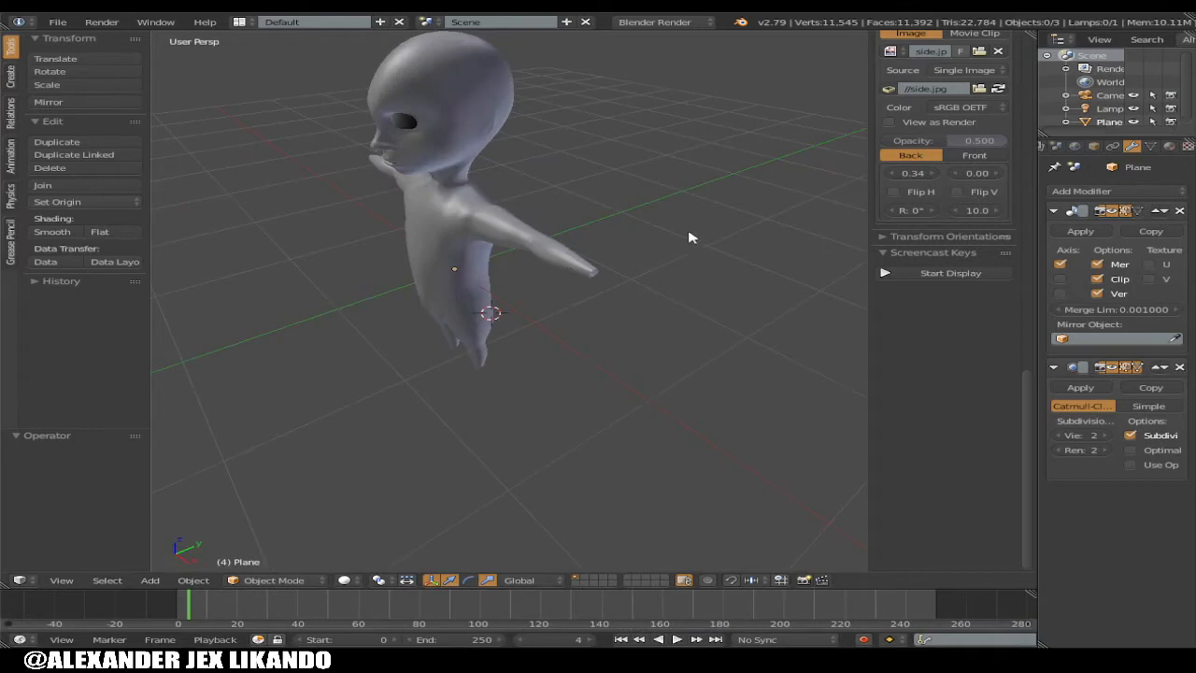
Start the Screencast Keys display, collapse the side.jpg settings and add a new background image slot
{"action": "left_click", "coordinate": [979, 275]}
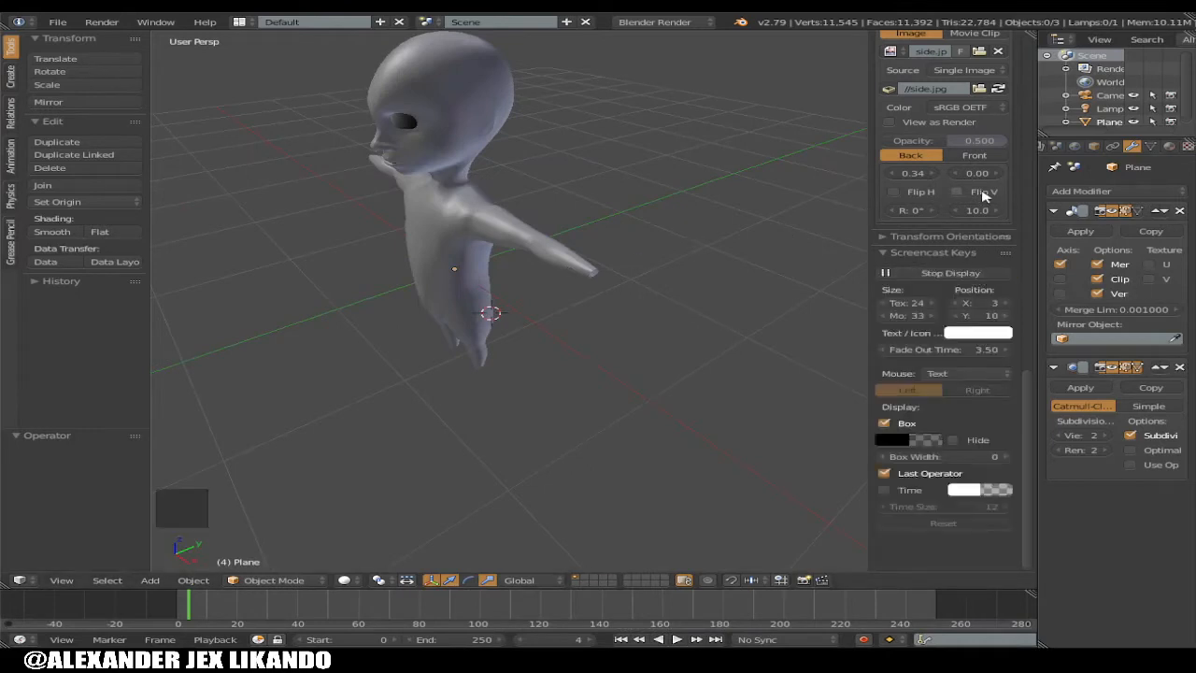
{"action": "scroll", "coordinate": [962, 173], "scroll_direction": "up", "scroll_amount": 5}
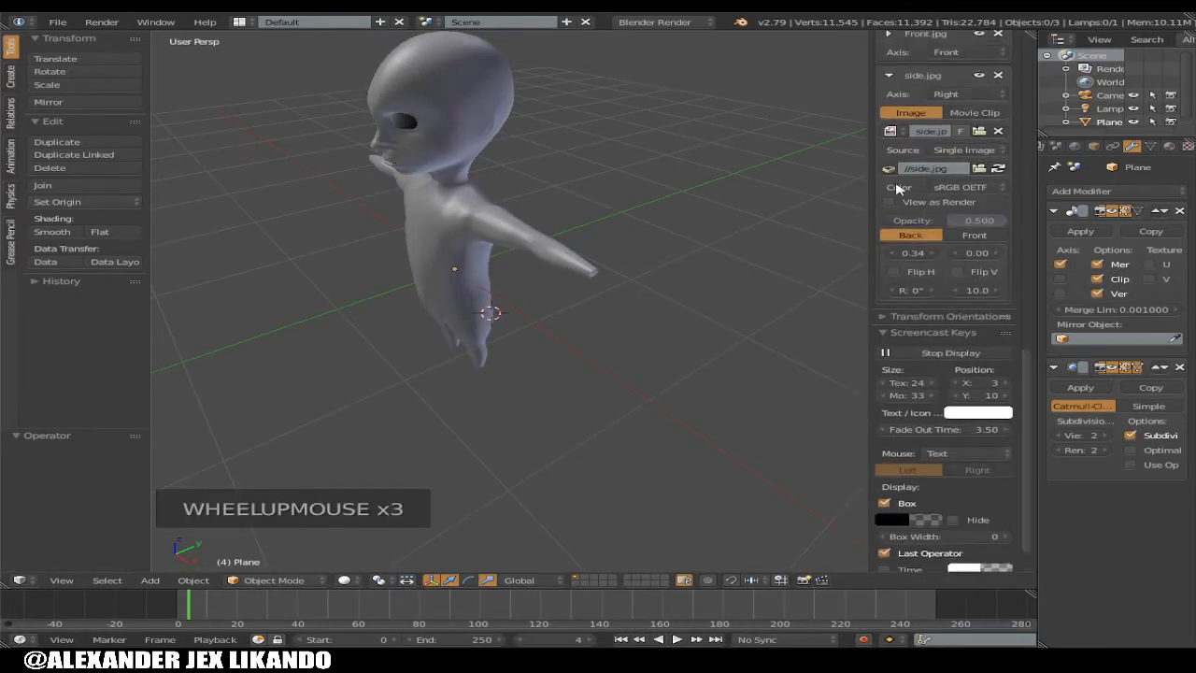
{"action": "left_click", "coordinate": [890, 132]}
{"action": "scroll", "coordinate": [925, 178], "scroll_direction": "up", "scroll_amount": 4}
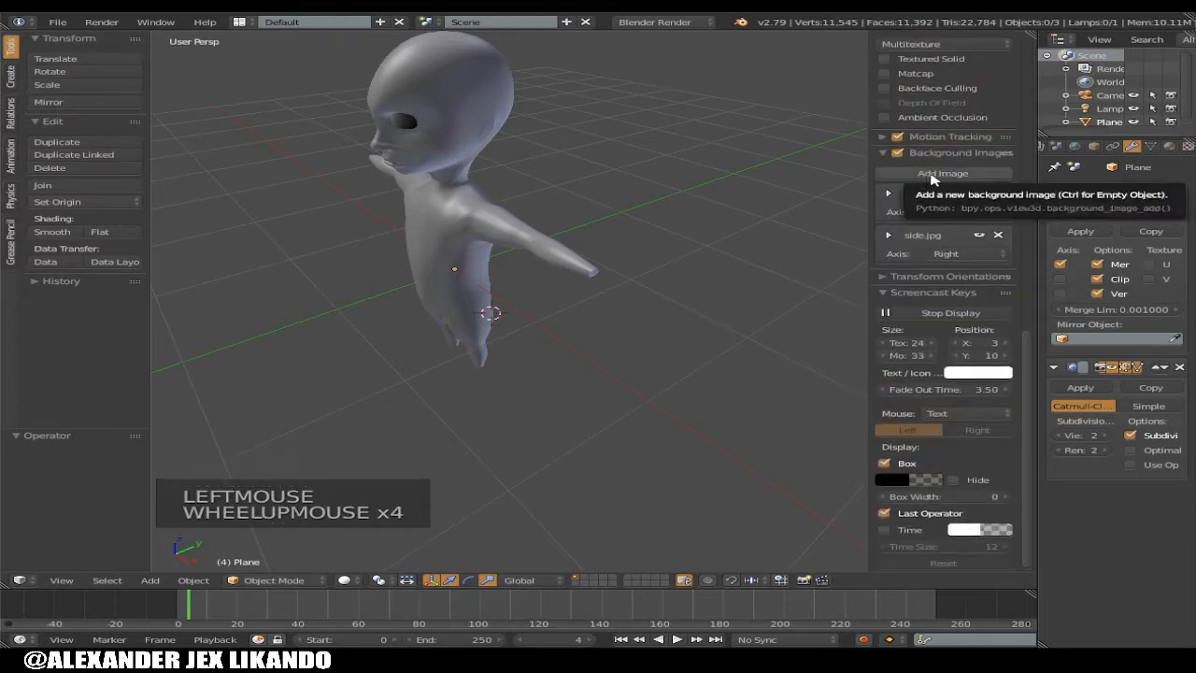
{"action": "left_click", "coordinate": [934, 176]}
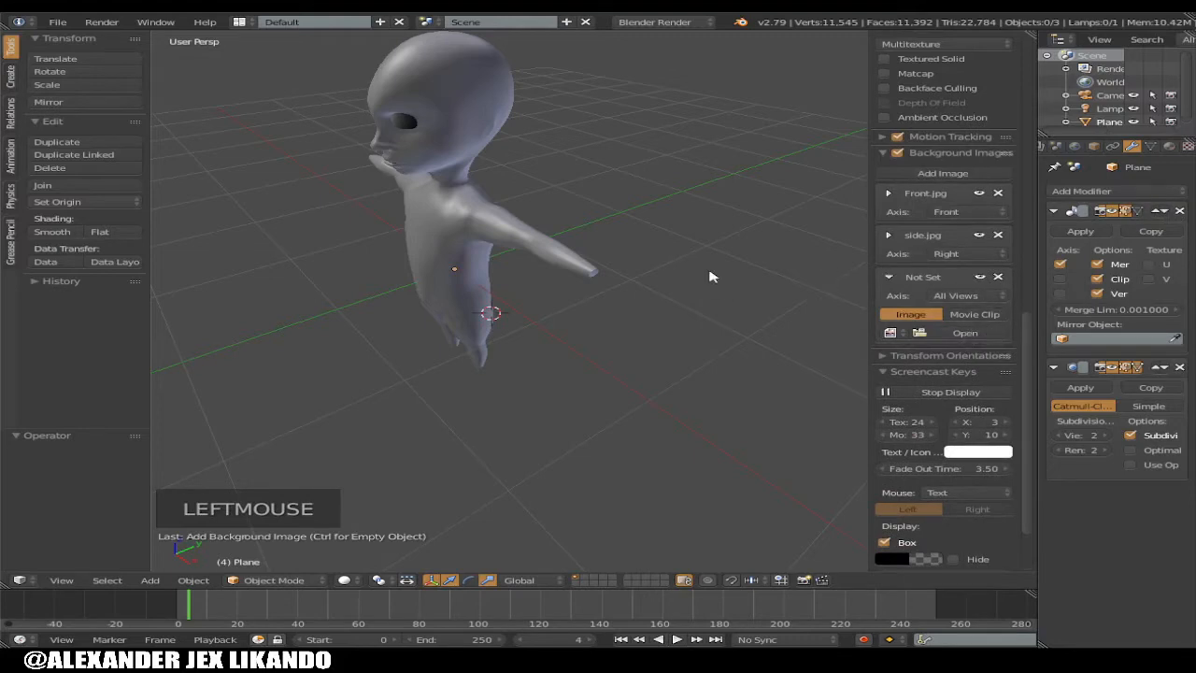
Load the hand photo from the Downloads folder into the new background image slot, browsing the files as thumbnails
{"action": "left_click", "coordinate": [971, 333]}
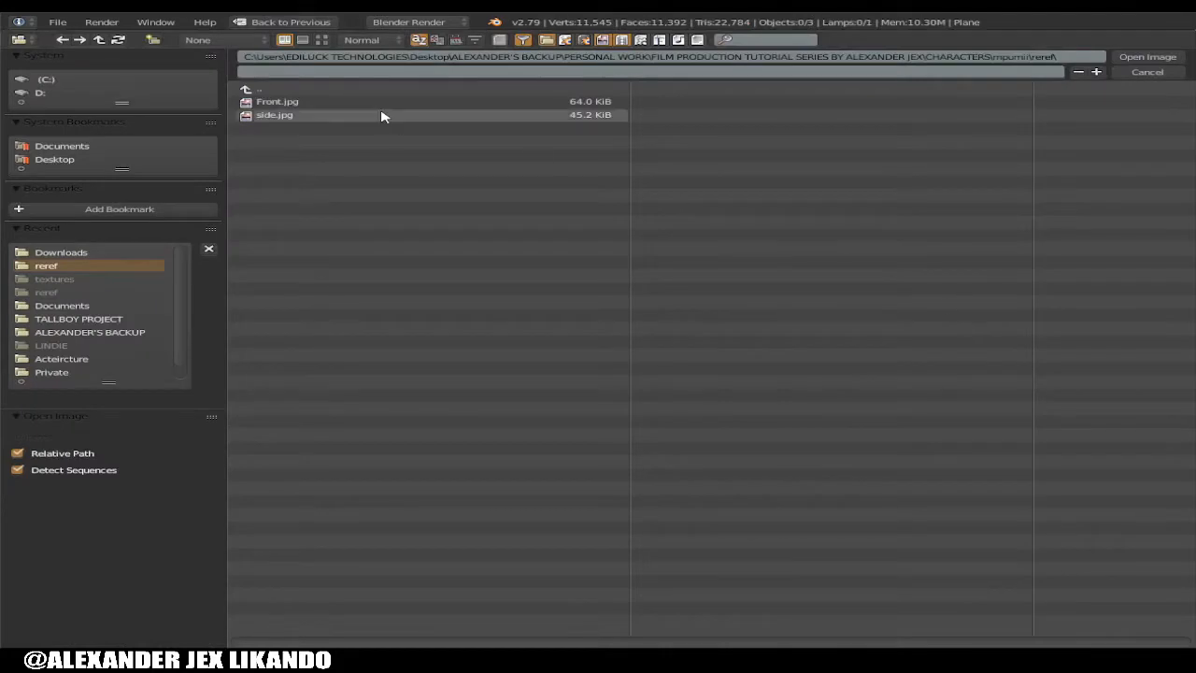
{"action": "left_click", "coordinate": [79, 255]}
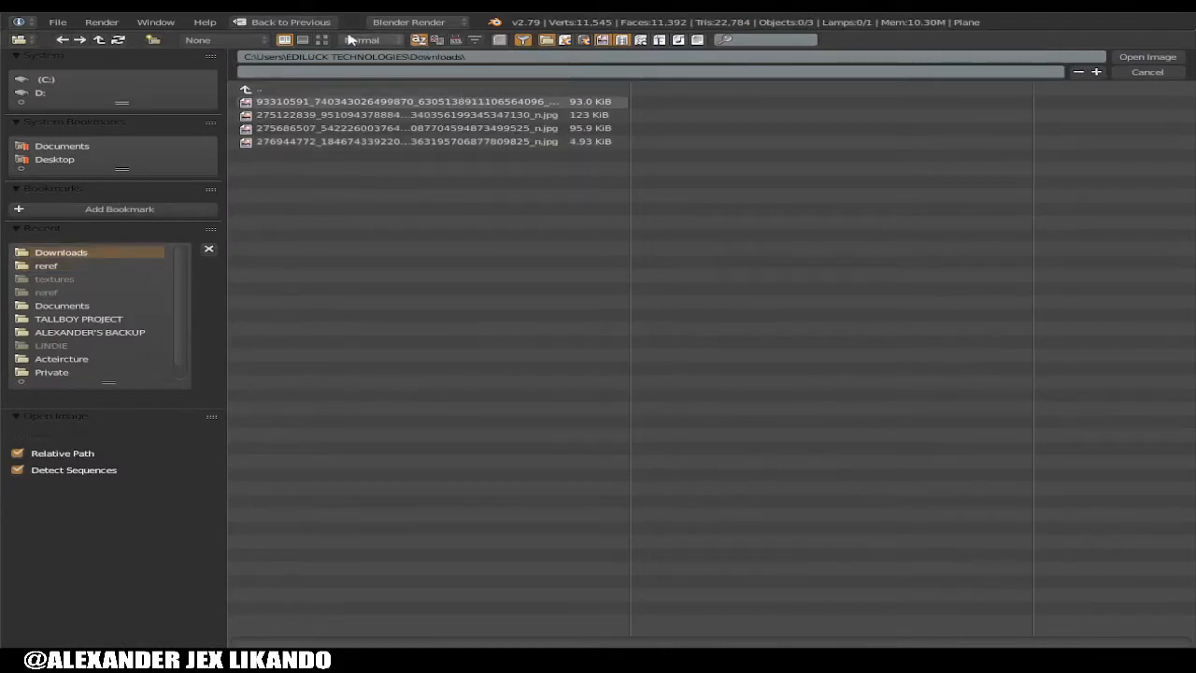
{"action": "left_click", "coordinate": [322, 39]}
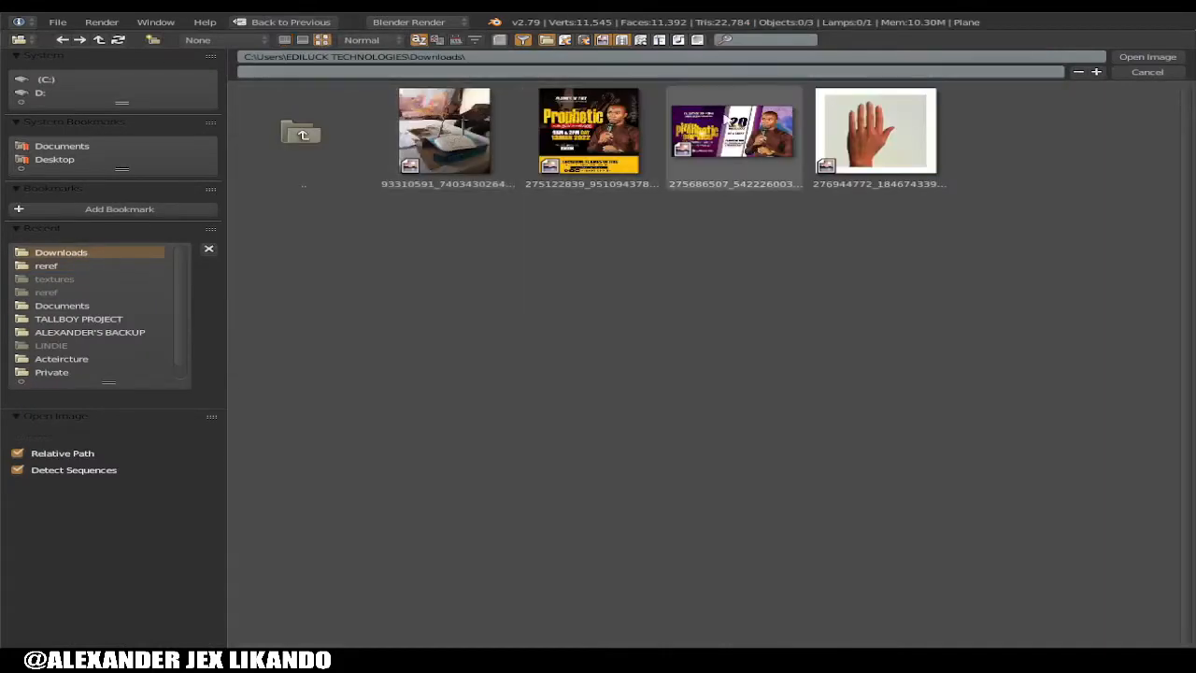
{"action": "left_click", "coordinate": [875, 131]}
{"action": "left_click", "coordinate": [1142, 57]}
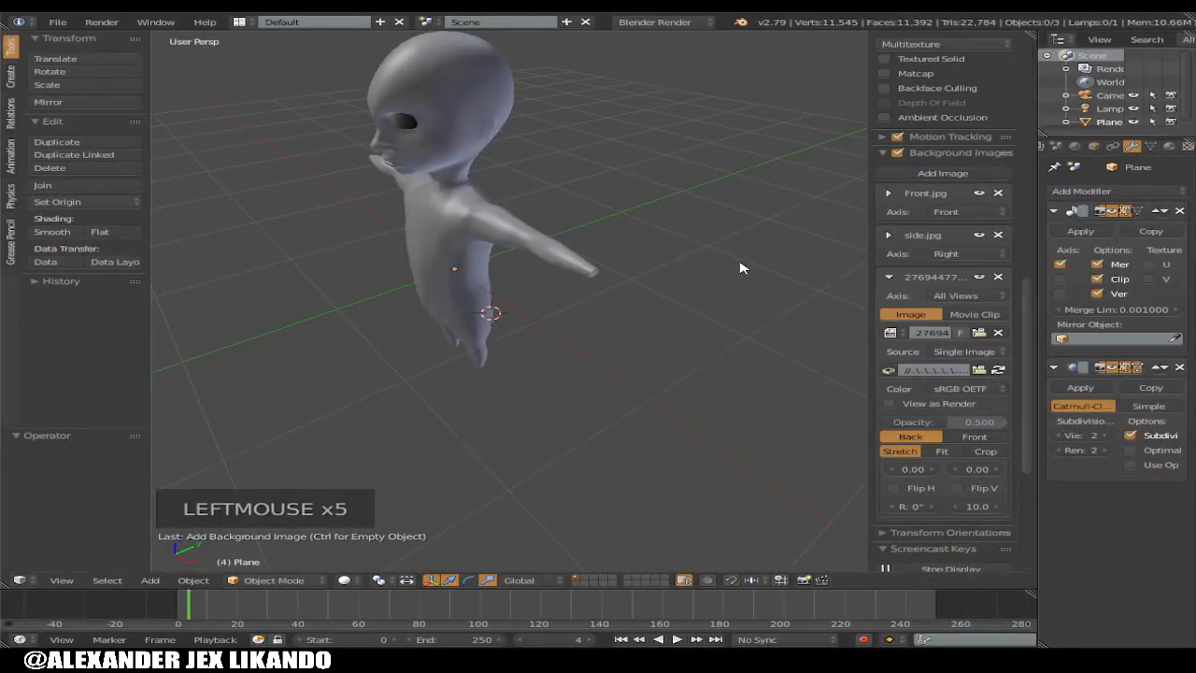
Switch to the top orthographic view and reduce the hand background image to size 1.70
{"action": "key", "text": "KP_5"}
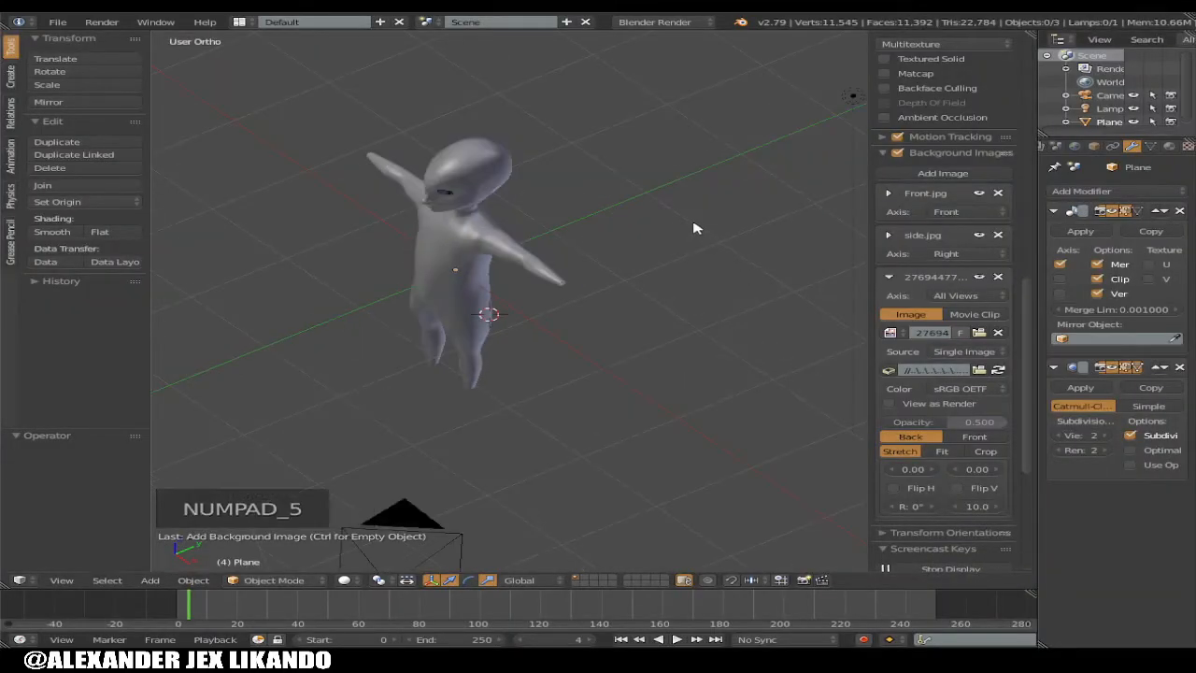
{"action": "key", "text": "KP_7"}
{"action": "key", "text": "KP_7"}
{"action": "key", "text": "KP_7"}
{"action": "key", "text": "KP_7"}
{"action": "key", "text": "KP_7"}
{"action": "key", "text": "KP_7"}
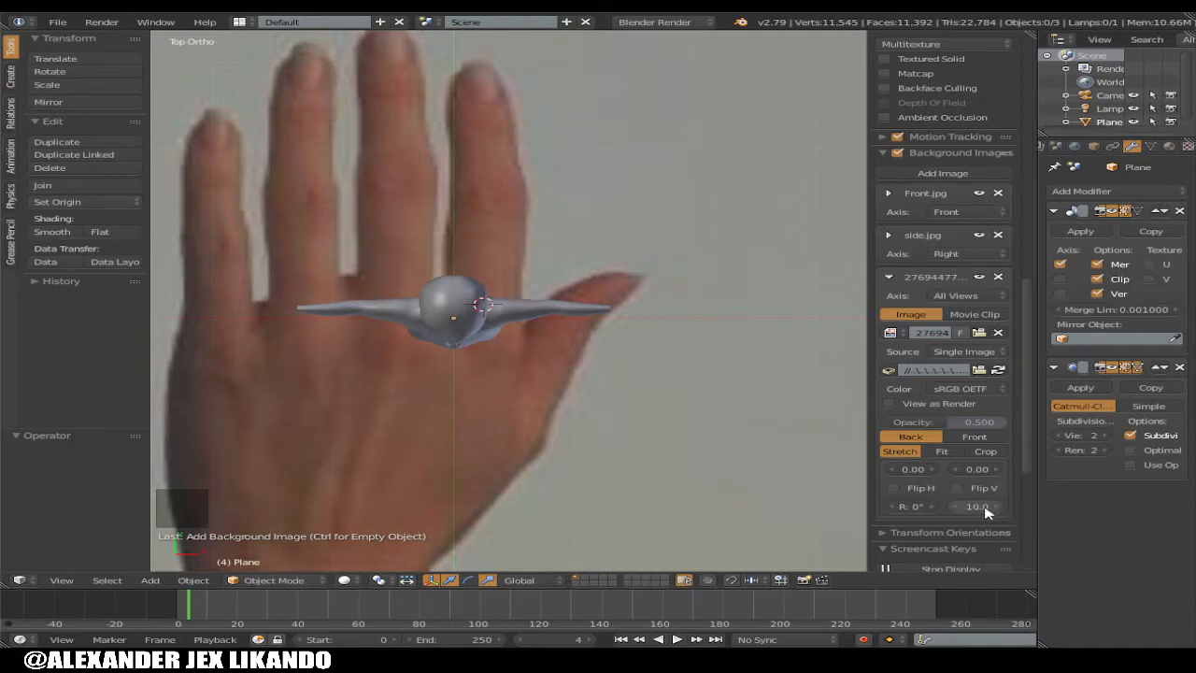
{"action": "left_click_drag", "start_coordinate": [986, 512], "coordinate": [924, 508]}
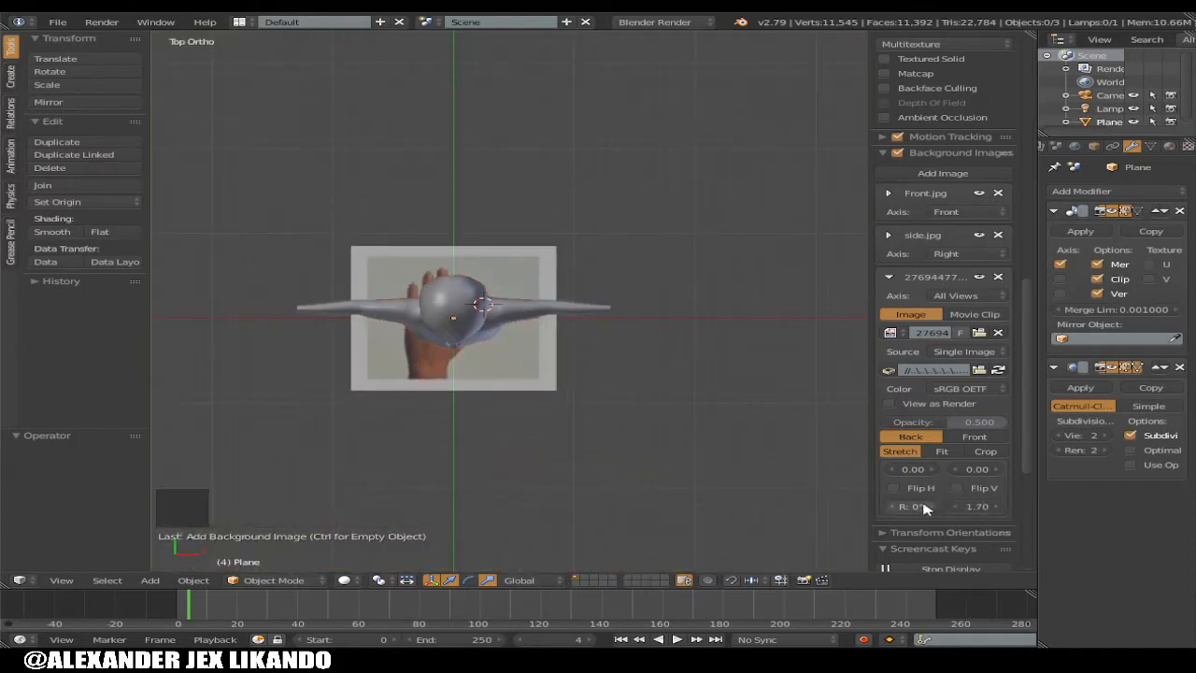
Rotate the hand background image 90° and set its X offset to 1.70
{"action": "left_click", "coordinate": [922, 508]}
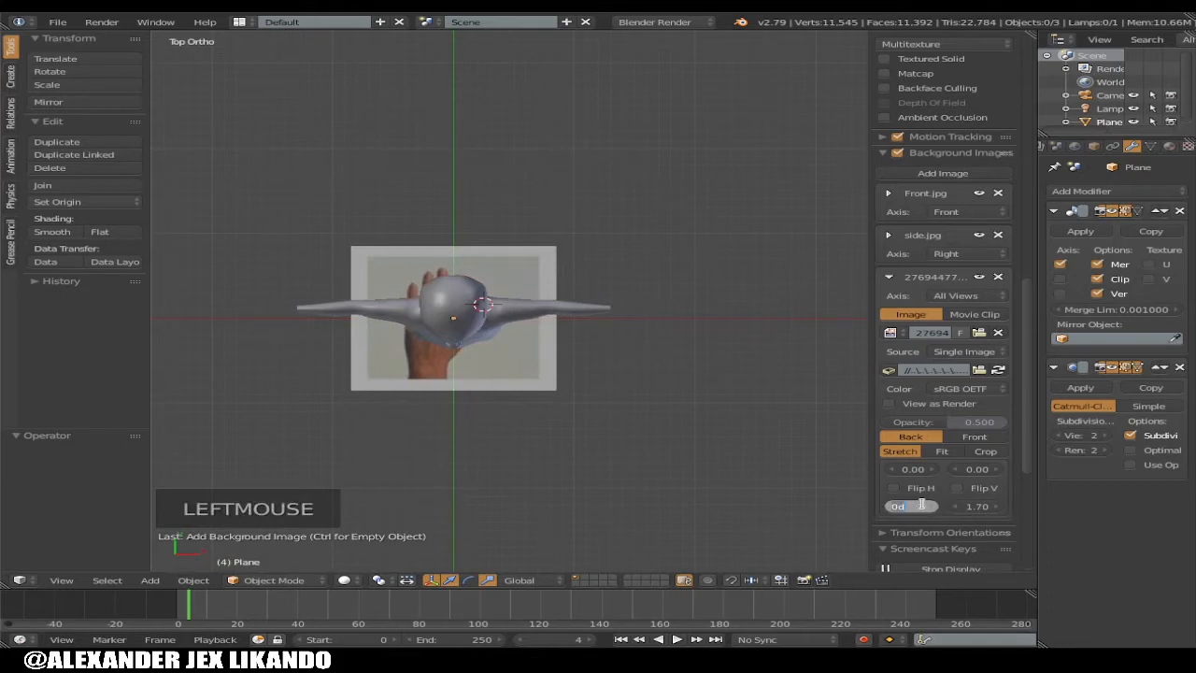
{"action": "type", "text": "90"}
{"action": "key", "text": "Return"}
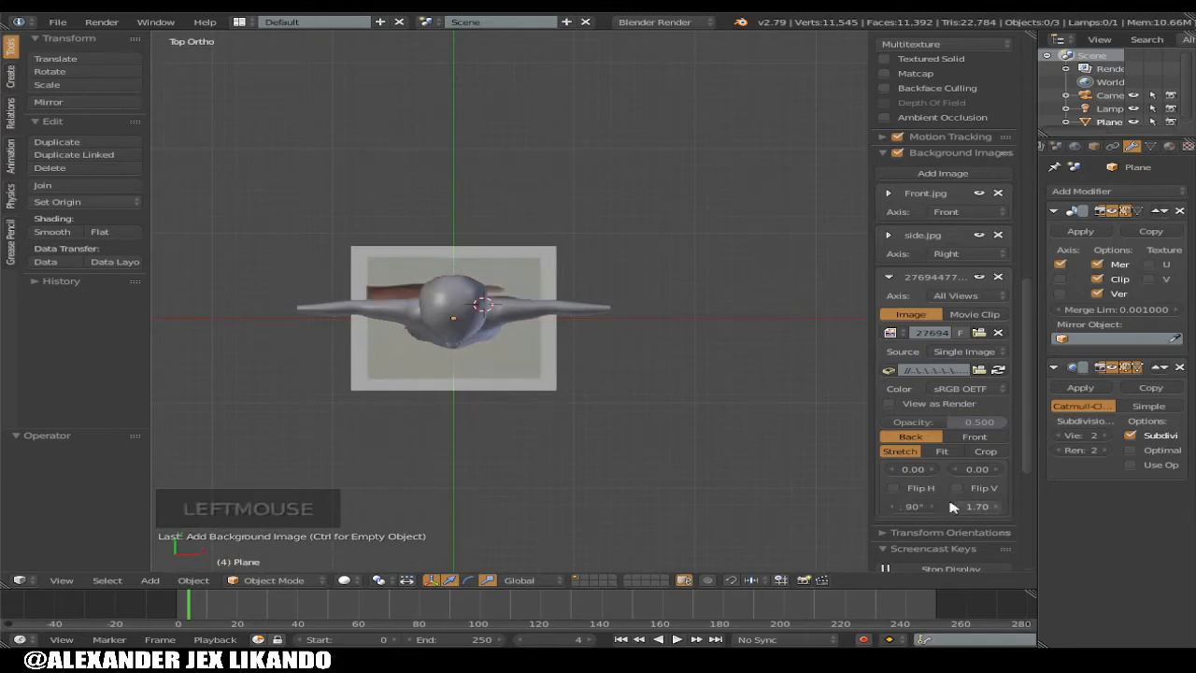
{"action": "left_click_drag", "start_coordinate": [918, 474], "coordinate": [1021, 474]}
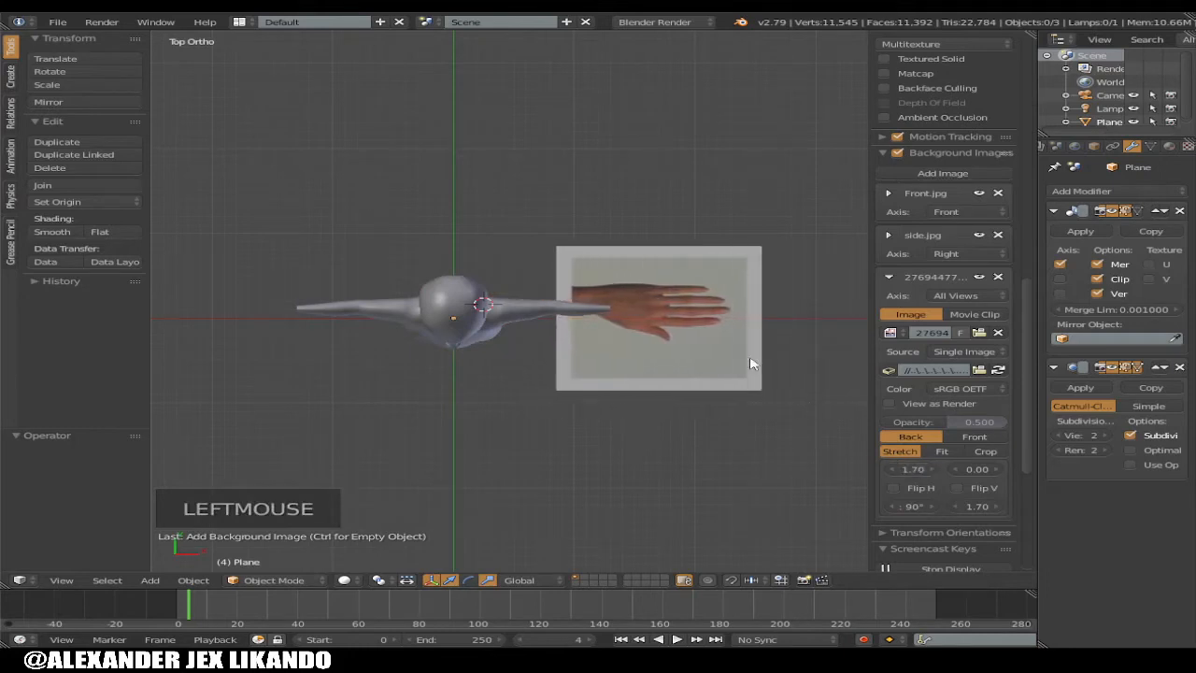
Shrink the hand background image to size 0.40 and offset it to X 1.50 and Y 0.05, beside the arm's end
{"action": "scroll", "coordinate": [748, 363], "scroll_direction": "up", "scroll_amount": 3}
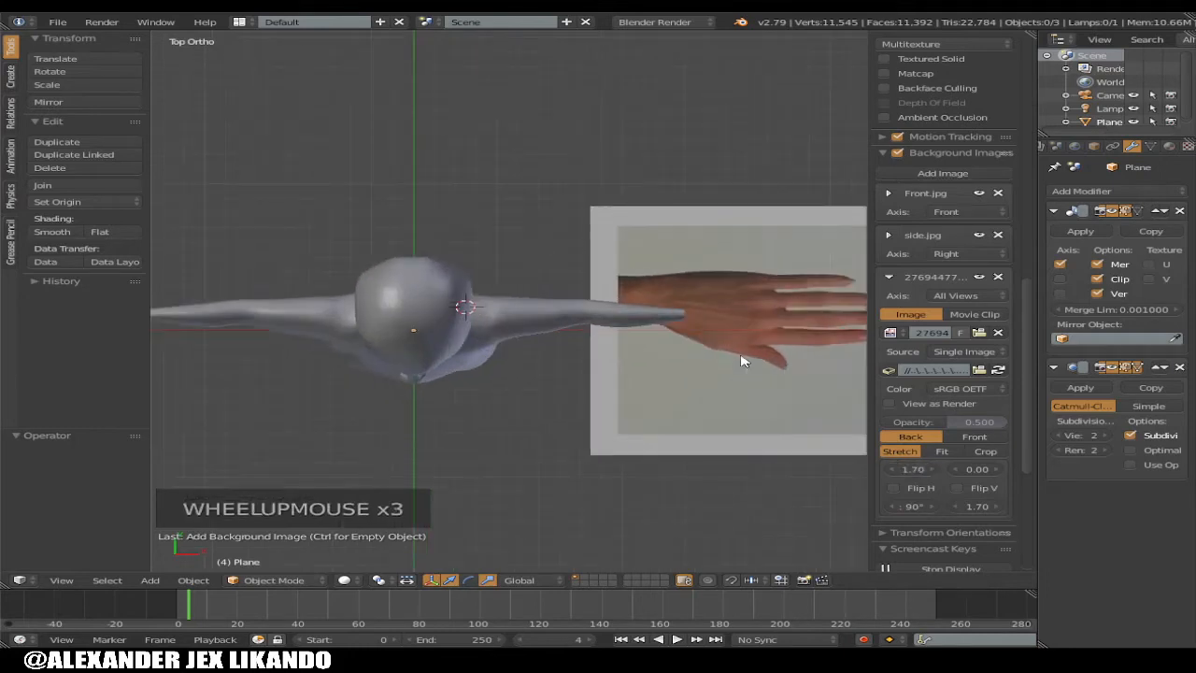
{"action": "scroll", "coordinate": [741, 361], "scroll_direction": "down", "scroll_amount": 1}
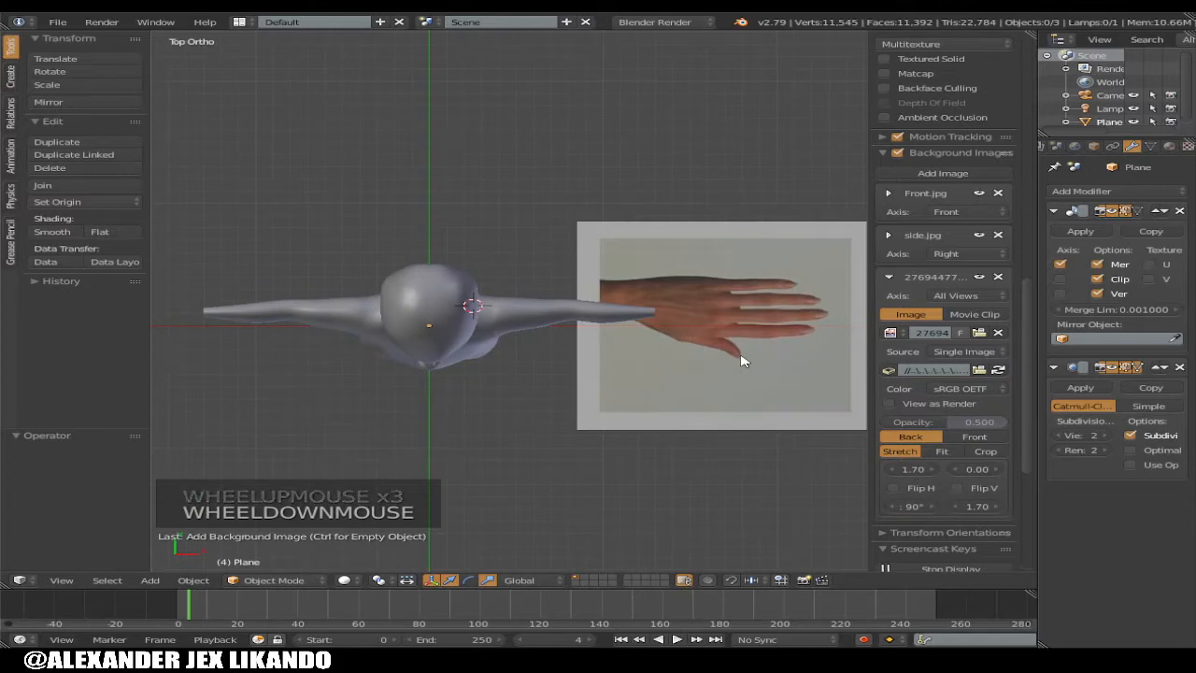
{"action": "scroll", "coordinate": [741, 361], "scroll_direction": "down", "scroll_amount": 3, "text": "ctrl"}
{"action": "scroll", "coordinate": [741, 361], "scroll_direction": "up", "scroll_amount": 1, "text": "ctrl"}
{"action": "scroll", "coordinate": [741, 361], "scroll_direction": "up", "scroll_amount": 6, "text": "ctrl"}
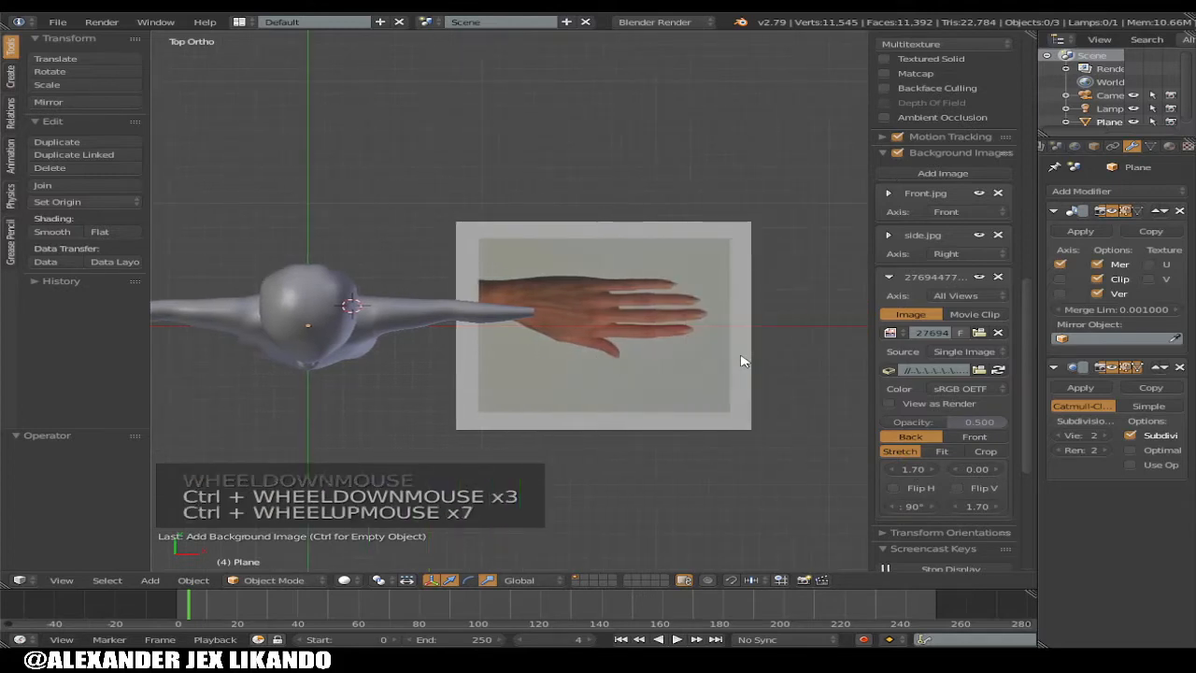
{"action": "scroll", "coordinate": [741, 361], "scroll_direction": "up", "scroll_amount": 3, "text": "shift"}
{"action": "scroll", "coordinate": [741, 361], "scroll_direction": "up", "scroll_amount": 1}
{"action": "scroll", "coordinate": [743, 361], "scroll_direction": "up", "scroll_amount": 3}
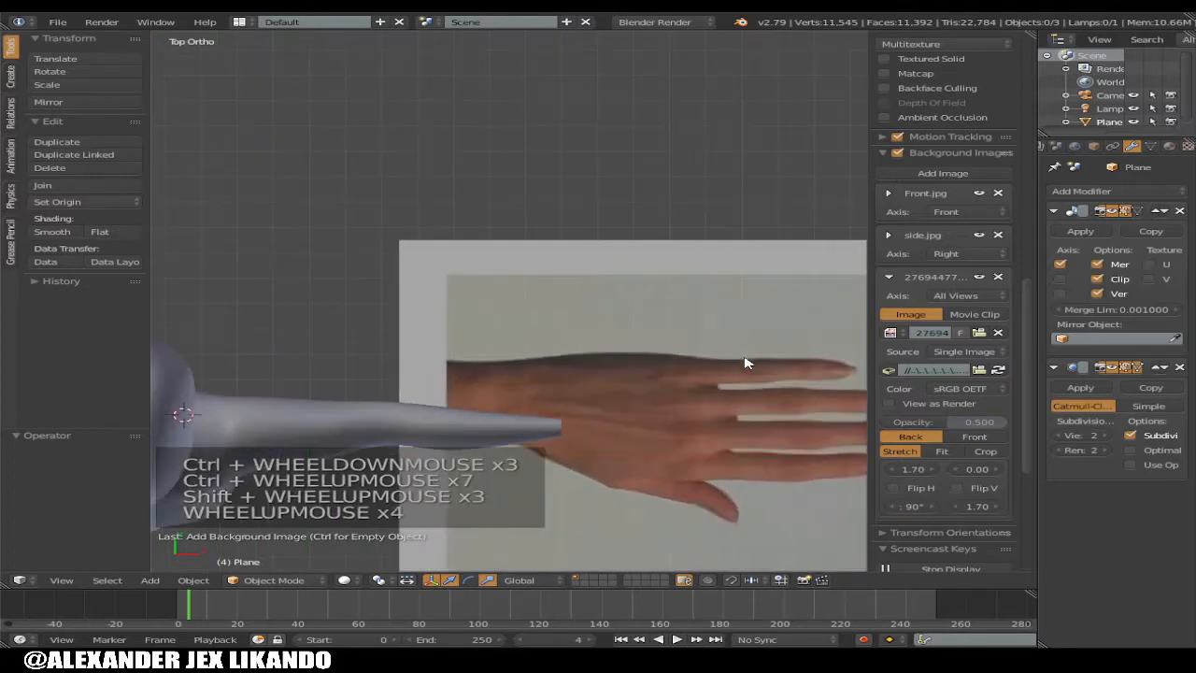
{"action": "scroll", "coordinate": [746, 361], "scroll_direction": "down", "scroll_amount": 2}
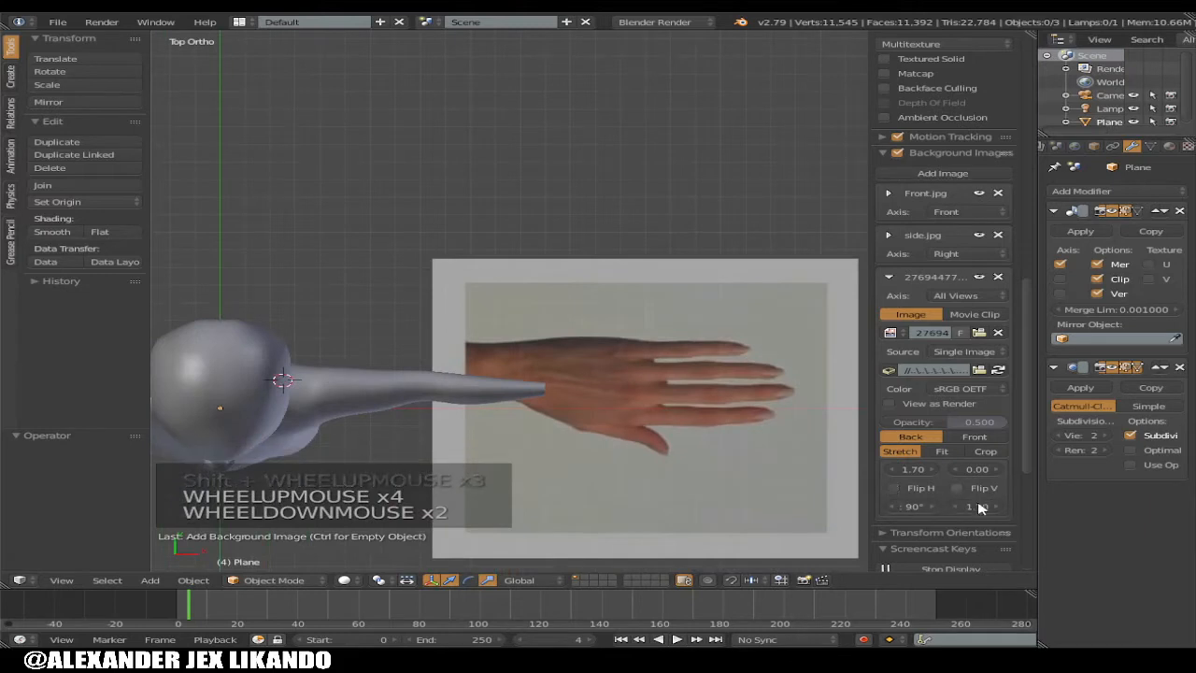
{"action": "left_click_drag", "start_coordinate": [976, 506], "coordinate": [874, 505]}
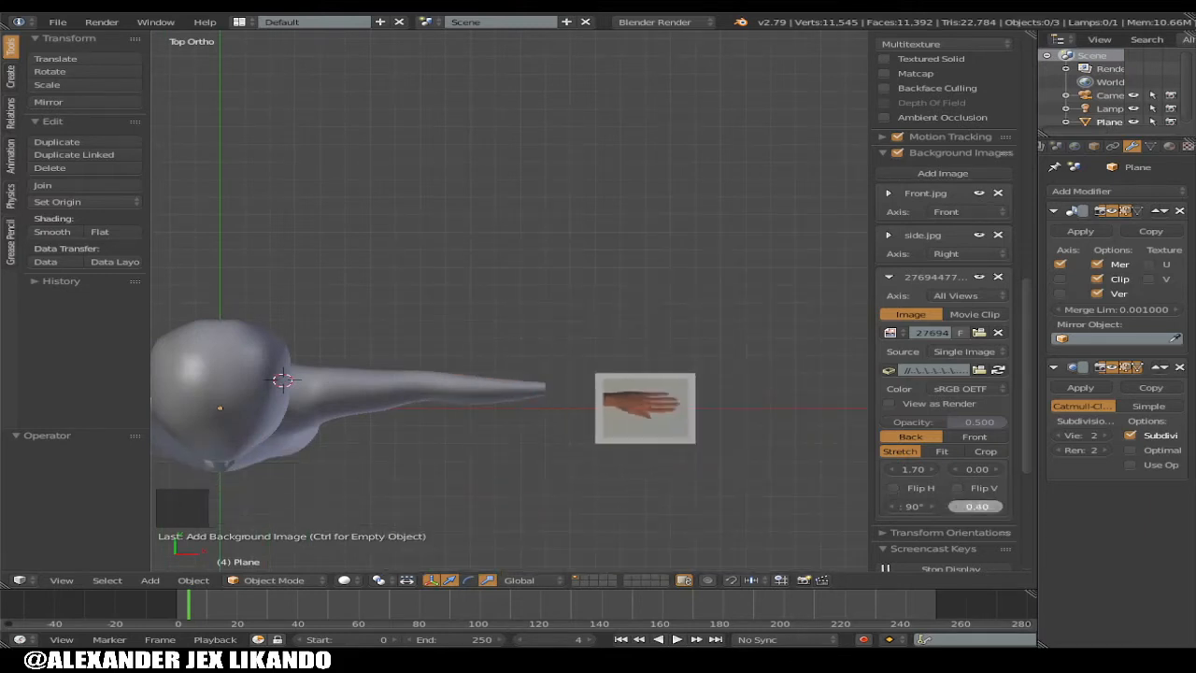
{"action": "left_click_drag", "start_coordinate": [913, 469], "coordinate": [903, 469]}
{"action": "left_click_drag", "start_coordinate": [975, 471], "coordinate": [989, 471]}
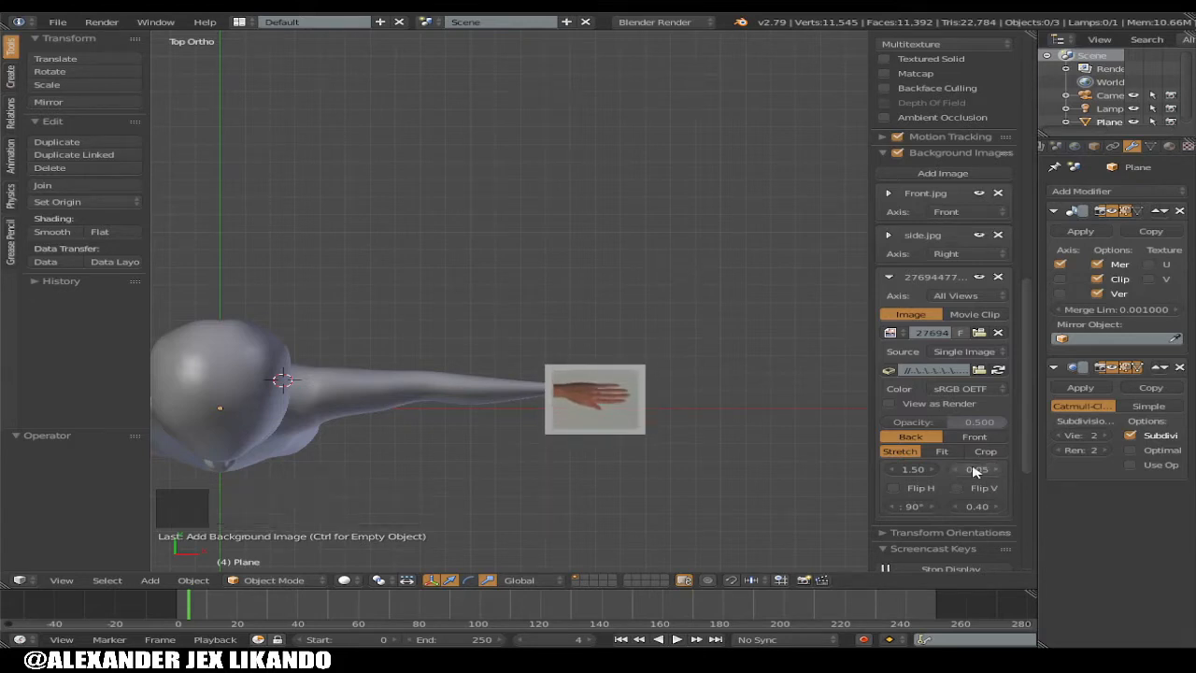
Enlarge the hand background image to size 0.50 and fine-tune its Y offset so the wrist lines up with the arm's end
{"action": "scroll", "coordinate": [657, 434], "scroll_direction": "up", "scroll_amount": 2}
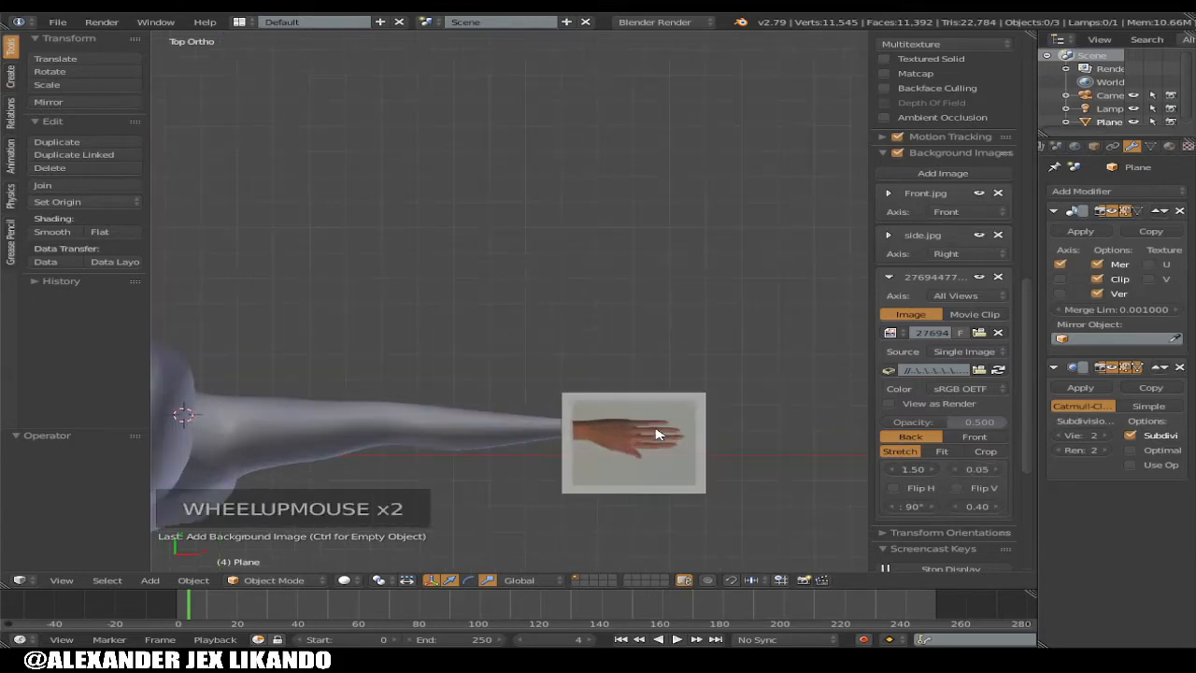
{"action": "left_click", "coordinate": [987, 511]}
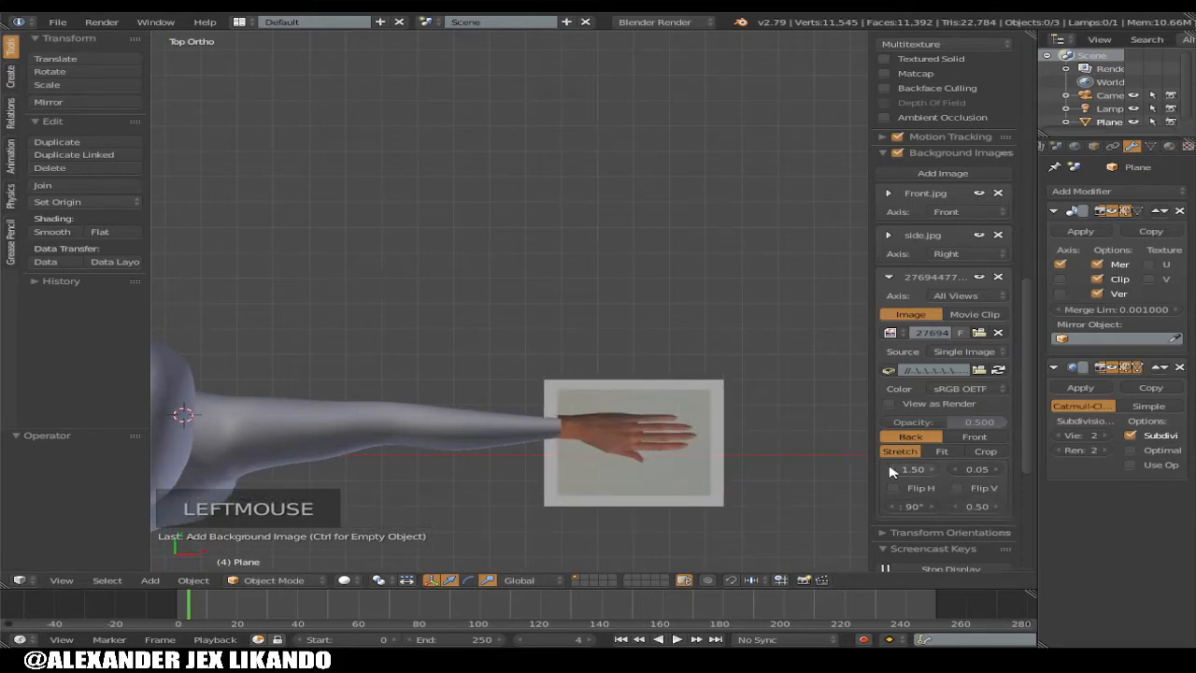
{"action": "left_click_drag", "start_coordinate": [977, 469], "coordinate": [974, 470], "text": "shift"}
{"action": "scroll", "coordinate": [728, 475], "scroll_direction": "up", "scroll_amount": 1}
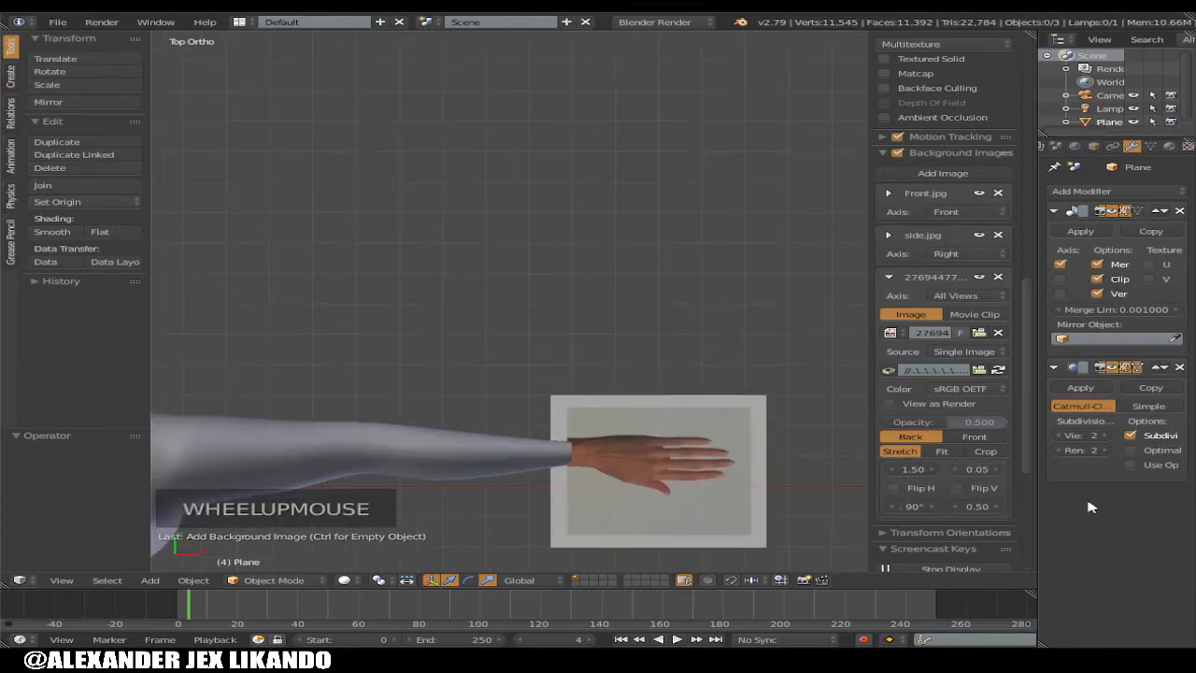
{"action": "scroll", "coordinate": [644, 468], "scroll_direction": "down", "scroll_amount": 4}
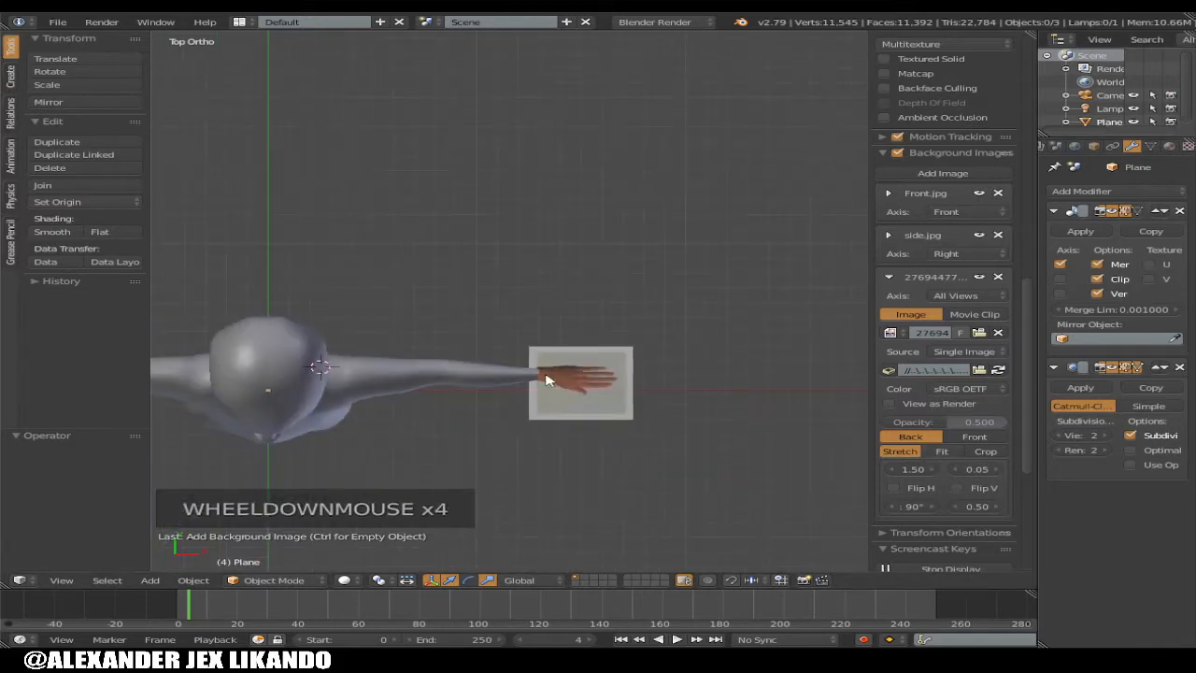
Switch to the front orthographic view and snap the 3D cursor to the scene's center
{"action": "key", "text": "KP_1"}
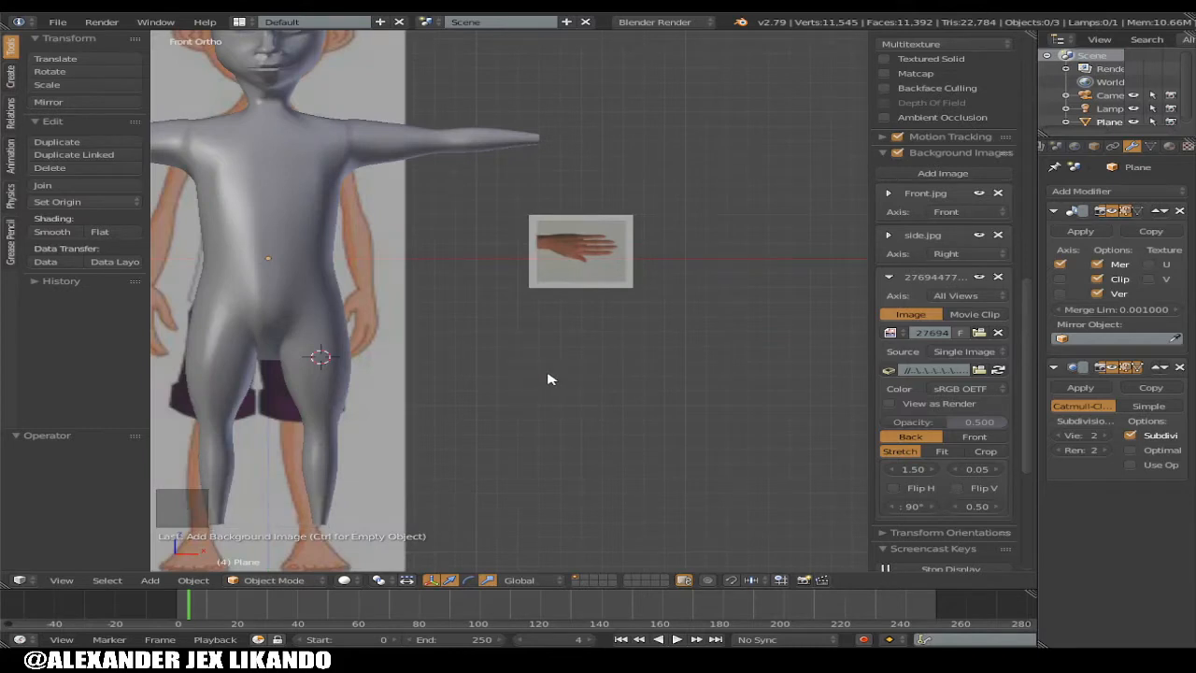
{"action": "key", "text": "shift+s"}
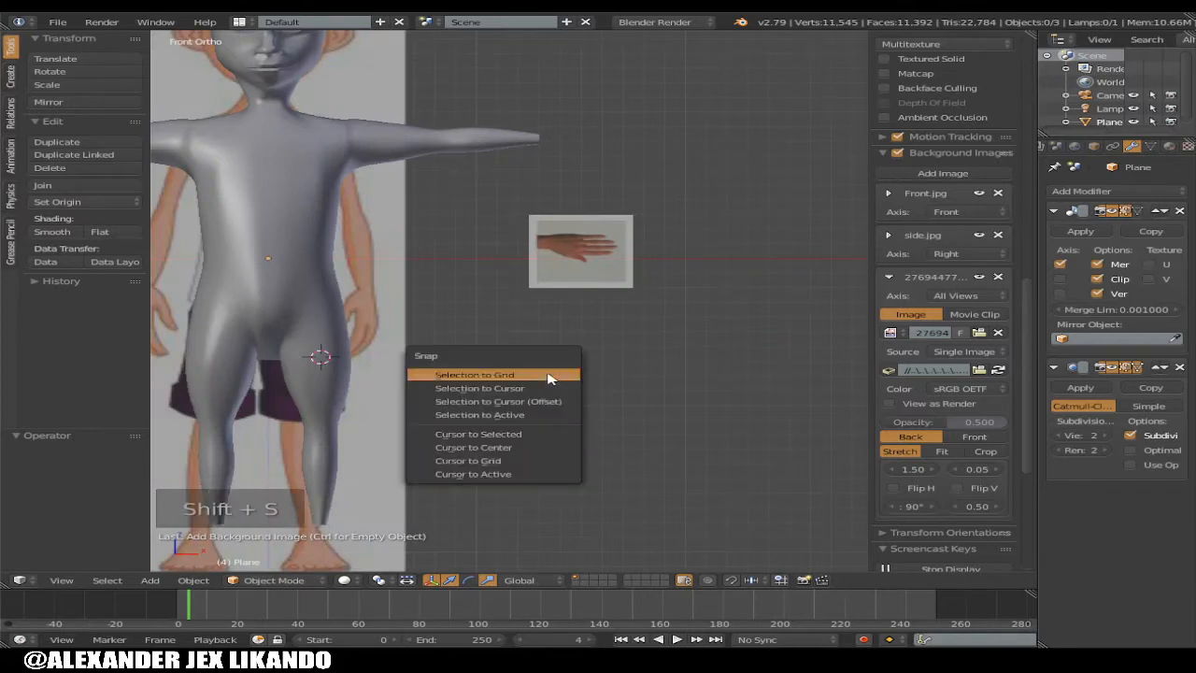
{"action": "left_click", "coordinate": [526, 449]}
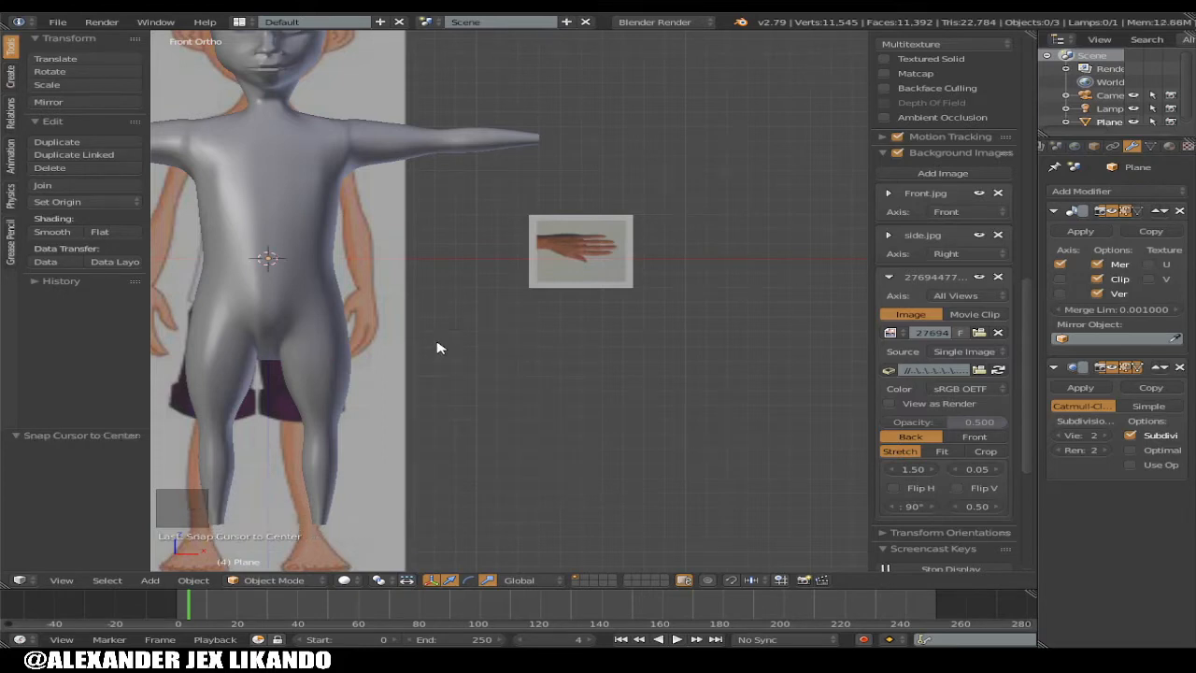
Add a cylinder mesh at the 3D cursor and set its vertex count to 10
{"action": "key", "text": "shift+a"}
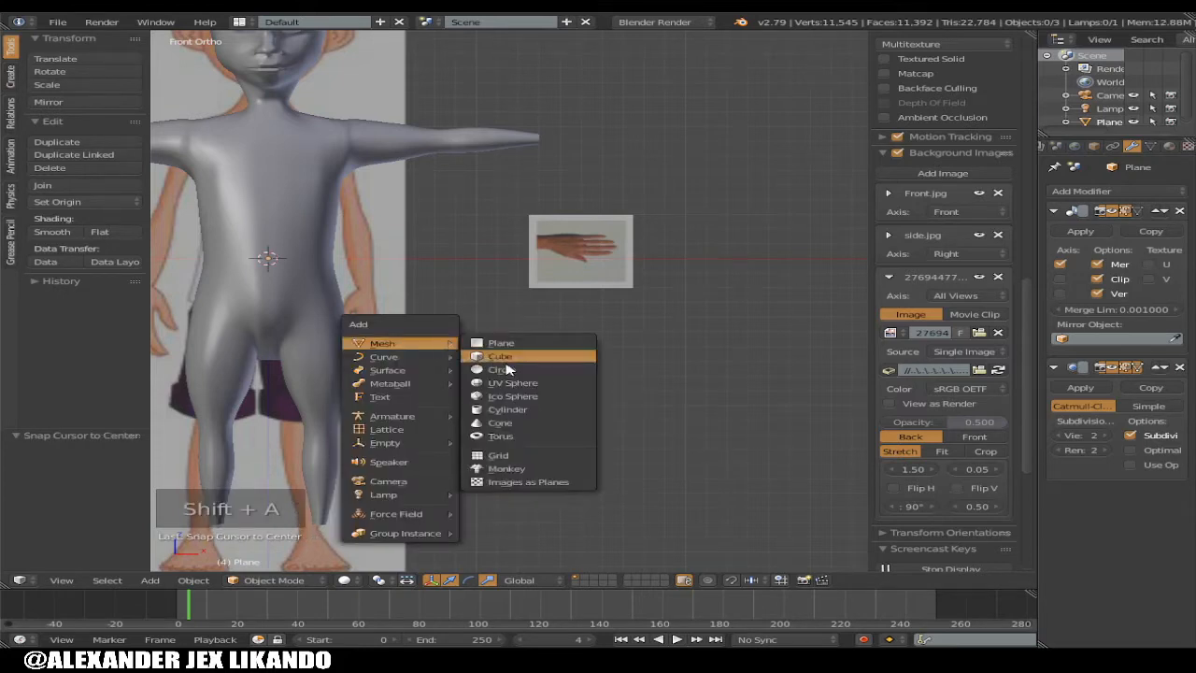
{"action": "left_click", "coordinate": [543, 413]}
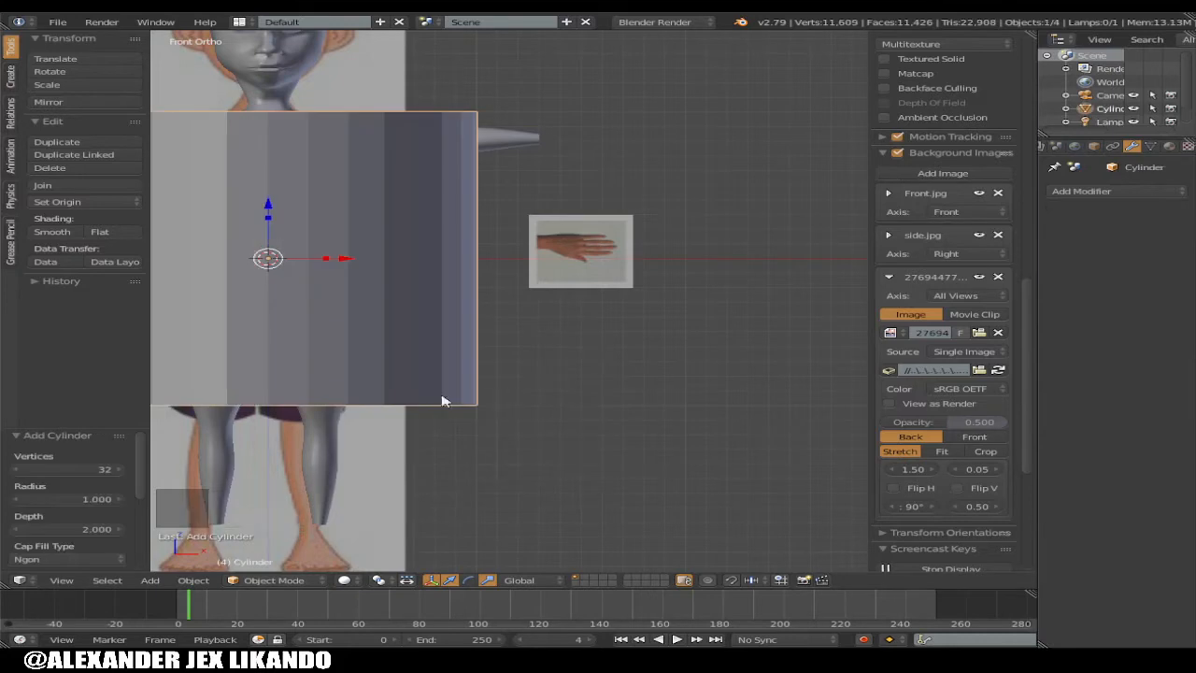
{"action": "scroll", "coordinate": [102, 472], "scroll_direction": "up", "scroll_amount": 2}
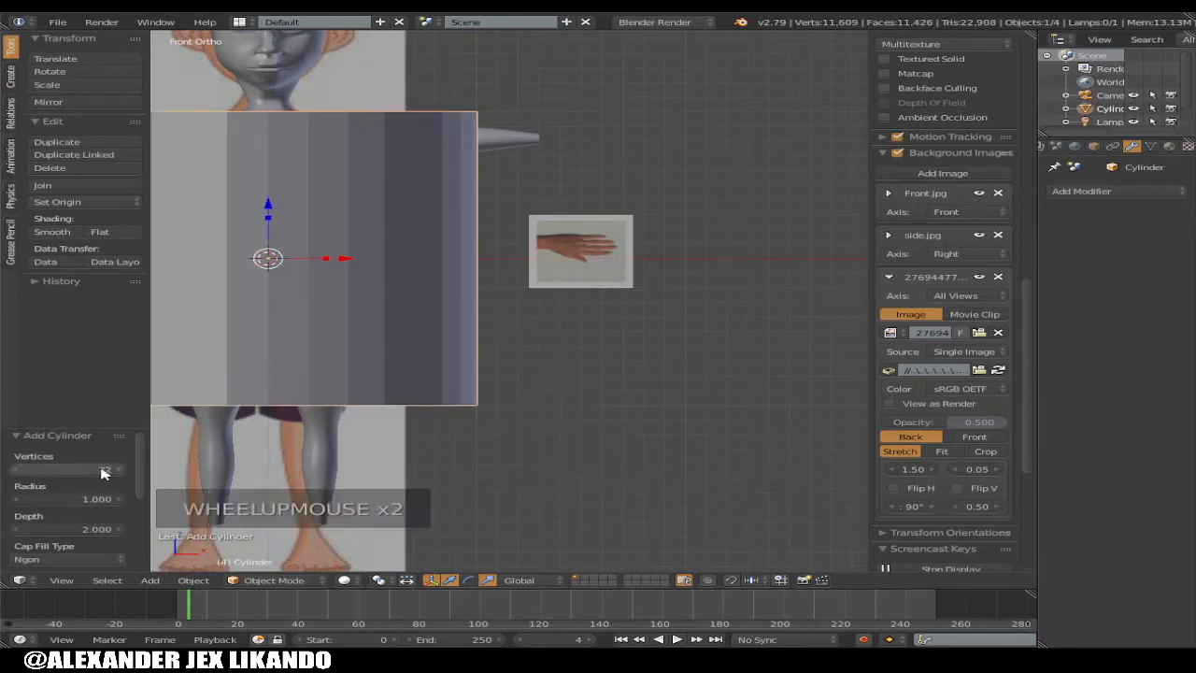
{"action": "left_click", "coordinate": [110, 470]}
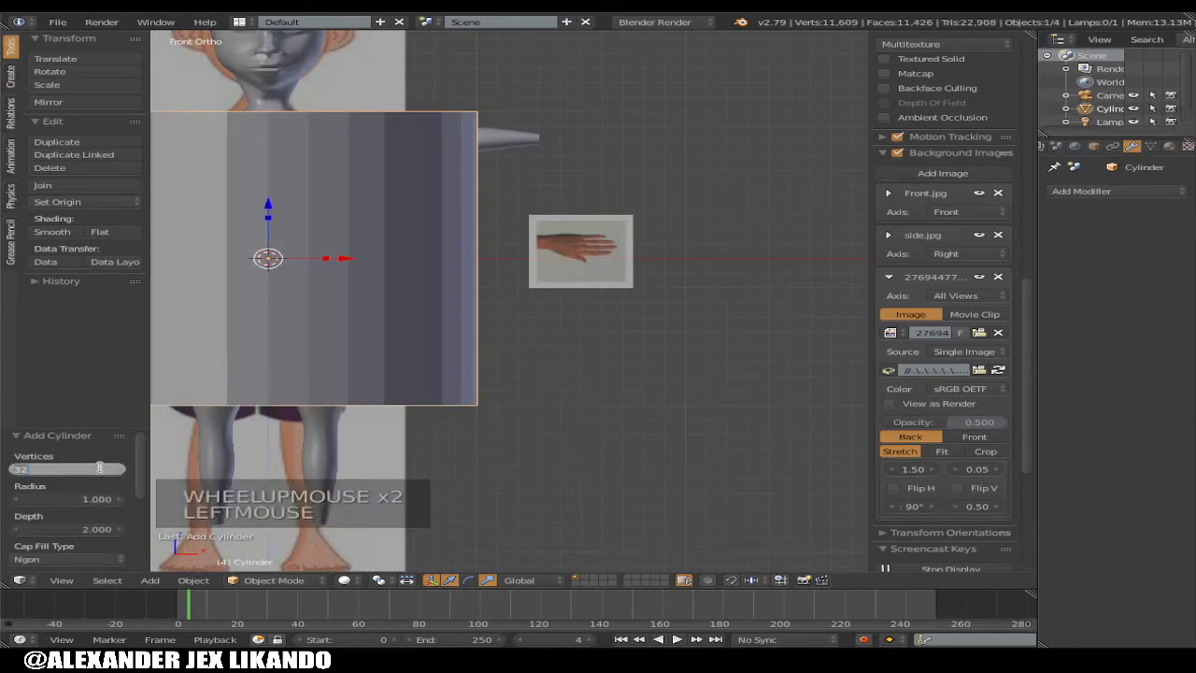
{"action": "type", "text": "12"}
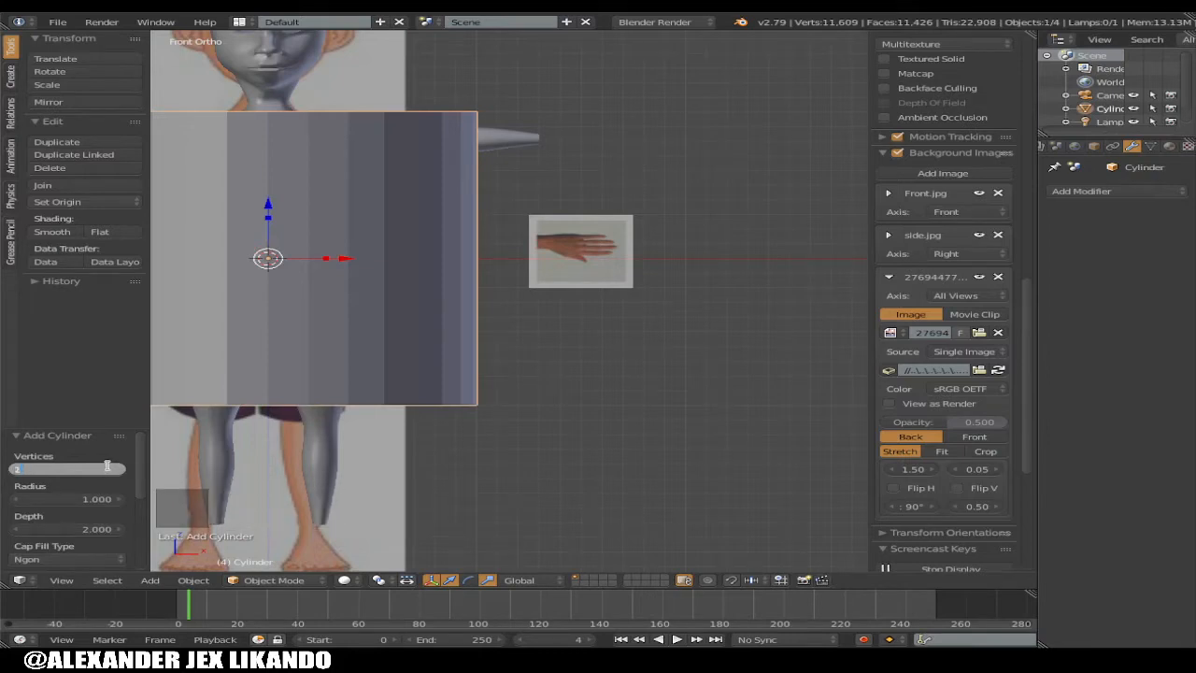
{"action": "key", "text": "Return"}
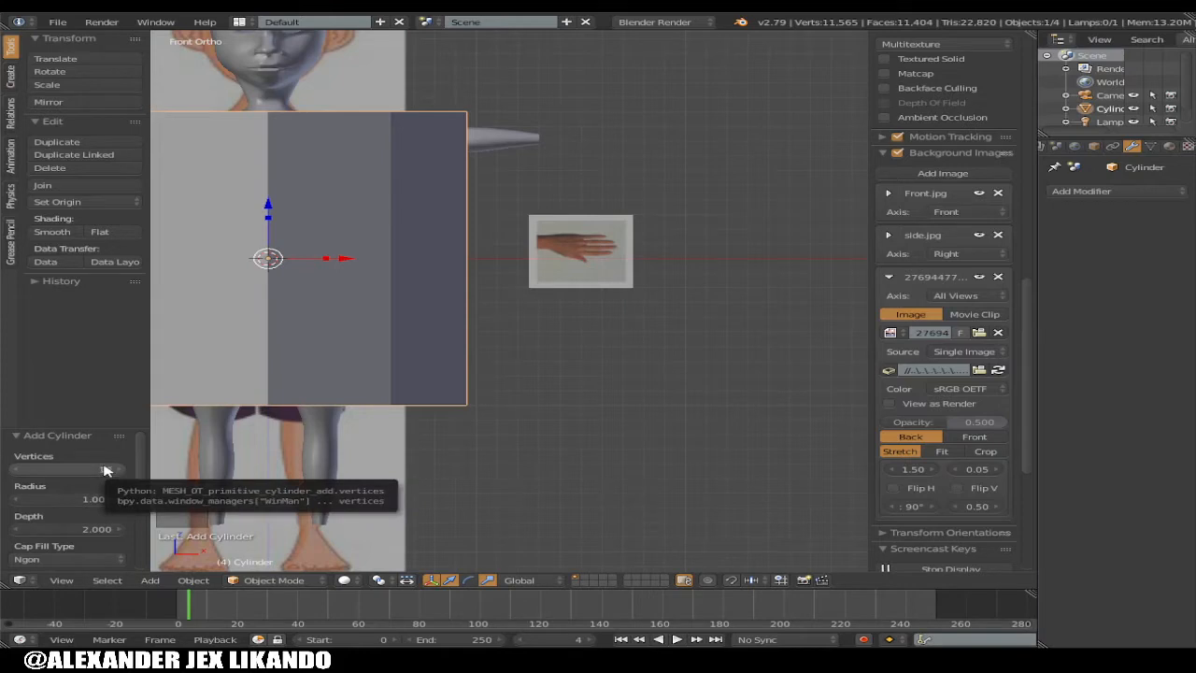
{"action": "scroll", "coordinate": [105, 470], "scroll_direction": "down", "scroll_amount": 1}
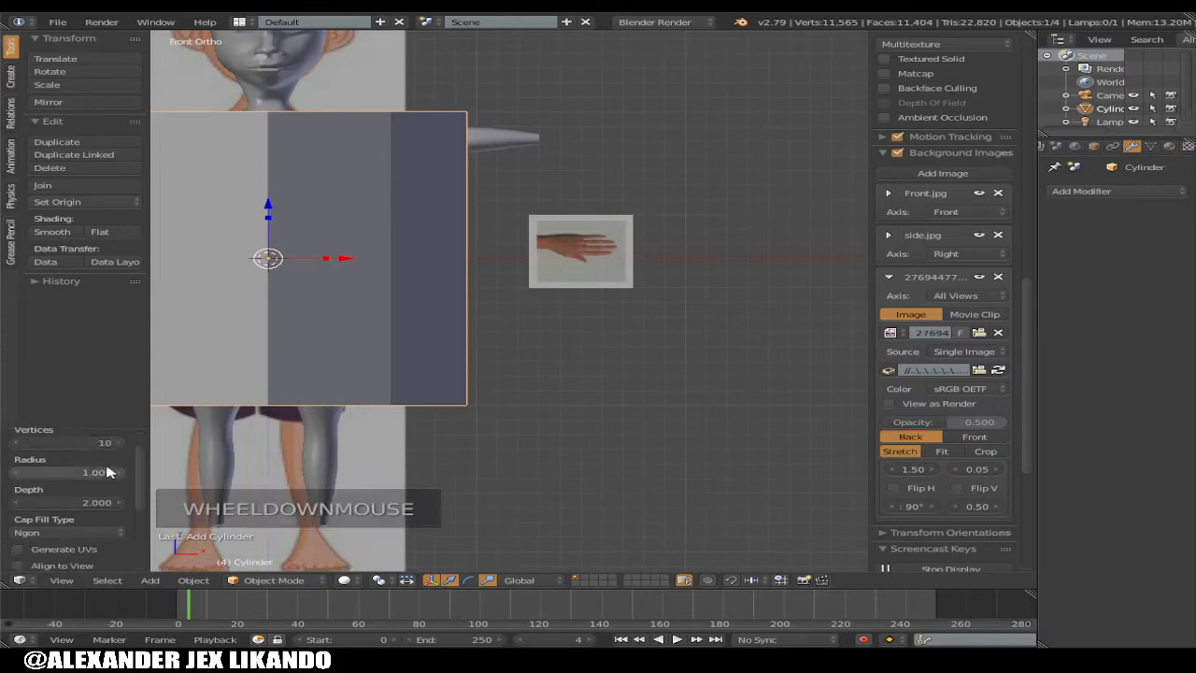
Leave the cylinder's ends open by setting its cap fill type to Nothing, and scale the whole cylinder down
{"action": "left_click", "coordinate": [86, 534]}
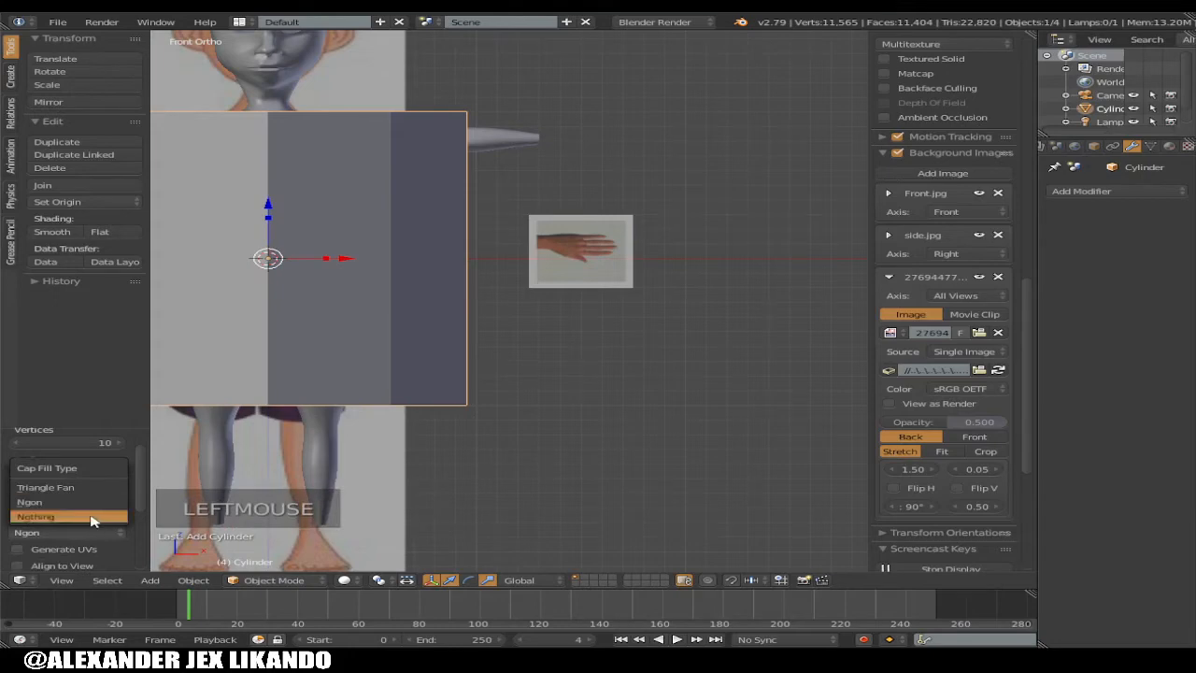
{"action": "left_click", "coordinate": [93, 520]}
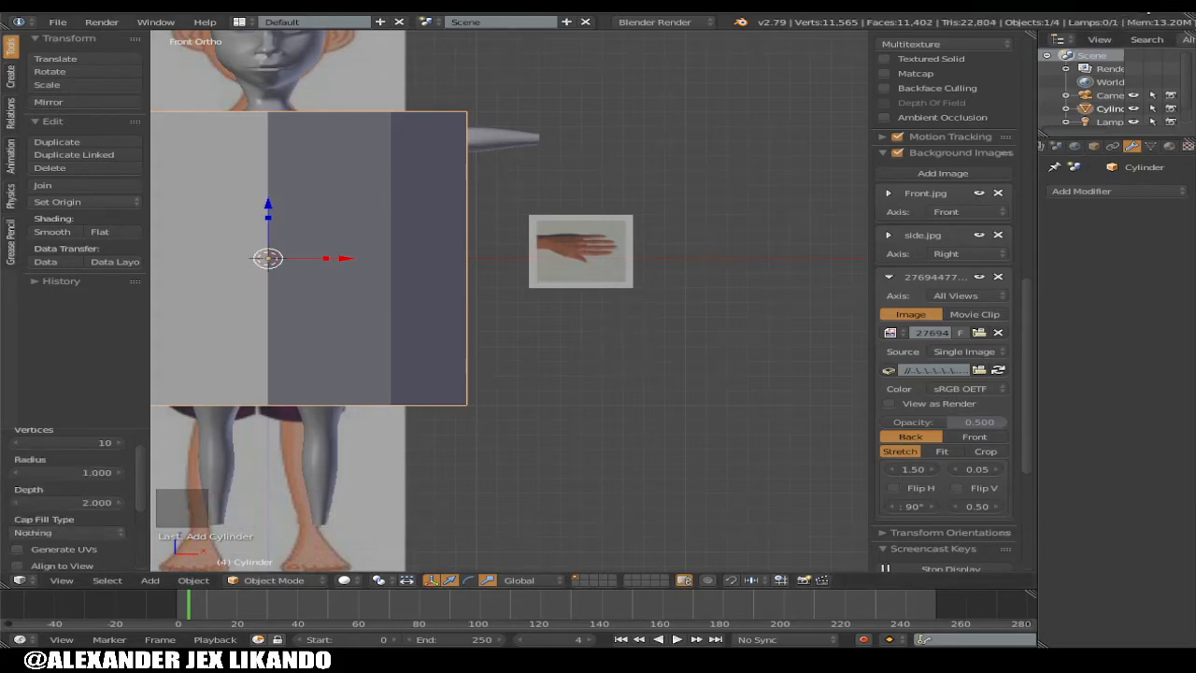
{"action": "scroll", "coordinate": [415, 286], "scroll_direction": "down", "scroll_amount": 7}
{"action": "scroll", "coordinate": [510, 327], "scroll_direction": "up", "scroll_amount": 2}
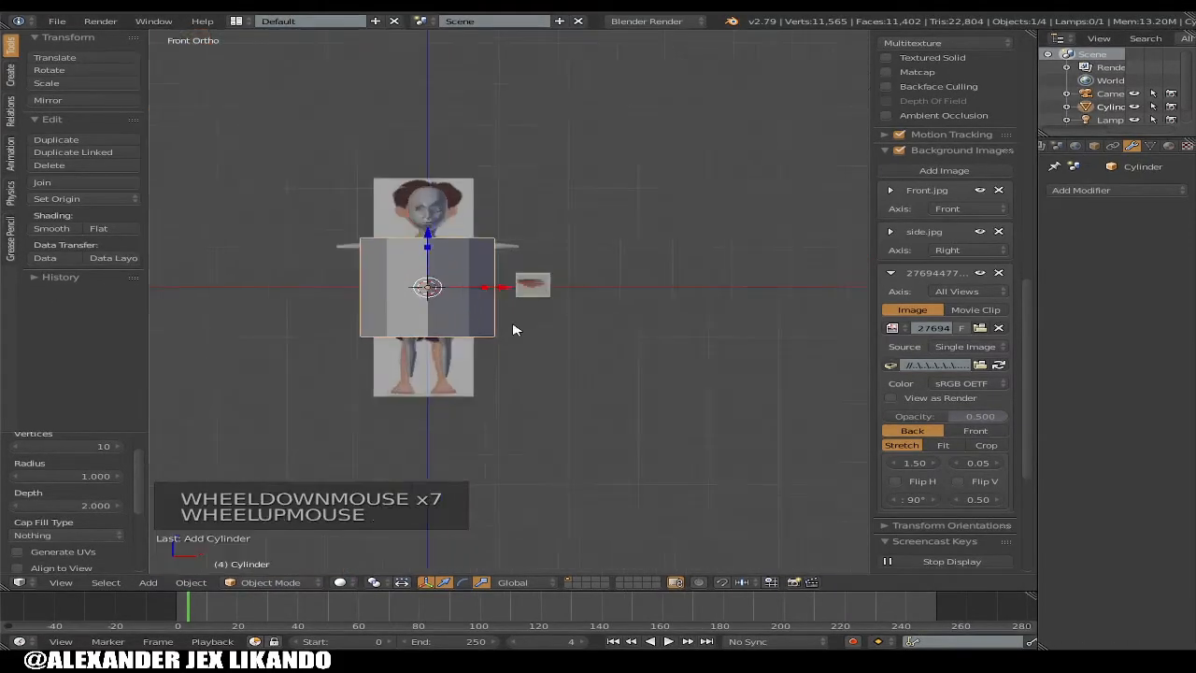
{"action": "key", "text": "s"}
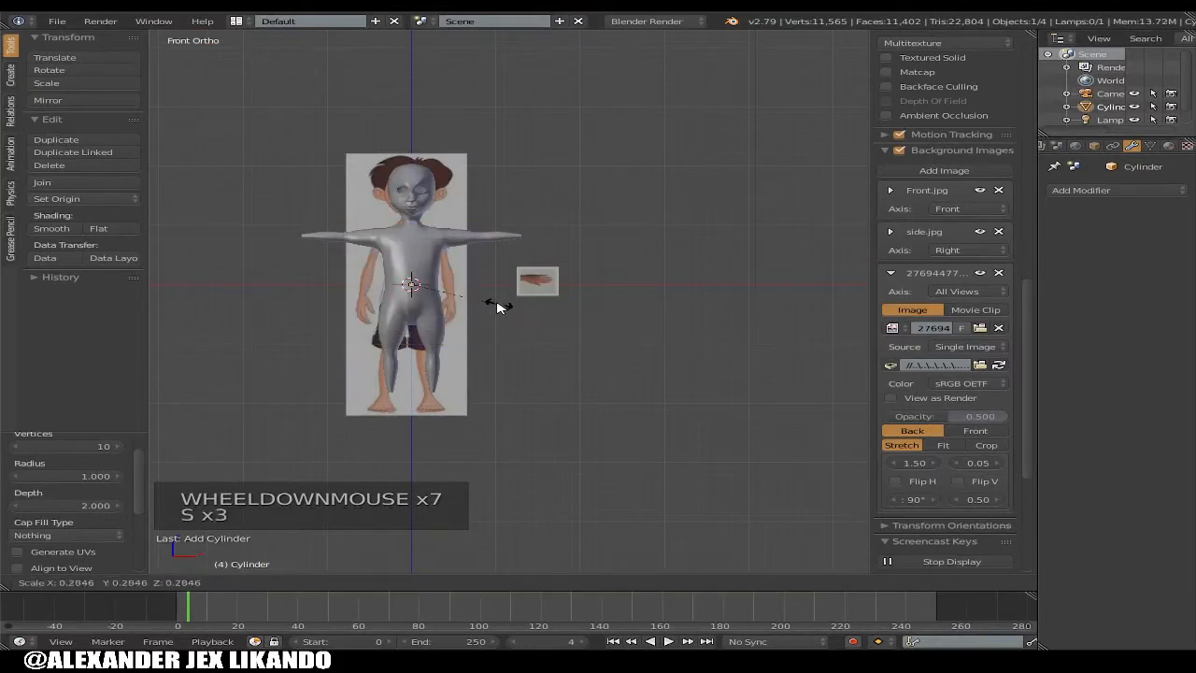
{"action": "left_click", "coordinate": [492, 293]}
Move the cylinder along X by 1.330 and a further 0.290, bringing it to the fingers of the hand photo
{"action": "left_click_drag", "start_coordinate": [493, 293], "coordinate": [603, 297]}
{"action": "scroll", "coordinate": [603, 297], "scroll_direction": "up", "scroll_amount": 1}
{"action": "key", "text": "KP_7"}
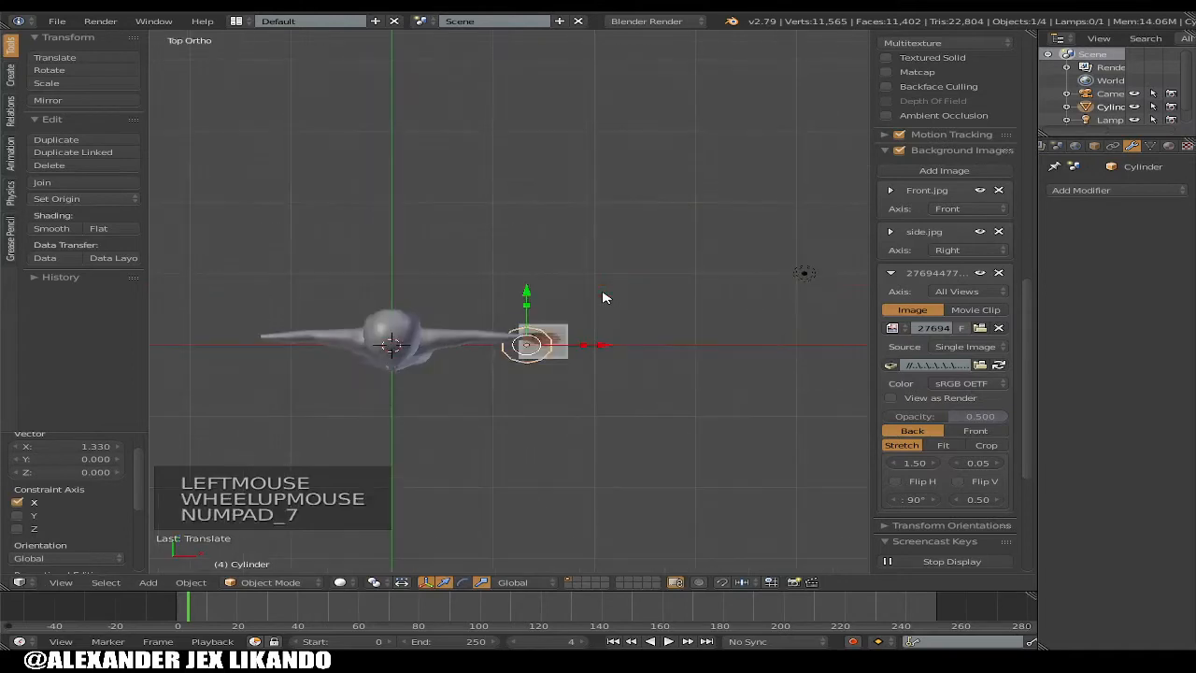
{"action": "key", "text": "KP_7"}
{"action": "scroll", "coordinate": [598, 345], "scroll_direction": "up", "scroll_amount": 5}
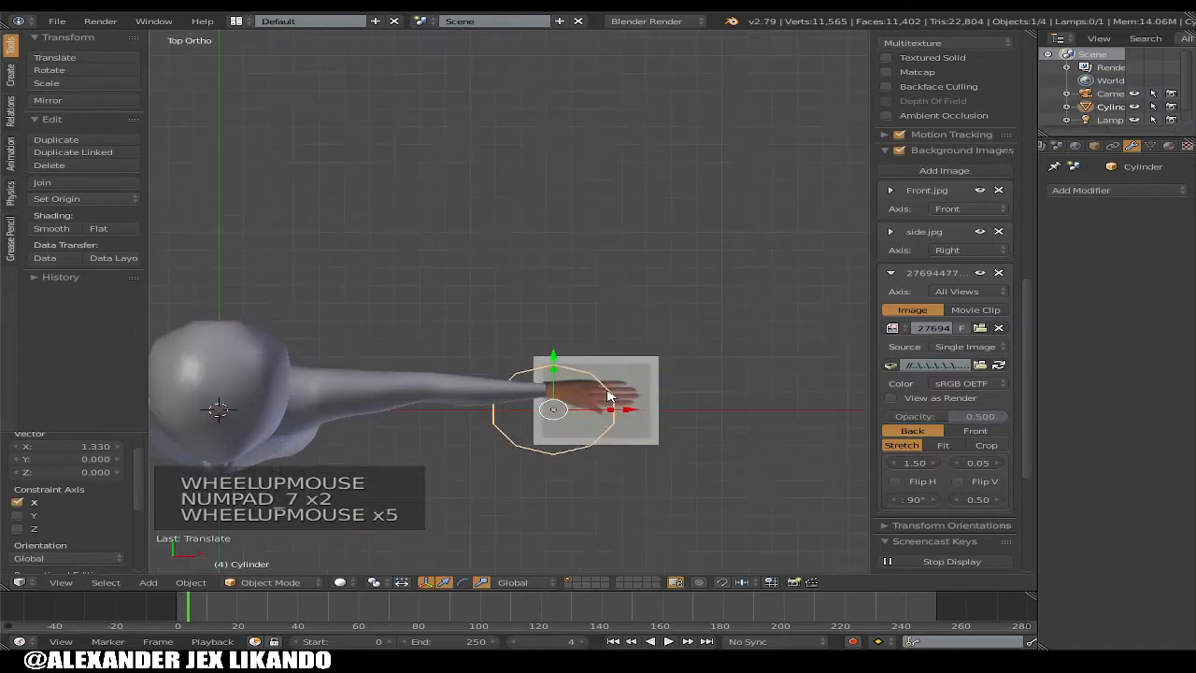
{"action": "left_click_drag", "start_coordinate": [641, 411], "coordinate": [747, 421]}
Scale the cylinder uniformly to 0.197 of its size beside the fingers
{"action": "key", "text": "s"}
{"action": "key", "text": "s"}
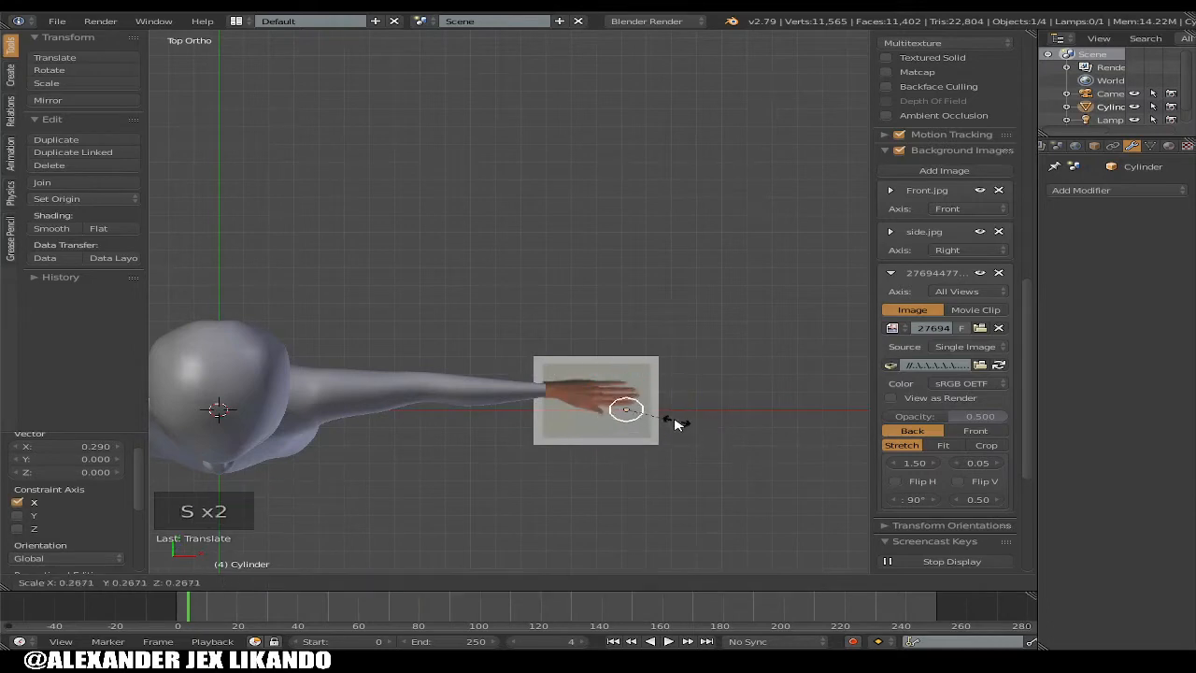
{"action": "left_click", "coordinate": [667, 422]}
Restrict the hand background image to the Top view axis
{"action": "key", "text": "KP_1"}
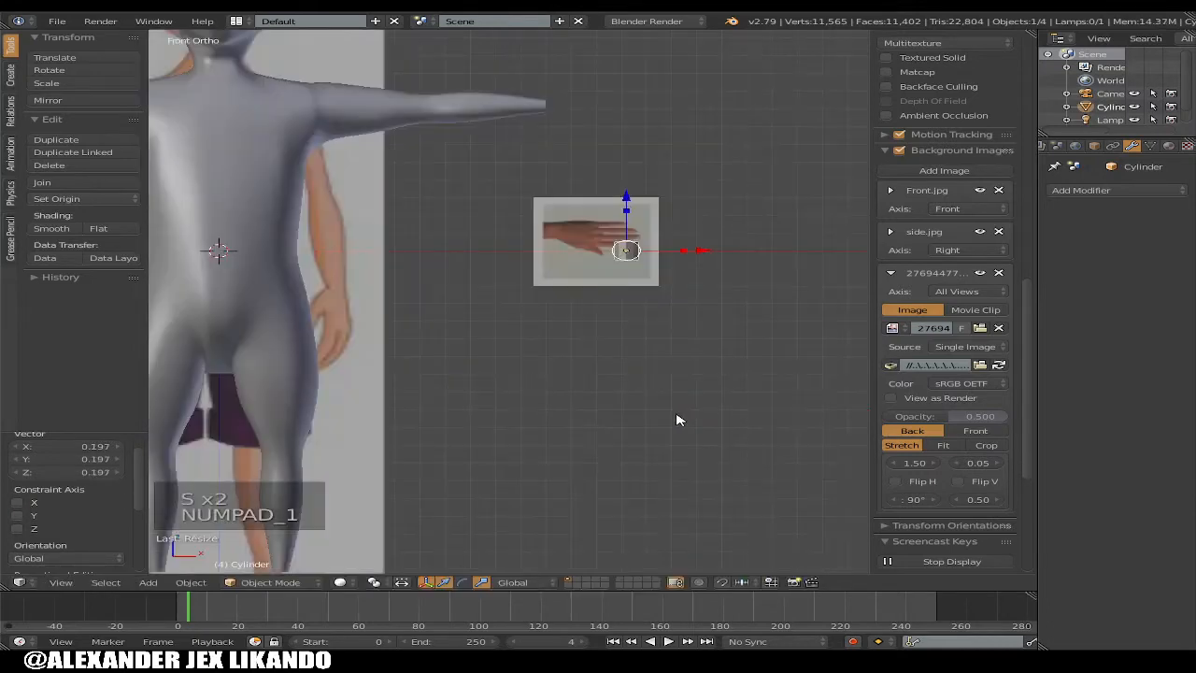
{"action": "key", "text": "KP_1"}
{"action": "key", "text": "KP_1"}
{"action": "scroll", "coordinate": [642, 268], "scroll_direction": "up", "scroll_amount": 1}
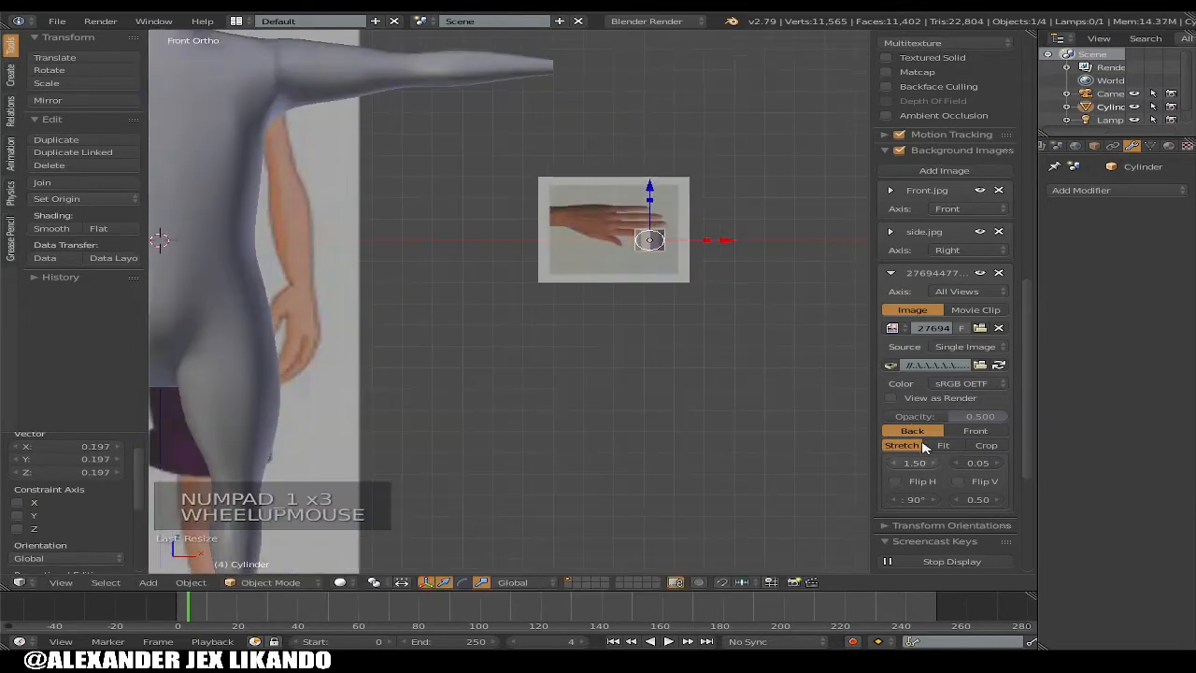
{"action": "left_click", "coordinate": [977, 291]}
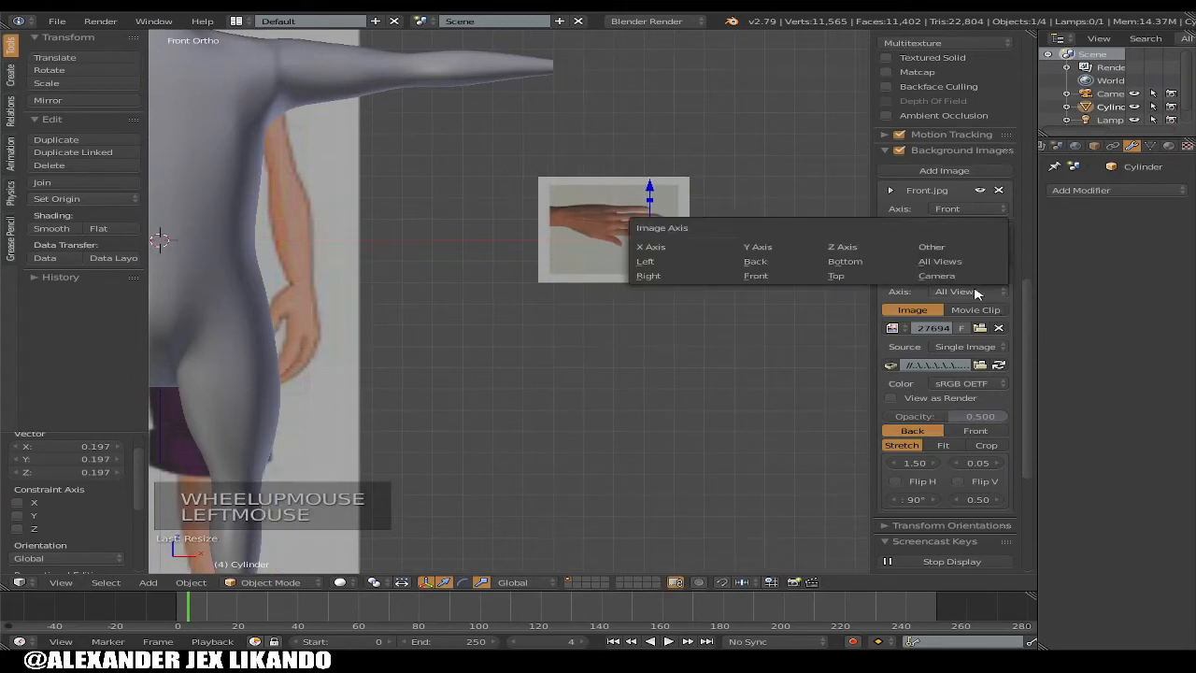
{"action": "left_click", "coordinate": [888, 277]}
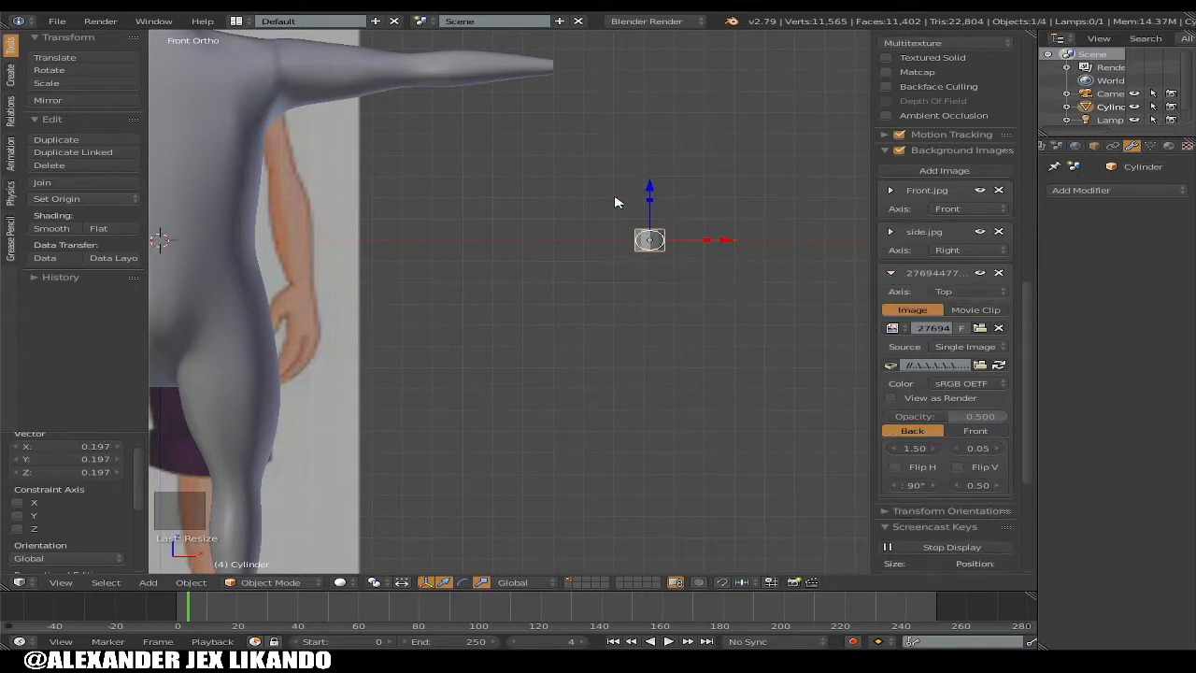
Shrink the cylinder uniformly to 0.379, and stretch it by 4.468 along Z into a thin finger-like tube
{"action": "key", "text": "s"}
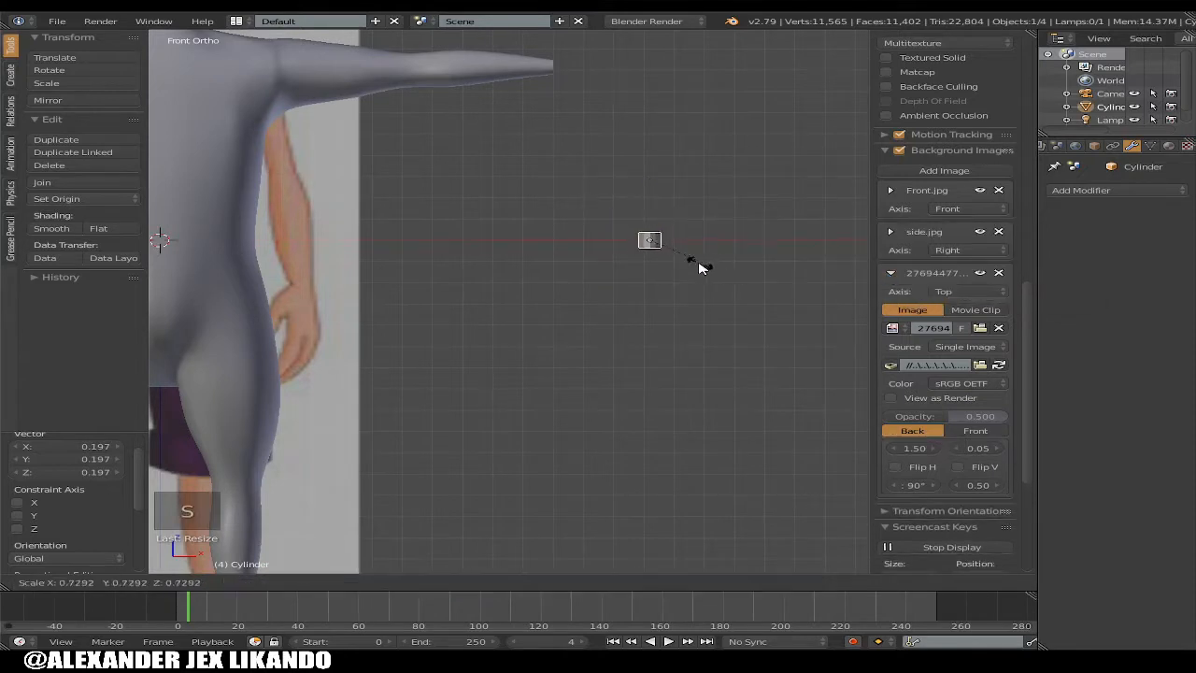
{"action": "left_click", "coordinate": [675, 254]}
{"action": "scroll", "coordinate": [678, 185], "scroll_direction": "up", "scroll_amount": 4}
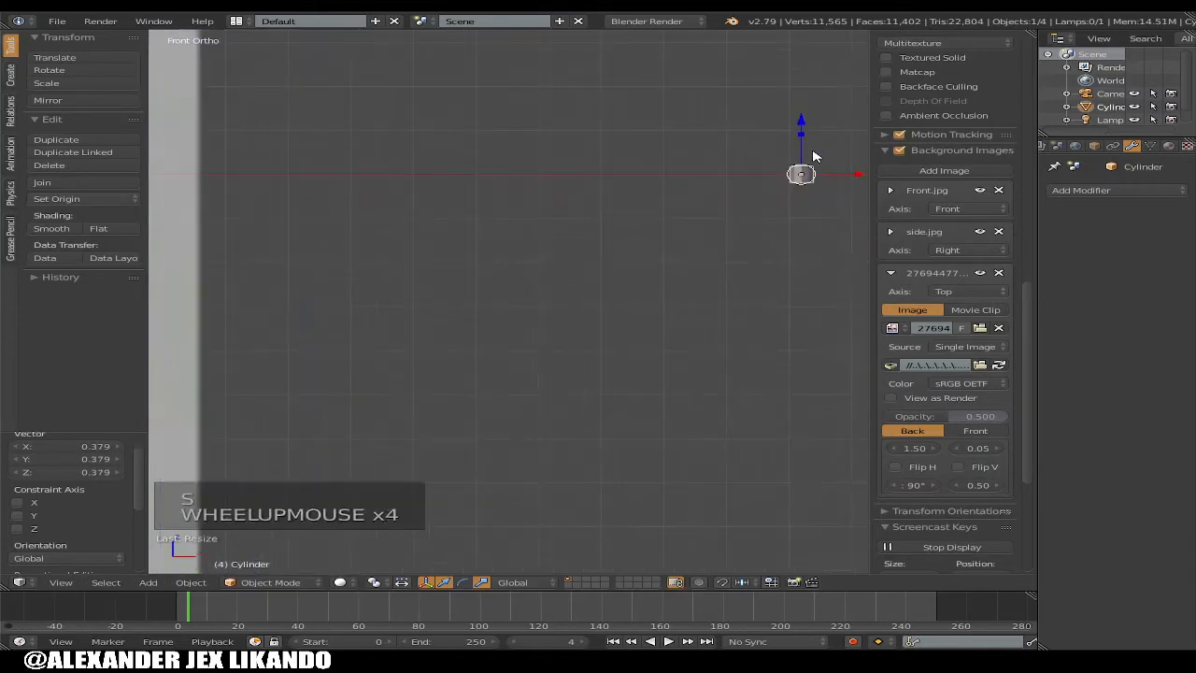
{"action": "left_click_drag", "start_coordinate": [813, 156], "coordinate": [803, 71]}
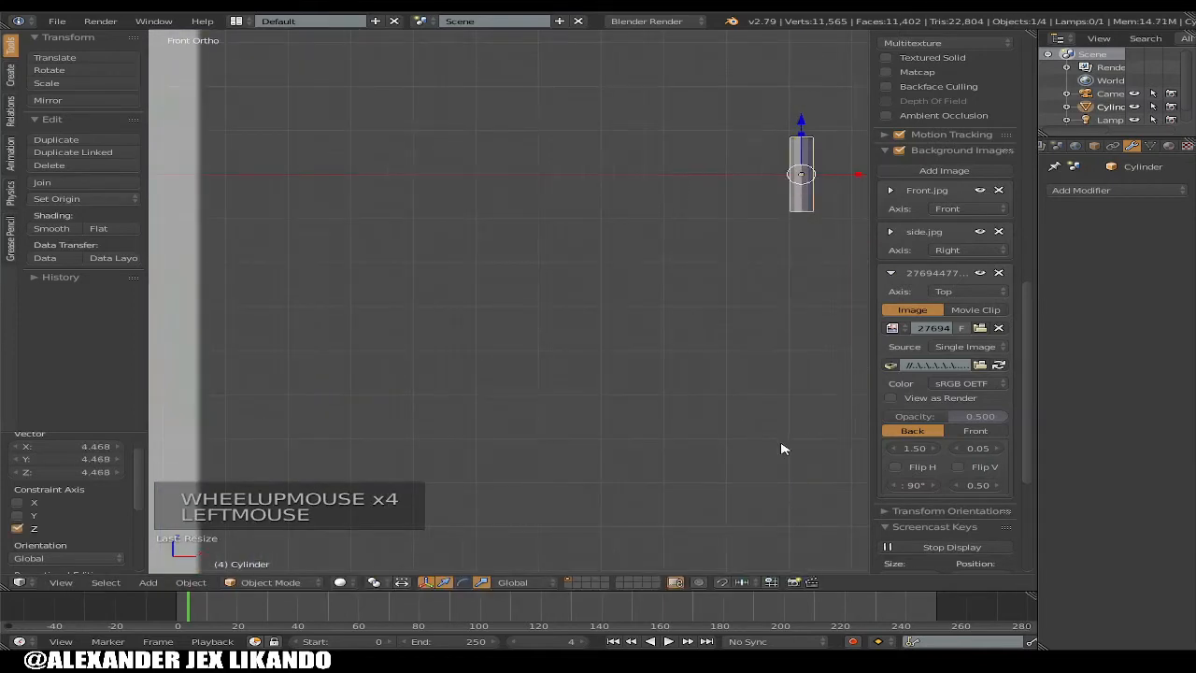
Rotate the cylinder 90° in the front view so it lies horizontally
{"action": "scroll", "coordinate": [729, 416], "scroll_direction": "down", "scroll_amount": 4}
{"action": "type", "text": "r"}
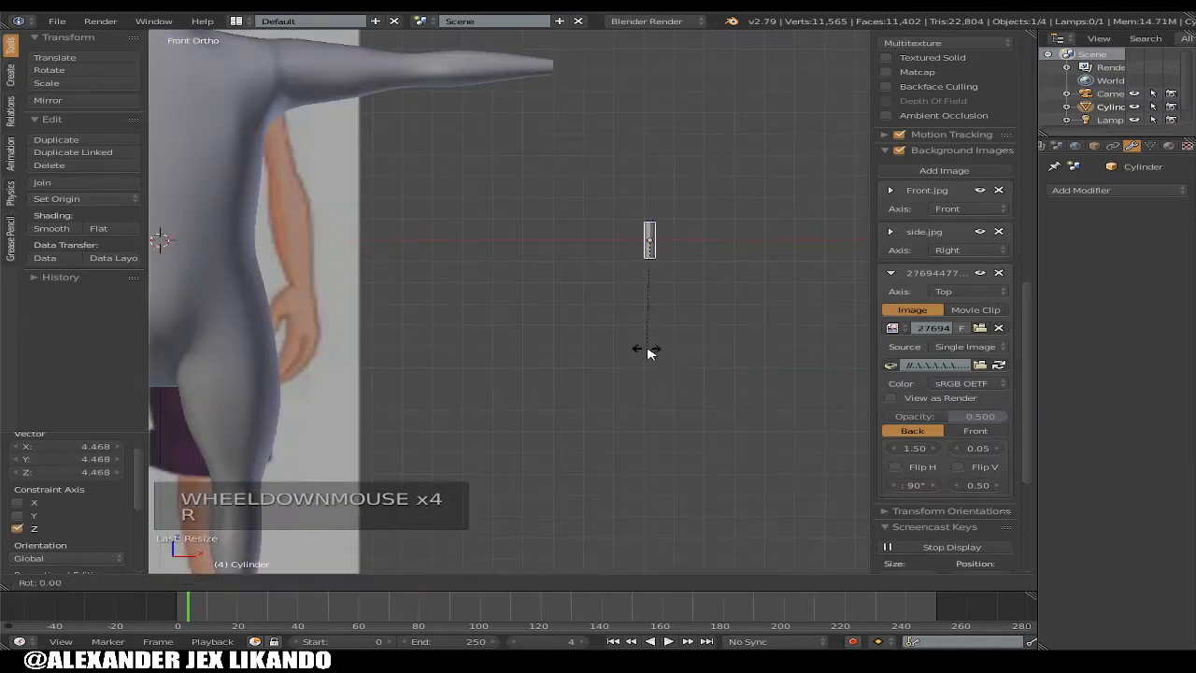
{"action": "type", "text": "90"}
{"action": "key", "text": "Return"}
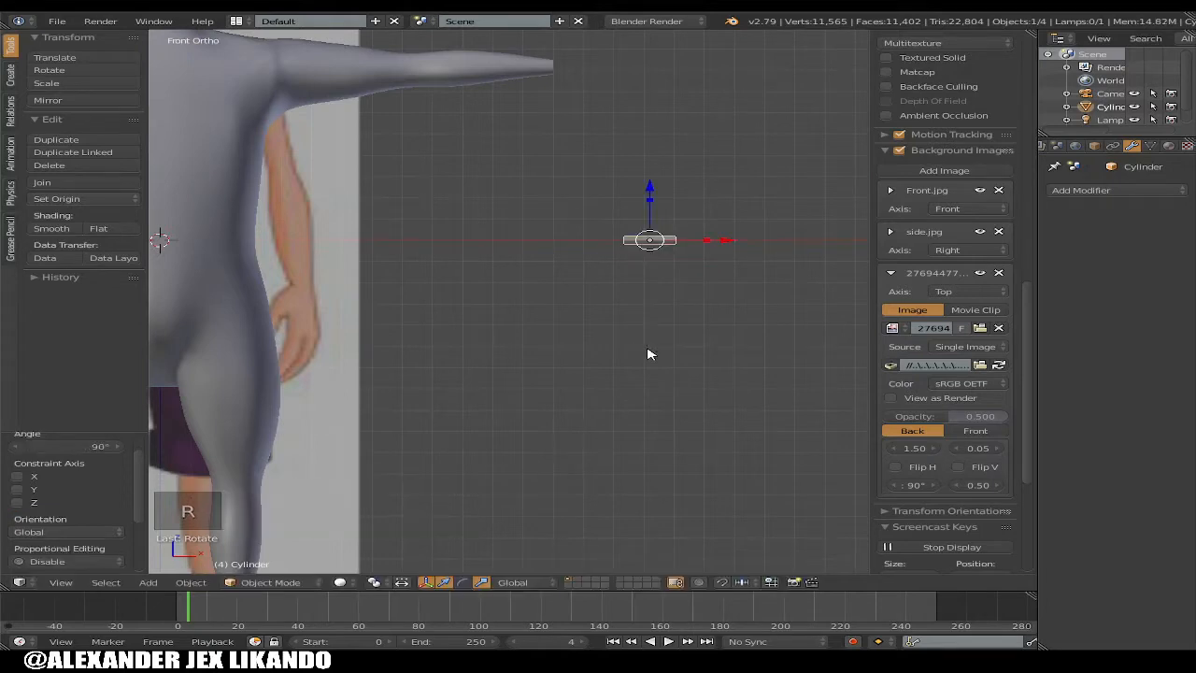
Raise the cylinder along Z by 0.739 and a further 0.097 to level it with the arm's end
{"action": "left_click", "coordinate": [652, 195]}
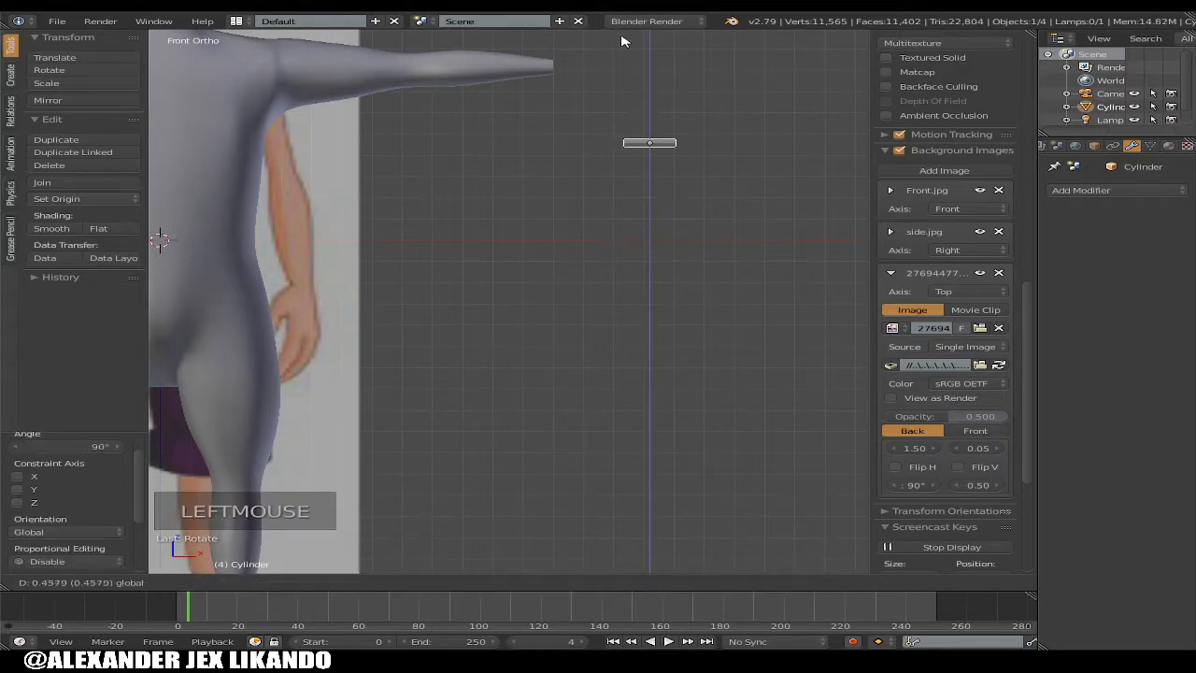
{"action": "left_click", "coordinate": [617, 568]}
{"action": "middle_click_drag", "start_coordinate": [608, 343], "coordinate": [612, 477], "text": "shift"}
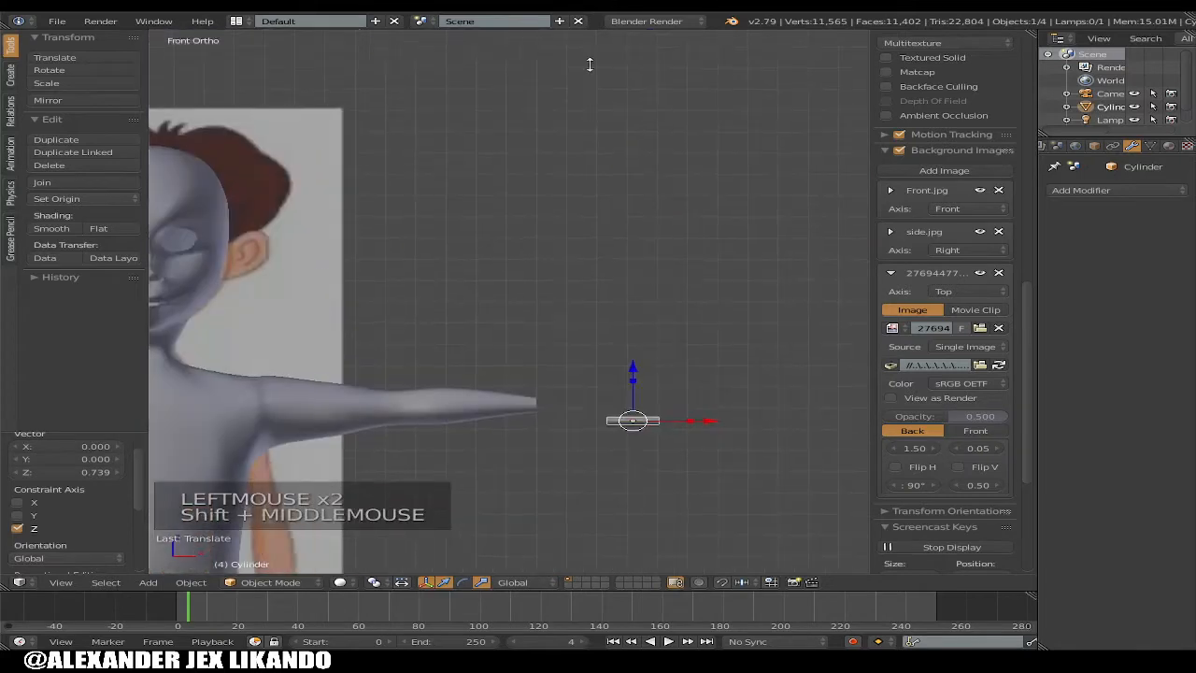
{"action": "scroll", "coordinate": [614, 481], "scroll_direction": "up", "scroll_amount": 5}
{"action": "scroll", "coordinate": [700, 475], "scroll_direction": "down", "scroll_amount": 1}
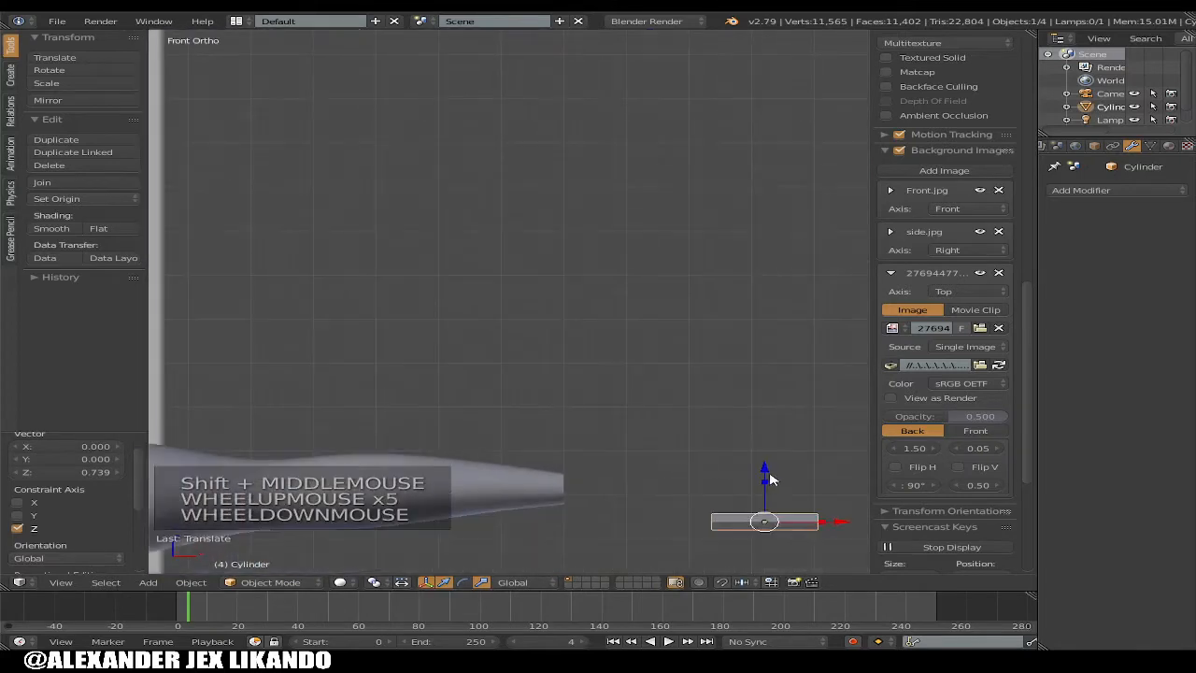
{"action": "left_click_drag", "start_coordinate": [765, 467], "coordinate": [761, 426]}
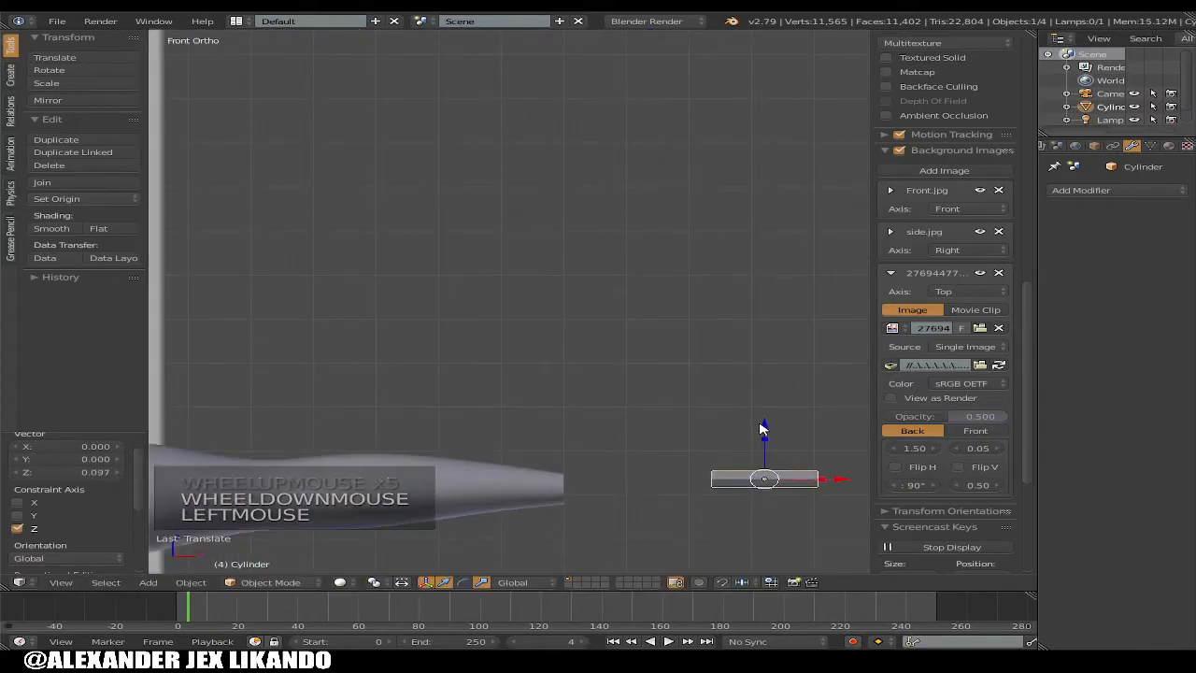
Scale the horizontal cylinder uniformly to 0.647 in the front view
{"action": "key", "text": "KP_4"}
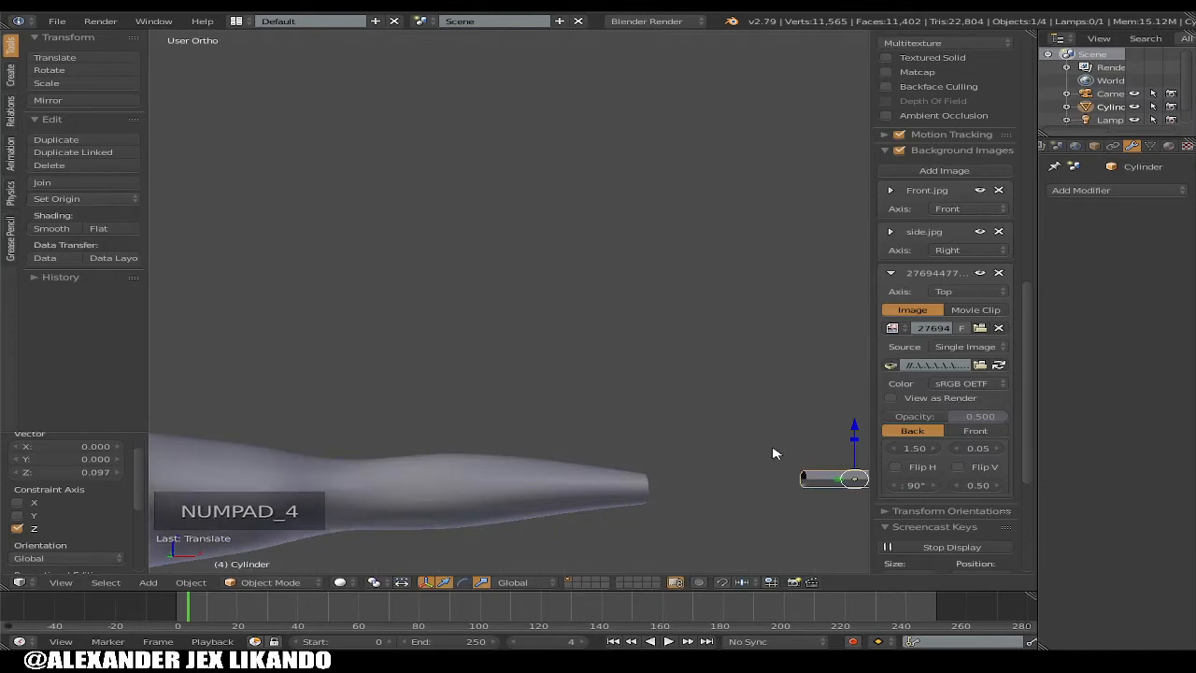
{"action": "key", "text": "KP_3"}
{"action": "key", "text": "KP_1"}
{"action": "scroll", "coordinate": [785, 486], "scroll_direction": "down", "scroll_amount": 2}
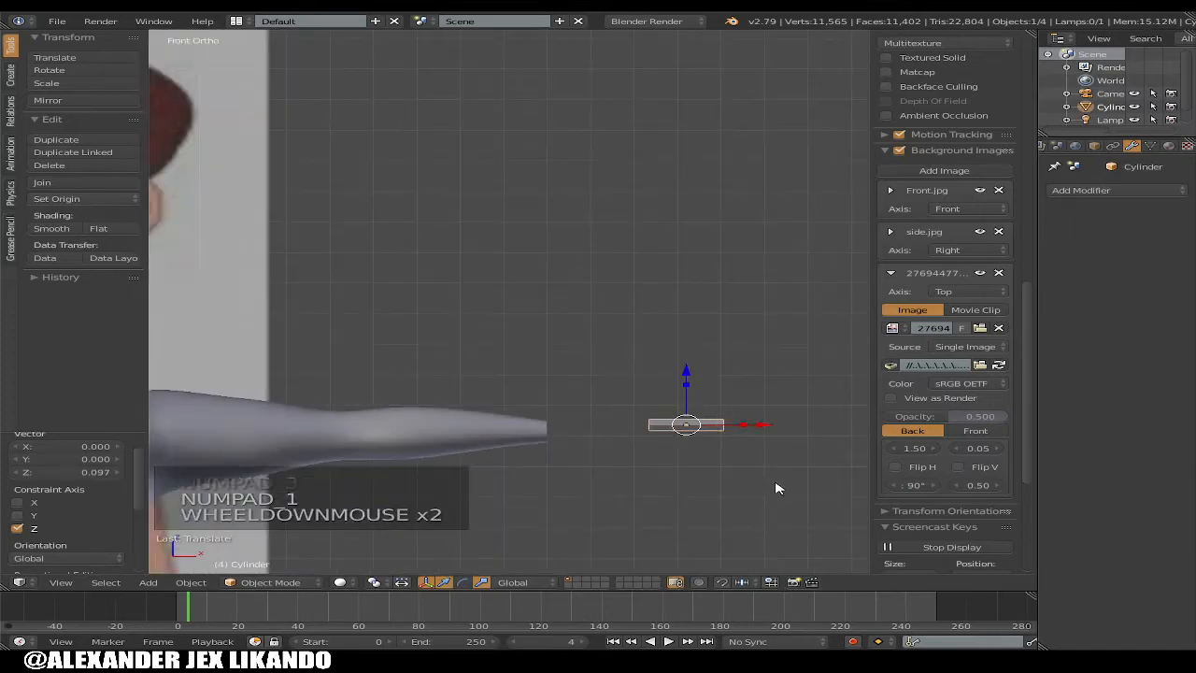
{"action": "key", "text": "s"}
{"action": "key", "text": "s"}
{"action": "key", "text": "s"}
{"action": "left_click", "coordinate": [761, 476]}
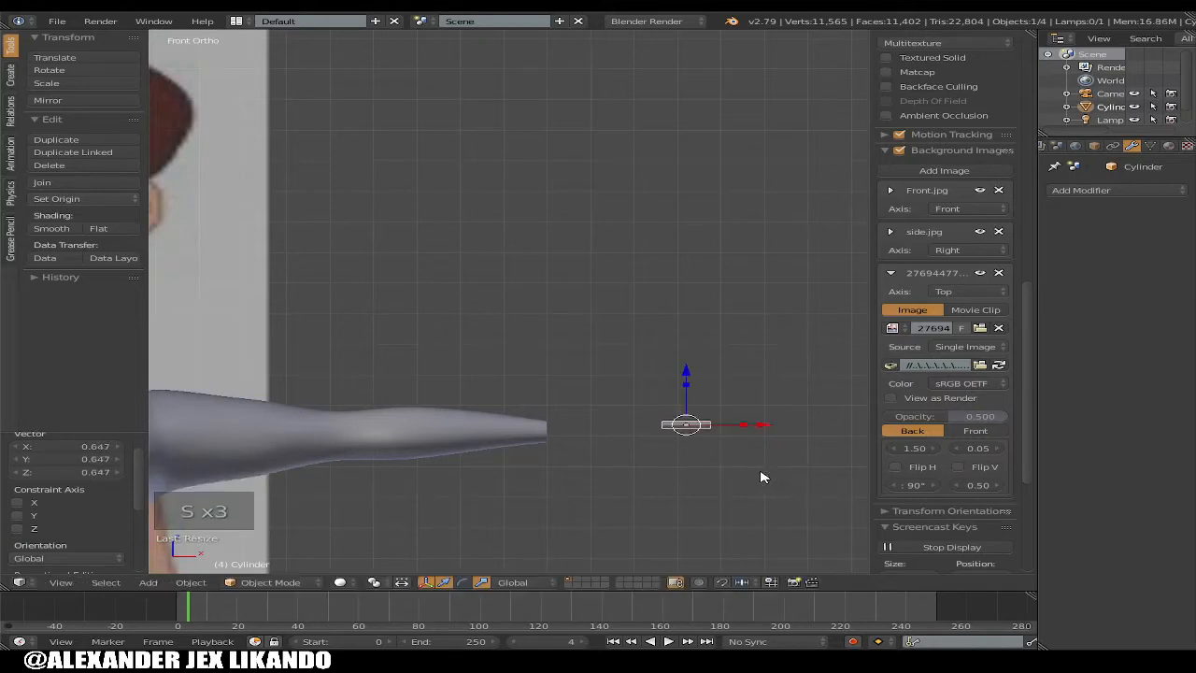
In the top view, move the cylinder 0.073 along Y onto the photo's middle finger
{"action": "key", "text": "KP_7"}
{"action": "scroll", "coordinate": [752, 481], "scroll_direction": "up", "scroll_amount": 2}
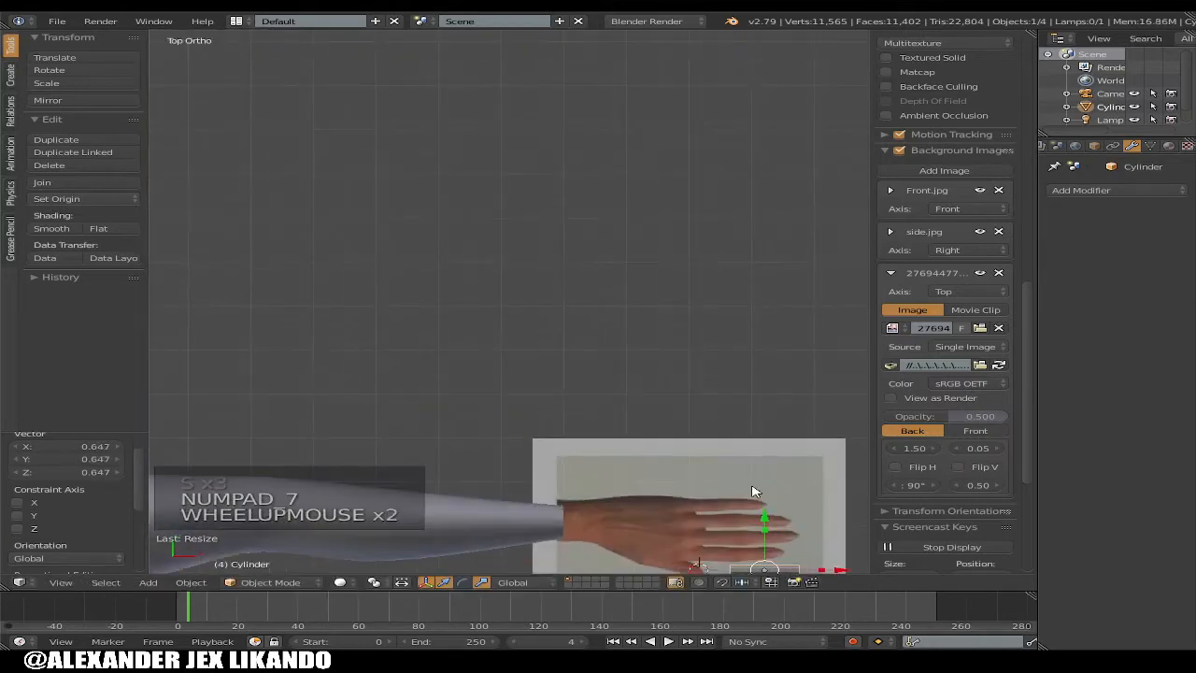
{"action": "left_click_drag", "start_coordinate": [766, 519], "coordinate": [757, 487]}
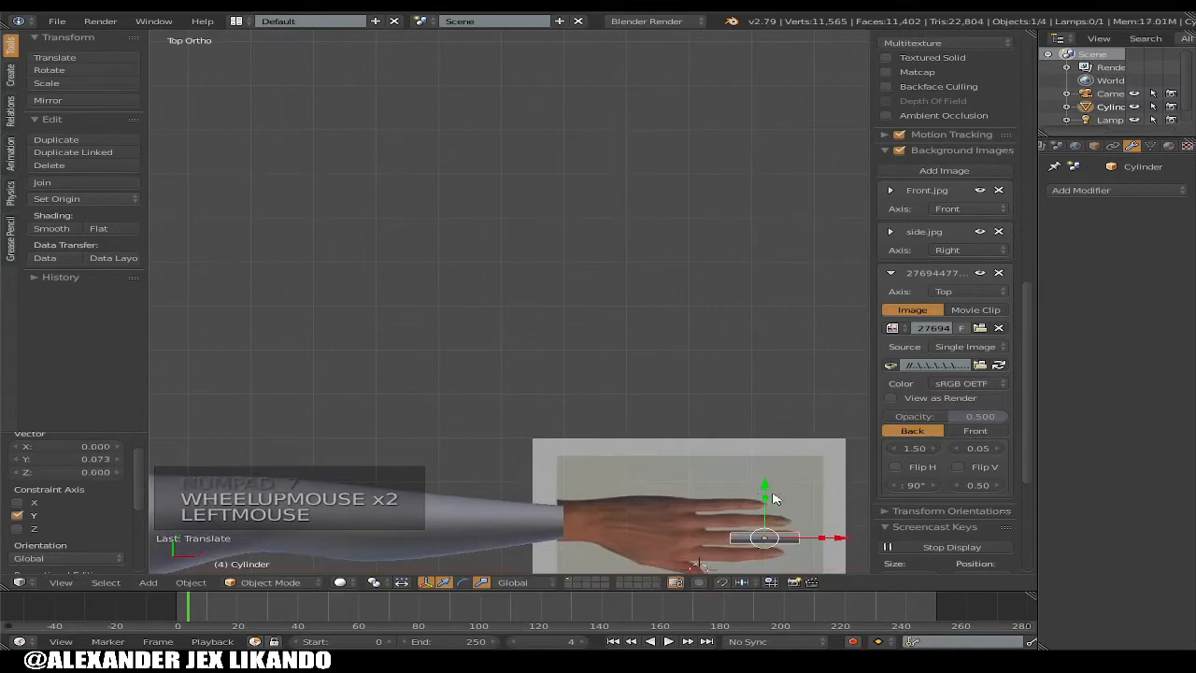
{"action": "scroll", "coordinate": [783, 512], "scroll_direction": "down", "scroll_amount": 1}
{"action": "scroll", "coordinate": [786, 512], "scroll_direction": "up", "scroll_amount": 1}
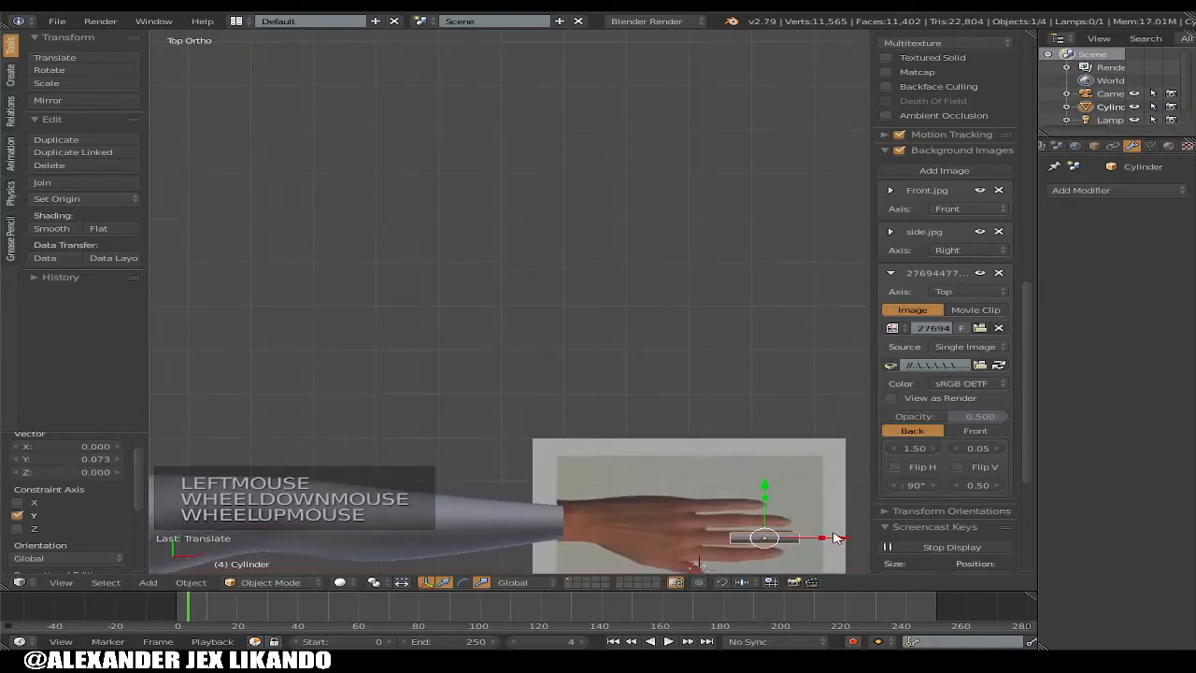
Fit the cylinder to the middle finger by lengthening it along X, scaling it 0.924 along Y and shifting it 0.004 along Y
{"action": "mouse_move", "coordinate": [837, 539]}
{"action": "left_mouse_down"}
{"action": "mouse_move", "coordinate": [847, 542]}
{"action": "mouse_move", "coordinate": [814, 544]}
{"action": "mouse_move", "coordinate": [841, 543]}
{"action": "left_mouse_up"}
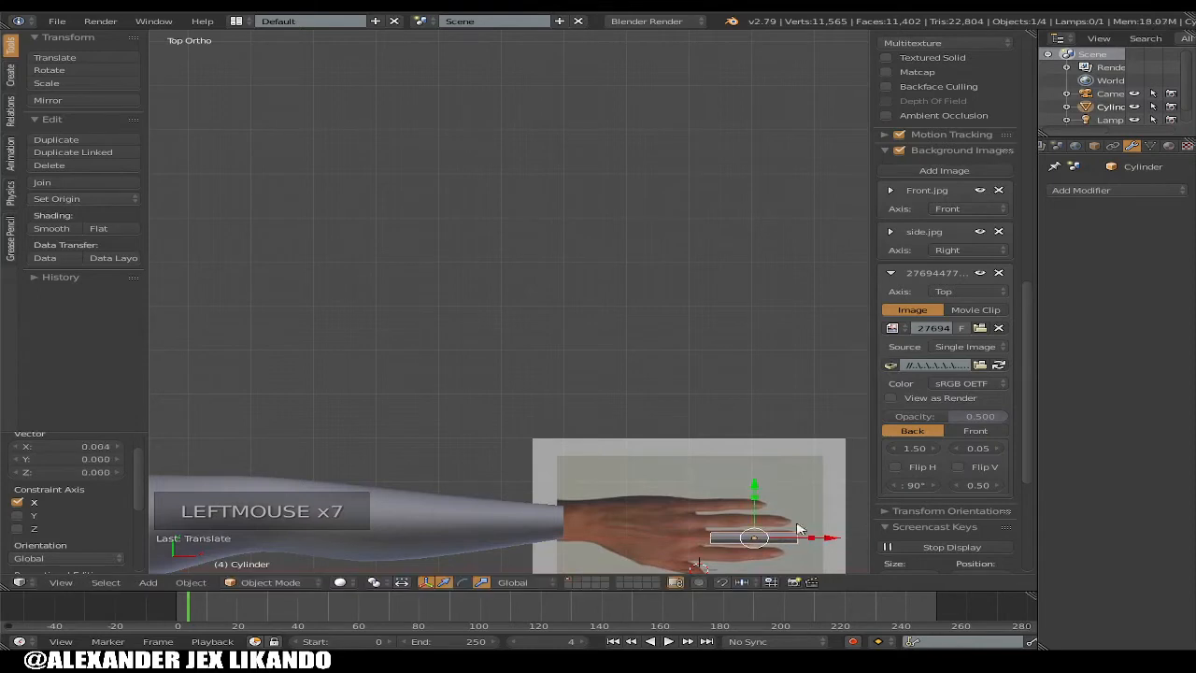
{"action": "left_click_drag", "start_coordinate": [751, 493], "coordinate": [757, 493]}
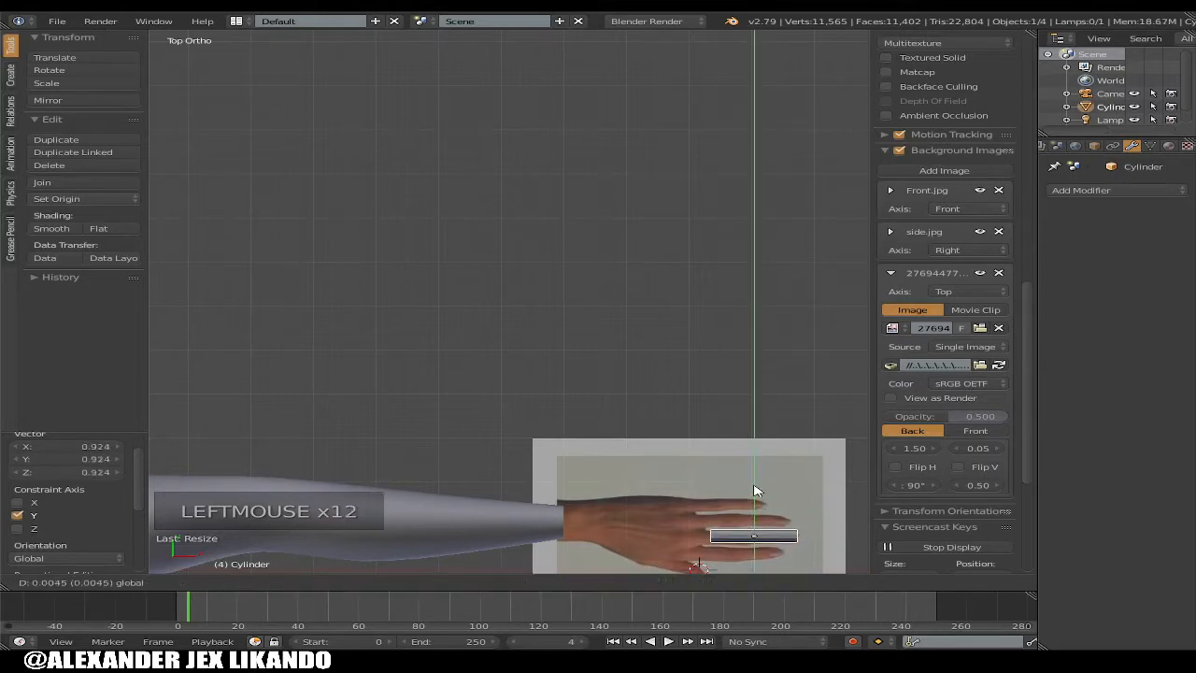
{"action": "left_click", "coordinate": [757, 490]}
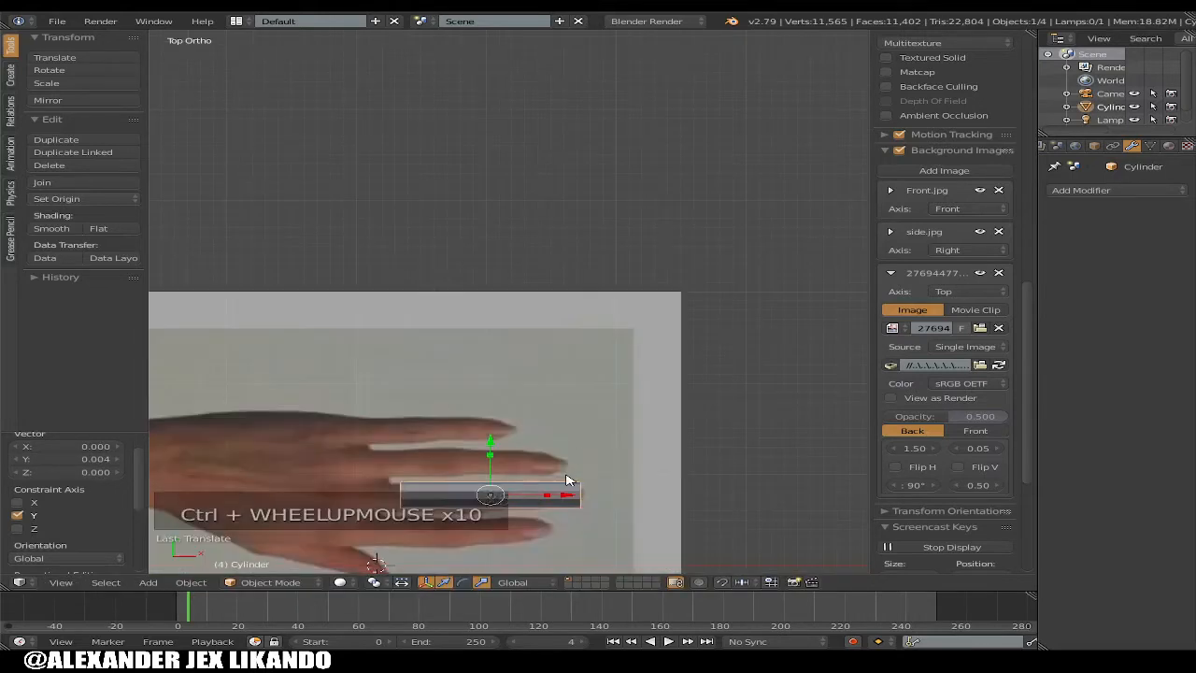
Put the finger cylinder into edit mode and frame its ten-sided open end closely in the right view
{"action": "scroll", "coordinate": [566, 484], "scroll_direction": "up", "scroll_amount": 1}
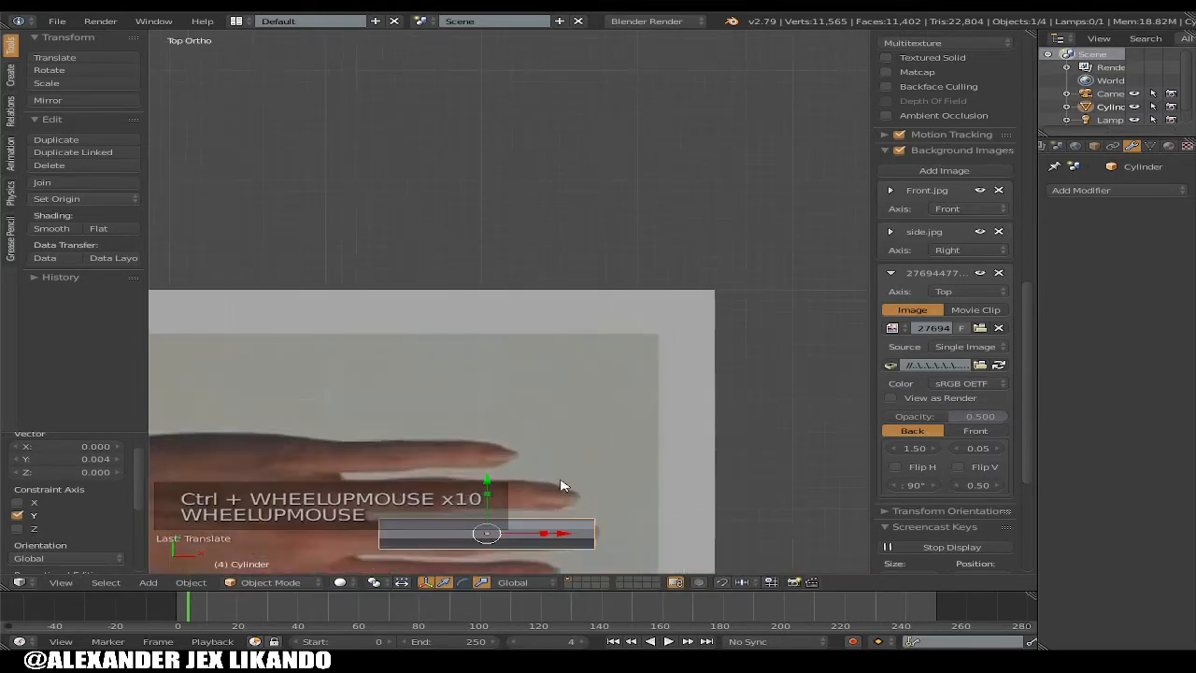
{"action": "key", "text": "Tab"}
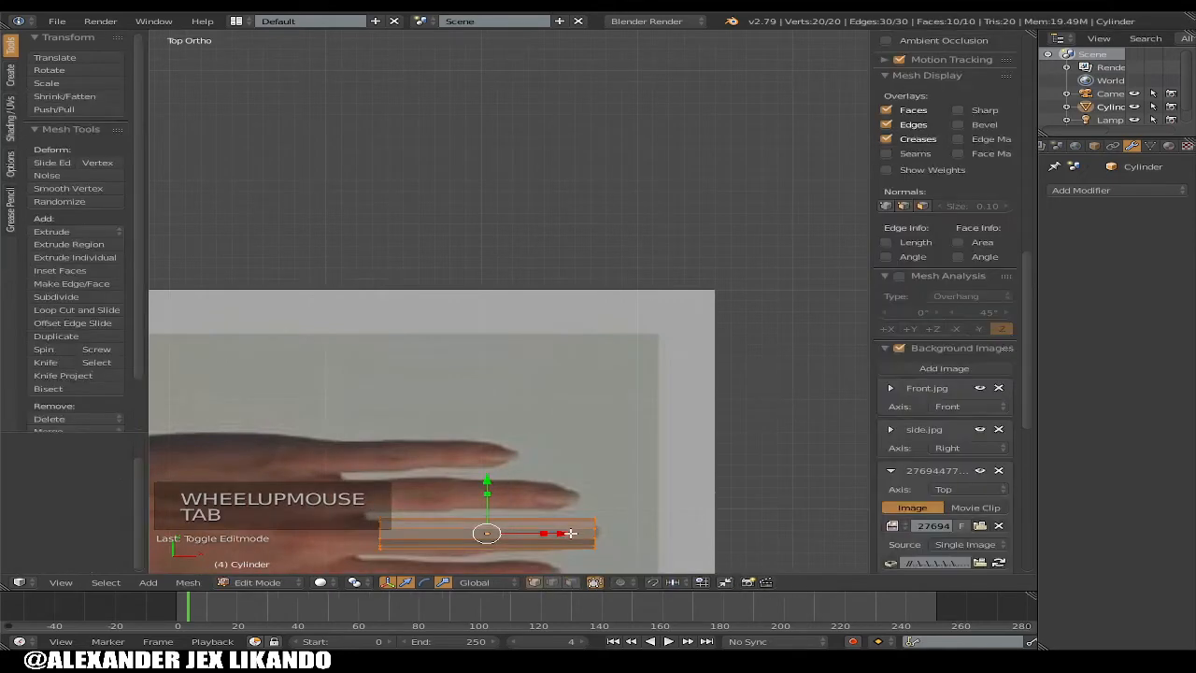
{"action": "key", "text": "KP_3"}
{"action": "key", "text": "KP_3"}
{"action": "key", "text": "KP_3"}
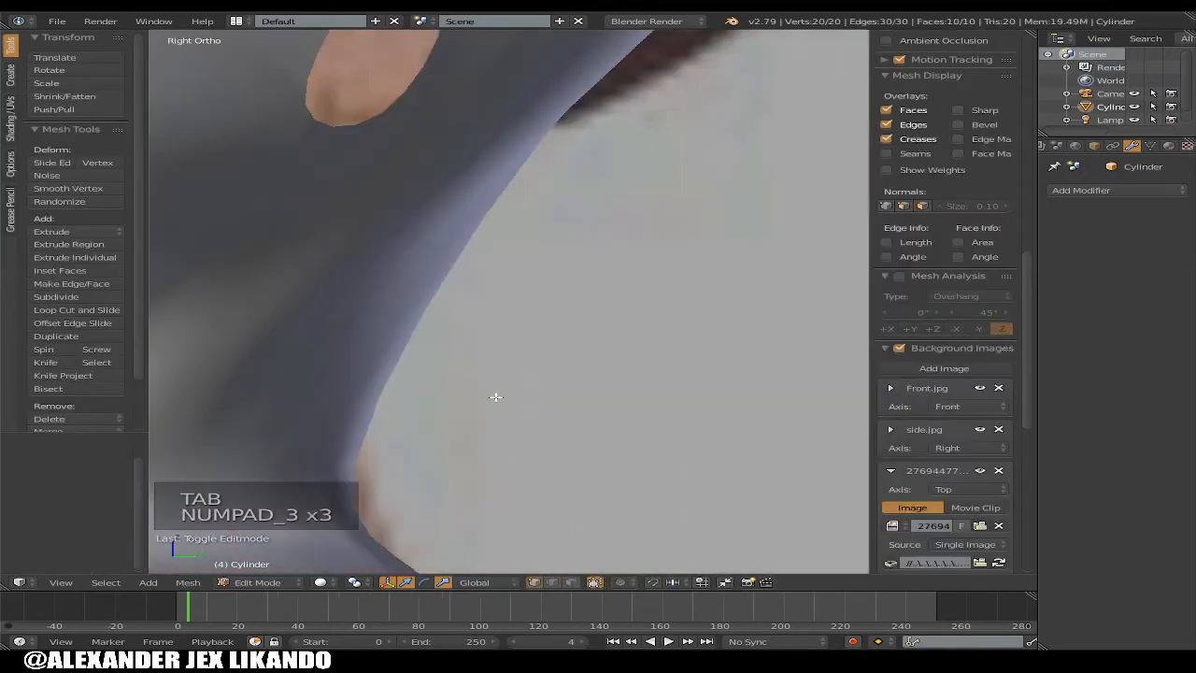
{"action": "scroll", "coordinate": [500, 398], "scroll_direction": "down", "scroll_amount": 5}
{"action": "scroll", "coordinate": [414, 481], "scroll_direction": "up", "scroll_amount": 4}
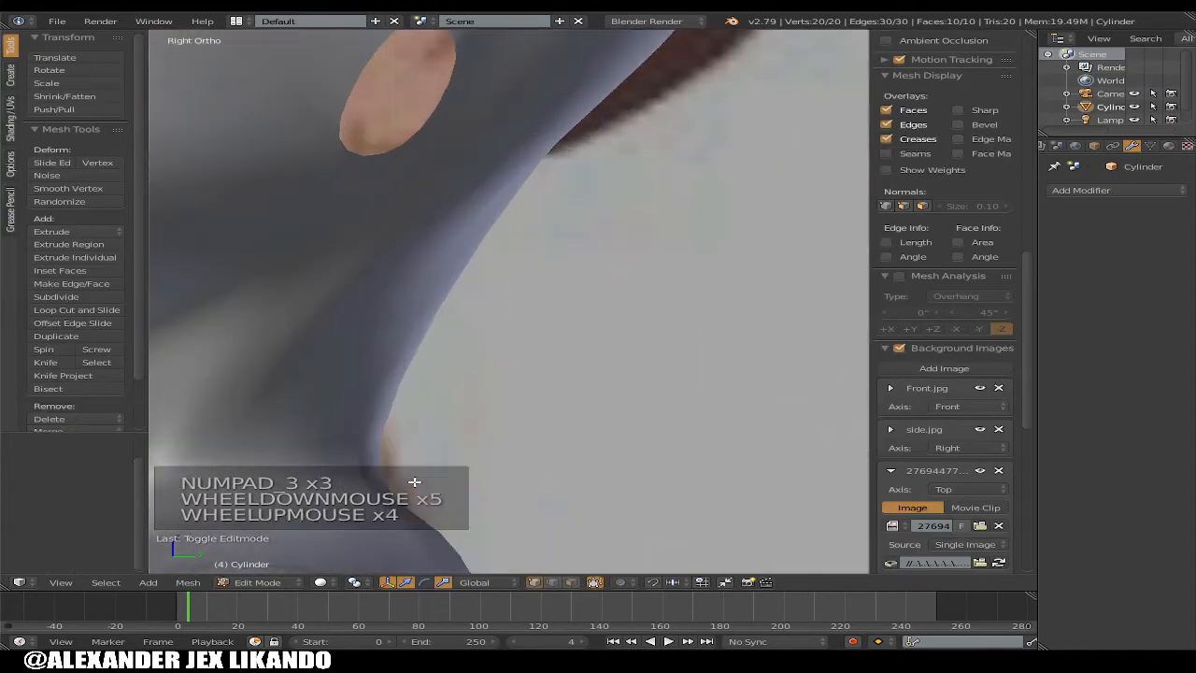
{"action": "scroll", "coordinate": [488, 446], "scroll_direction": "down", "scroll_amount": 5}
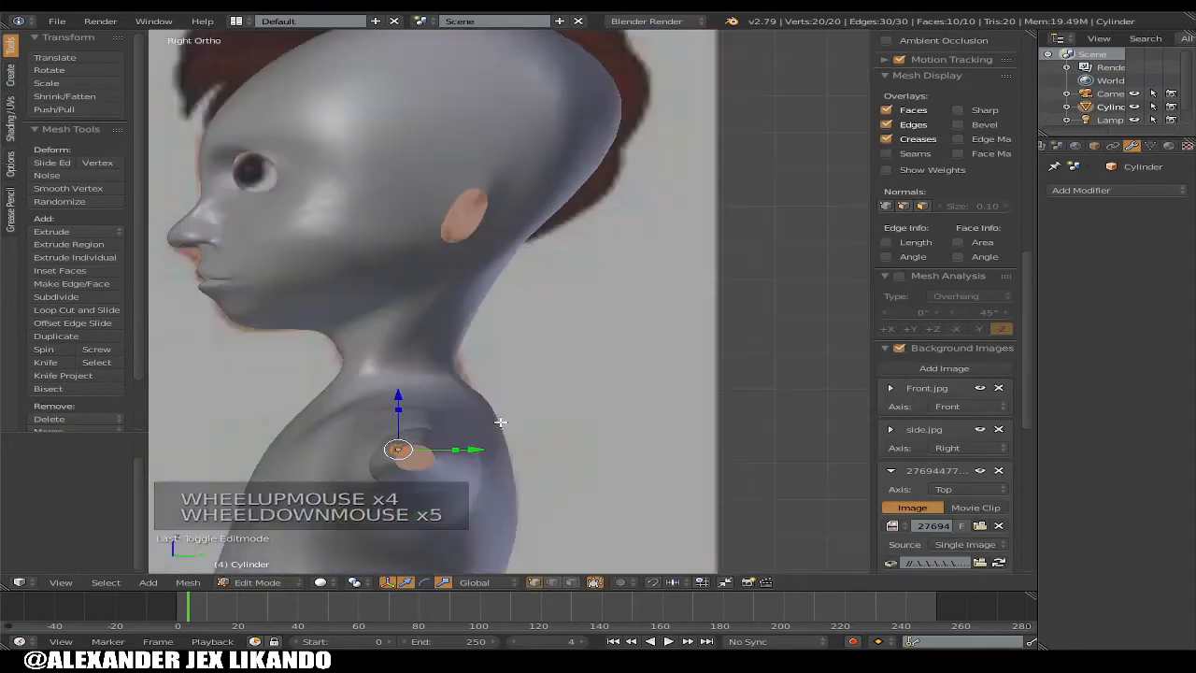
{"action": "scroll", "coordinate": [477, 432], "scroll_direction": "up", "scroll_amount": 3, "text": "shift"}
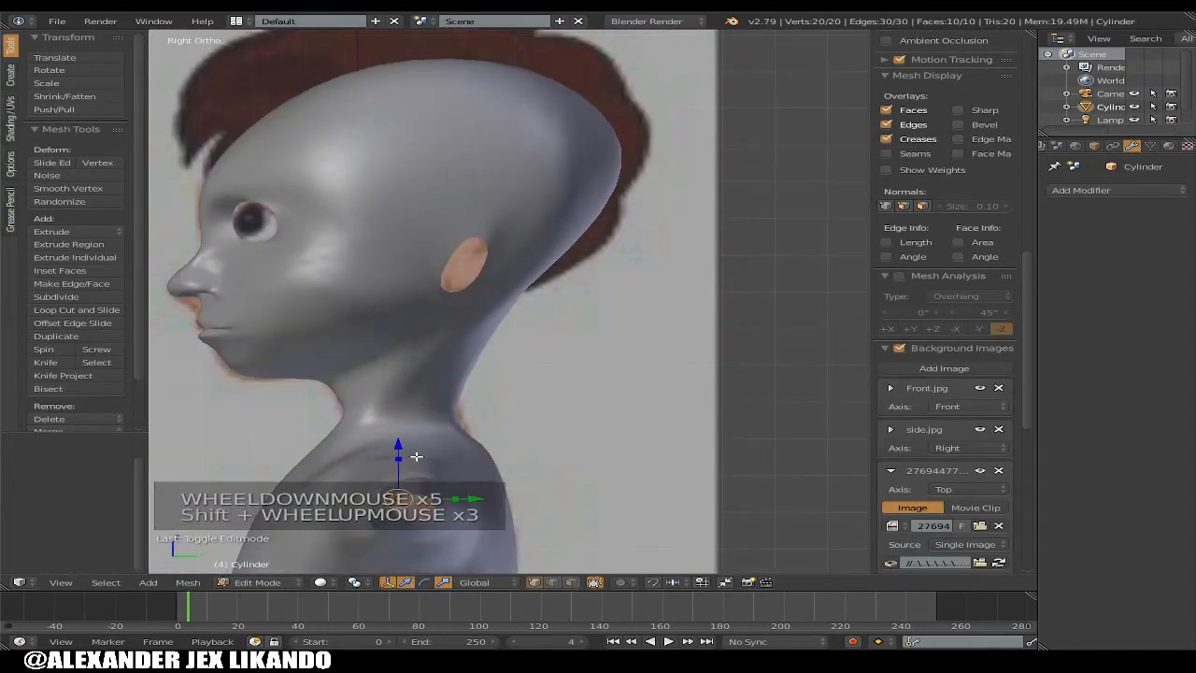
{"action": "scroll", "coordinate": [416, 456], "scroll_direction": "down", "scroll_amount": 4, "text": "shift"}
{"action": "scroll", "coordinate": [416, 458], "scroll_direction": "up", "scroll_amount": 4}
{"action": "scroll", "coordinate": [417, 459], "scroll_direction": "down", "scroll_amount": 1}
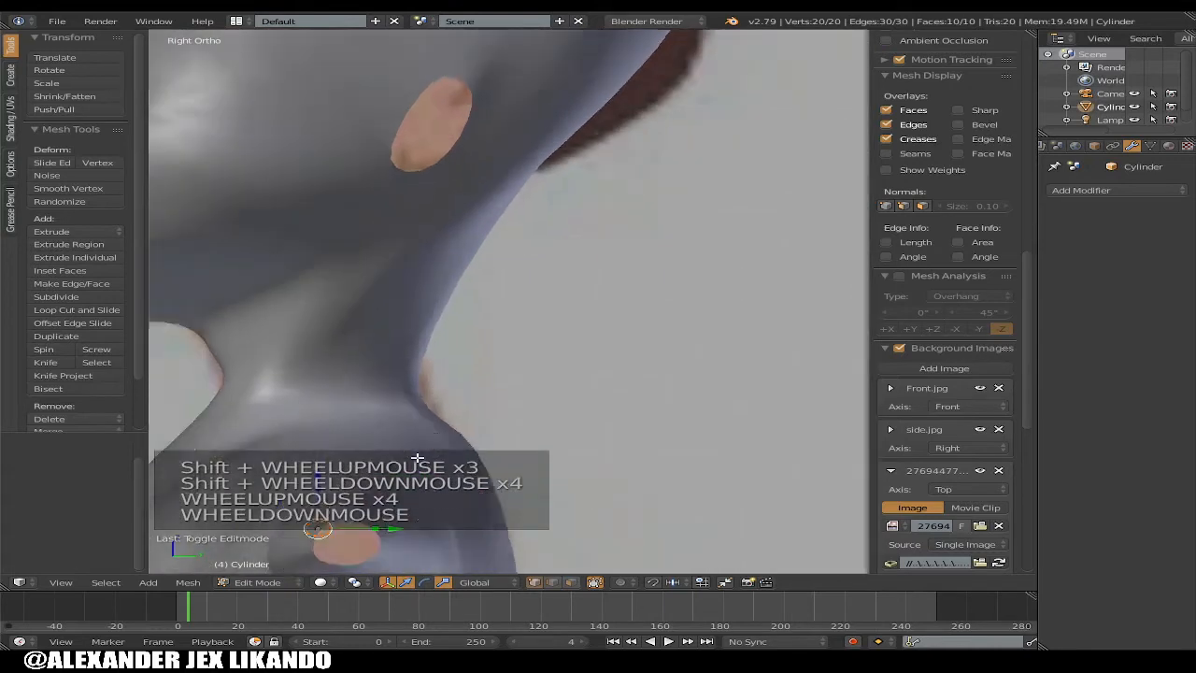
{"action": "scroll", "coordinate": [418, 458], "scroll_direction": "down", "scroll_amount": 3}
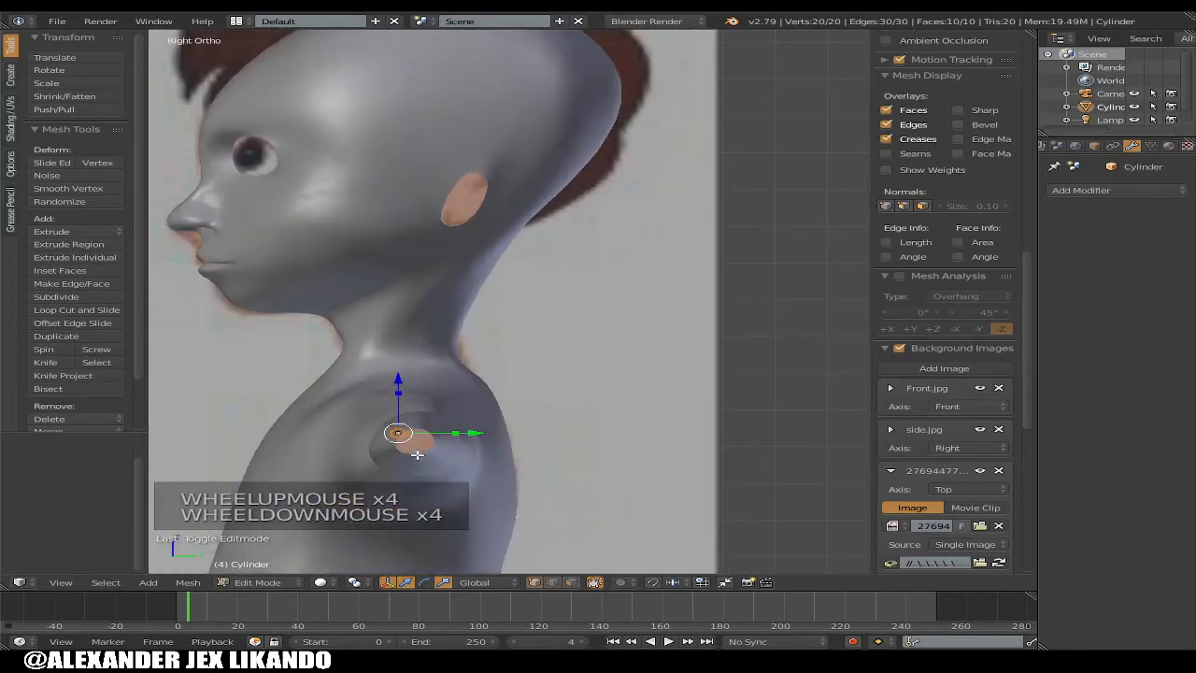
{"action": "scroll", "coordinate": [417, 454], "scroll_direction": "up", "scroll_amount": 3, "text": "shift"}
{"action": "scroll", "coordinate": [417, 454], "scroll_direction": "down", "scroll_amount": 2}
{"action": "scroll", "coordinate": [417, 454], "scroll_direction": "down", "scroll_amount": 4, "text": "shift"}
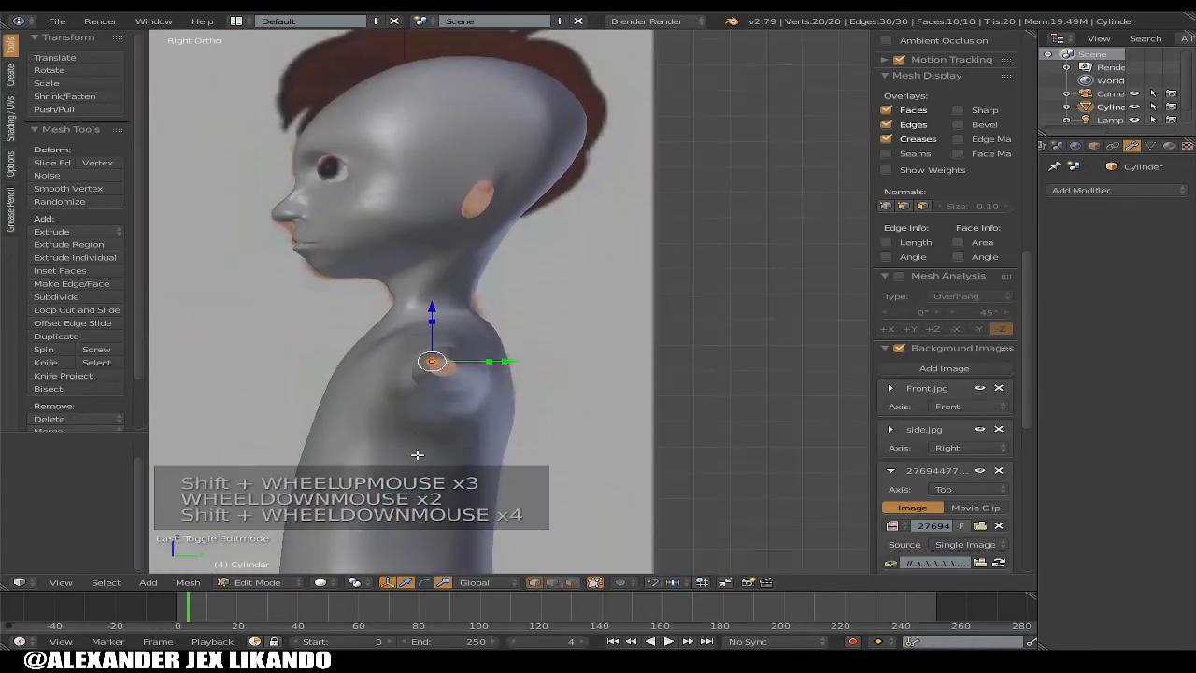
{"action": "scroll", "coordinate": [417, 454], "scroll_direction": "up", "scroll_amount": 7}
{"action": "scroll", "coordinate": [433, 421], "scroll_direction": "down", "scroll_amount": 9, "text": "shift"}
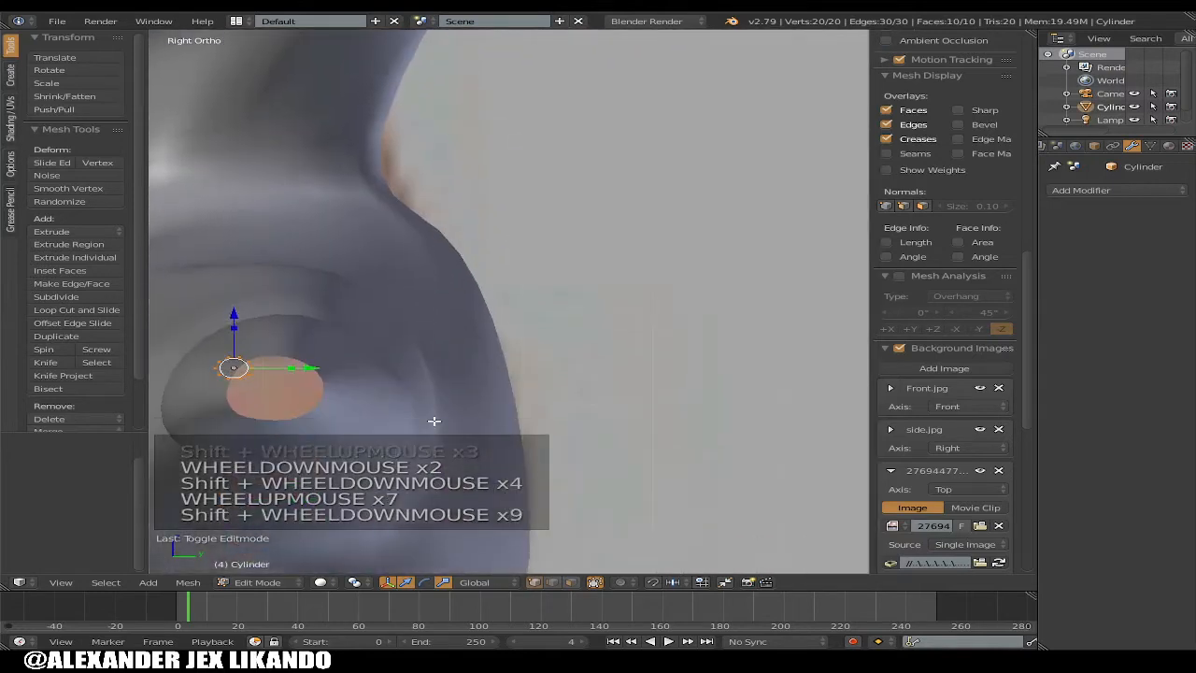
{"action": "scroll", "coordinate": [224, 390], "scroll_direction": "up", "scroll_amount": 3}
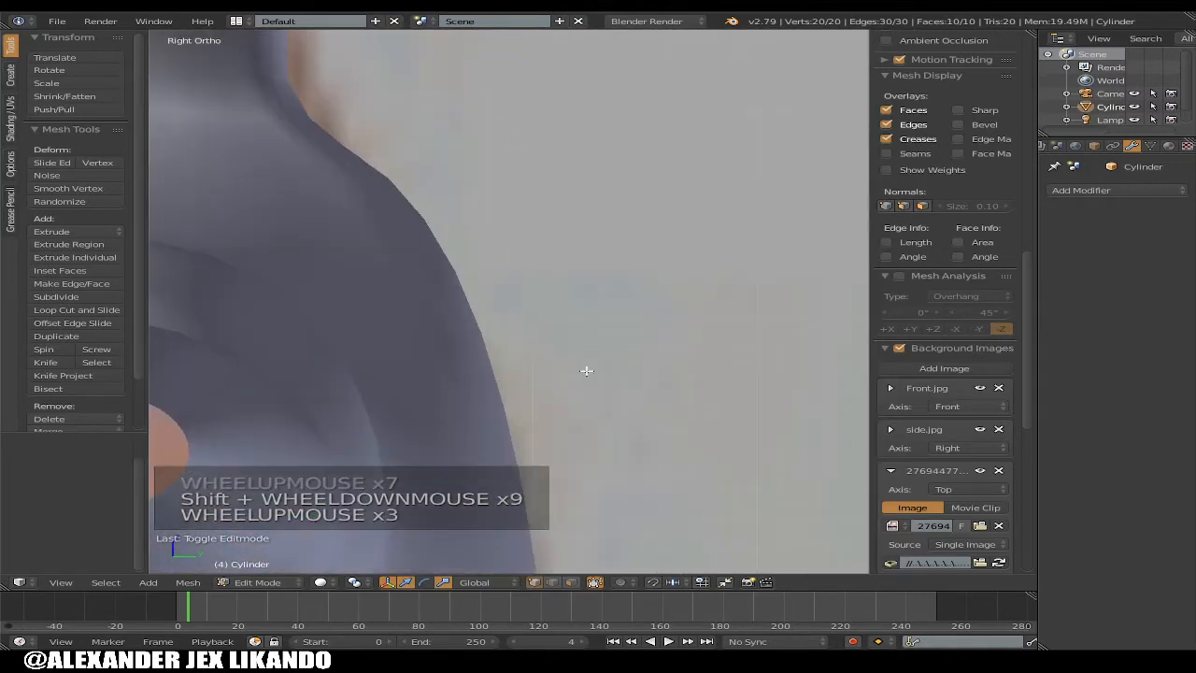
{"action": "middle_click_drag", "start_coordinate": [430, 387], "coordinate": [334, 330], "text": "shift"}
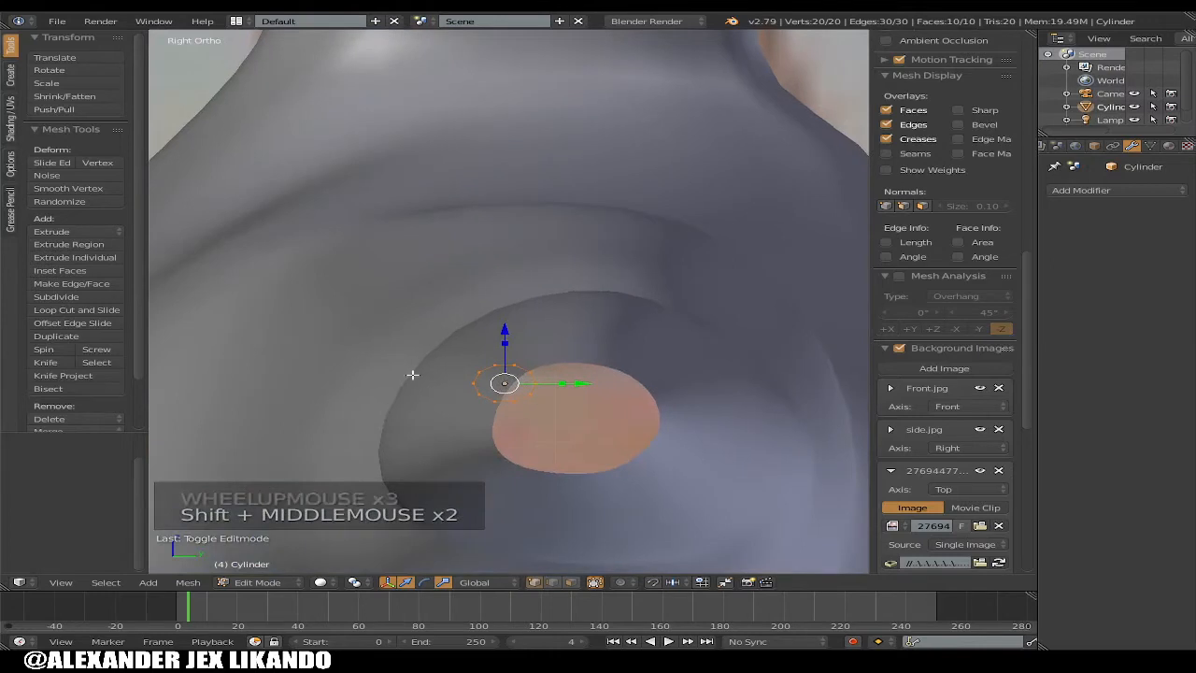
{"action": "scroll", "coordinate": [466, 402], "scroll_direction": "up", "scroll_amount": 4}
{"action": "scroll", "coordinate": [476, 403], "scroll_direction": "down", "scroll_amount": 1}
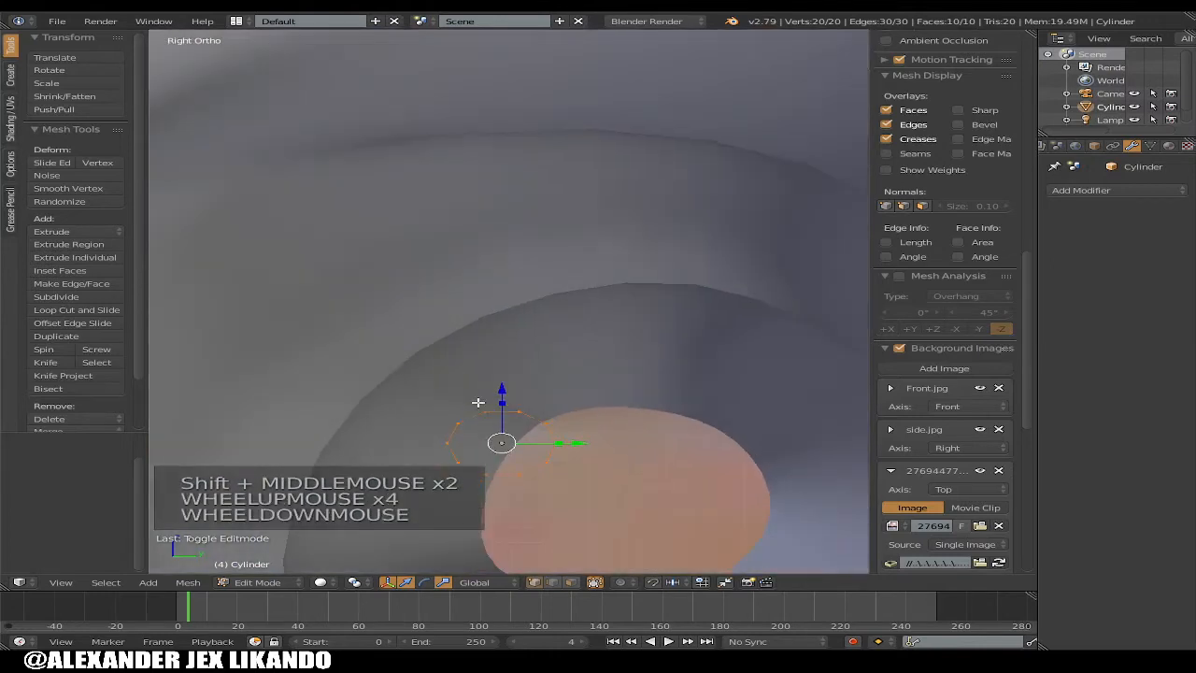
Extrude the three upper and three lower edges of the cylinder's open end in place and scale them to 0.106 along Z
{"action": "right_click", "coordinate": [525, 475]}
{"action": "right_click", "coordinate": [541, 467], "text": "shift"}
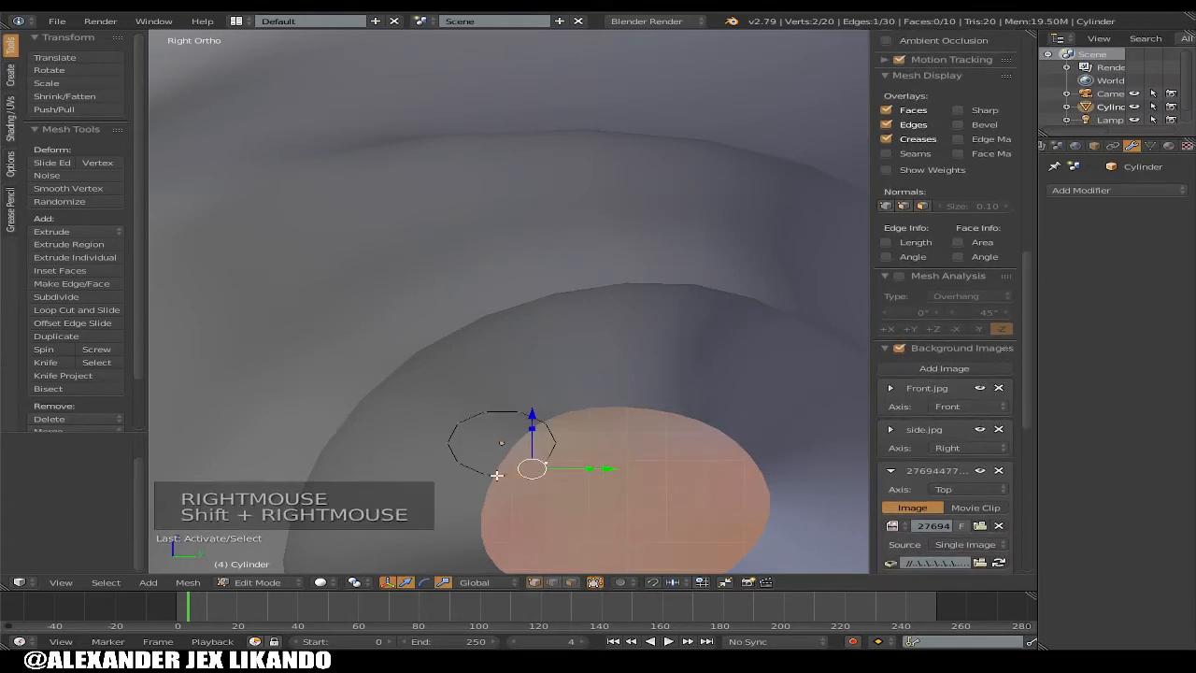
{"action": "right_click", "coordinate": [478, 470], "text": "shift"}
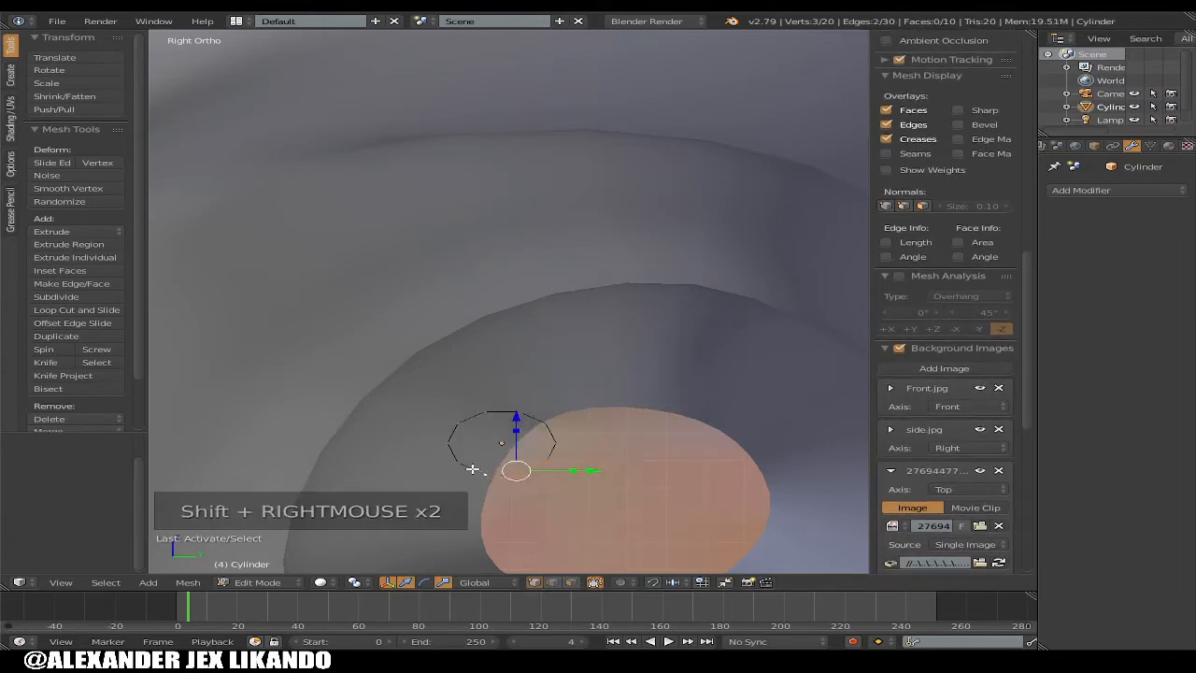
{"action": "right_click", "coordinate": [470, 468], "text": "shift"}
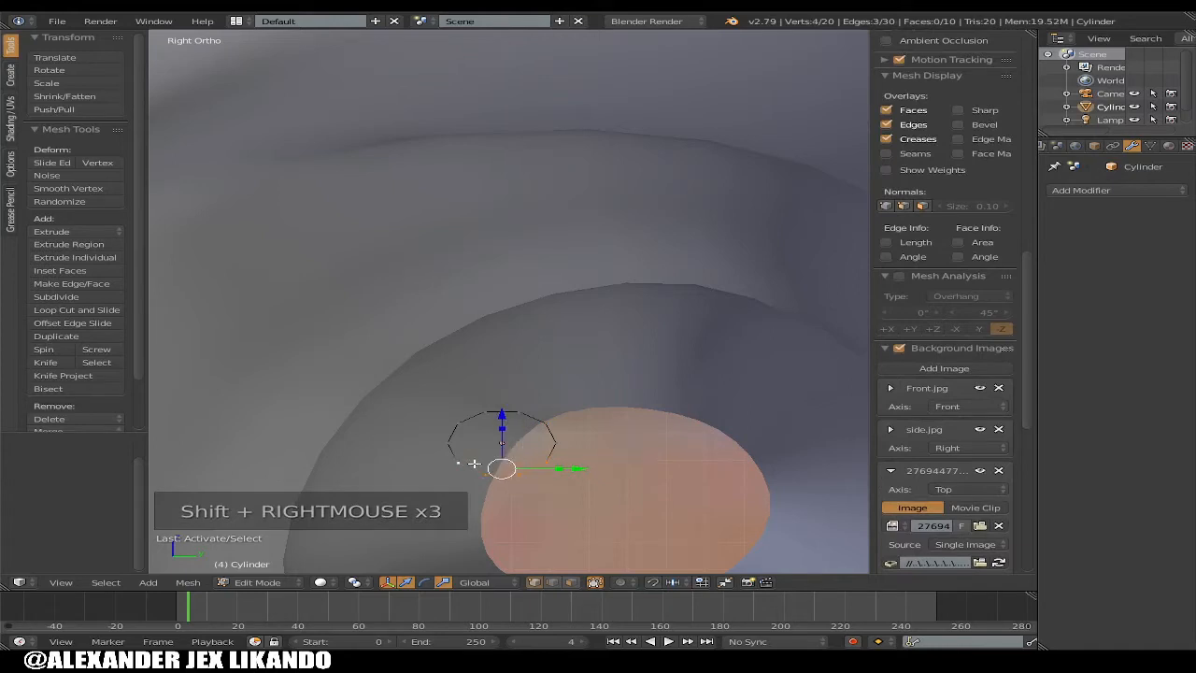
{"action": "left_click", "coordinate": [552, 578]}
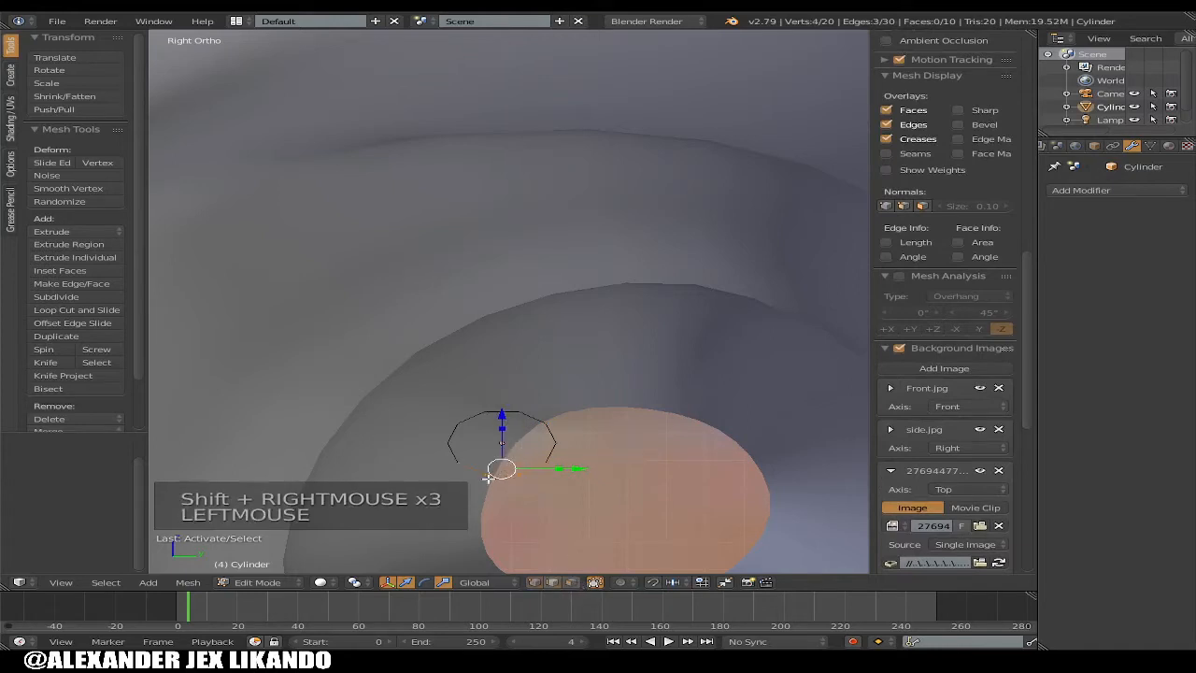
{"action": "right_click", "coordinate": [480, 414], "text": "shift"}
{"action": "right_click", "coordinate": [505, 411], "text": "shift"}
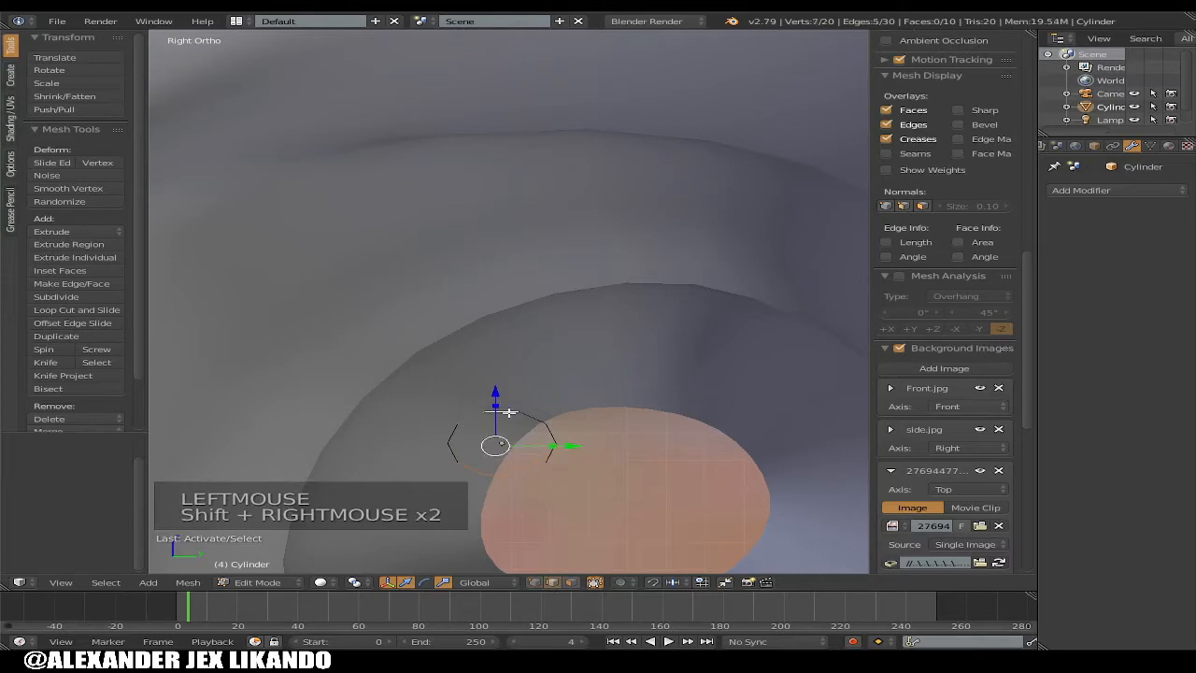
{"action": "right_click", "coordinate": [525, 416], "text": "shift"}
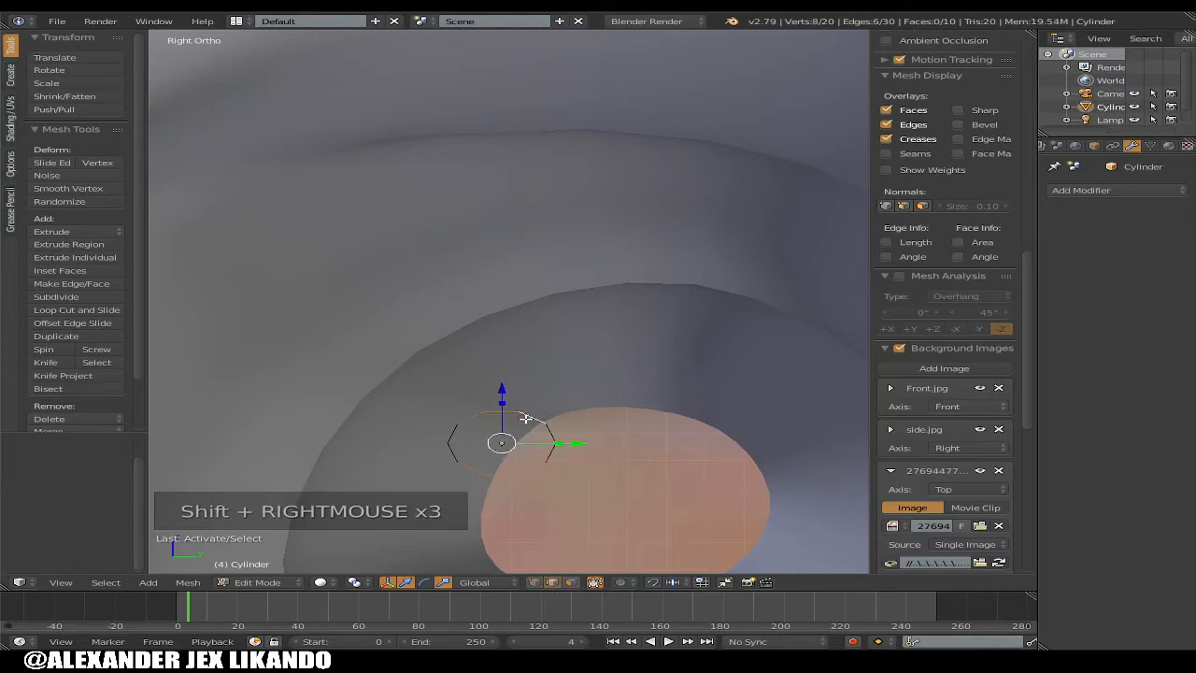
{"action": "key", "text": "e"}
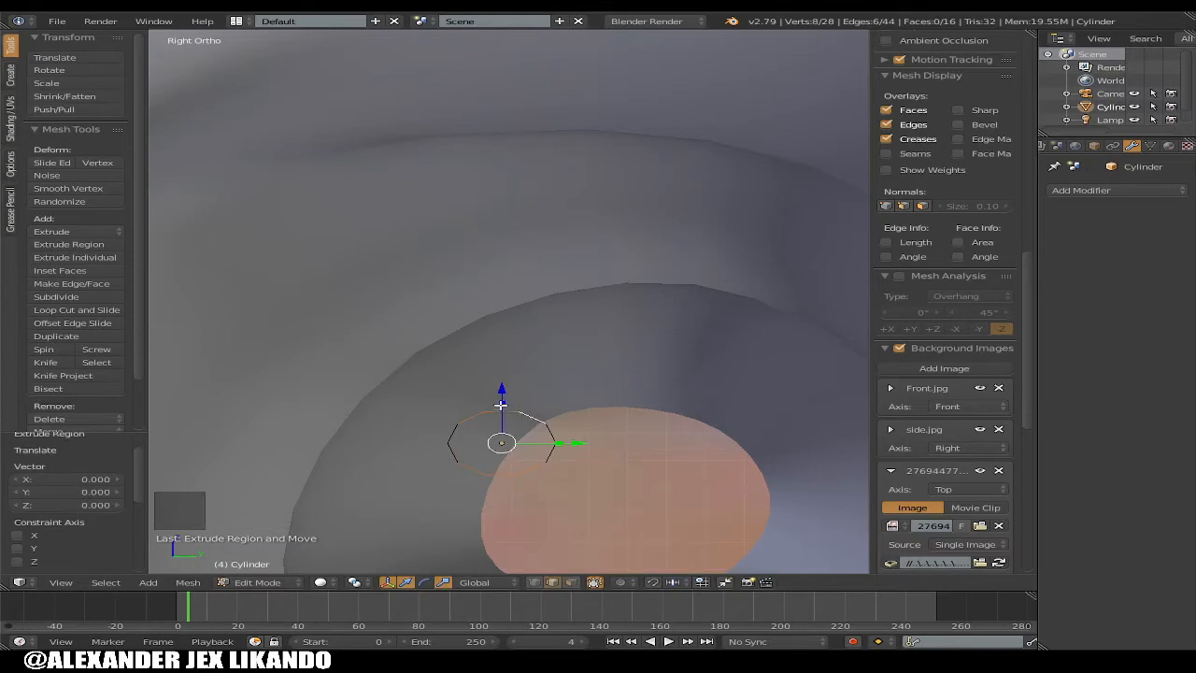
{"action": "left_click_drag", "start_coordinate": [501, 404], "coordinate": [504, 356]}
{"action": "right_click", "coordinate": [503, 357]}
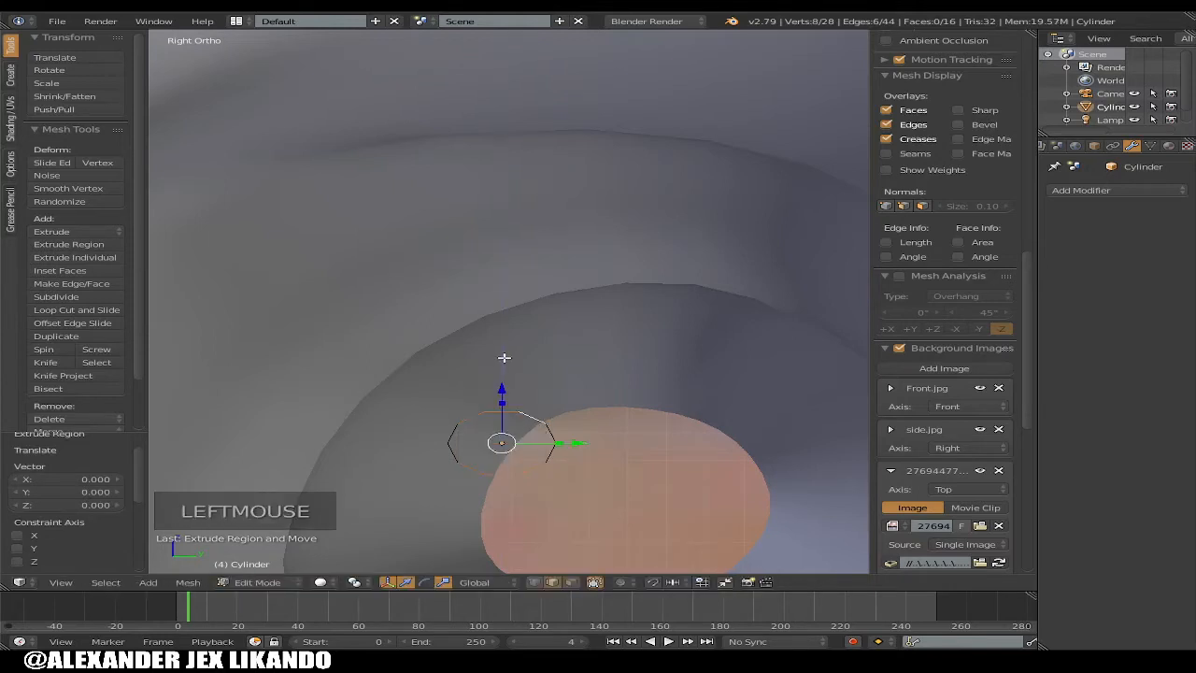
{"action": "left_click_drag", "start_coordinate": [502, 402], "coordinate": [507, 457]}
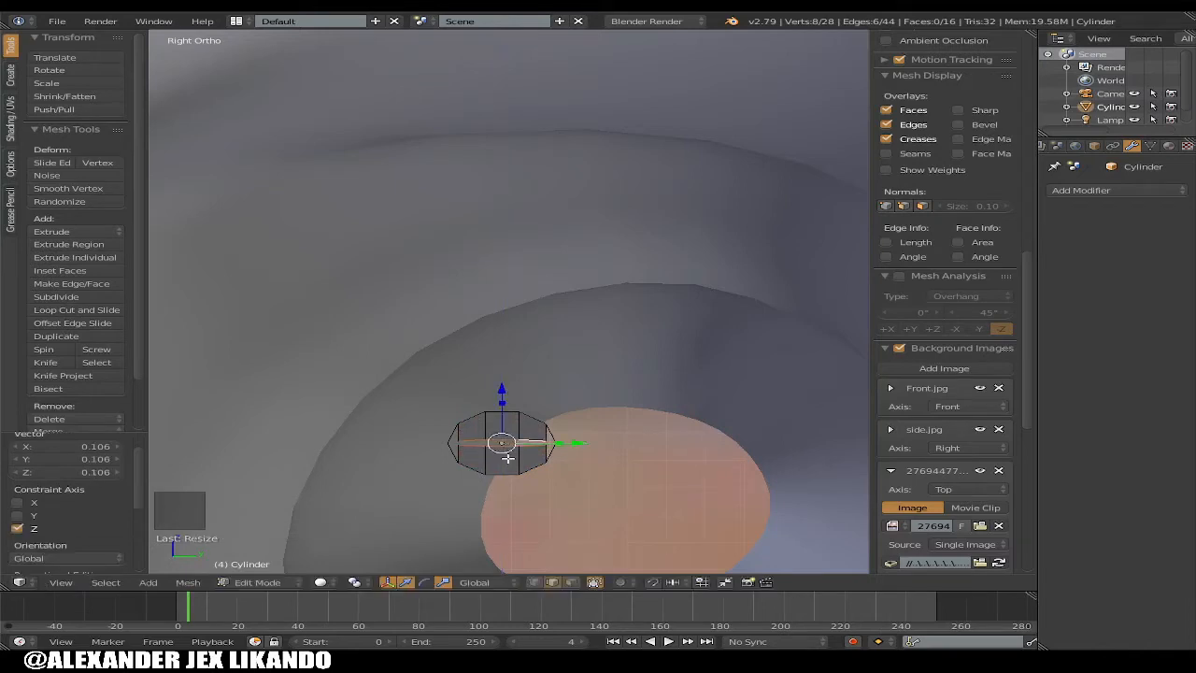
In vertex mode, merge the facing vertex pair at the gap's -Y end at their center
{"action": "scroll", "coordinate": [507, 457], "scroll_direction": "up", "scroll_amount": 3}
{"action": "middle_click_drag", "start_coordinate": [544, 406], "coordinate": [636, 193], "text": "shift"}
{"action": "scroll", "coordinate": [633, 205], "scroll_direction": "up", "scroll_amount": 3}
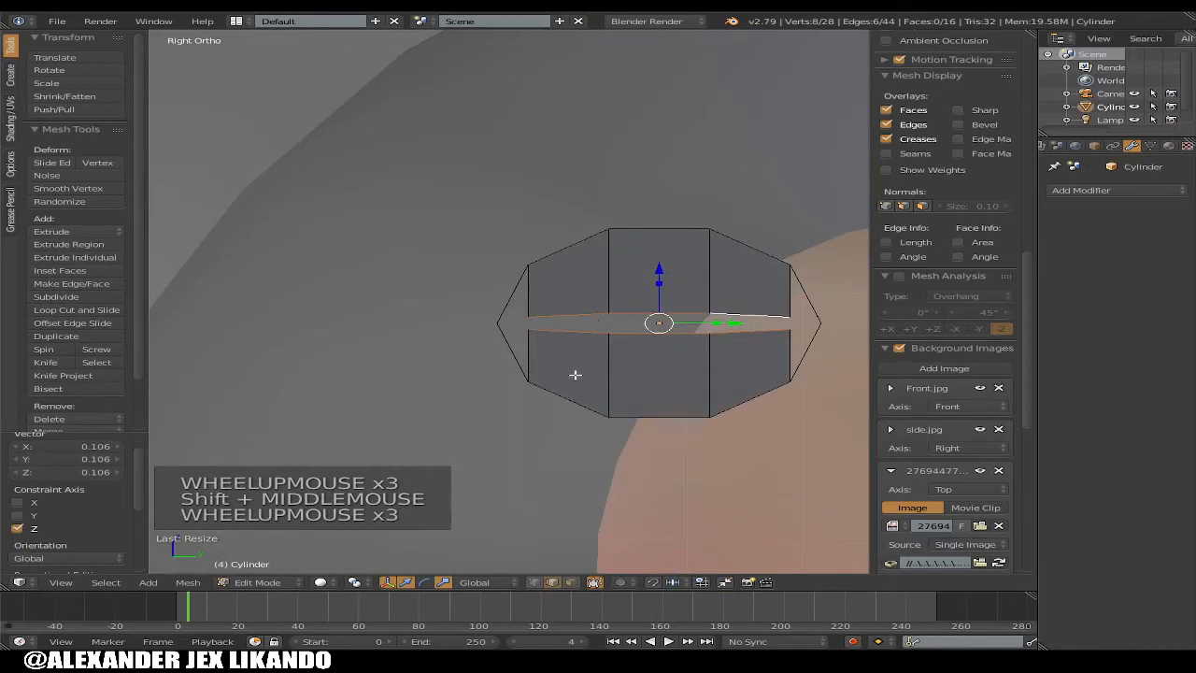
{"action": "left_click", "coordinate": [542, 556]}
{"action": "left_click", "coordinate": [550, 349]}
{"action": "right_click", "coordinate": [528, 324]}
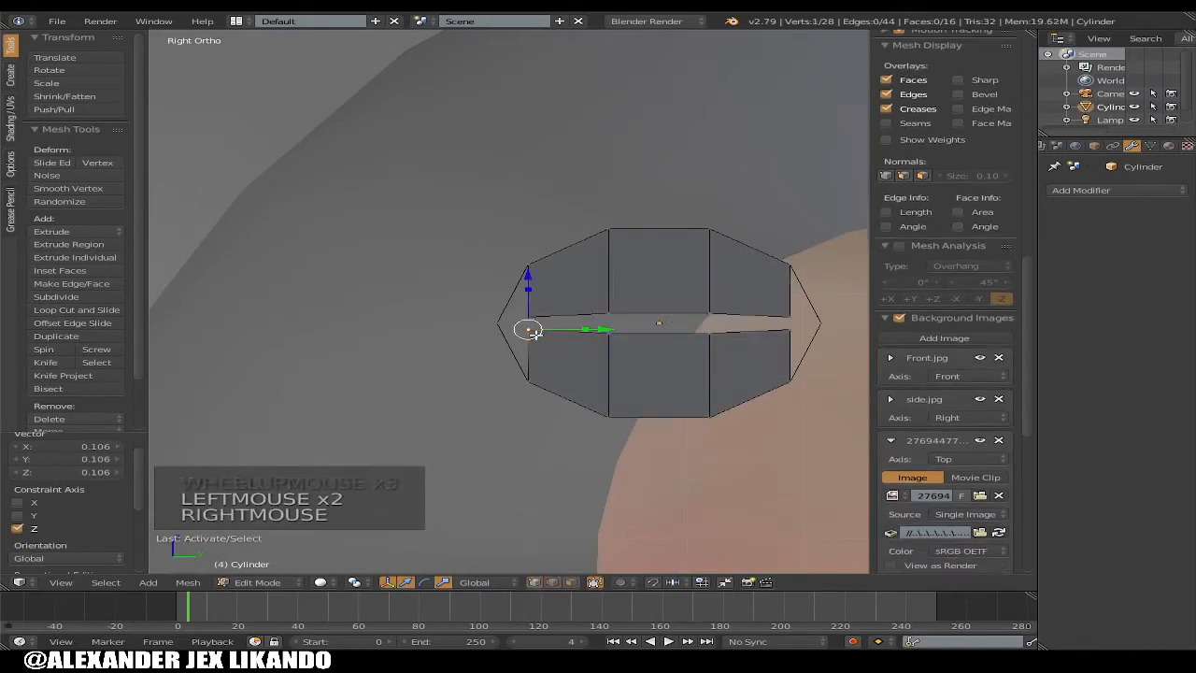
{"action": "right_click", "coordinate": [530, 323], "text": "shift"}
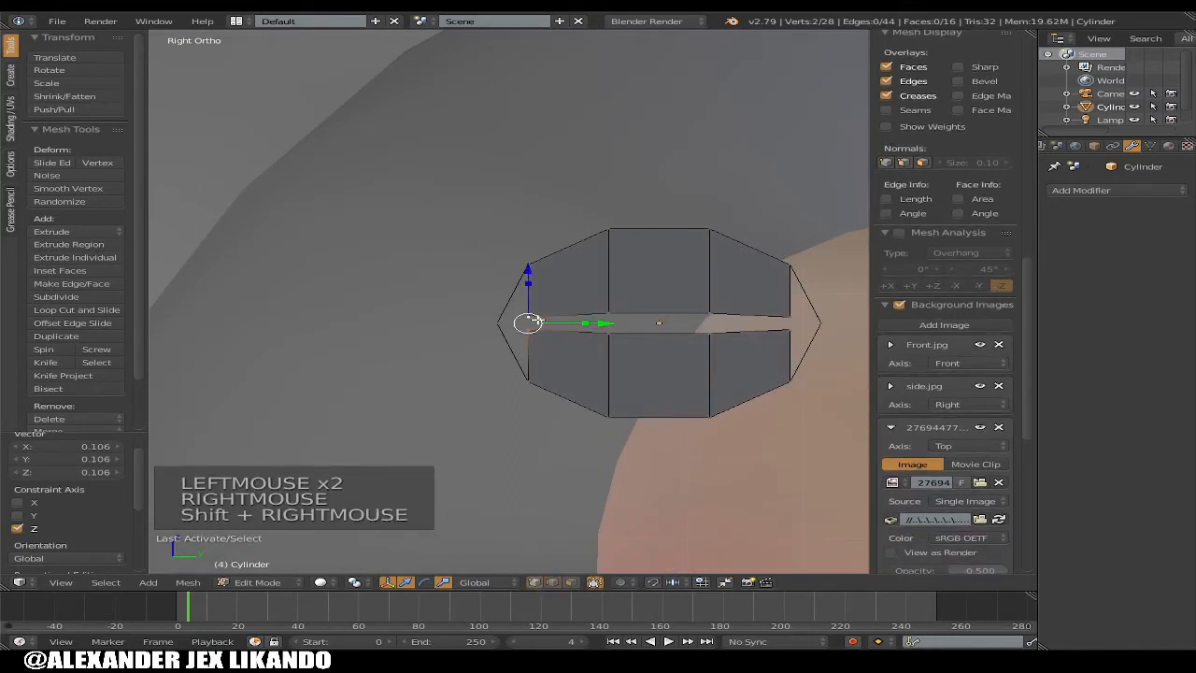
{"action": "key", "text": "alt+m"}
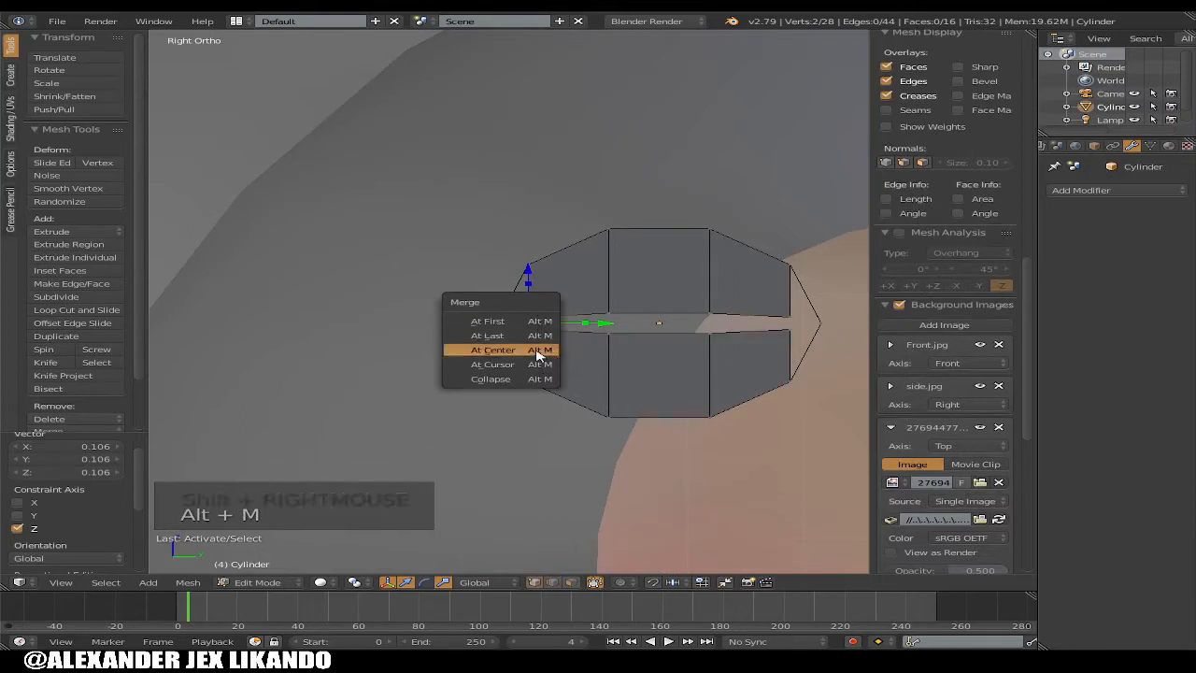
{"action": "left_click", "coordinate": [538, 351]}
Merge each of the two middle vertex pairs across the gap at its center
{"action": "right_click", "coordinate": [610, 327]}
{"action": "right_click", "coordinate": [629, 320], "text": "shift"}
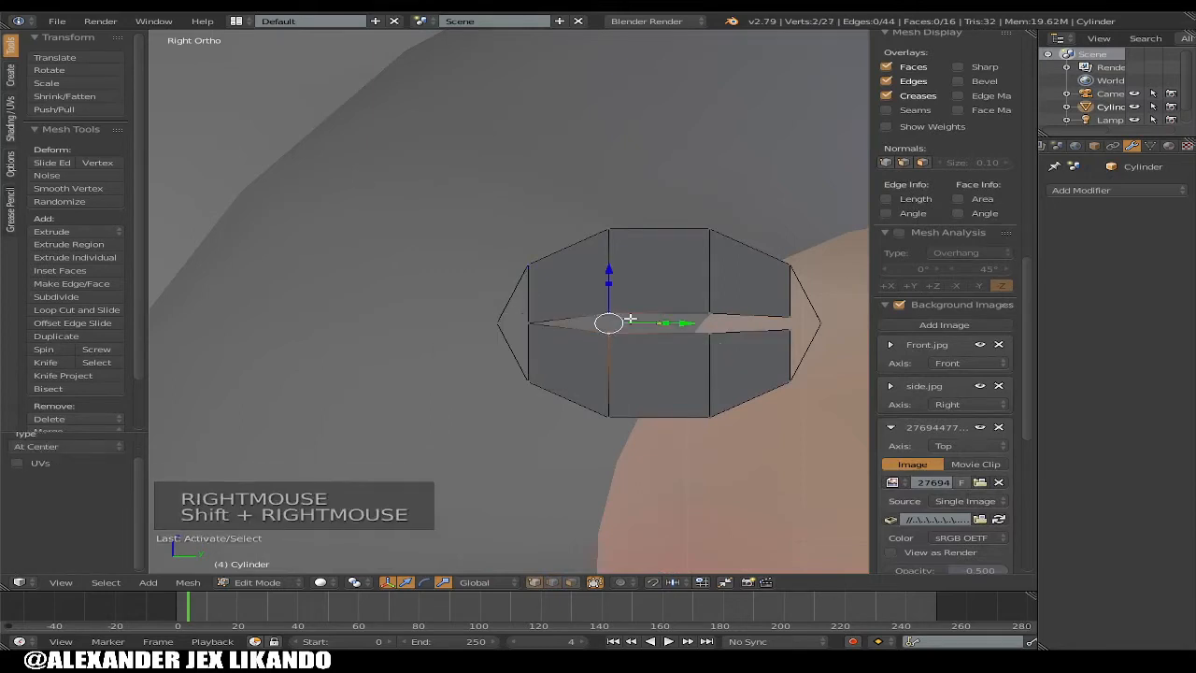
{"action": "key", "text": "alt+m"}
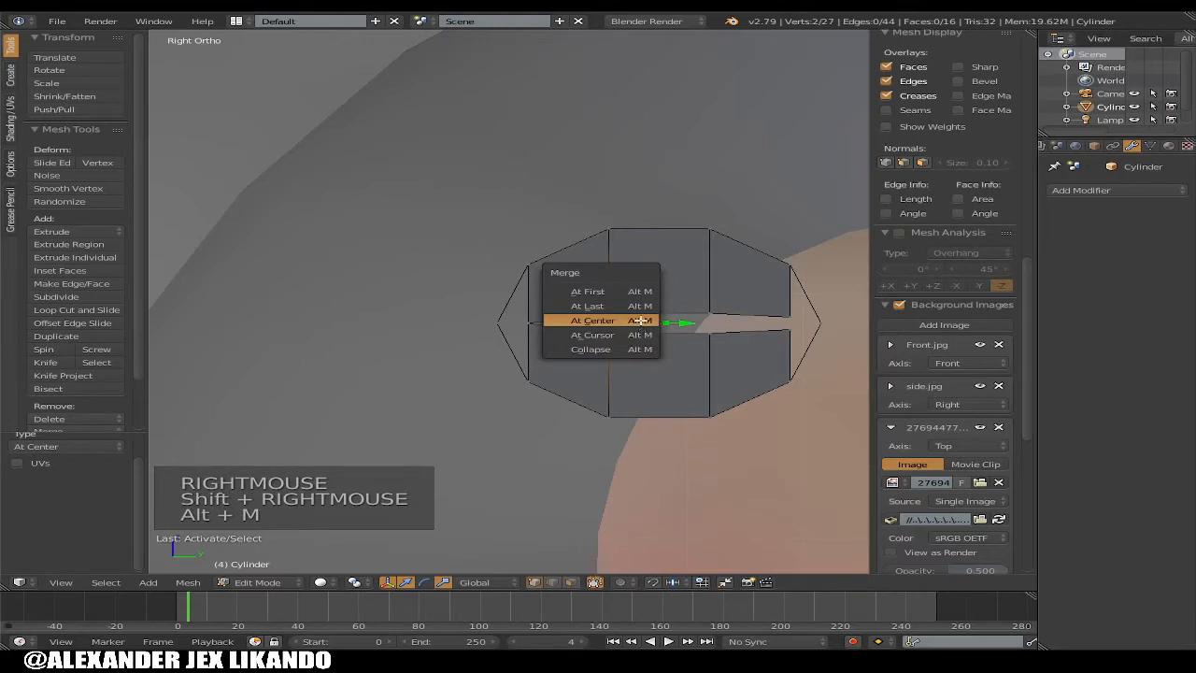
{"action": "left_click", "coordinate": [639, 320]}
{"action": "right_click", "coordinate": [707, 329]}
{"action": "right_click", "coordinate": [717, 305], "text": "shift"}
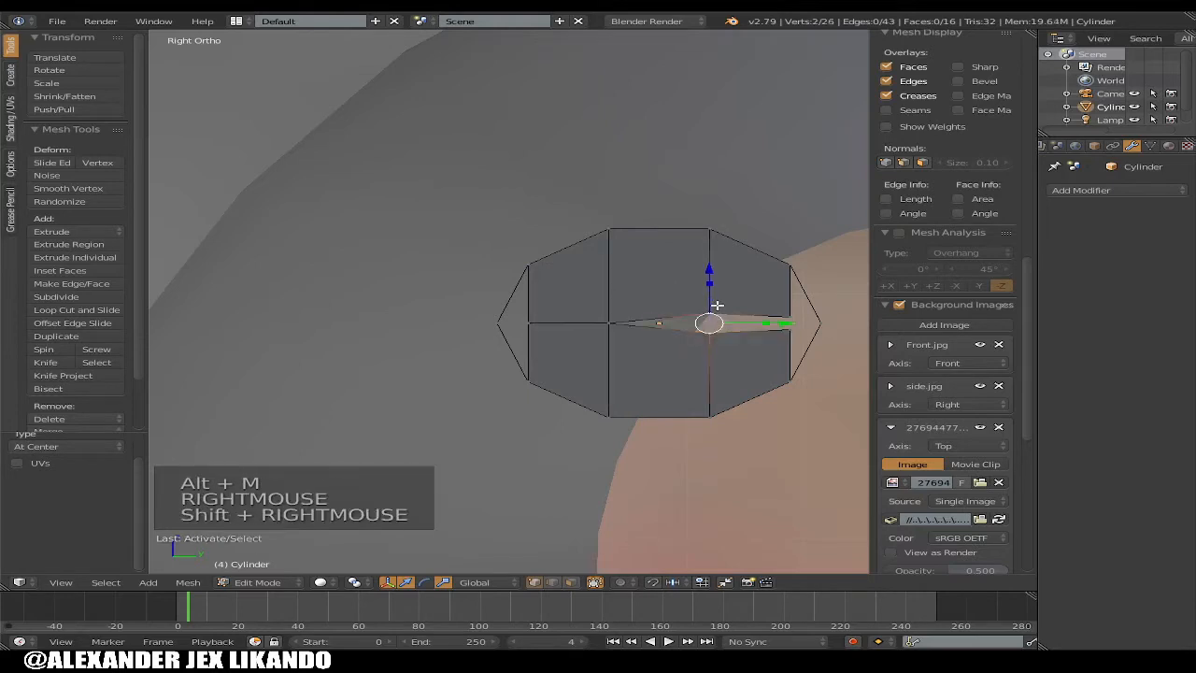
{"action": "key", "text": "alt+m"}
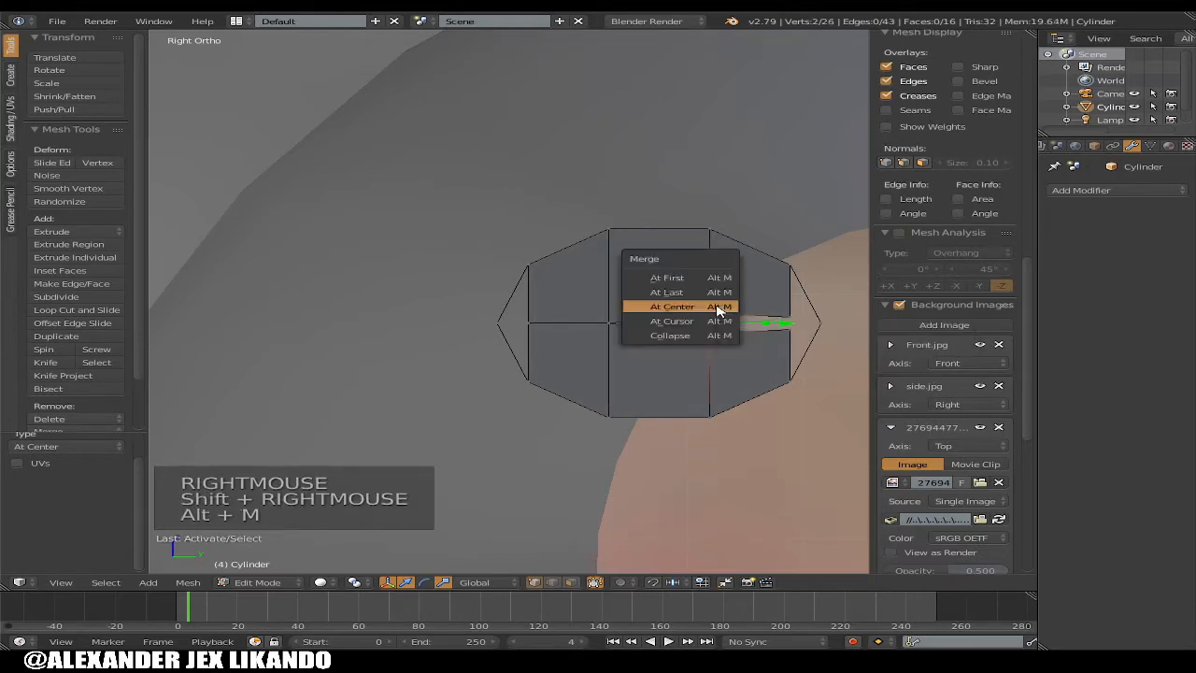
{"action": "left_click", "coordinate": [720, 307]}
Merge the last facing vertex pair, at the gap's +Y end, at its center
{"action": "right_click", "coordinate": [775, 329]}
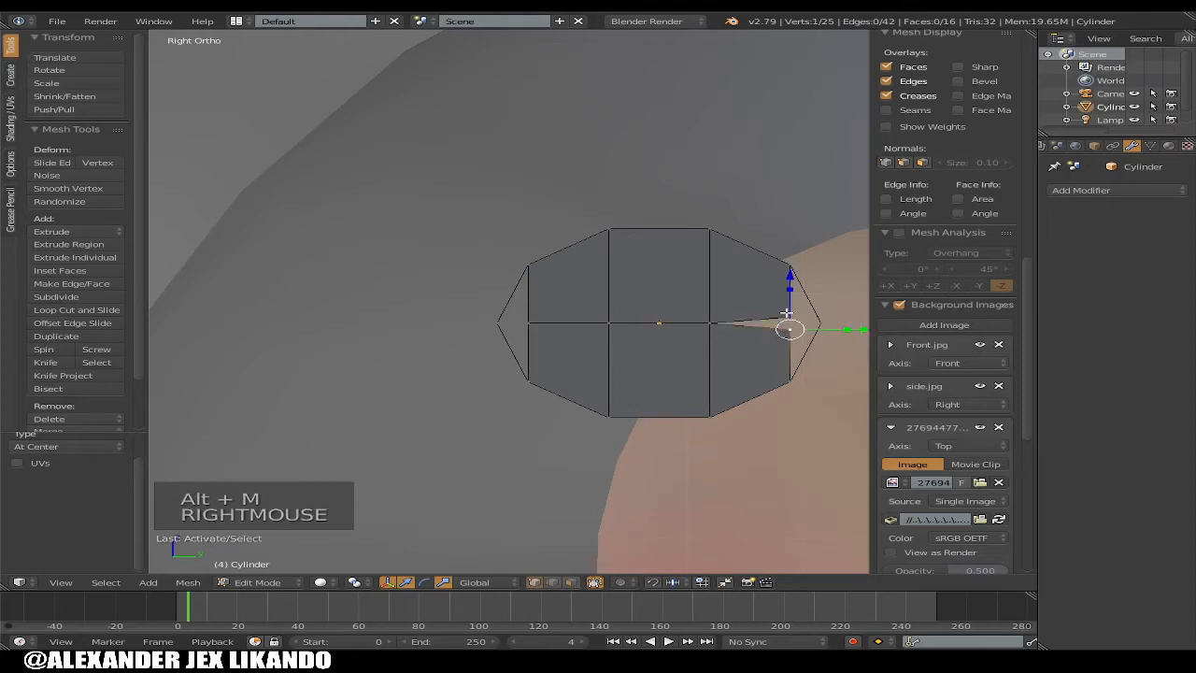
{"action": "right_click", "coordinate": [788, 318], "text": "shift"}
{"action": "key", "text": "alt+space"}
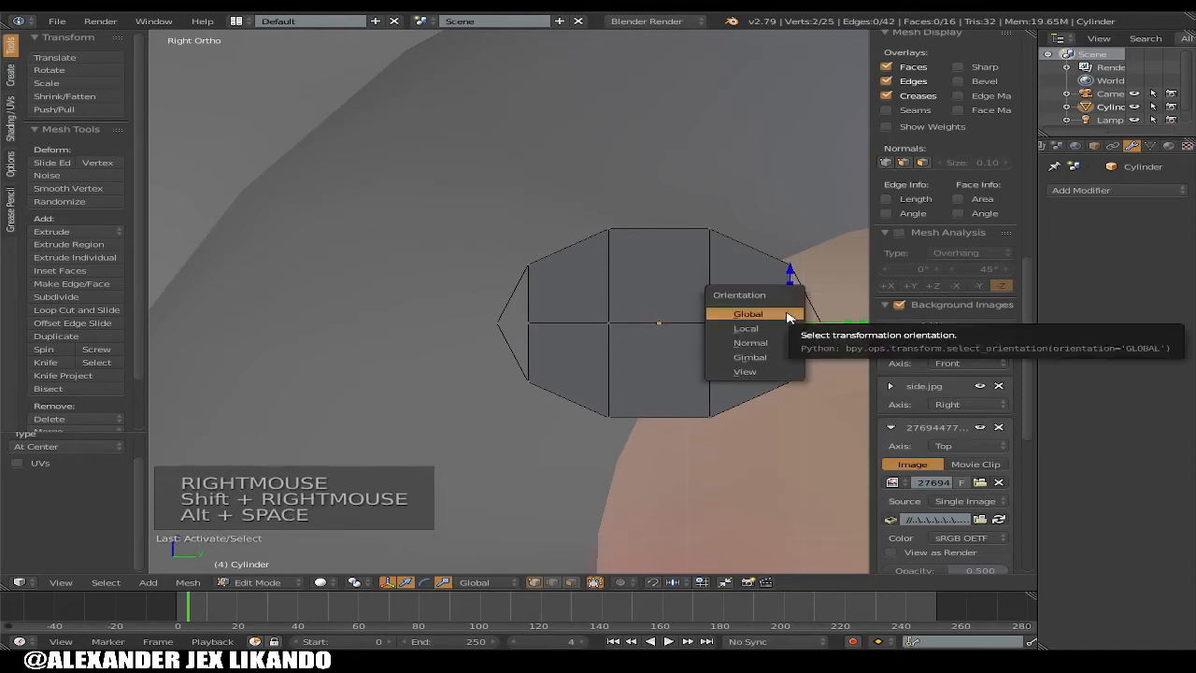
{"action": "key", "text": "alt+m"}
{"action": "left_click", "coordinate": [863, 289]}
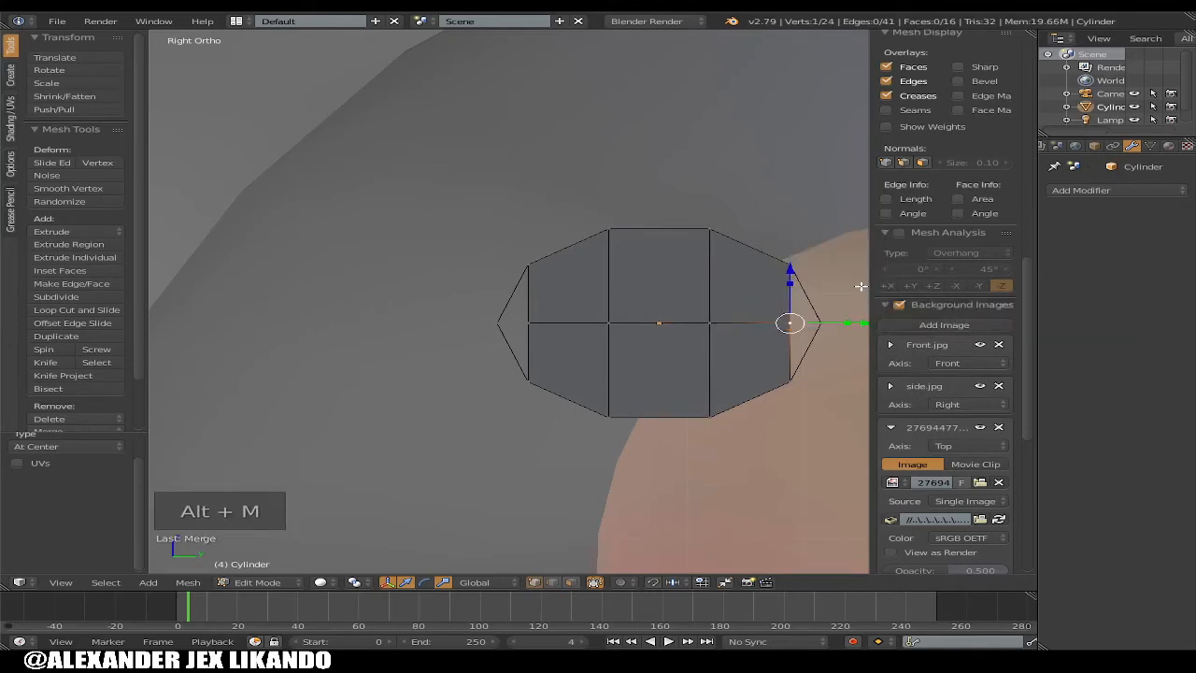
Merge the two neighbouring middle vertices at the cap's -Y end onto the outer rim vertex with At Last
{"action": "right_click", "coordinate": [526, 322]}
{"action": "right_click", "coordinate": [502, 323], "text": "shift"}
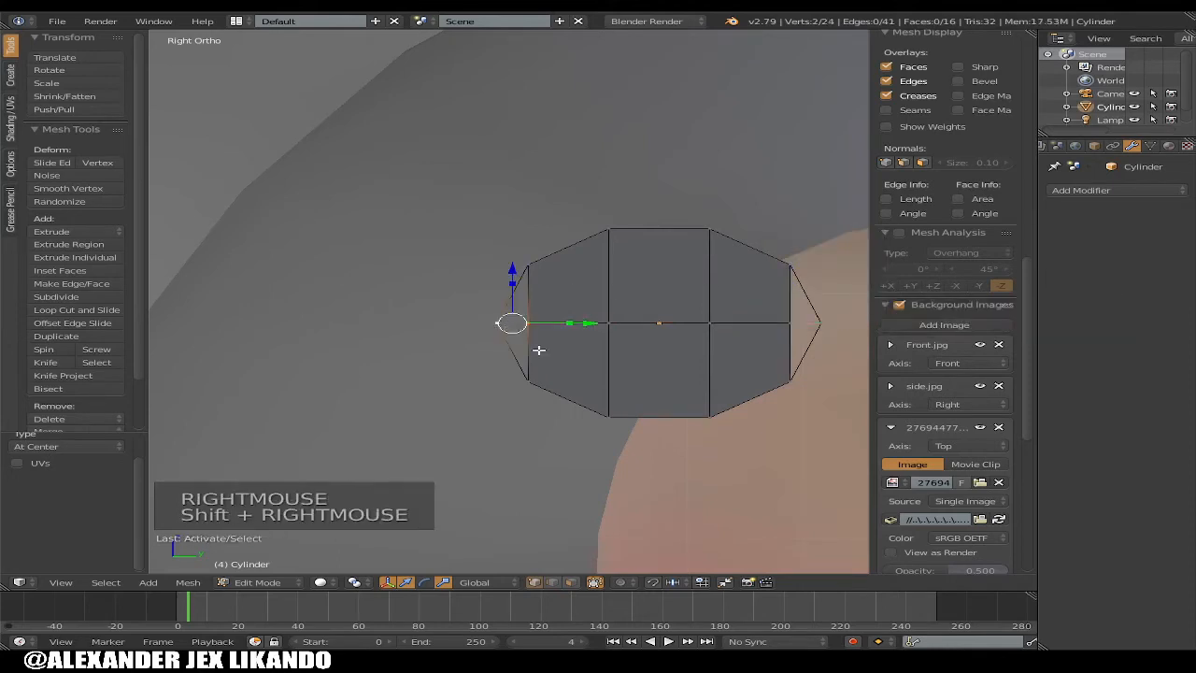
{"action": "key", "text": "space"}
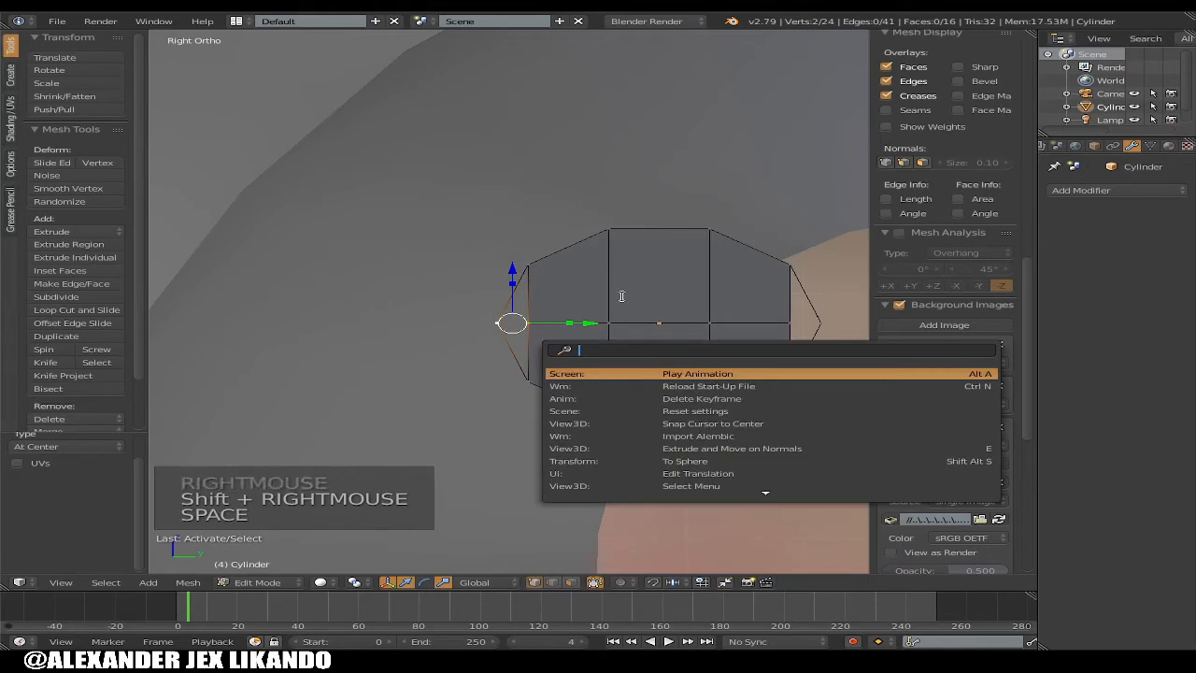
{"action": "key", "text": "alt+m"}
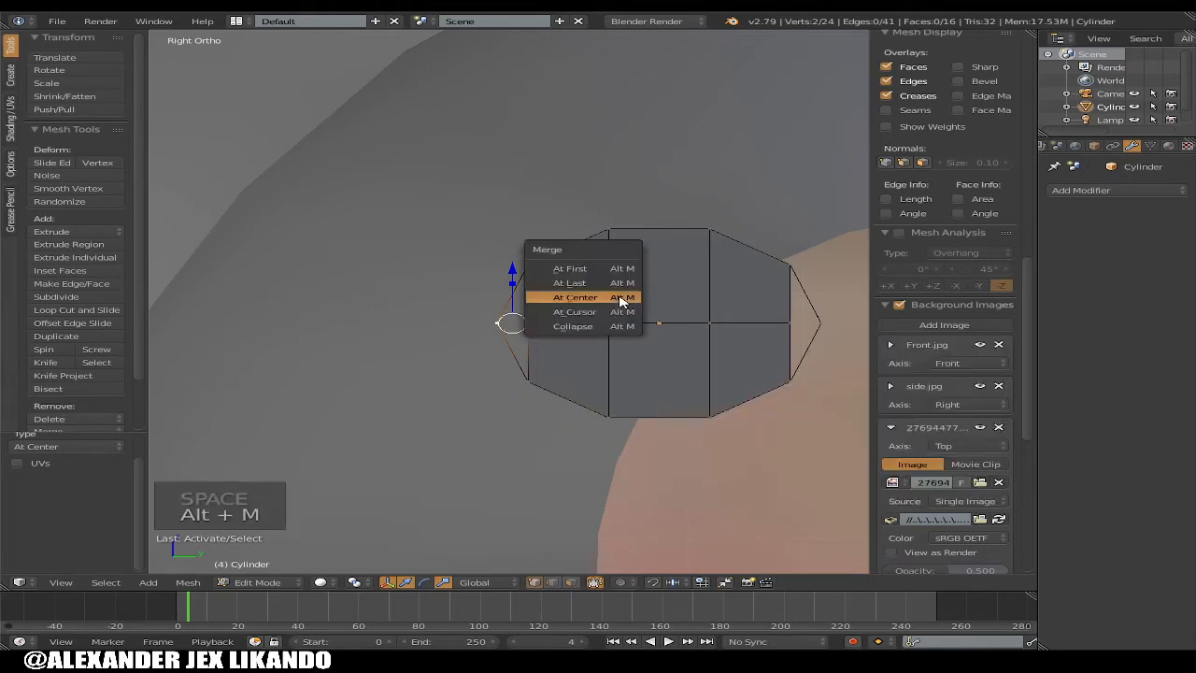
{"action": "left_click", "coordinate": [620, 282]}
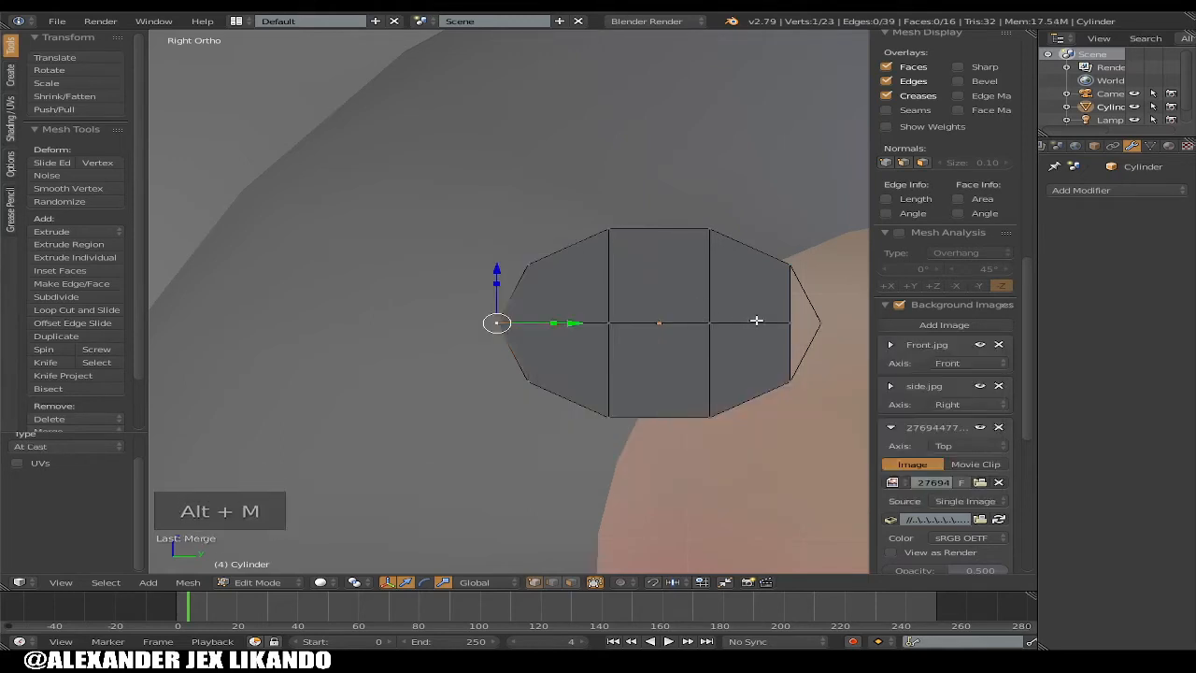
Merge the two neighbouring middle vertices at the cap's +Y end onto the outer rim vertex with At Last
{"action": "right_click", "coordinate": [788, 323]}
{"action": "right_click", "coordinate": [830, 324], "text": "shift"}
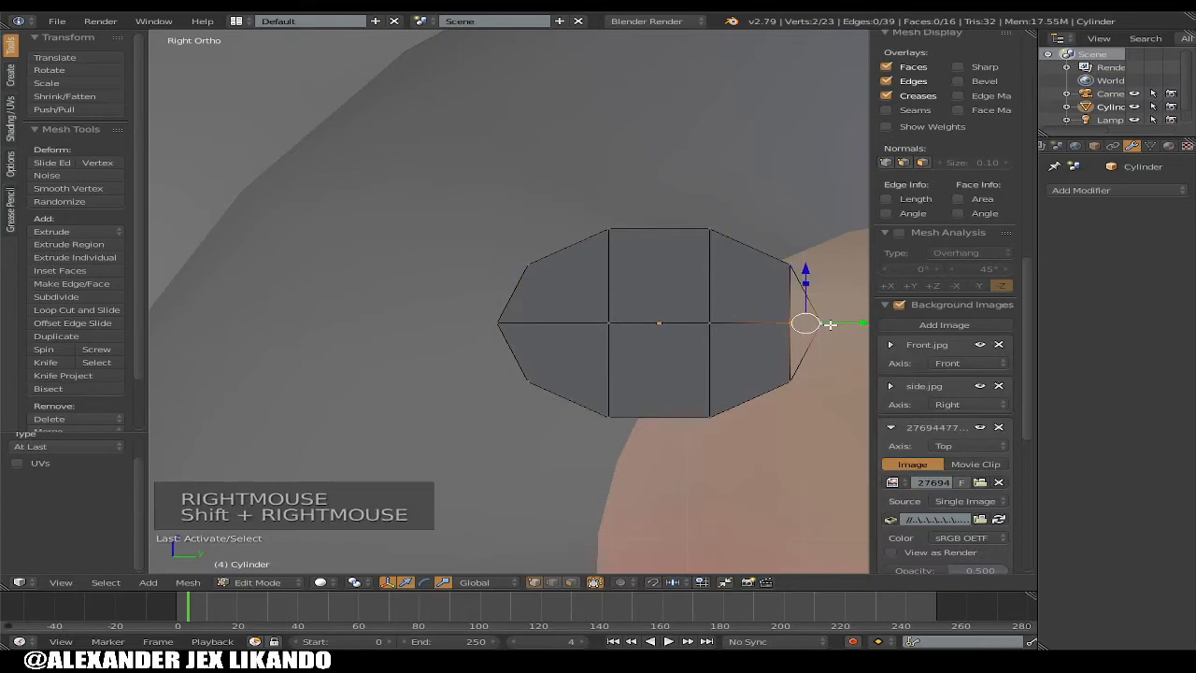
{"action": "key", "text": "alt+m"}
{"action": "left_click", "coordinate": [830, 325]}
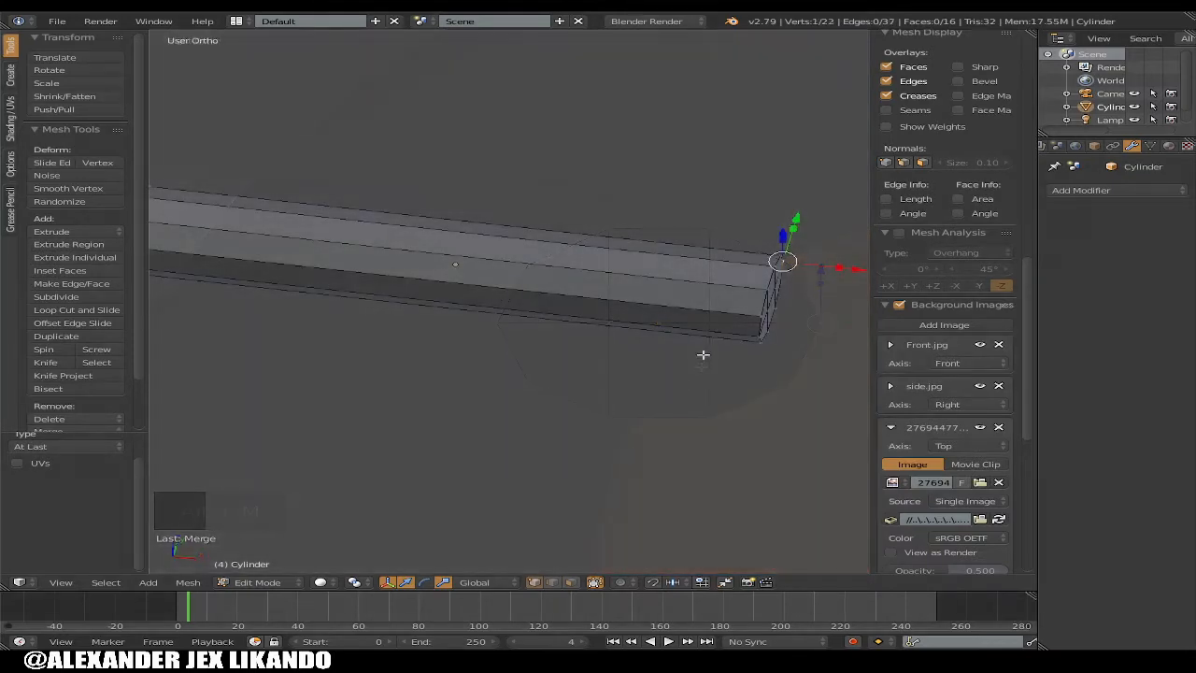
In wireframe top view, add a loop cut around the finger cylinder near its middle, with an edge slide factor of 0.150
{"action": "key", "text": "KP_1"}
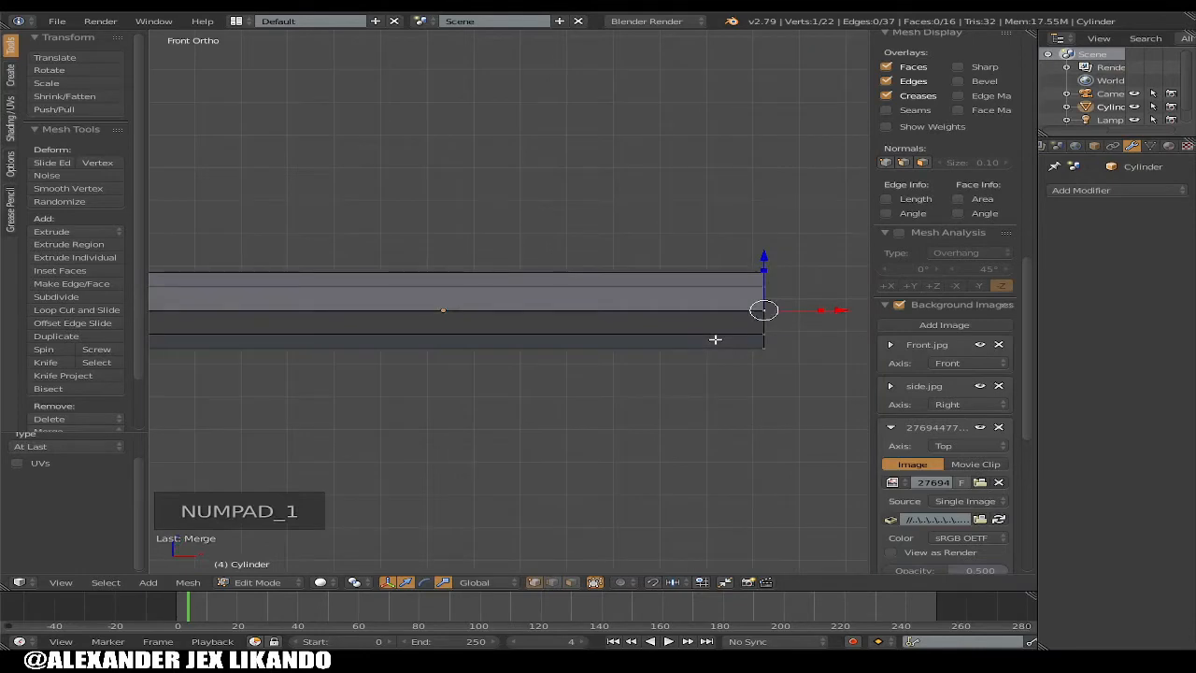
{"action": "key", "text": "KP_7"}
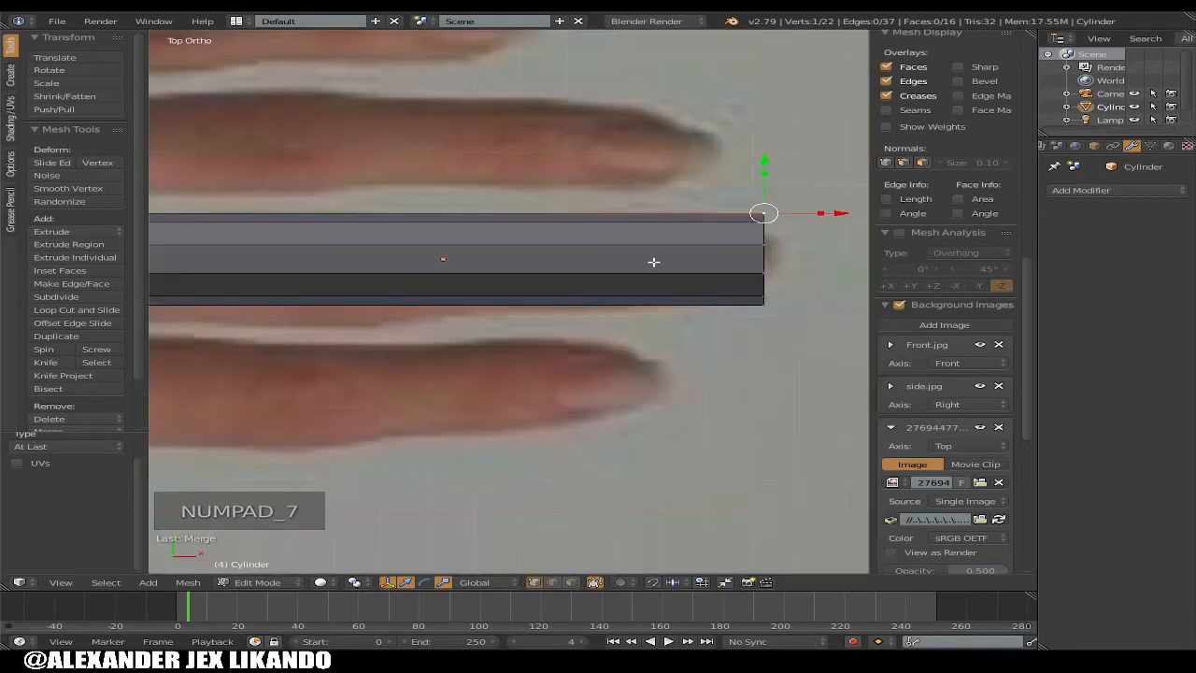
{"action": "key", "text": "z"}
{"action": "scroll", "coordinate": [717, 264], "scroll_direction": "down", "scroll_amount": 1}
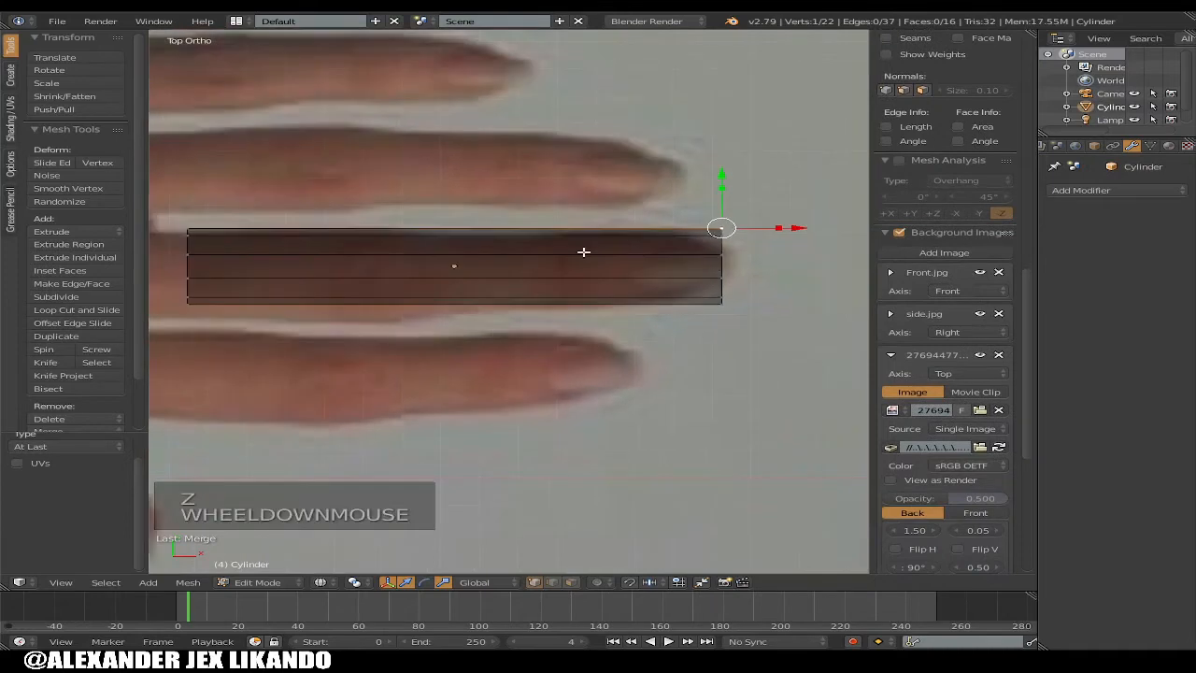
{"action": "key", "text": "ctrl+r"}
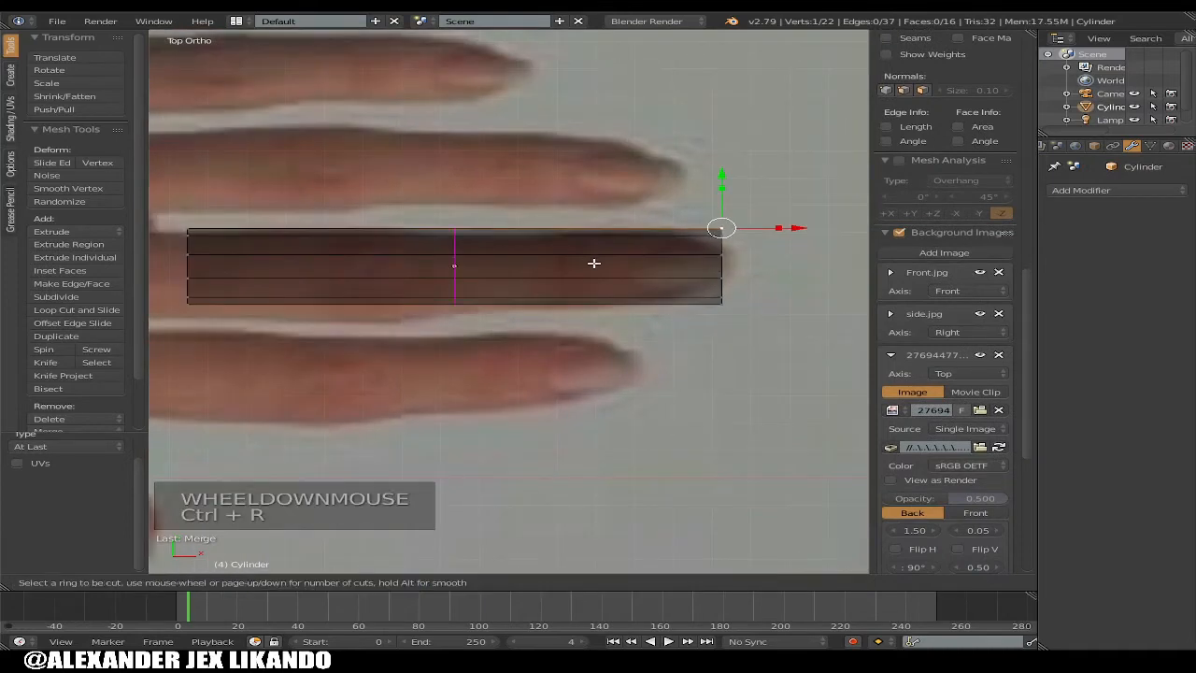
{"action": "left_click", "coordinate": [631, 261]}
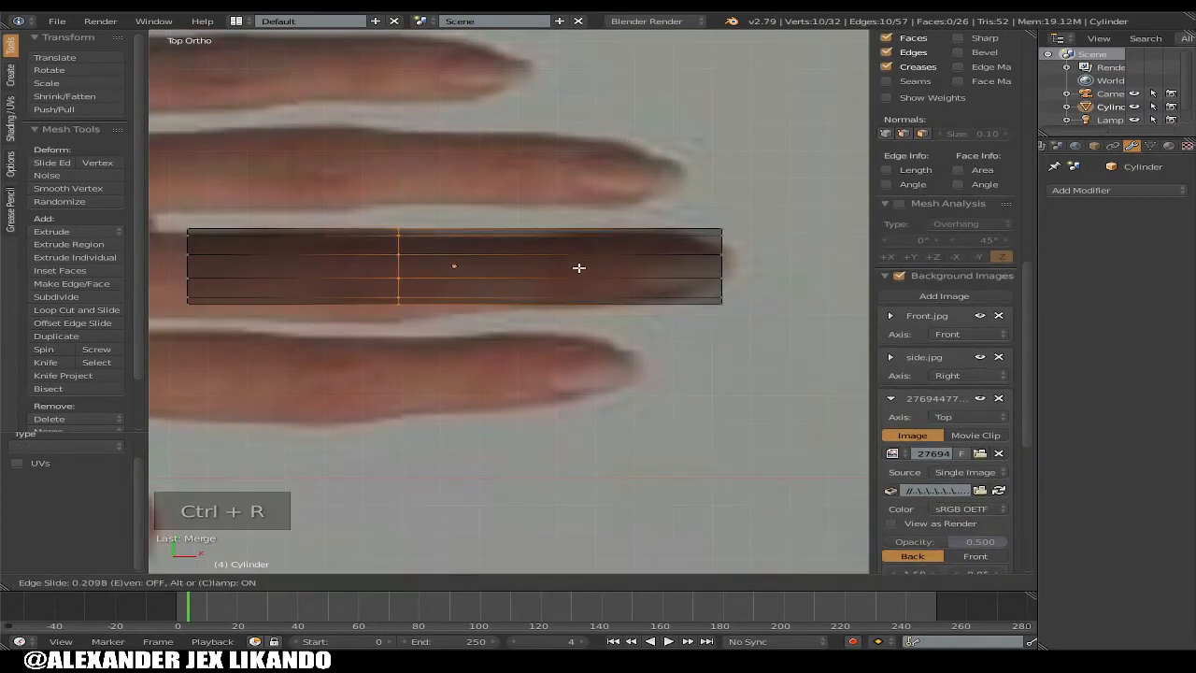
{"action": "left_click", "coordinate": [593, 273]}
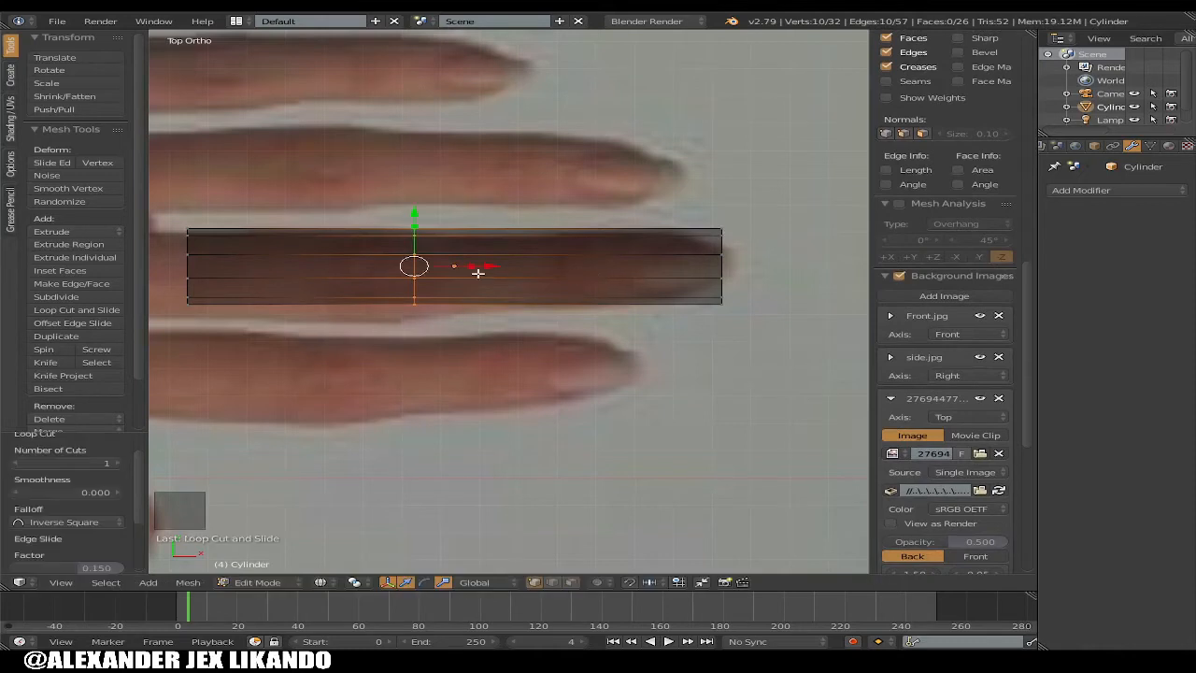
Add two loop cuts on the palm side of the middle cut, with edge slide factors of -0.653 and -0.530
{"action": "key", "text": "ctrl+r"}
{"action": "left_click", "coordinate": [325, 263]}
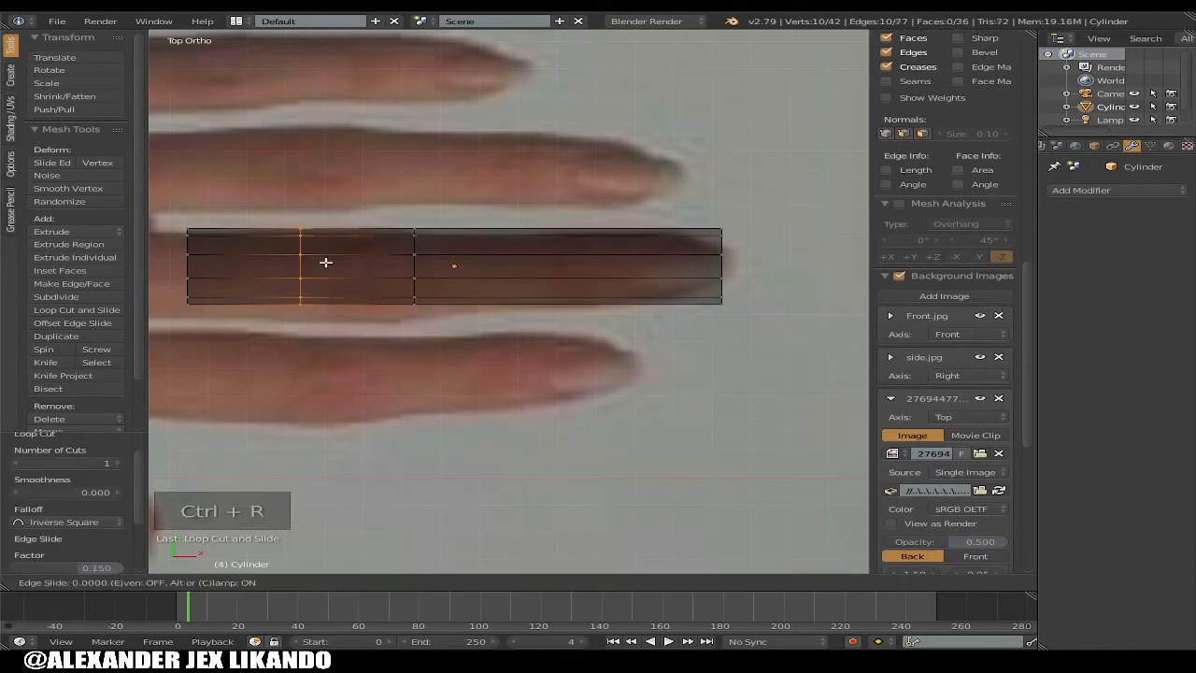
{"action": "left_click", "coordinate": [399, 276]}
{"action": "key", "text": "ctrl+r"}
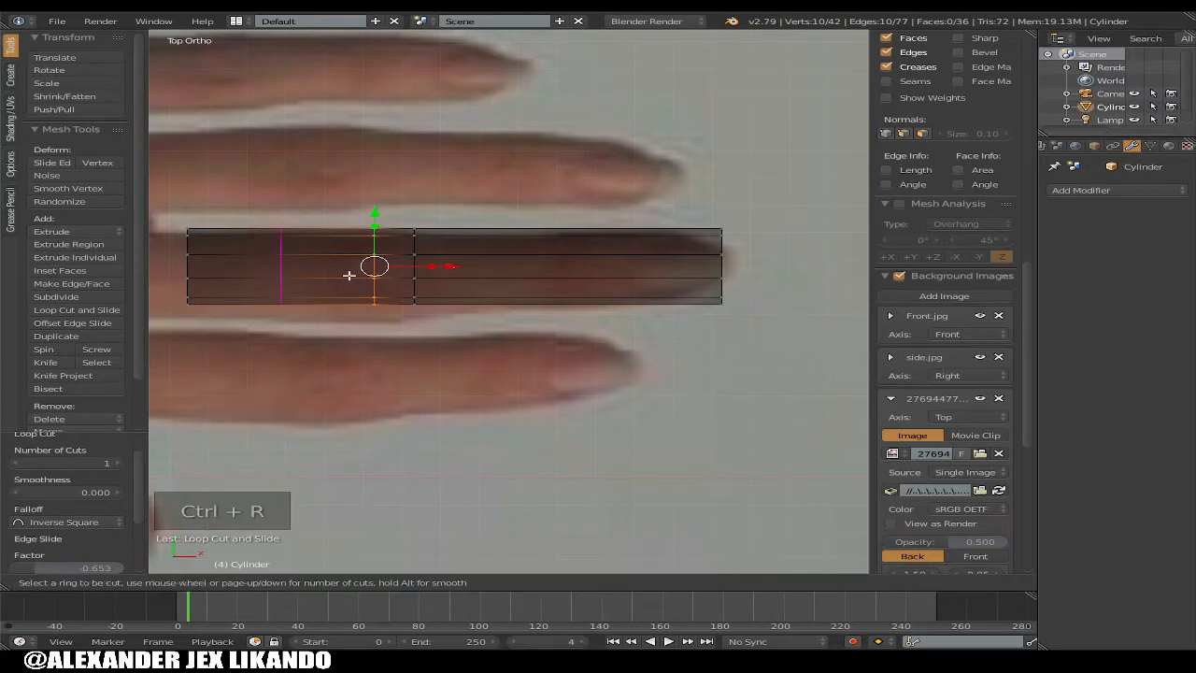
{"action": "left_click", "coordinate": [349, 275]}
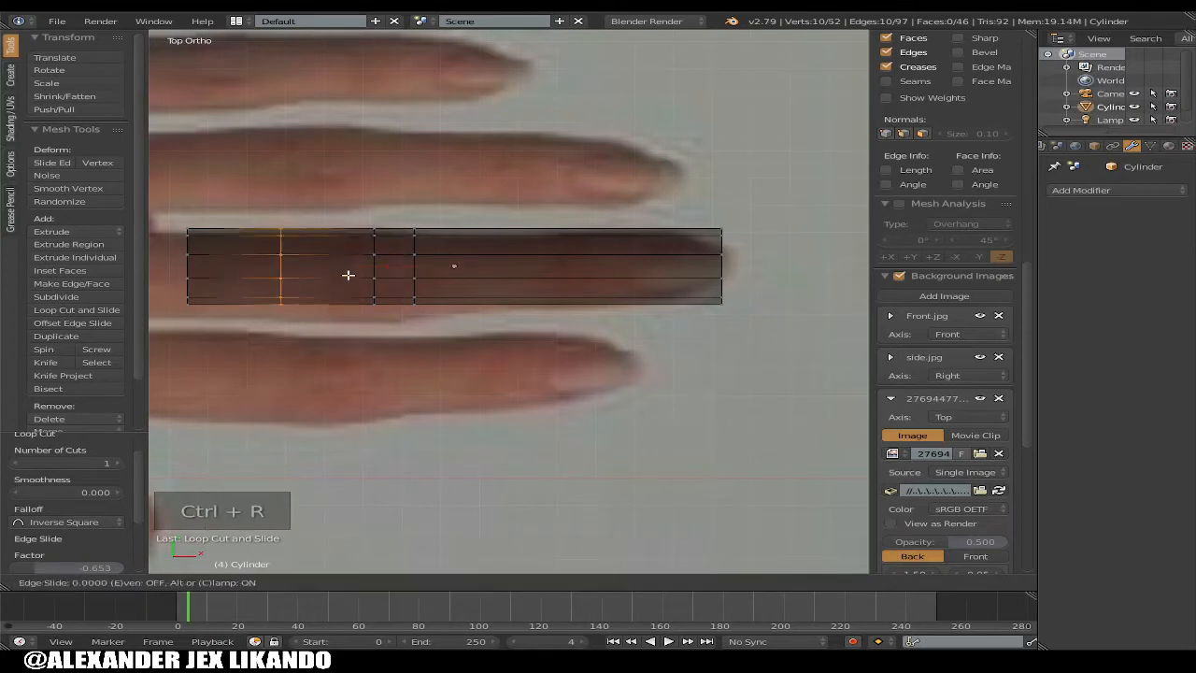
{"action": "left_click", "coordinate": [398, 276]}
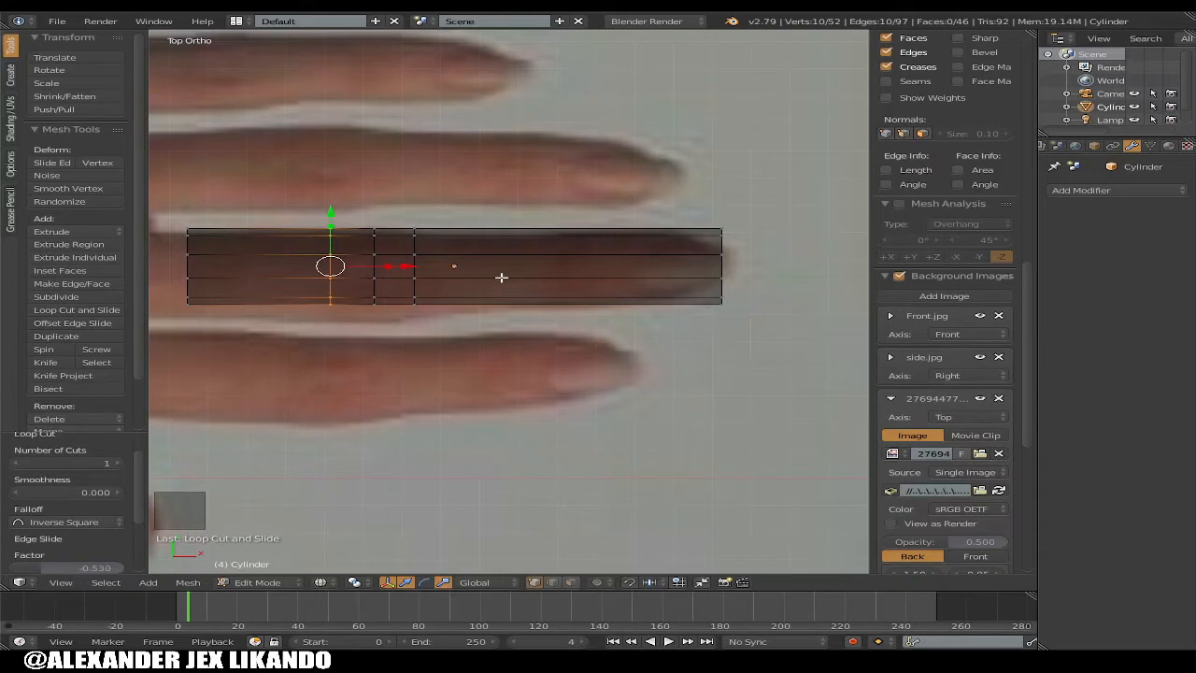
Add a centered loop cut between the middle cut and fingertip, plus one beyond it slid by 0.360 and moved -0.003 along X
{"action": "key", "text": "ctrl+r"}
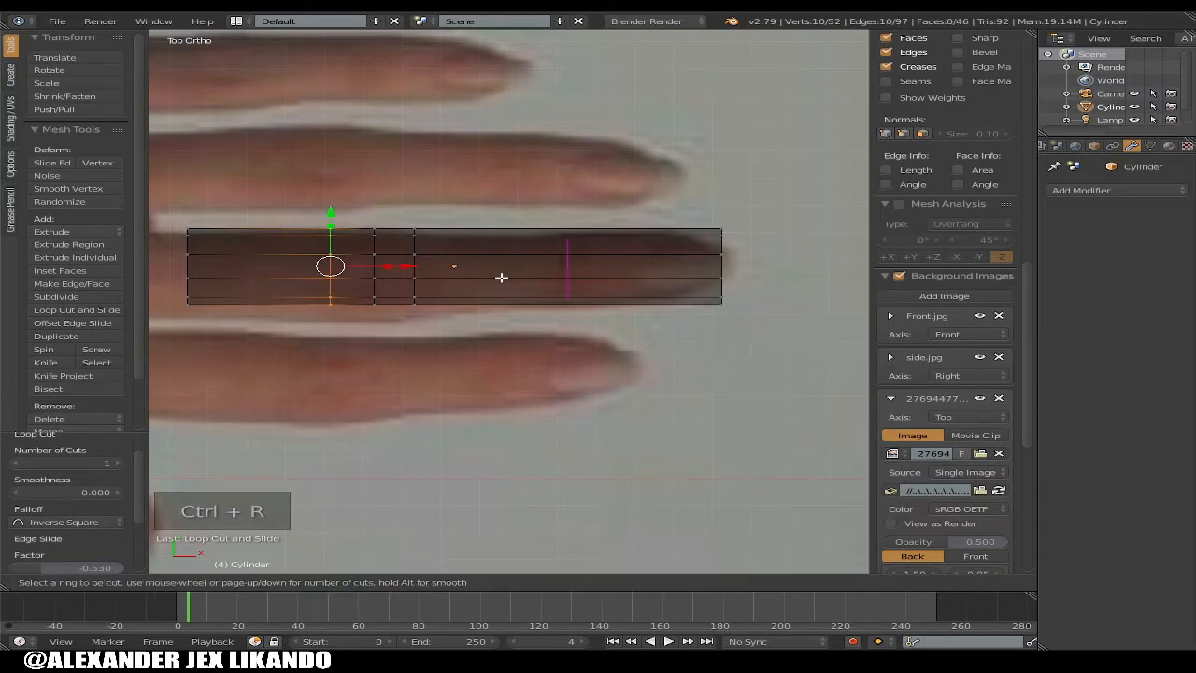
{"action": "left_click", "coordinate": [501, 276]}
{"action": "left_click", "coordinate": [501, 277]}
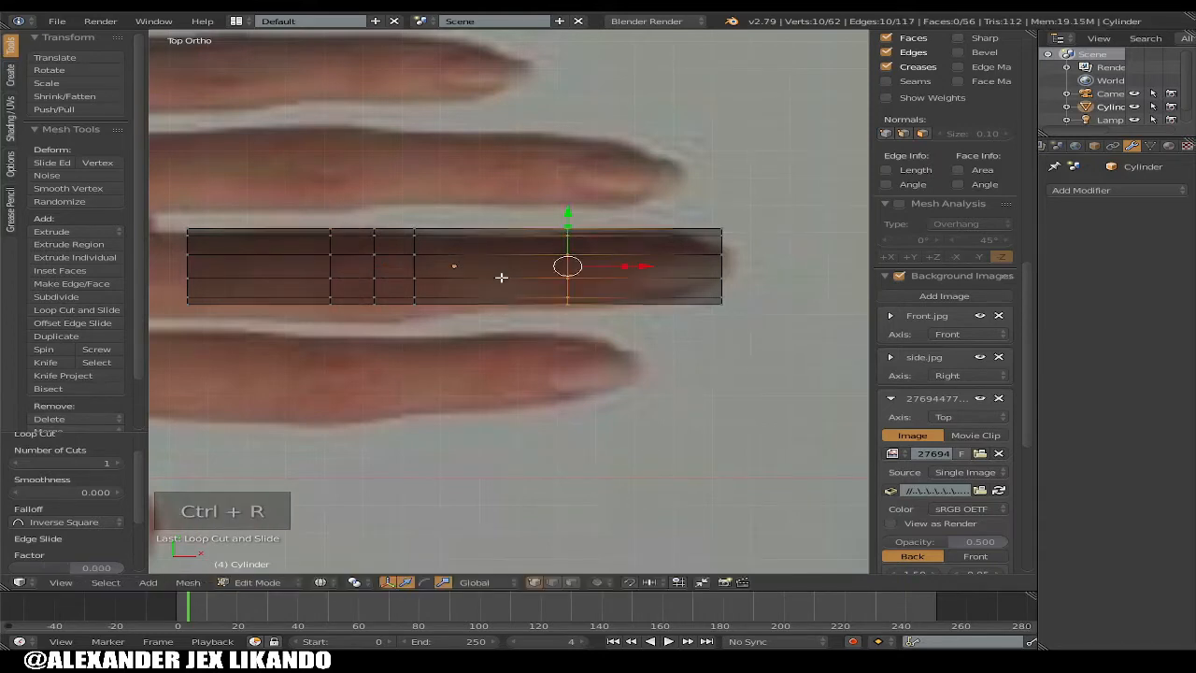
{"action": "key", "text": "ctrl+r"}
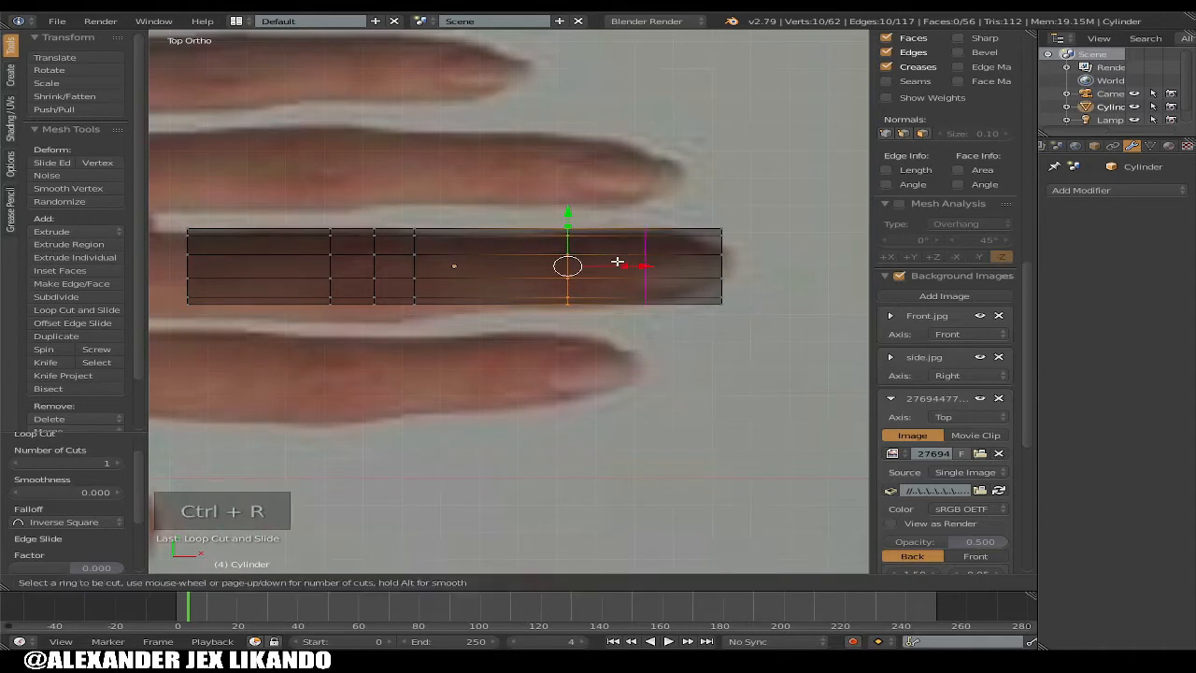
{"action": "left_click", "coordinate": [617, 262]}
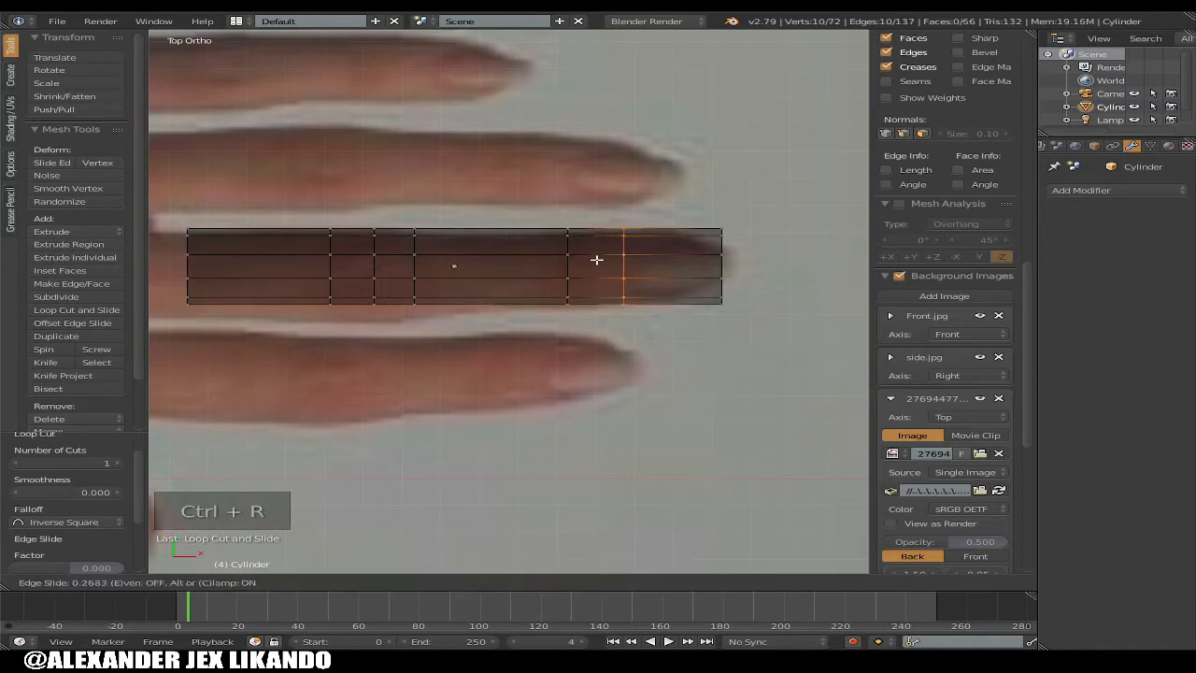
{"action": "left_click", "coordinate": [587, 258]}
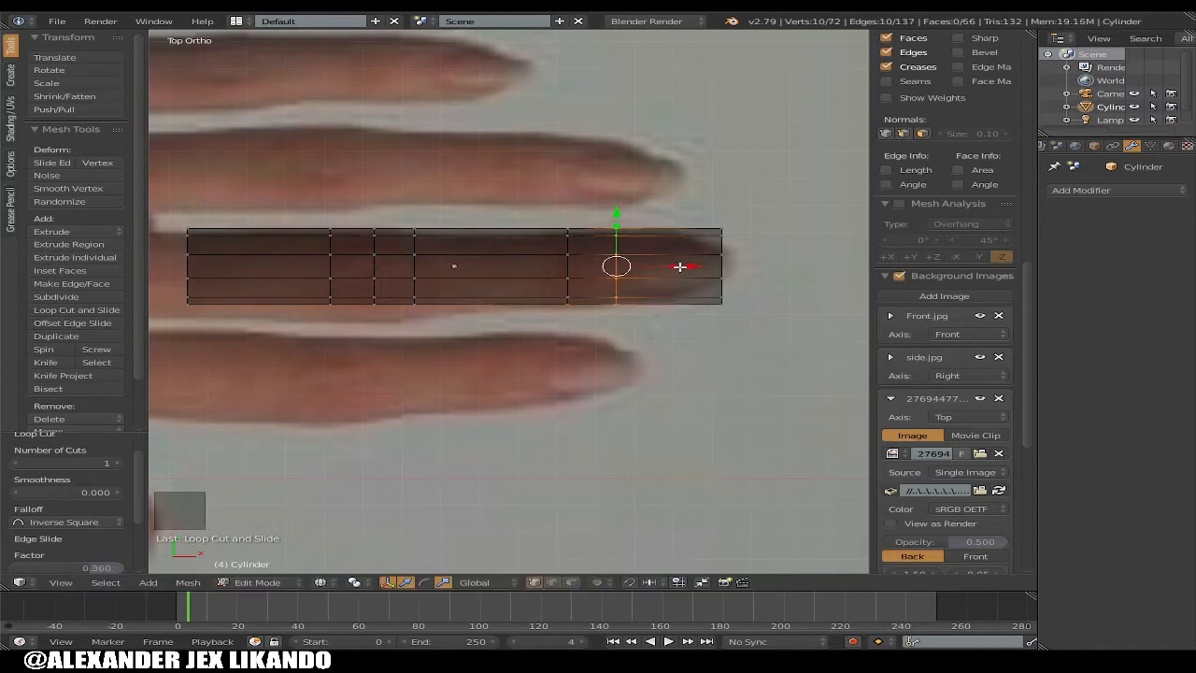
{"action": "mouse_move", "coordinate": [680, 267]}
{"action": "left_mouse_down"}
{"action": "mouse_move", "coordinate": [689, 270]}
{"action": "mouse_move", "coordinate": [667, 267]}
{"action": "left_mouse_up"}
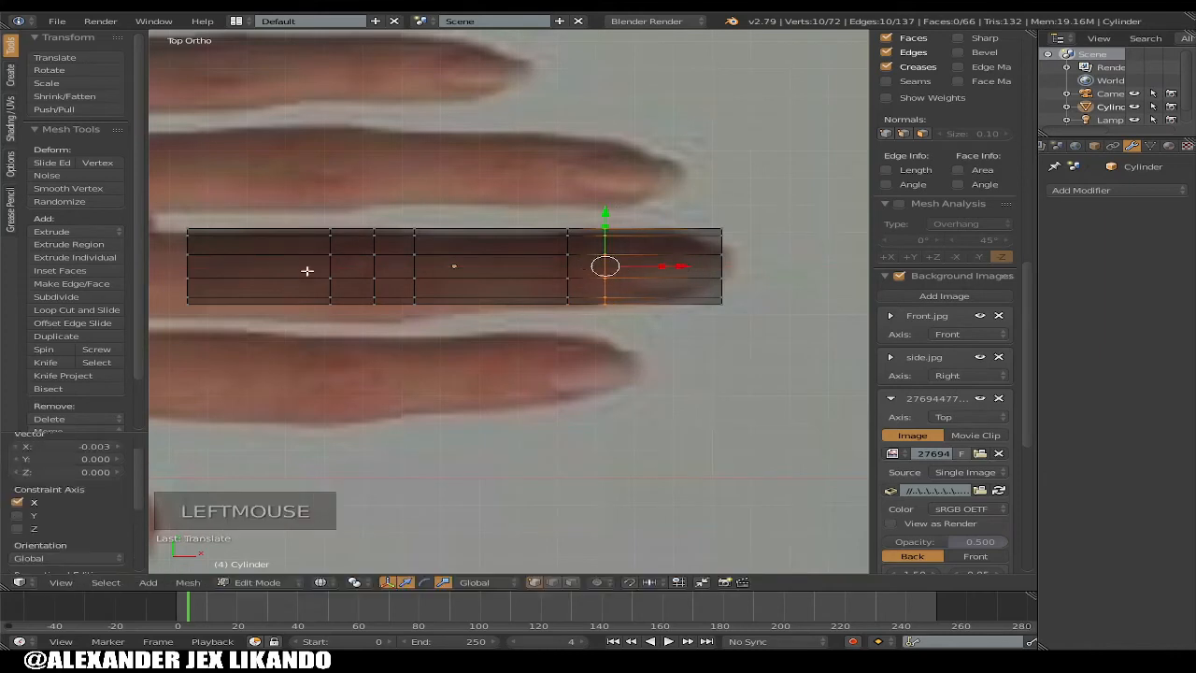
Add a loop cut on the palm side of the fingertip joint, with an edge slide factor of -0.561
{"action": "key", "text": "ctrl+r"}
{"action": "left_click", "coordinate": [431, 291]}
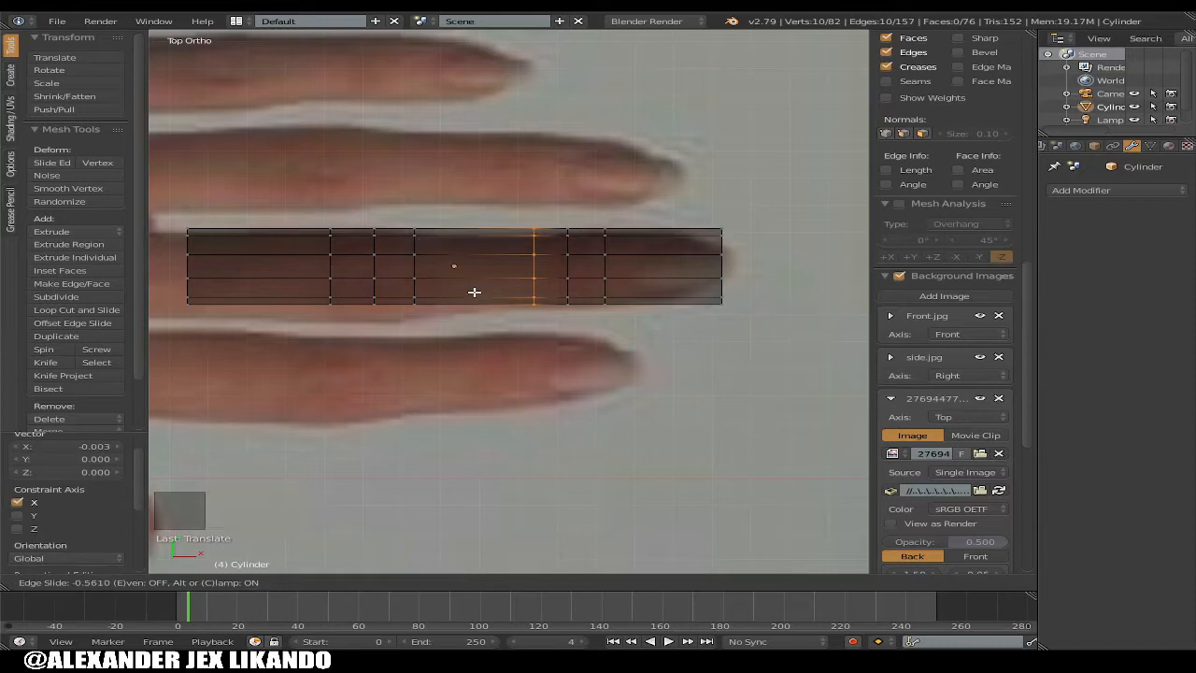
{"action": "left_click", "coordinate": [474, 292]}
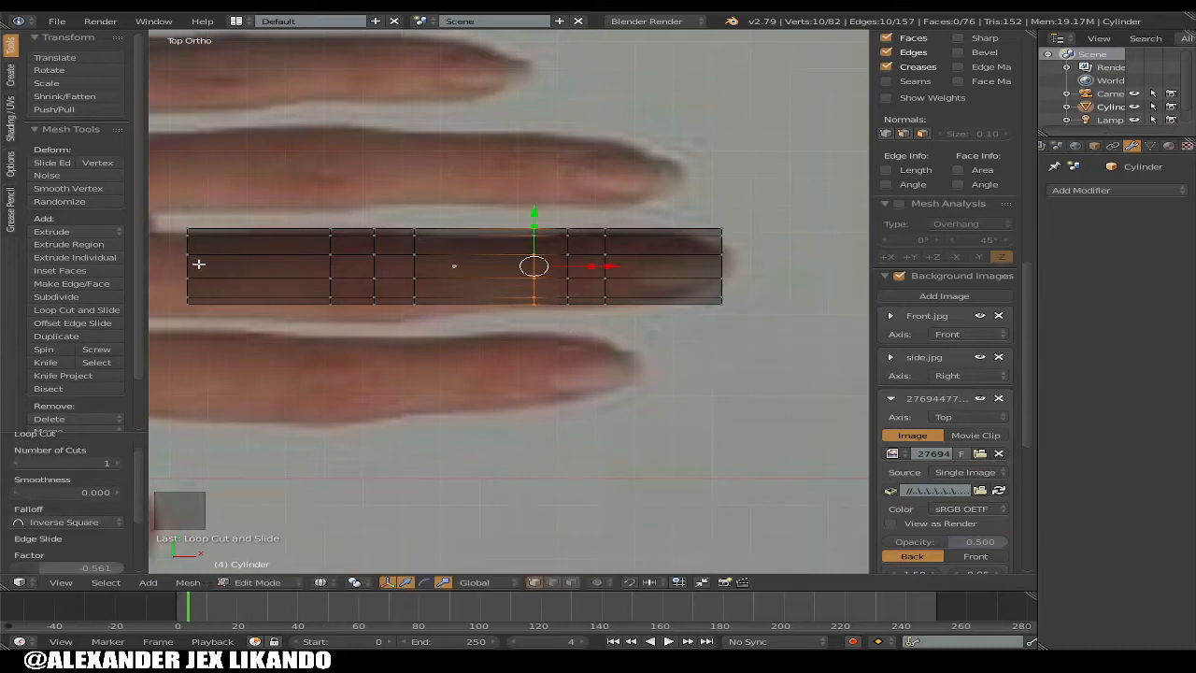
{"action": "scroll", "coordinate": [198, 264], "scroll_direction": "down", "scroll_amount": 1}
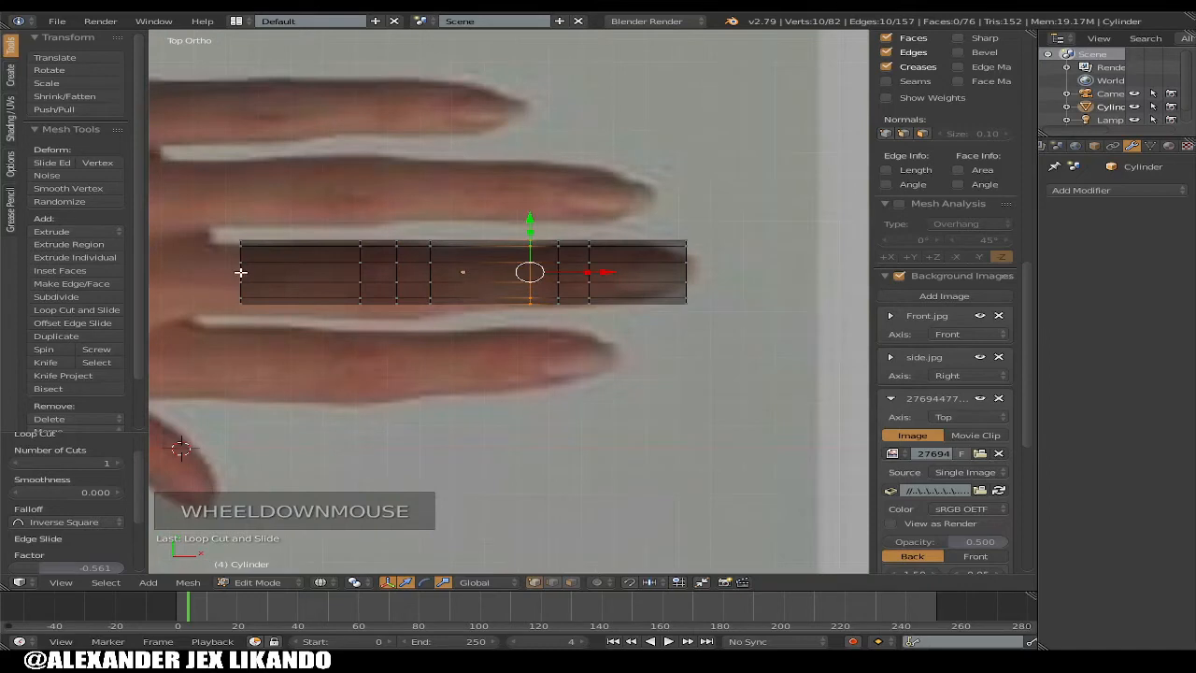
{"action": "right_click", "coordinate": [240, 272], "text": "alt"}
{"action": "left_click_drag", "start_coordinate": [321, 274], "coordinate": [321, 274]}
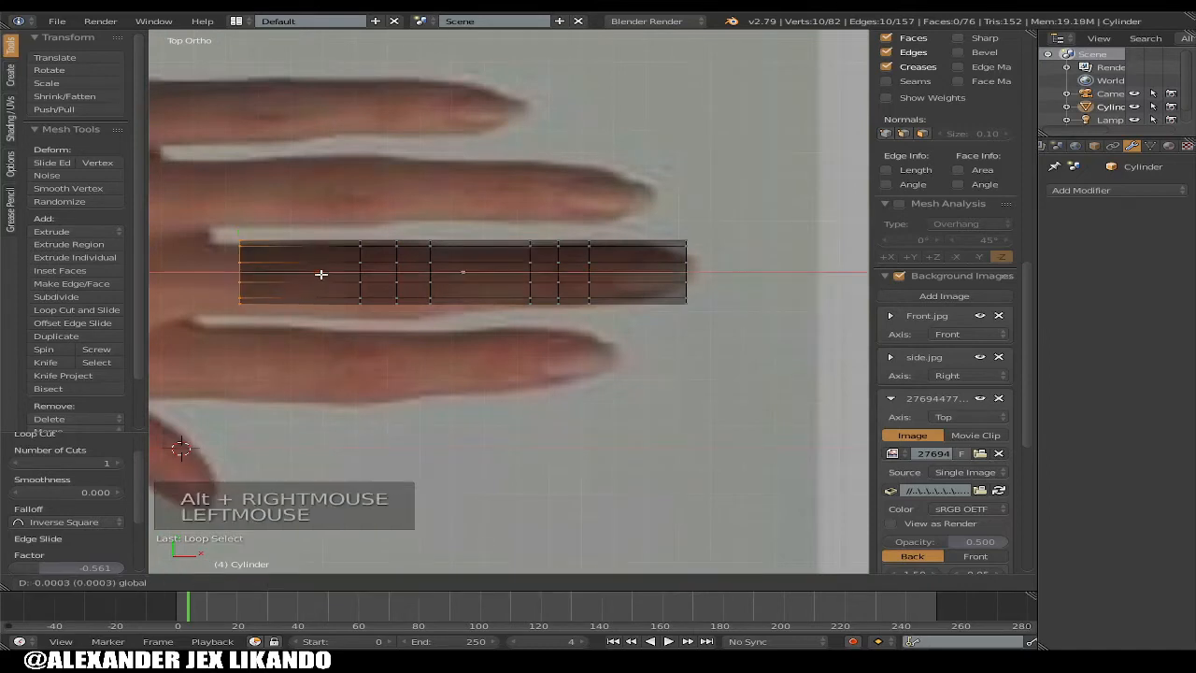
{"action": "right_click", "coordinate": [320, 274]}
In Object Mode, move the cylinder toward the palm along X and slightly along -Y to center it on the finger photo
{"action": "key", "text": "Tab"}
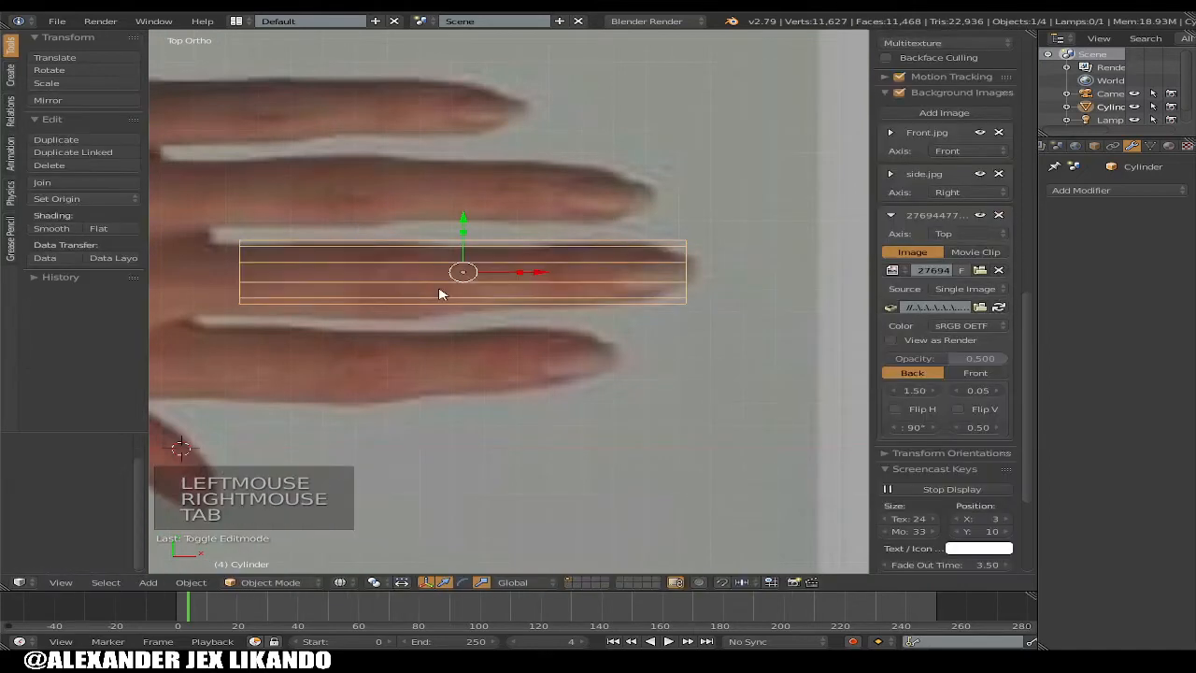
{"action": "left_click_drag", "start_coordinate": [549, 282], "coordinate": [514, 277]}
{"action": "key", "text": "Tab"}
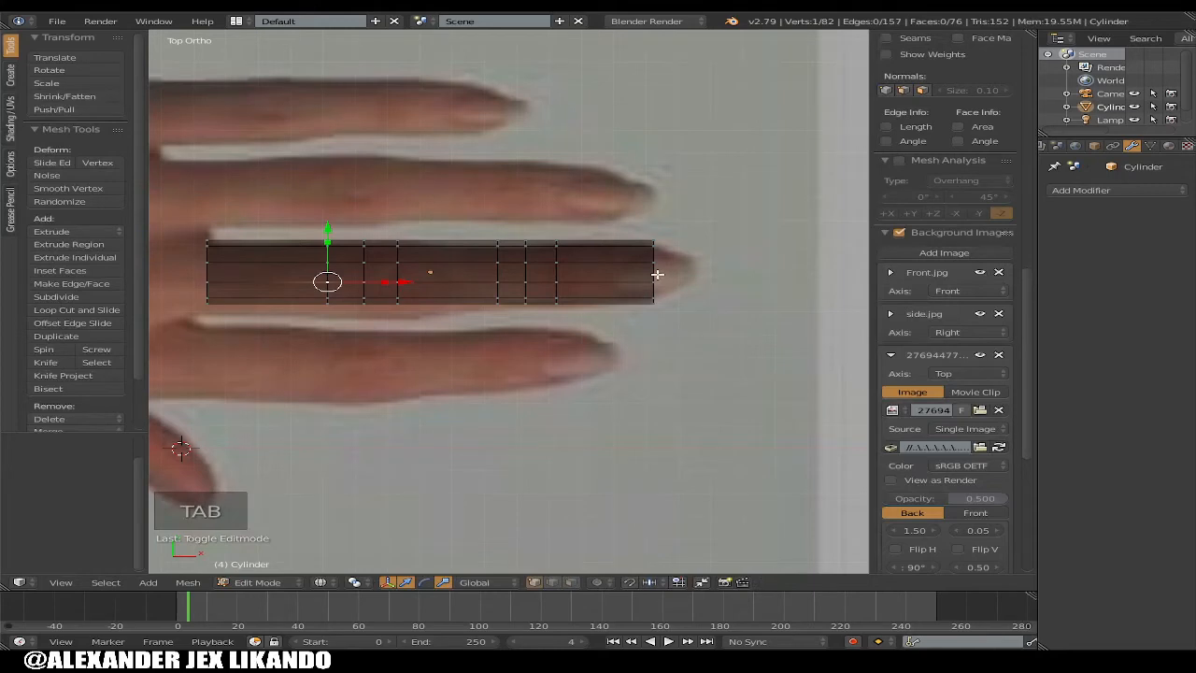
{"action": "right_click", "coordinate": [657, 274], "text": "alt"}
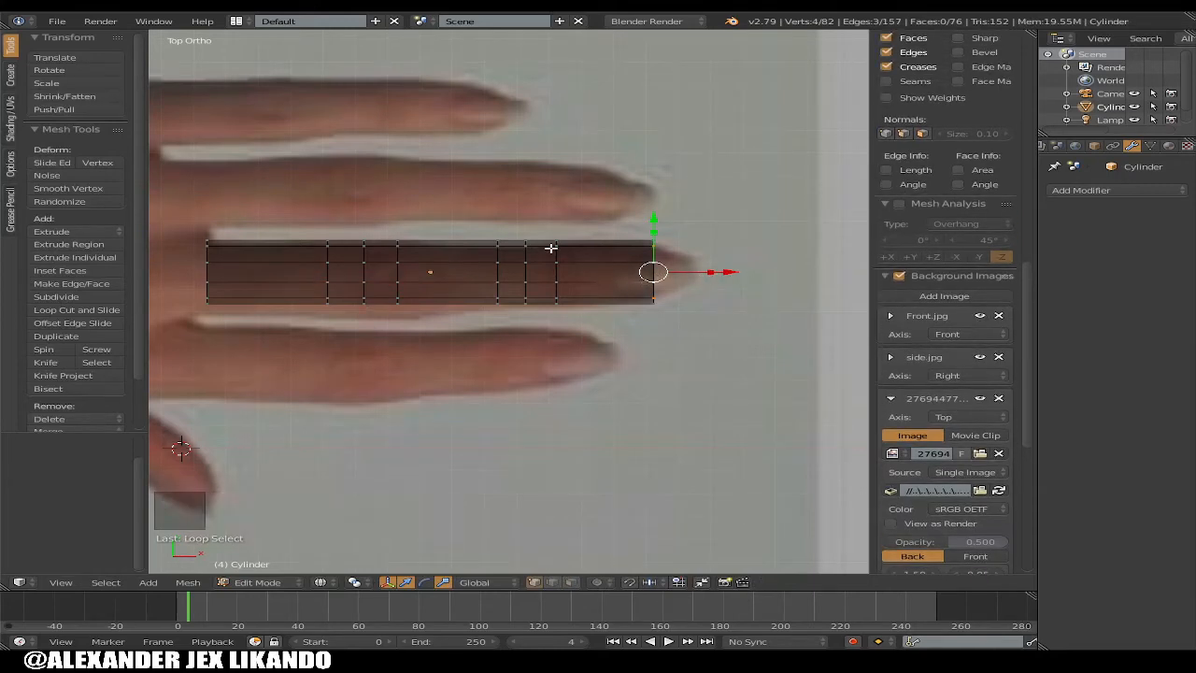
{"action": "key", "text": "Tab"}
{"action": "left_click_drag", "start_coordinate": [435, 221], "coordinate": [435, 233]}
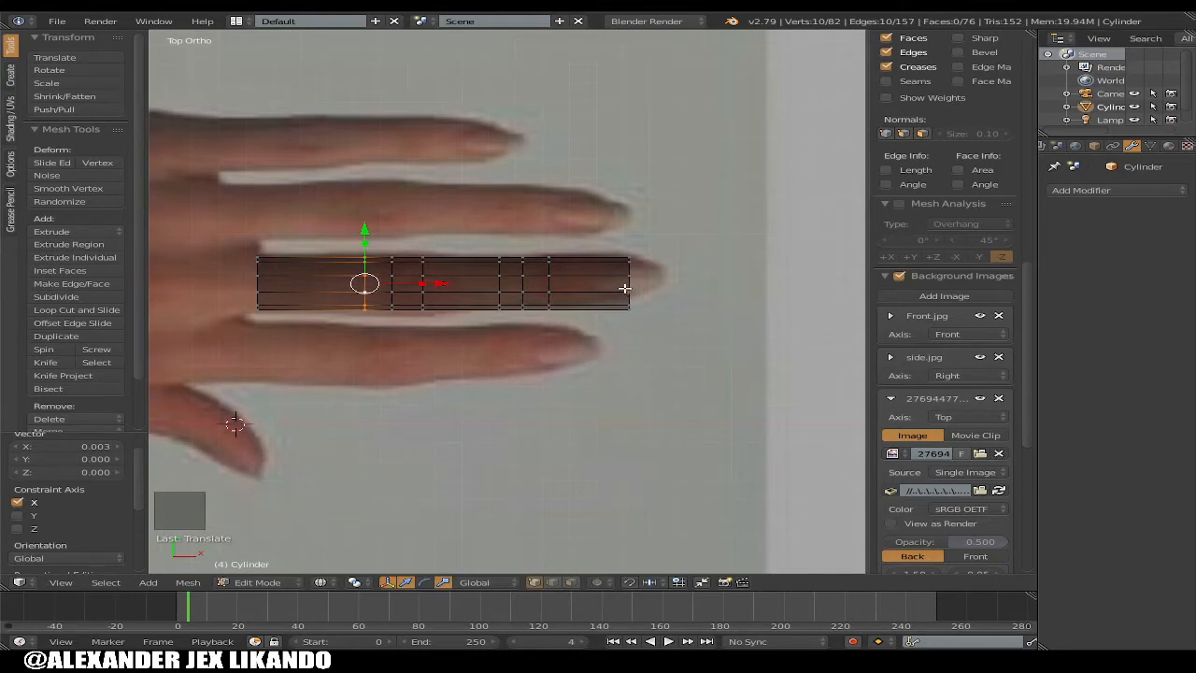
Select the three edge loops around the joint nearest the fingertip and move them 0.012 along X
{"action": "scroll", "coordinate": [623, 286], "scroll_direction": "up", "scroll_amount": 2}
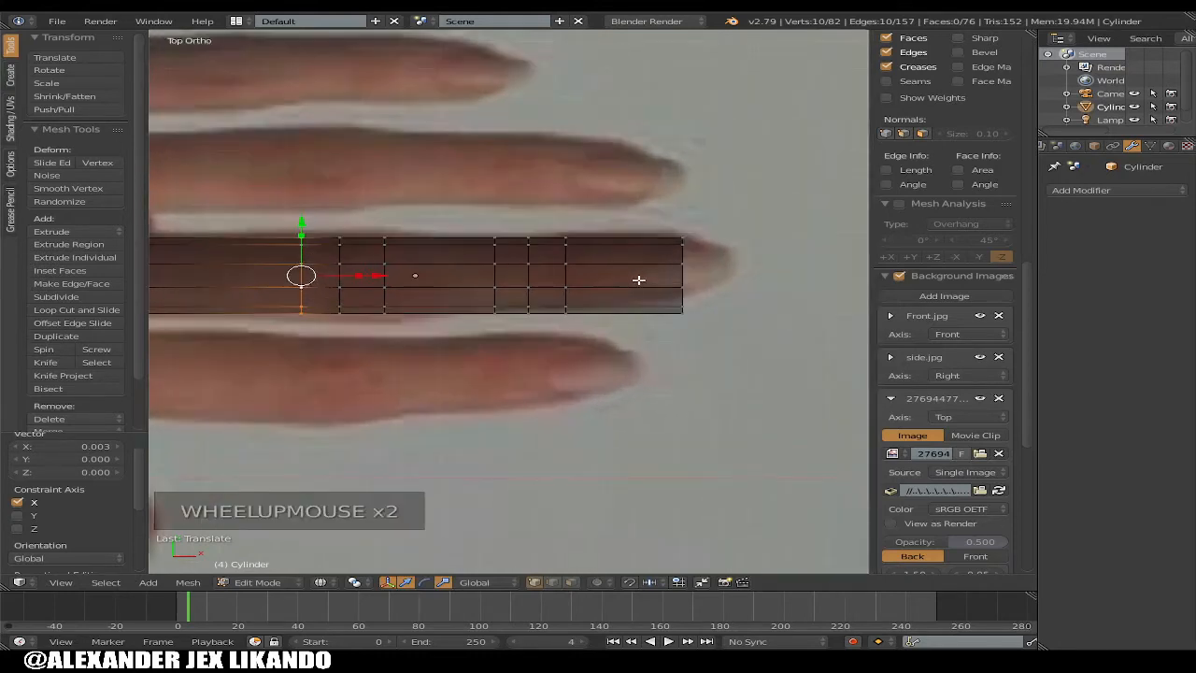
{"action": "scroll", "coordinate": [638, 280], "scroll_direction": "up", "scroll_amount": 2}
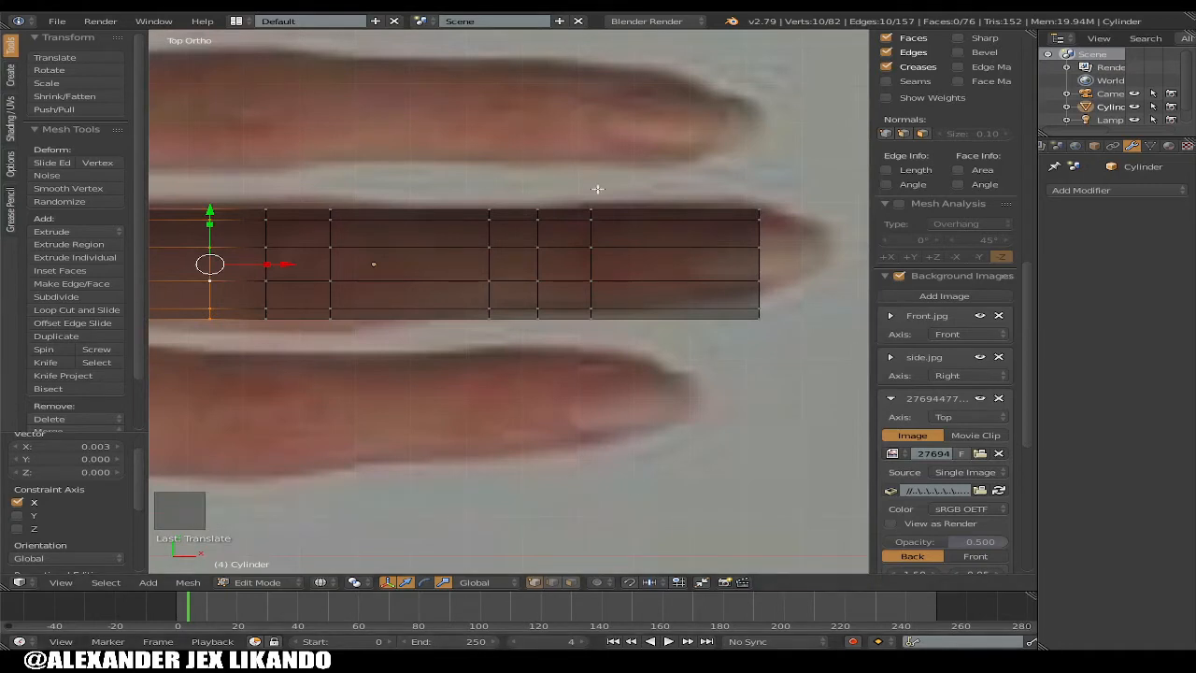
{"action": "scroll", "coordinate": [691, 228], "scroll_direction": "down", "scroll_amount": 1}
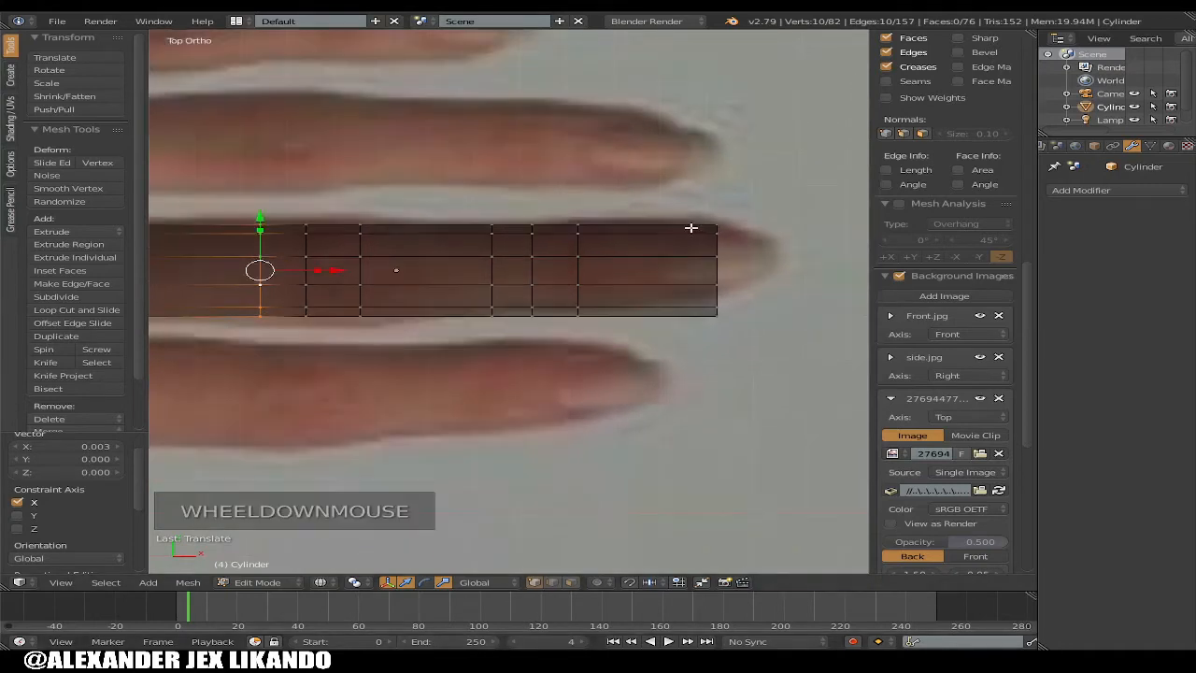
{"action": "right_click", "coordinate": [579, 265], "text": "alt"}
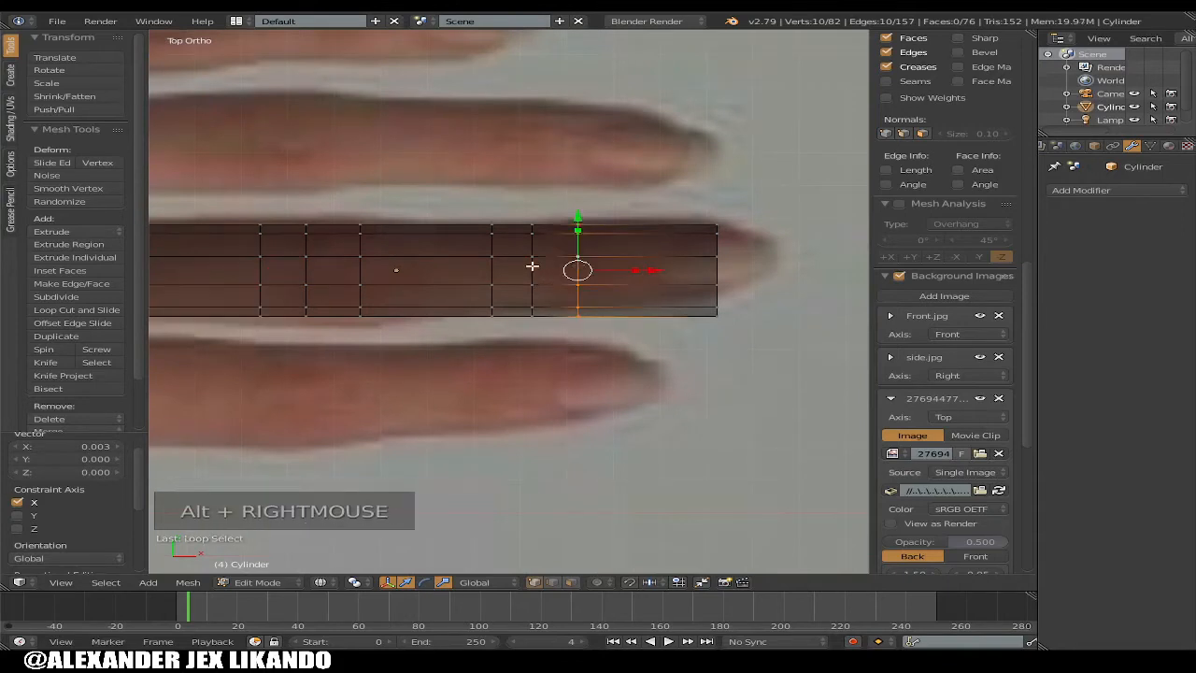
{"action": "right_click", "coordinate": [492, 262], "text": "alt+shift"}
{"action": "right_click", "coordinate": [492, 263], "text": "alt+shift"}
{"action": "left_click_drag", "start_coordinate": [616, 270], "coordinate": [671, 286]}
{"action": "right_click", "coordinate": [716, 264], "text": "alt"}
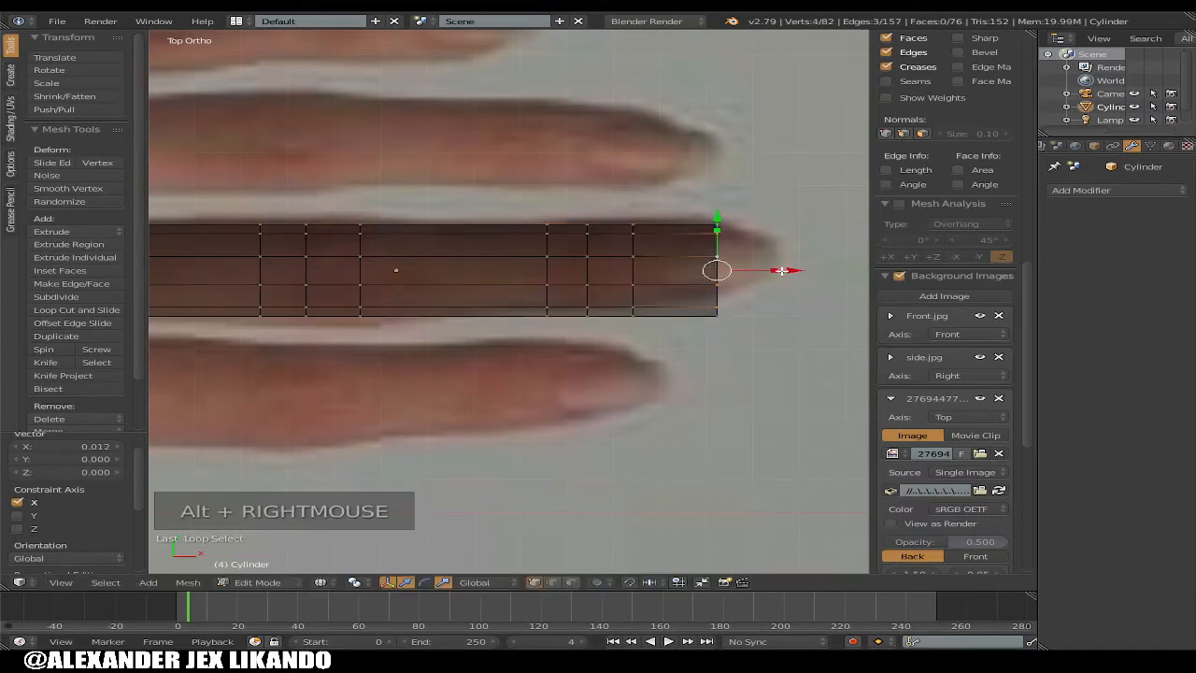
{"action": "right_click", "coordinate": [722, 266], "text": "alt"}
{"action": "left_click_drag", "start_coordinate": [810, 272], "coordinate": [819, 276]}
{"action": "right_click", "coordinate": [819, 277]}
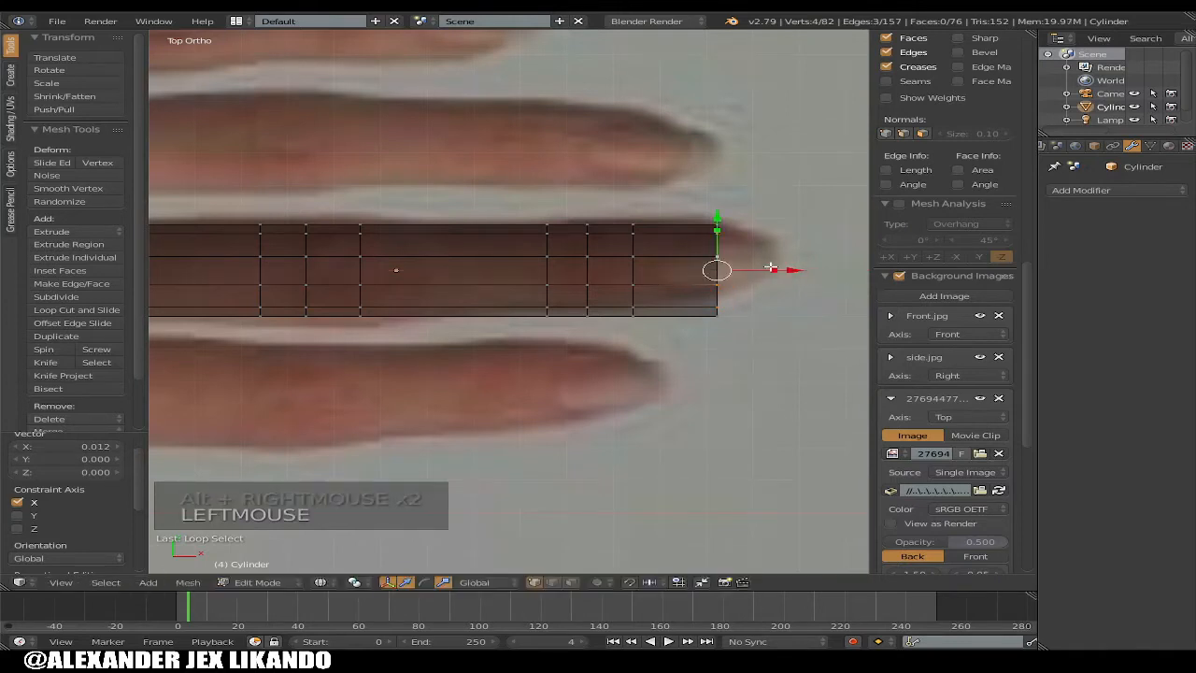
Circle-select the vertices at the fingertip end of the cylinder and move them 0.003 along X
{"action": "key", "text": "c"}
{"action": "left_click_drag", "start_coordinate": [725, 322], "coordinate": [720, 217]}
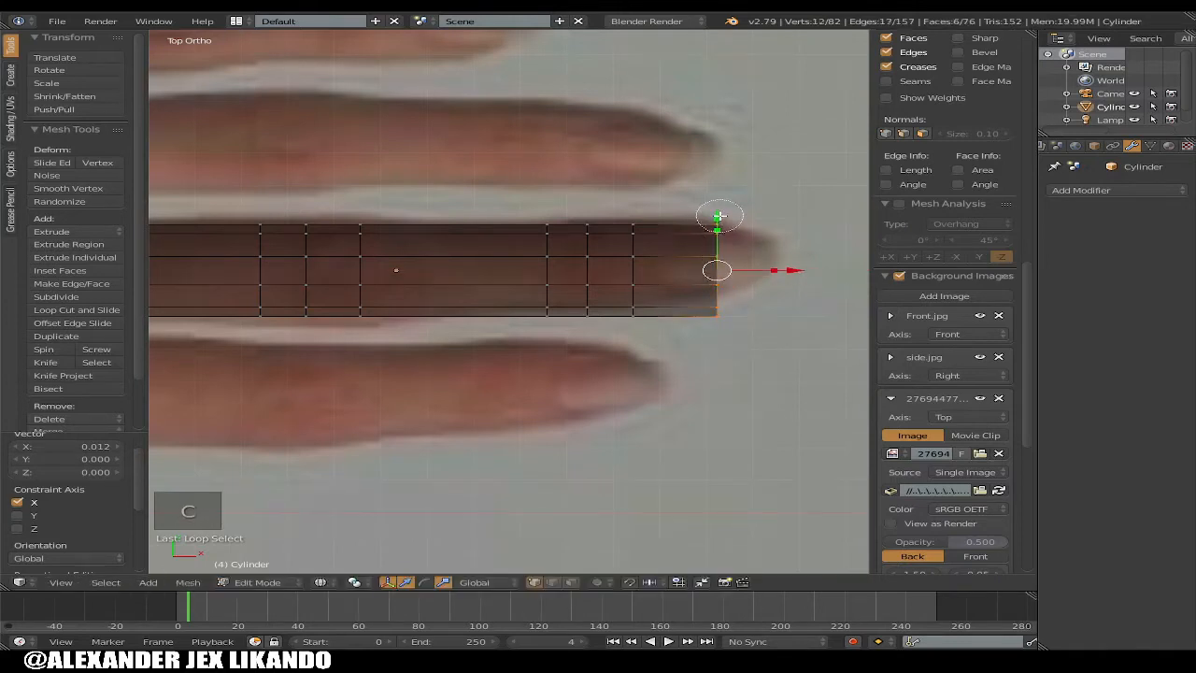
{"action": "right_click", "coordinate": [720, 217]}
{"action": "left_click_drag", "start_coordinate": [801, 272], "coordinate": [813, 272]}
{"action": "scroll", "coordinate": [724, 268], "scroll_direction": "down", "scroll_amount": 1}
{"action": "scroll", "coordinate": [716, 265], "scroll_direction": "up", "scroll_amount": 1}
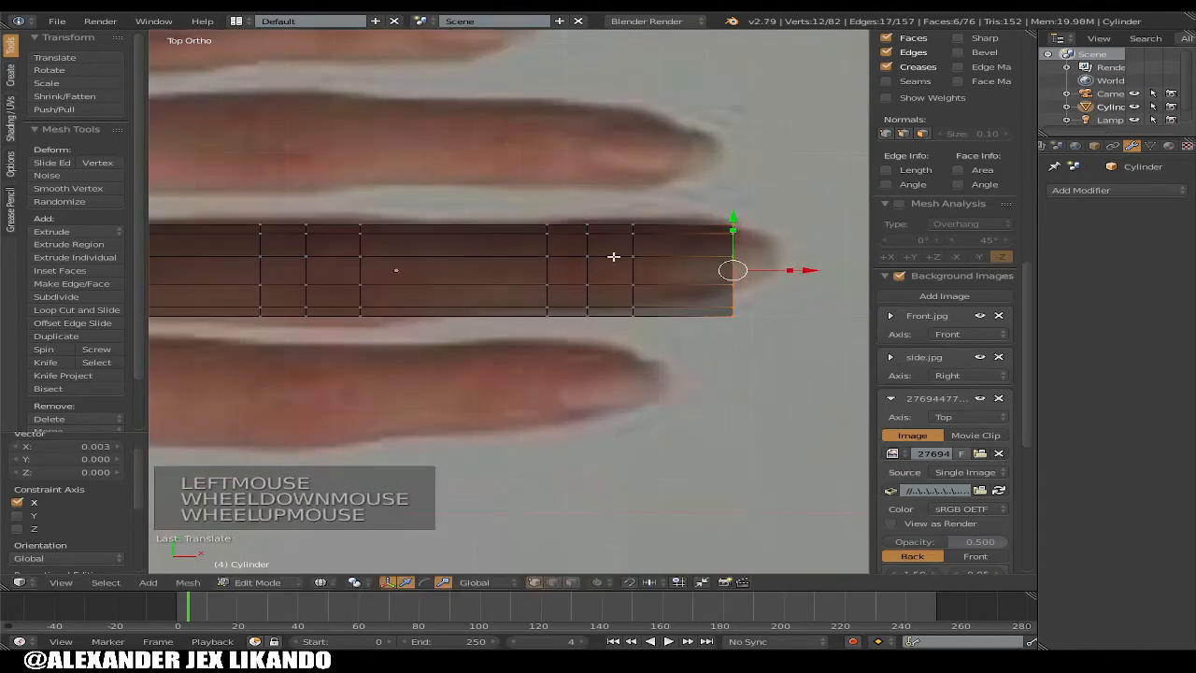
Switch to face selection and select the three middle faces of the fingertip segment in top view
{"action": "key", "text": "Tab"}
{"action": "key", "text": "Tab"}
{"action": "left_click", "coordinate": [571, 583]}
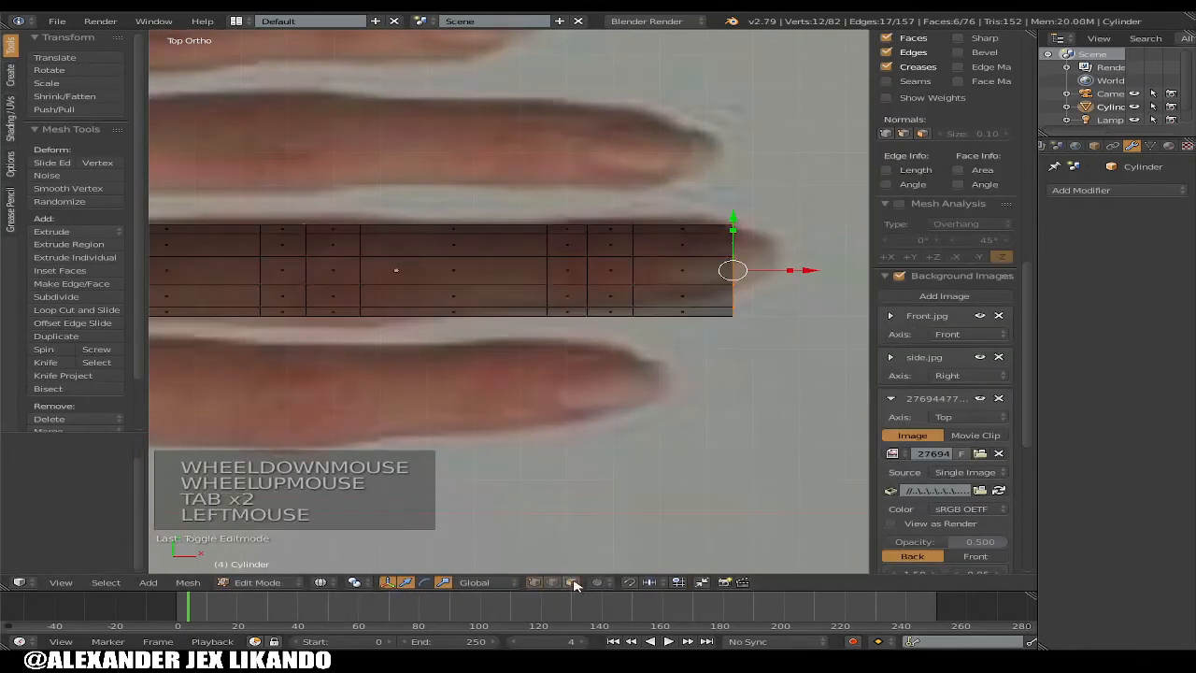
{"action": "right_click", "coordinate": [675, 295]}
{"action": "right_click", "coordinate": [679, 271], "text": "shift"}
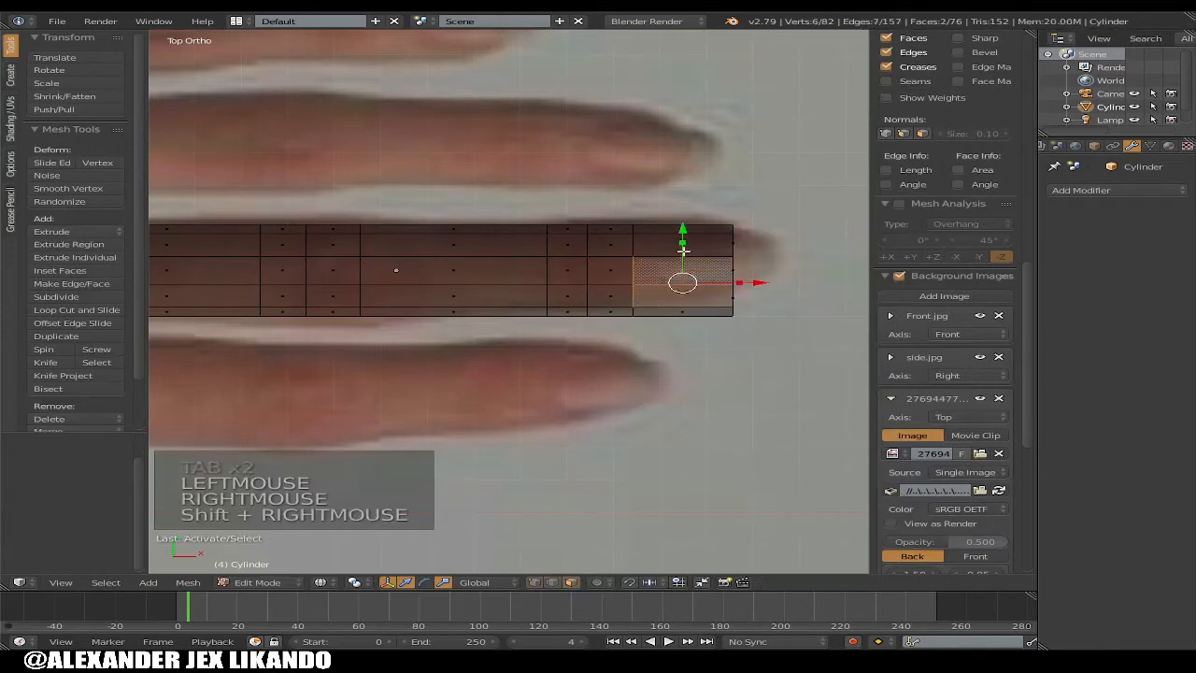
{"action": "right_click", "coordinate": [683, 250], "text": "shift"}
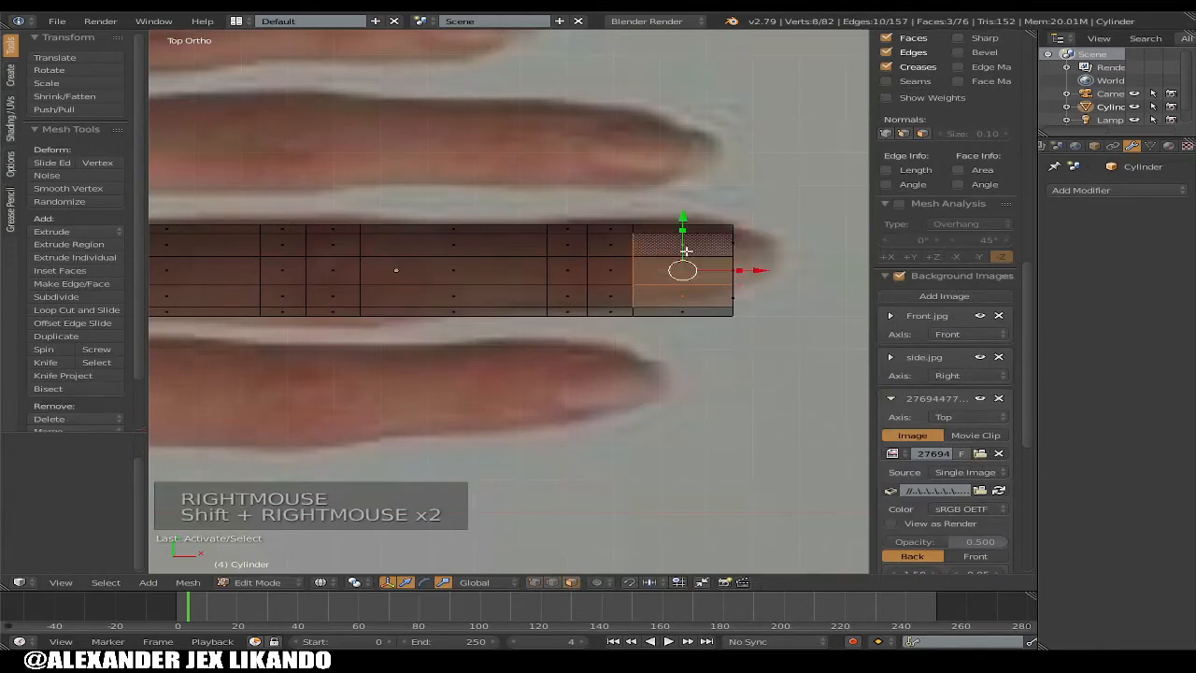
Switch to solid shading and reselect the three upper faces of the fingertip segment for the nail
{"action": "middle_click_drag", "start_coordinate": [708, 322], "coordinate": [680, 323]}
{"action": "mouse_move", "coordinate": [617, 248]}
{"action": "middle_mouse_down"}
{"action": "mouse_move", "coordinate": [662, 205]}
{"action": "mouse_move", "coordinate": [692, 206]}
{"action": "mouse_move", "coordinate": [729, 352]}
{"action": "mouse_move", "coordinate": [701, 370]}
{"action": "middle_mouse_up"}
{"action": "key", "text": "z"}
{"action": "right_click", "coordinate": [708, 283]}
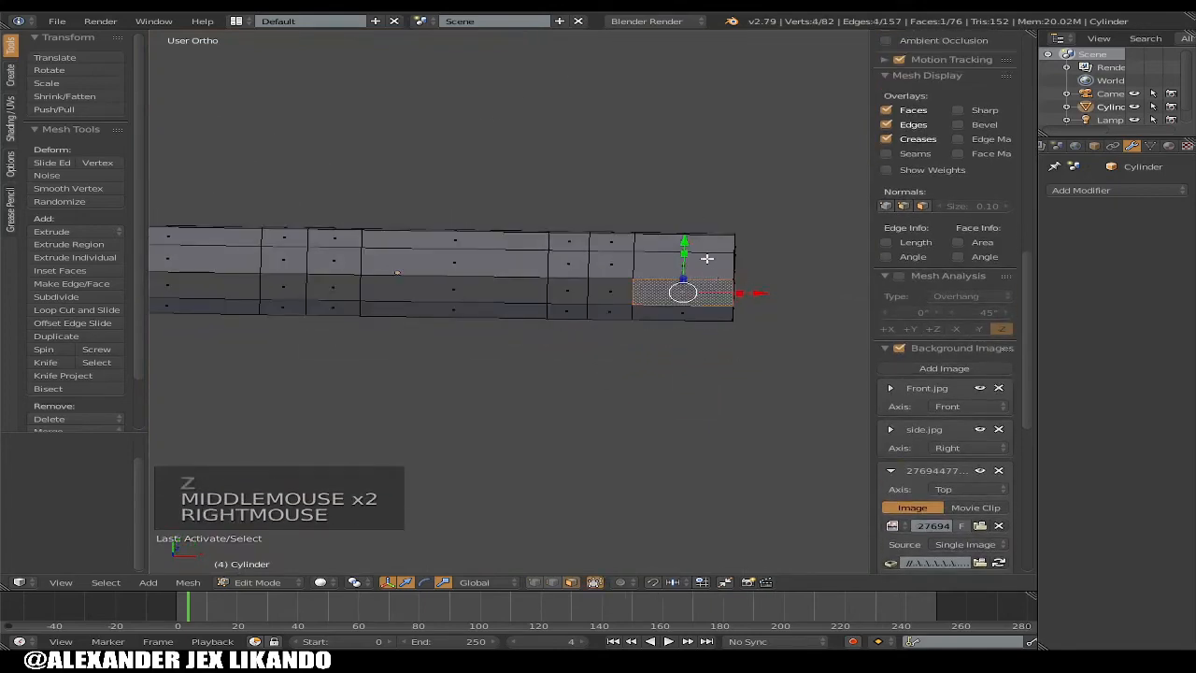
{"action": "right_click", "coordinate": [706, 272], "text": "shift"}
{"action": "right_click", "coordinate": [703, 257], "text": "shift"}
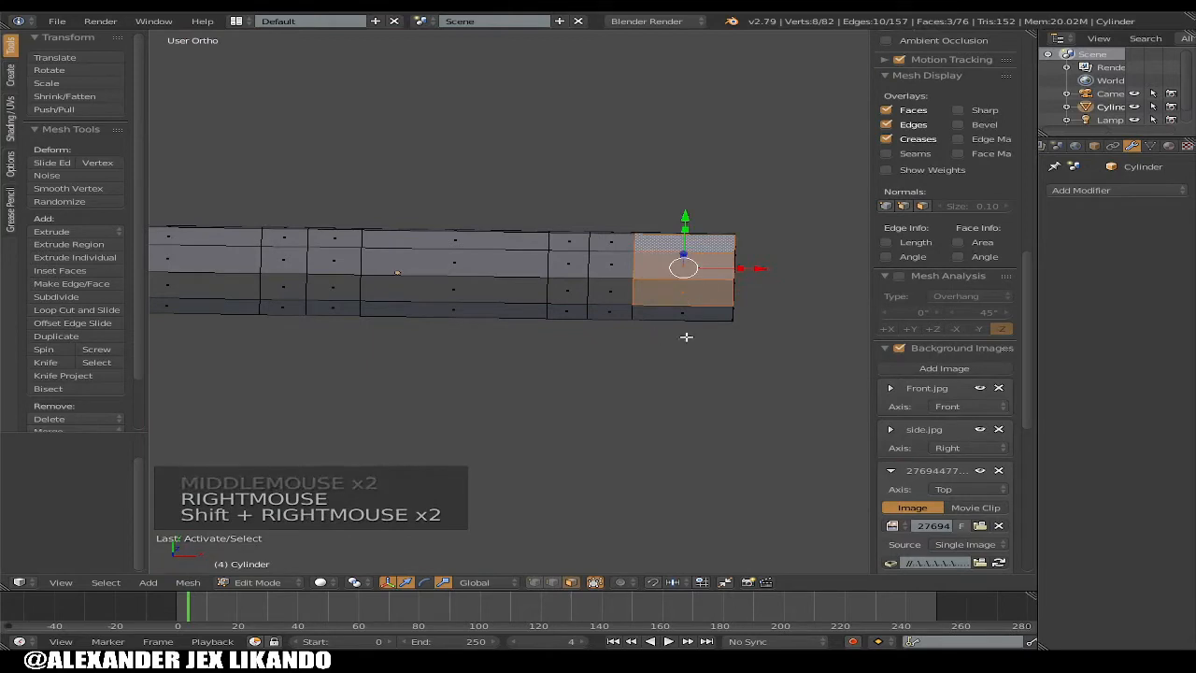
{"action": "key", "text": "KP_7"}
{"action": "scroll", "coordinate": [704, 277], "scroll_direction": "up", "scroll_amount": 2}
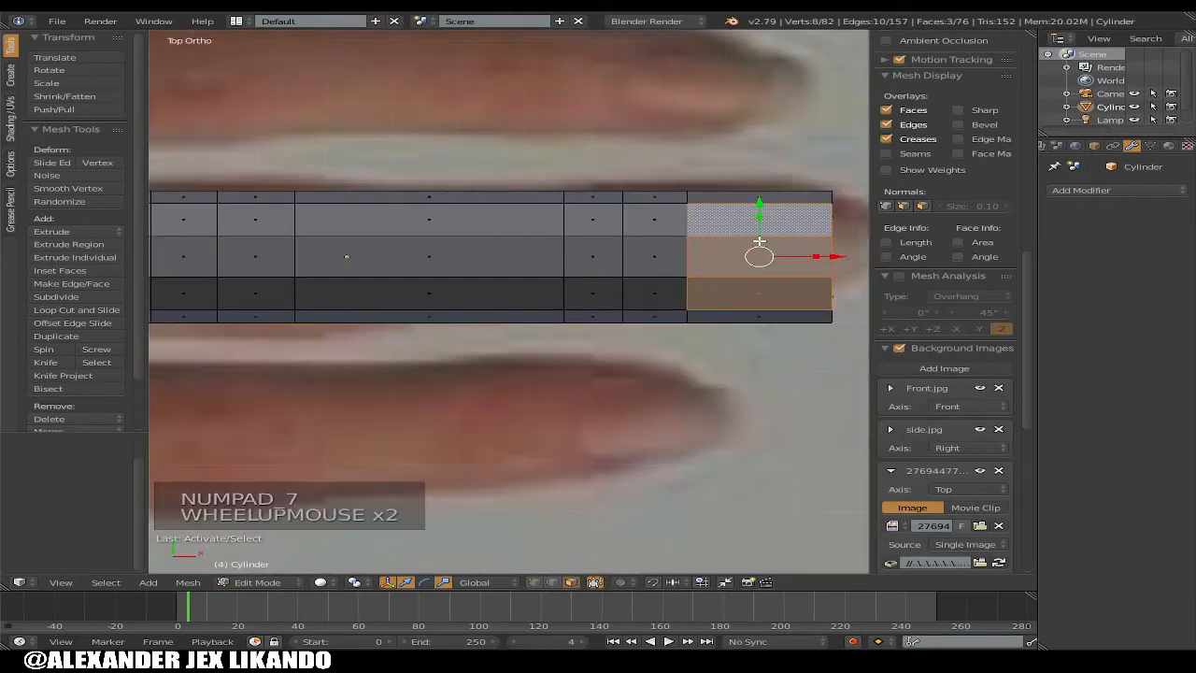
Undo the last three edits to the nail faces
{"action": "middle_click_drag", "start_coordinate": [759, 241], "coordinate": [569, 393]}
{"action": "key", "text": "ctrl+z"}
{"action": "key", "text": "ctrl+z"}
{"action": "key", "text": "ctrl+z"}
{"action": "scroll", "coordinate": [569, 379], "scroll_direction": "up", "scroll_amount": 2}
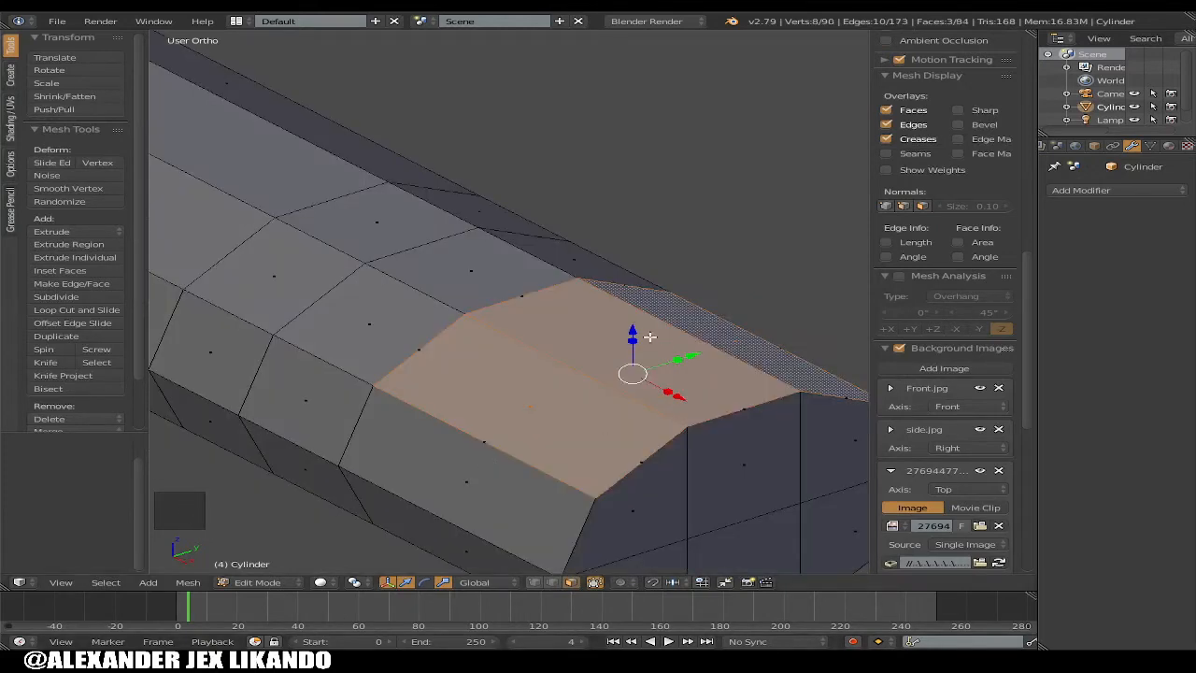
Extrude the three nail faces and sink them along Z, then extrude them again and scale them to about 0.97
{"action": "key", "text": "e"}
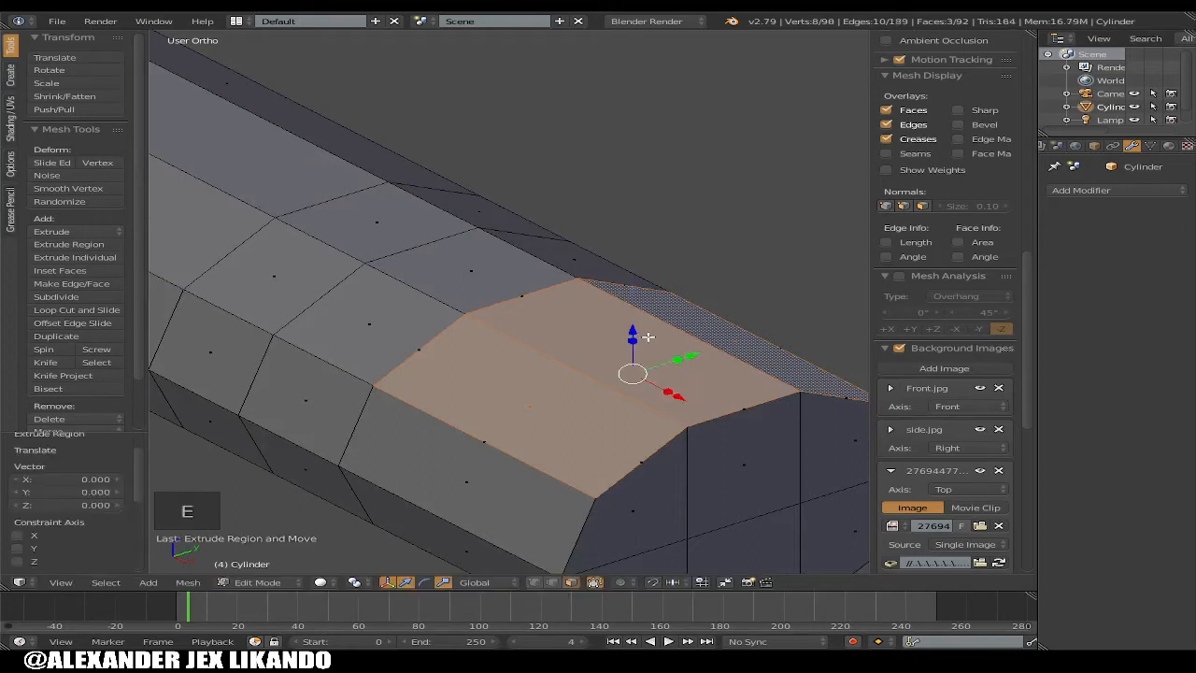
{"action": "left_click_drag", "start_coordinate": [633, 329], "coordinate": [659, 381]}
{"action": "key", "text": "e"}
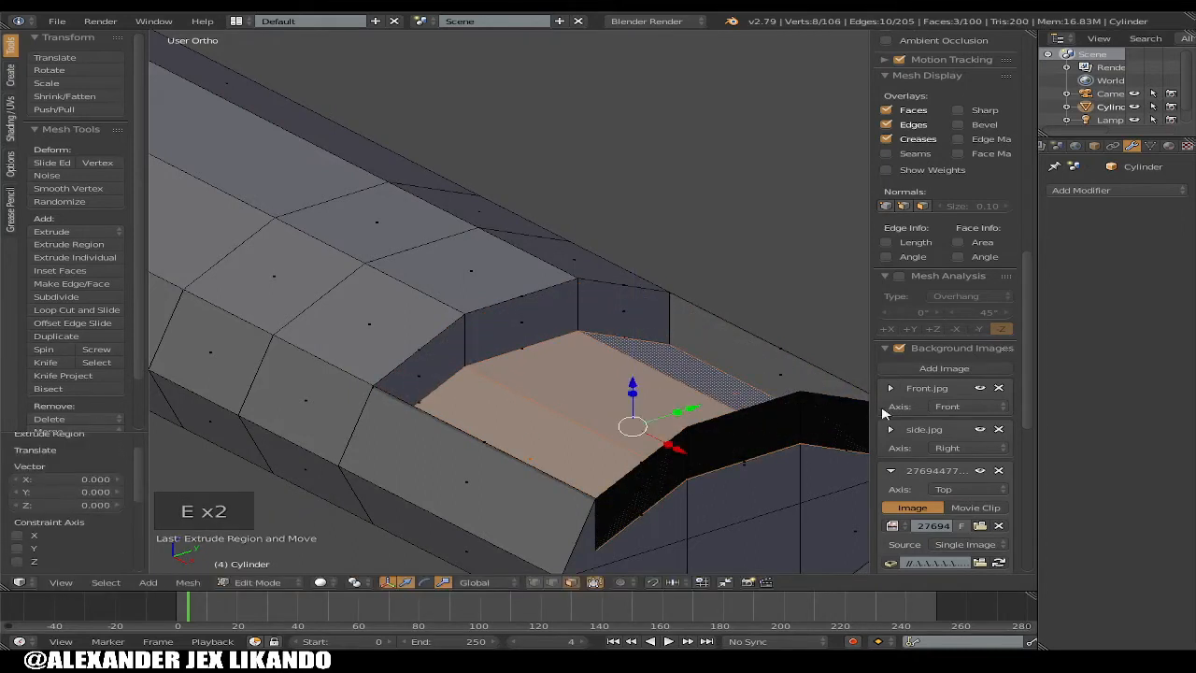
{"action": "key", "text": "s"}
{"action": "key", "text": "s"}
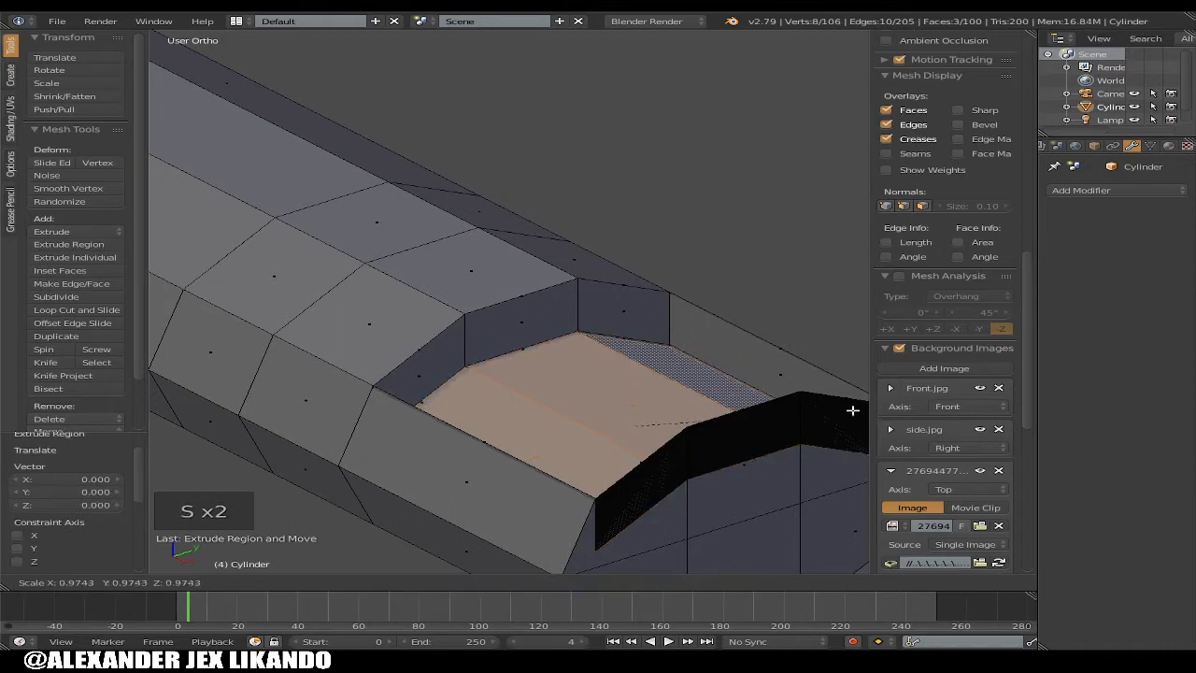
{"action": "left_click", "coordinate": [848, 409]}
Raise the inner nail faces 0.006 along Z and fine-tune their height
{"action": "left_click_drag", "start_coordinate": [631, 383], "coordinate": [629, 323]}
{"action": "scroll", "coordinate": [629, 323], "scroll_direction": "down", "scroll_amount": 2}
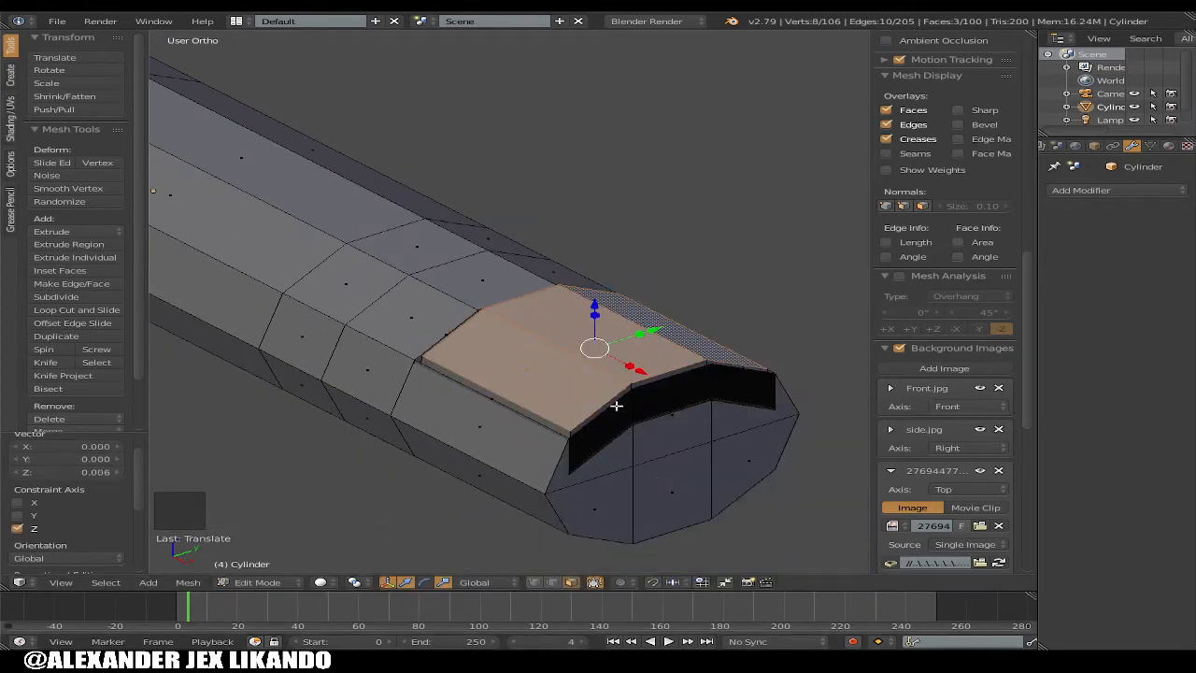
{"action": "scroll", "coordinate": [625, 399], "scroll_direction": "up", "scroll_amount": 1}
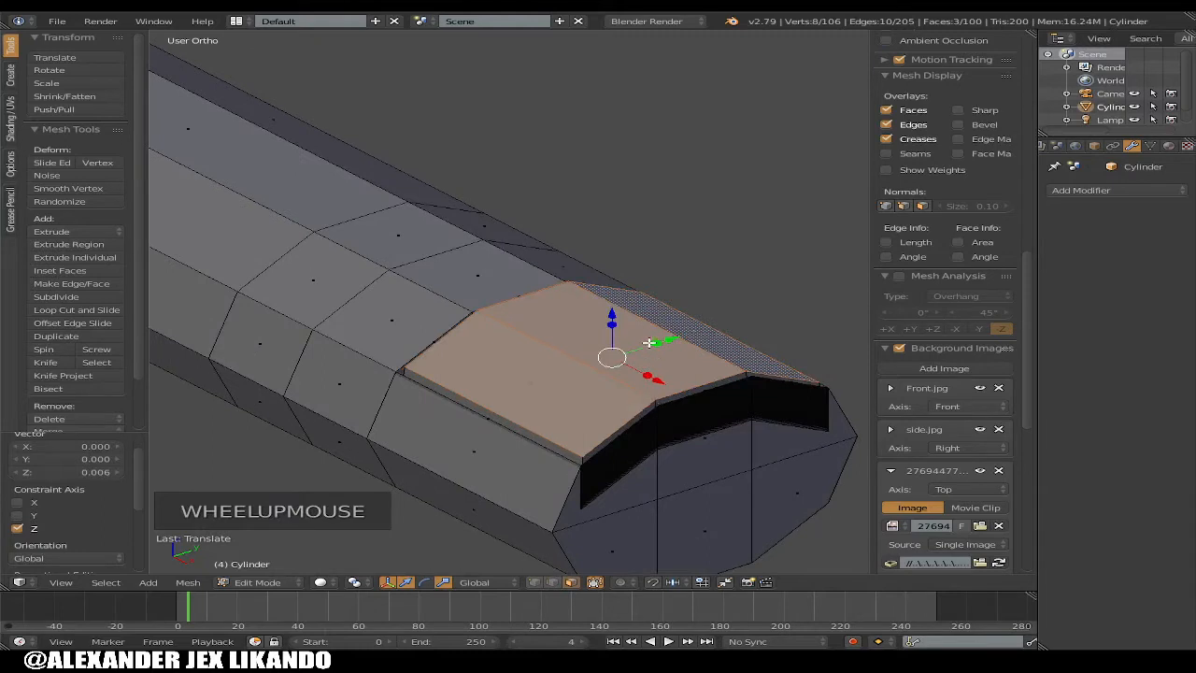
{"action": "left_click_drag", "start_coordinate": [616, 314], "coordinate": [616, 314]}
Extrude the nail faces once more and scale them to about 1.03
{"action": "key", "text": "e"}
{"action": "key", "text": "e"}
{"action": "key", "text": "e"}
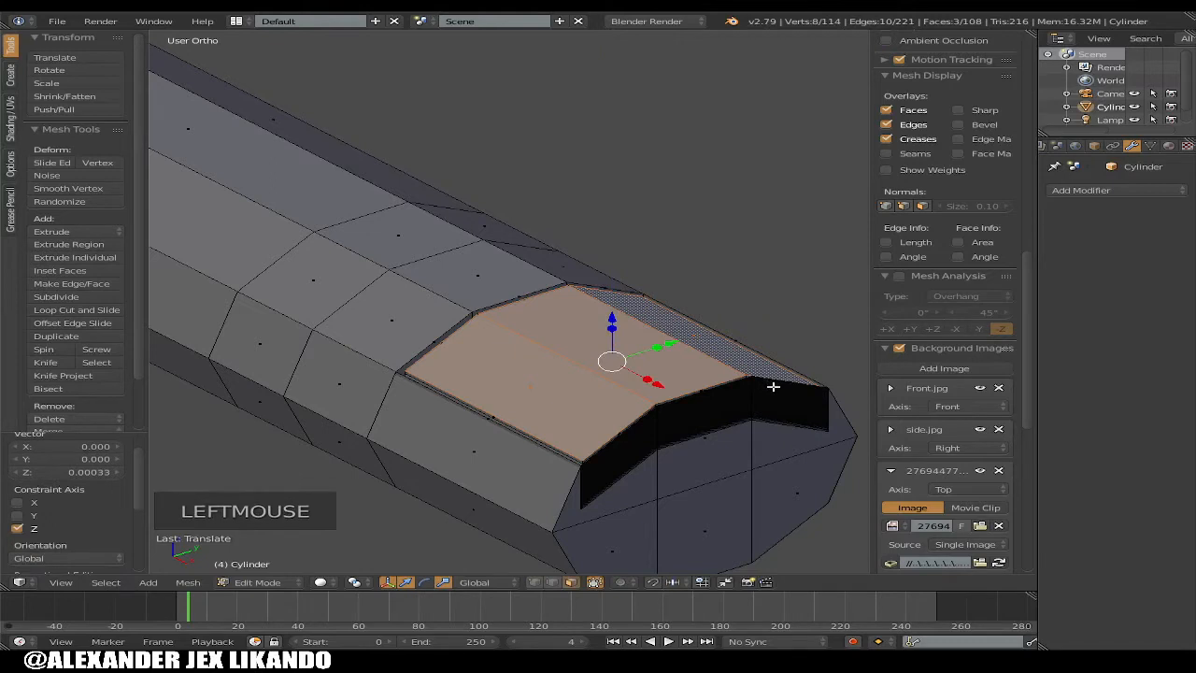
{"action": "key", "text": "s"}
{"action": "key", "text": "s"}
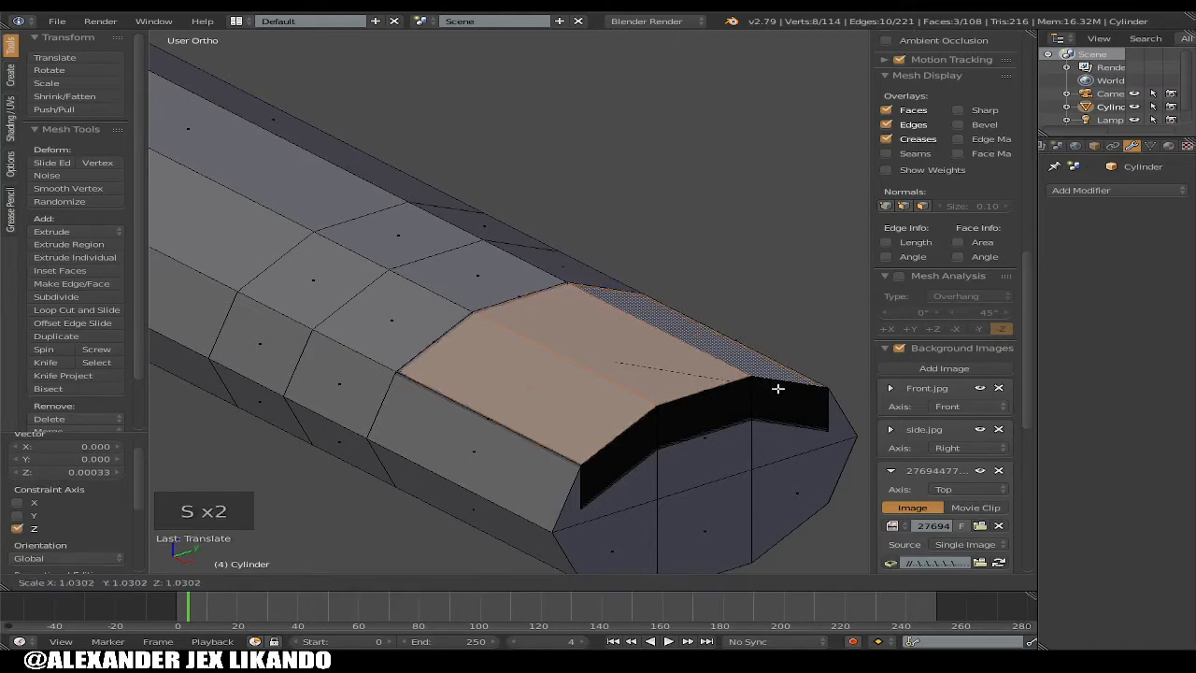
{"action": "left_click", "coordinate": [779, 388]}
Raise the nail faces slightly along Z, checking the nail's shape in Object Mode before and after
{"action": "key", "text": "Tab"}
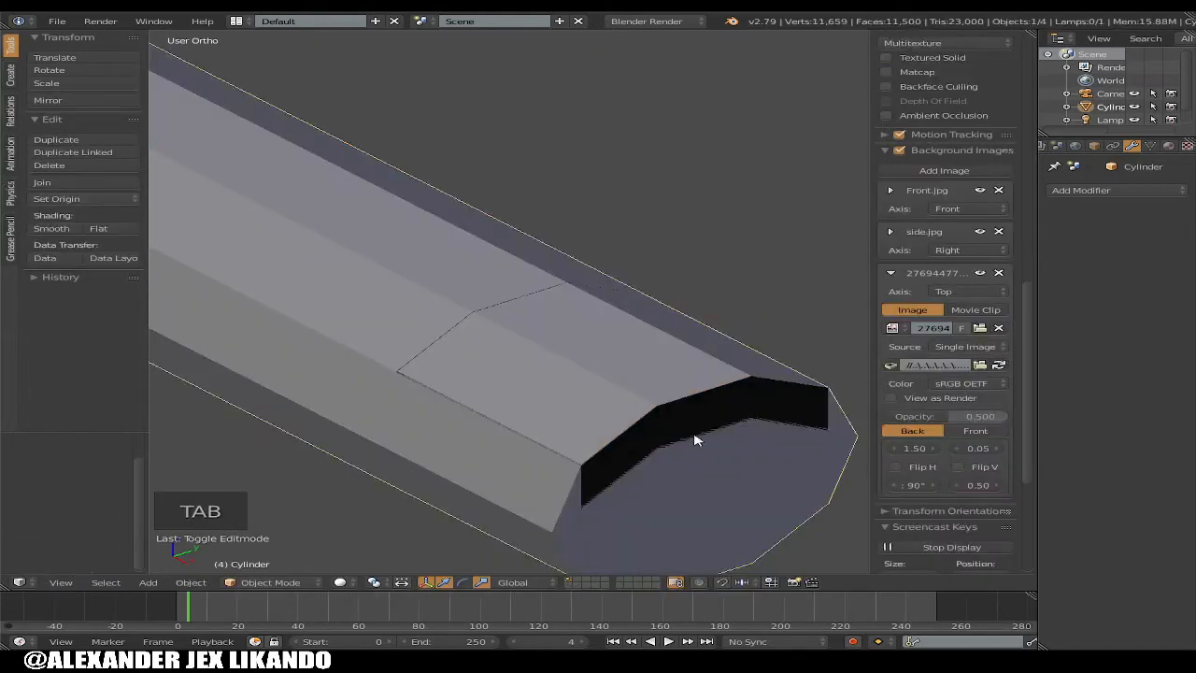
{"action": "middle_click_drag", "start_coordinate": [684, 448], "coordinate": [772, 486]}
{"action": "scroll", "coordinate": [584, 415], "scroll_direction": "down", "scroll_amount": 3}
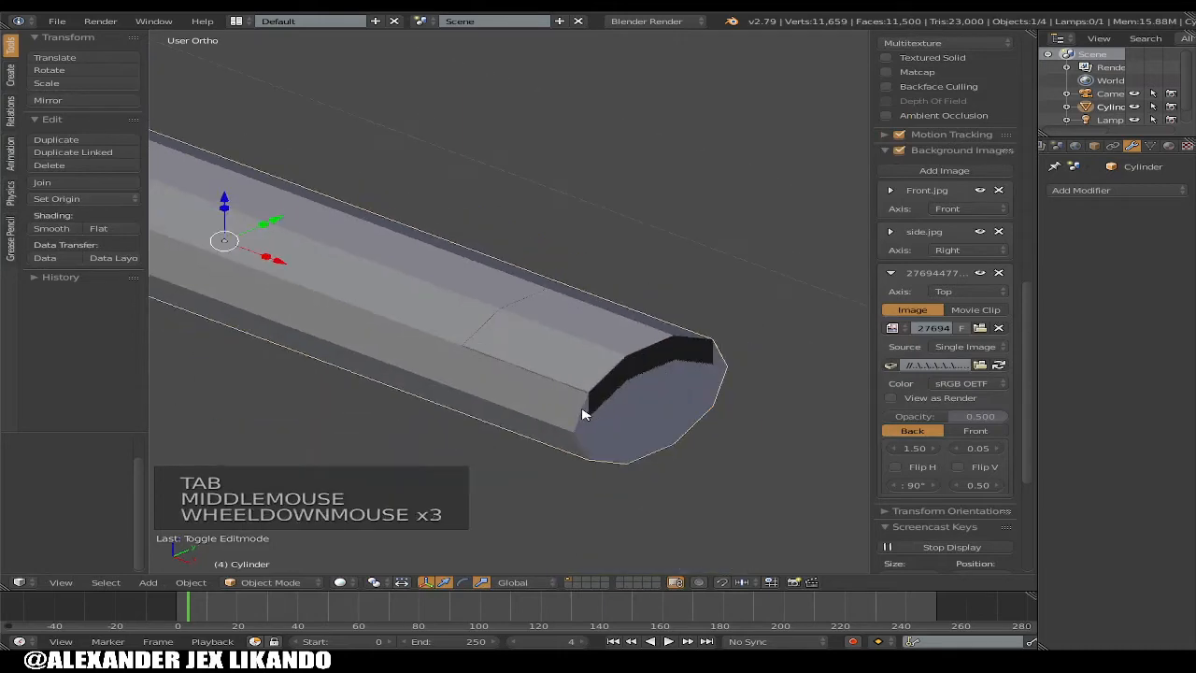
{"action": "middle_click_drag", "start_coordinate": [692, 465], "coordinate": [706, 375]}
{"action": "key", "text": "Tab"}
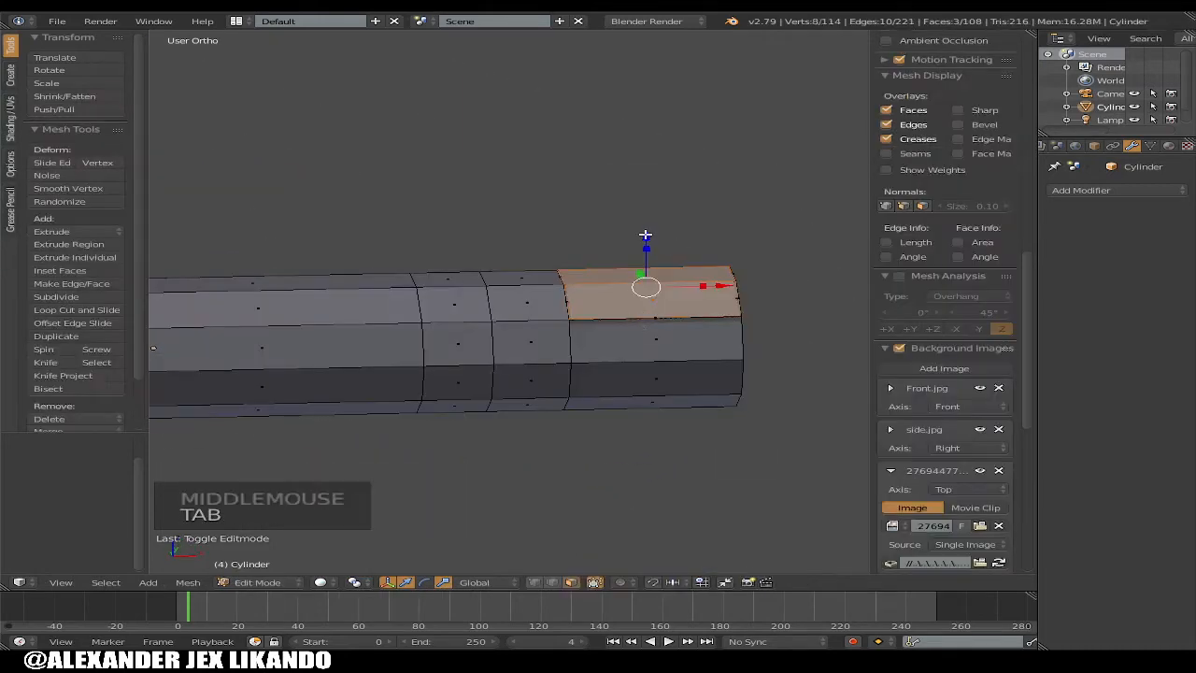
{"action": "left_click_drag", "start_coordinate": [644, 235], "coordinate": [646, 232]}
{"action": "key", "text": "Tab"}
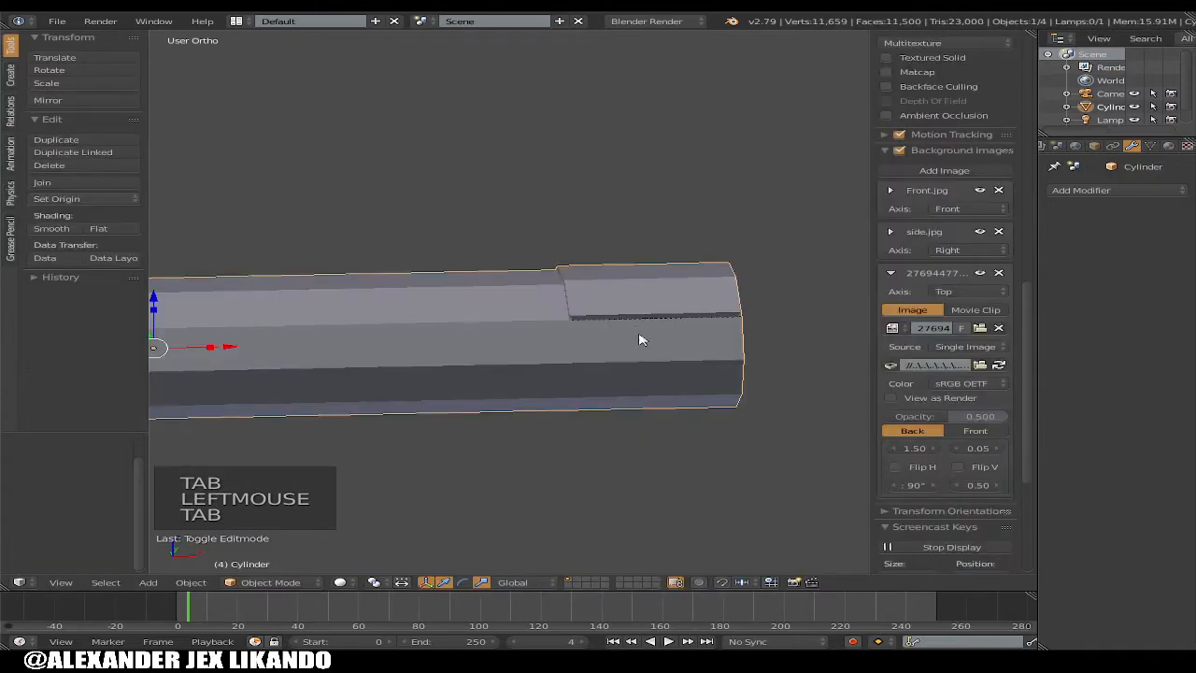
{"action": "middle_click_drag", "start_coordinate": [640, 339], "coordinate": [734, 321]}
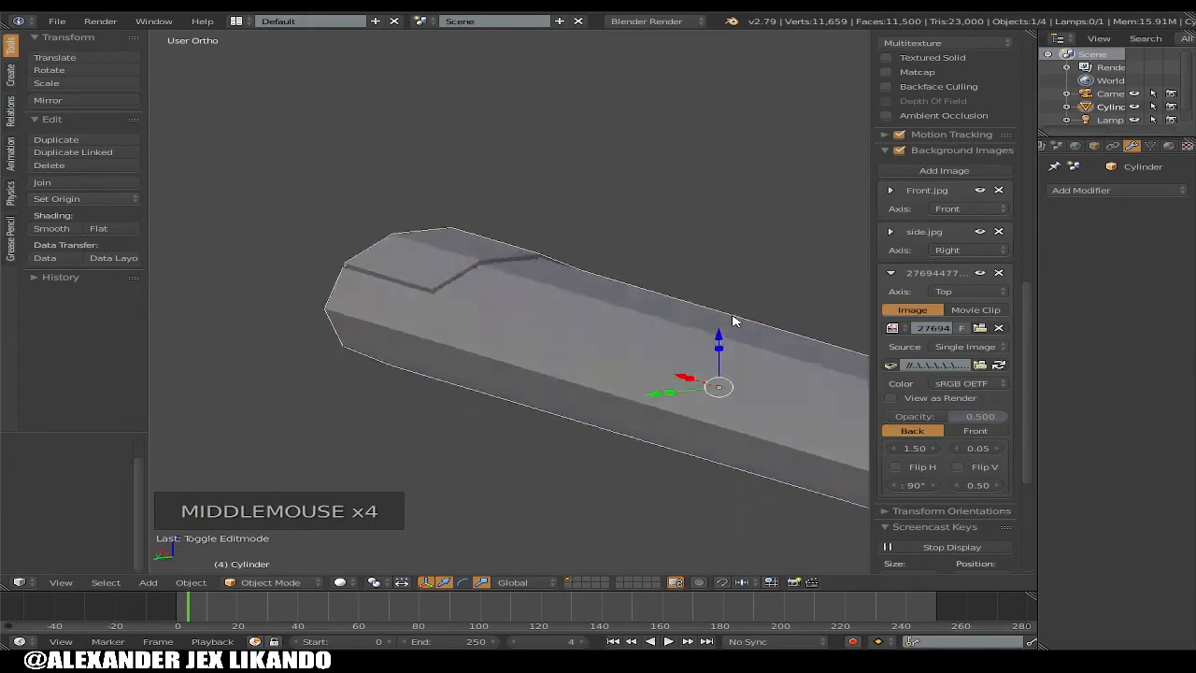
Fine-tune the nail faces' height along Z by about 0.0005 and -0.0007, checking the shape in Object Mode
{"action": "key", "text": "Tab"}
{"action": "left_click", "coordinate": [505, 214]}
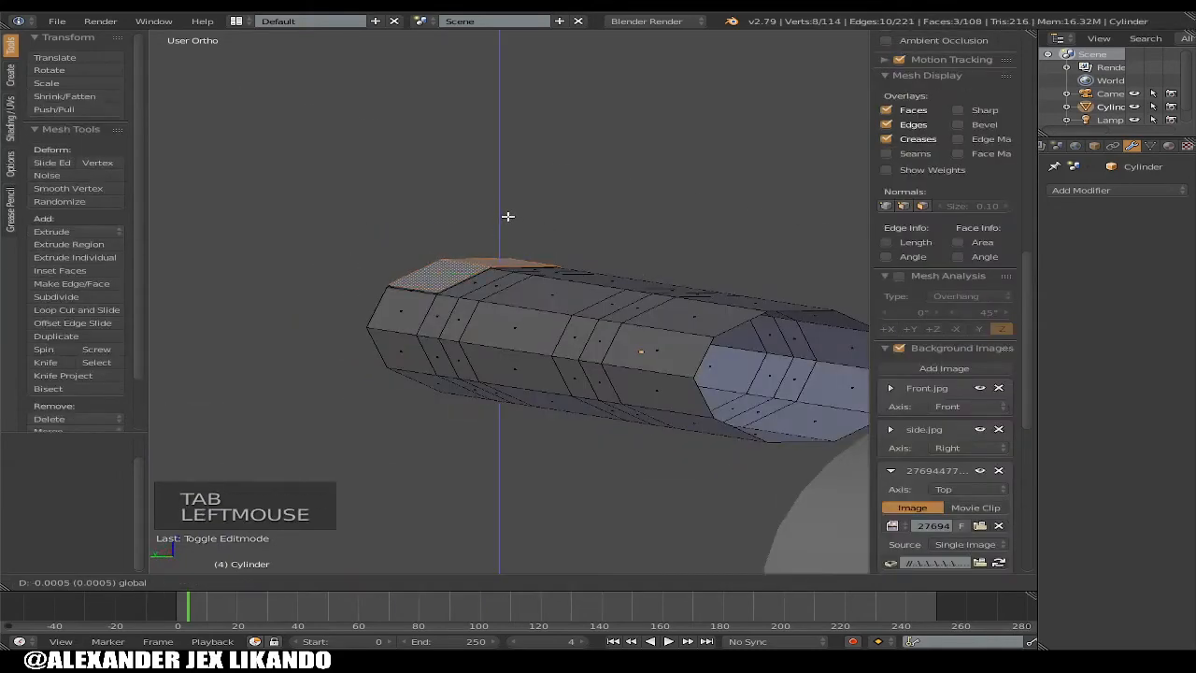
{"action": "middle_click_drag", "start_coordinate": [534, 309], "coordinate": [399, 352]}
{"action": "key", "text": "Tab"}
{"action": "middle_click", "coordinate": [400, 351]}
{"action": "key", "text": "Tab"}
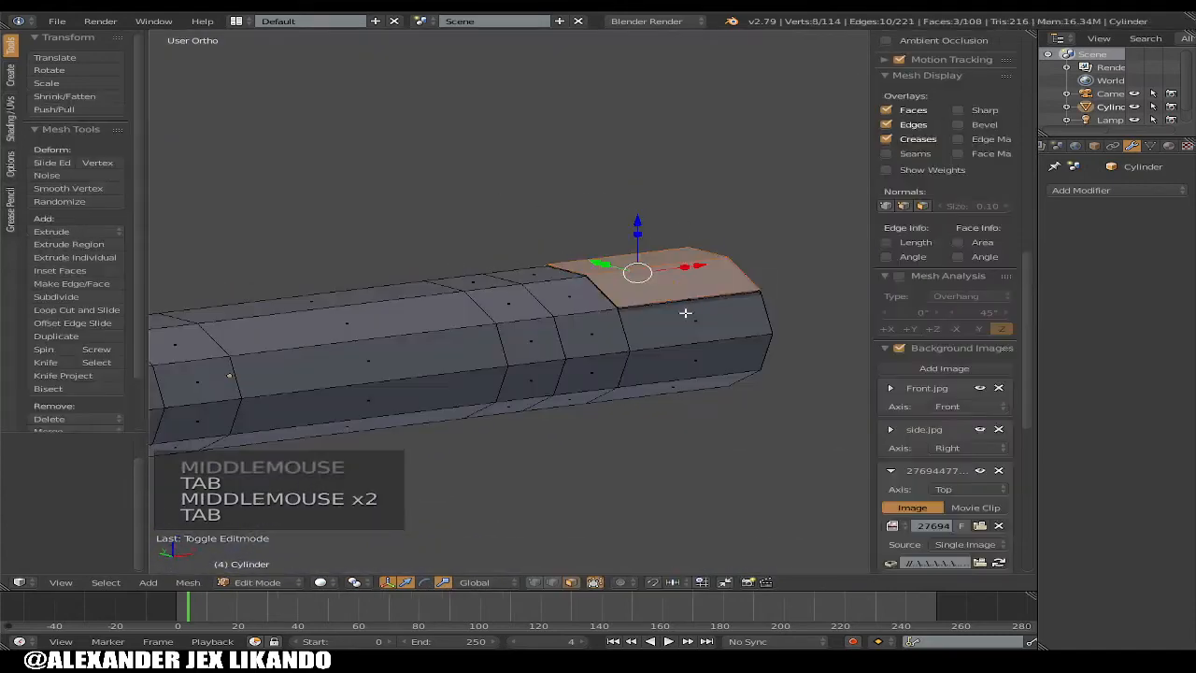
{"action": "left_click_drag", "start_coordinate": [644, 226], "coordinate": [648, 221]}
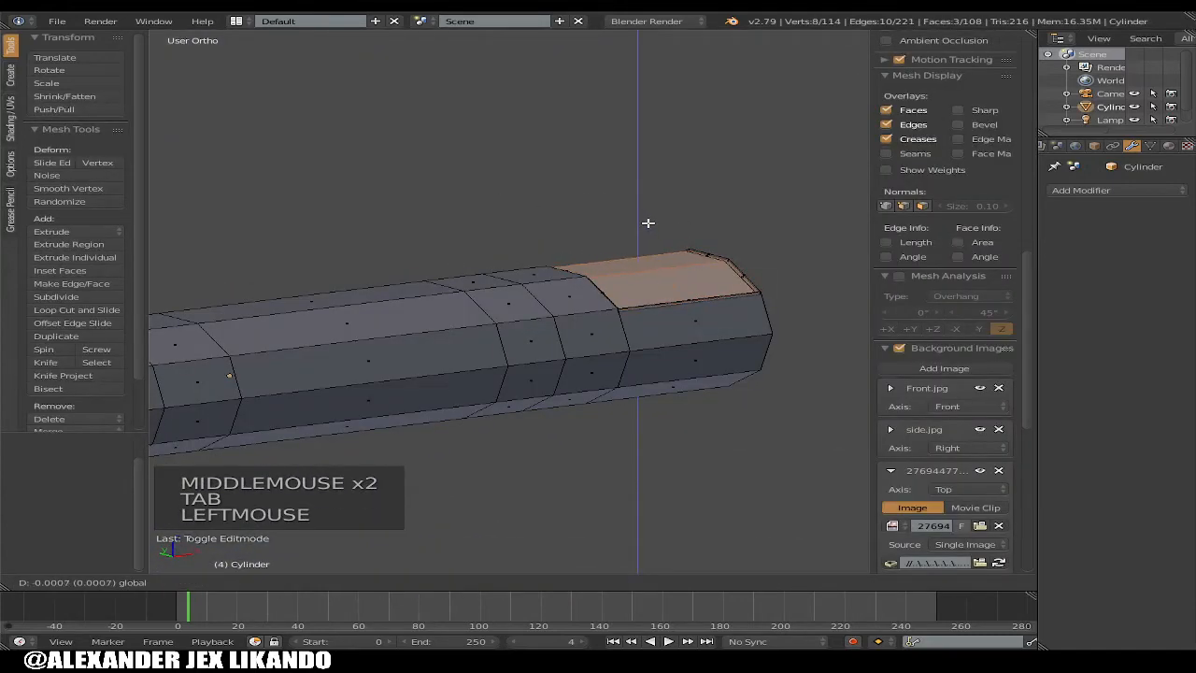
{"action": "key", "text": "Tab"}
{"action": "middle_click_drag", "start_coordinate": [648, 222], "coordinate": [547, 406]}
{"action": "key", "text": "Tab"}
{"action": "scroll", "coordinate": [571, 342], "scroll_direction": "down", "scroll_amount": 2}
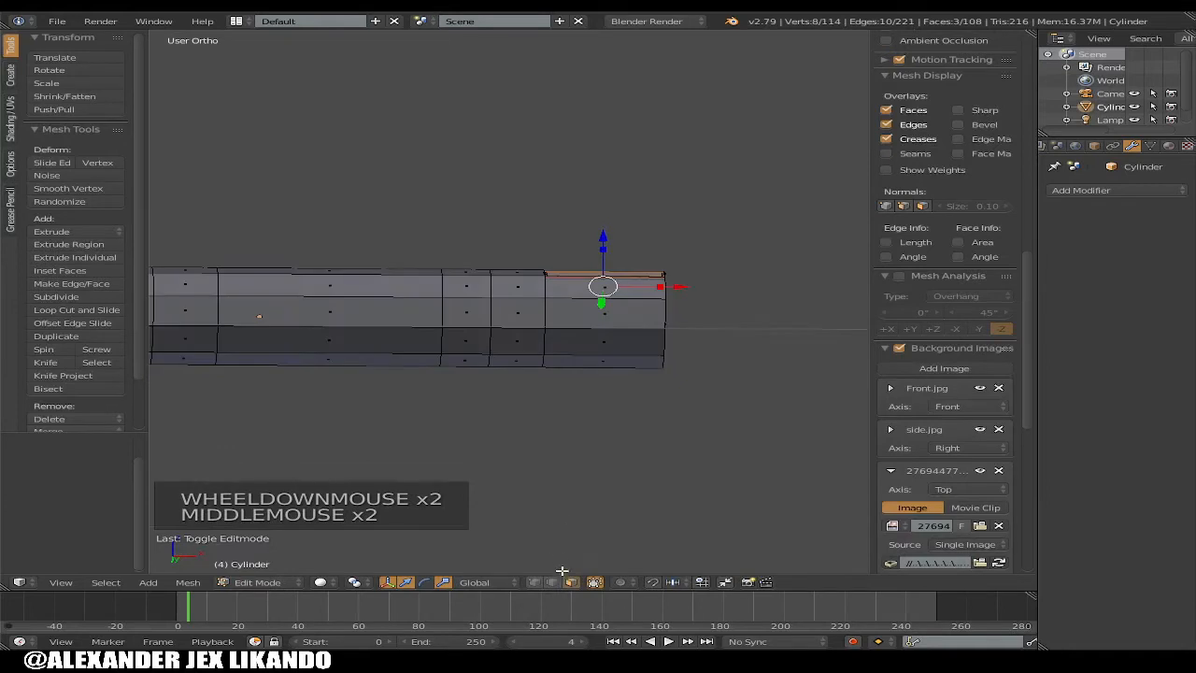
In edge selection, select the three underside edges of the middle loop at the fingertip joint and raise them 0.002 along Z
{"action": "left_click", "coordinate": [563, 419]}
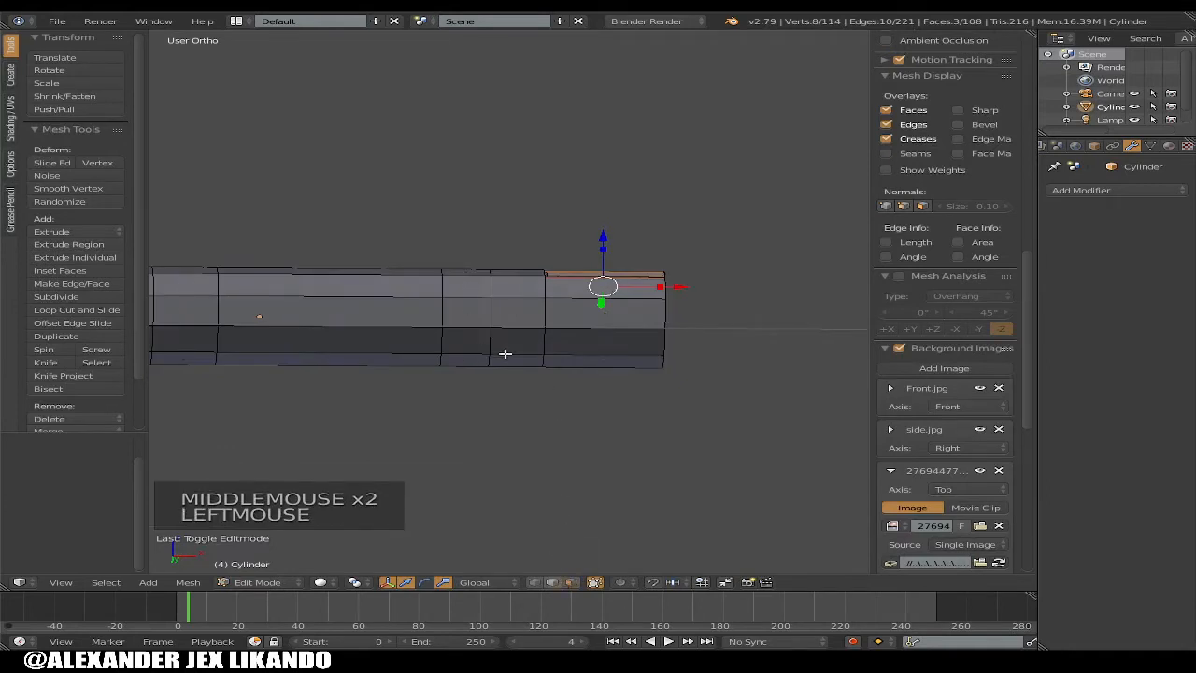
{"action": "middle_click_drag", "start_coordinate": [505, 353], "coordinate": [542, 417]}
{"action": "middle_click_drag", "start_coordinate": [633, 394], "coordinate": [513, 354]}
{"action": "right_click", "coordinate": [463, 346]}
{"action": "right_click", "coordinate": [482, 365], "text": "shift"}
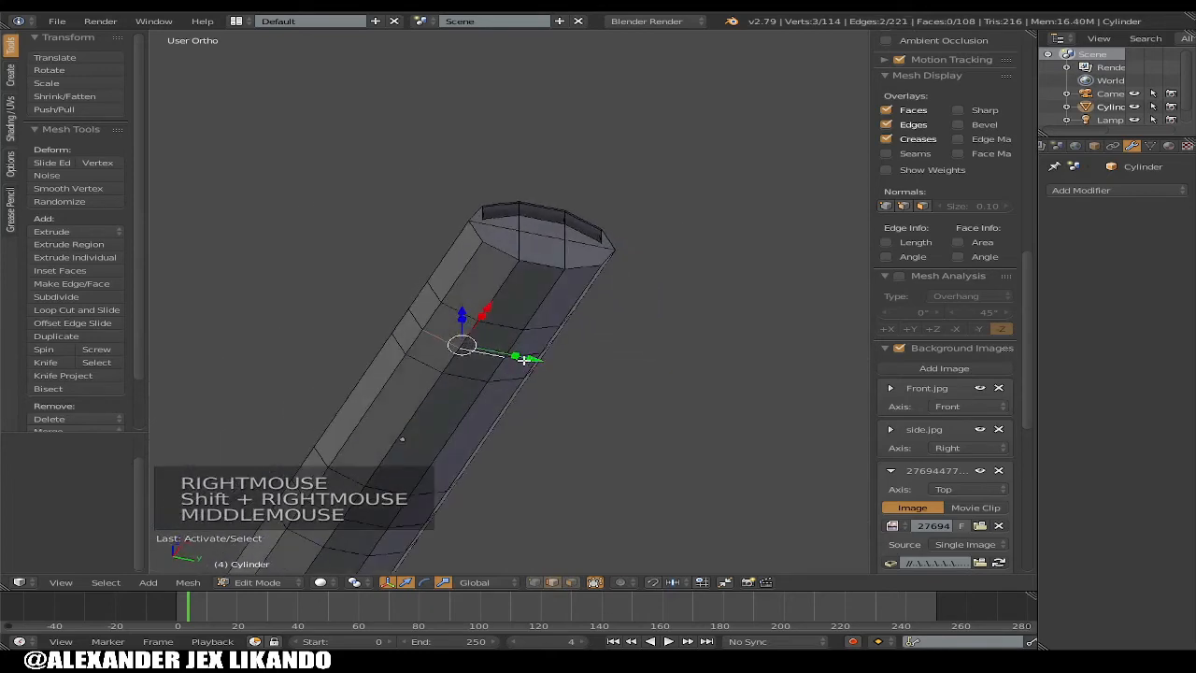
{"action": "right_click", "coordinate": [525, 357], "text": "shift"}
{"action": "middle_click_drag", "start_coordinate": [467, 387], "coordinate": [661, 506]}
{"action": "left_click_drag", "start_coordinate": [488, 316], "coordinate": [486, 301]}
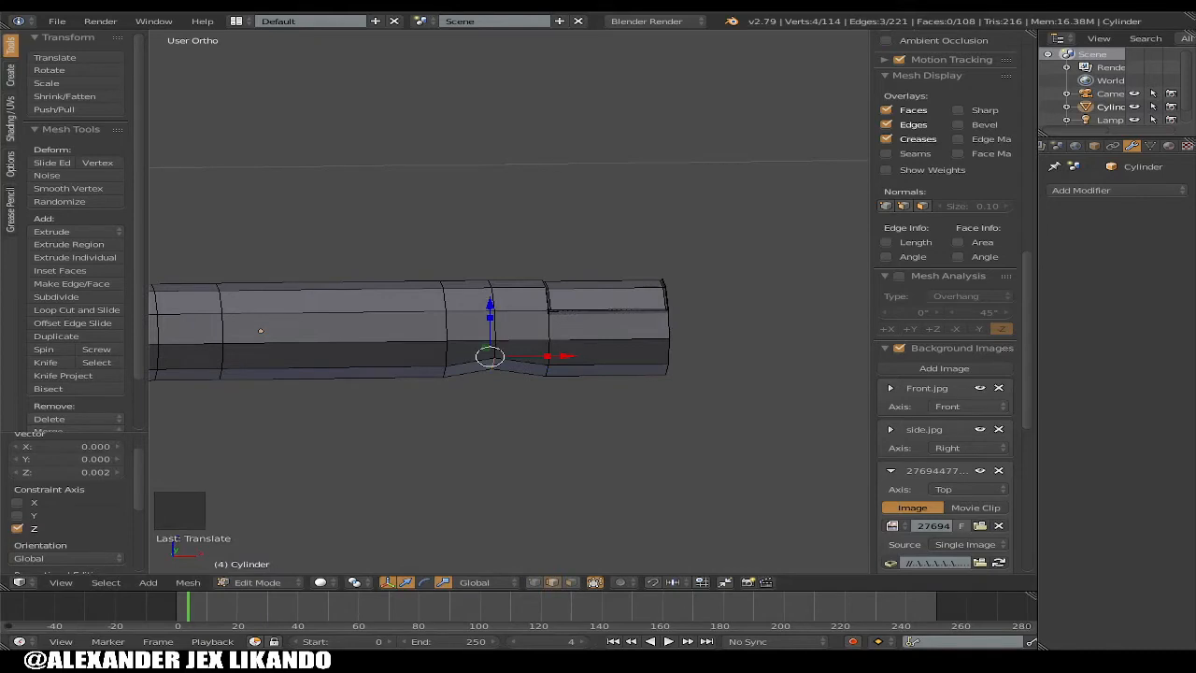
Select the three underside edges of the middle loop at the finger's other joint and raise them 0.003 along Z
{"action": "scroll", "coordinate": [509, 302], "scroll_direction": "down", "scroll_amount": 3}
{"action": "middle_click_drag", "start_coordinate": [509, 327], "coordinate": [524, 291]}
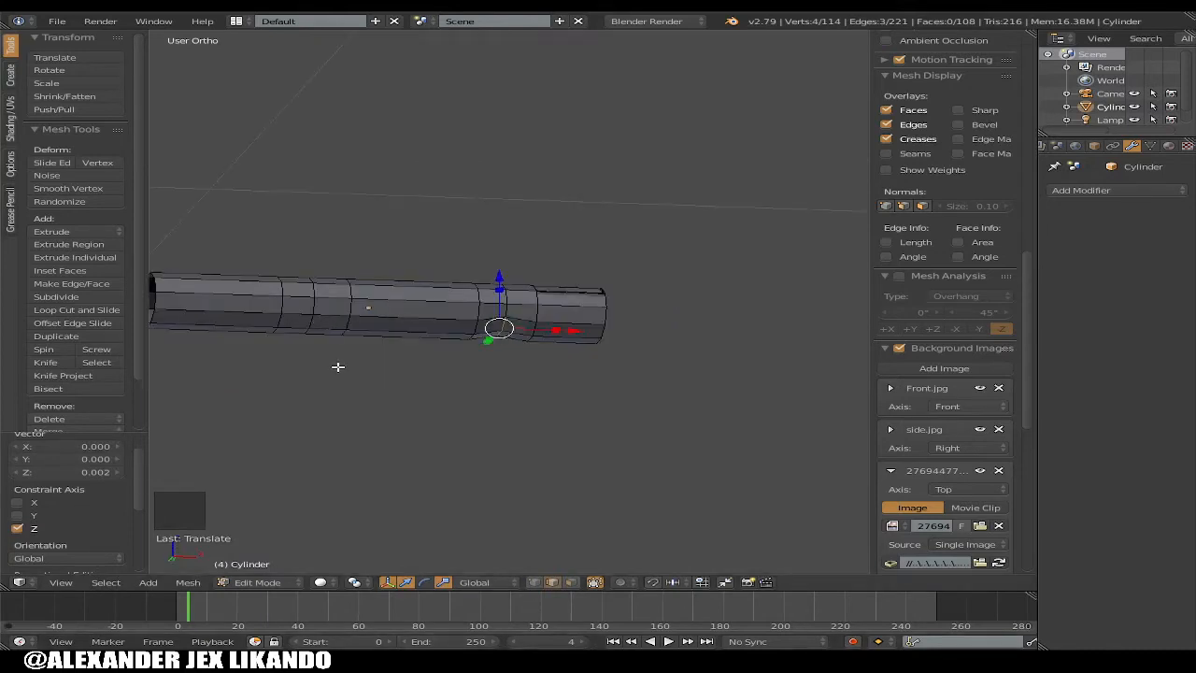
{"action": "middle_click_drag", "start_coordinate": [341, 364], "coordinate": [278, 364]}
{"action": "scroll", "coordinate": [291, 360], "scroll_direction": "up", "scroll_amount": 1}
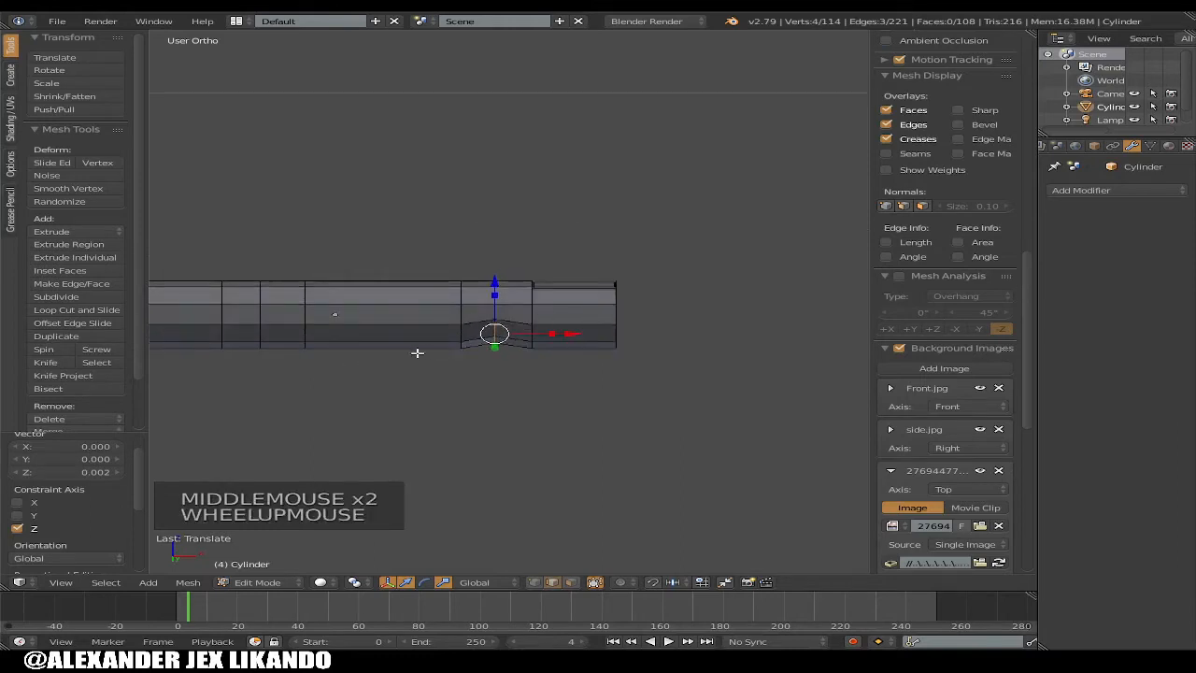
{"action": "middle_click_drag", "start_coordinate": [435, 361], "coordinate": [483, 295], "text": "shift"}
{"action": "right_click", "coordinate": [440, 323]}
{"action": "right_click", "coordinate": [440, 331], "text": "shift"}
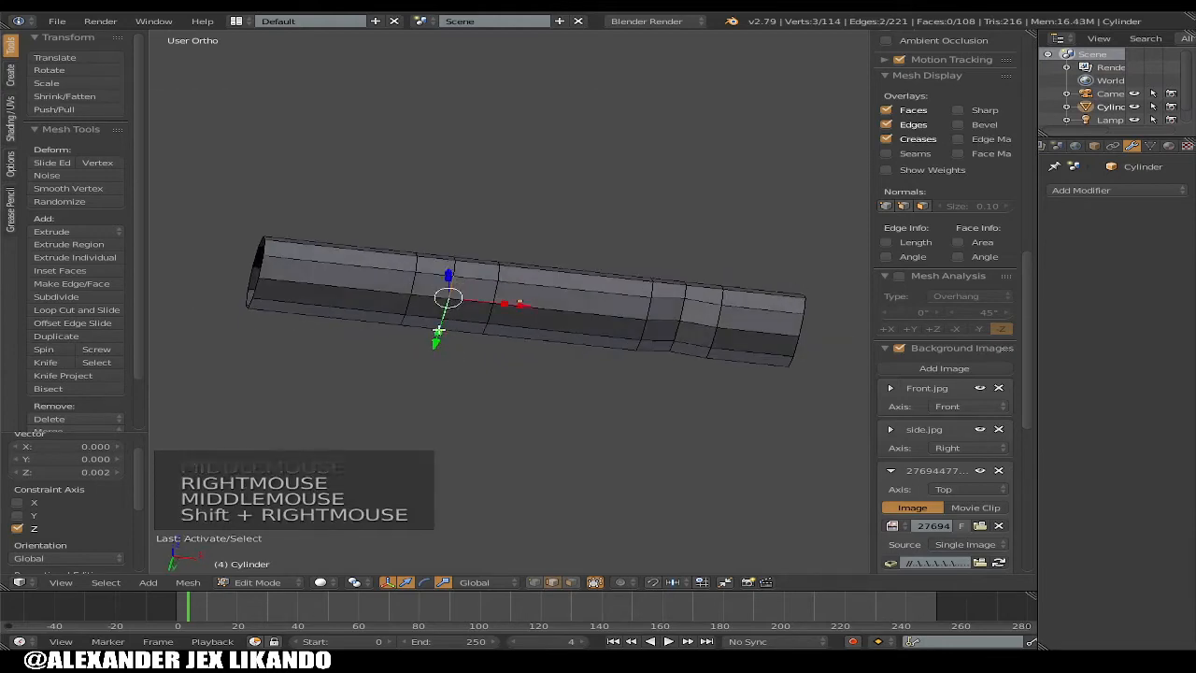
{"action": "right_click", "coordinate": [439, 330], "text": "shift"}
{"action": "right_click", "coordinate": [428, 330], "text": "shift"}
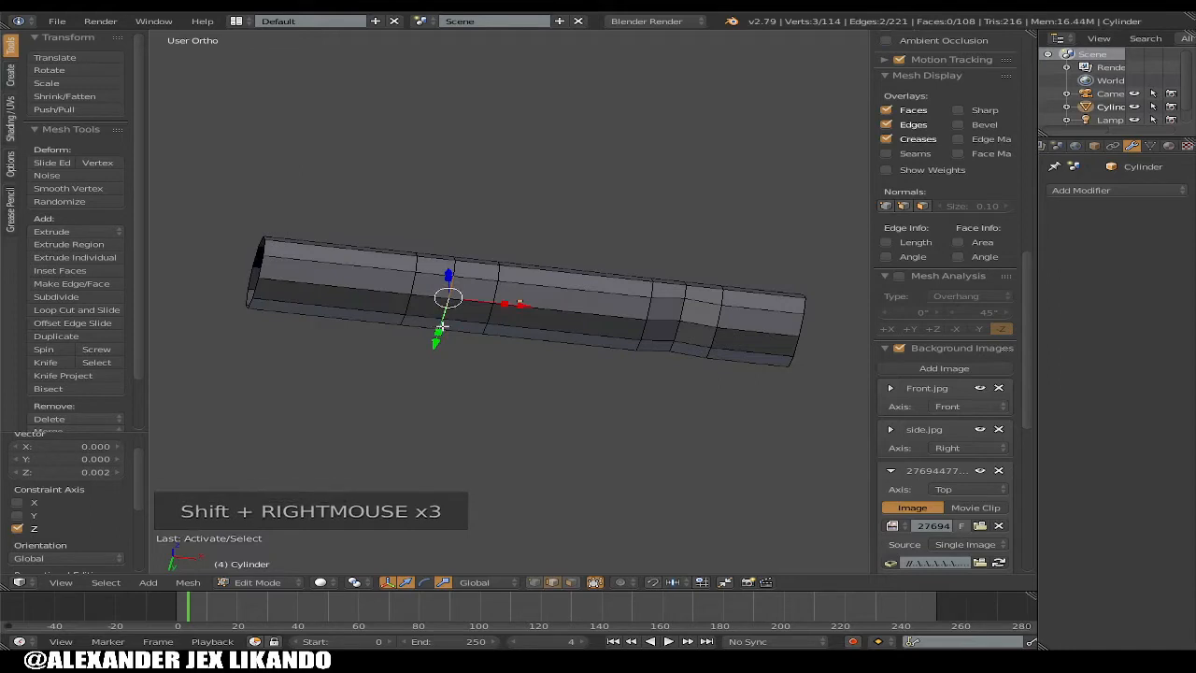
{"action": "right_click", "coordinate": [456, 316], "text": "shift"}
{"action": "right_click", "coordinate": [457, 334], "text": "shift"}
{"action": "right_click", "coordinate": [443, 334], "text": "shift"}
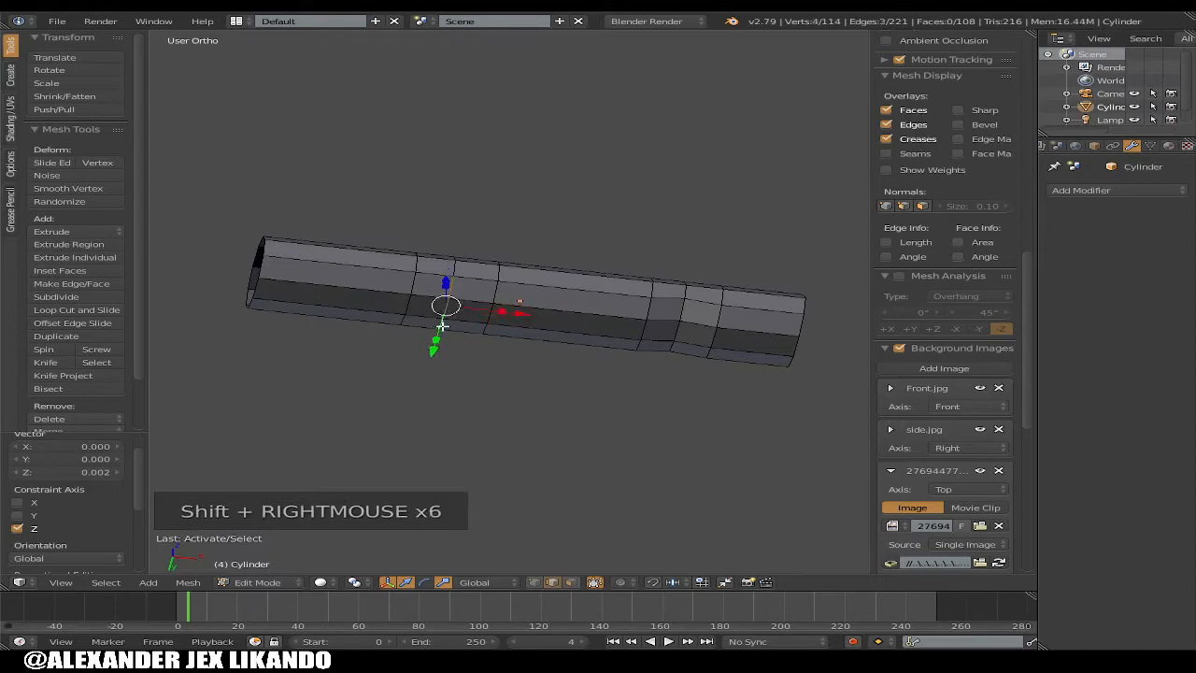
{"action": "middle_click_drag", "start_coordinate": [444, 334], "coordinate": [445, 299]}
{"action": "left_click_drag", "start_coordinate": [448, 283], "coordinate": [444, 275]}
{"action": "middle_click_drag", "start_coordinate": [537, 317], "coordinate": [520, 331]}
{"action": "middle_click_drag", "start_coordinate": [483, 328], "coordinate": [436, 338]}
Add a Subdivision Surface modifier to the finger with View subdivisions at 2 and Optimal Display enabled
{"action": "left_click", "coordinate": [1089, 192]}
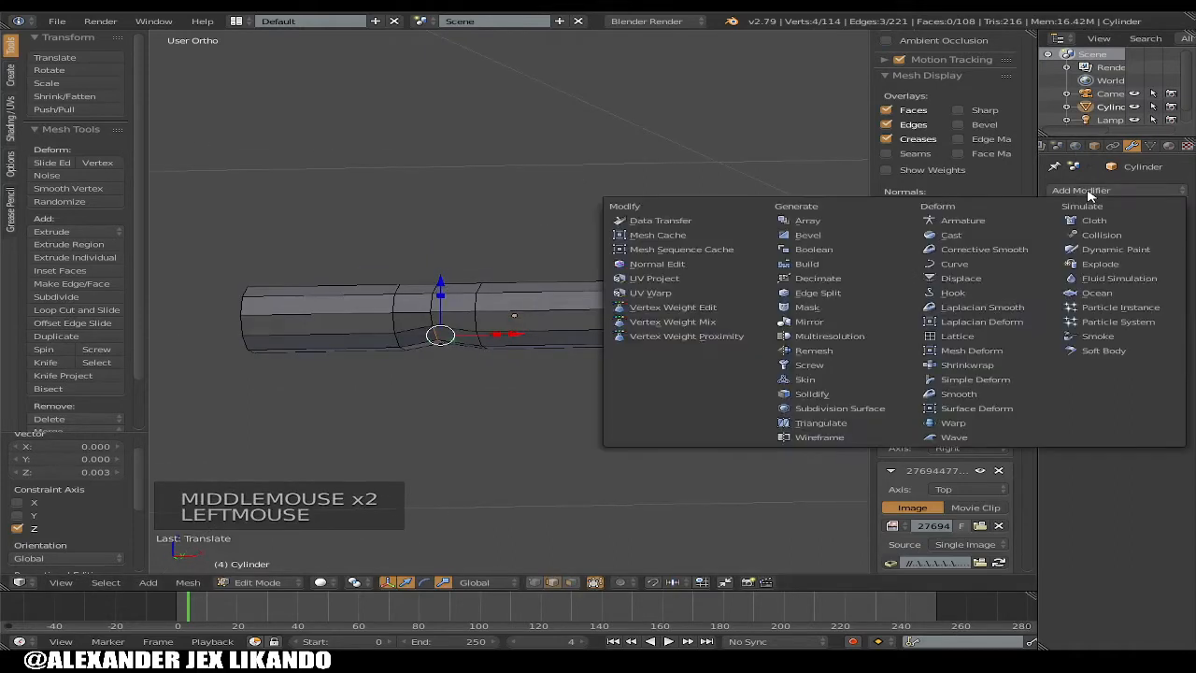
{"action": "left_click", "coordinate": [858, 407]}
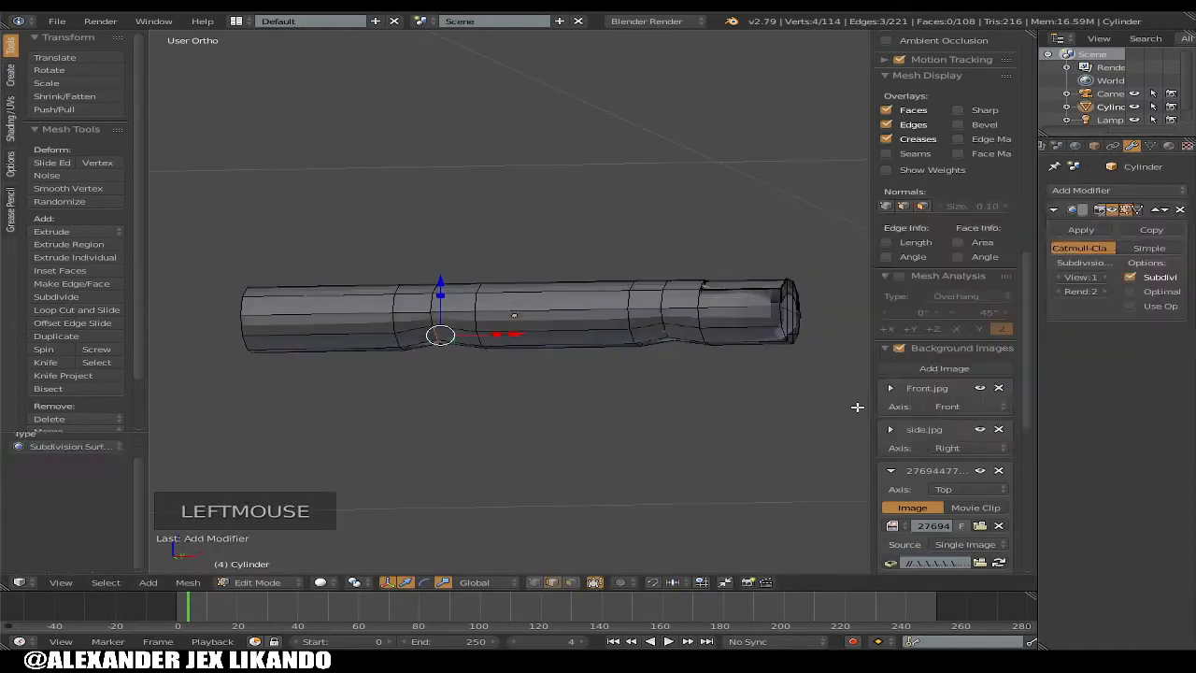
{"action": "left_click", "coordinate": [1109, 294]}
{"action": "left_click", "coordinate": [1059, 292]}
{"action": "left_click", "coordinate": [1106, 277]}
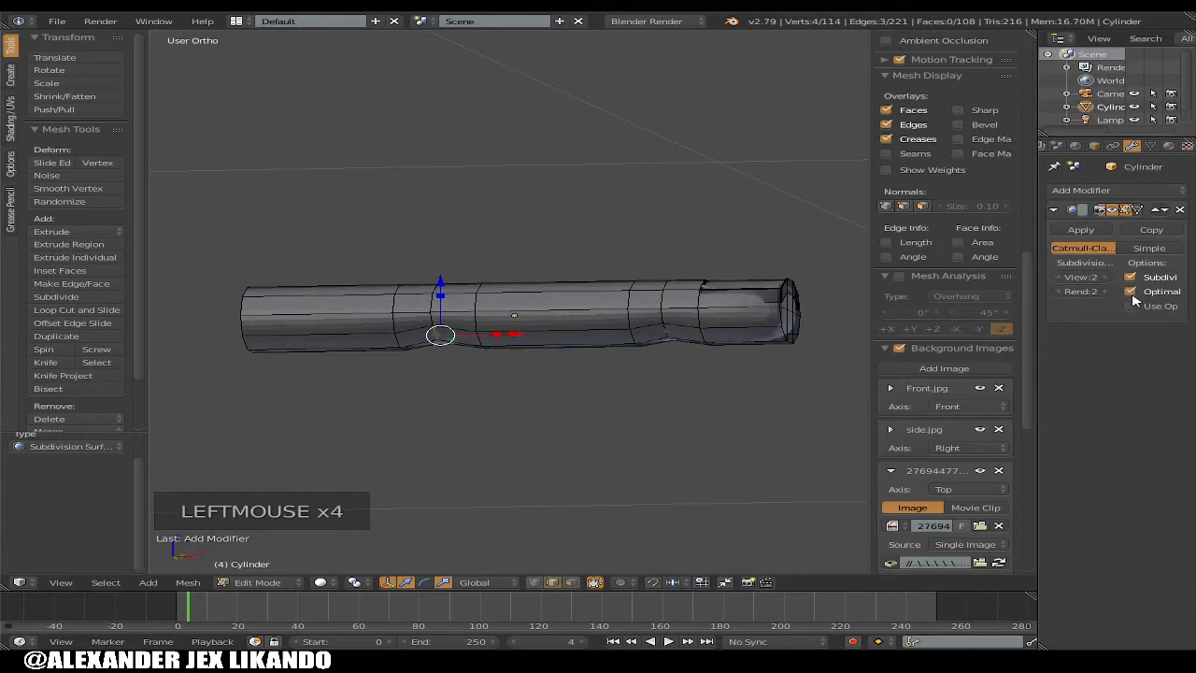
{"action": "left_click", "coordinate": [1132, 306]}
{"action": "left_click", "coordinate": [1133, 307]}
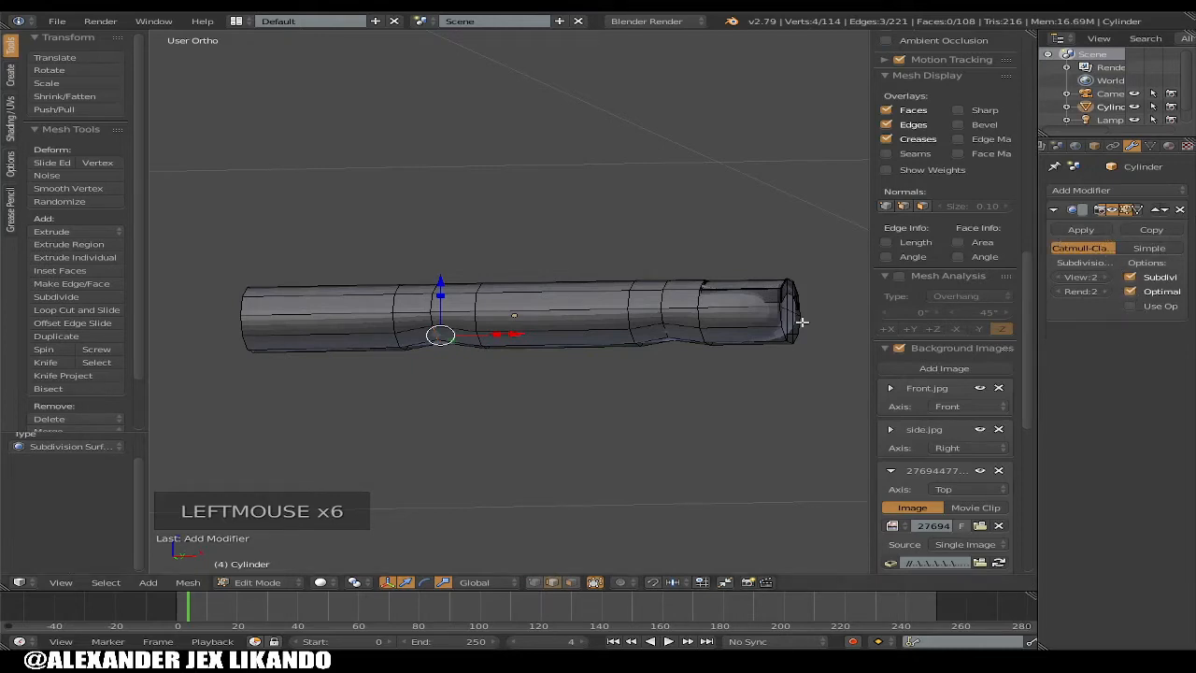
Apply smooth shading to the finger in Object Mode and inspect the fingertip
{"action": "middle_click_drag", "start_coordinate": [703, 334], "coordinate": [694, 382]}
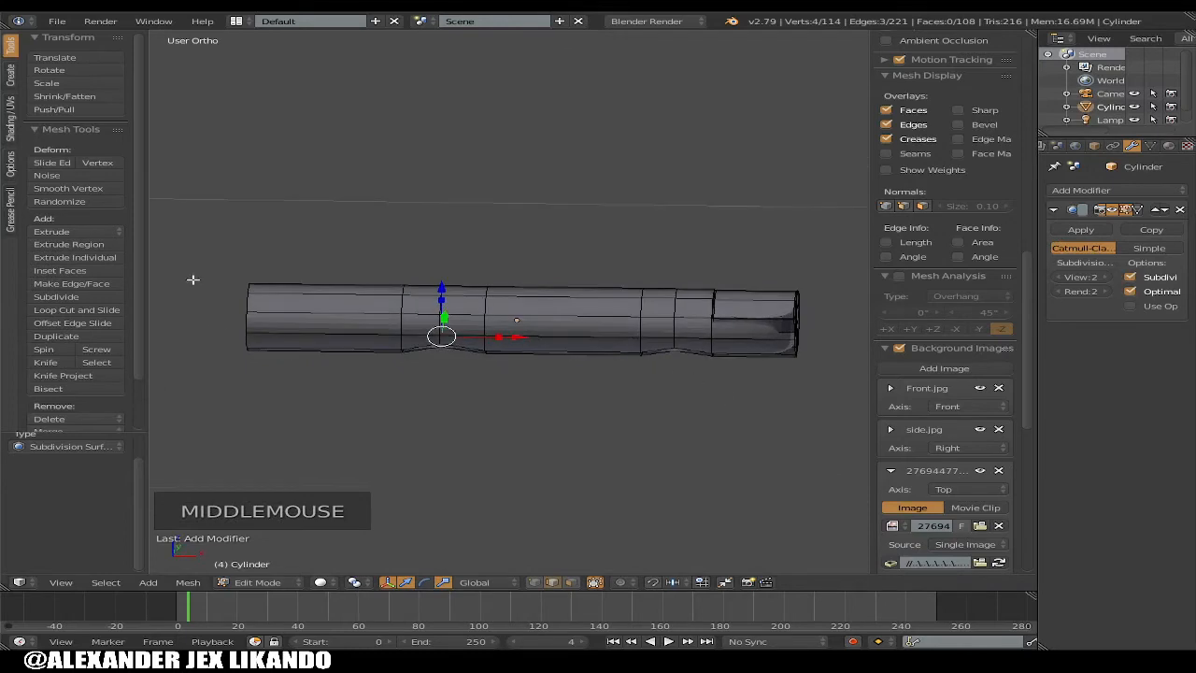
{"action": "scroll", "coordinate": [79, 156], "scroll_direction": "up", "scroll_amount": 8}
{"action": "scroll", "coordinate": [82, 271], "scroll_direction": "down", "scroll_amount": 10}
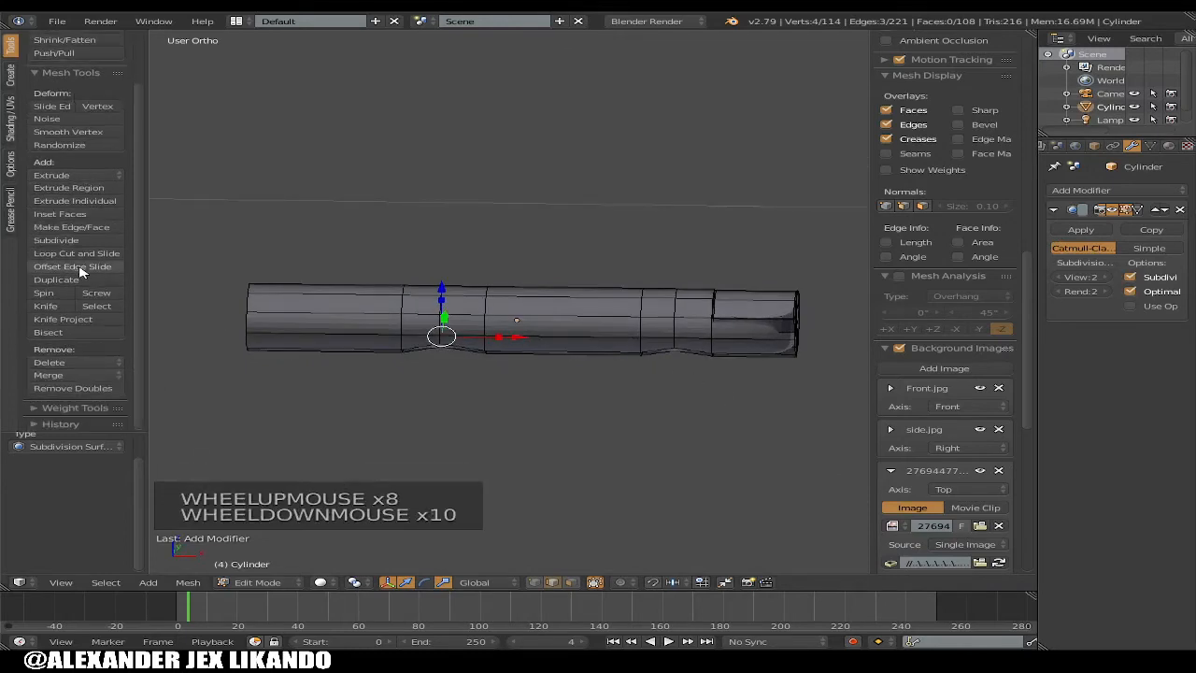
{"action": "key", "text": "Tab"}
{"action": "key", "text": "Tab"}
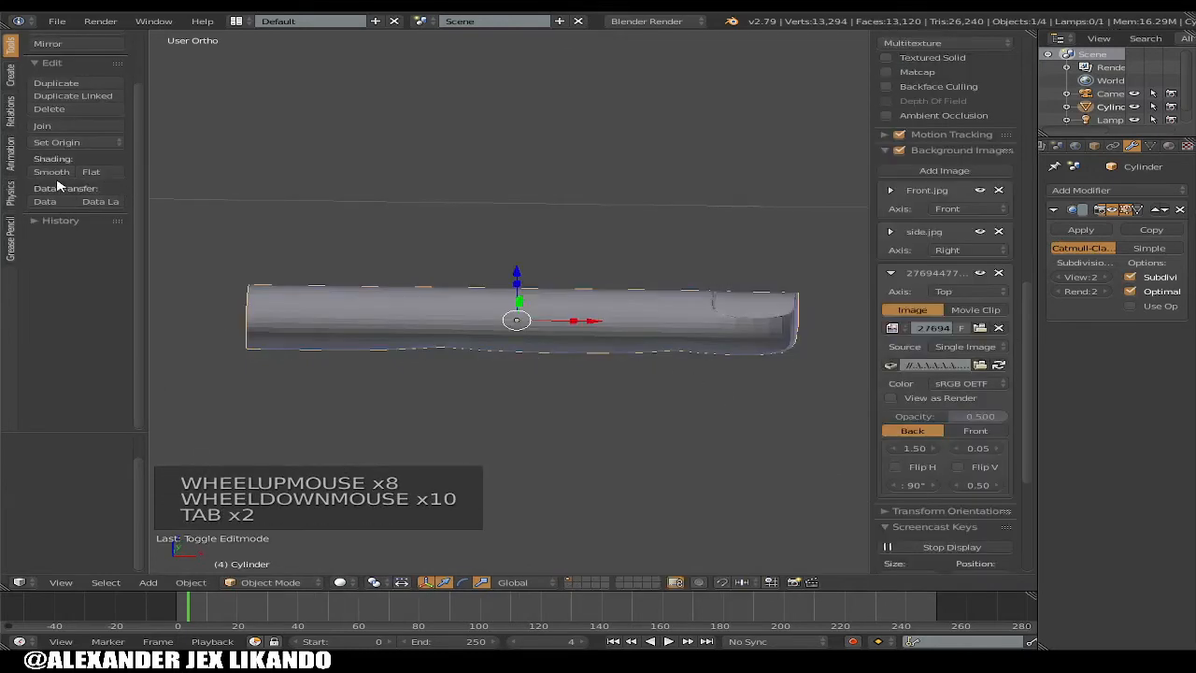
{"action": "left_click", "coordinate": [52, 172]}
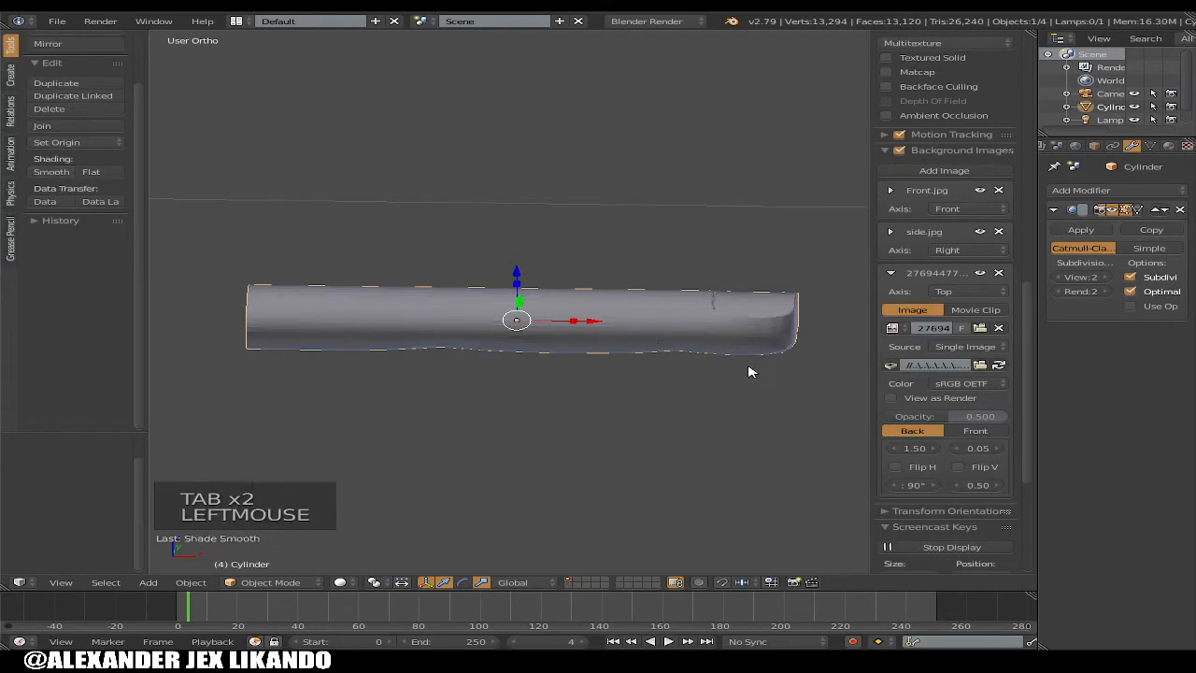
{"action": "middle_click", "coordinate": [707, 365]}
{"action": "middle_click_drag", "start_coordinate": [707, 366], "coordinate": [716, 336]}
In vertex selection, select the two centre vertices on the fingertip cap, pull them outward, and check the tip in Object Mode
{"action": "key", "text": "Tab"}
{"action": "scroll", "coordinate": [716, 339], "scroll_direction": "up", "scroll_amount": 1}
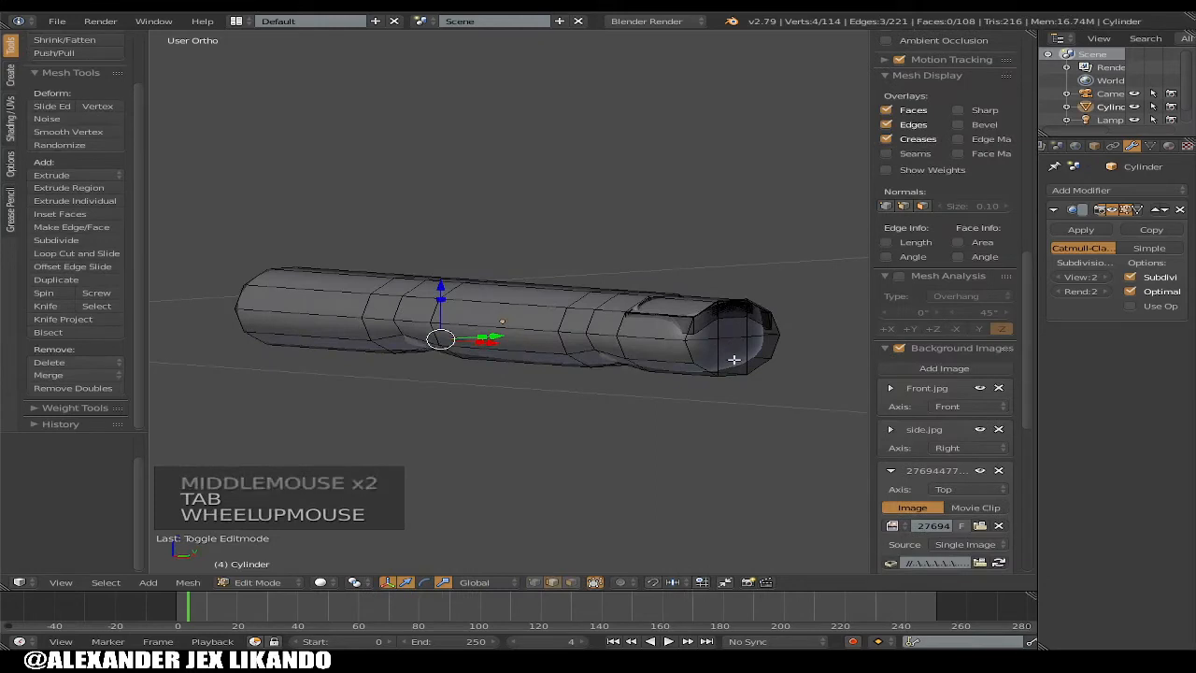
{"action": "left_click", "coordinate": [542, 583]}
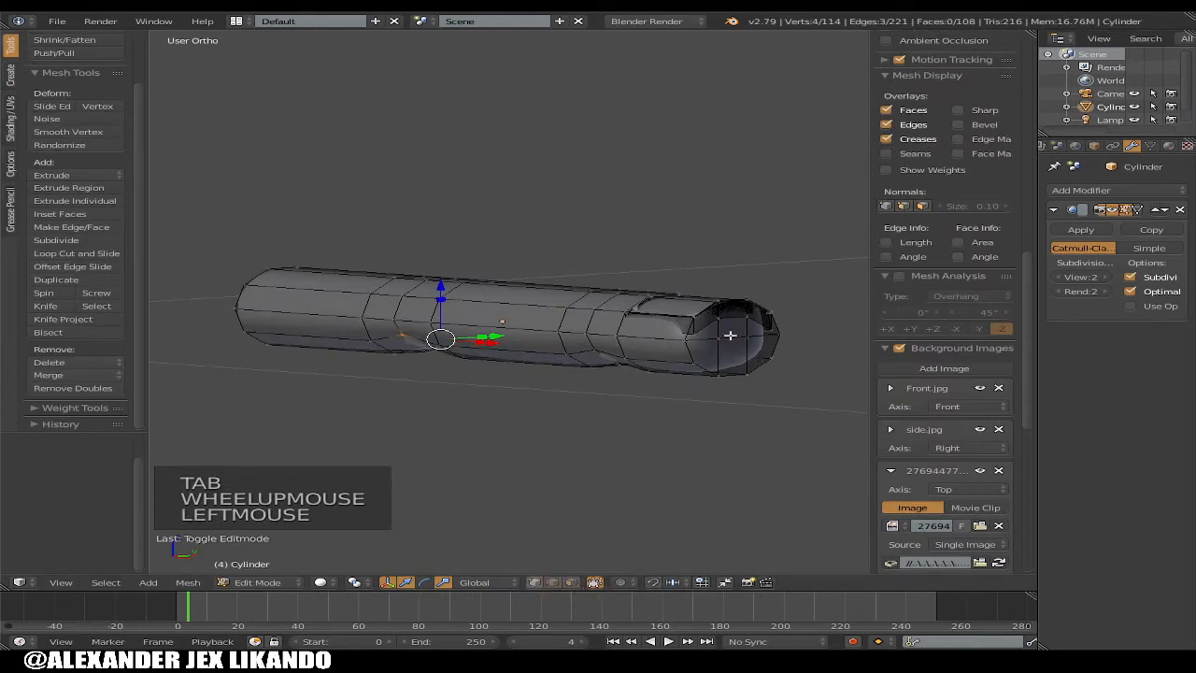
{"action": "right_click", "coordinate": [731, 335]}
{"action": "right_click", "coordinate": [767, 340], "text": "shift"}
{"action": "left_click_drag", "start_coordinate": [779, 343], "coordinate": [799, 350]}
{"action": "key", "text": "Tab"}
{"action": "mouse_move", "coordinate": [704, 348]}
{"action": "middle_mouse_down"}
{"action": "mouse_move", "coordinate": [764, 371]}
{"action": "mouse_move", "coordinate": [795, 476]}
{"action": "mouse_move", "coordinate": [835, 459]}
{"action": "mouse_move", "coordinate": [819, 372]}
{"action": "mouse_move", "coordinate": [848, 374]}
{"action": "middle_mouse_up"}
{"action": "key", "text": "Tab"}
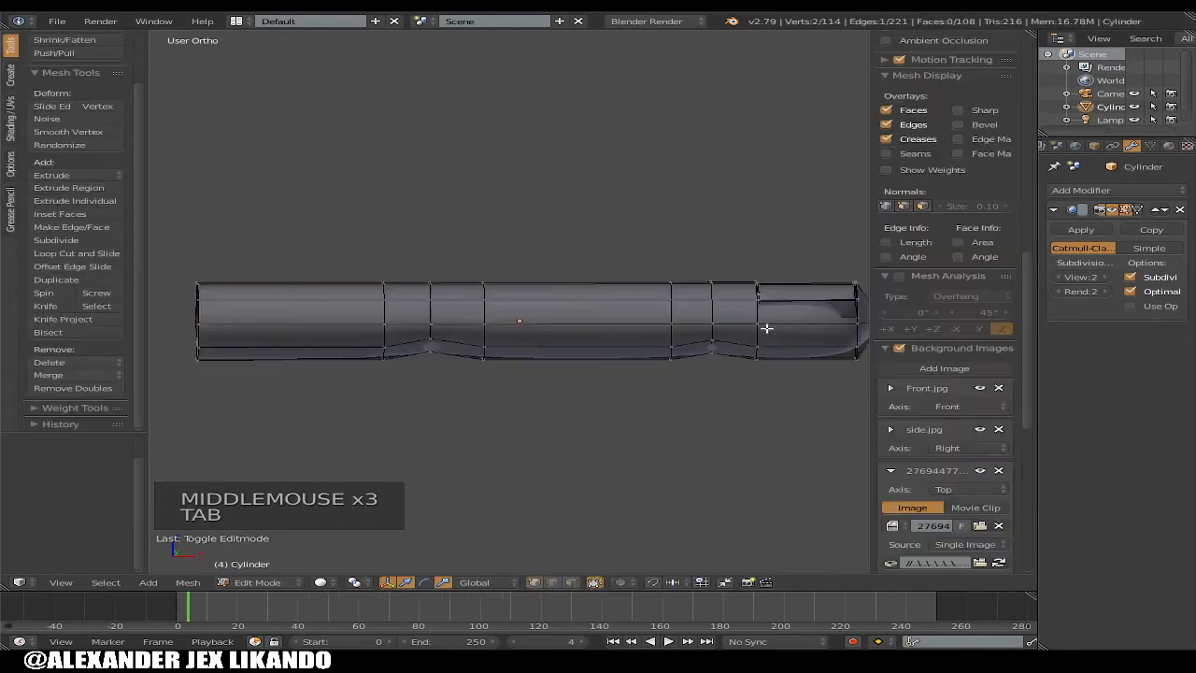
Select the middle loops of both finger joints, raise them slightly along Z, and check the finger's shape in Object Mode
{"action": "right_click", "coordinate": [715, 308], "text": "alt"}
{"action": "right_click", "coordinate": [715, 309], "text": "alt"}
{"action": "right_click", "coordinate": [435, 318], "text": "alt+shift"}
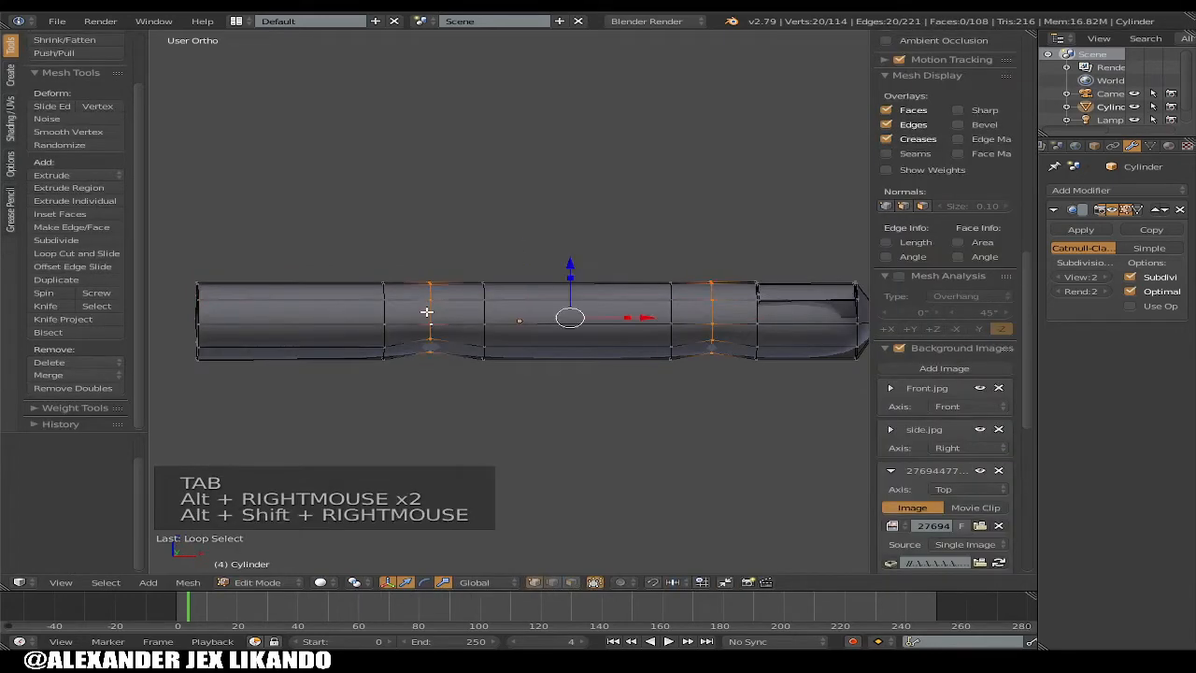
{"action": "left_click_drag", "start_coordinate": [572, 264], "coordinate": [573, 262]}
{"action": "key", "text": "Tab"}
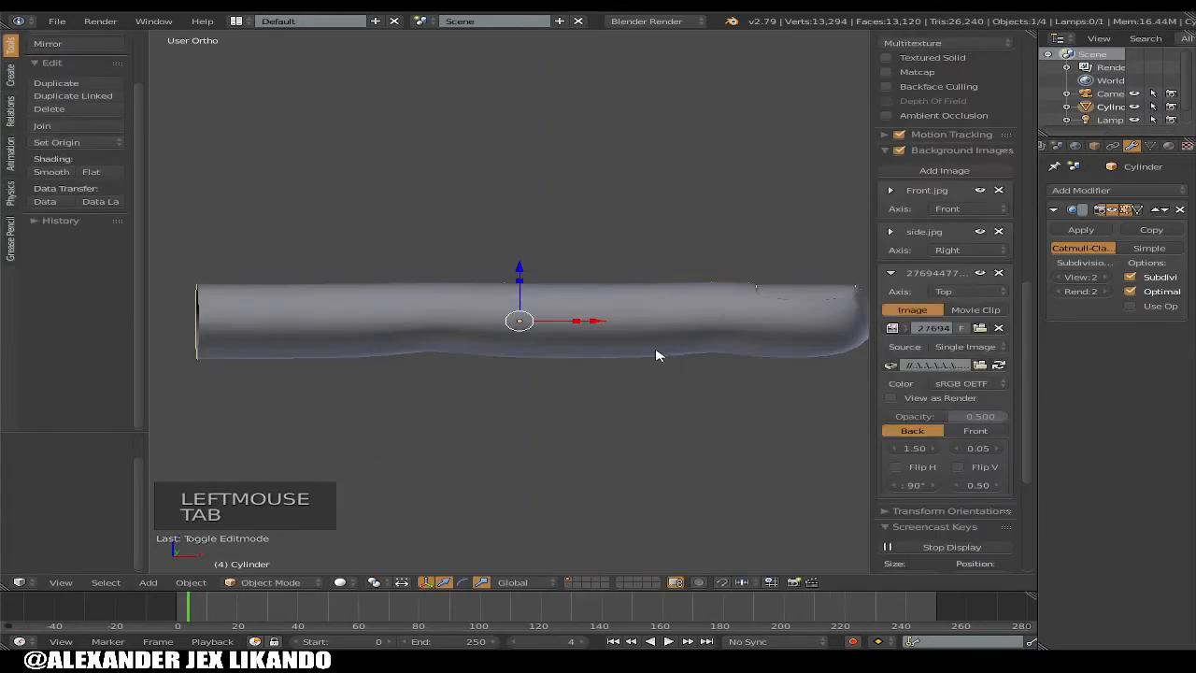
{"action": "middle_click", "coordinate": [713, 404]}
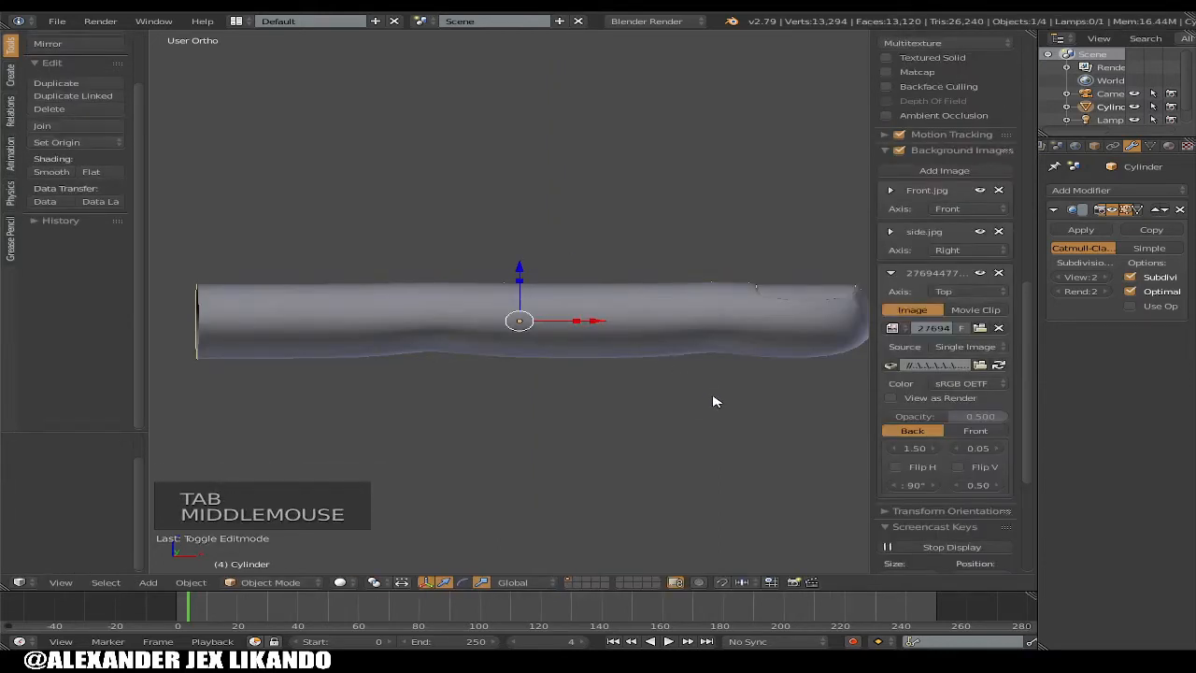
{"action": "middle_click_drag", "start_coordinate": [738, 334], "coordinate": [785, 398]}
{"action": "scroll", "coordinate": [736, 346], "scroll_direction": "up", "scroll_amount": 2}
{"action": "scroll", "coordinate": [686, 323], "scroll_direction": "down", "scroll_amount": 4}
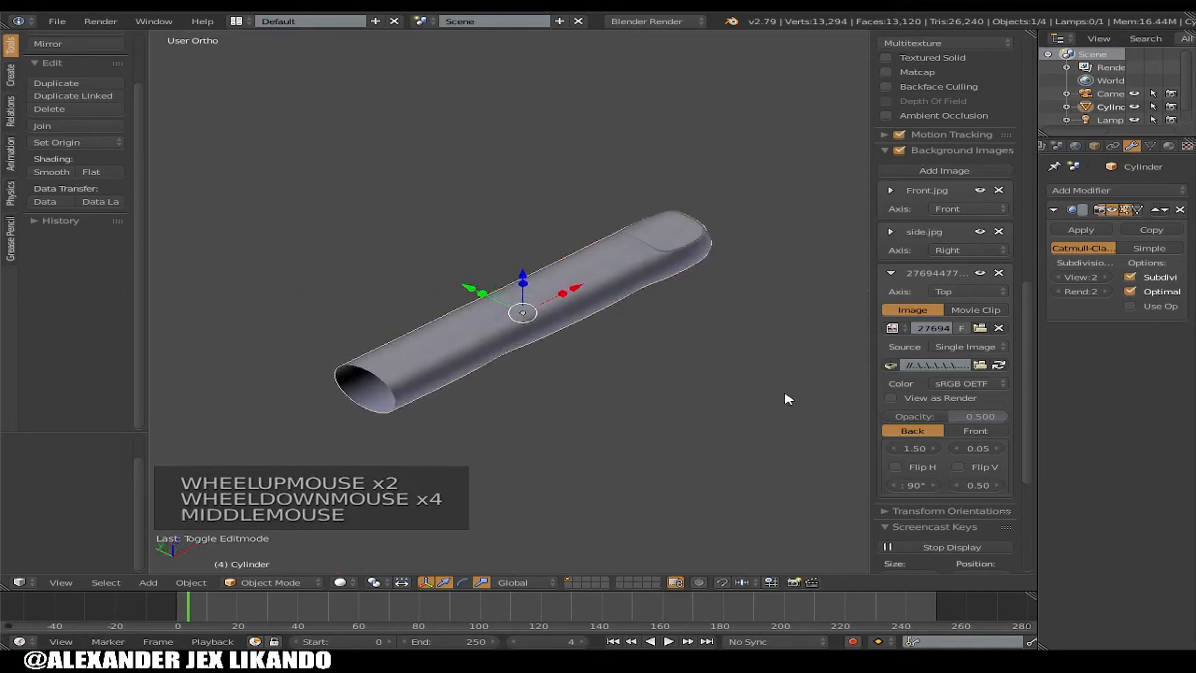
{"action": "mouse_move", "coordinate": [625, 342]}
{"action": "middle_mouse_down"}
{"action": "mouse_move", "coordinate": [646, 402]}
{"action": "mouse_move", "coordinate": [626, 327]}
{"action": "middle_mouse_up"}
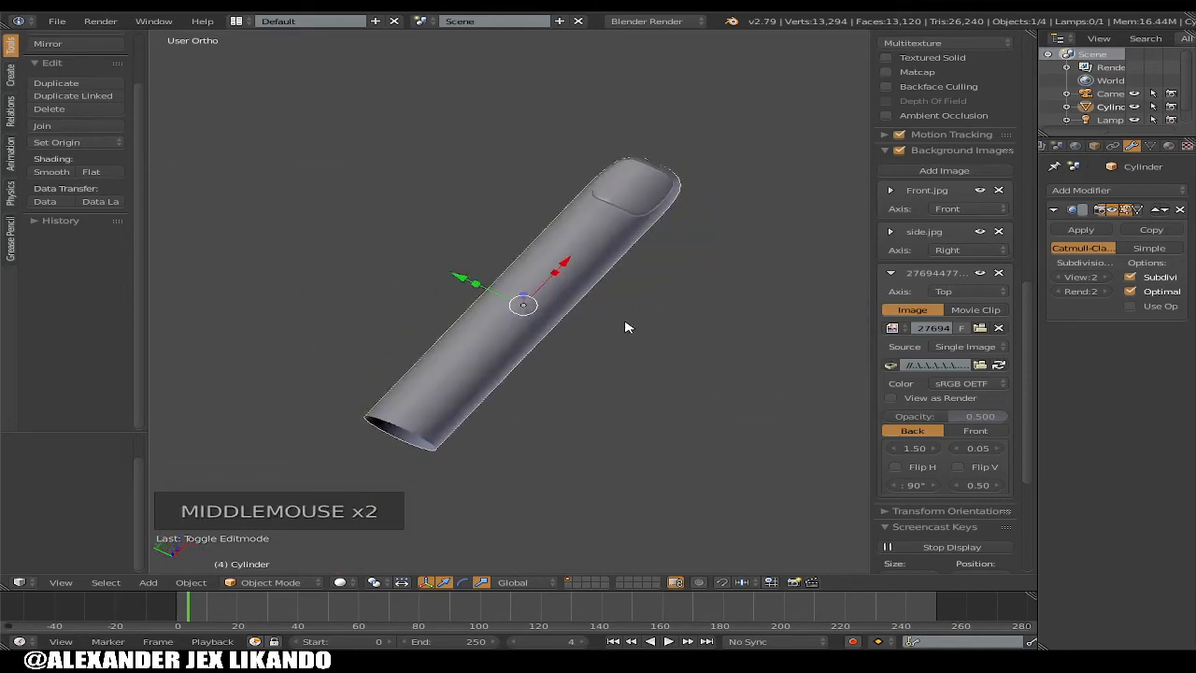
In top view, select the open edge loop at the finger's base and set the pivot point to 3D Cursor
{"action": "key", "text": "KP_7"}
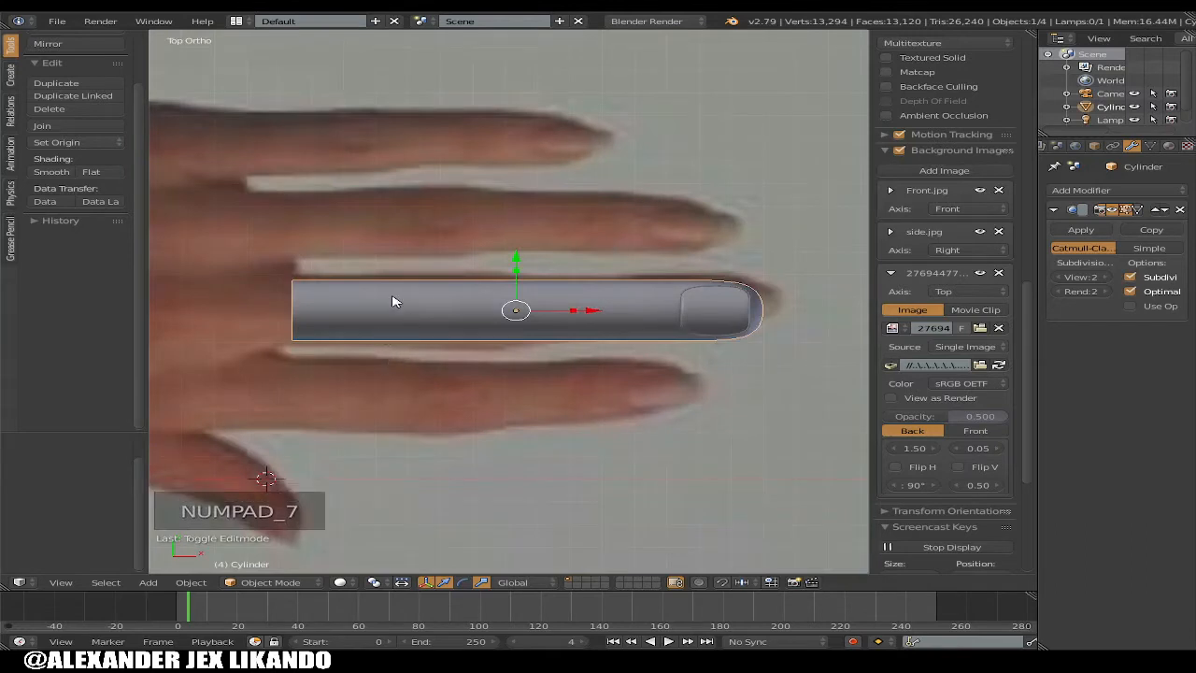
{"action": "key", "text": "Tab"}
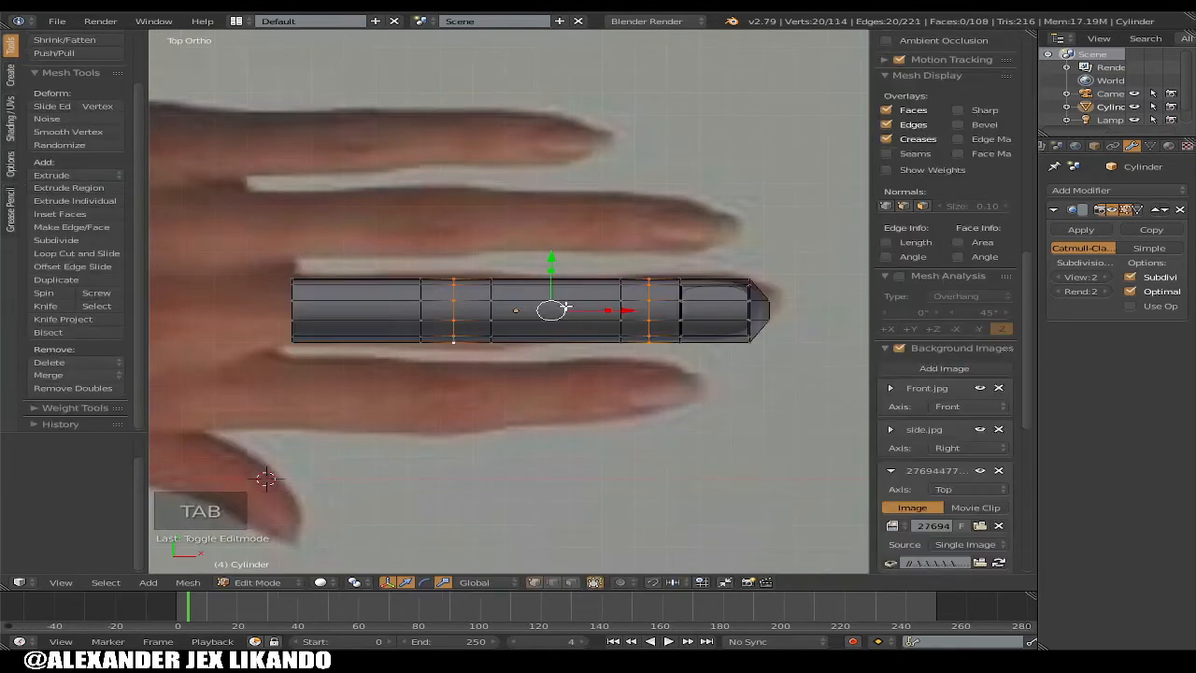
{"action": "right_click", "coordinate": [284, 312], "text": "alt"}
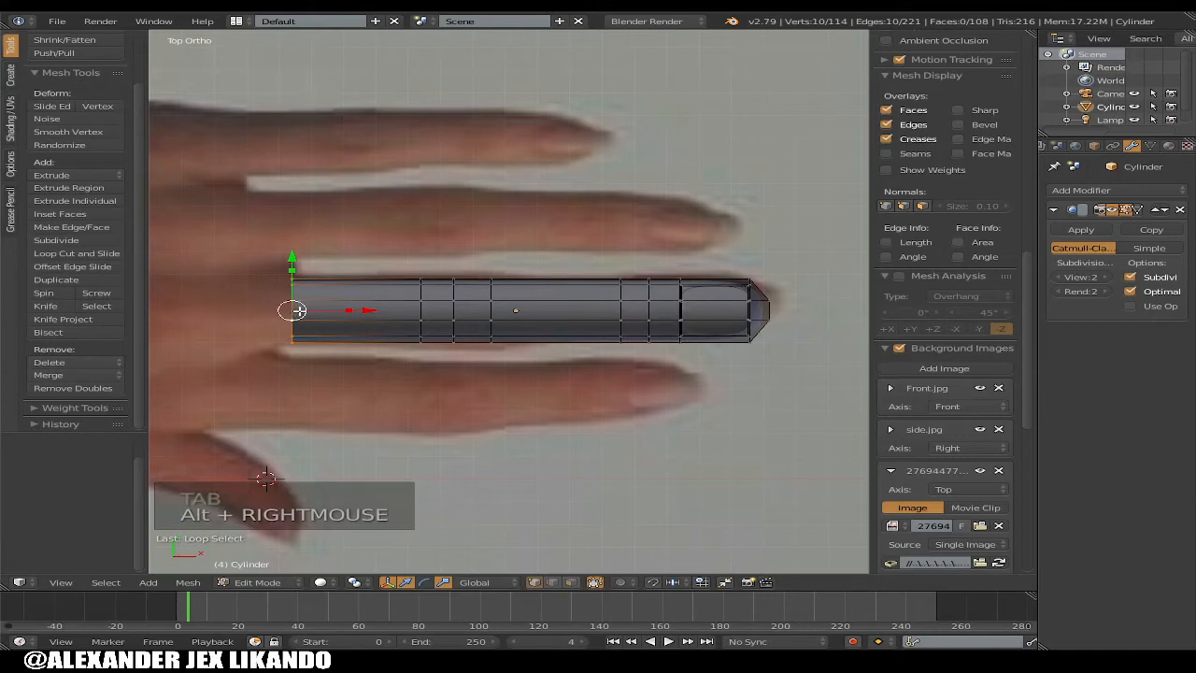
{"action": "right_click", "coordinate": [284, 311], "text": "alt"}
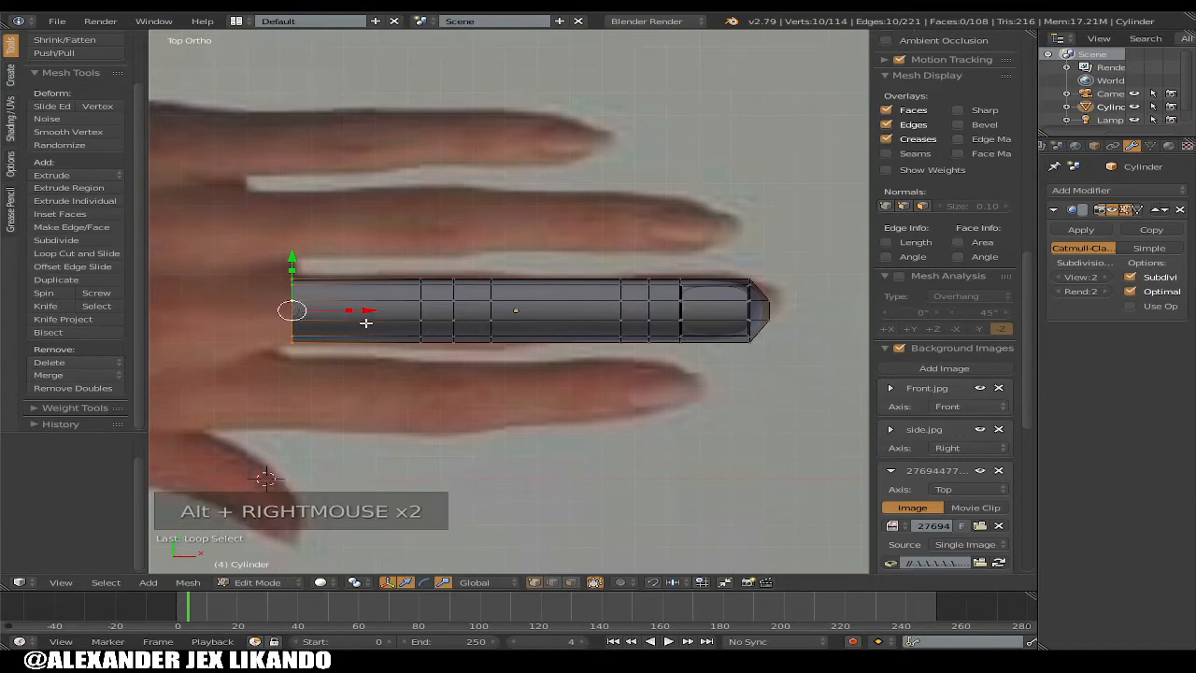
{"action": "left_click", "coordinate": [354, 582]}
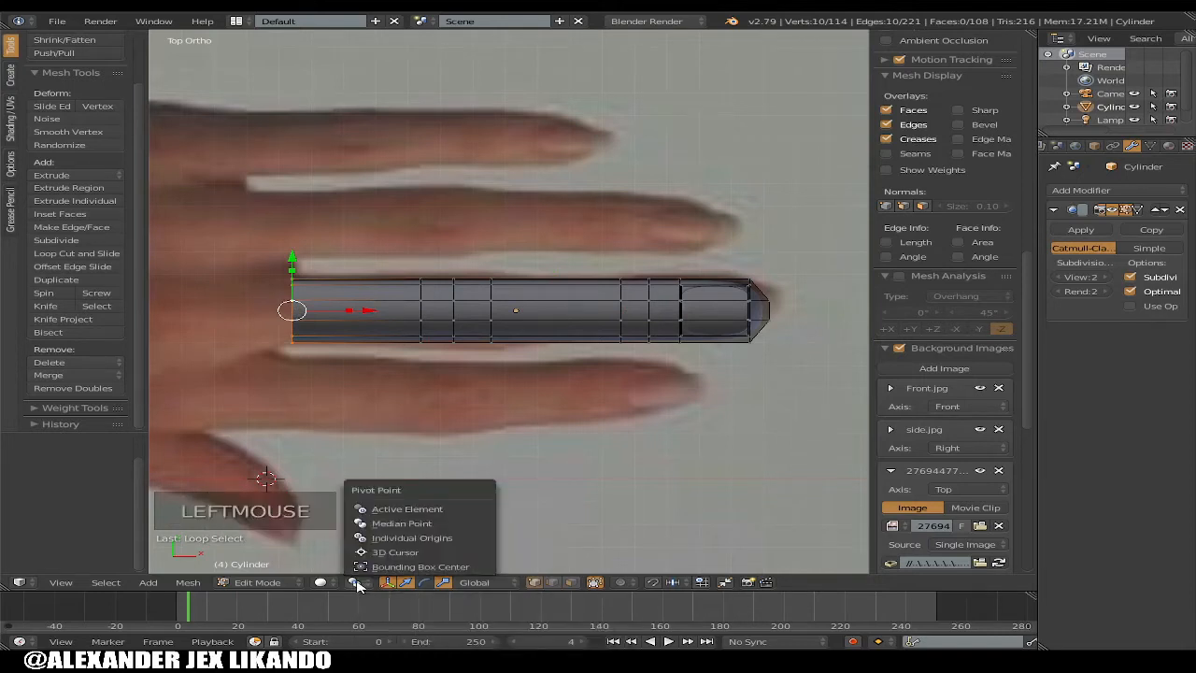
{"action": "left_click", "coordinate": [396, 554]}
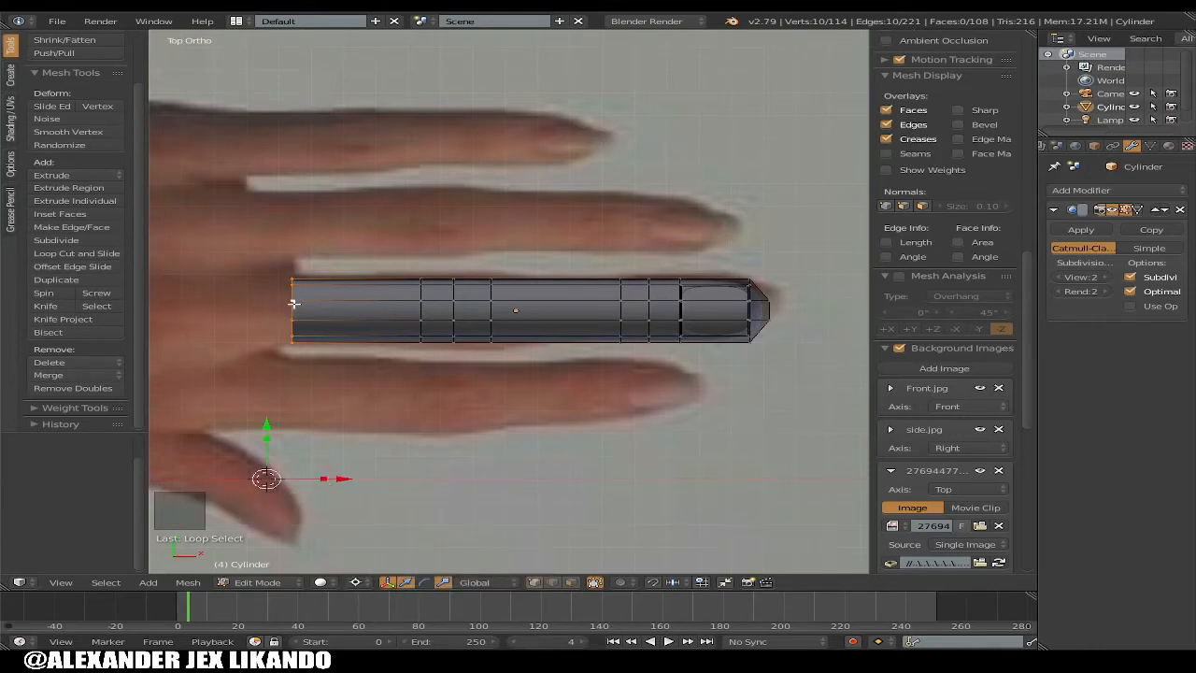
Select a vertex near the middle of the finger's base loop and snap the 3D cursor to it
{"action": "right_click", "coordinate": [291, 302]}
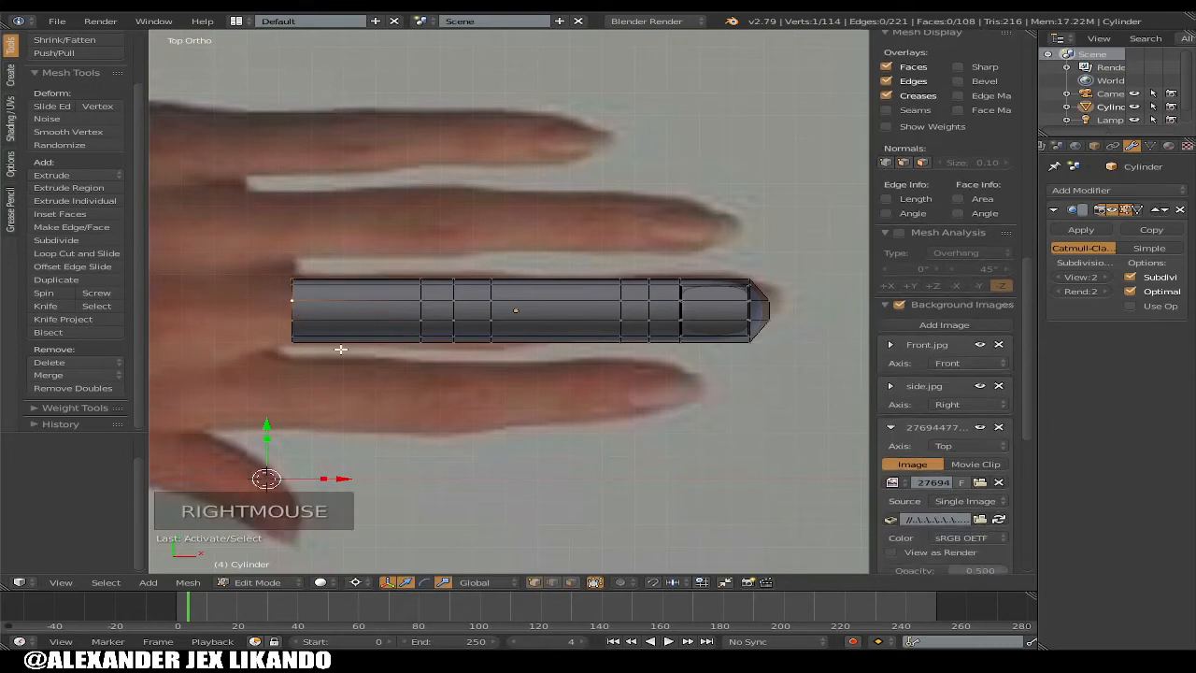
{"action": "key", "text": "shift+s"}
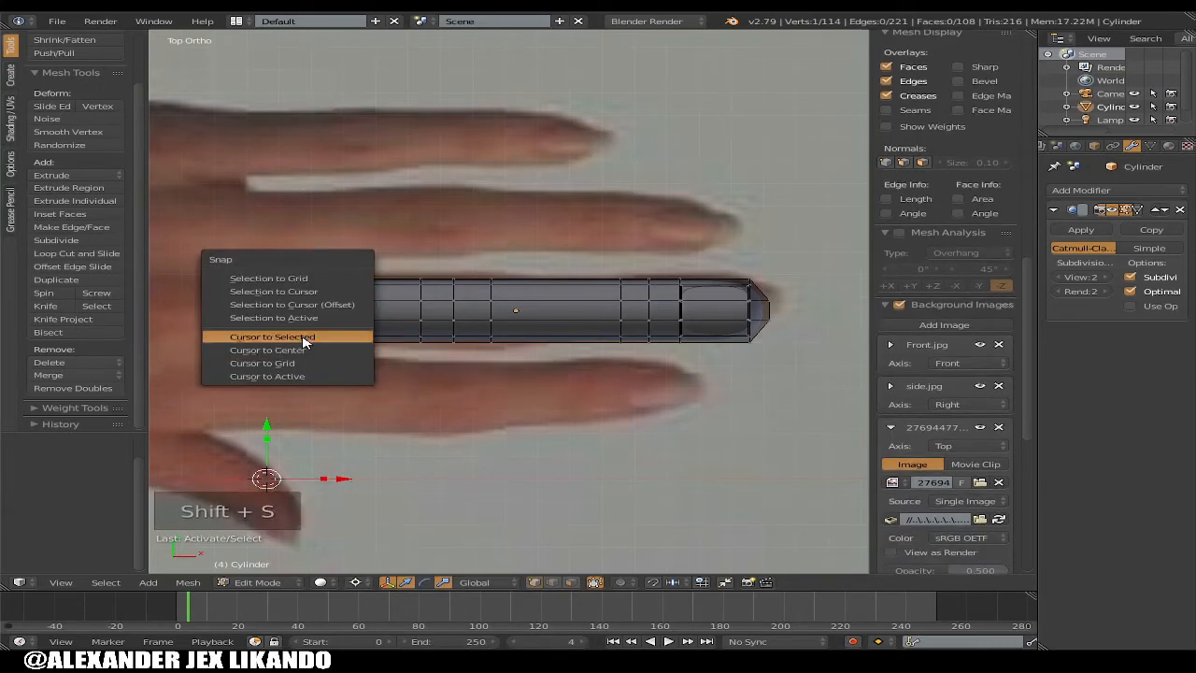
{"action": "left_click", "coordinate": [303, 342]}
{"action": "key", "text": "Tab"}
{"action": "key", "text": "Tab"}
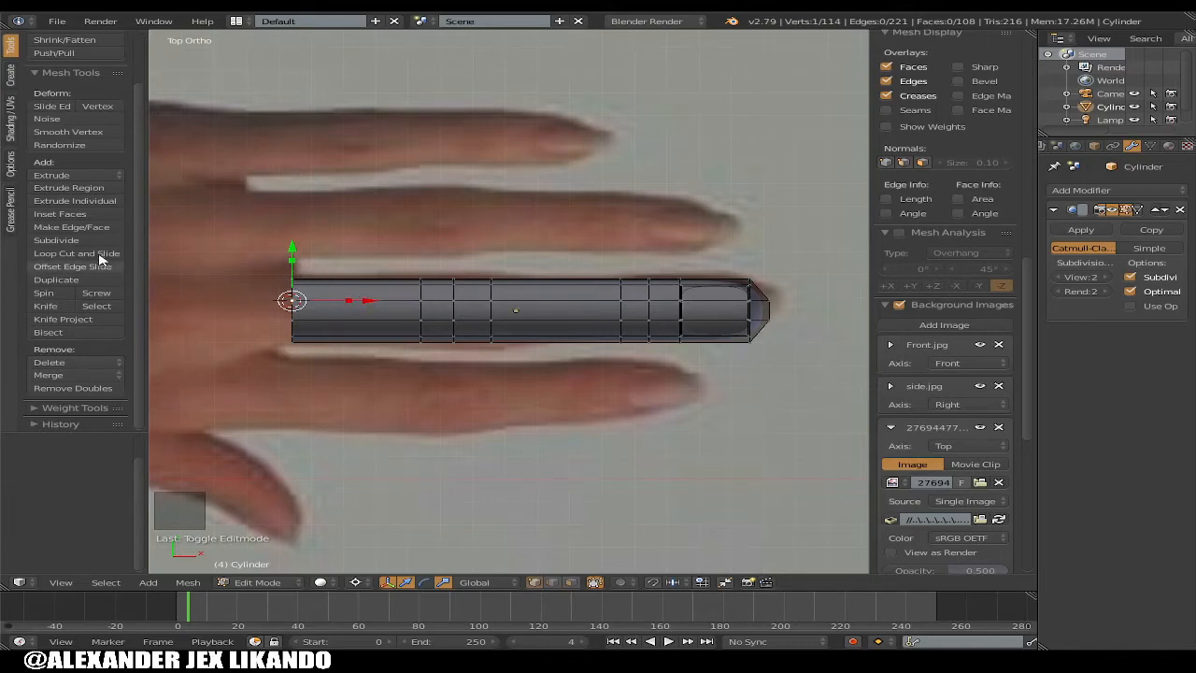
Set the finger's origin to the 3D cursor in Object Mode and try rotating the finger about it
{"action": "key", "text": "Tab"}
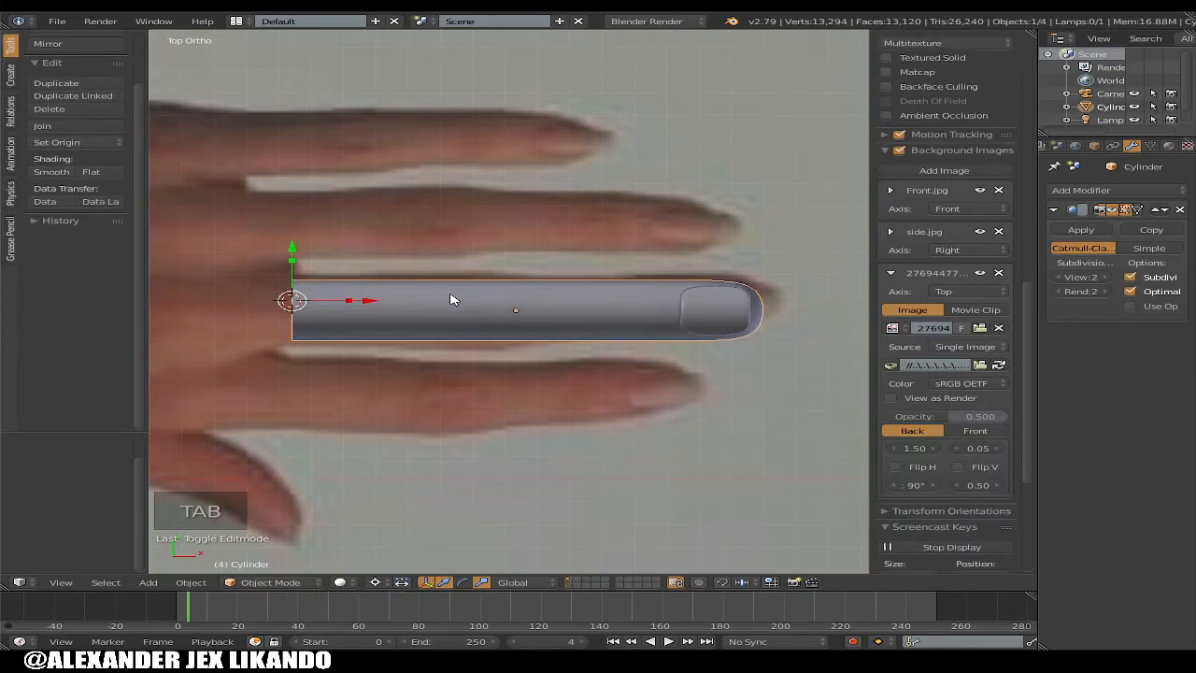
{"action": "left_click", "coordinate": [110, 142]}
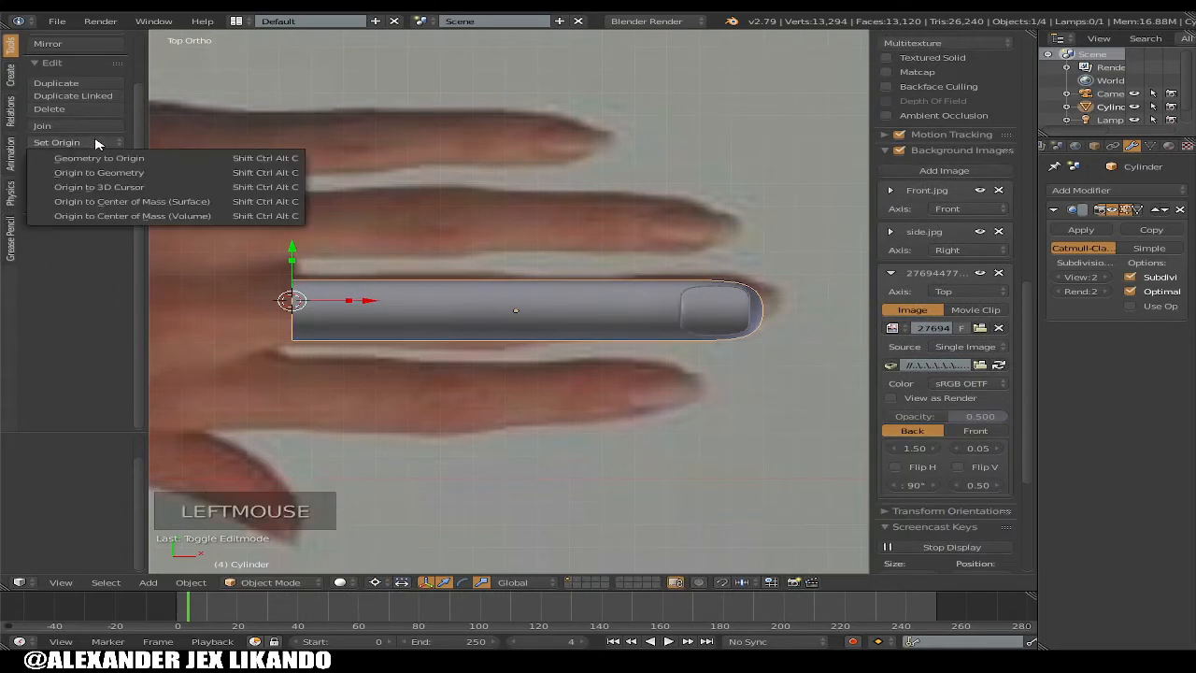
{"action": "left_click", "coordinate": [122, 186]}
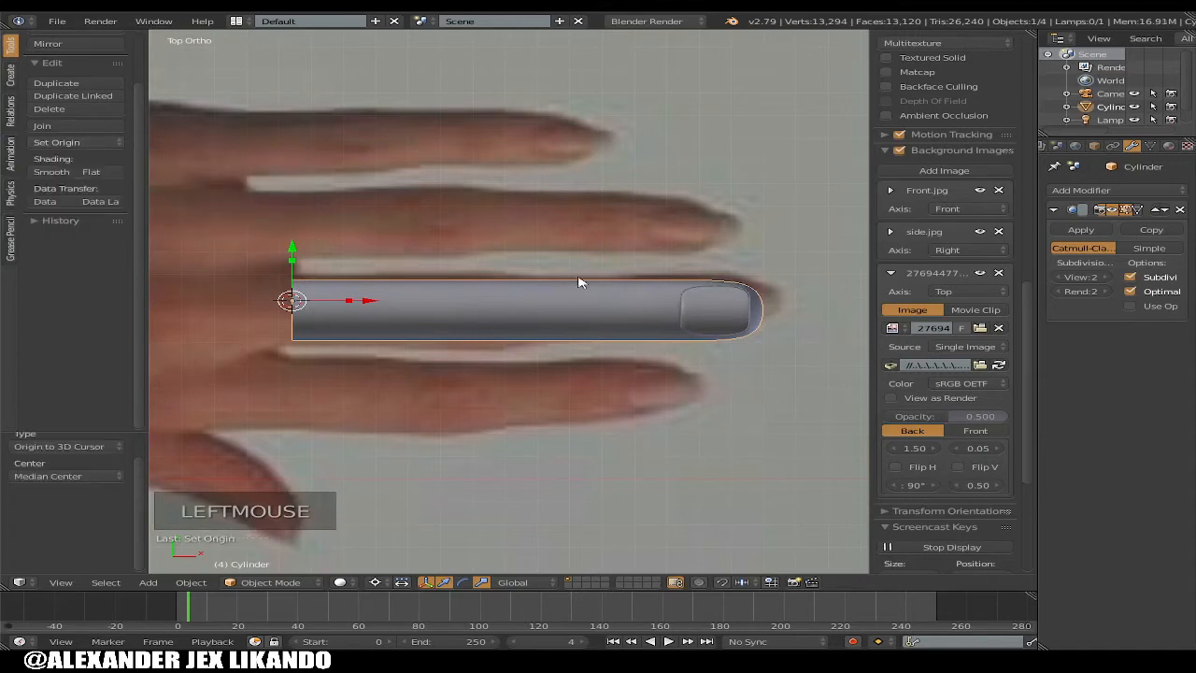
{"action": "key", "text": "r"}
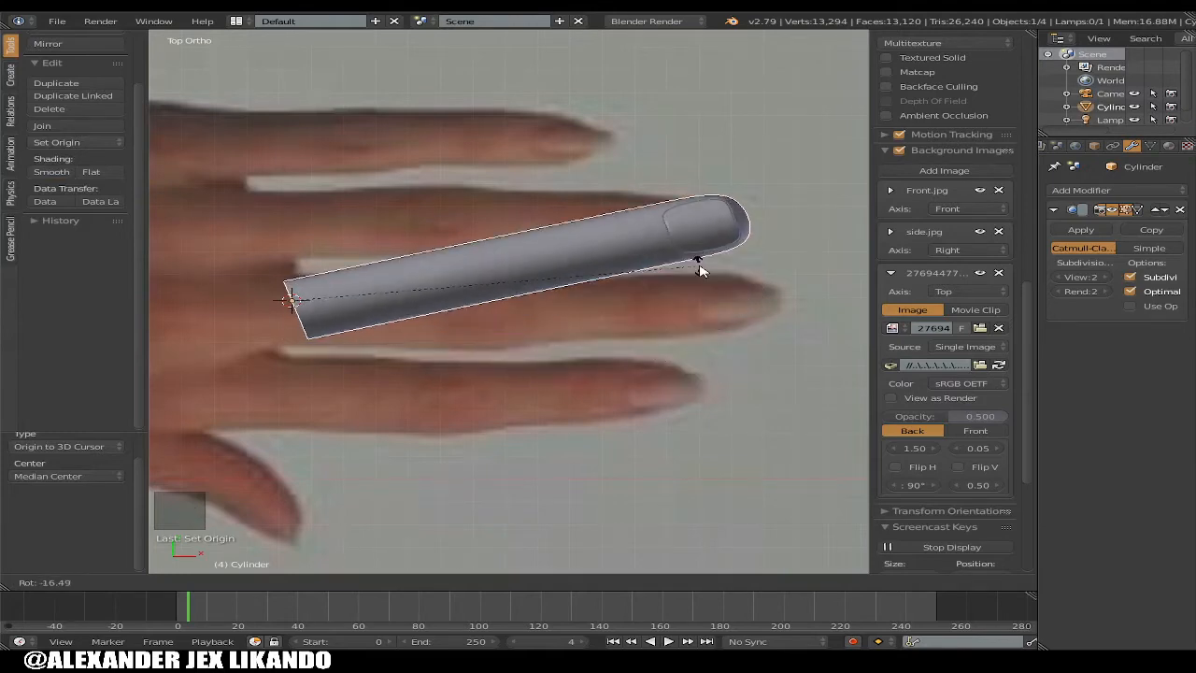
{"action": "left_click", "coordinate": [703, 269]}
Snap the 3D cursor to the center of the finger's base edge loop and set the finger's origin to the 3D cursor in Object Mode
{"action": "key", "text": "Tab"}
{"action": "right_click", "coordinate": [289, 309], "text": "alt"}
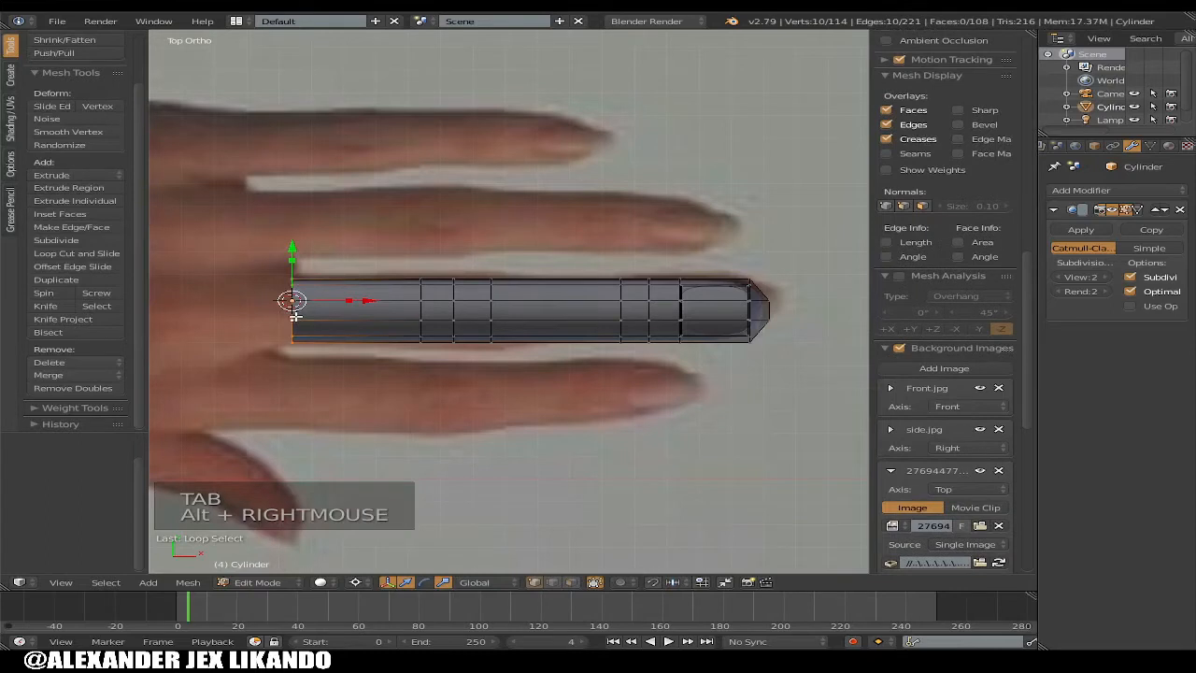
{"action": "key", "text": "shift+s"}
{"action": "left_click", "coordinate": [298, 321]}
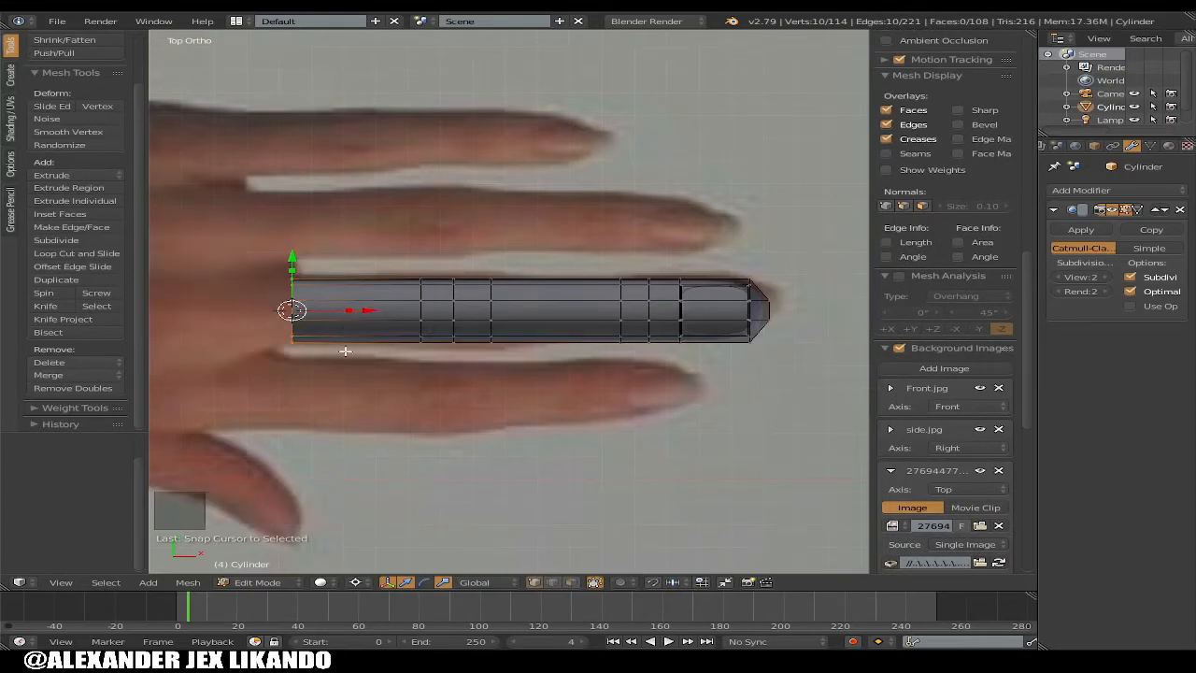
{"action": "key", "text": "Tab"}
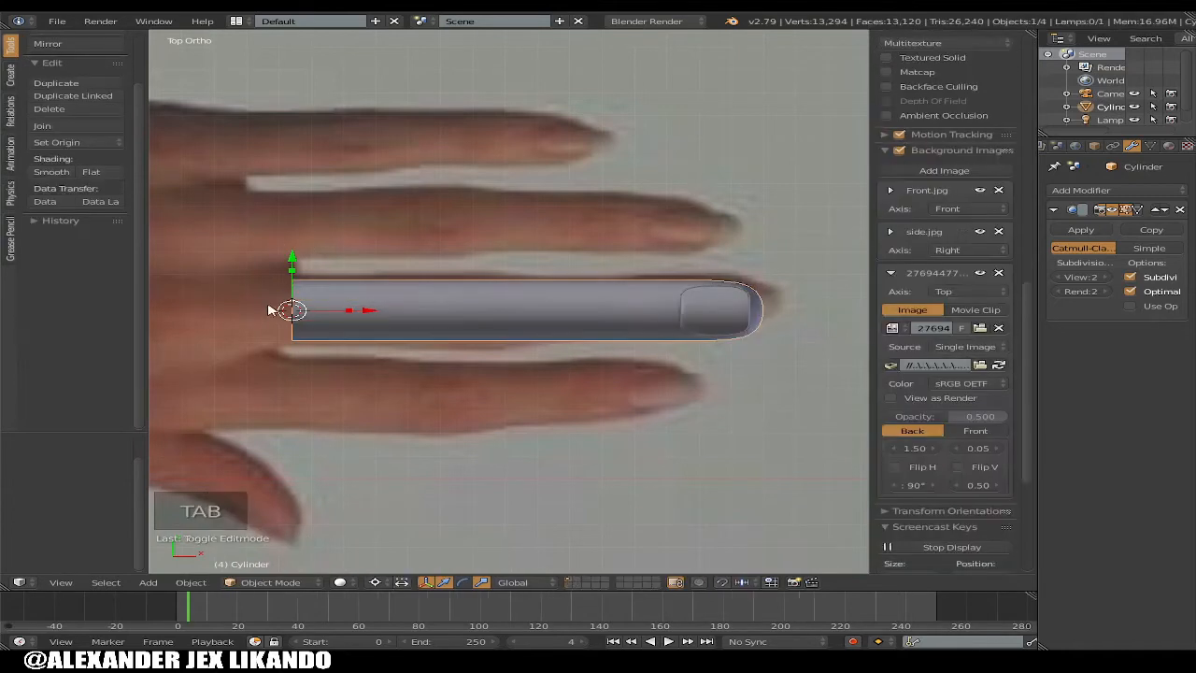
{"action": "left_click", "coordinate": [97, 140]}
{"action": "left_click", "coordinate": [124, 192]}
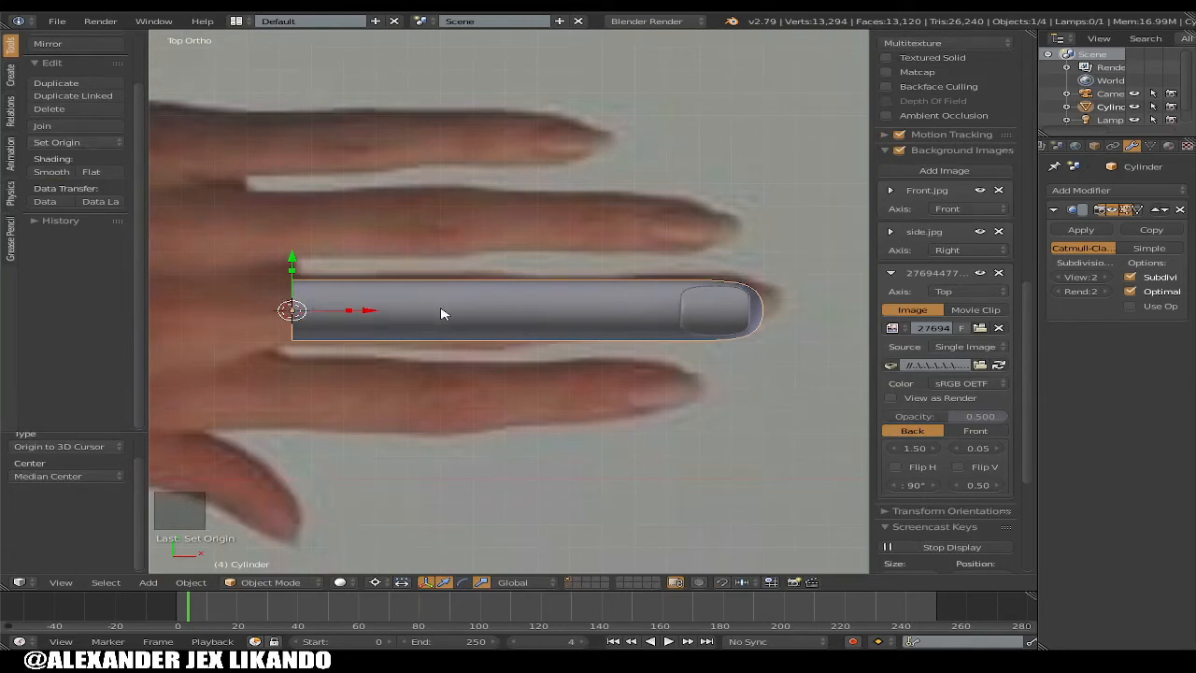
Duplicate the finger and place the copy over the ring finger, offset about -0.007 in X and 0.040 in Y
{"action": "key", "text": "shift+d"}
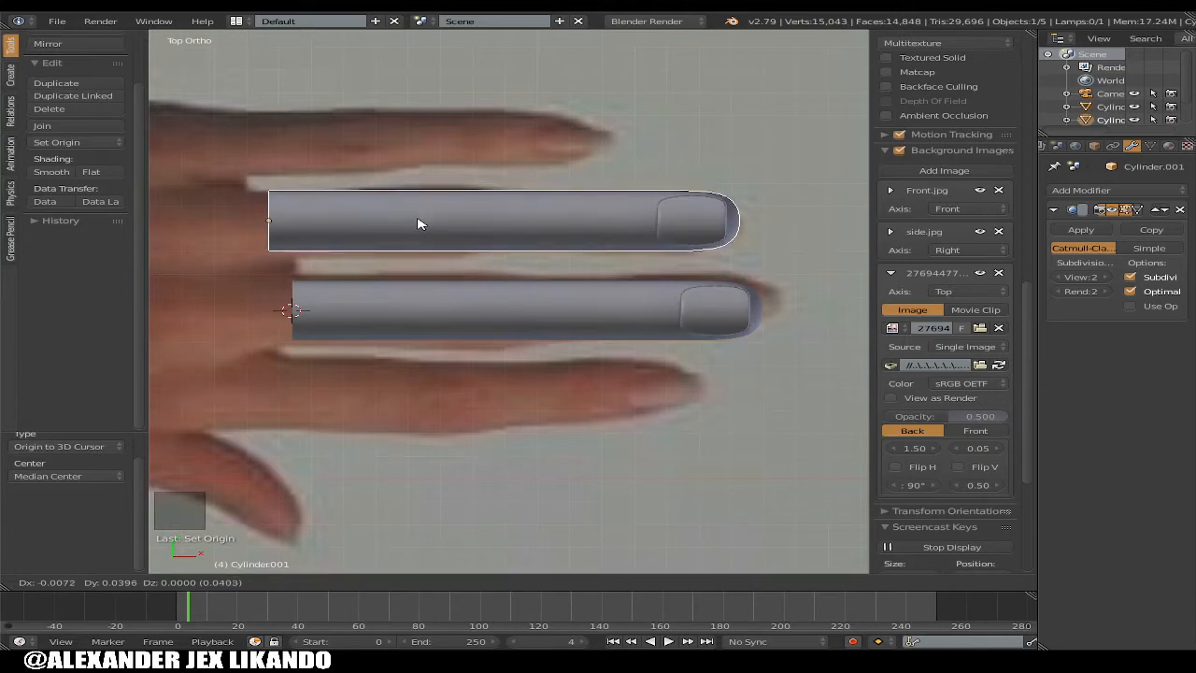
{"action": "left_click", "coordinate": [418, 224]}
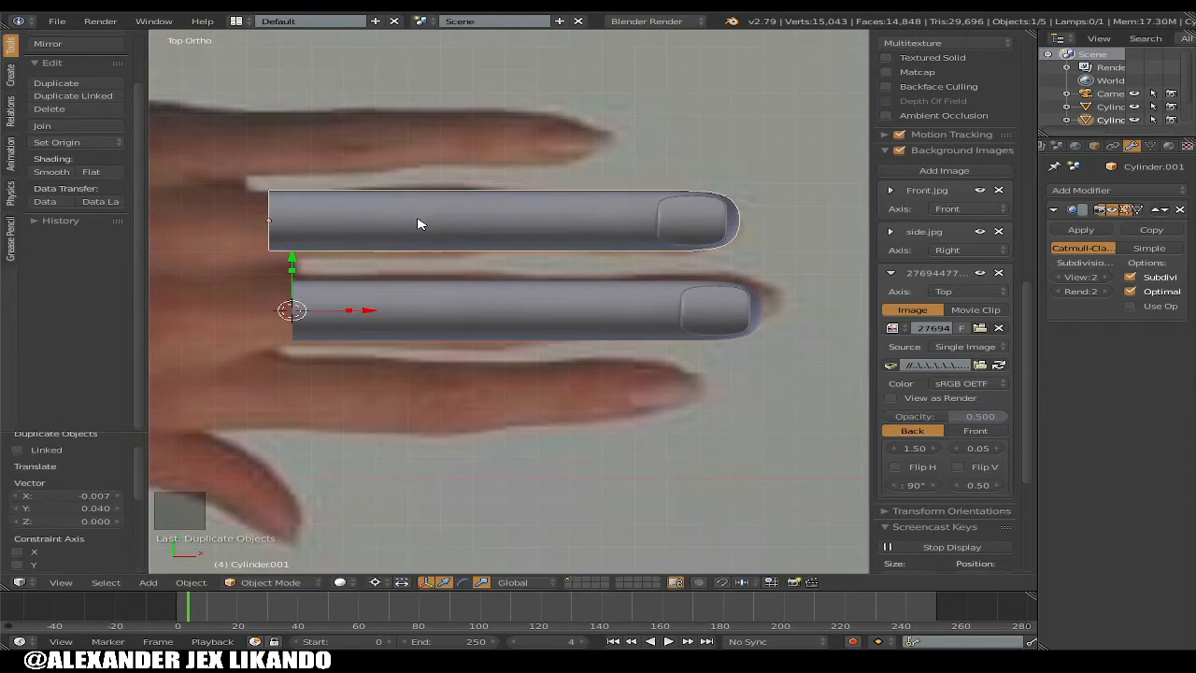
{"action": "key", "text": "s"}
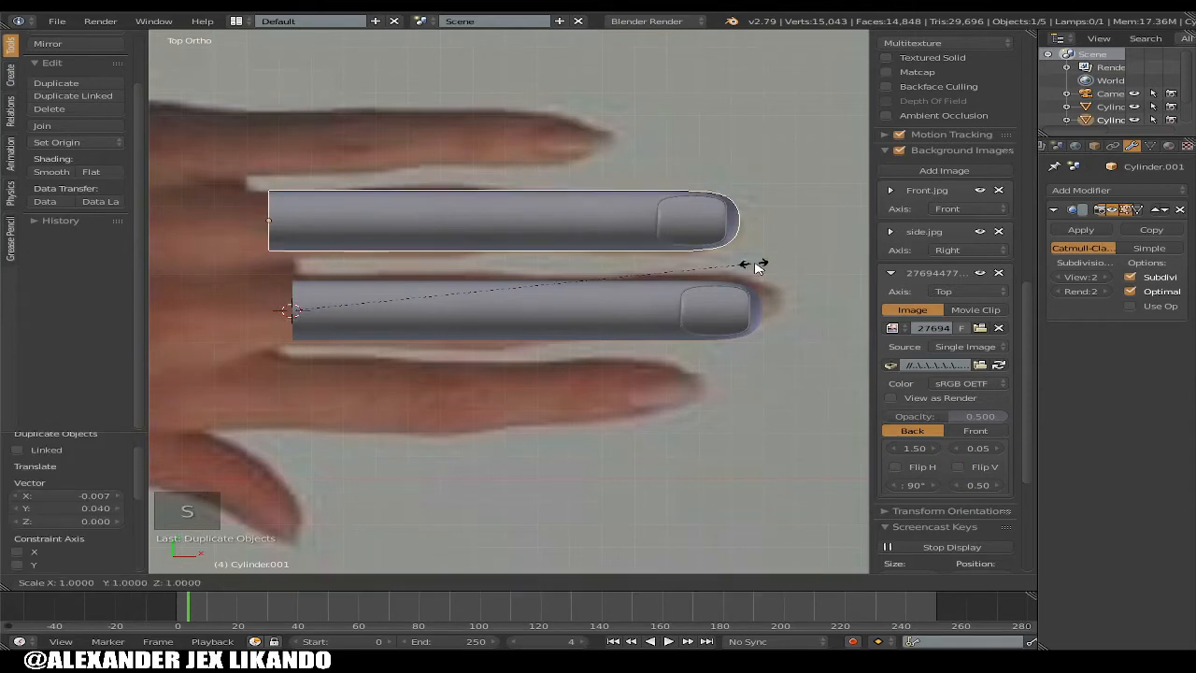
{"action": "right_click", "coordinate": [671, 235]}
{"action": "key", "text": "s"}
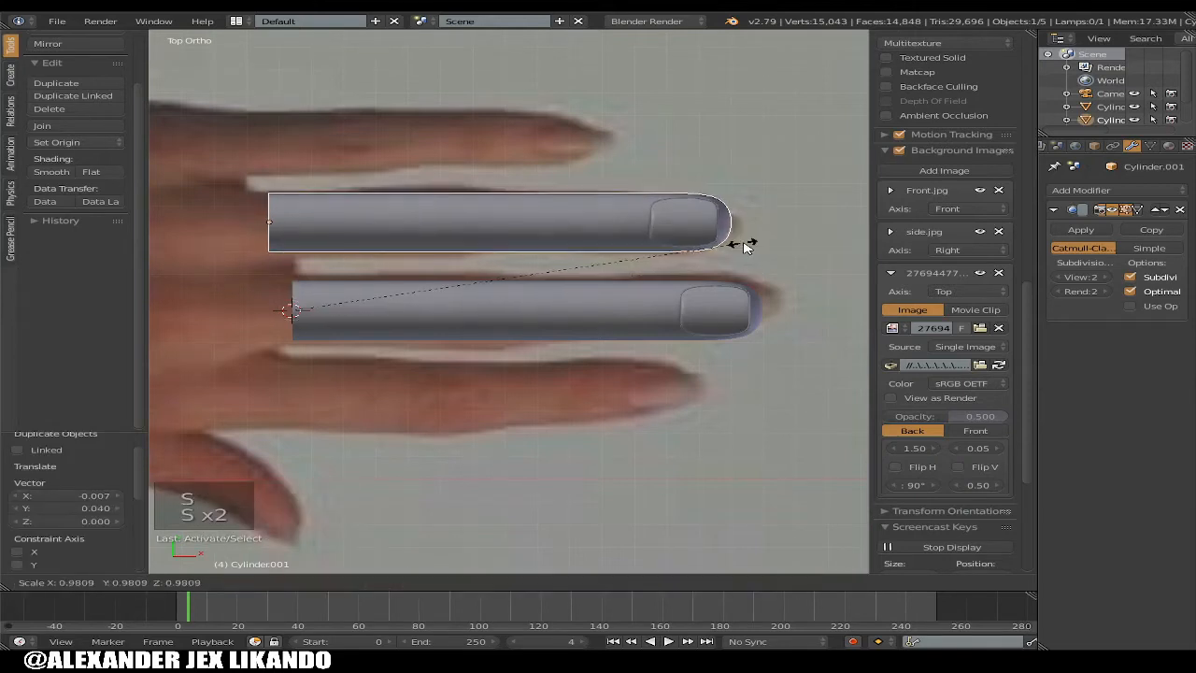
{"action": "right_click", "coordinate": [745, 246]}
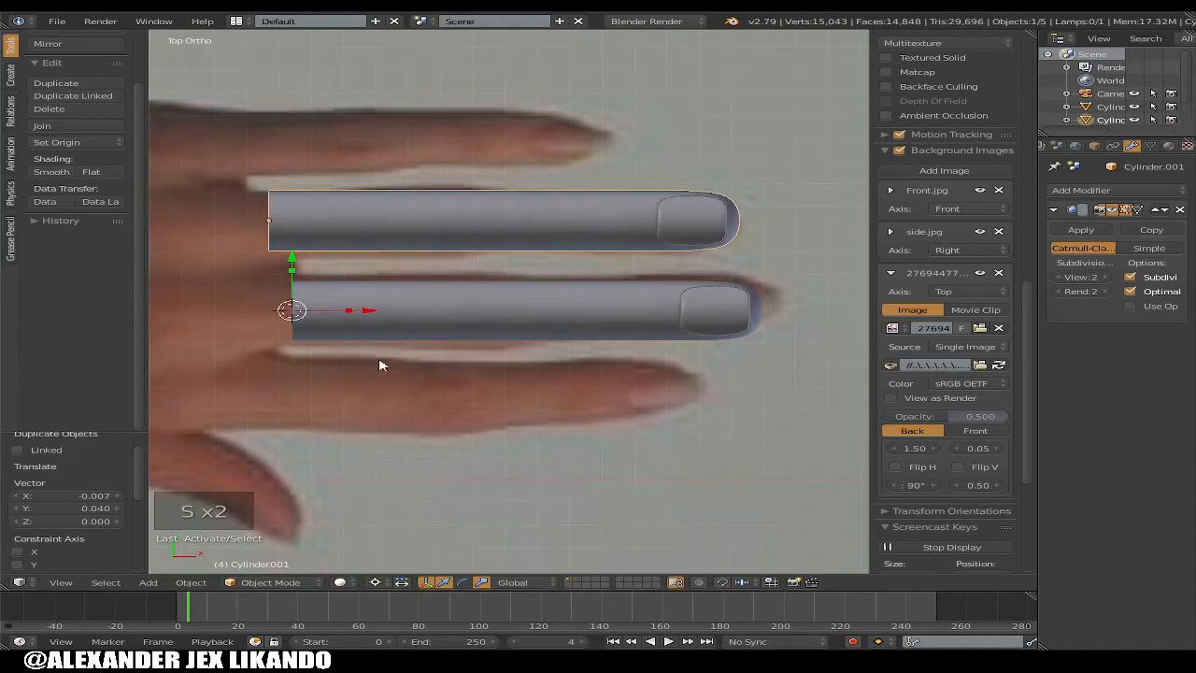
Set the pivot point to Individual Origins and scale the ring finger copy uniformly to about 0.943
{"action": "left_click", "coordinate": [374, 582]}
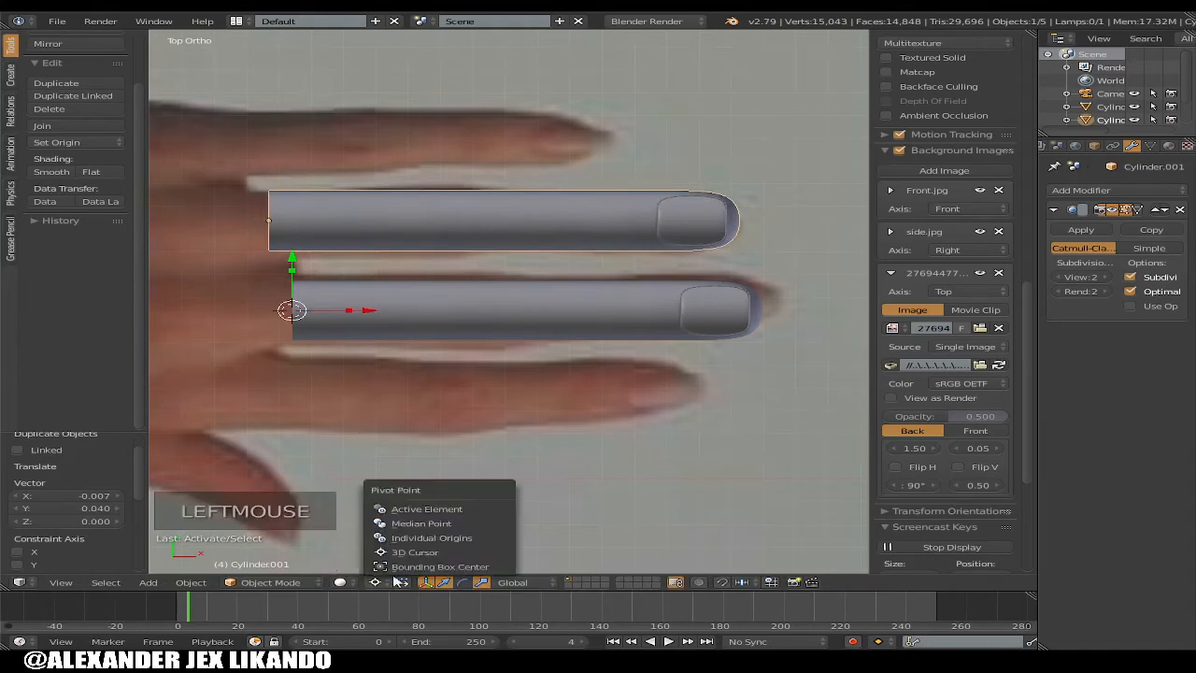
{"action": "left_click", "coordinate": [429, 540]}
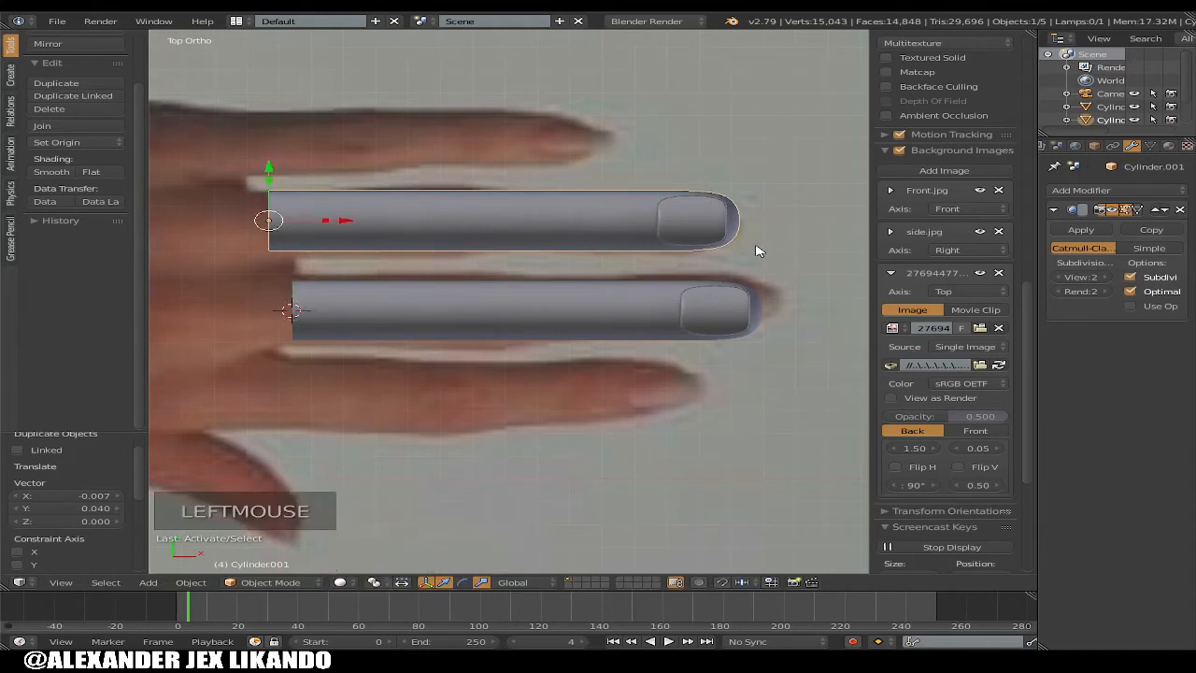
{"action": "key", "text": "s"}
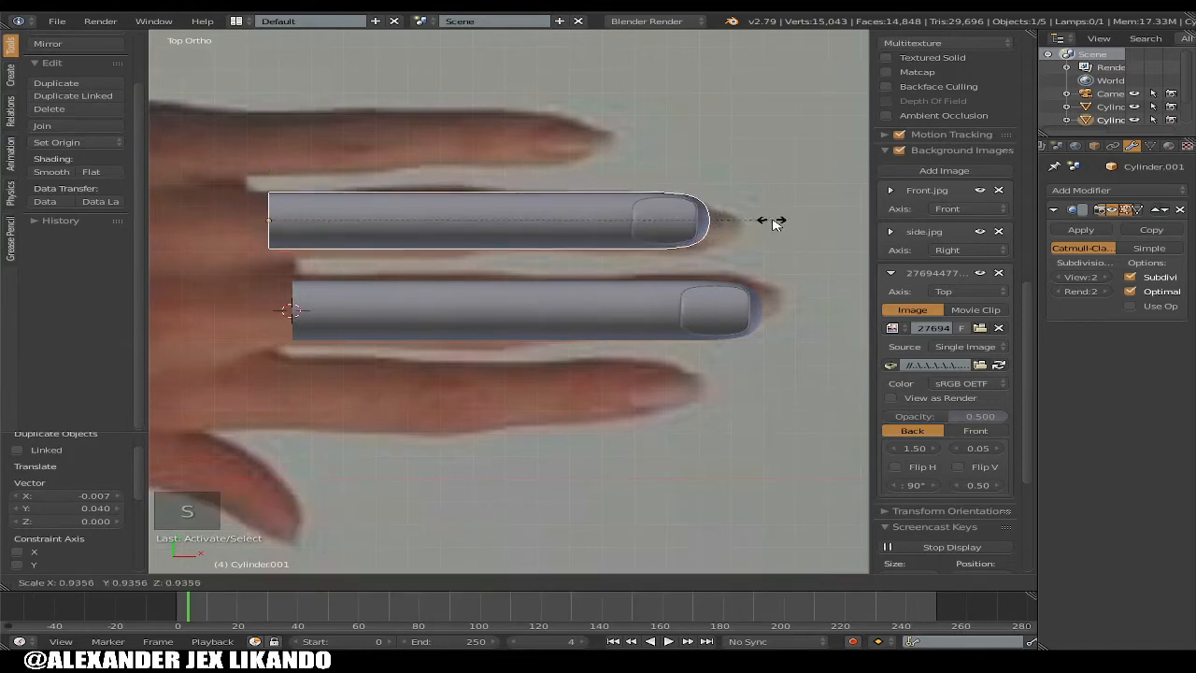
{"action": "left_click", "coordinate": [779, 226]}
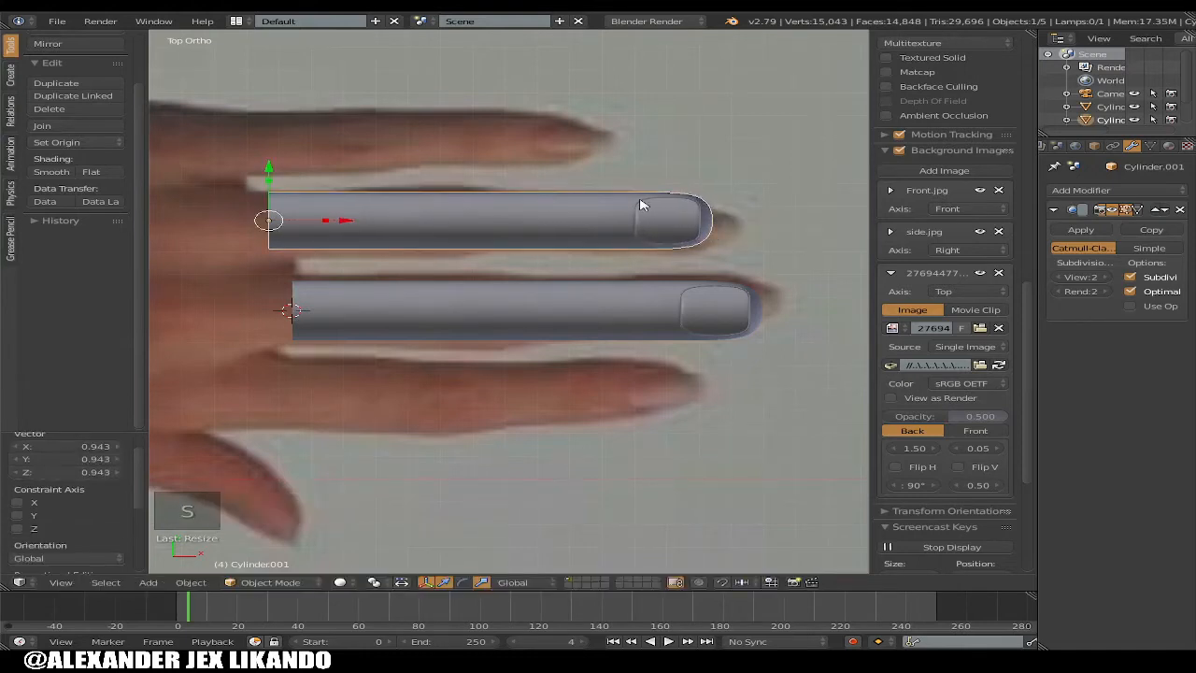
Duplicate the ring finger onto the photo's little finger and scale the copy uniformly to about 0.879
{"action": "key", "text": "shift+d"}
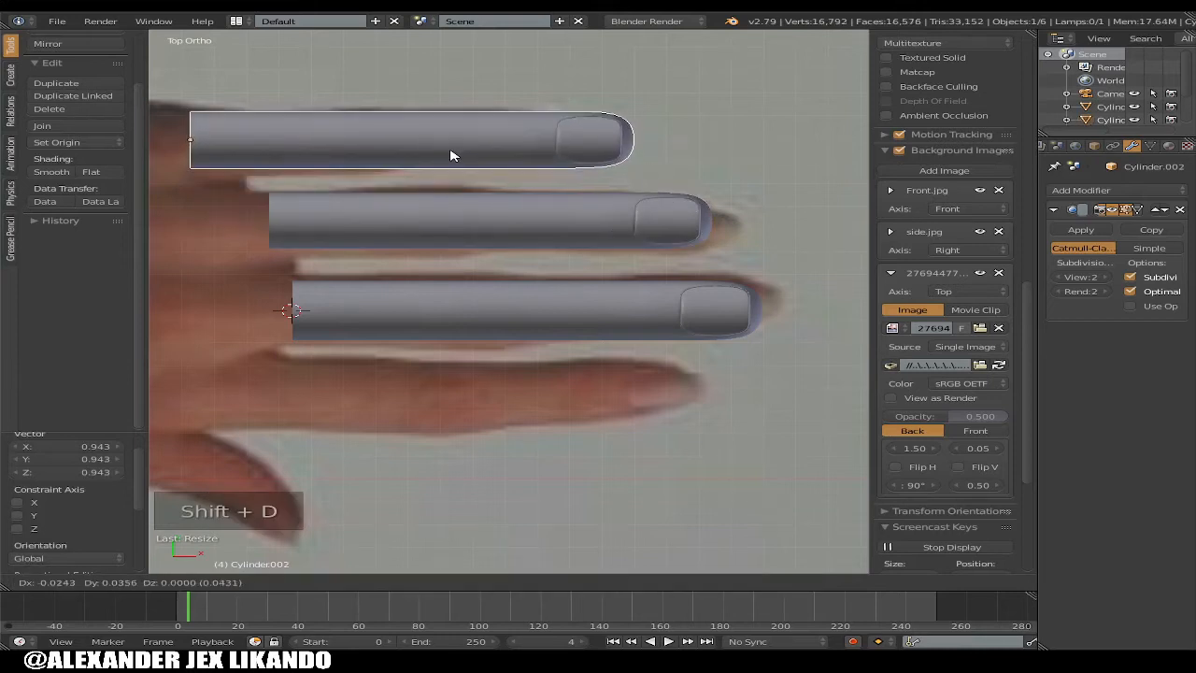
{"action": "left_click", "coordinate": [450, 155]}
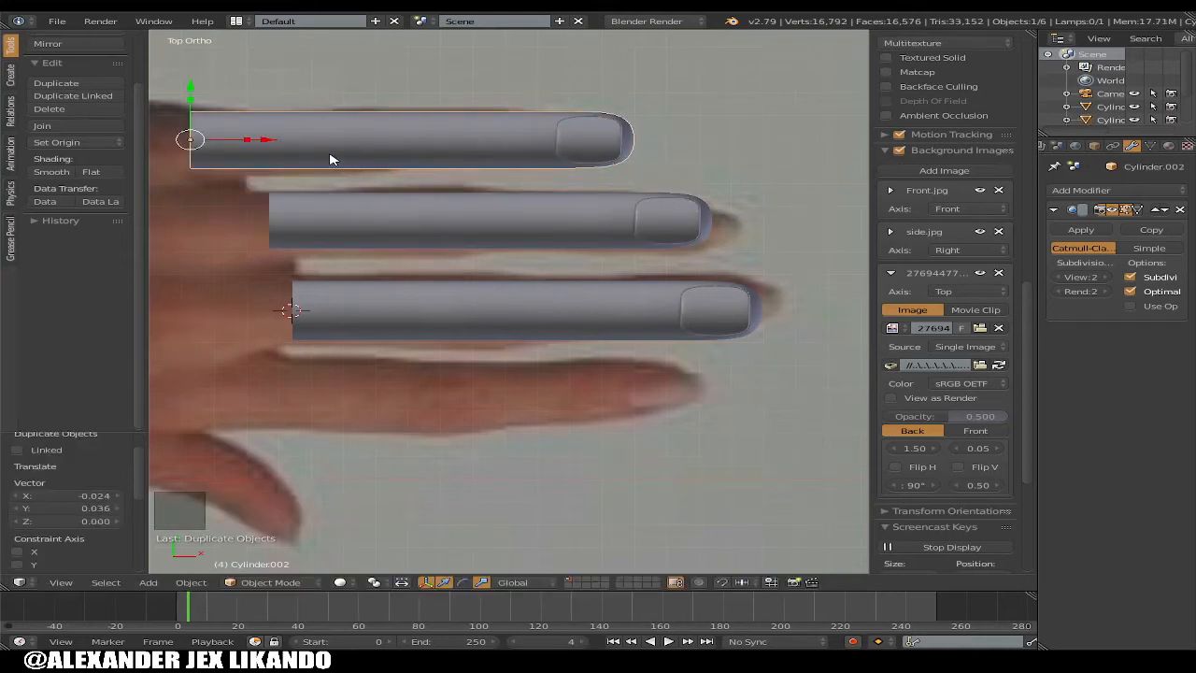
{"action": "key", "text": "s"}
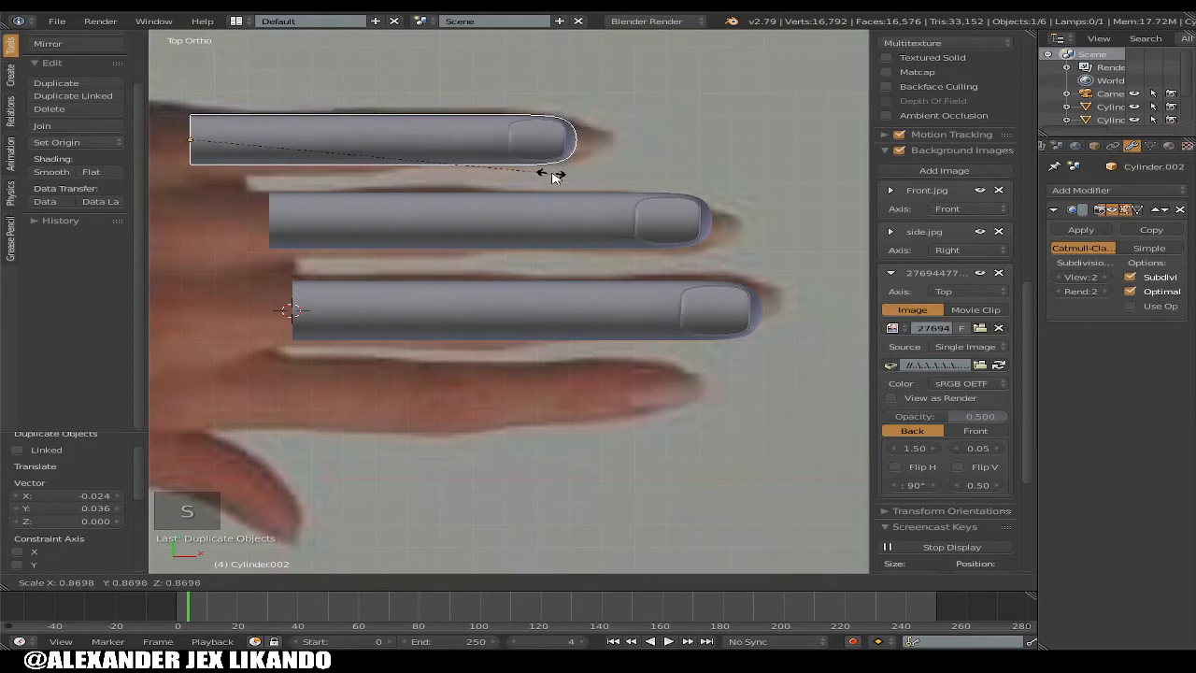
{"action": "left_click", "coordinate": [564, 187]}
Duplicate the middle finger and move the copy about -0.040 along Y and -0.012 along X onto the index finger
{"action": "right_click", "coordinate": [552, 323]}
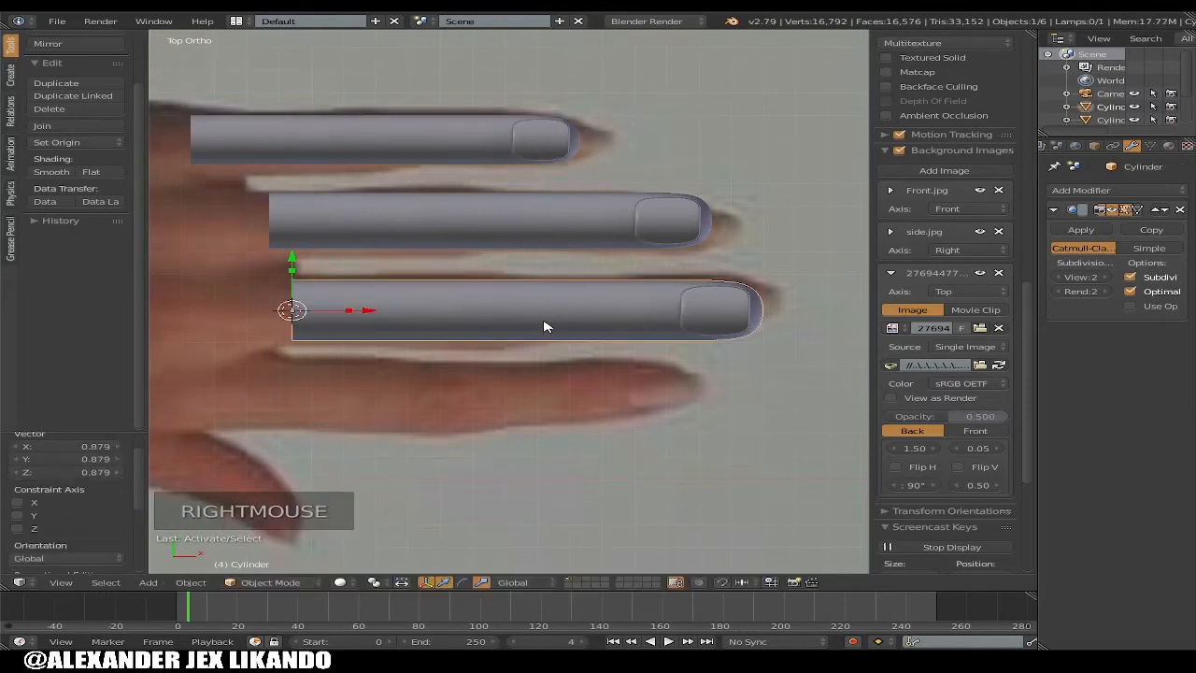
{"action": "key", "text": "shift+d"}
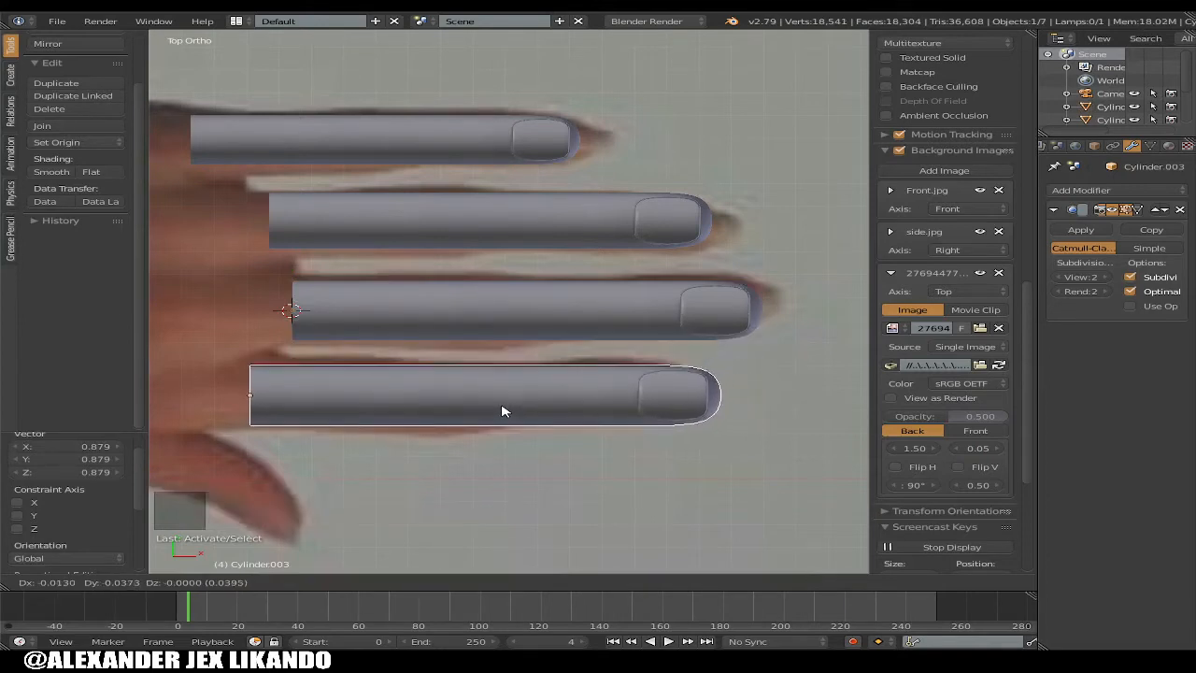
{"action": "right_click", "coordinate": [516, 408]}
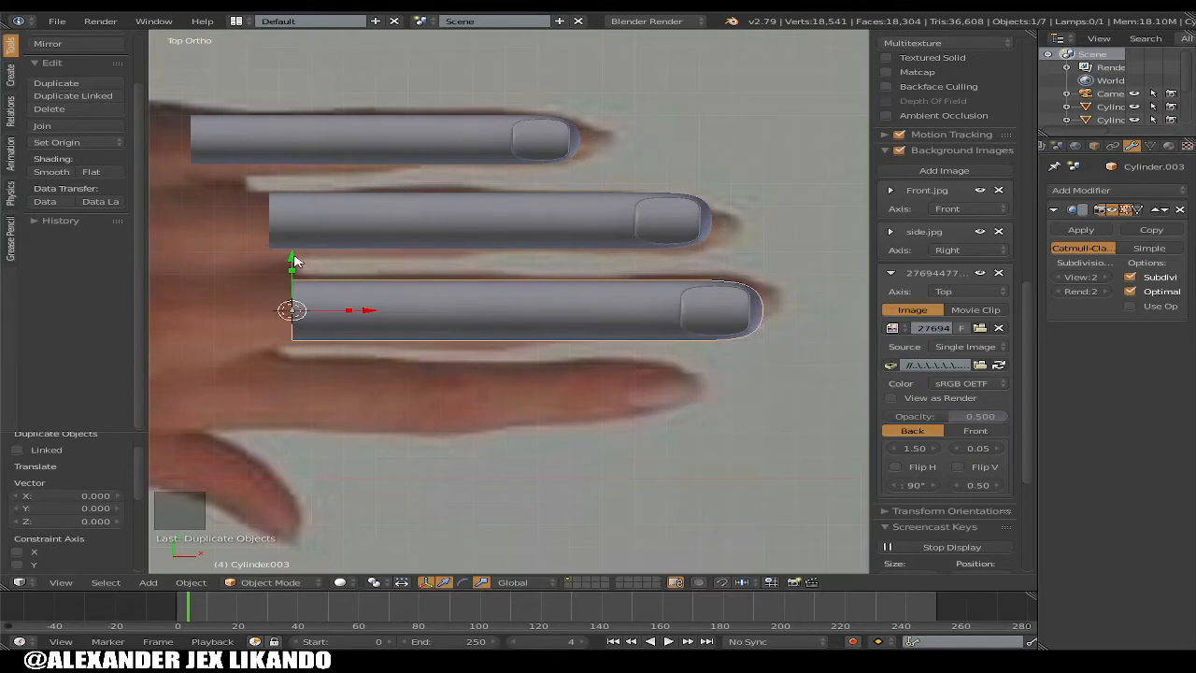
{"action": "left_click_drag", "start_coordinate": [295, 263], "coordinate": [314, 359]}
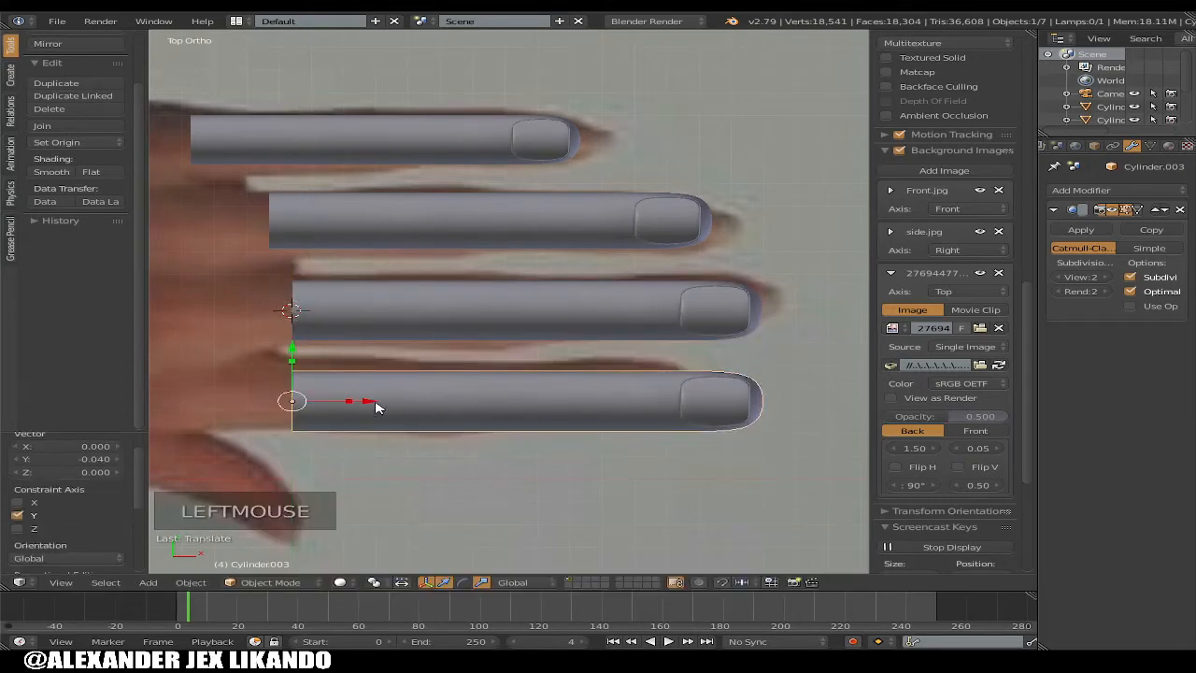
{"action": "left_click_drag", "start_coordinate": [376, 406], "coordinate": [338, 404]}
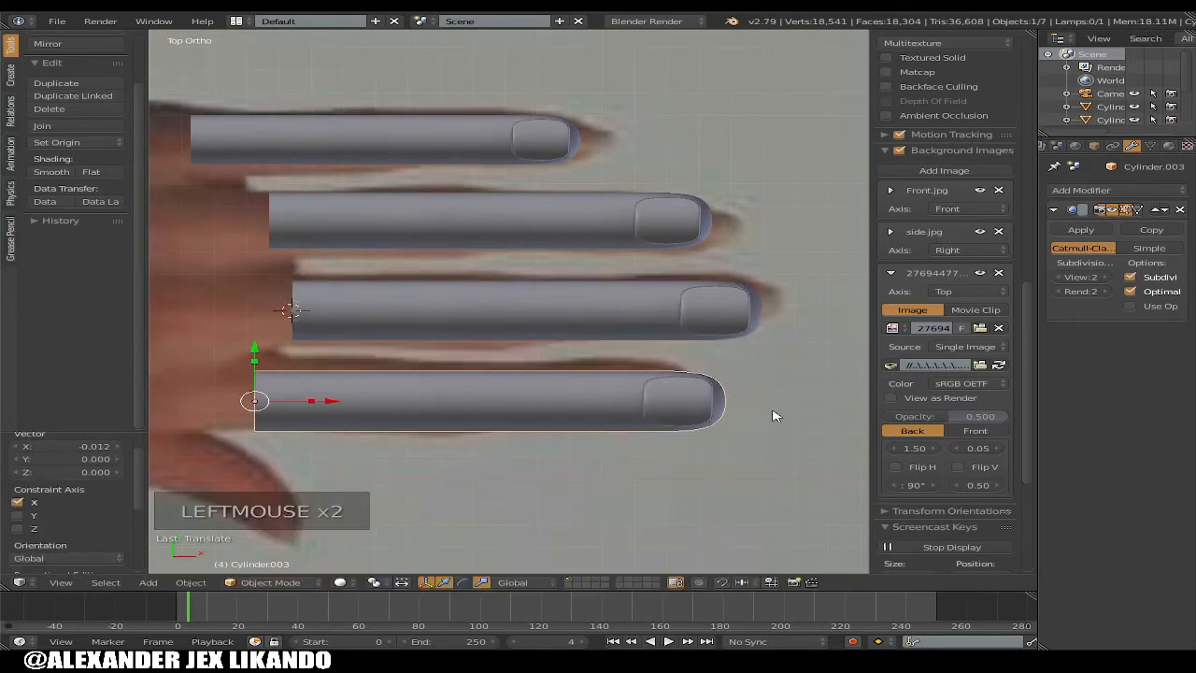
Scale the index finger uniformly to about 0.929 and shift it about 0.003 along Y to match the photo
{"action": "key", "text": "s"}
{"action": "left_click", "coordinate": [734, 414]}
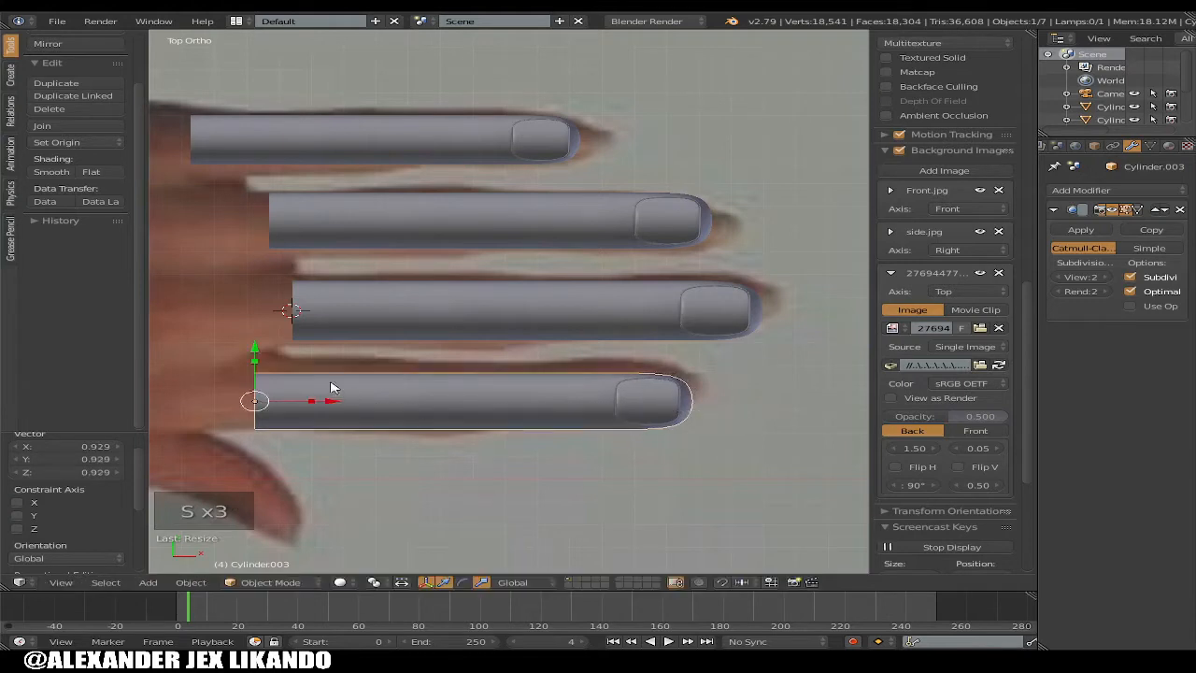
{"action": "left_click_drag", "start_coordinate": [259, 355], "coordinate": [258, 347]}
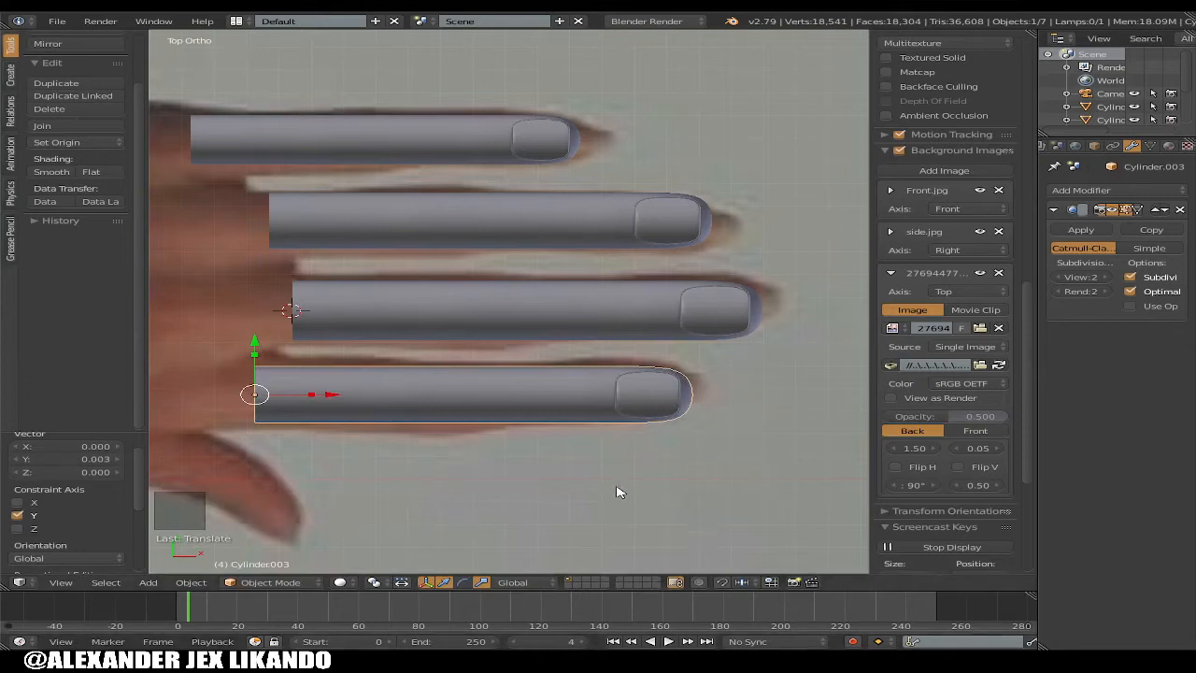
Duplicate the index finger for the thumb, offset about -0.044 in X and -0.031 in Y, and scale the copy uniformly to about 0.728
{"action": "scroll", "coordinate": [374, 407], "scroll_direction": "down", "scroll_amount": 3}
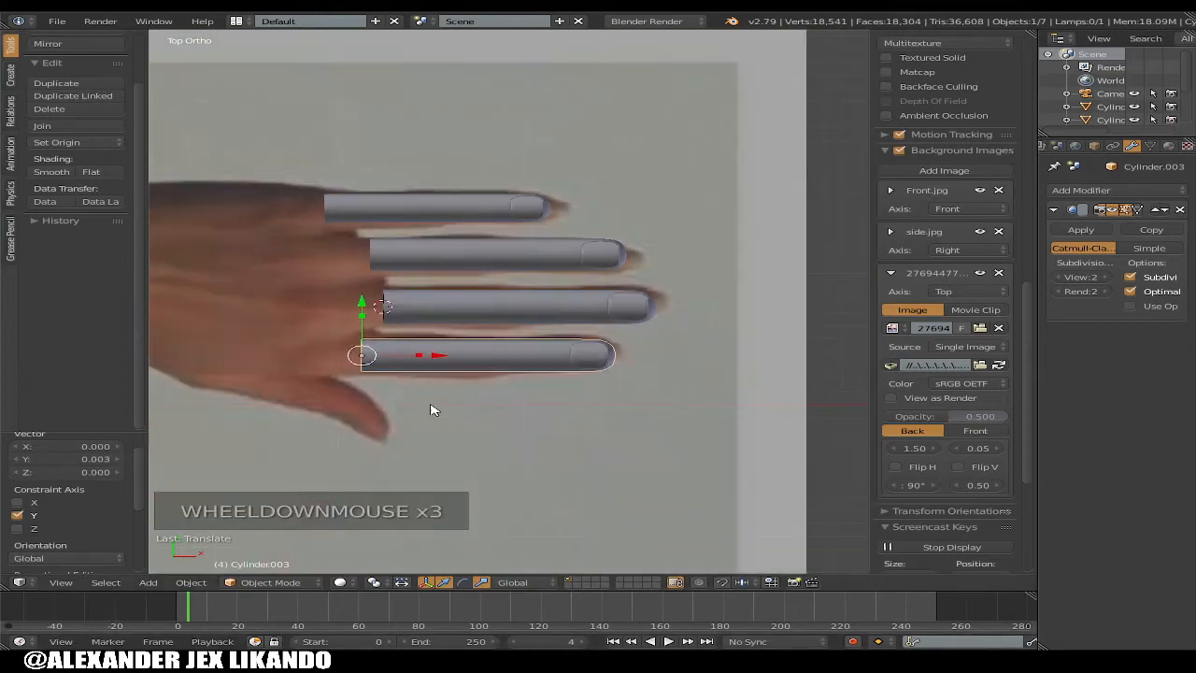
{"action": "scroll", "coordinate": [443, 408], "scroll_direction": "up", "scroll_amount": 1}
{"action": "middle_click_drag", "start_coordinate": [419, 390], "coordinate": [548, 365], "text": "shift"}
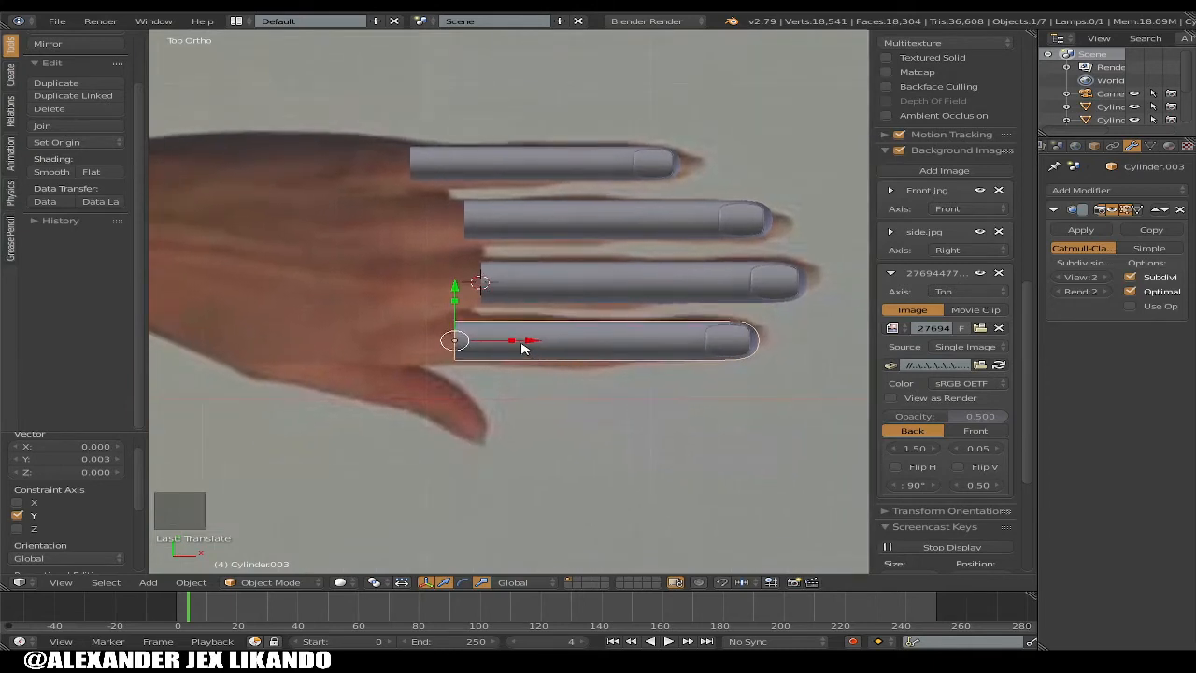
{"action": "key", "text": "shift+d"}
{"action": "left_click", "coordinate": [499, 417]}
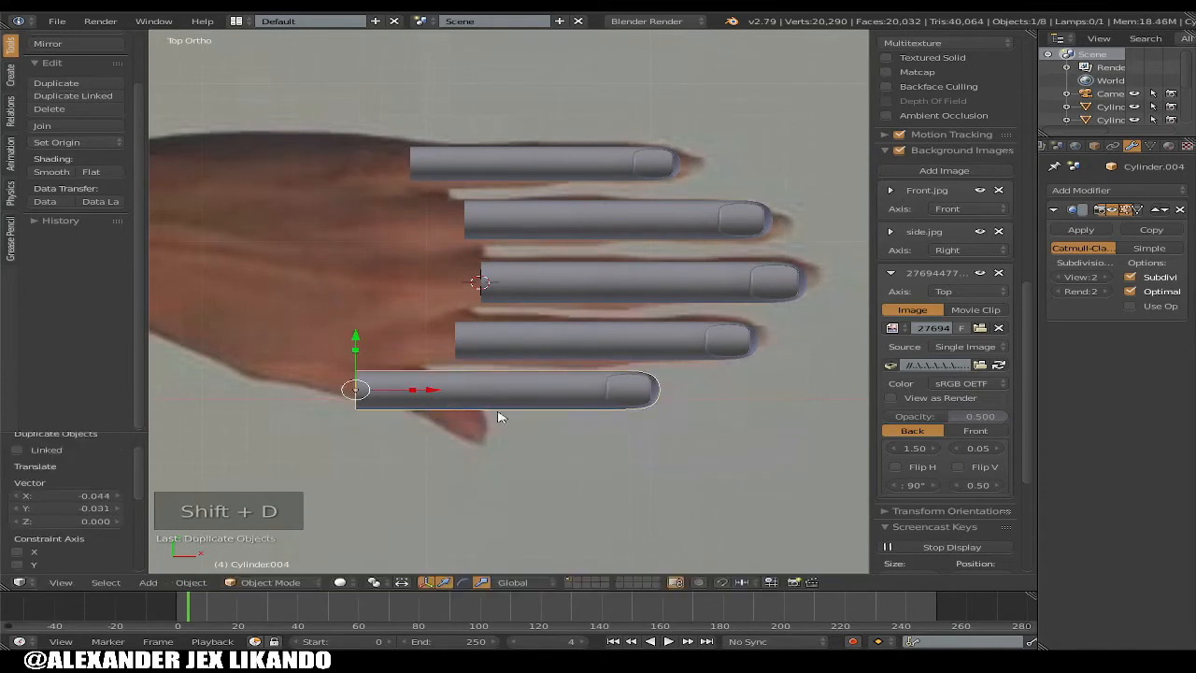
{"action": "key", "text": "s"}
{"action": "left_click", "coordinate": [612, 430]}
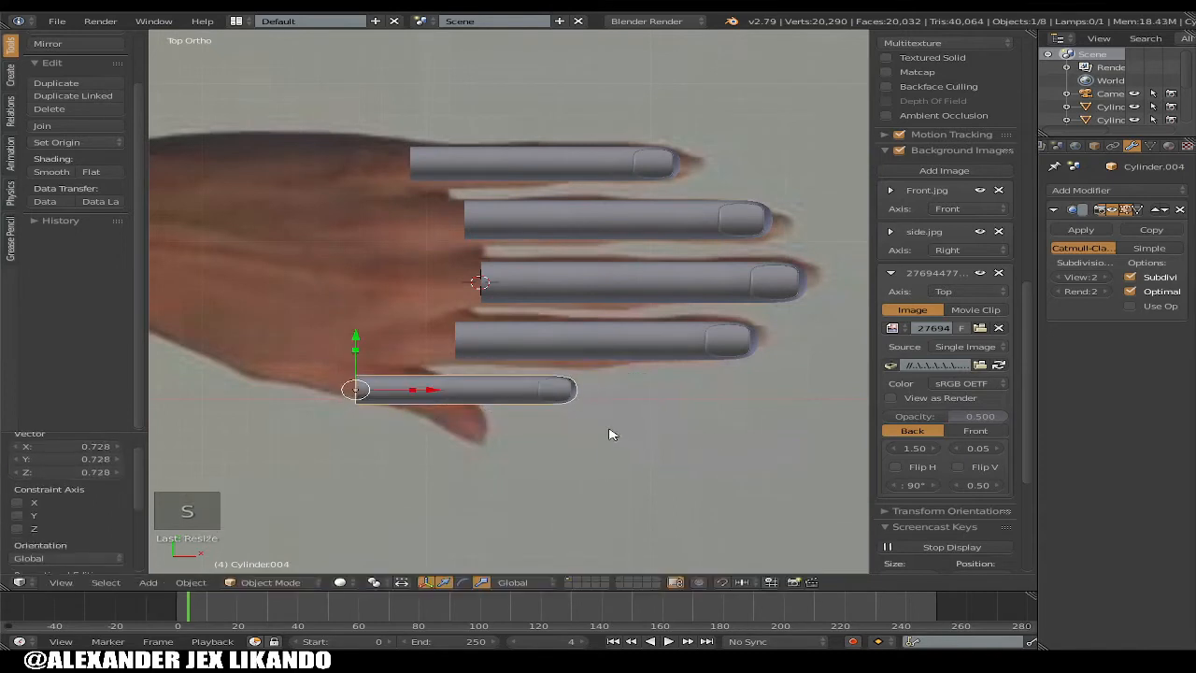
Scale the thumb about 1.414 along Y and 0.914 along X, and move it about -0.001 along X
{"action": "left_click_drag", "start_coordinate": [362, 353], "coordinate": [359, 337]}
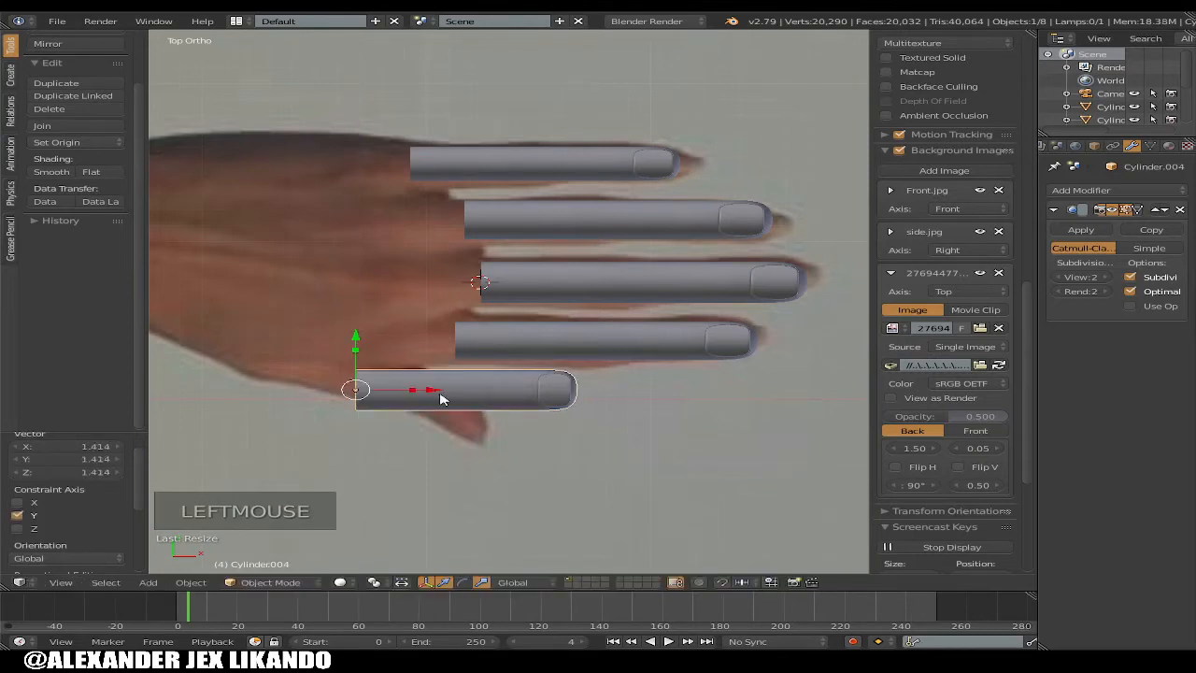
{"action": "left_click_drag", "start_coordinate": [409, 396], "coordinate": [407, 396]}
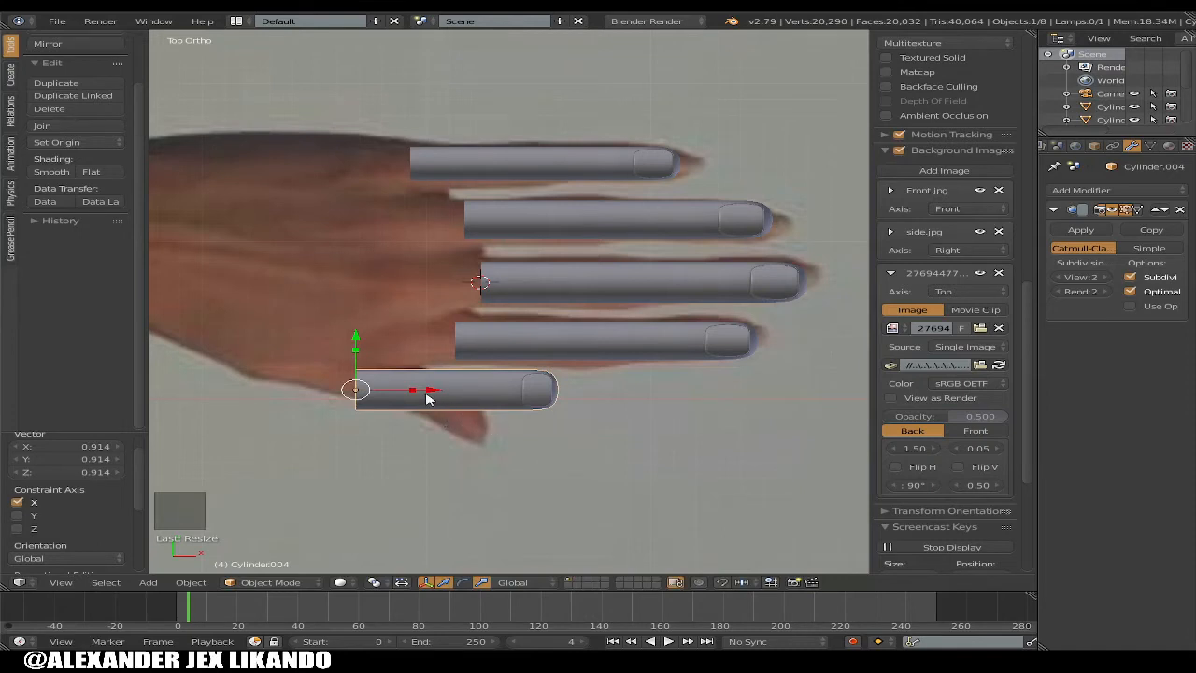
{"action": "left_click_drag", "start_coordinate": [445, 395], "coordinate": [443, 396]}
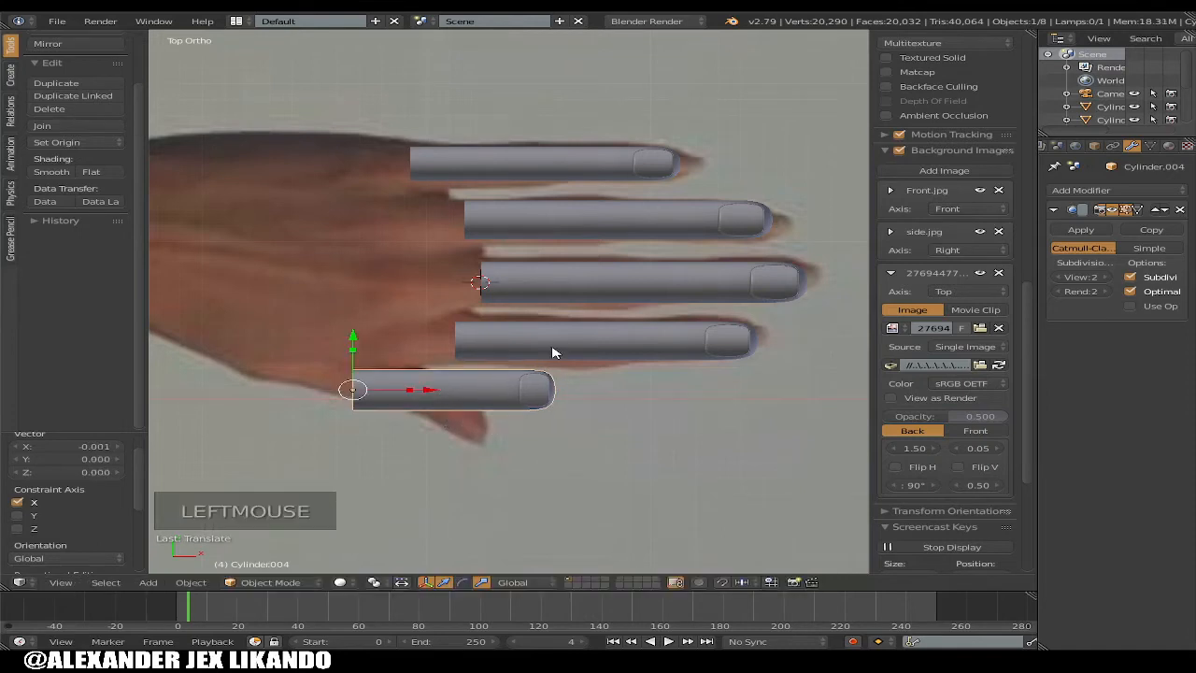
Move the middle finger about 0.002 along Y to fit the photo and open its mesh in Edit Mode
{"action": "right_click", "coordinate": [592, 283]}
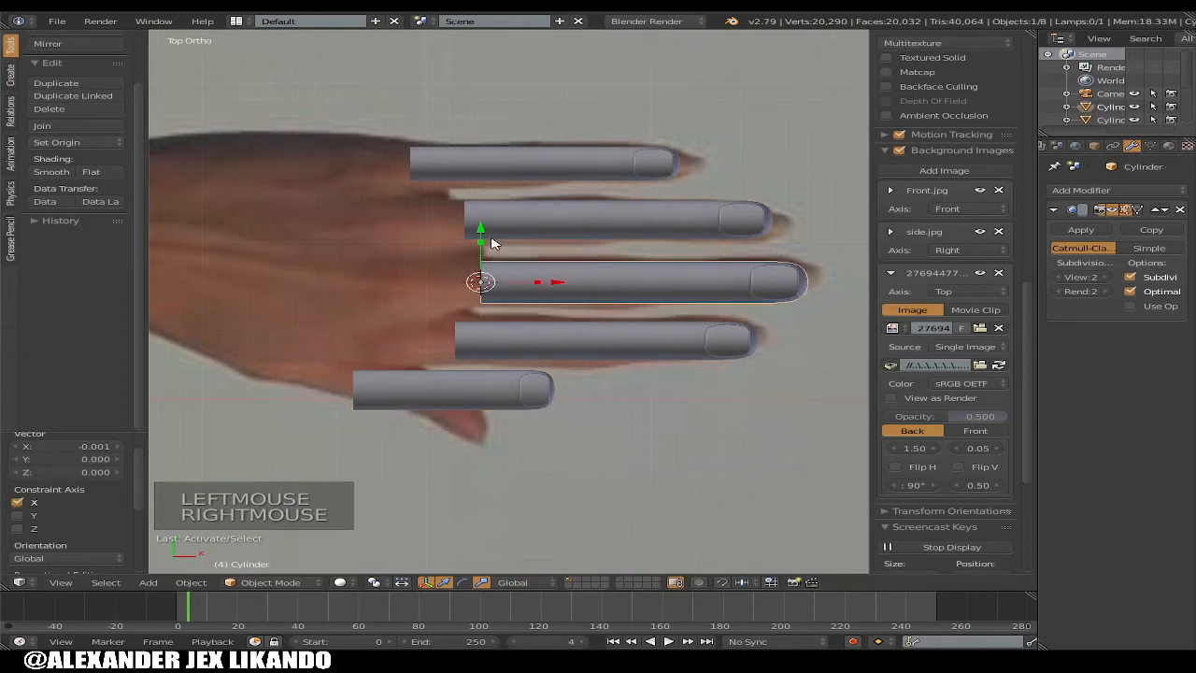
{"action": "left_click_drag", "start_coordinate": [483, 237], "coordinate": [481, 233]}
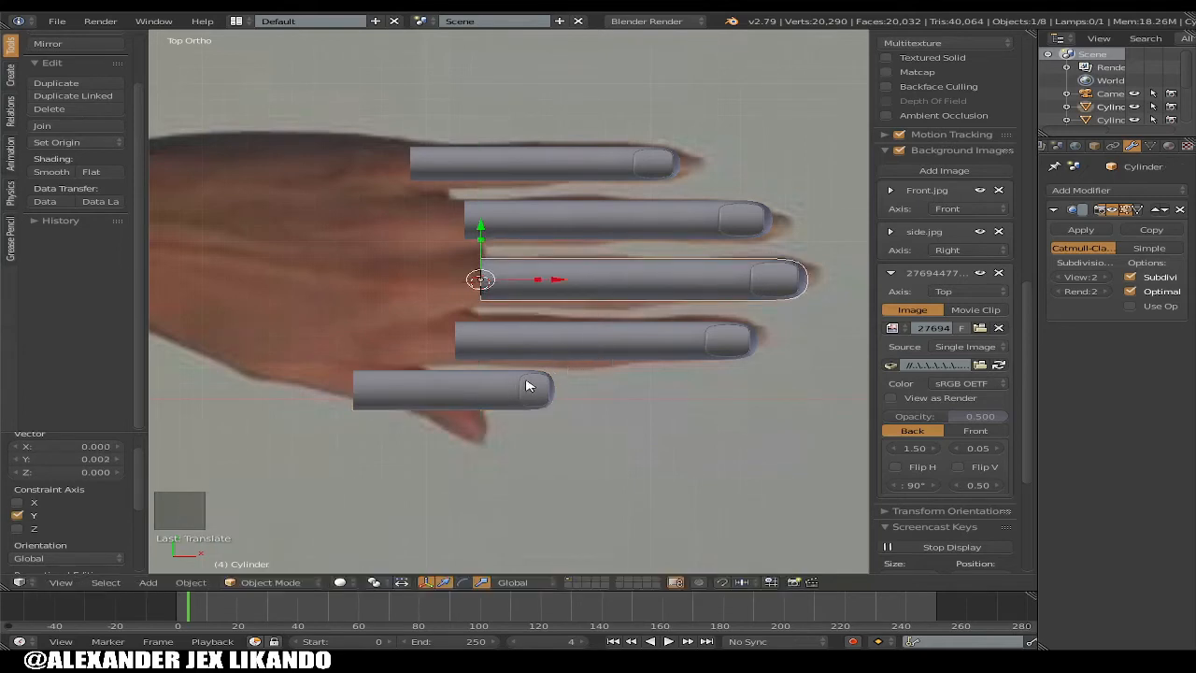
{"action": "mouse_move", "coordinate": [558, 396]}
{"action": "middle_mouse_down"}
{"action": "mouse_move", "coordinate": [480, 395]}
{"action": "mouse_move", "coordinate": [444, 275]}
{"action": "mouse_move", "coordinate": [548, 253]}
{"action": "mouse_move", "coordinate": [588, 181]}
{"action": "mouse_move", "coordinate": [643, 356]}
{"action": "mouse_move", "coordinate": [564, 374]}
{"action": "middle_mouse_up"}
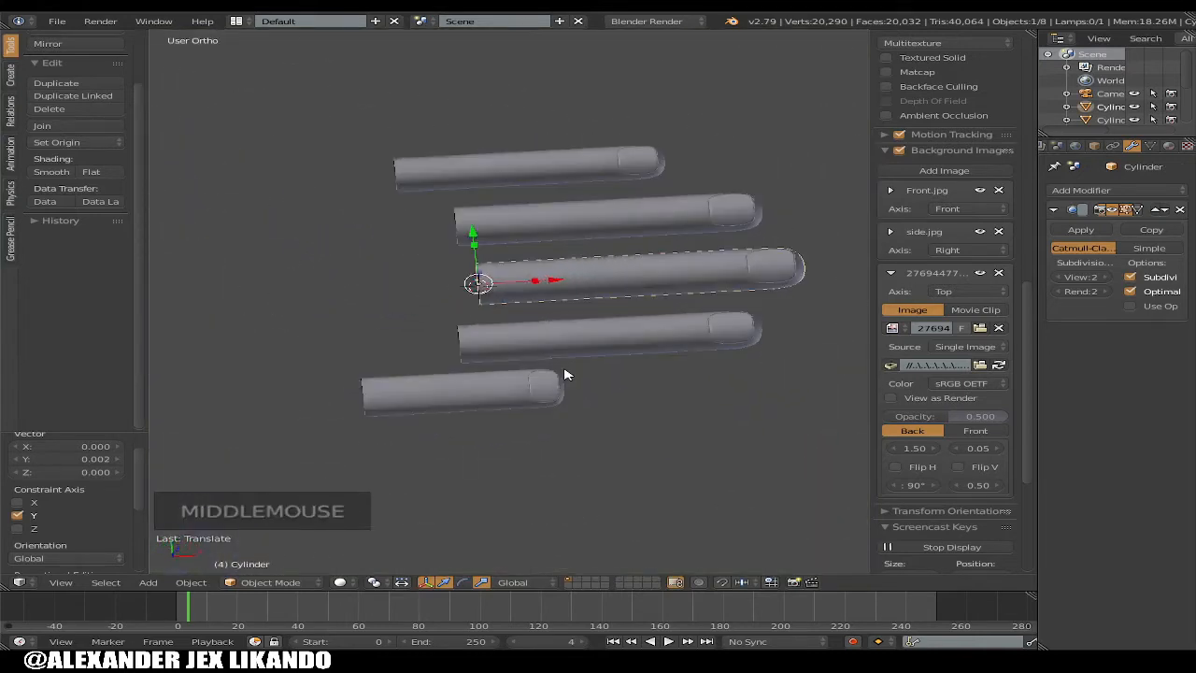
{"action": "scroll", "coordinate": [614, 318], "scroll_direction": "down", "scroll_amount": 2}
{"action": "middle_click", "coordinate": [588, 311]}
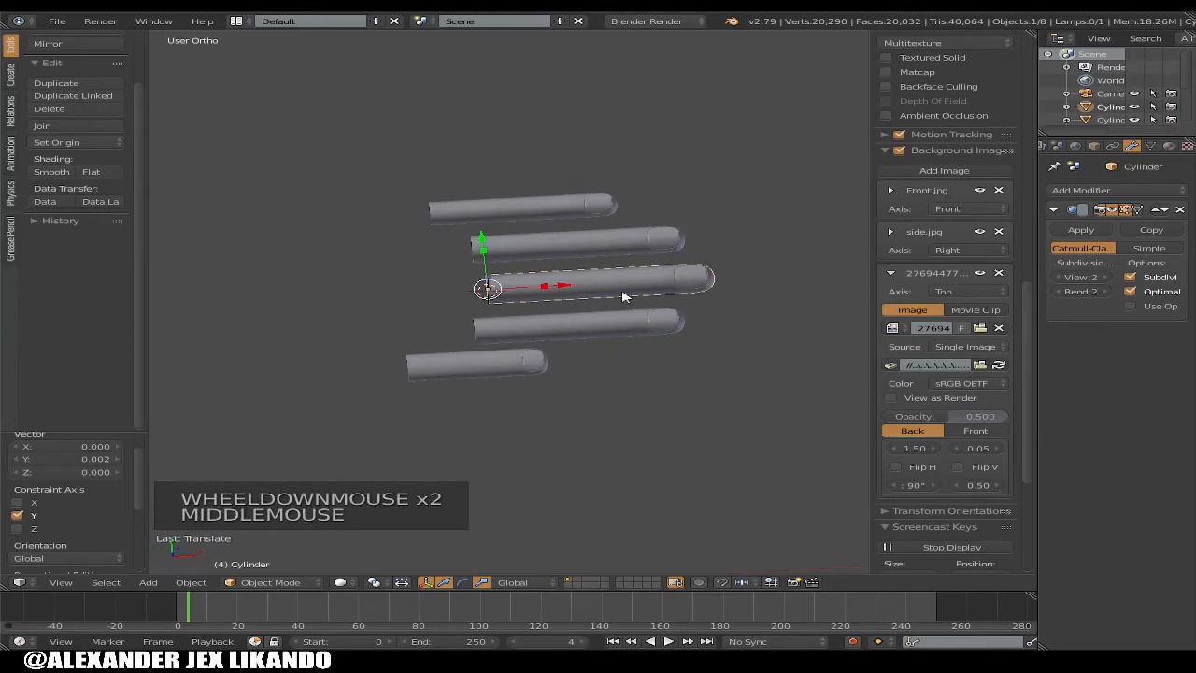
{"action": "middle_click_drag", "start_coordinate": [624, 297], "coordinate": [641, 329]}
{"action": "key", "text": "Tab"}
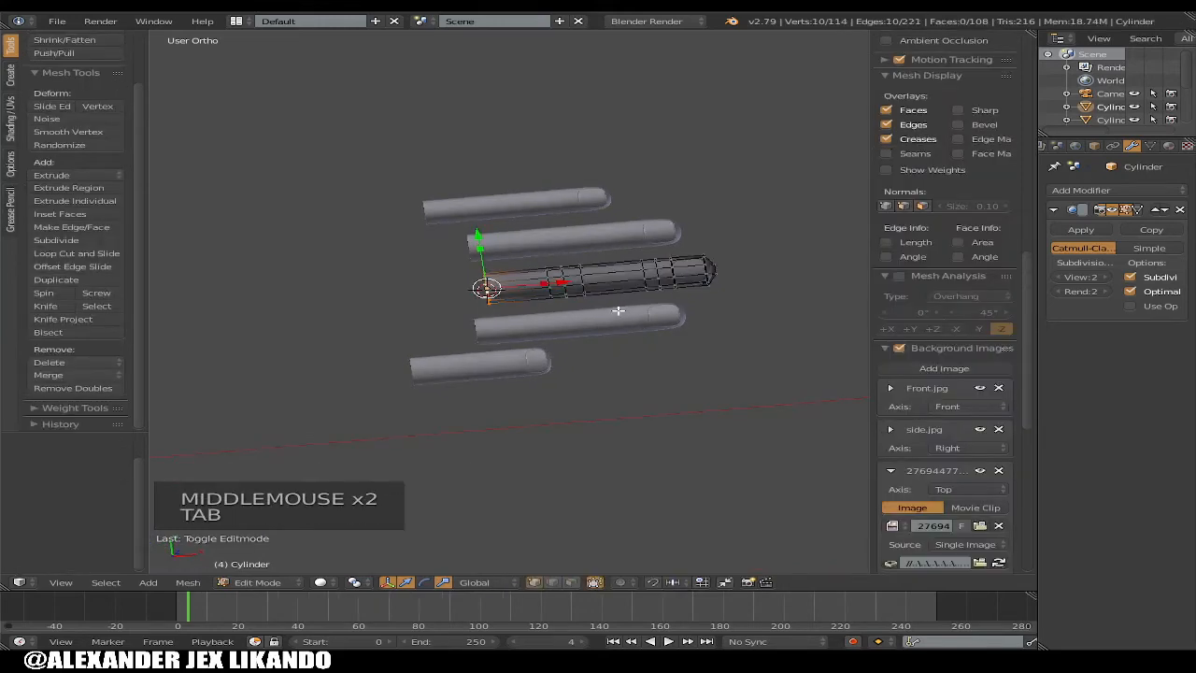
Examine the middle finger's joint edge loops against the top-view hand photo, then return to Object Mode
{"action": "scroll", "coordinate": [622, 299], "scroll_direction": "up", "scroll_amount": 5}
{"action": "scroll", "coordinate": [629, 278], "scroll_direction": "down", "scroll_amount": 3}
{"action": "key", "text": "KP_7"}
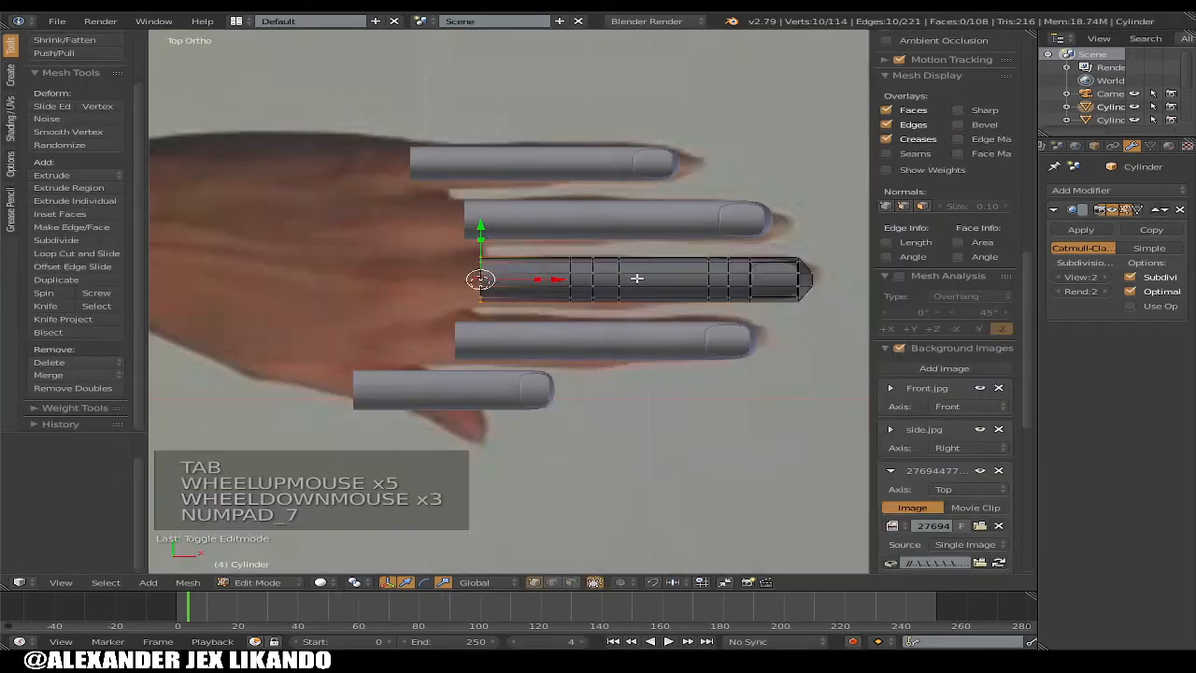
{"action": "scroll", "coordinate": [583, 291], "scroll_direction": "up", "scroll_amount": 3}
{"action": "right_click", "coordinate": [645, 263], "text": "alt"}
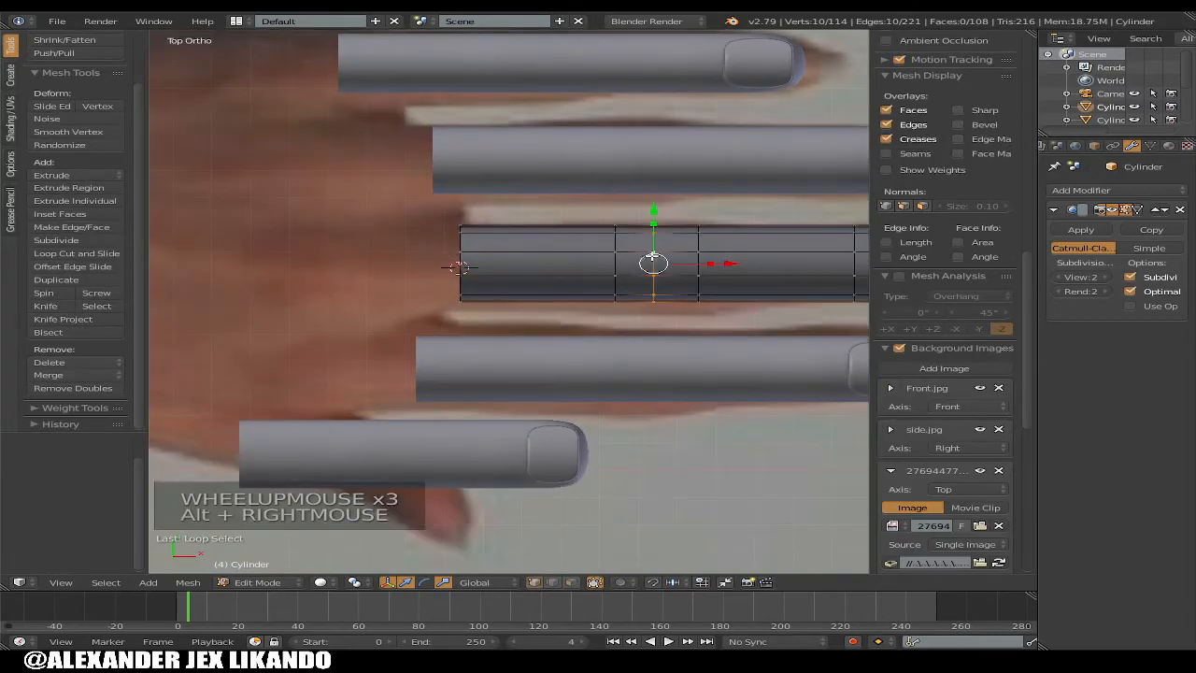
{"action": "scroll", "coordinate": [610, 318], "scroll_direction": "down", "scroll_amount": 4}
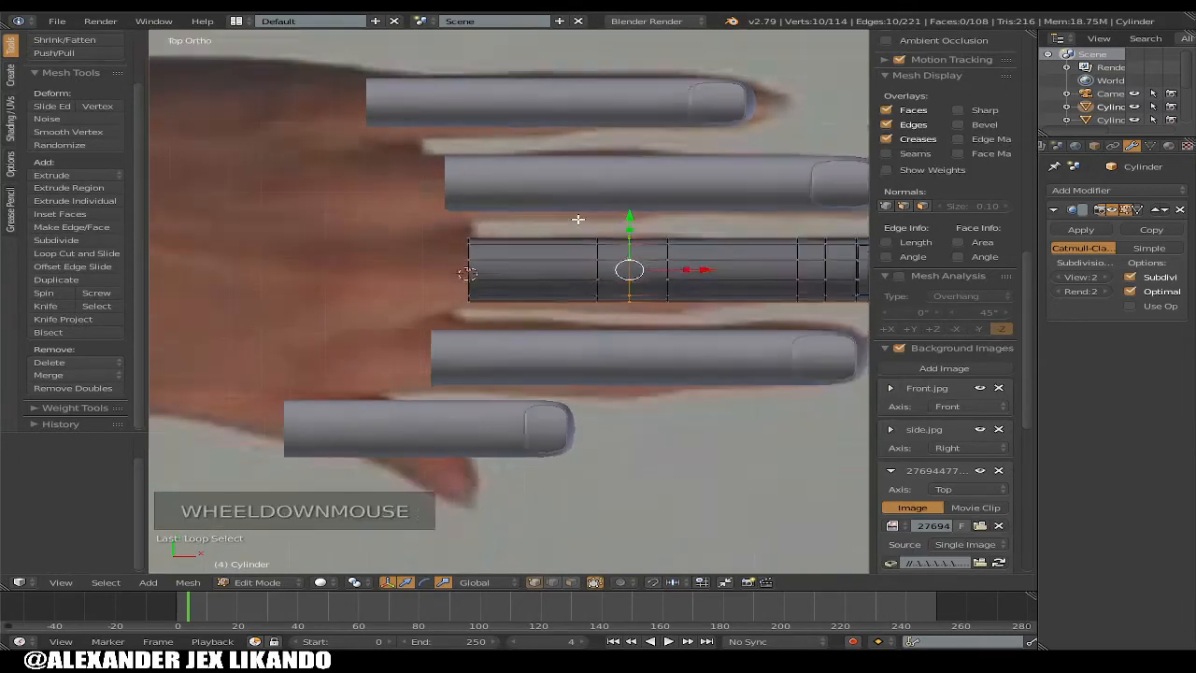
{"action": "scroll", "coordinate": [622, 271], "scroll_direction": "up", "scroll_amount": 2}
{"action": "key", "text": "Tab"}
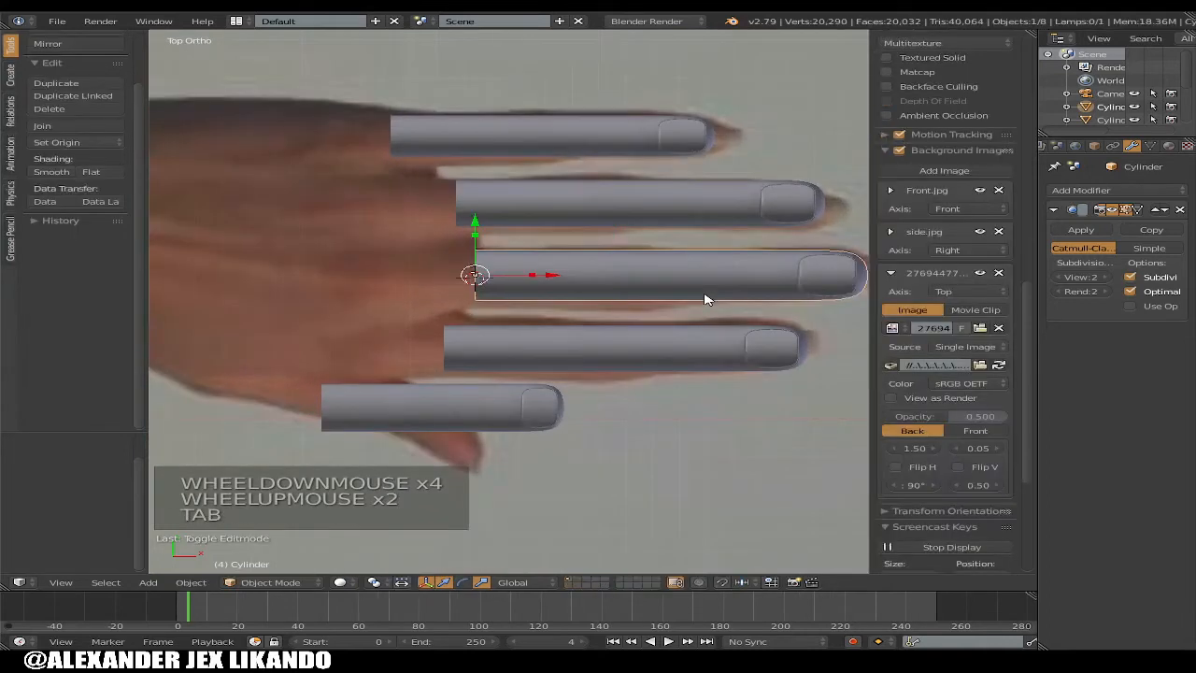
{"action": "scroll", "coordinate": [682, 273], "scroll_direction": "down", "scroll_amount": 1}
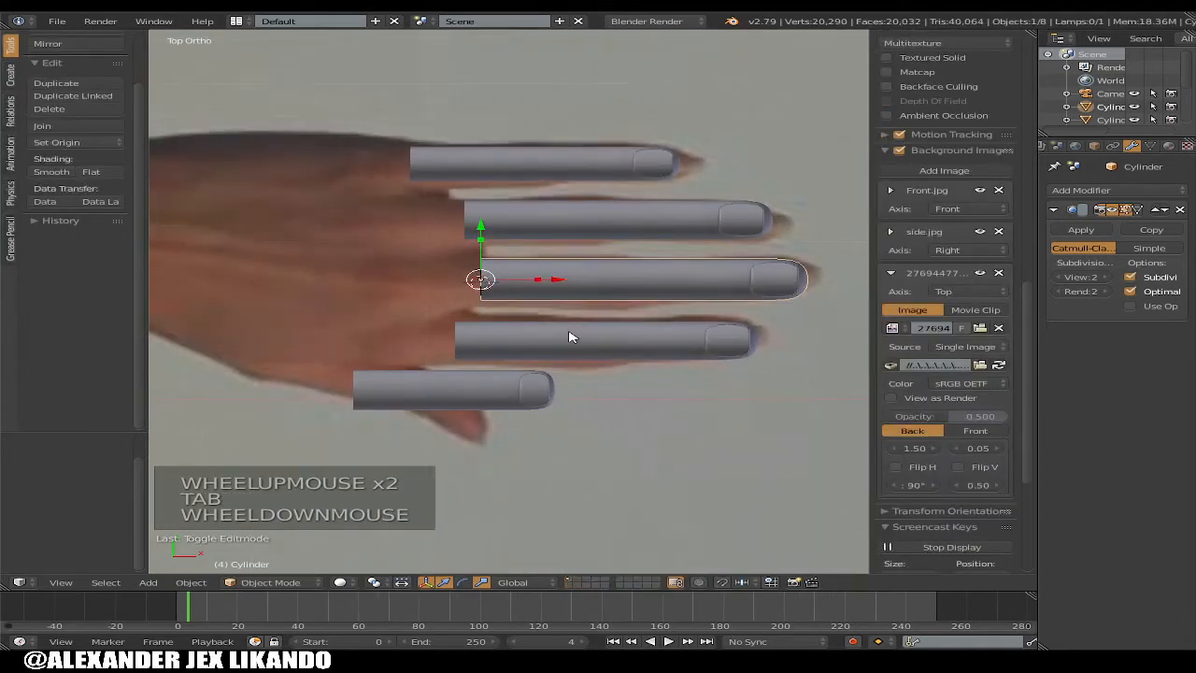
Try a free trackball rotation of the thumb by about 42.1° to angle it outward like the photo's thumb
{"action": "right_click", "coordinate": [533, 391]}
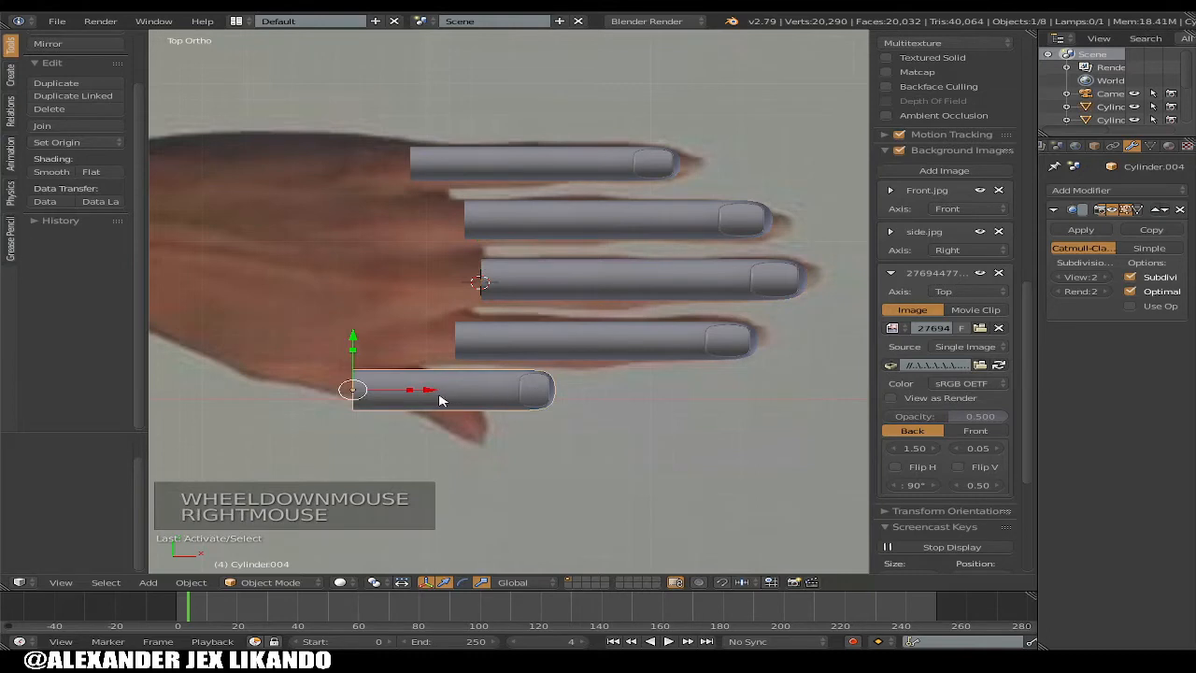
{"action": "key", "text": "r"}
{"action": "key", "text": "r"}
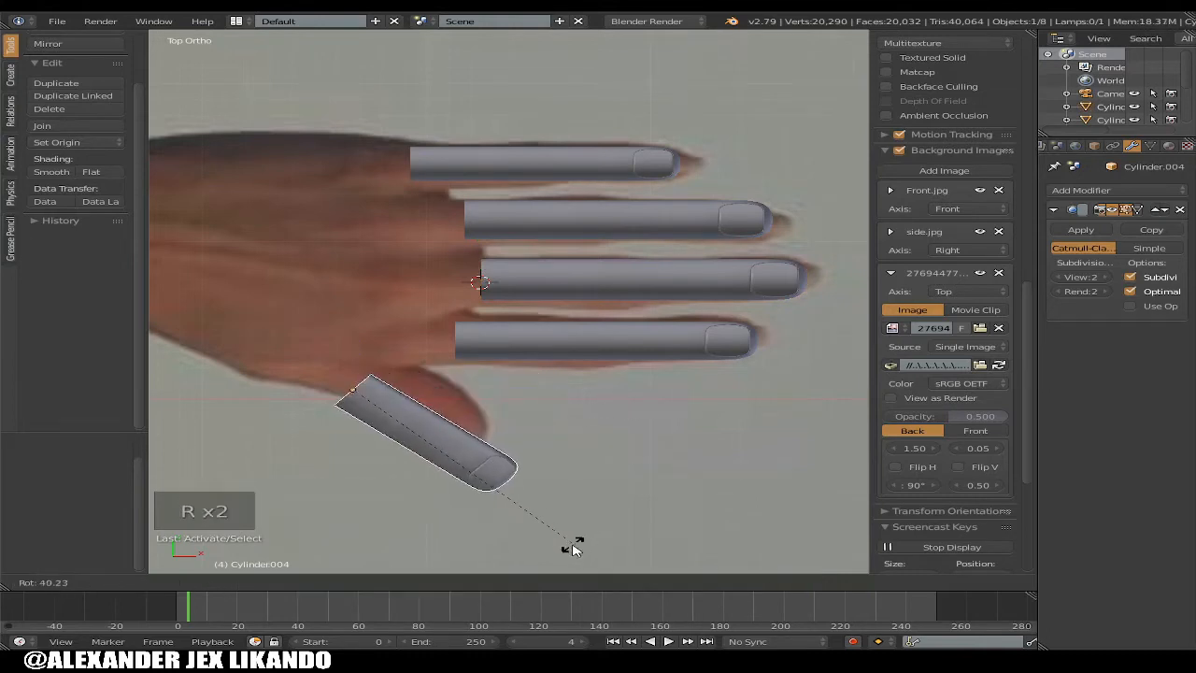
{"action": "left_click", "coordinate": [559, 526]}
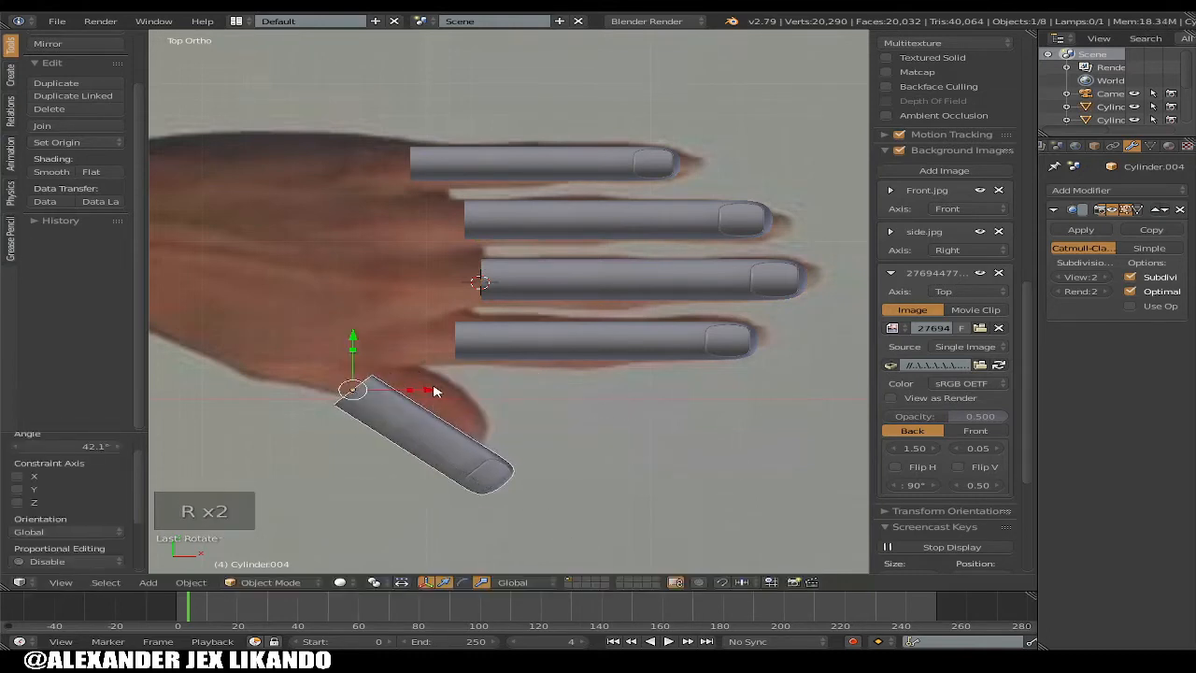
Try repositioning the angled thumb at the photo's thumb base, moving it along Y and about -0.023 along X
{"action": "left_click_drag", "start_coordinate": [435, 391], "coordinate": [476, 395]}
{"action": "left_click_drag", "start_coordinate": [391, 343], "coordinate": [366, 320]}
{"action": "left_click_drag", "start_coordinate": [461, 372], "coordinate": [411, 374]}
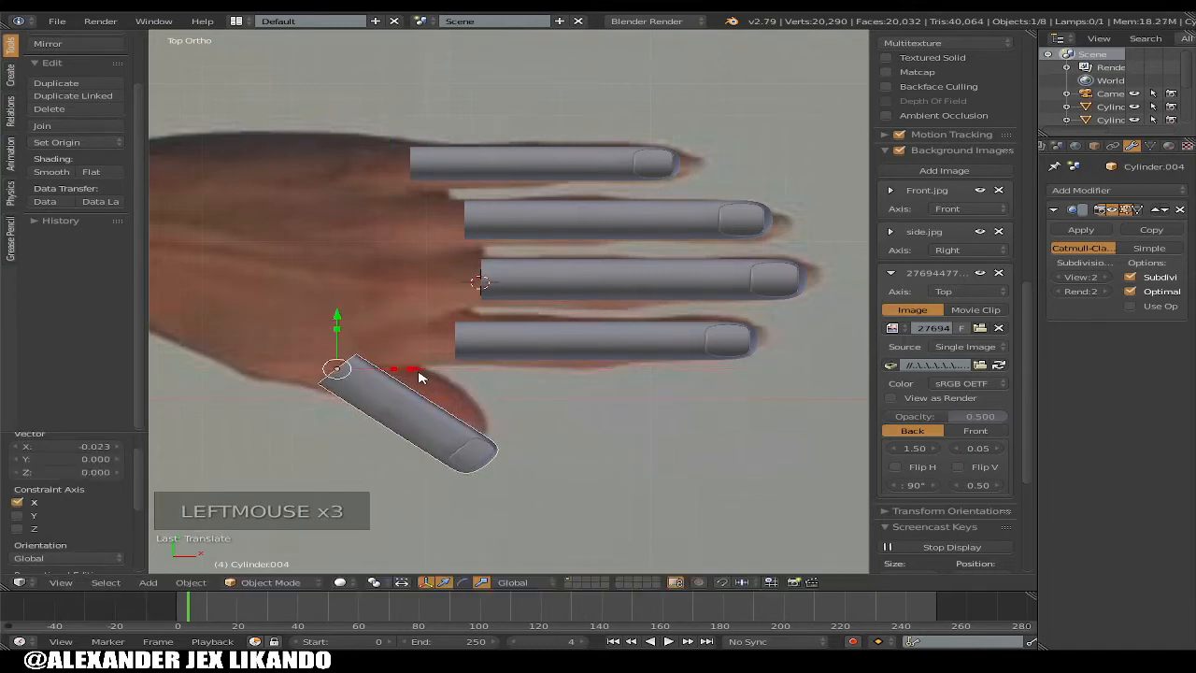
Try thickening the thumb by scaling it about 1.412 along Z, checking it from the side and from above
{"action": "scroll", "coordinate": [496, 447], "scroll_direction": "down", "scroll_amount": 2}
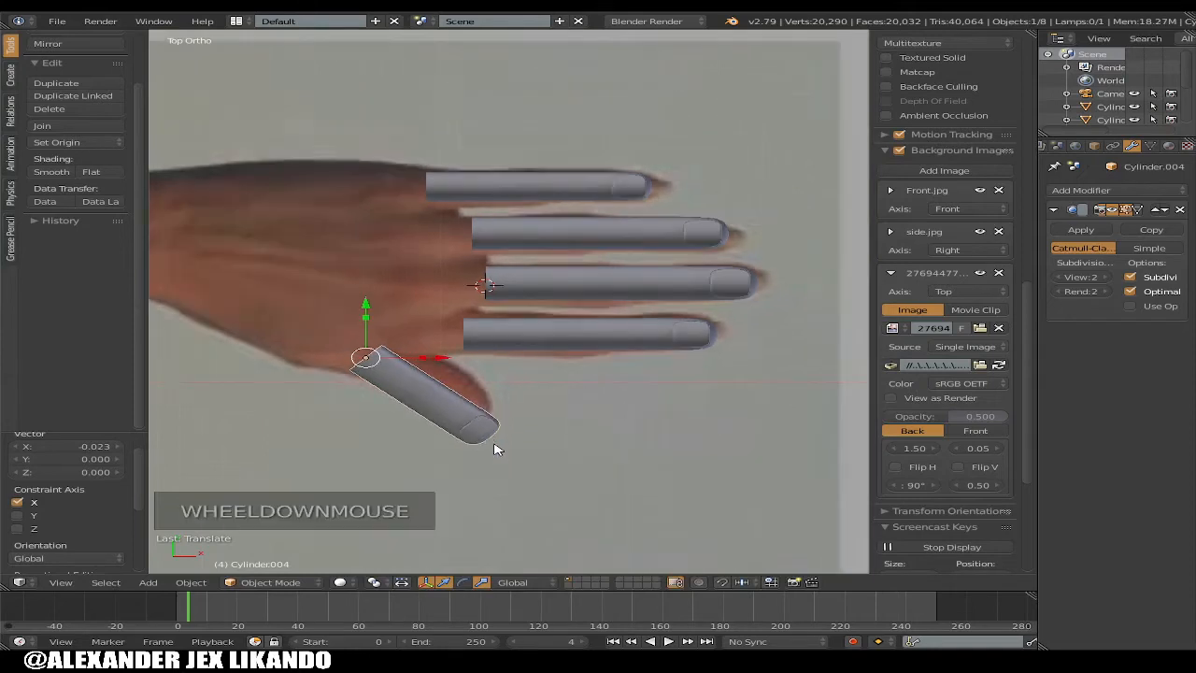
{"action": "middle_click_drag", "start_coordinate": [497, 449], "coordinate": [499, 350]}
{"action": "scroll", "coordinate": [500, 351], "scroll_direction": "up", "scroll_amount": 1}
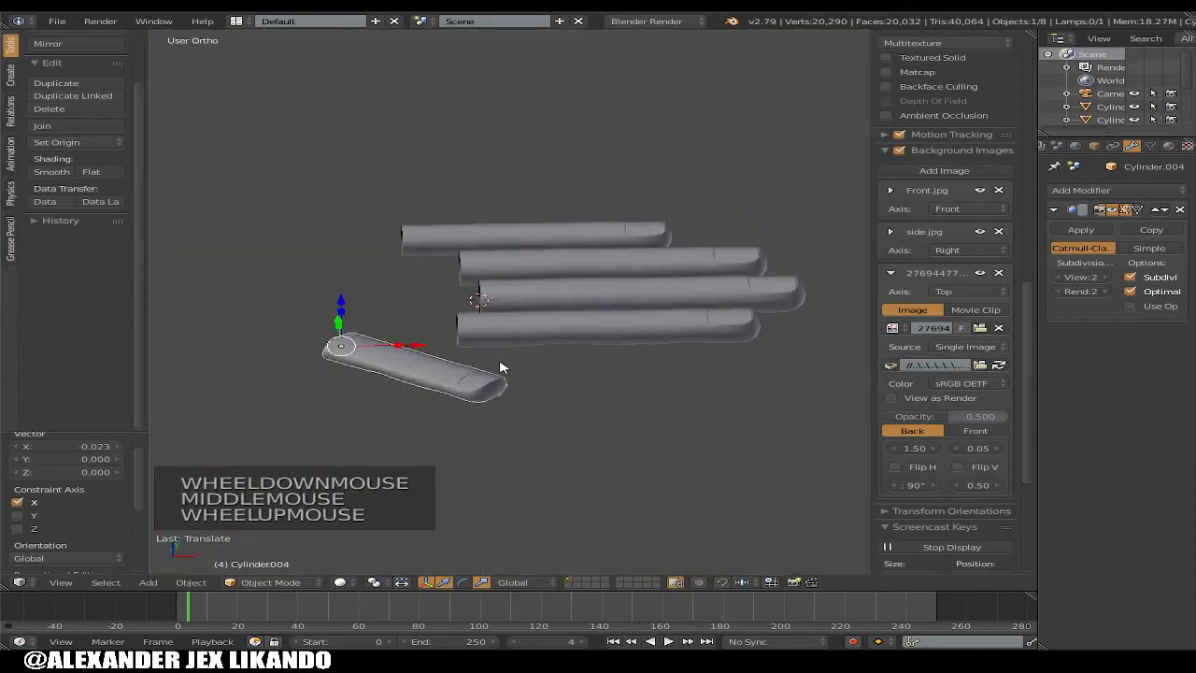
{"action": "middle_click_drag", "start_coordinate": [509, 399], "coordinate": [567, 377]}
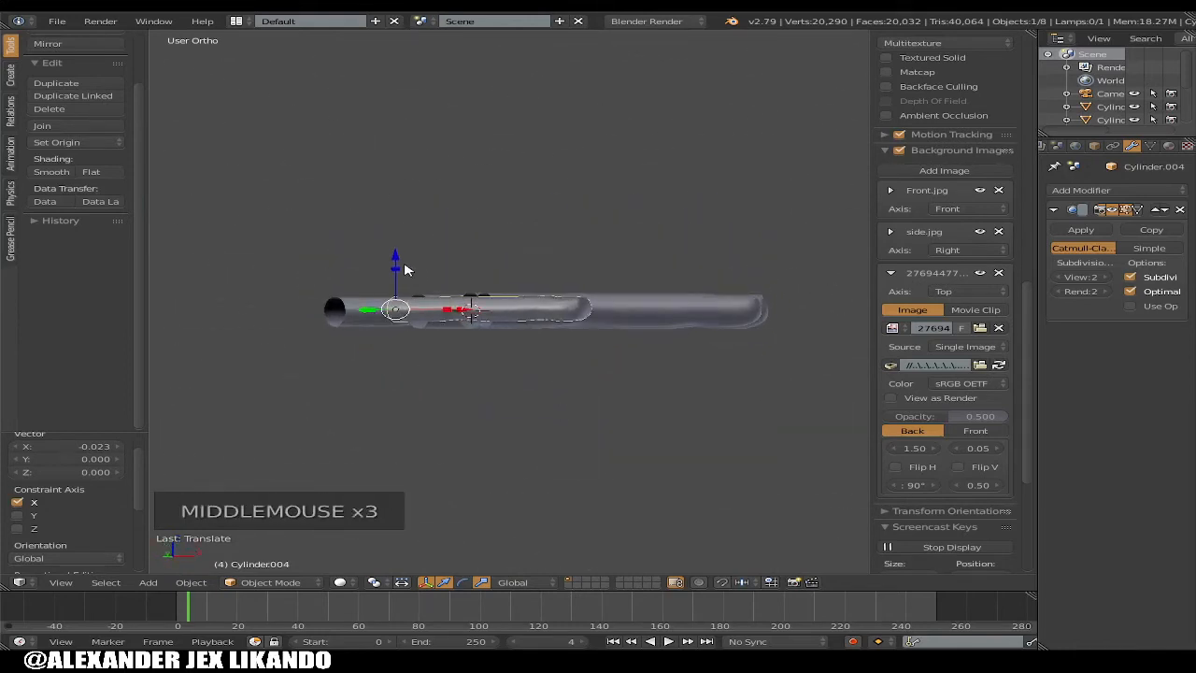
{"action": "mouse_move", "coordinate": [408, 271]}
{"action": "left_mouse_down"}
{"action": "mouse_move", "coordinate": [394, 271]}
{"action": "mouse_move", "coordinate": [395, 255]}
{"action": "left_mouse_up"}
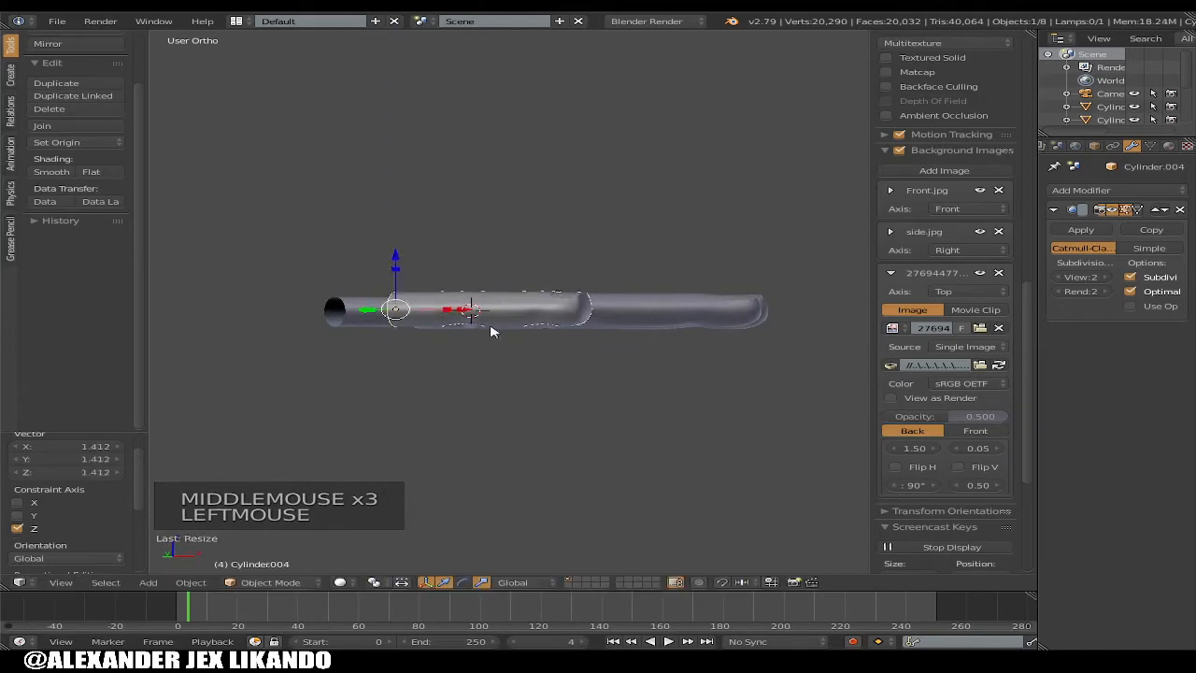
{"action": "middle_click_drag", "start_coordinate": [395, 254], "coordinate": [521, 382]}
{"action": "middle_click", "coordinate": [520, 381]}
{"action": "key", "text": "KP_7"}
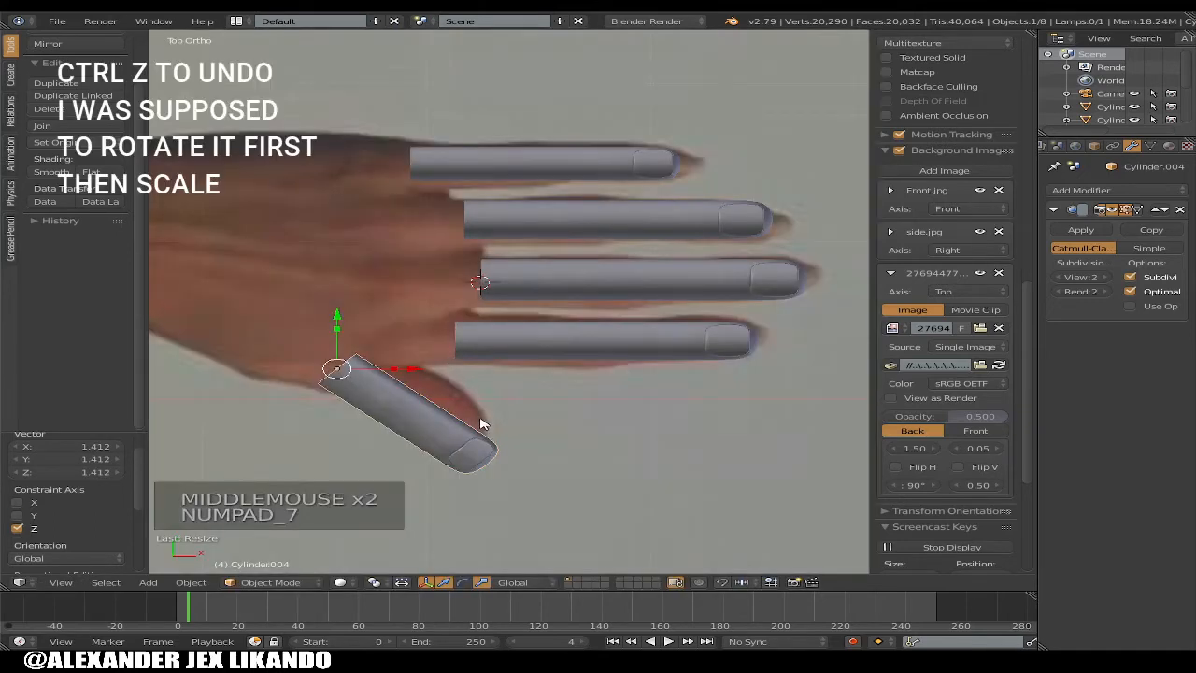
Undo the recent edits back to the thin, uniformly scaled thumb, before its stretching along Y and X
{"action": "key", "text": "ctrl+z"}
{"action": "key", "text": "ctrl+z"}
{"action": "key", "text": "ctrl+z"}
{"action": "key", "text": "ctrl+z"}
{"action": "key", "text": "ctrl+z"}
{"action": "key", "text": "ctrl+z"}
{"action": "key", "text": "ctrl+z"}
{"action": "key", "text": "ctrl+z"}
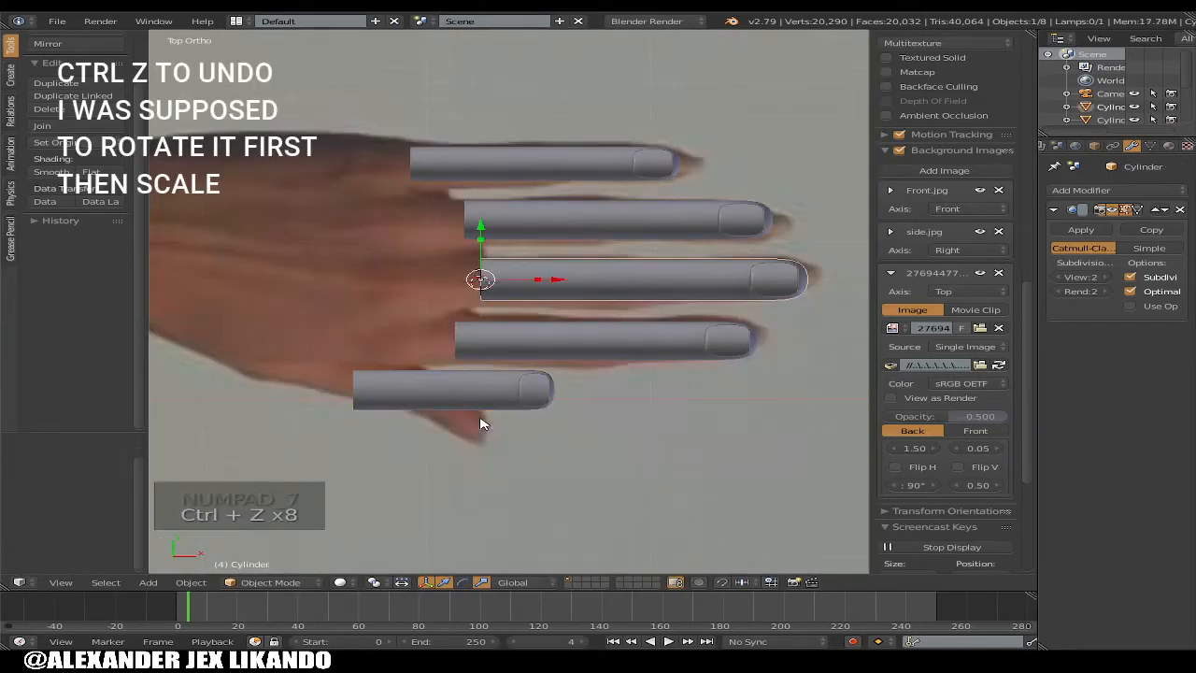
{"action": "key", "text": "ctrl+z"}
{"action": "key", "text": "ctrl+z"}
{"action": "key", "text": "ctrl+z"}
{"action": "key", "text": "ctrl+z"}
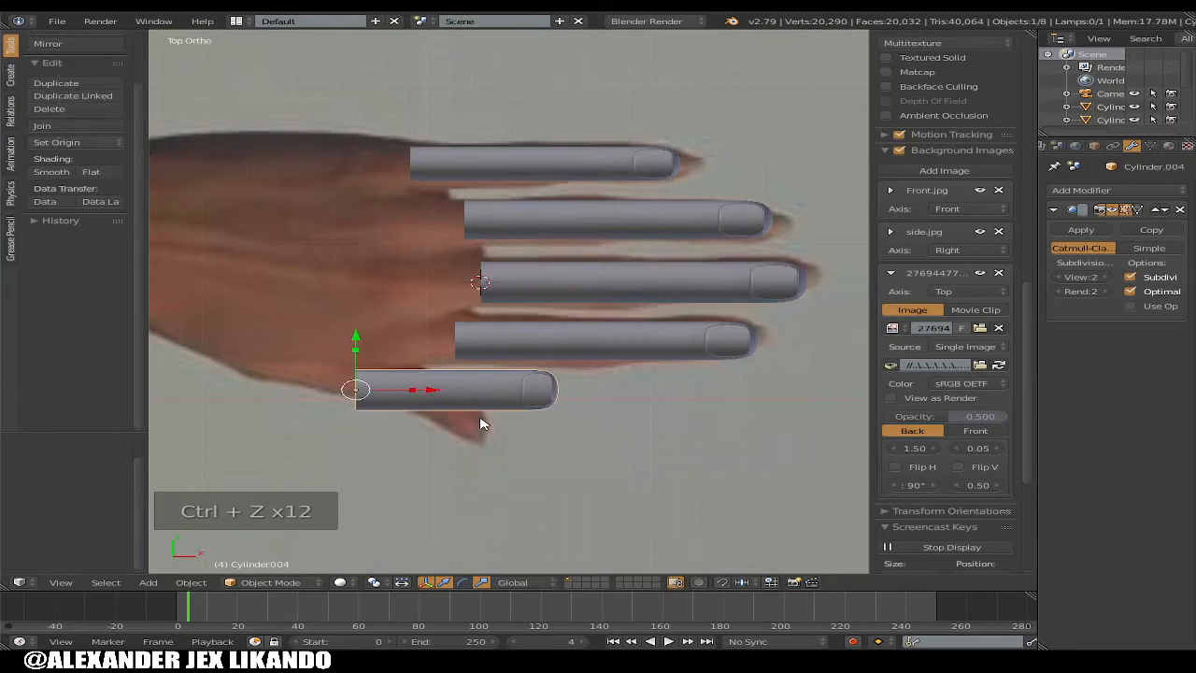
{"action": "key", "text": "ctrl+z"}
{"action": "key", "text": "ctrl+z"}
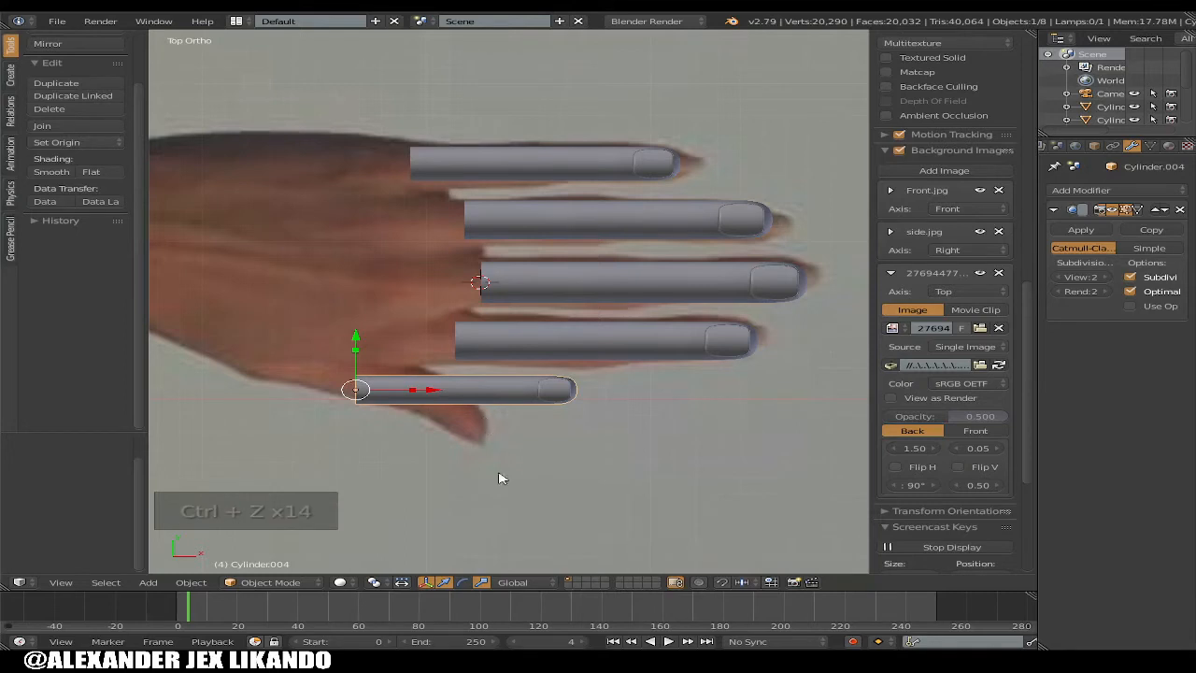
Switch to the rotation manipulator and rotate the thumb about 60.9° around the global X axis
{"action": "middle_click_drag", "start_coordinate": [499, 481], "coordinate": [433, 389]}
{"action": "scroll", "coordinate": [469, 391], "scroll_direction": "up", "scroll_amount": 2}
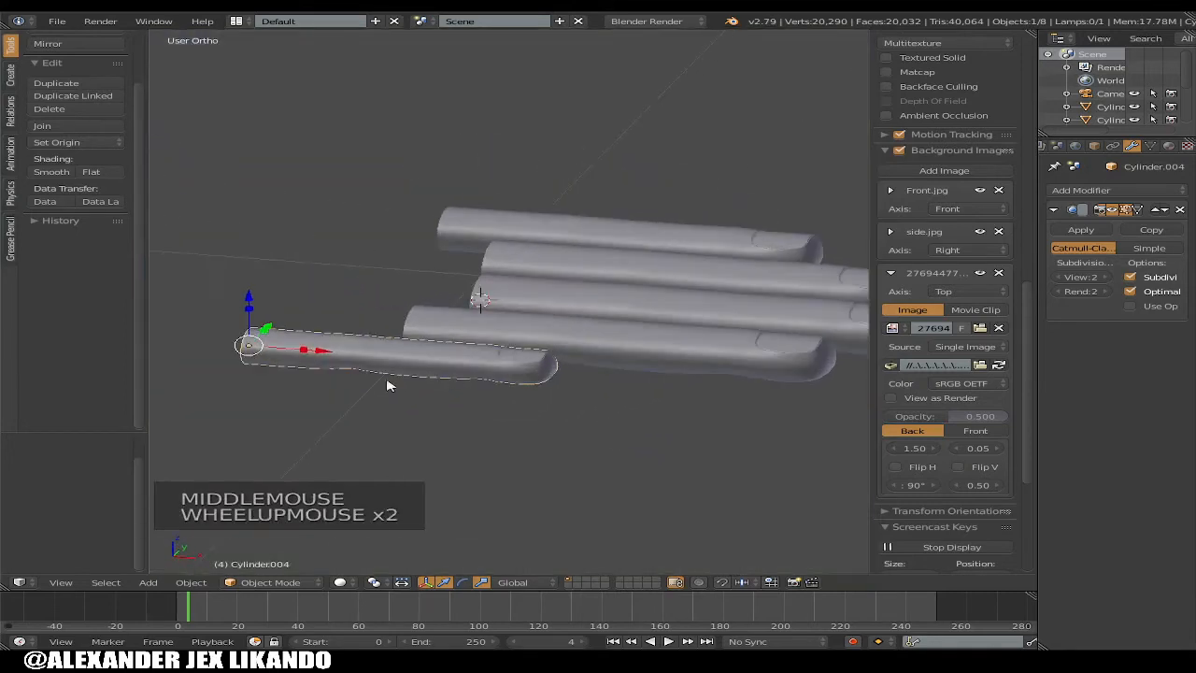
{"action": "left_click", "coordinate": [462, 581]}
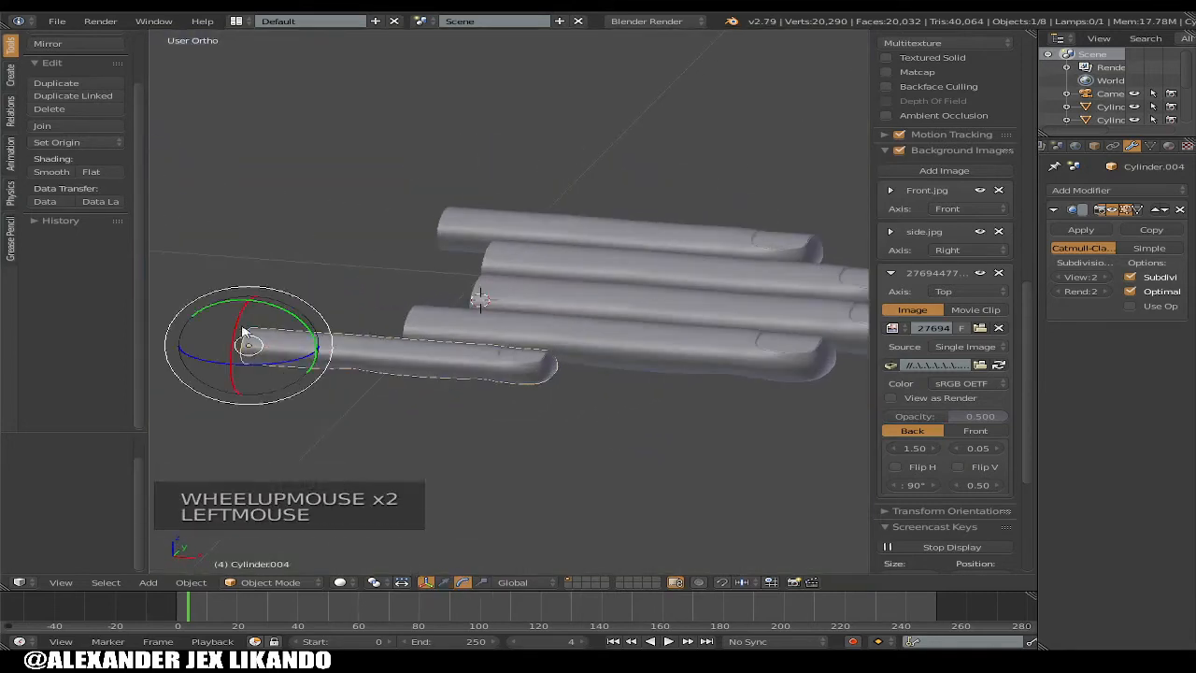
{"action": "left_click_drag", "start_coordinate": [243, 329], "coordinate": [241, 348]}
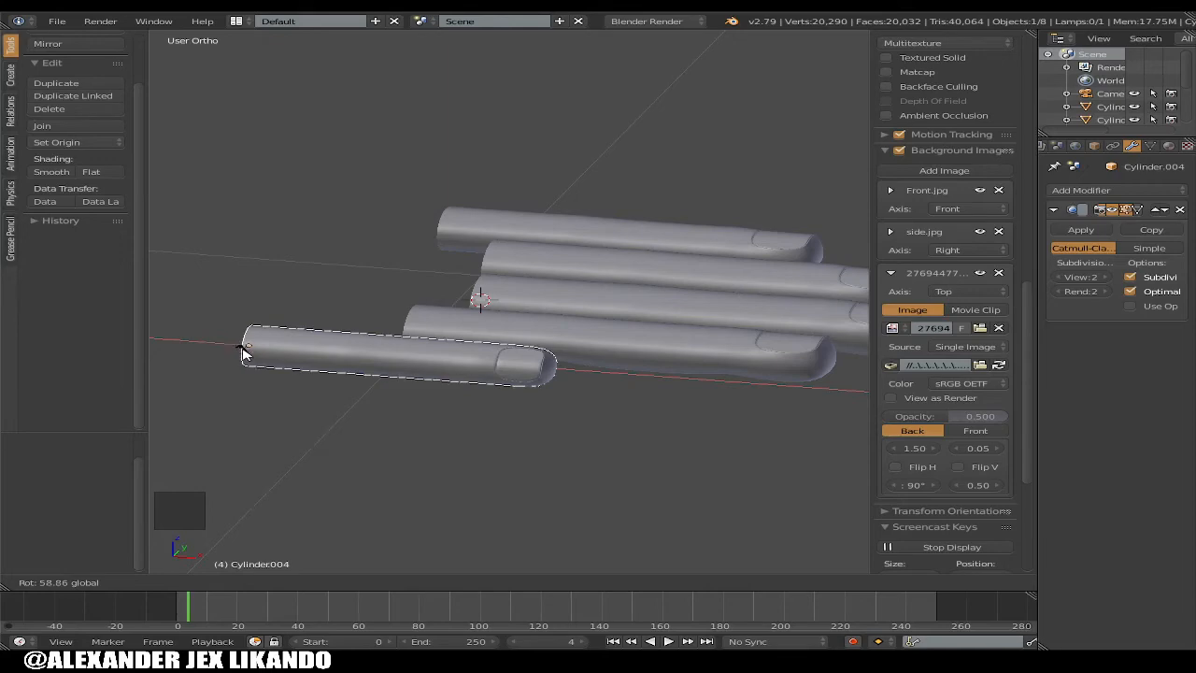
{"action": "left_click", "coordinate": [252, 396]}
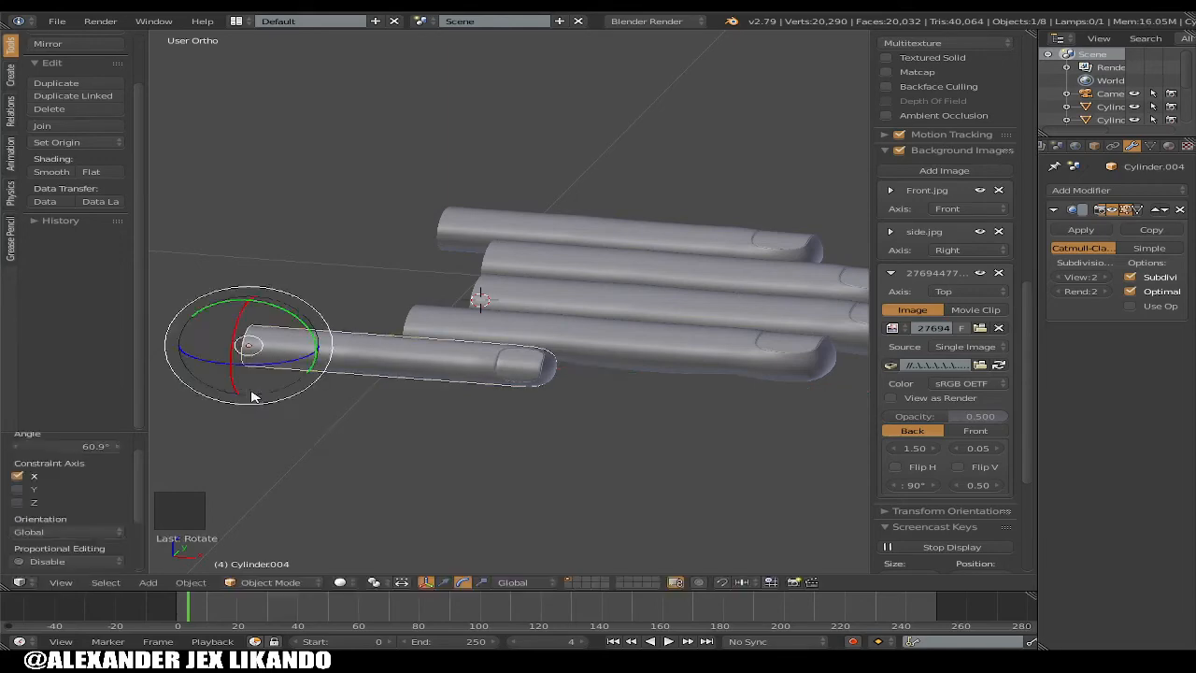
Rotate the thumb about -35.6° around the global X axis and check the nail's tilt against the other fingers
{"action": "middle_click_drag", "start_coordinate": [446, 413], "coordinate": [457, 446]}
{"action": "key", "text": "KP_7"}
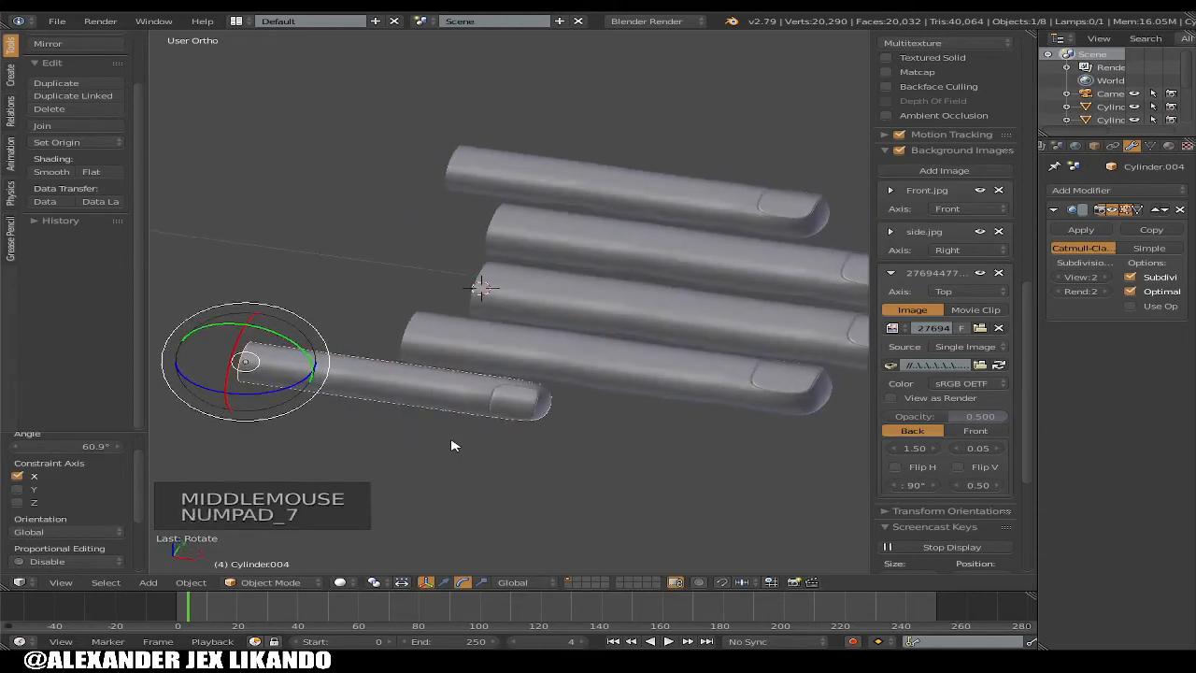
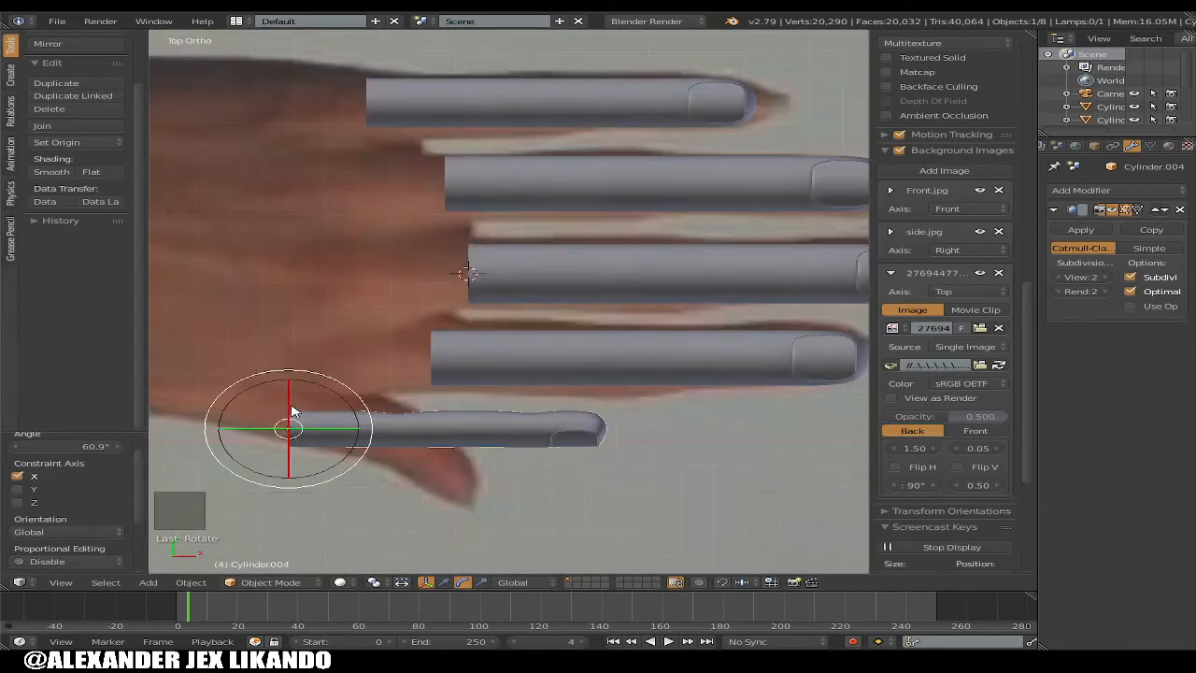
{"action": "left_click_drag", "start_coordinate": [292, 411], "coordinate": [289, 395]}
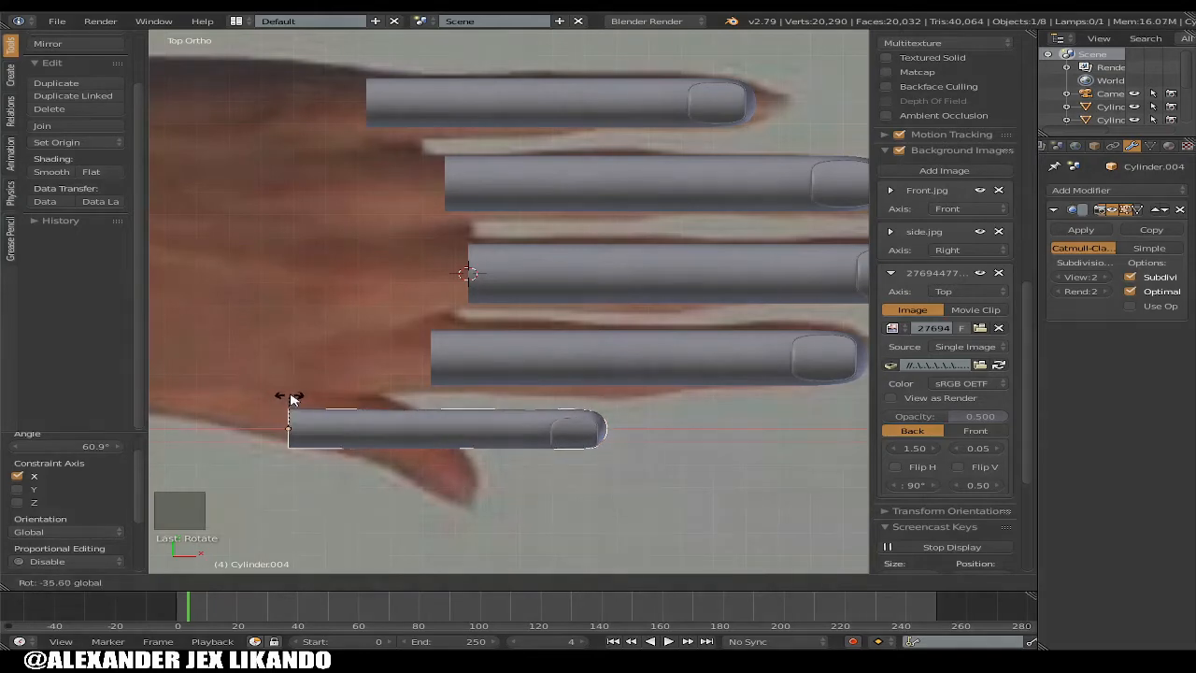
{"action": "middle_click_drag", "start_coordinate": [288, 396], "coordinate": [520, 462]}
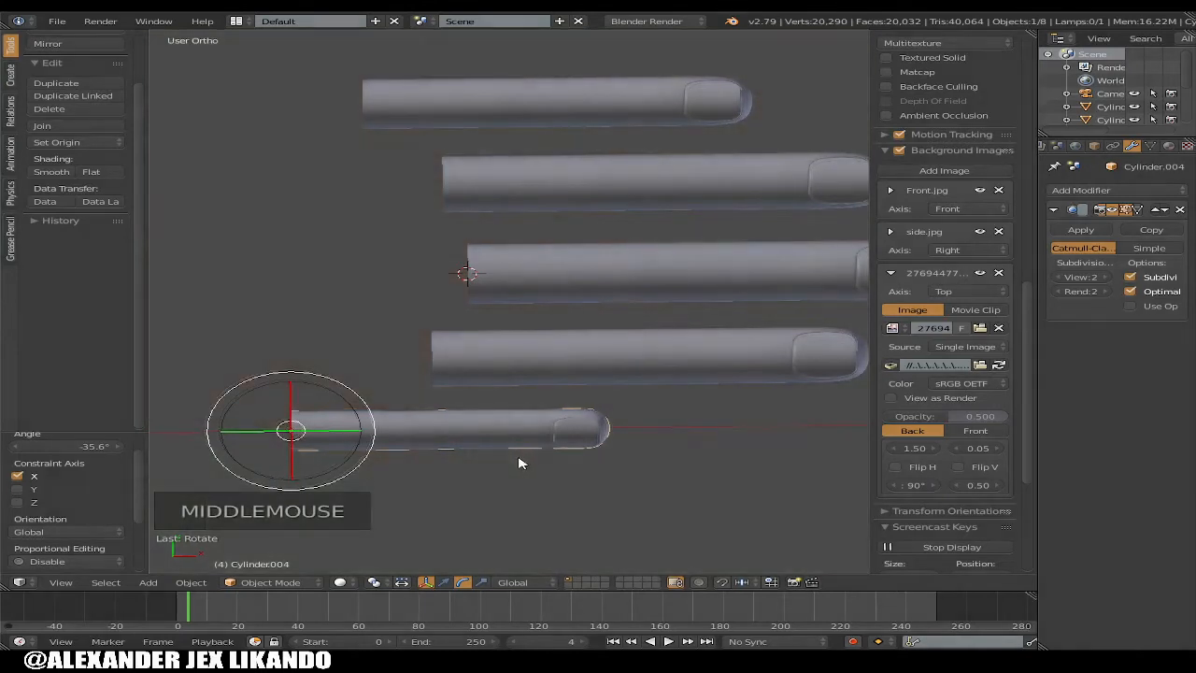
{"action": "middle_click_drag", "start_coordinate": [366, 426], "coordinate": [418, 470]}
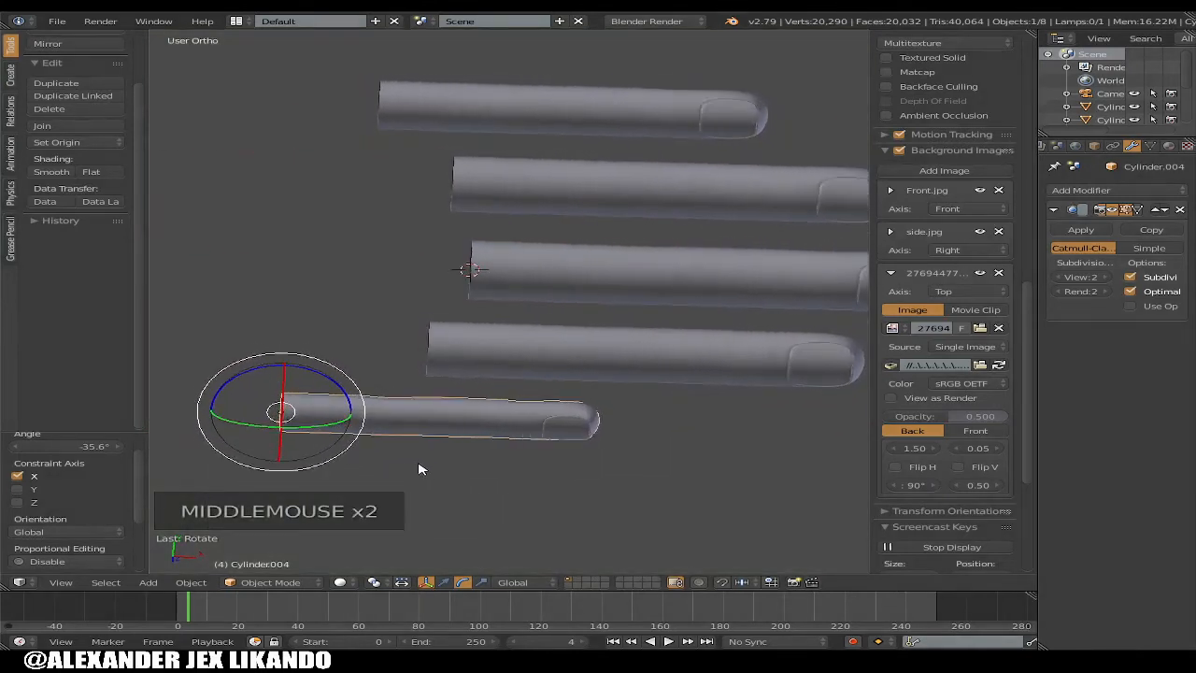
{"action": "scroll", "coordinate": [421, 448], "scroll_direction": "down", "scroll_amount": 1}
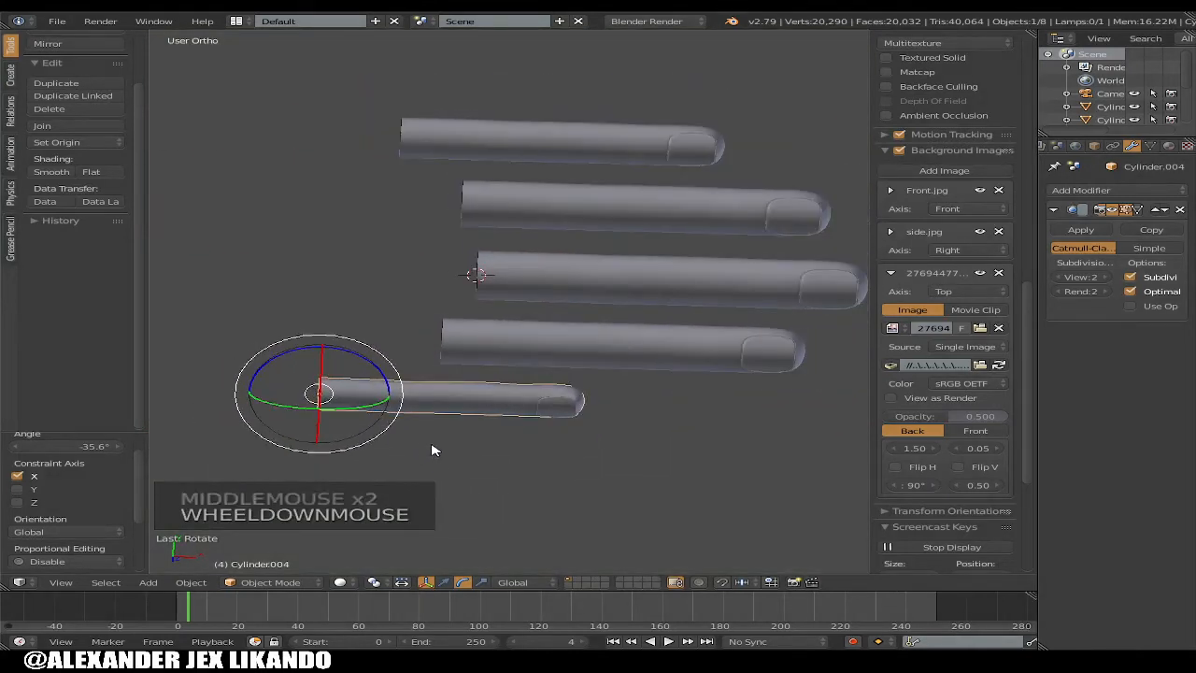
{"action": "key", "text": "s"}
{"action": "key", "text": "s"}
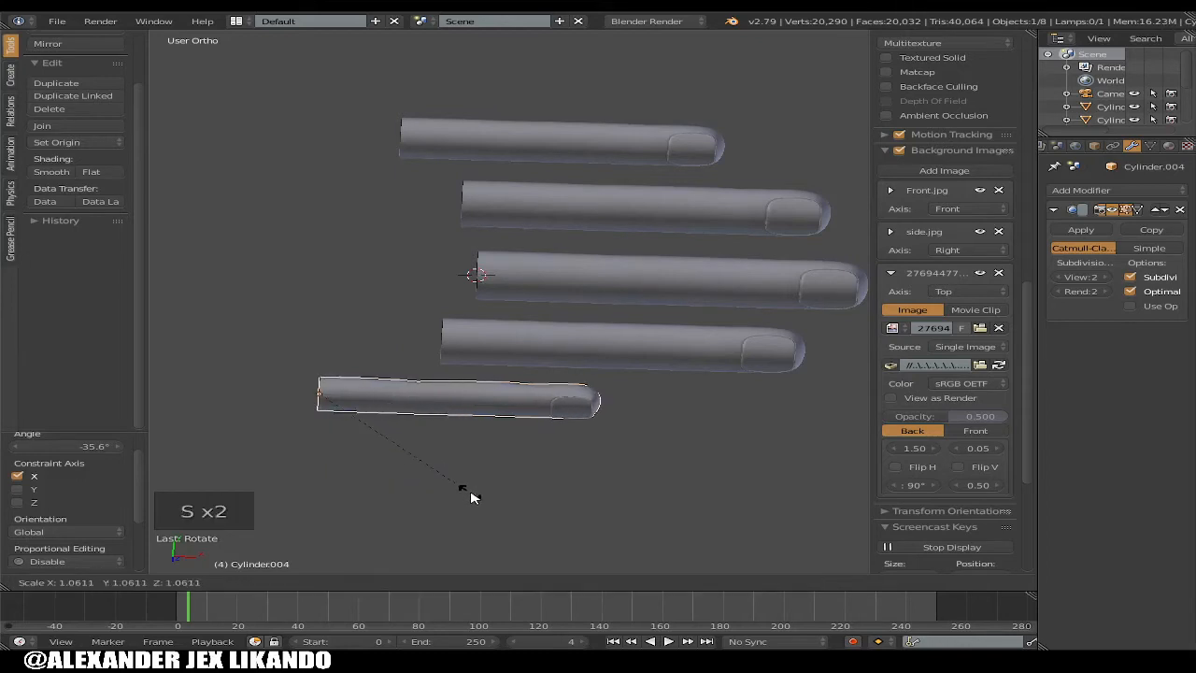
{"action": "right_click", "coordinate": [471, 498]}
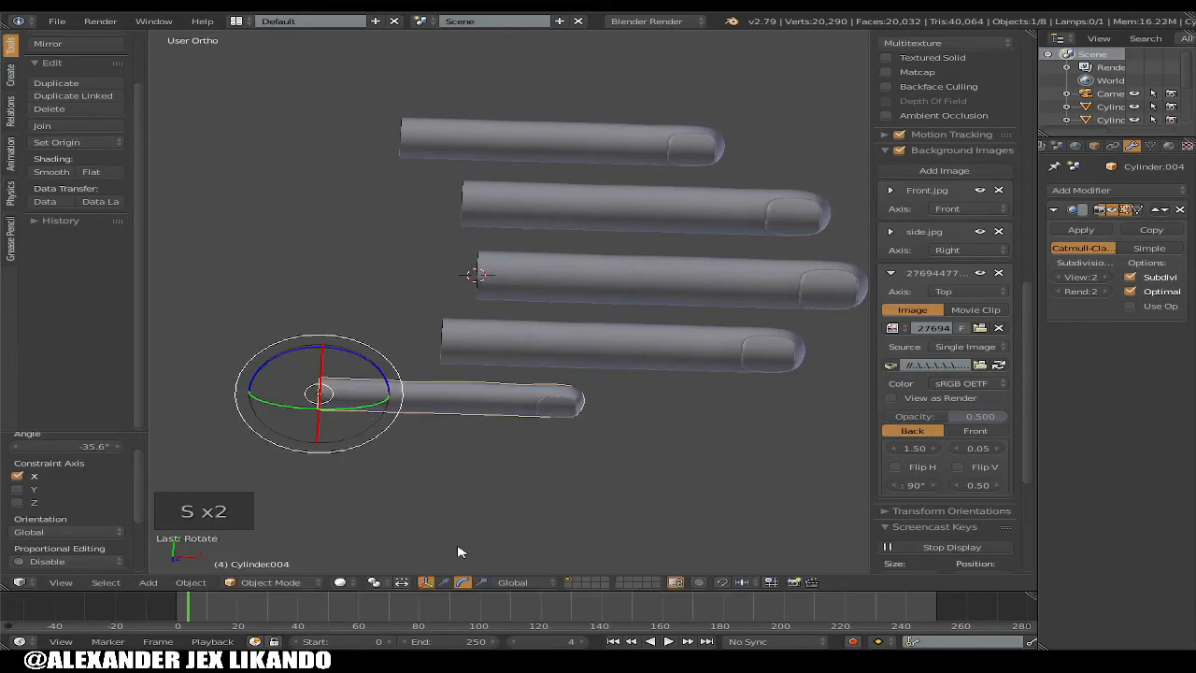
Switch to the scale manipulator and scale the thumb about 1.235 along Y, 1.014 along X and 1.214 along Z
{"action": "left_click", "coordinate": [445, 583]}
{"action": "left_click", "coordinate": [482, 582]}
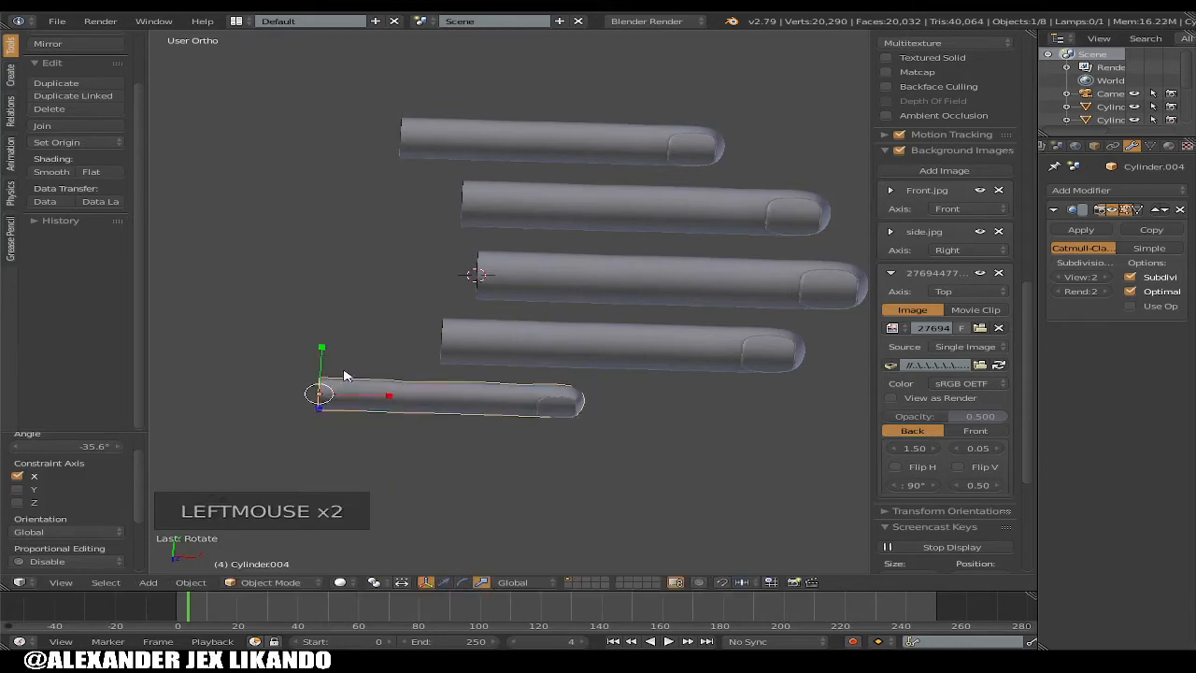
{"action": "left_click_drag", "start_coordinate": [321, 351], "coordinate": [320, 341]}
{"action": "key", "text": "KP_7"}
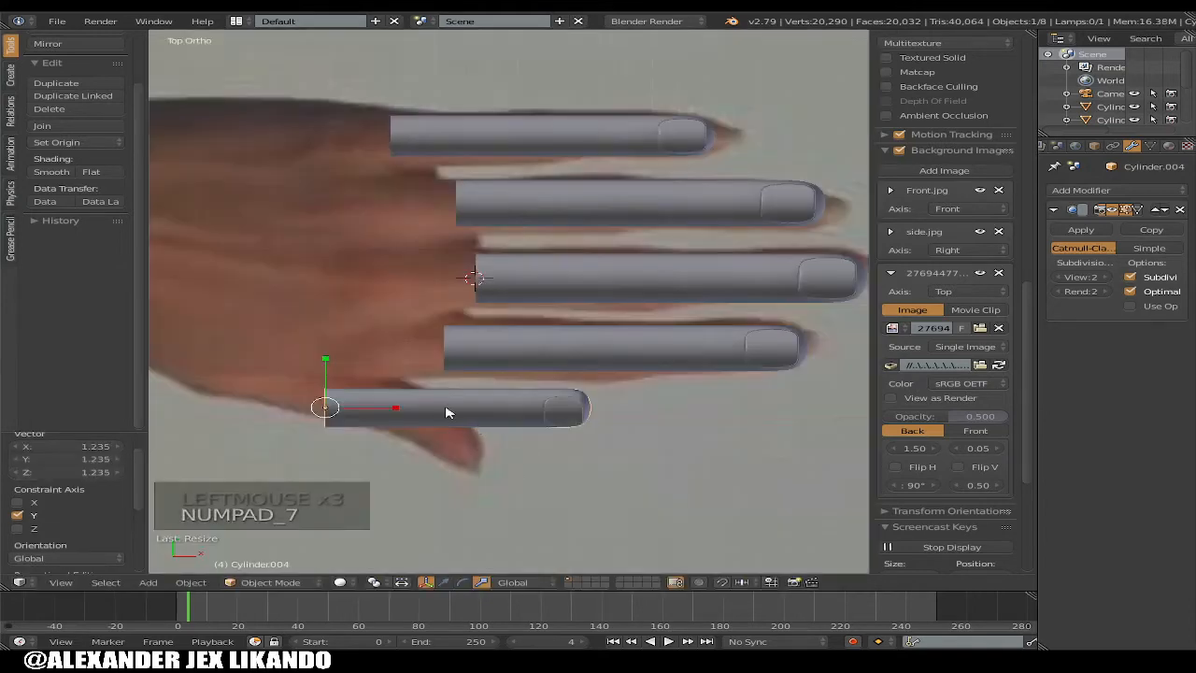
{"action": "left_click_drag", "start_coordinate": [394, 412], "coordinate": [393, 408]}
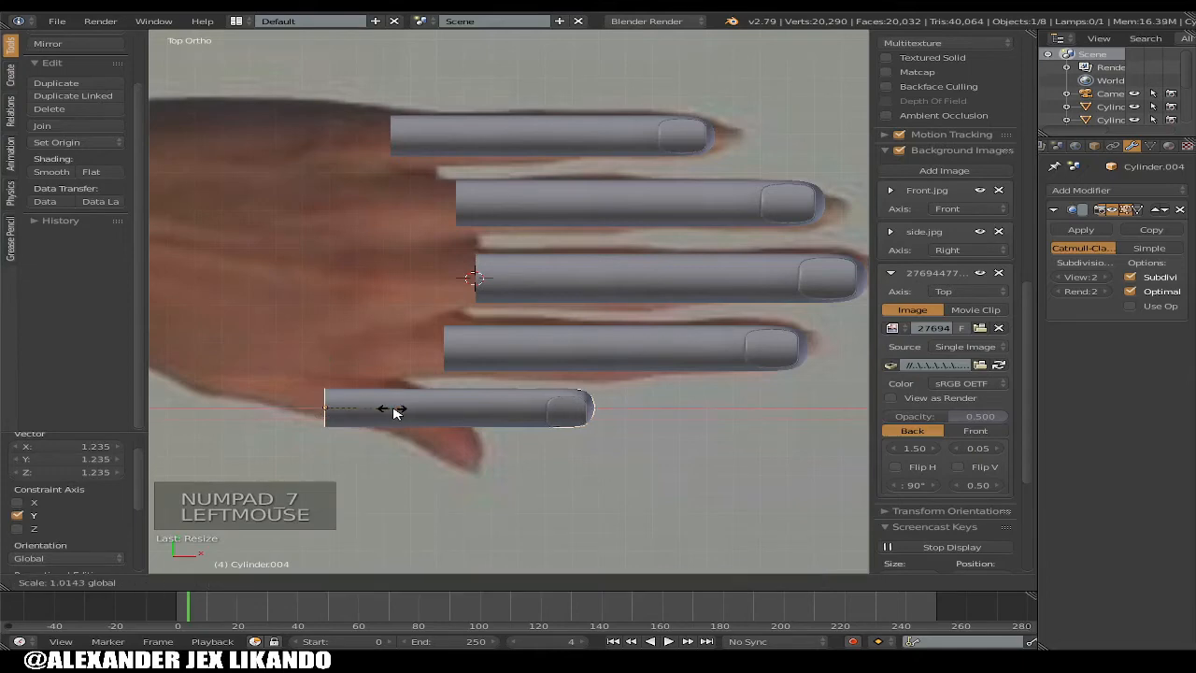
{"action": "middle_click_drag", "start_coordinate": [401, 409], "coordinate": [535, 226]}
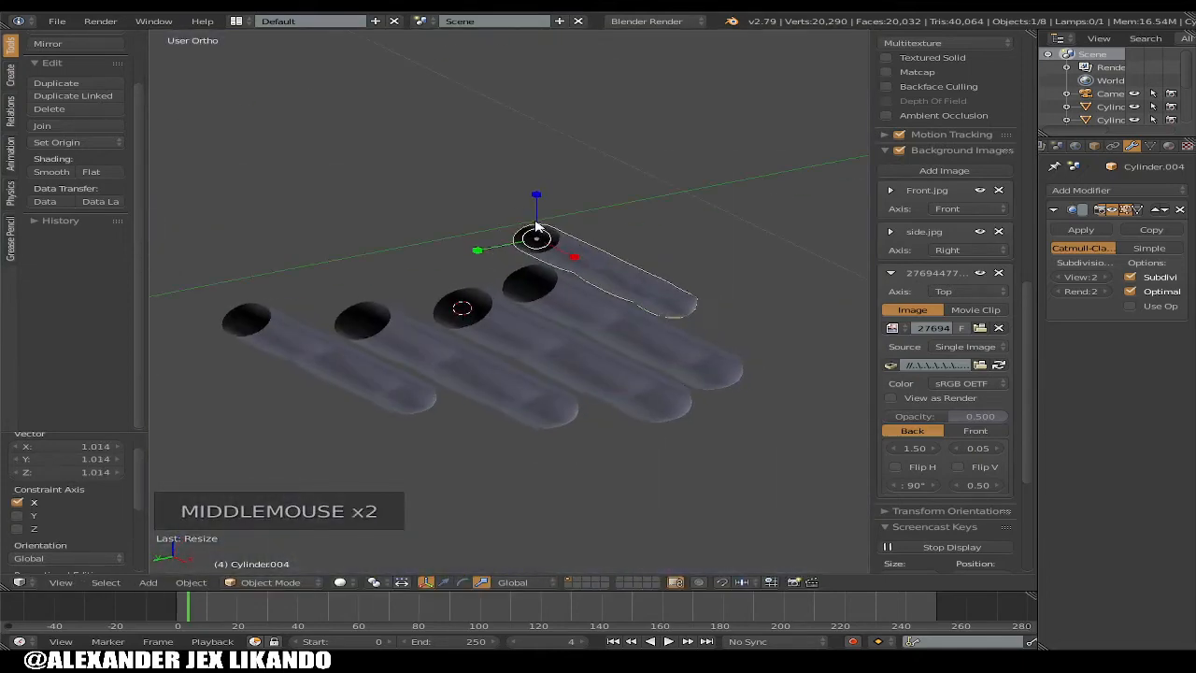
{"action": "left_click_drag", "start_coordinate": [541, 195], "coordinate": [546, 185]}
From the top view, scale the thumb uniformly to about 0.818 and rotate it about 37.2° toward the thumb in the photo
{"action": "middle_click_drag", "start_coordinate": [616, 299], "coordinate": [503, 431]}
{"action": "key", "text": "KP_7"}
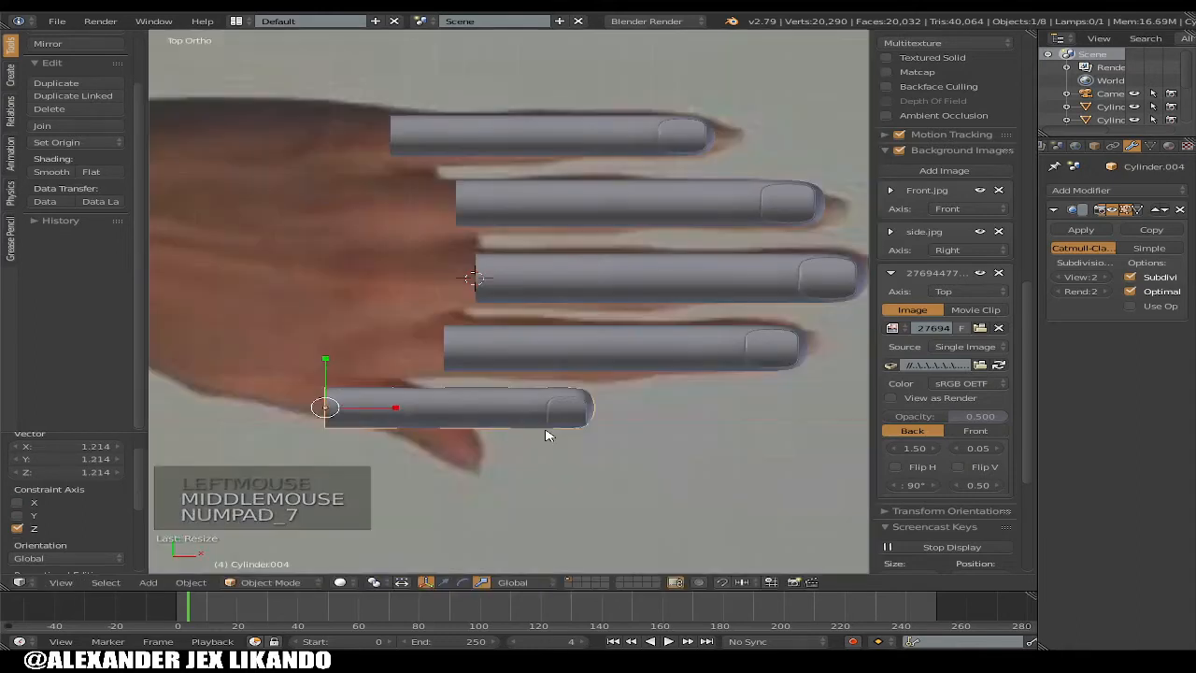
{"action": "key", "text": "s"}
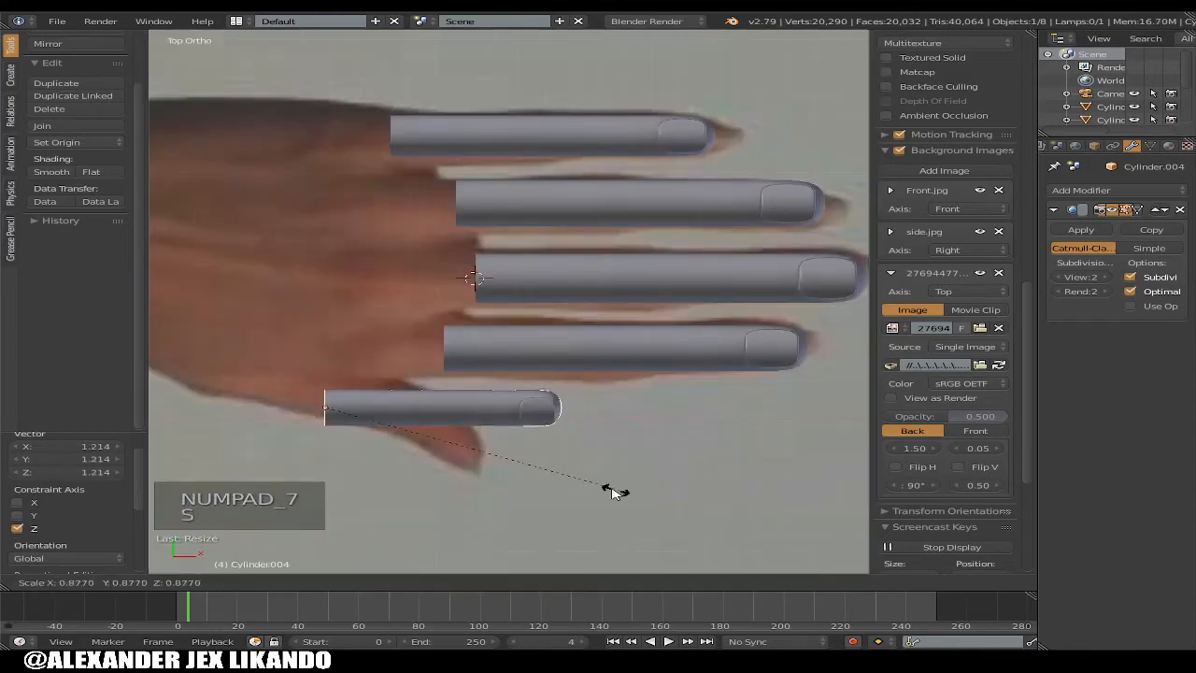
{"action": "left_click", "coordinate": [605, 483]}
{"action": "key", "text": "r"}
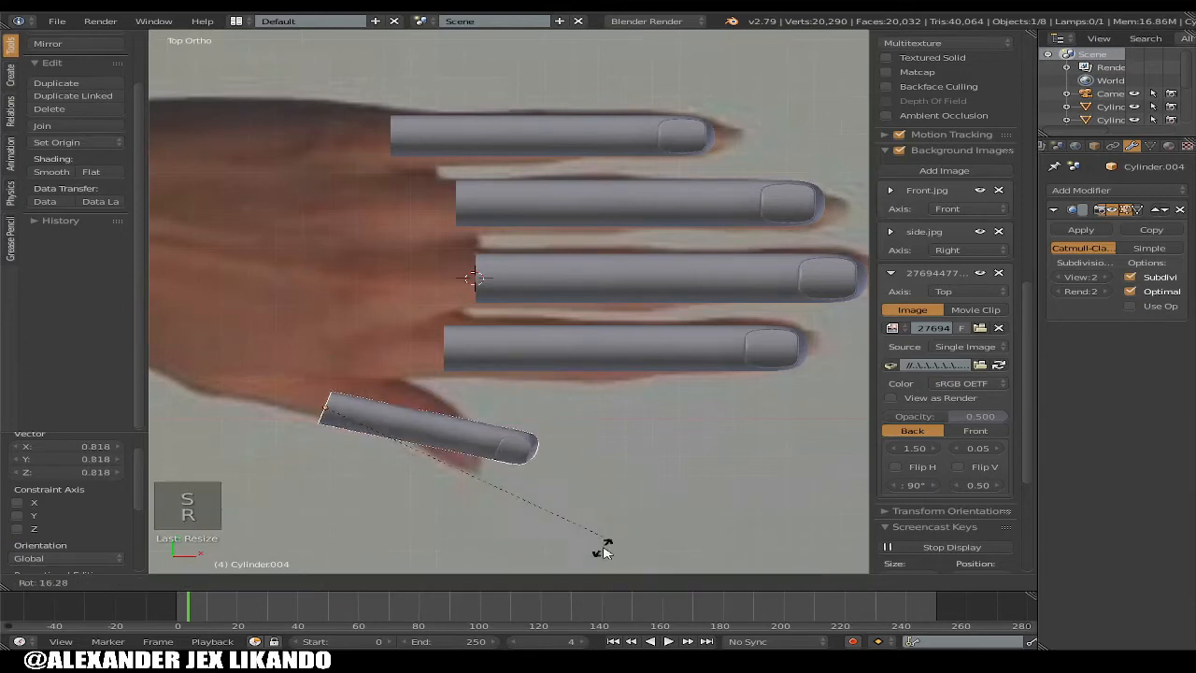
{"action": "left_click", "coordinate": [495, 574]}
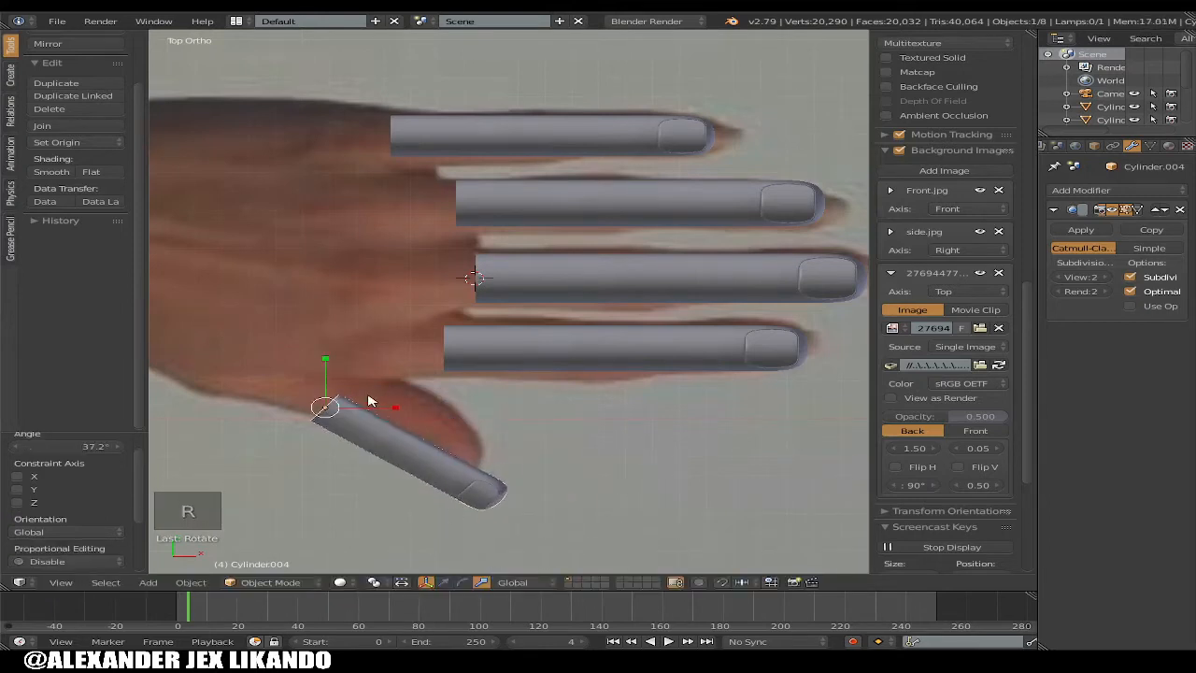
Move the thumb about 0.003 along X and 0.014 along Y toward the photo's thumb base
{"action": "key", "text": "f"}
{"action": "key", "text": "g"}
{"action": "left_click", "coordinate": [393, 354]}
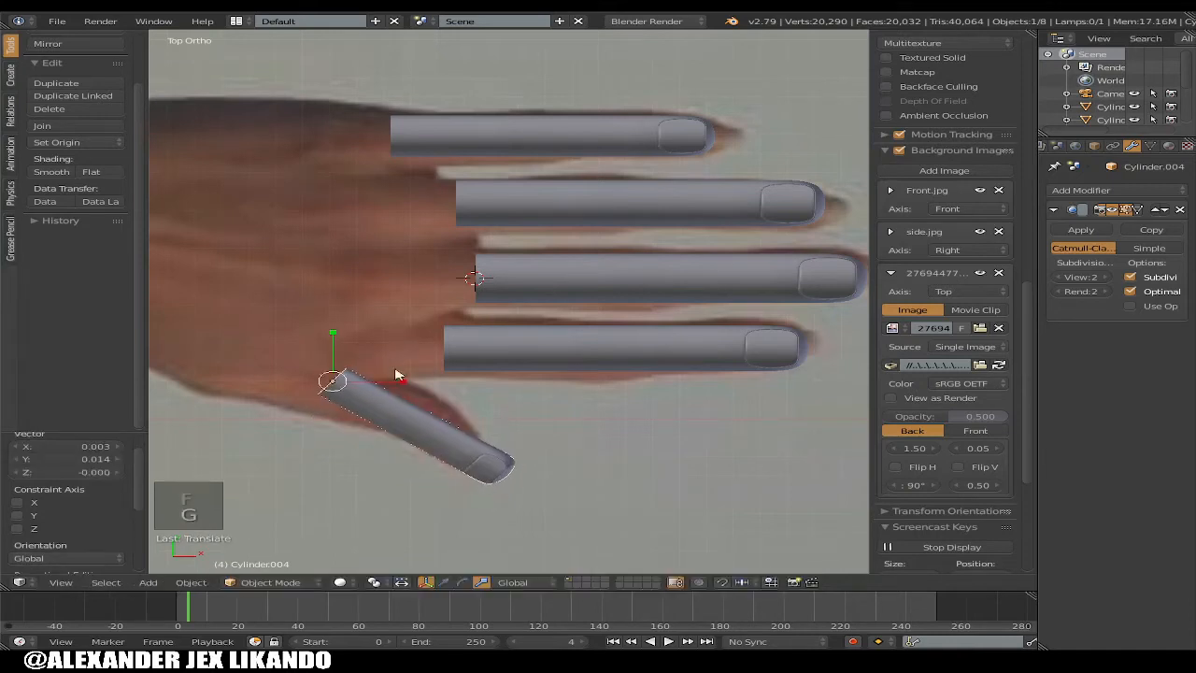
{"action": "left_click", "coordinate": [405, 385]}
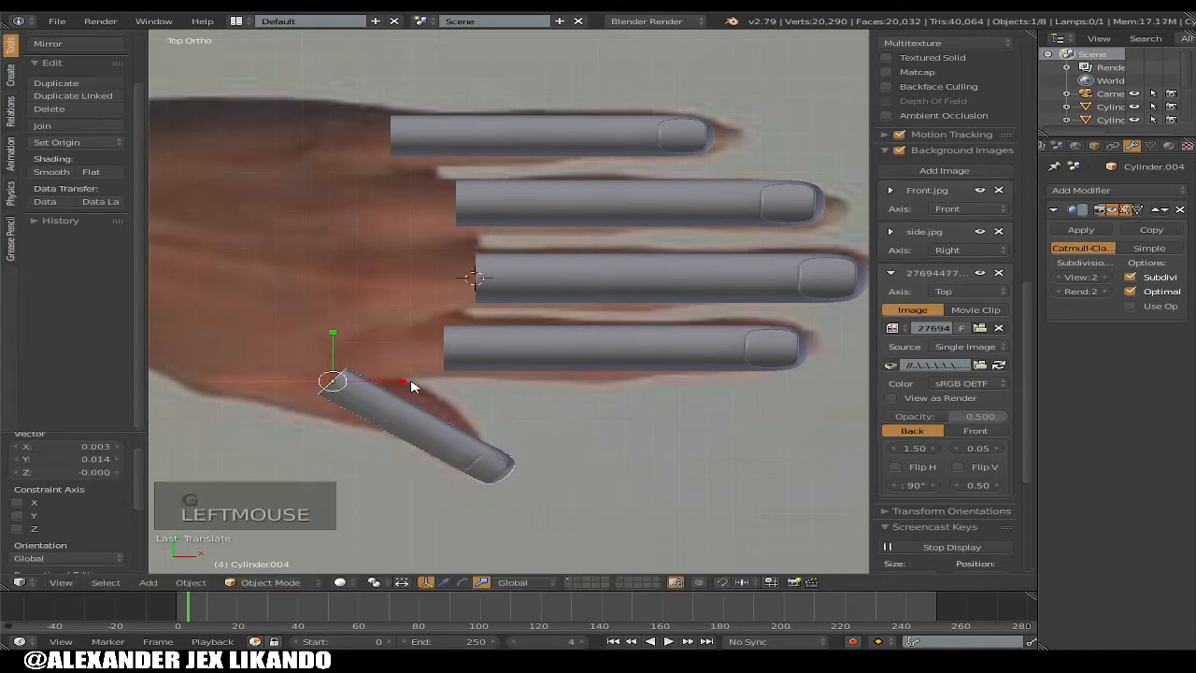
{"action": "scroll", "coordinate": [426, 403], "scroll_direction": "up", "scroll_amount": 1}
{"action": "right_click", "coordinate": [416, 468]}
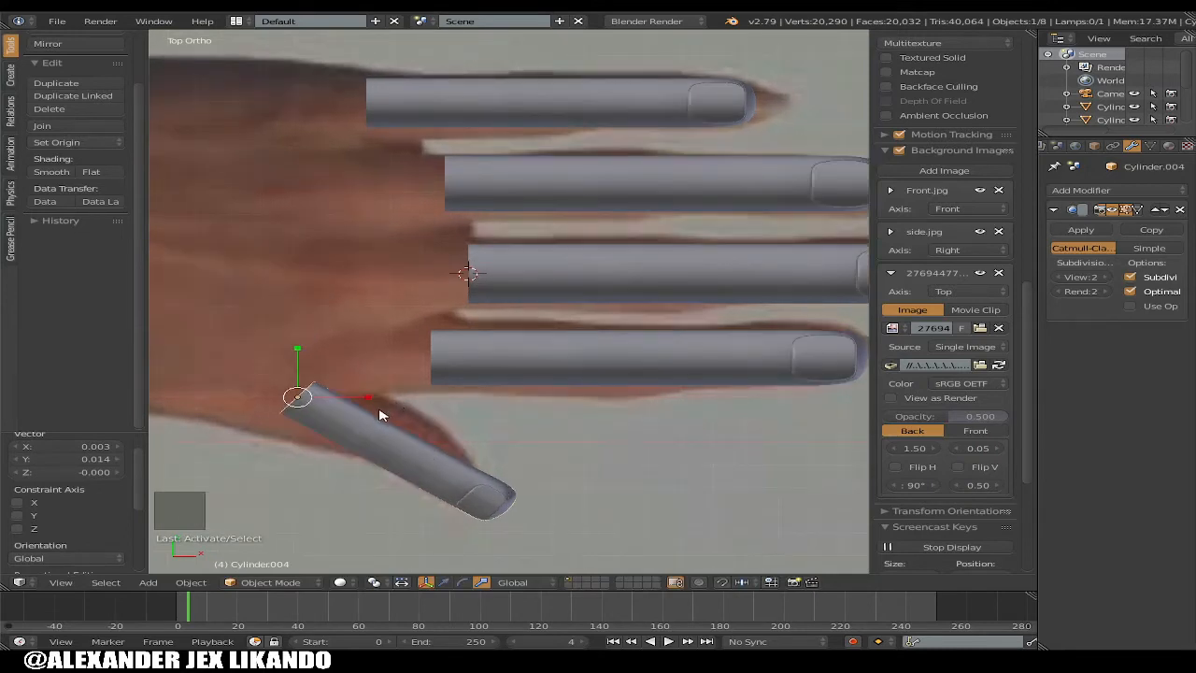
{"action": "middle_click_drag", "start_coordinate": [379, 415], "coordinate": [318, 355]}
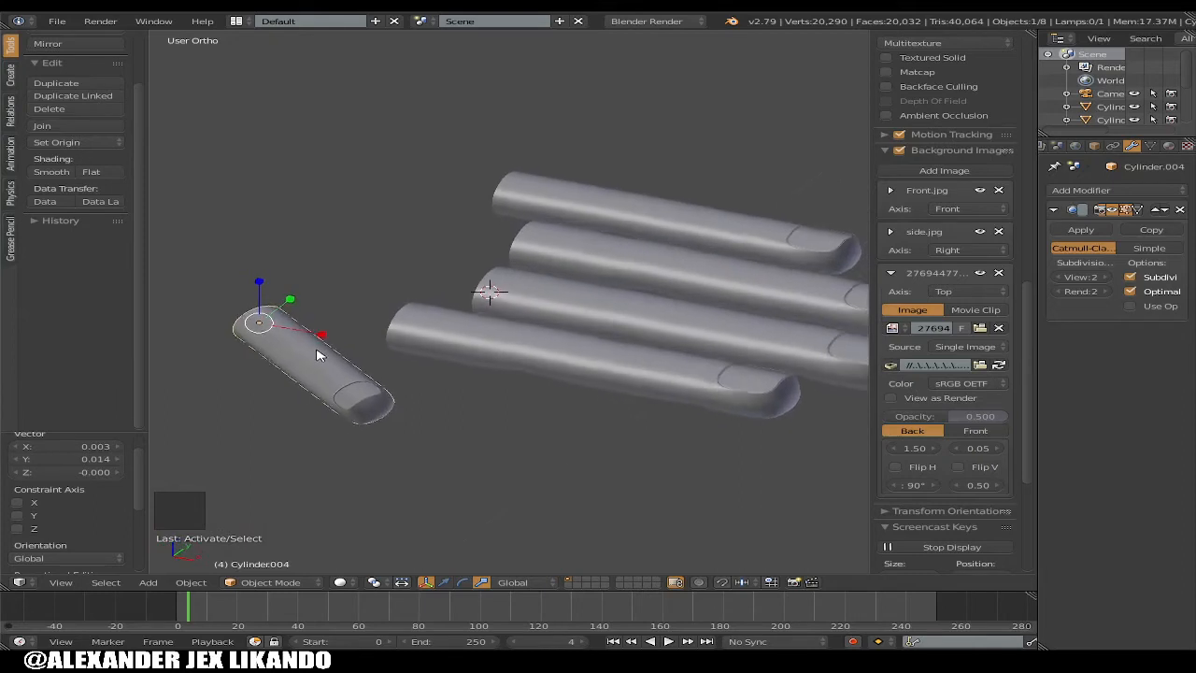
{"action": "left_click_drag", "start_coordinate": [322, 338], "coordinate": [330, 339]}
{"action": "right_click", "coordinate": [331, 340]}
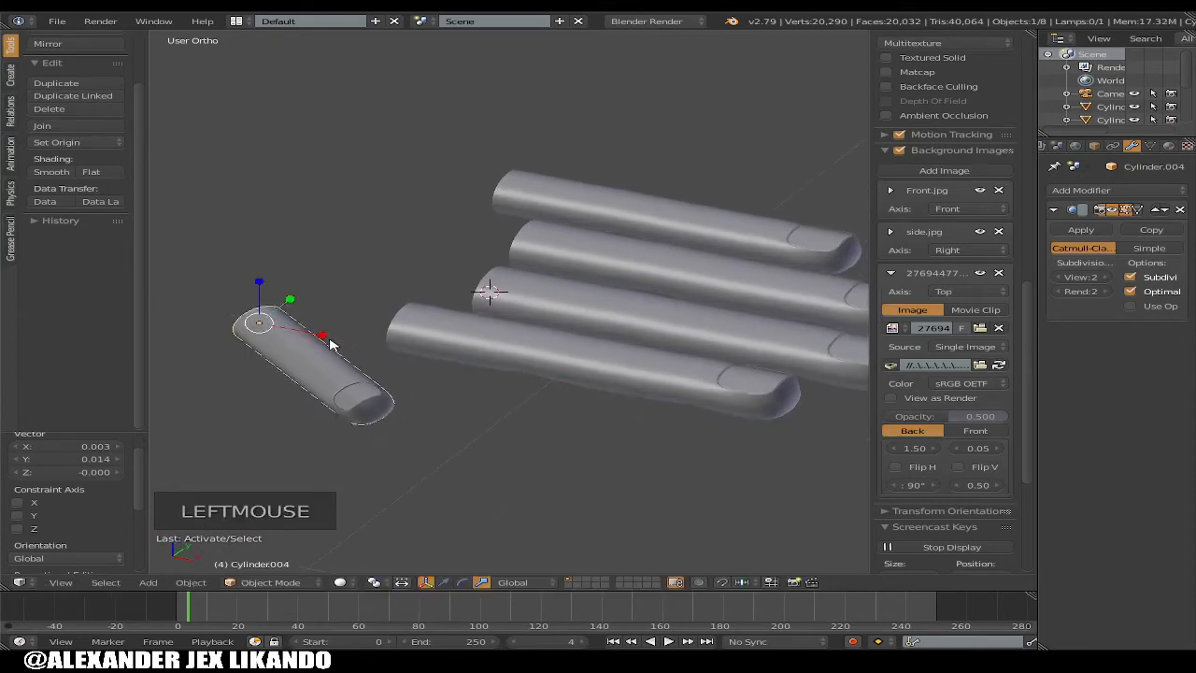
{"action": "key", "text": "KP_7"}
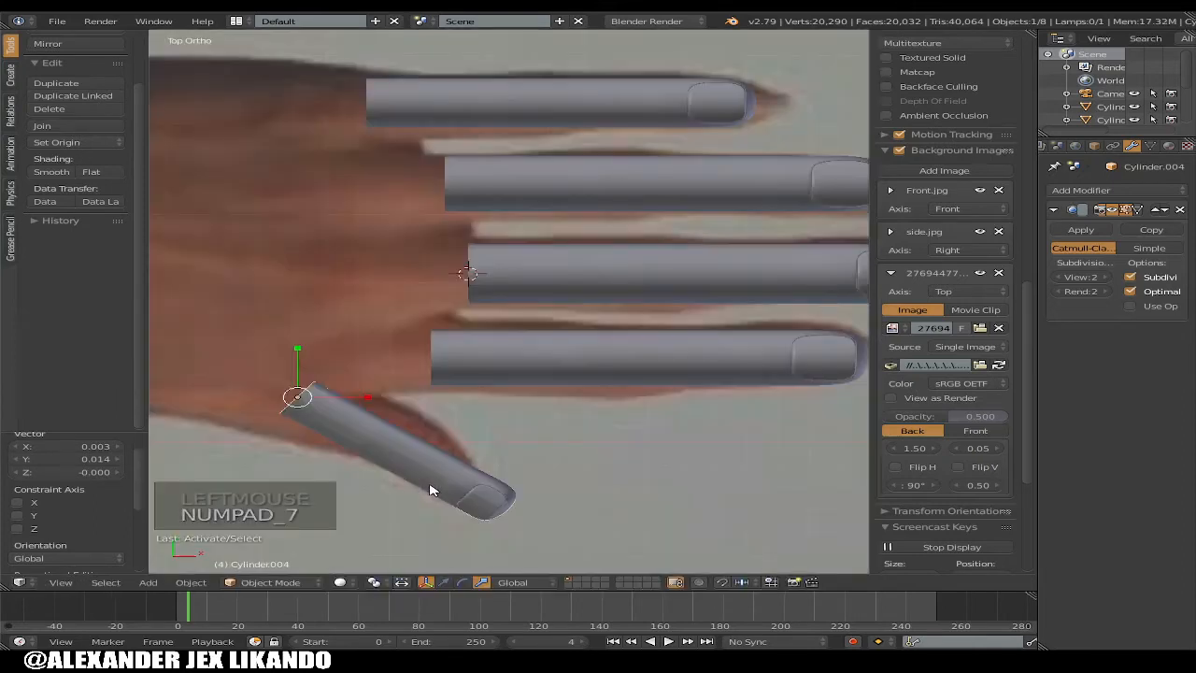
Nudge the thumb about -0.005 along X and 0.002 along Y, and again about -0.003 and 0.002, to fit the photo
{"action": "key", "text": "g"}
{"action": "left_click", "coordinate": [346, 411]}
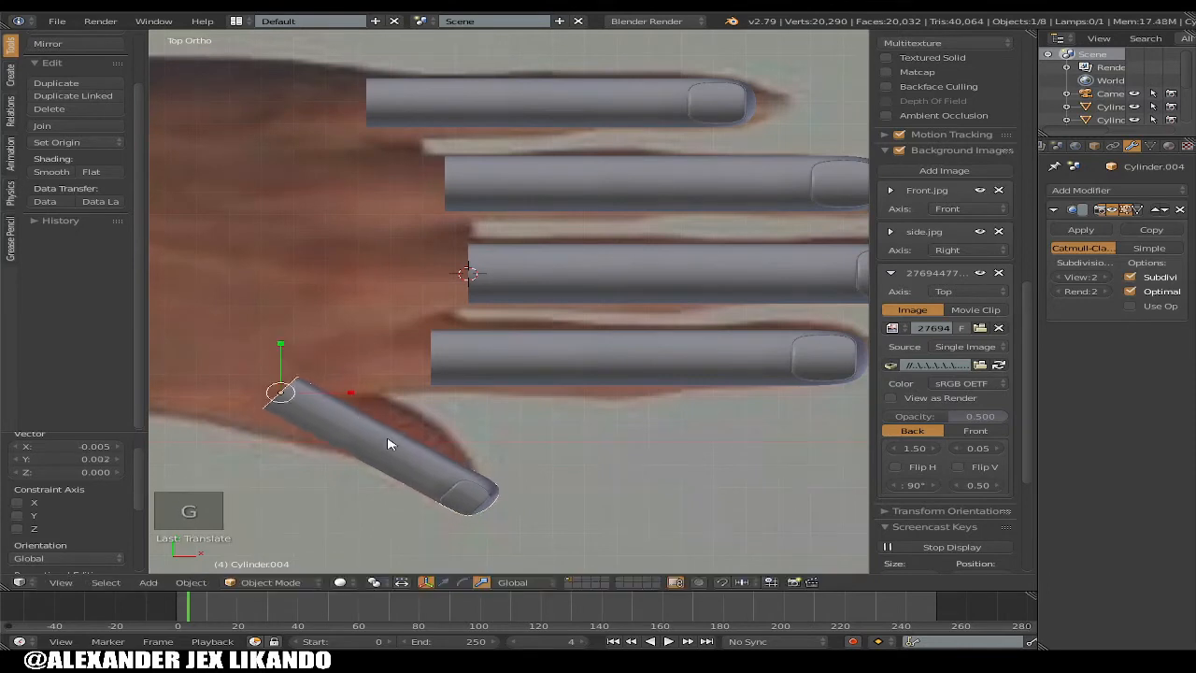
{"action": "key", "text": "g"}
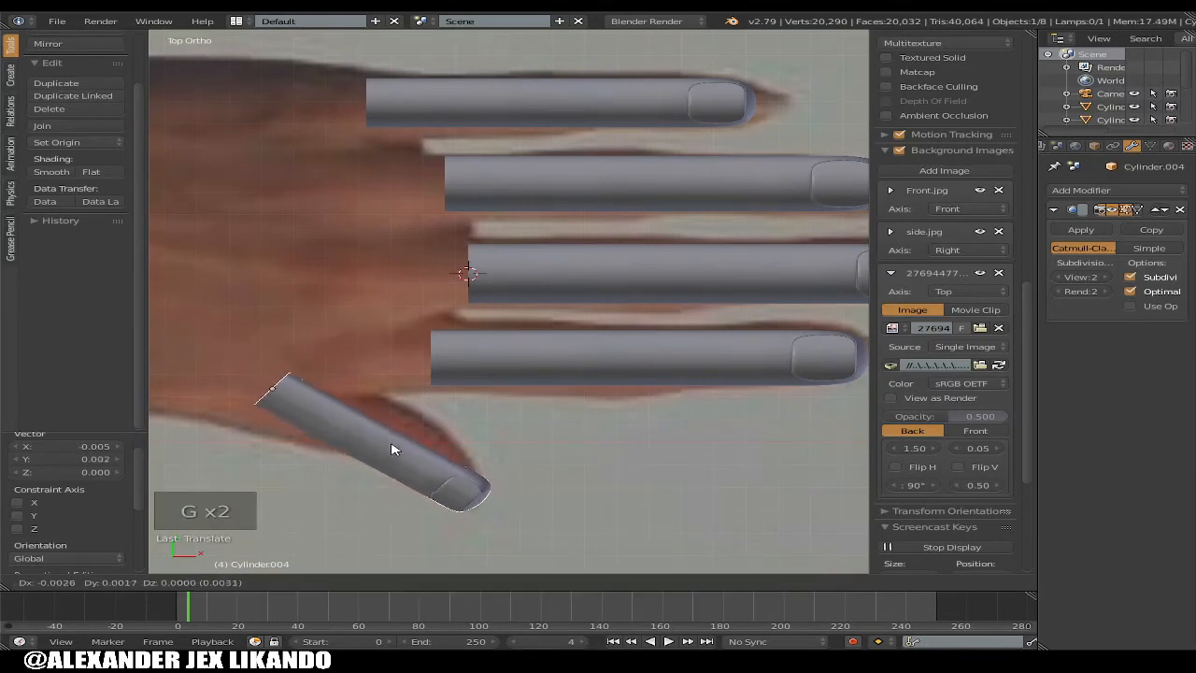
{"action": "left_click", "coordinate": [393, 449]}
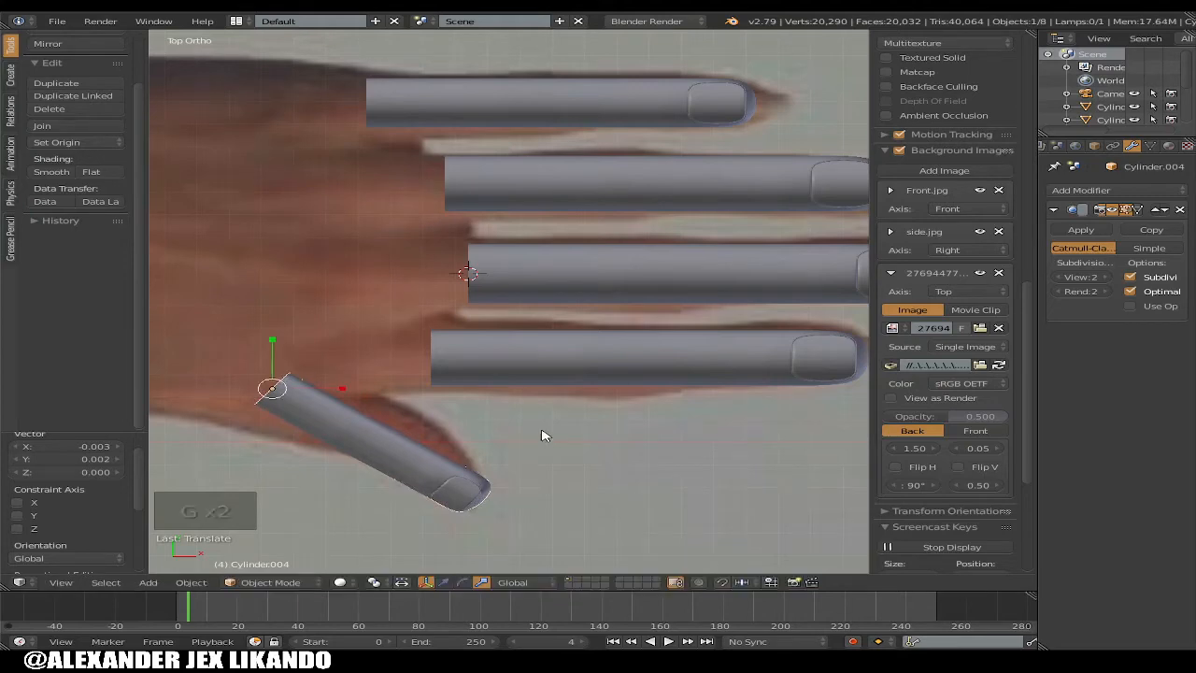
{"action": "scroll", "coordinate": [521, 398], "scroll_direction": "down", "scroll_amount": 1}
{"action": "scroll", "coordinate": [504, 348], "scroll_direction": "up", "scroll_amount": 2}
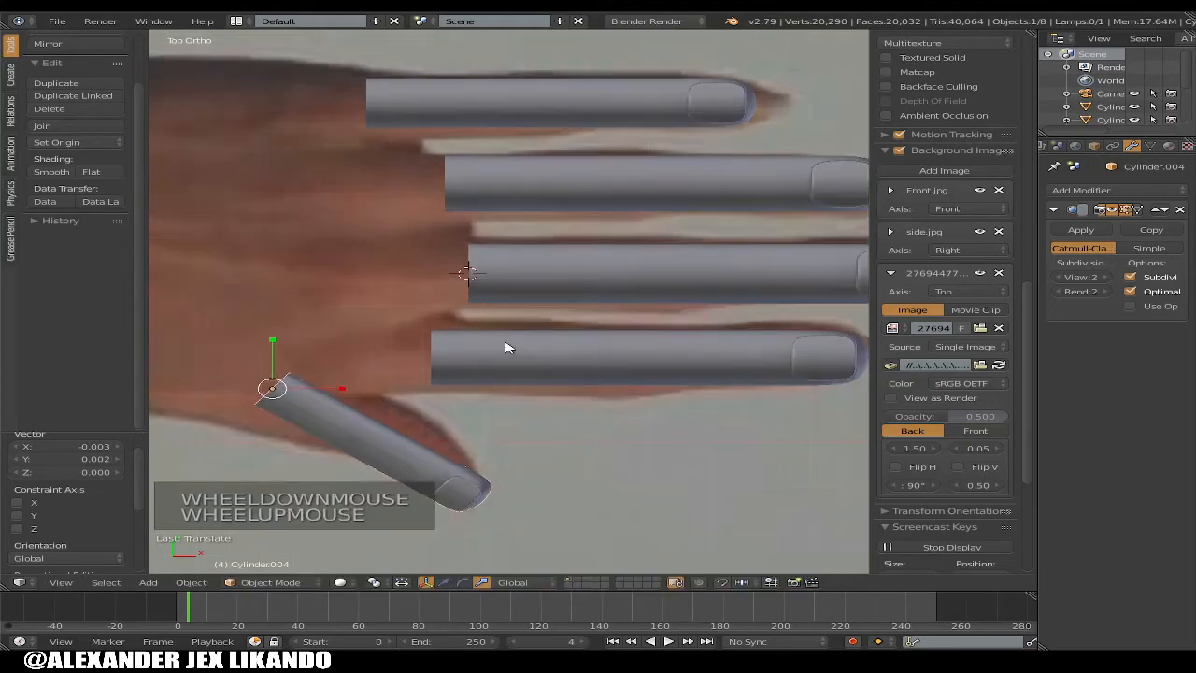
Select all four fingers and the thumb, with the little finger active, and join them into one object
{"action": "scroll", "coordinate": [508, 348], "scroll_direction": "down", "scroll_amount": 2}
{"action": "middle_click_drag", "start_coordinate": [509, 346], "coordinate": [429, 314], "text": "shift"}
{"action": "scroll", "coordinate": [432, 306], "scroll_direction": "down", "scroll_amount": 2}
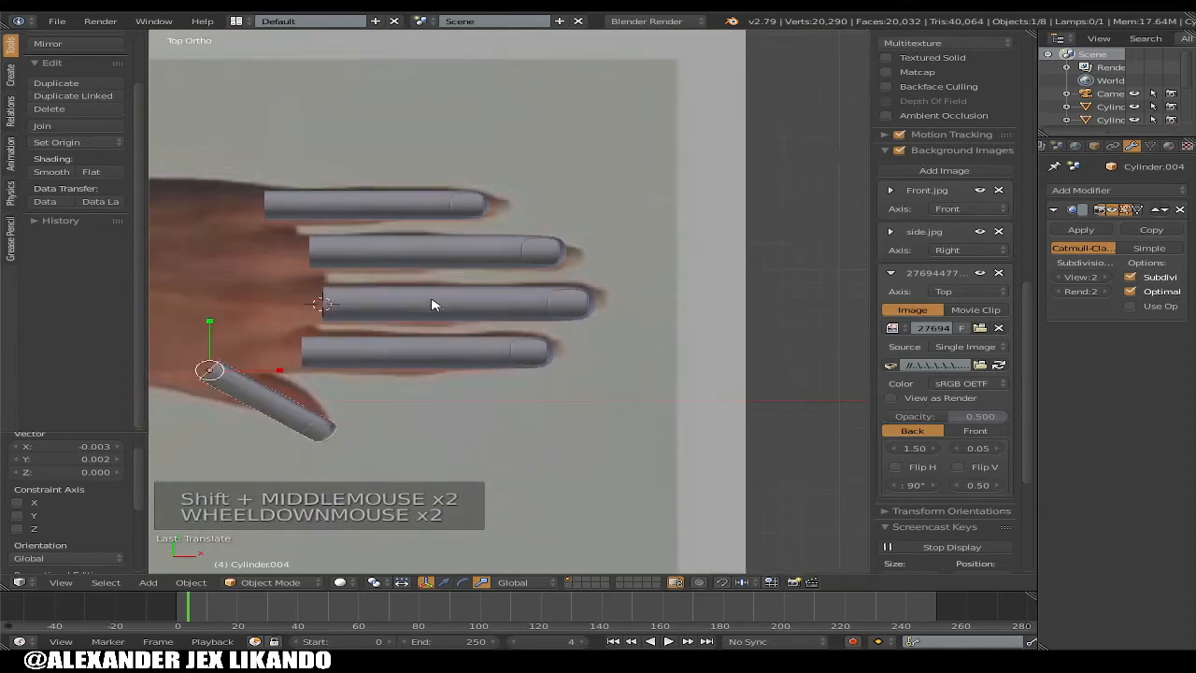
{"action": "scroll", "coordinate": [428, 332], "scroll_direction": "up", "scroll_amount": 2}
{"action": "scroll", "coordinate": [421, 327], "scroll_direction": "down", "scroll_amount": 1}
{"action": "right_click", "coordinate": [431, 302]}
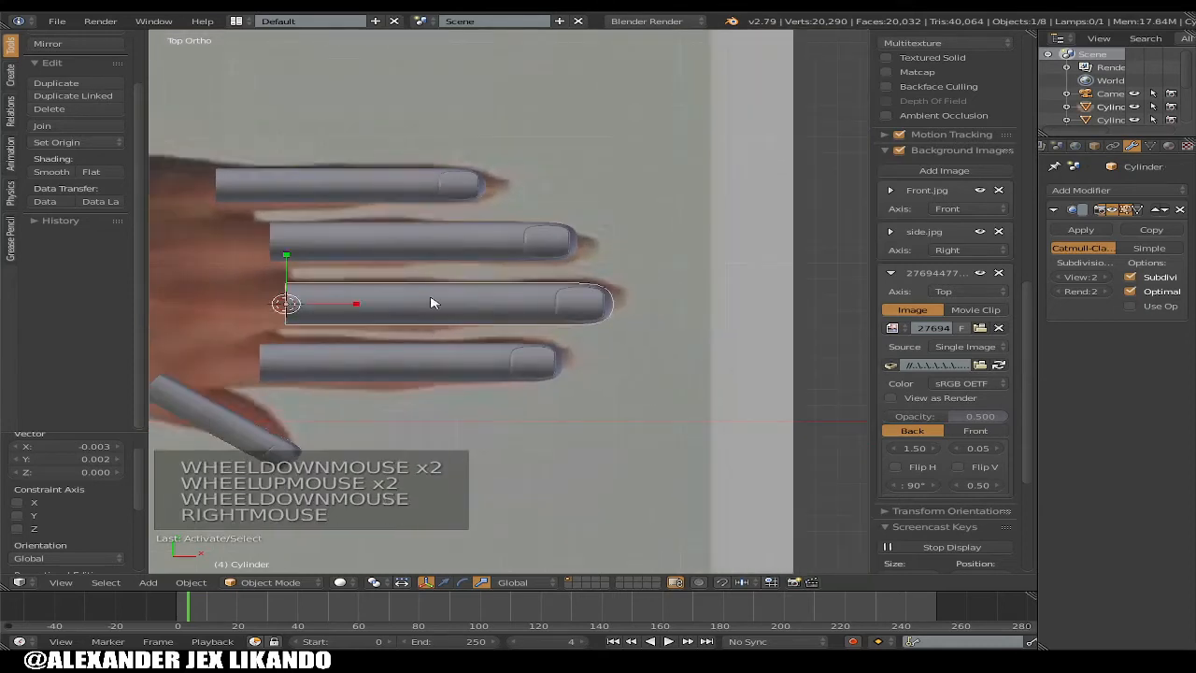
{"action": "scroll", "coordinate": [418, 360], "scroll_direction": "down", "scroll_amount": 2}
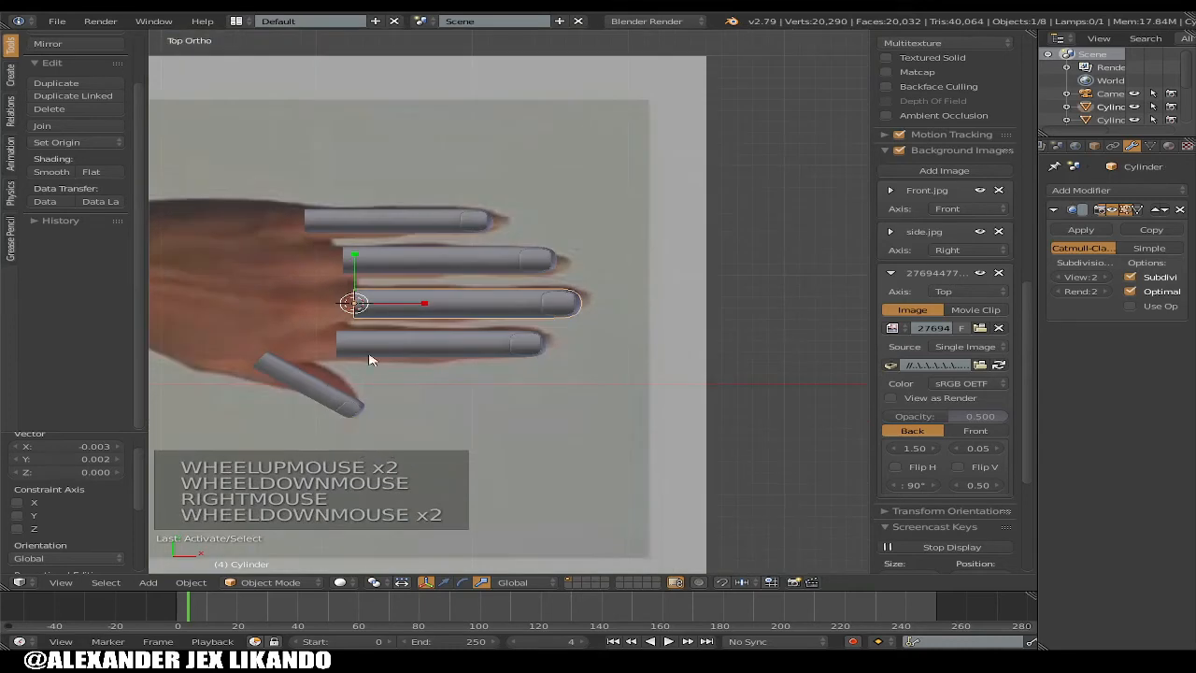
{"action": "right_click", "coordinate": [311, 394], "text": "shift"}
{"action": "right_click", "coordinate": [419, 335], "text": "shift"}
{"action": "right_click", "coordinate": [437, 257], "text": "shift"}
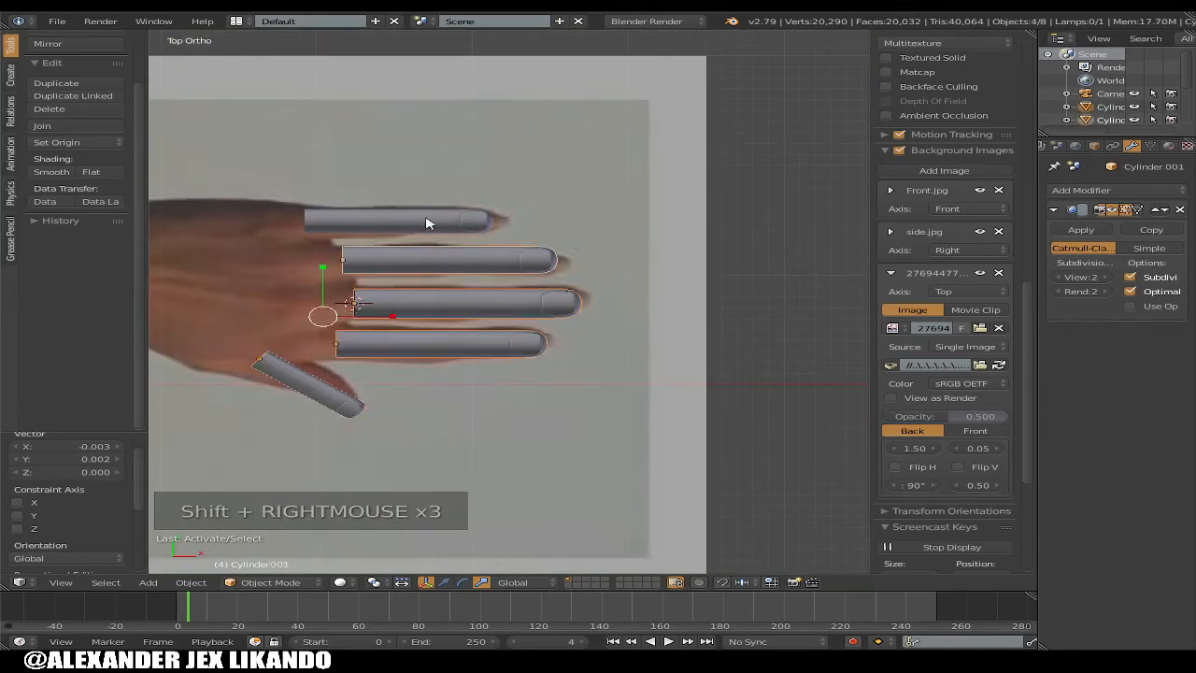
{"action": "right_click", "coordinate": [439, 224], "text": "shift"}
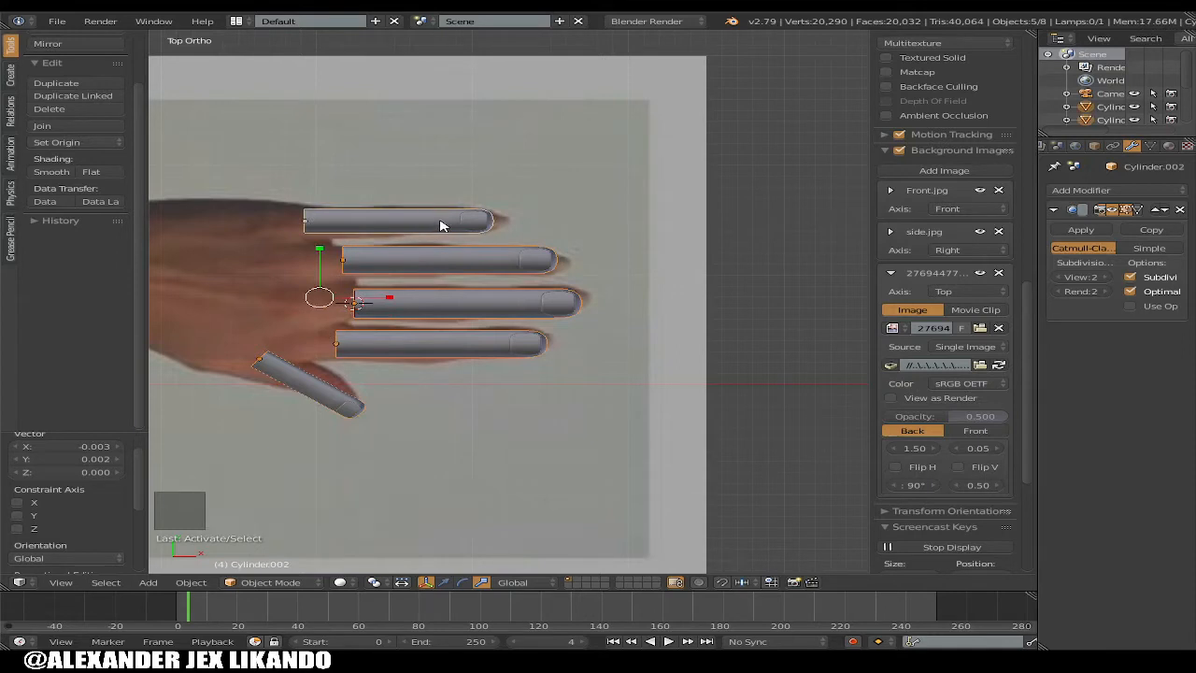
{"action": "key", "text": "ctrl+j"}
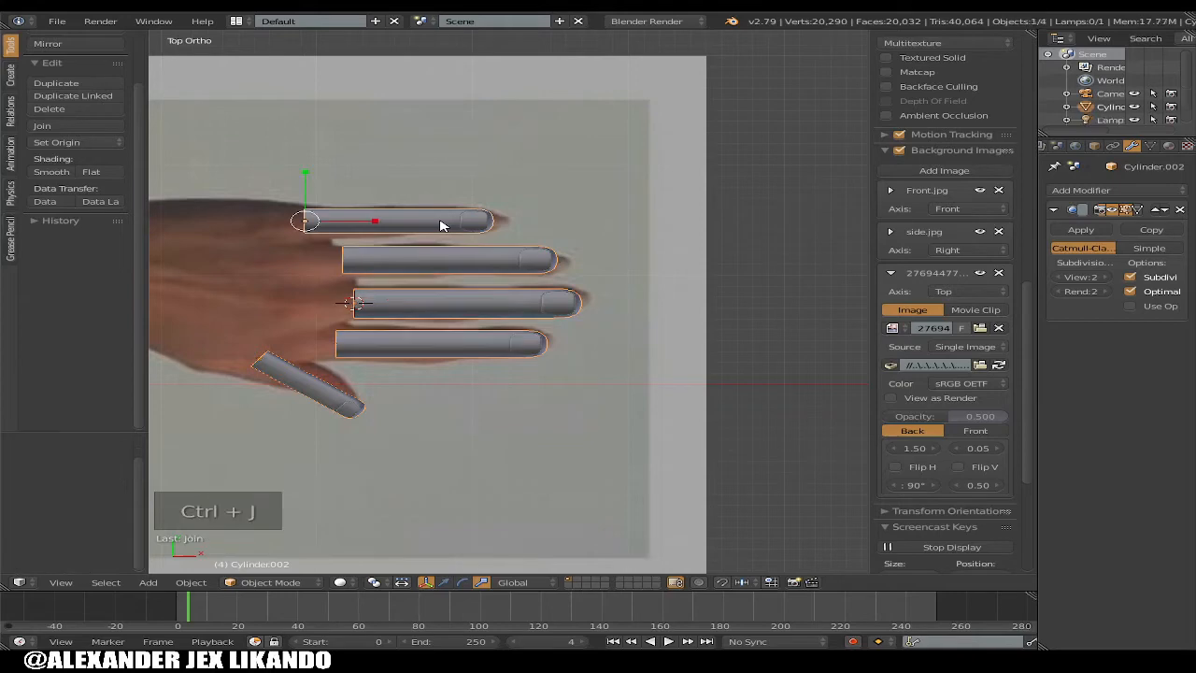
In Edit Mode, add the translate manipulator and move the middle finger's base edge loop about -0.011 along X
{"action": "scroll", "coordinate": [436, 233], "scroll_direction": "up", "scroll_amount": 4}
{"action": "scroll", "coordinate": [417, 240], "scroll_direction": "down", "scroll_amount": 1}
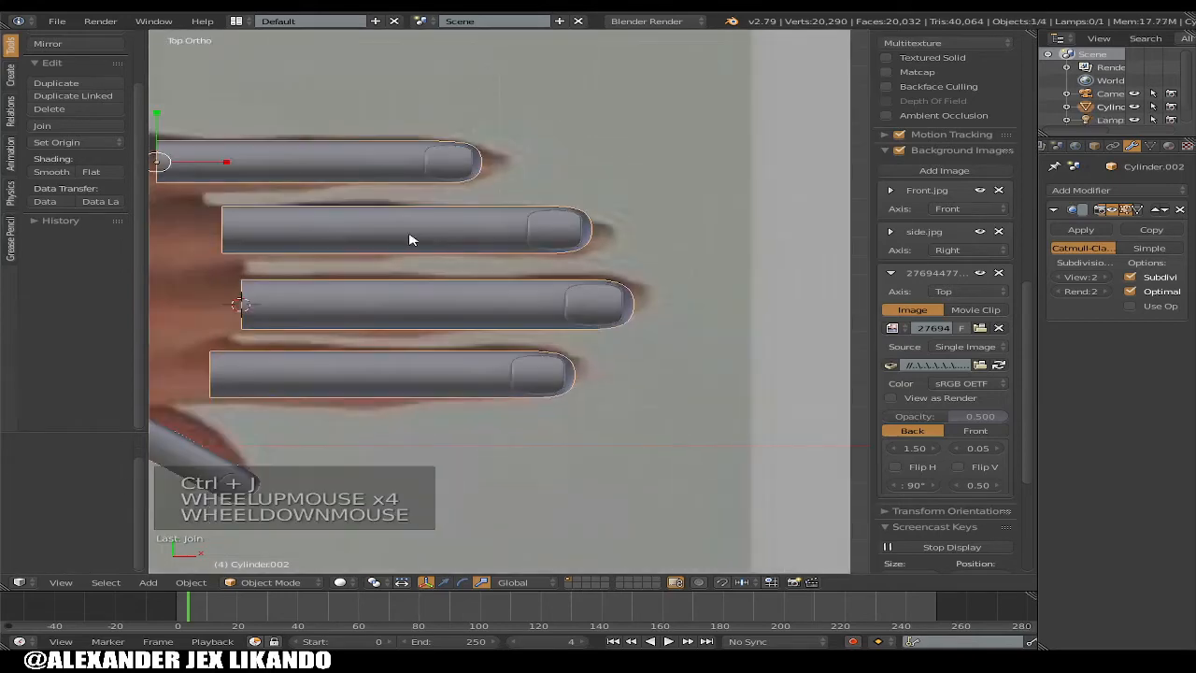
{"action": "scroll", "coordinate": [379, 236], "scroll_direction": "down", "scroll_amount": 1}
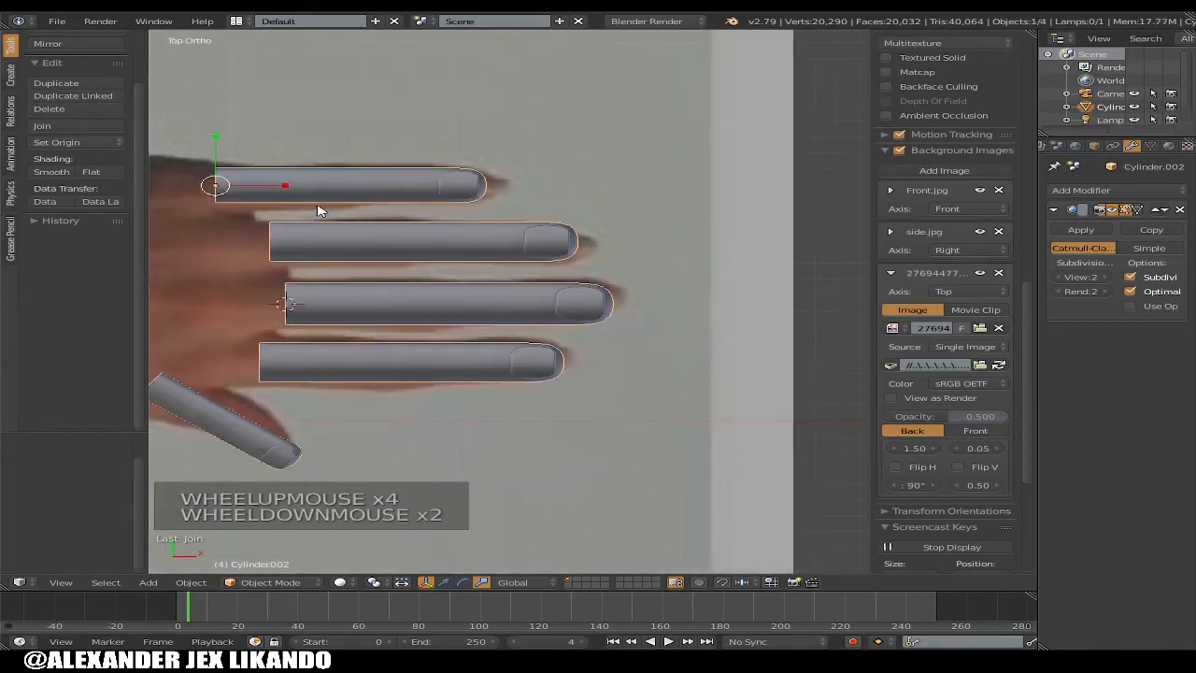
{"action": "key", "text": "Tab"}
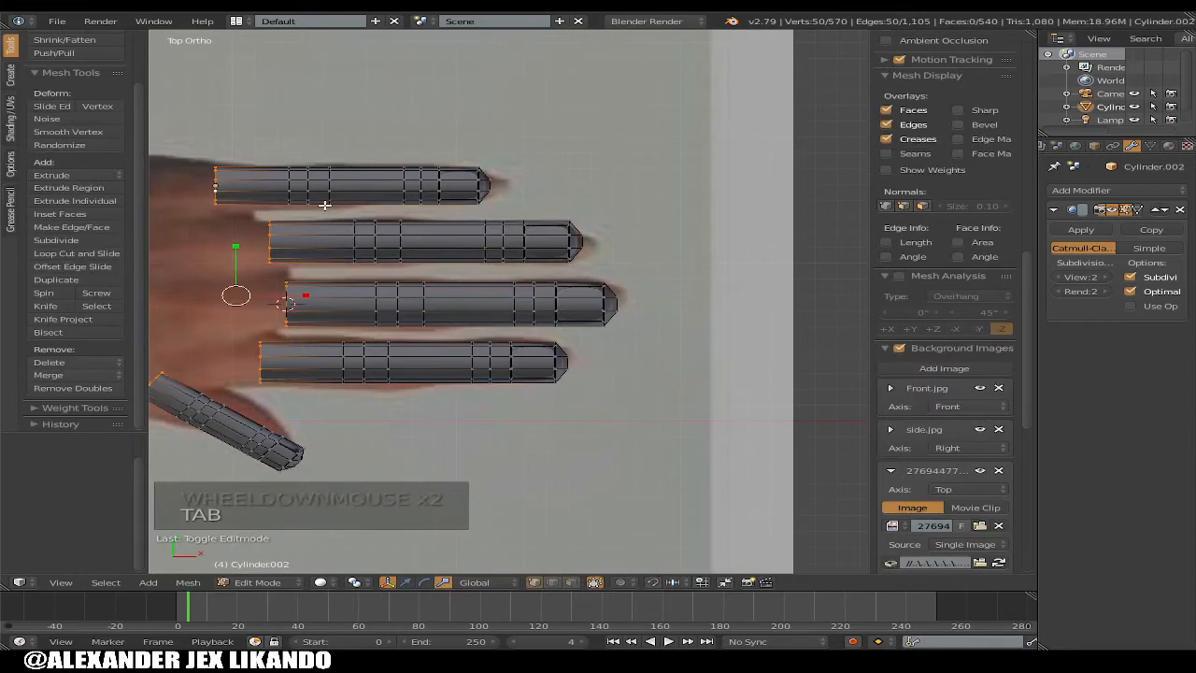
{"action": "scroll", "coordinate": [323, 205], "scroll_direction": "up", "scroll_amount": 1}
{"action": "scroll", "coordinate": [325, 205], "scroll_direction": "down", "scroll_amount": 1}
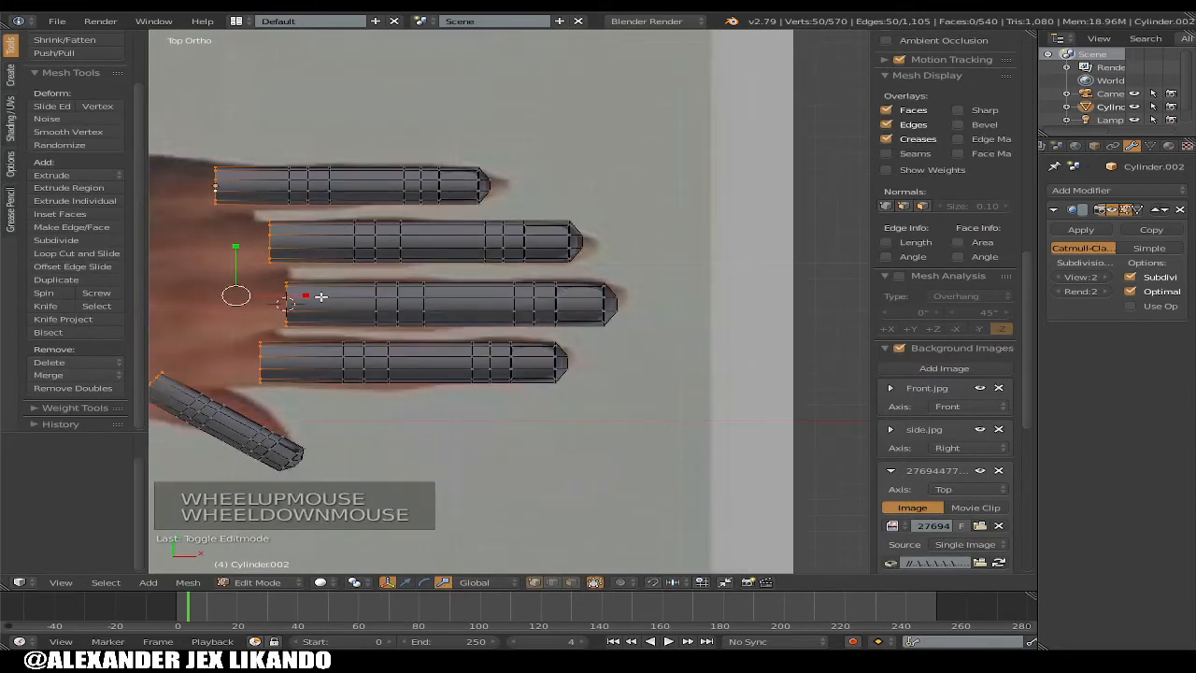
{"action": "scroll", "coordinate": [300, 314], "scroll_direction": "up", "scroll_amount": 1}
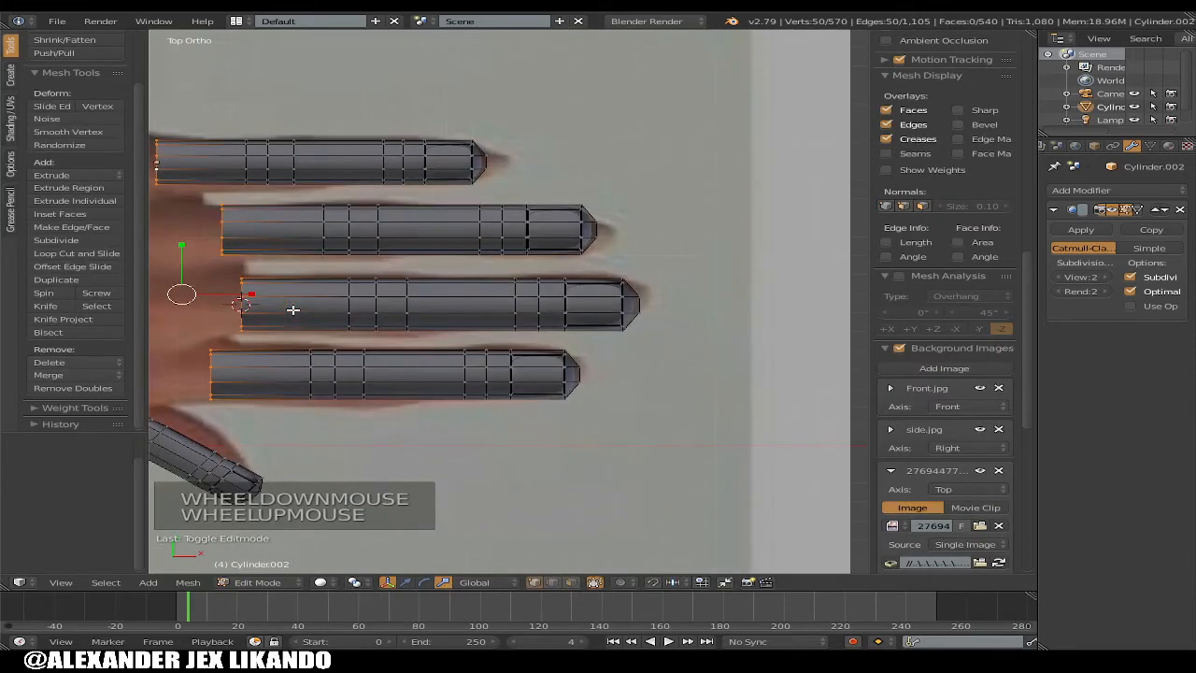
{"action": "scroll", "coordinate": [300, 315], "scroll_direction": "down", "scroll_amount": 2}
{"action": "right_click", "coordinate": [299, 338]}
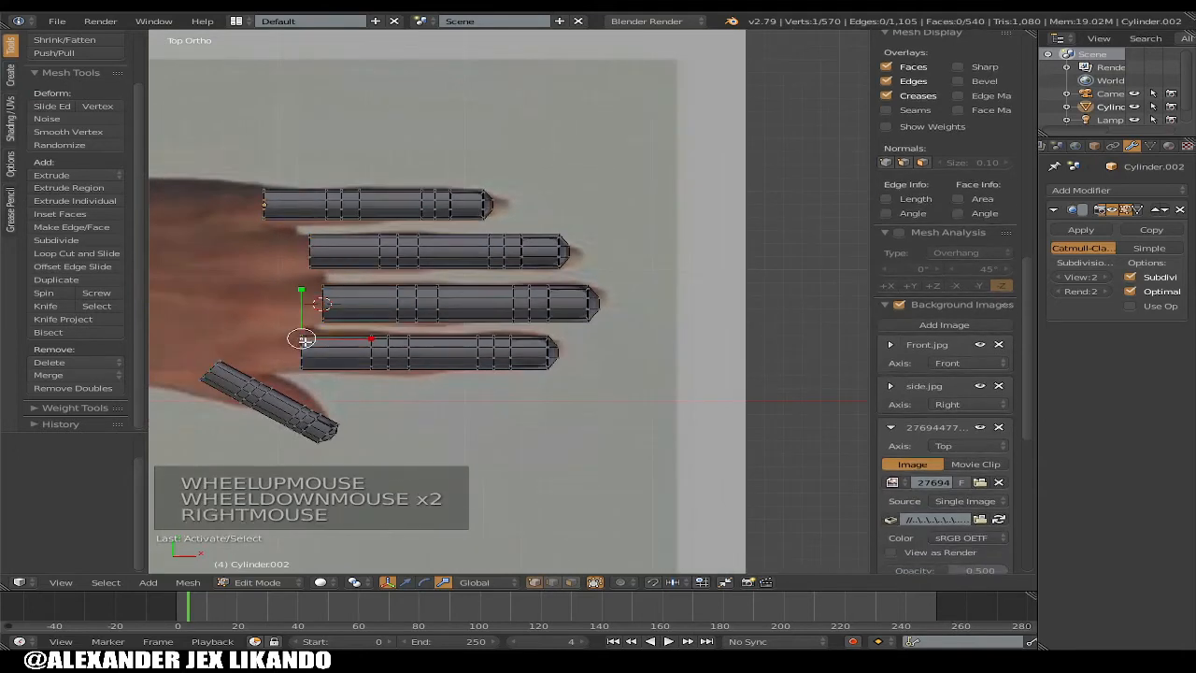
{"action": "right_click", "coordinate": [326, 330], "text": "alt"}
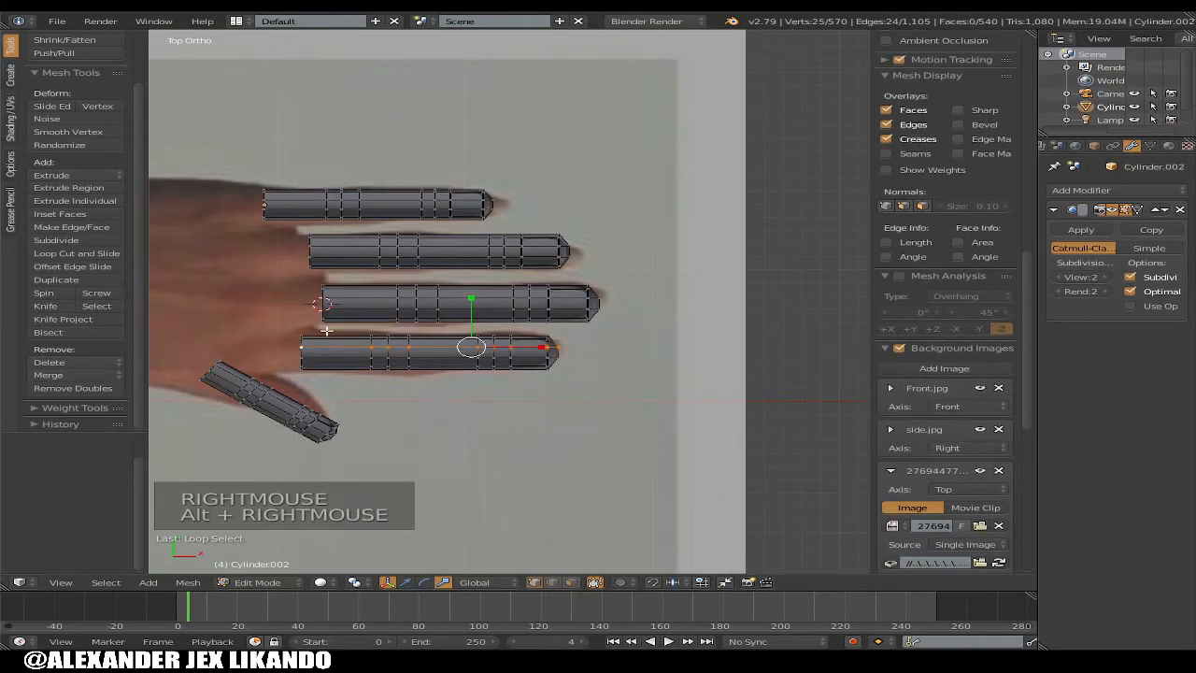
{"action": "right_click", "coordinate": [322, 303], "text": "alt"}
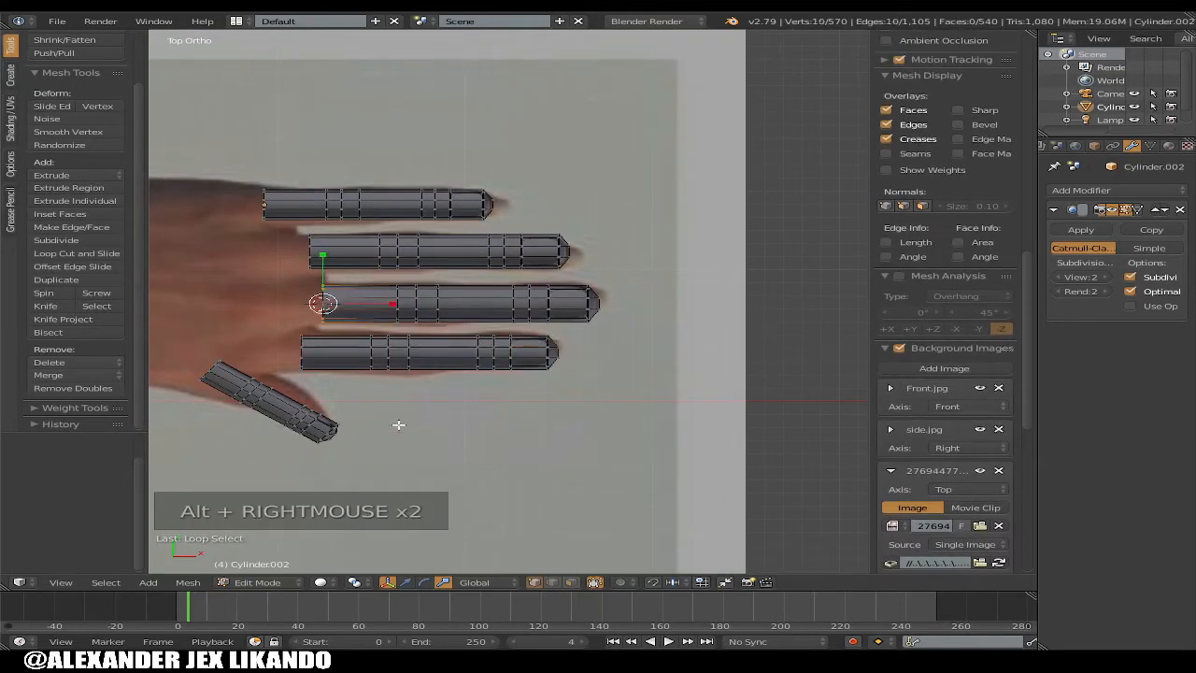
{"action": "left_click", "coordinate": [404, 582], "text": "shift"}
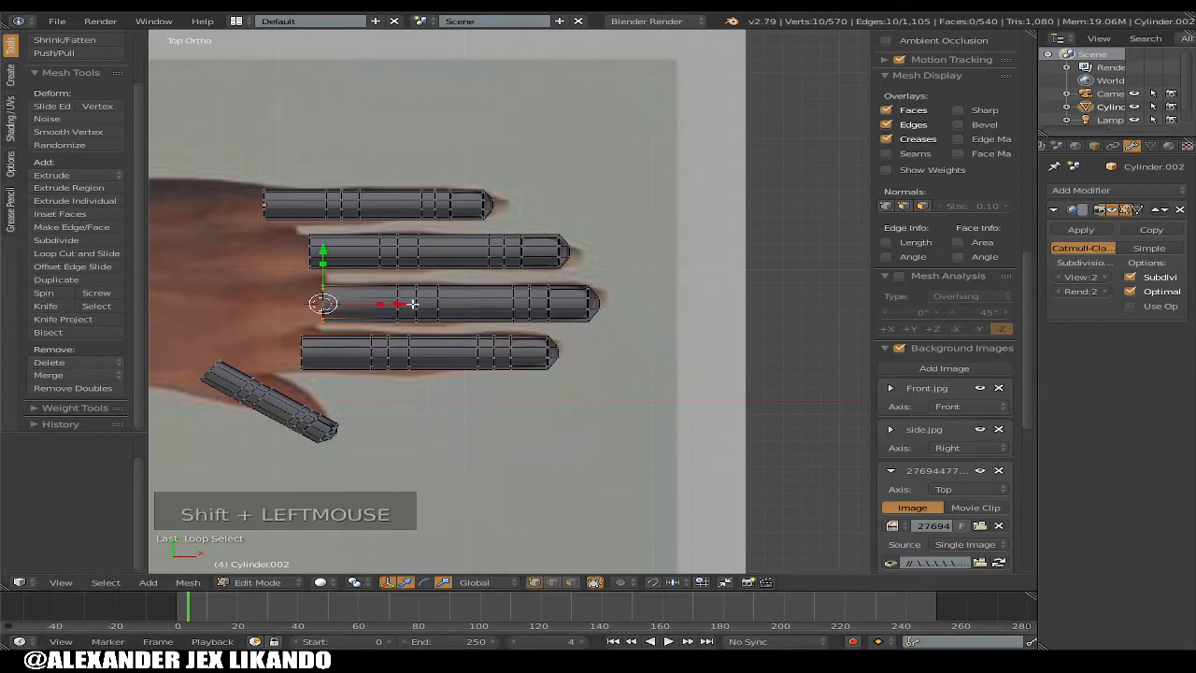
{"action": "left_click_drag", "start_coordinate": [399, 303], "coordinate": [384, 299]}
Move the ring finger's base edge loop about -0.003 along X and the little finger's base loop about 0.015 along X
{"action": "right_click", "coordinate": [314, 247], "text": "shift"}
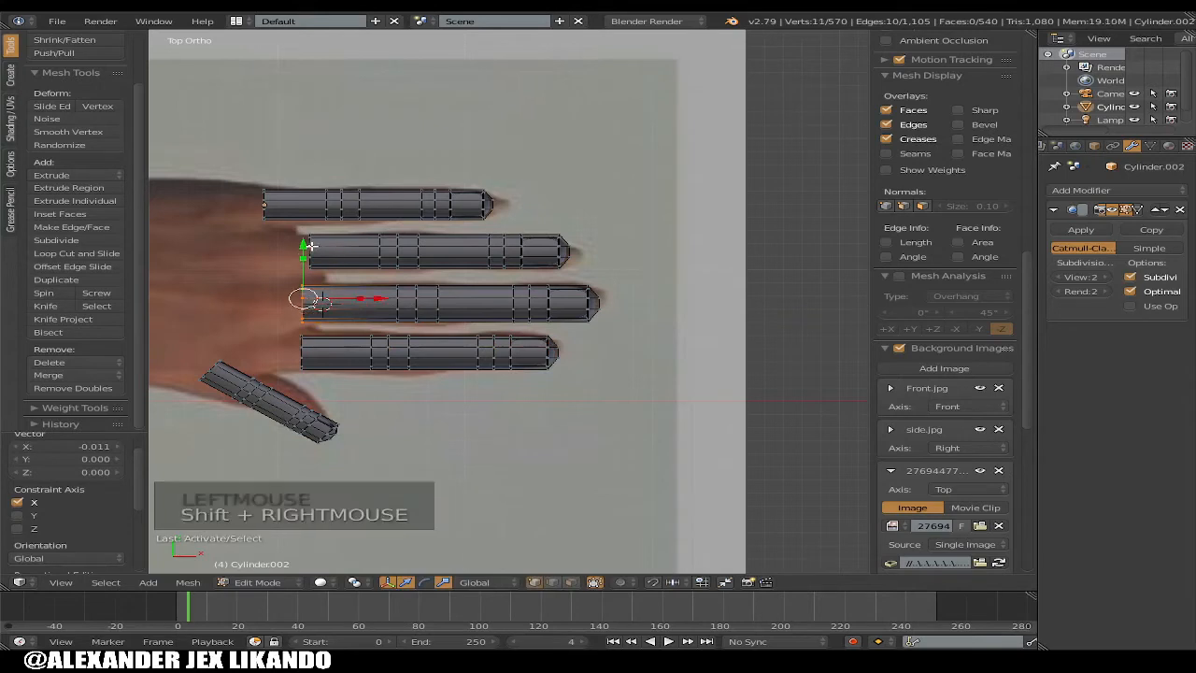
{"action": "right_click", "coordinate": [323, 252], "text": "alt"}
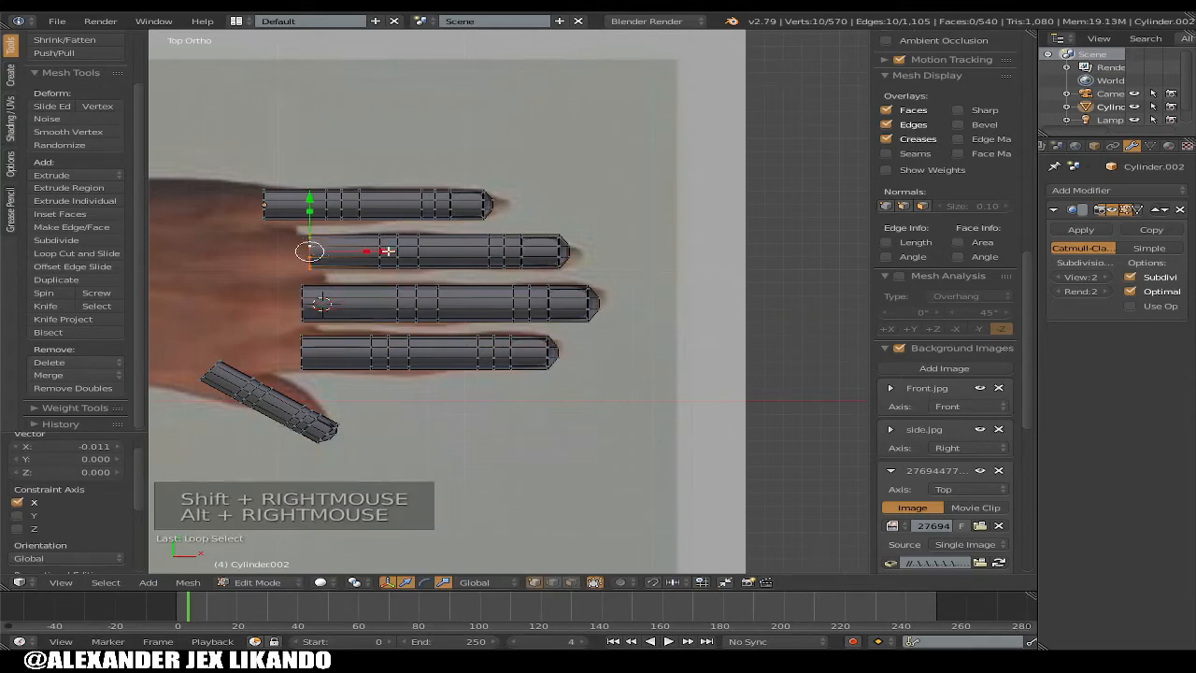
{"action": "left_click_drag", "start_coordinate": [387, 250], "coordinate": [383, 250]}
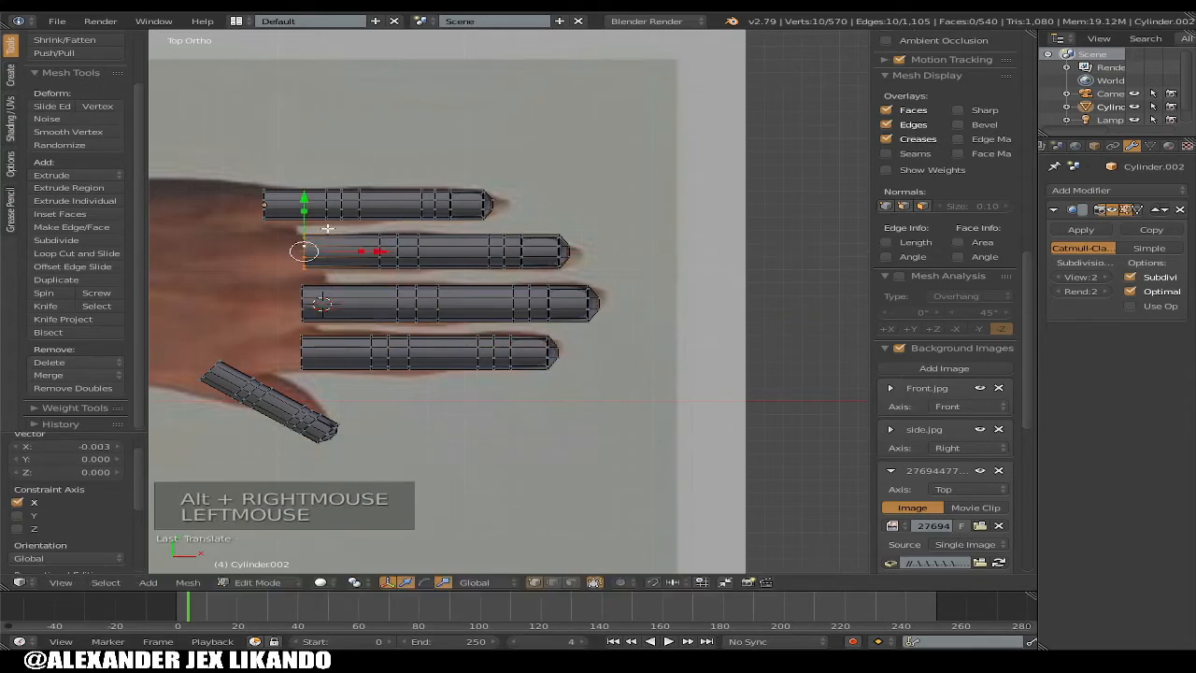
{"action": "right_click", "coordinate": [267, 212], "text": "alt"}
{"action": "left_click_drag", "start_coordinate": [353, 209], "coordinate": [382, 208]}
Merge at center the lowest pair of facing vertices between the open bases of the index and middle fingers
{"action": "scroll", "coordinate": [314, 235], "scroll_direction": "up", "scroll_amount": 3}
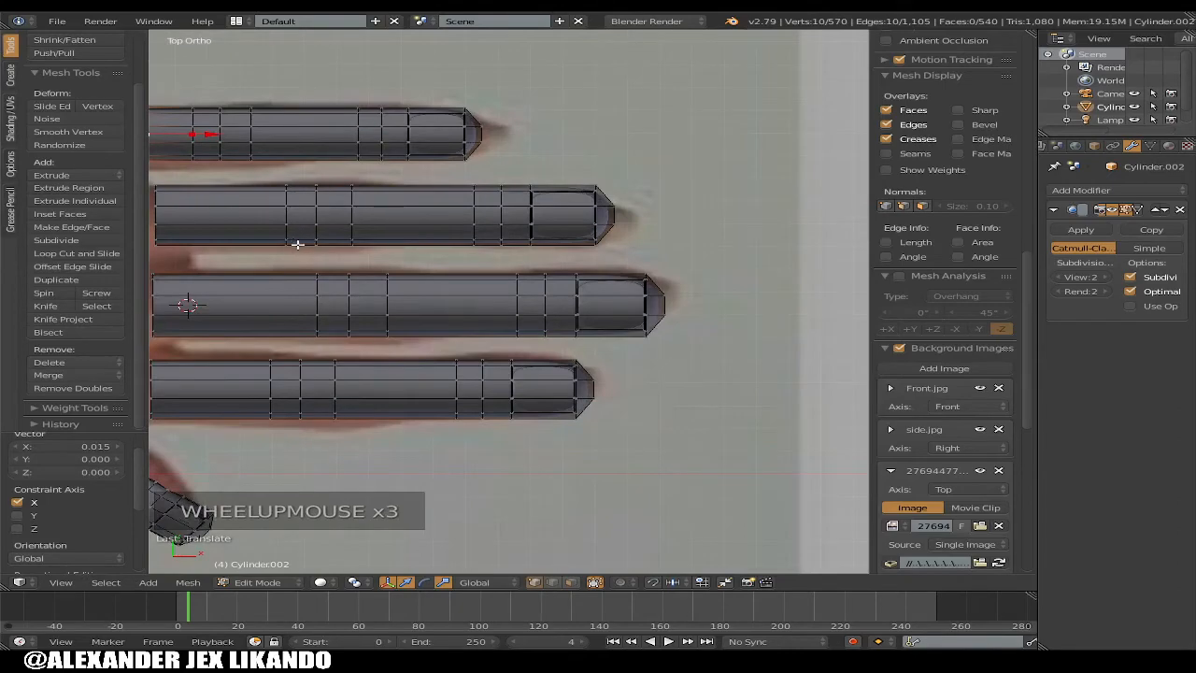
{"action": "middle_click_drag", "start_coordinate": [297, 245], "coordinate": [350, 254], "text": "shift"}
{"action": "scroll", "coordinate": [318, 299], "scroll_direction": "down", "scroll_amount": 2}
{"action": "middle_click_drag", "start_coordinate": [299, 323], "coordinate": [436, 307]}
{"action": "scroll", "coordinate": [481, 350], "scroll_direction": "up", "scroll_amount": 6}
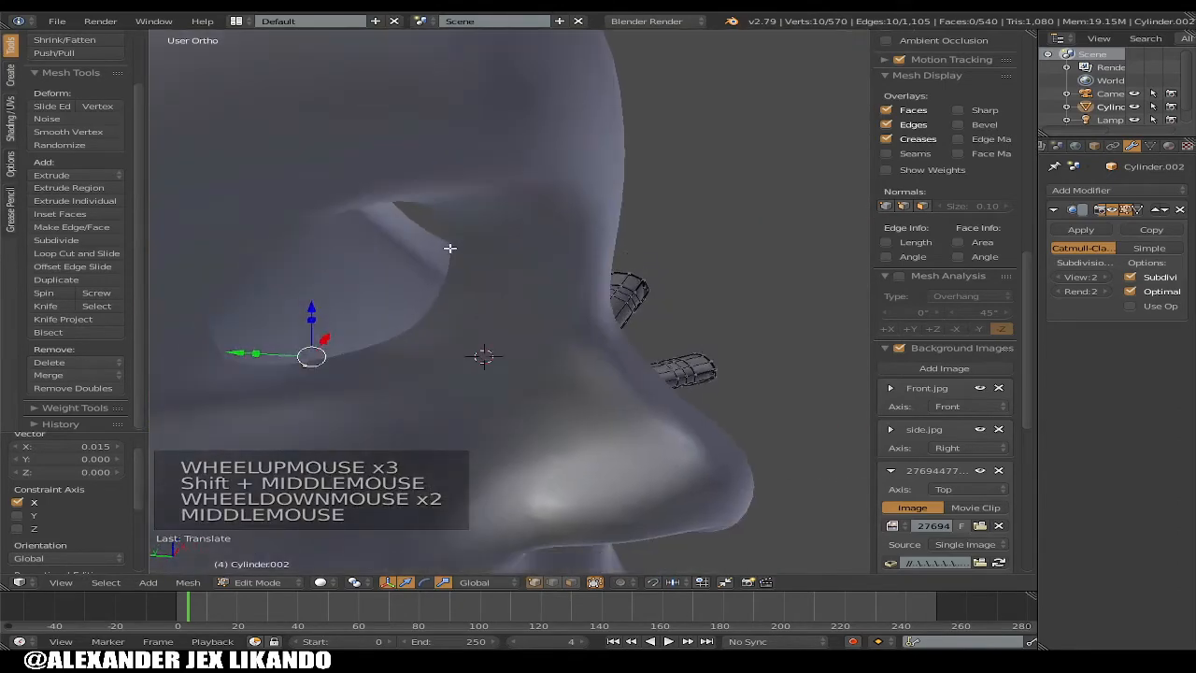
{"action": "middle_click_drag", "start_coordinate": [508, 417], "coordinate": [509, 392]}
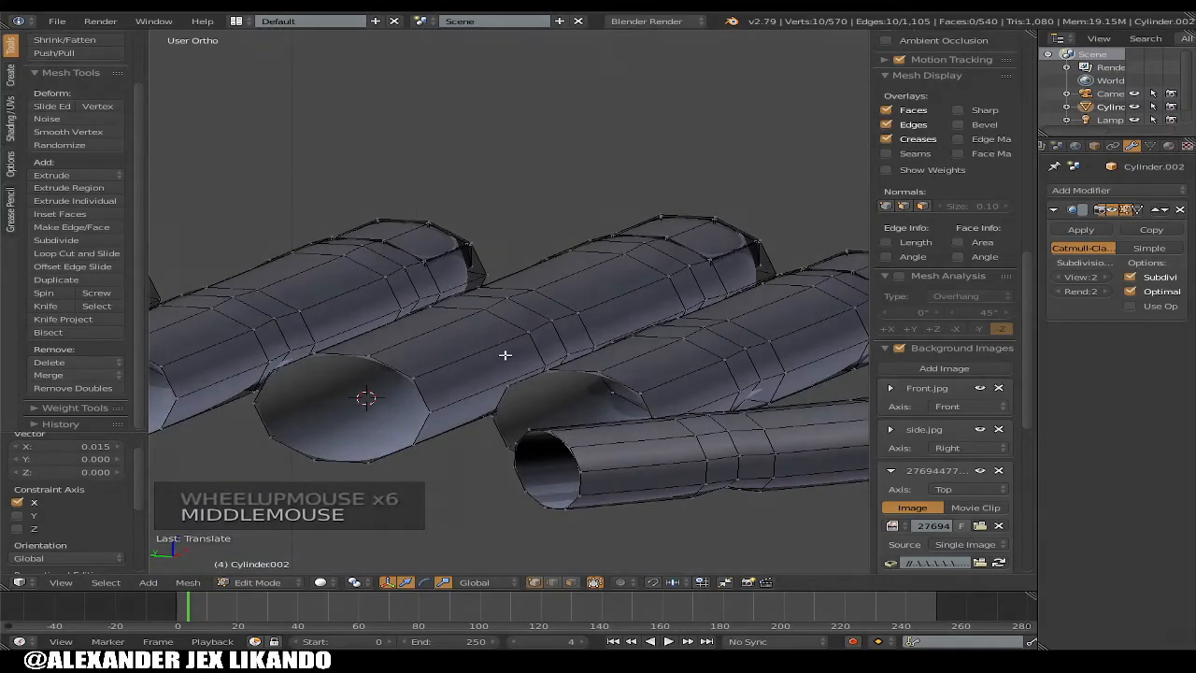
{"action": "scroll", "coordinate": [504, 355], "scroll_direction": "down", "scroll_amount": 5}
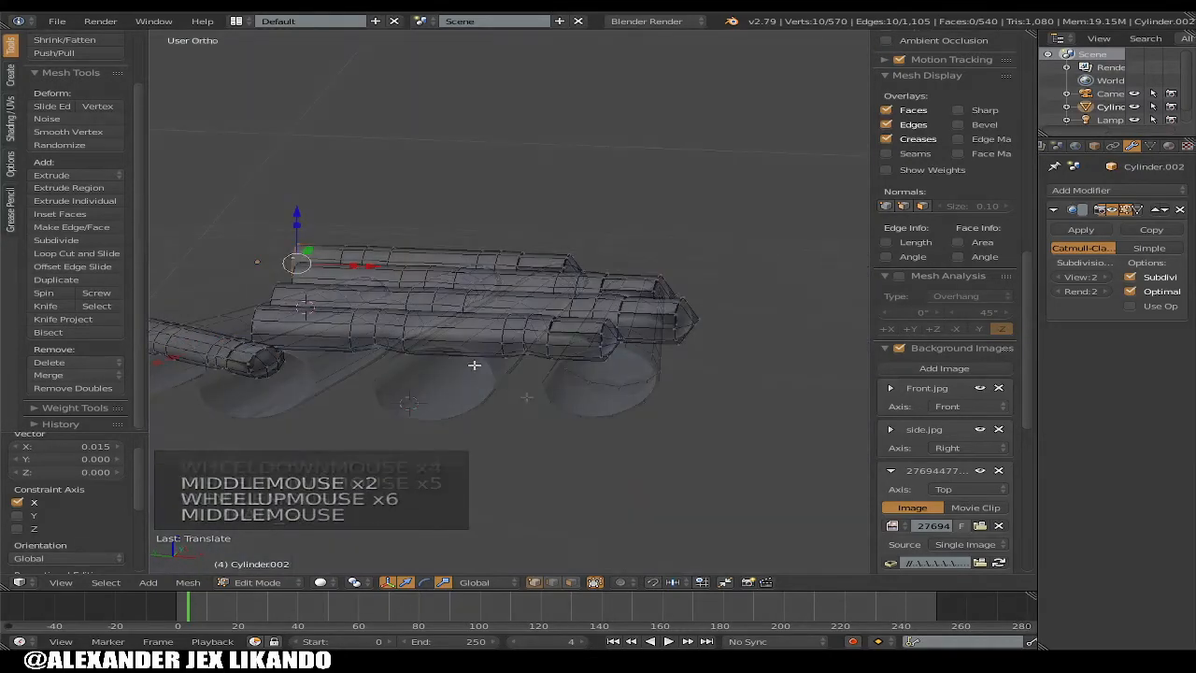
{"action": "middle_click_drag", "start_coordinate": [561, 346], "coordinate": [347, 331]}
{"action": "scroll", "coordinate": [453, 375], "scroll_direction": "up", "scroll_amount": 5}
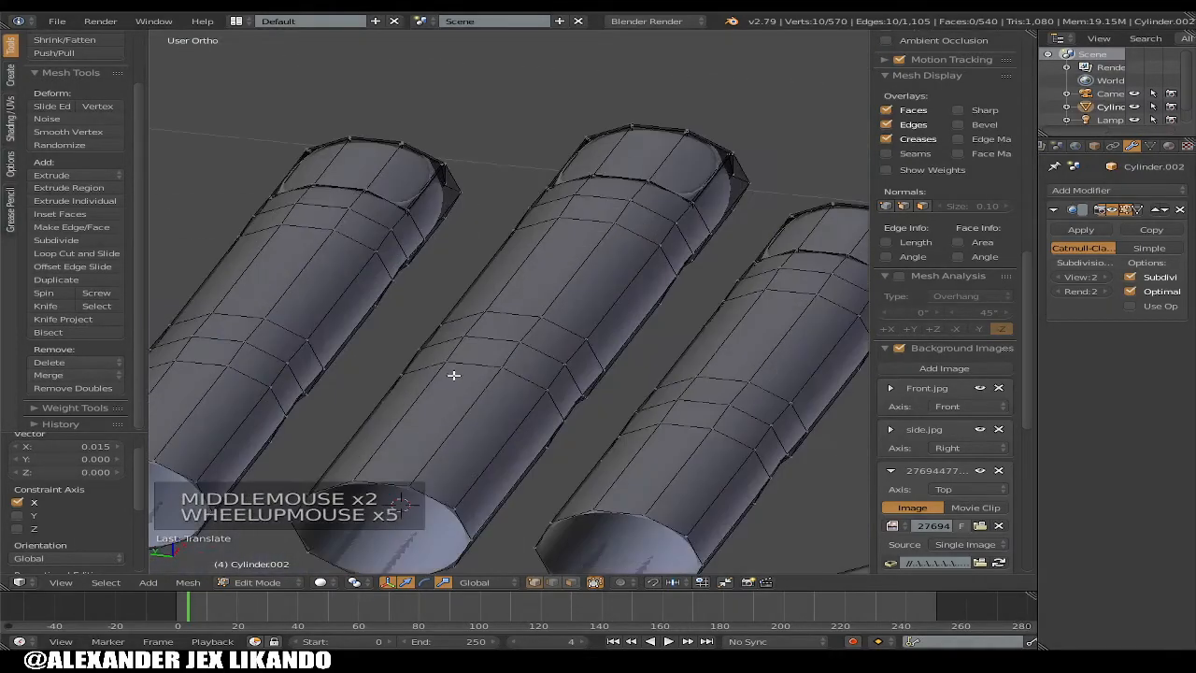
{"action": "middle_click_drag", "start_coordinate": [453, 403], "coordinate": [574, 326], "text": "shift"}
{"action": "scroll", "coordinate": [436, 246], "scroll_direction": "up", "scroll_amount": 4}
{"action": "right_click", "coordinate": [568, 285]}
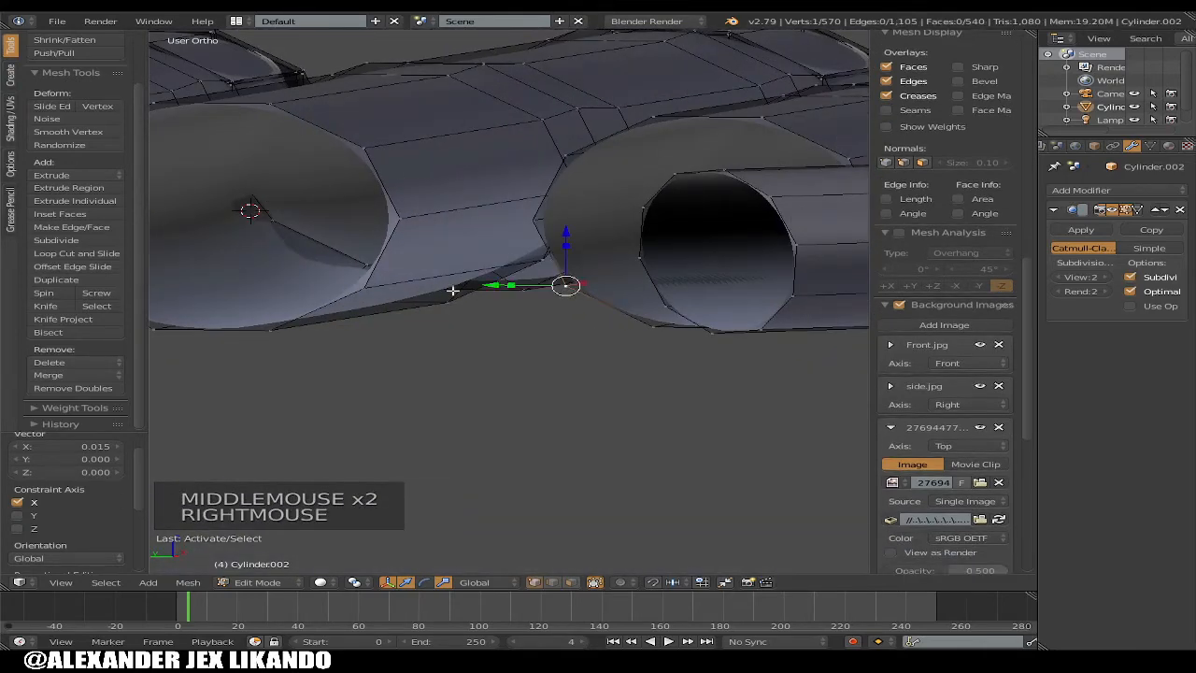
{"action": "right_click", "coordinate": [373, 283], "text": "shift"}
{"action": "key", "text": "alt+m"}
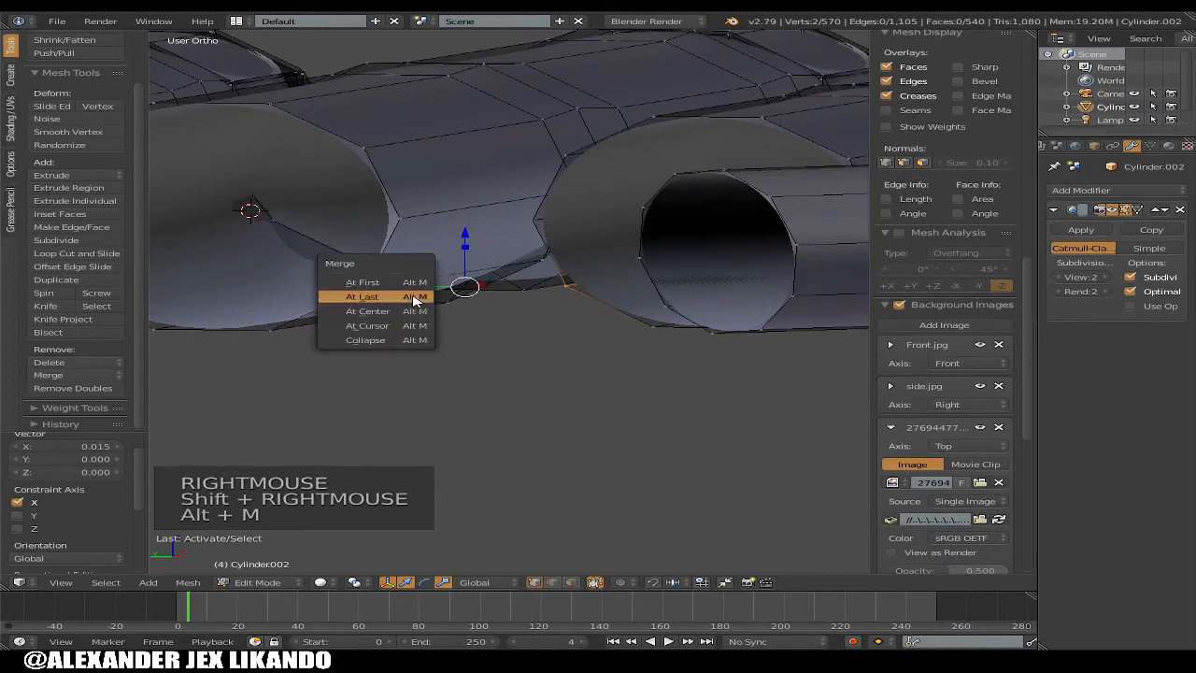
{"action": "left_click", "coordinate": [411, 311]}
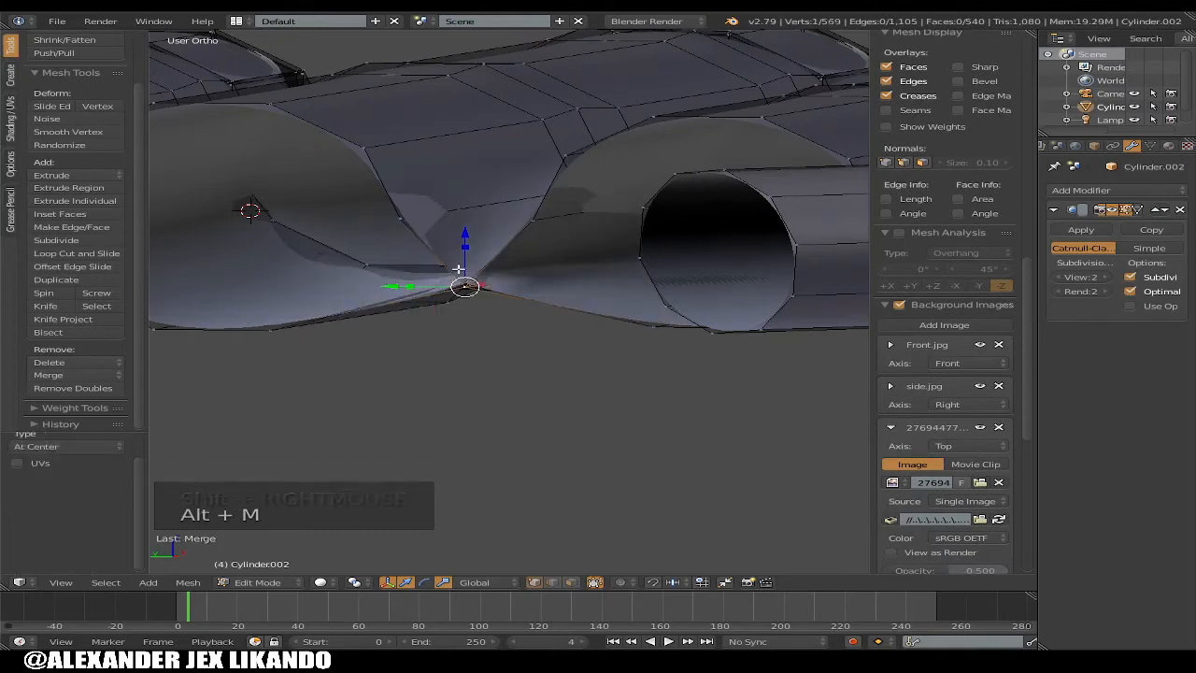
Merge at center the middle and upper pairs of facing base vertices between the index and middle fingers
{"action": "right_click", "coordinate": [524, 223]}
{"action": "right_click", "coordinate": [388, 223], "text": "shift"}
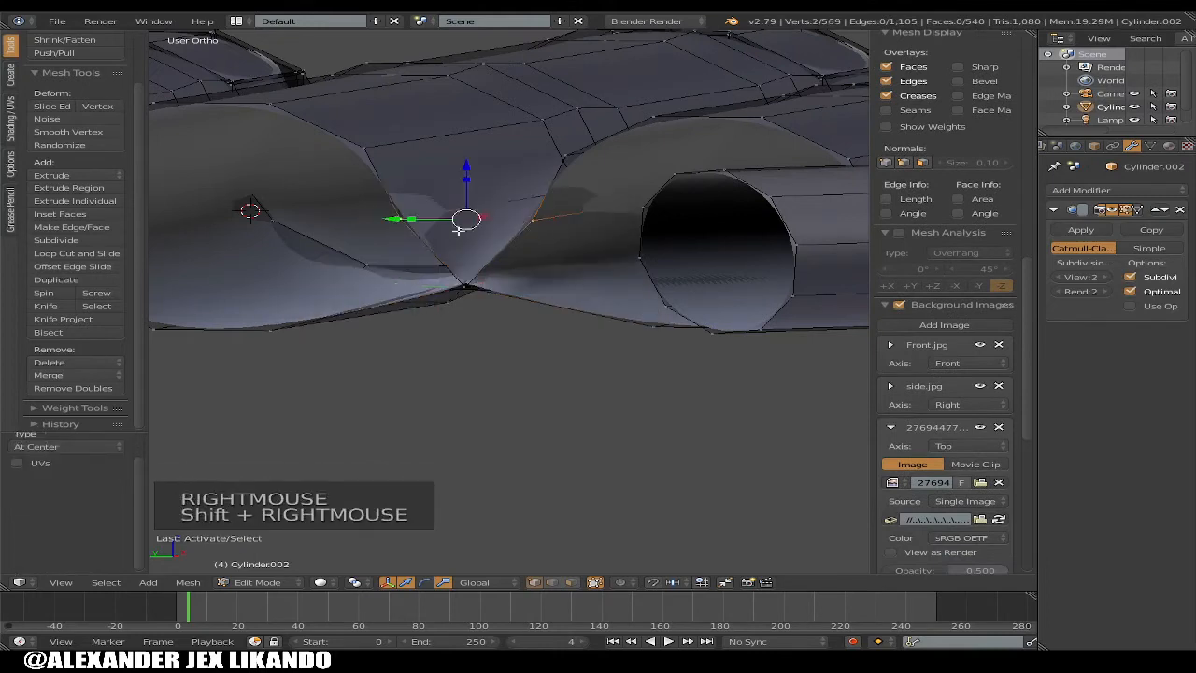
{"action": "key", "text": "alt+m"}
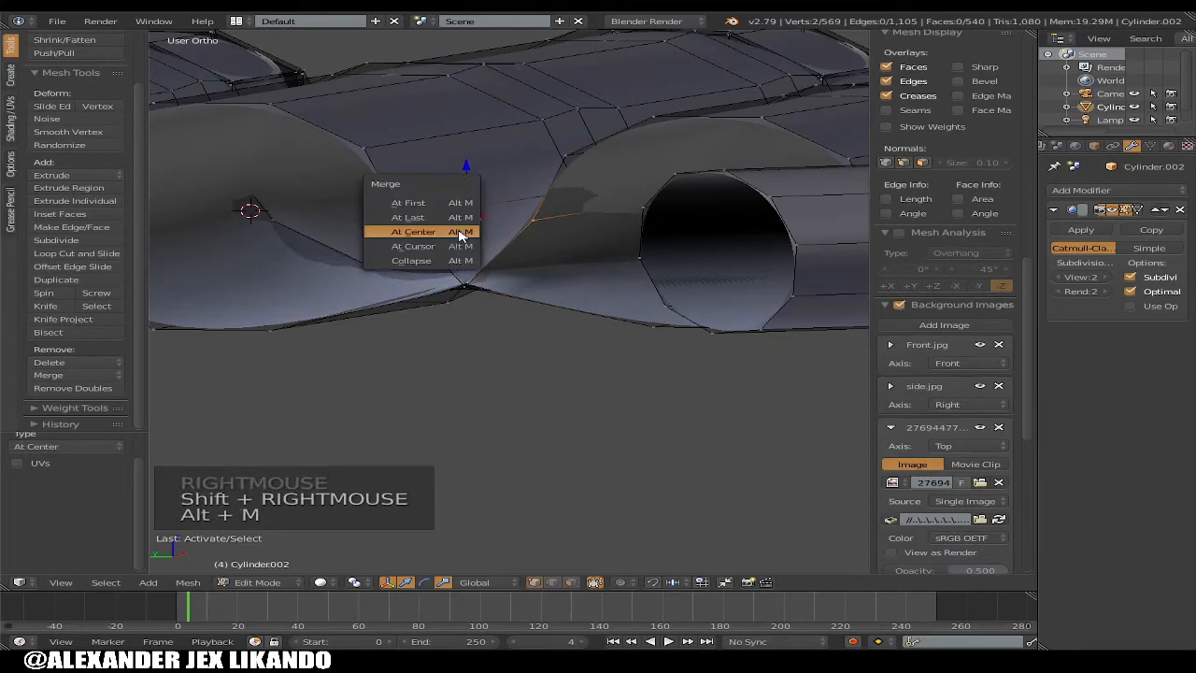
{"action": "left_click", "coordinate": [459, 232]}
{"action": "mouse_move", "coordinate": [493, 242]}
{"action": "middle_mouse_down"}
{"action": "mouse_move", "coordinate": [505, 259]}
{"action": "mouse_move", "coordinate": [491, 248]}
{"action": "middle_mouse_up"}
{"action": "right_click", "coordinate": [522, 232]}
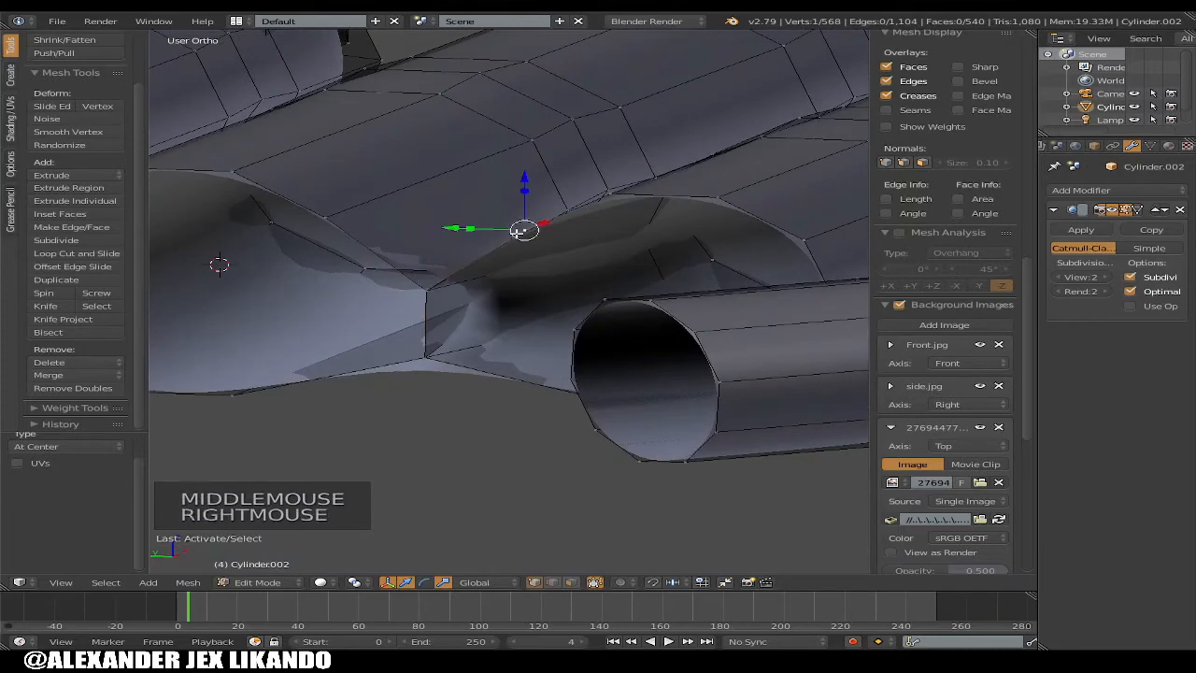
{"action": "right_click", "coordinate": [343, 210], "text": "shift"}
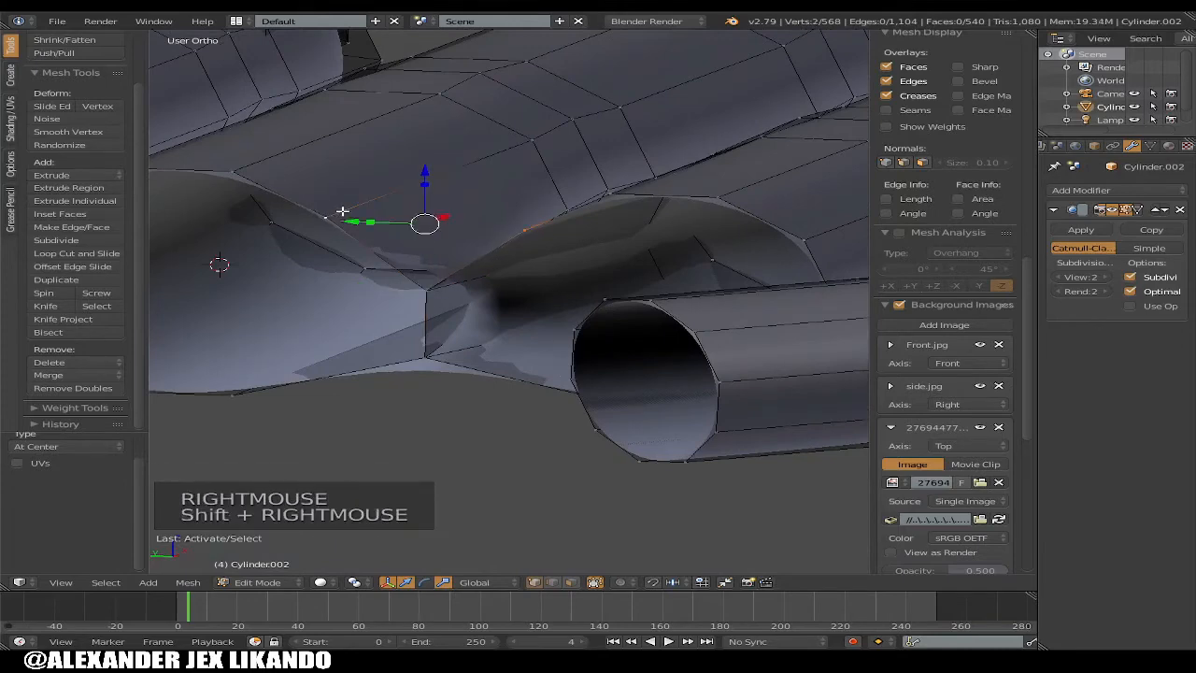
{"action": "key", "text": "alt+m"}
{"action": "left_click", "coordinate": [343, 211]}
Merge at center the lowest pair of facing vertices between the open bases of the middle and ring fingers
{"action": "middle_click_drag", "start_coordinate": [343, 211], "coordinate": [451, 262]}
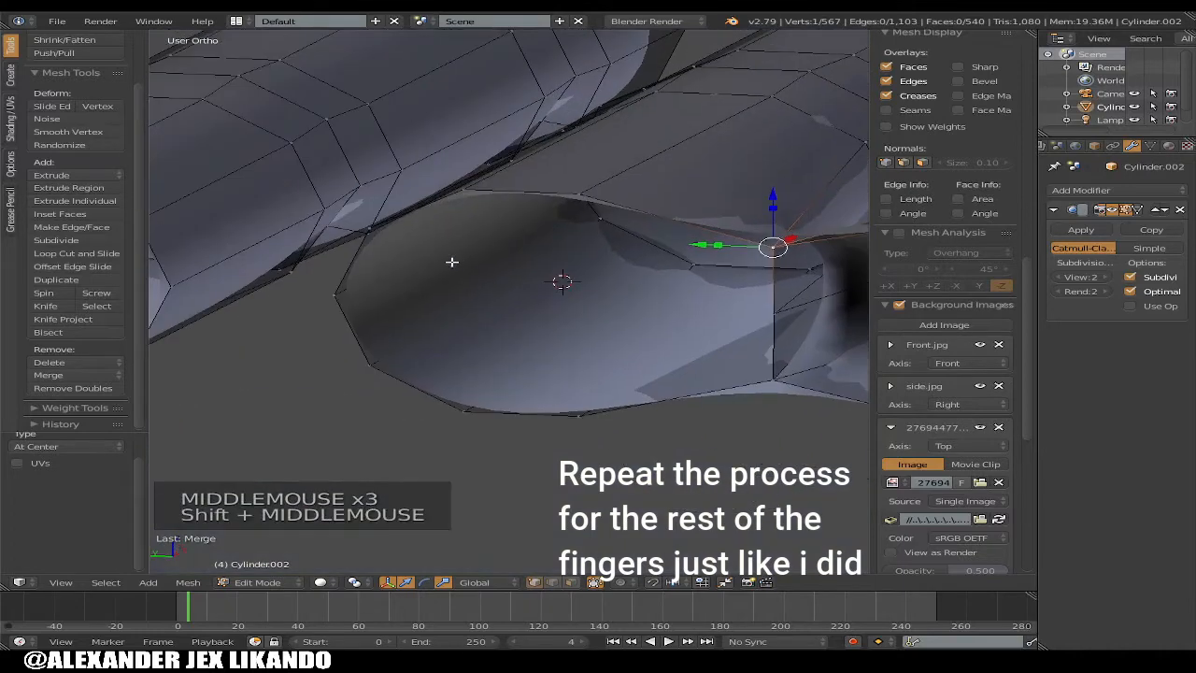
{"action": "middle_click_drag", "start_coordinate": [334, 300], "coordinate": [647, 393], "text": "shift"}
{"action": "right_click", "coordinate": [663, 414]}
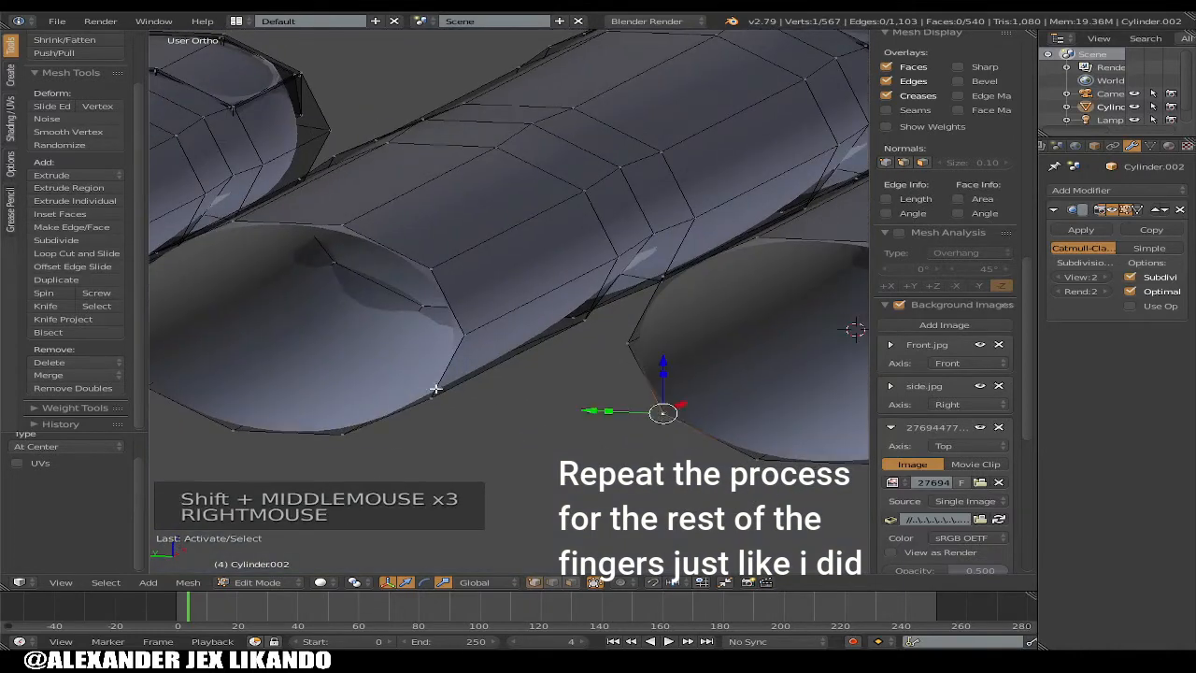
{"action": "right_click", "coordinate": [433, 396], "text": "shift"}
{"action": "key", "text": "alt+m"}
{"action": "left_click", "coordinate": [407, 418]}
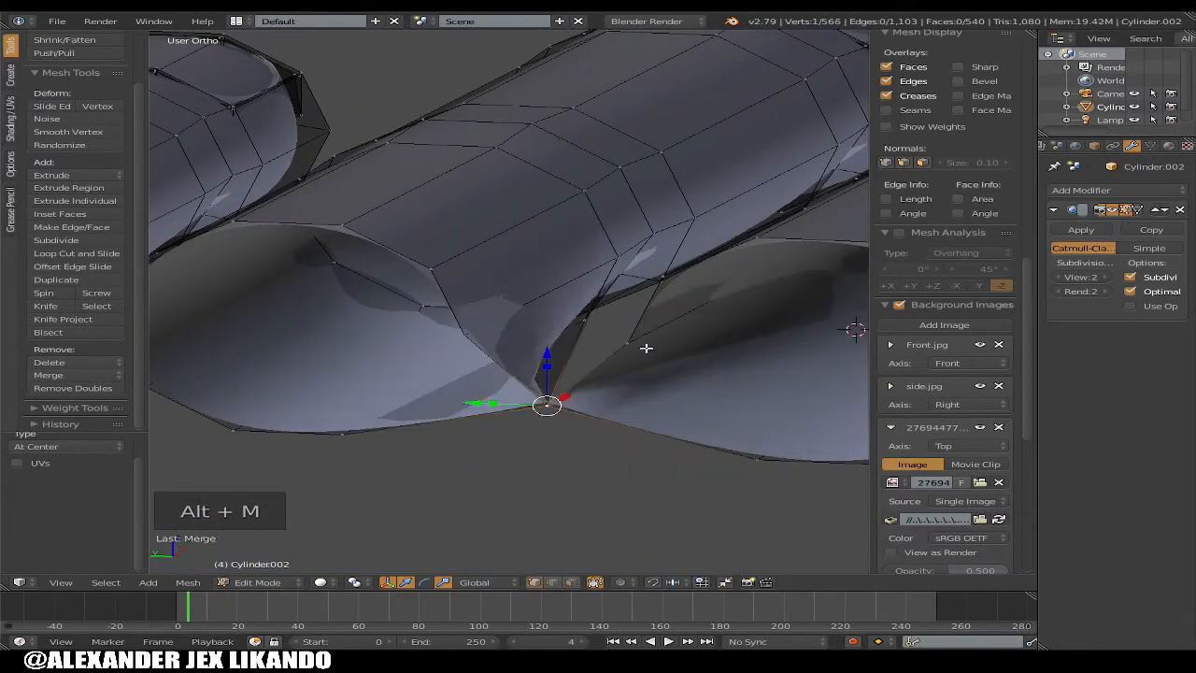
Merge at center the middle and upper pairs of facing base vertices between the middle and ring fingers
{"action": "right_click", "coordinate": [629, 342]}
{"action": "right_click", "coordinate": [453, 340], "text": "shift"}
{"action": "key", "text": "alt+m"}
{"action": "left_click", "coordinate": [453, 341]}
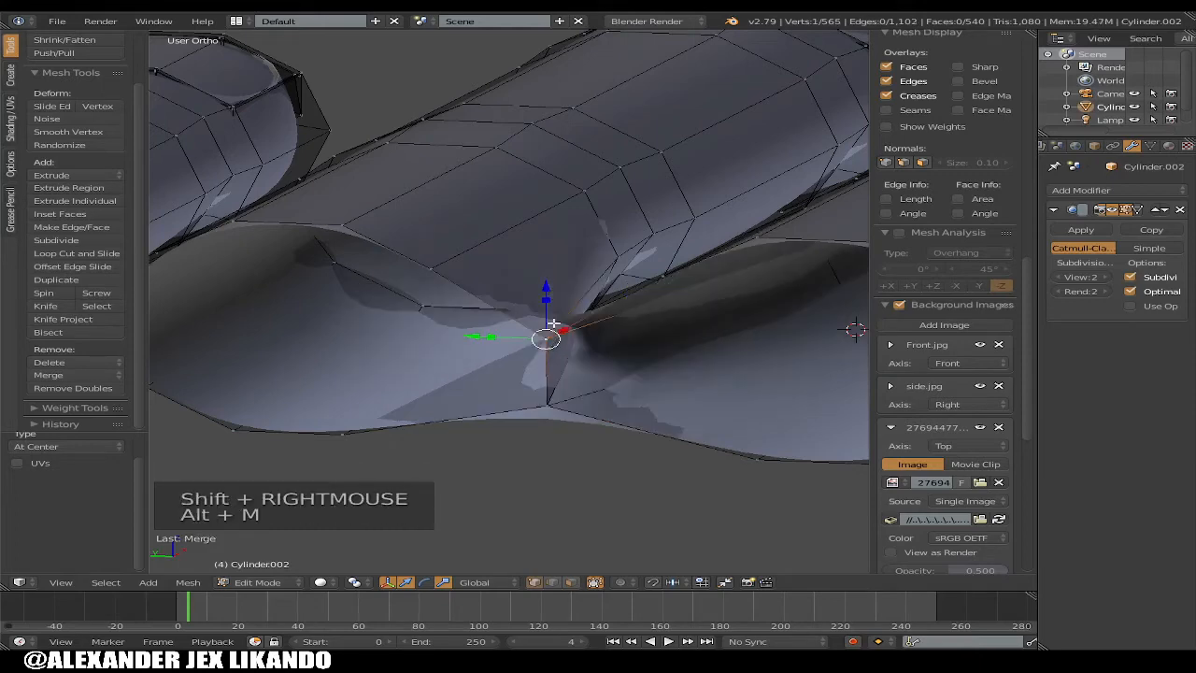
{"action": "middle_click_drag", "start_coordinate": [505, 341], "coordinate": [624, 301]}
{"action": "right_click", "coordinate": [622, 295]}
{"action": "middle_click_drag", "start_coordinate": [468, 321], "coordinate": [538, 445]}
{"action": "right_click", "coordinate": [354, 312], "text": "shift"}
{"action": "key", "text": "alt+m"}
{"action": "left_click", "coordinate": [420, 352]}
Merge at center the lowest pair of facing vertices between the open bases of the ring and little fingers
{"action": "scroll", "coordinate": [526, 436], "scroll_direction": "down", "scroll_amount": 2}
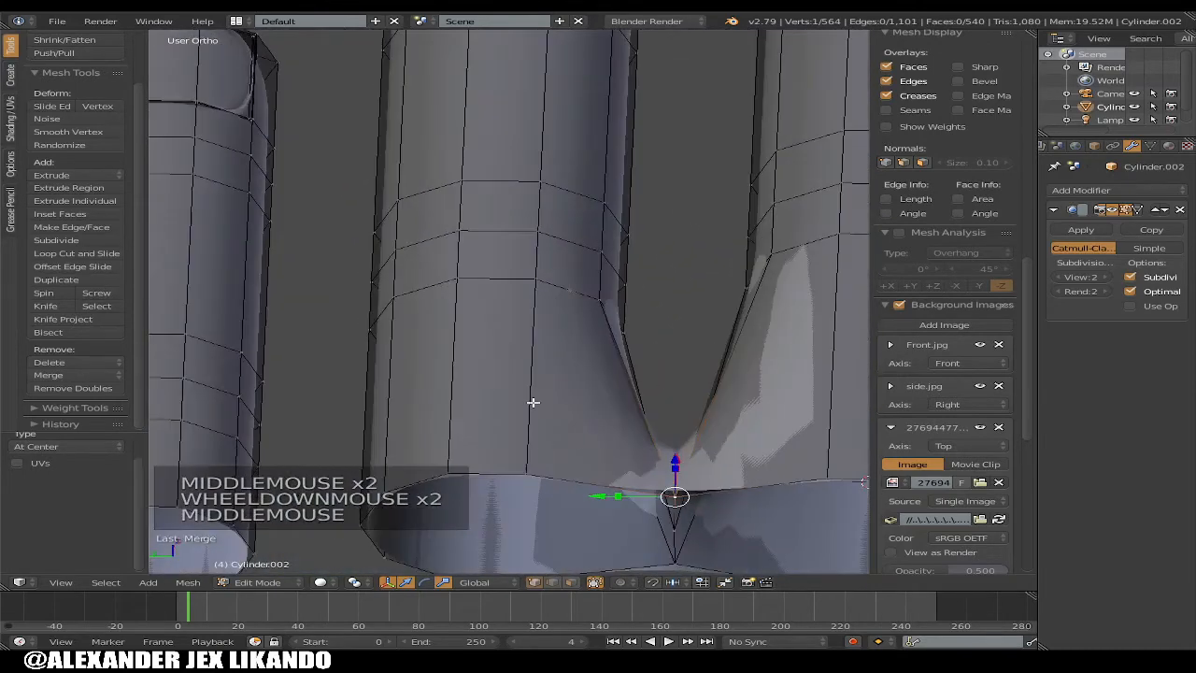
{"action": "middle_click_drag", "start_coordinate": [544, 491], "coordinate": [548, 331], "text": "shift"}
{"action": "right_click", "coordinate": [518, 328]}
{"action": "right_click", "coordinate": [371, 357], "text": "shift"}
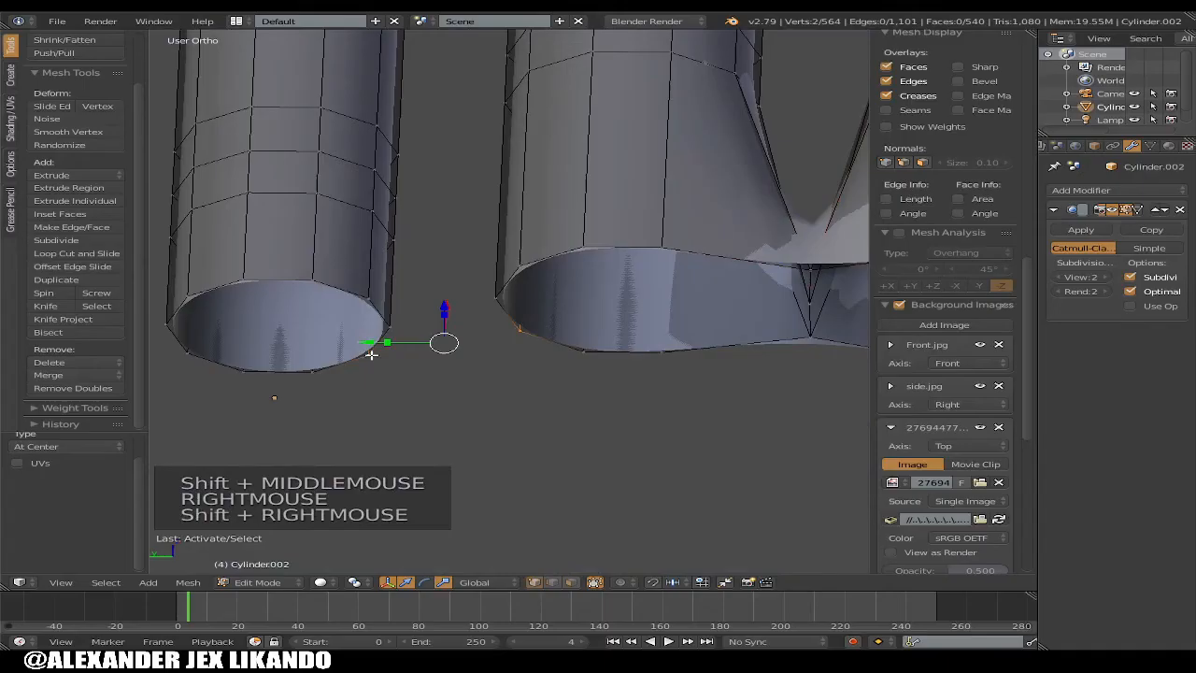
{"action": "key", "text": "alt+m"}
{"action": "left_click", "coordinate": [376, 355]}
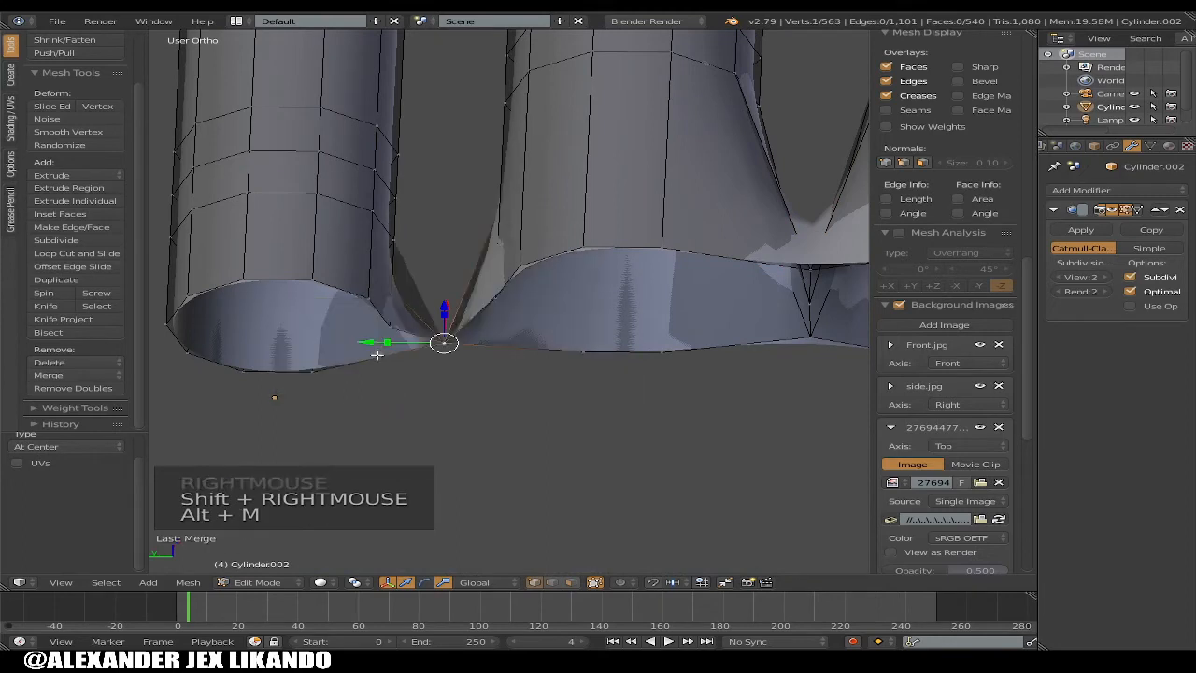
Merge two pairs of vertices at their centers to join the open bases of the little and ring fingers
{"action": "right_click", "coordinate": [489, 309]}
{"action": "right_click", "coordinate": [386, 328], "text": "shift"}
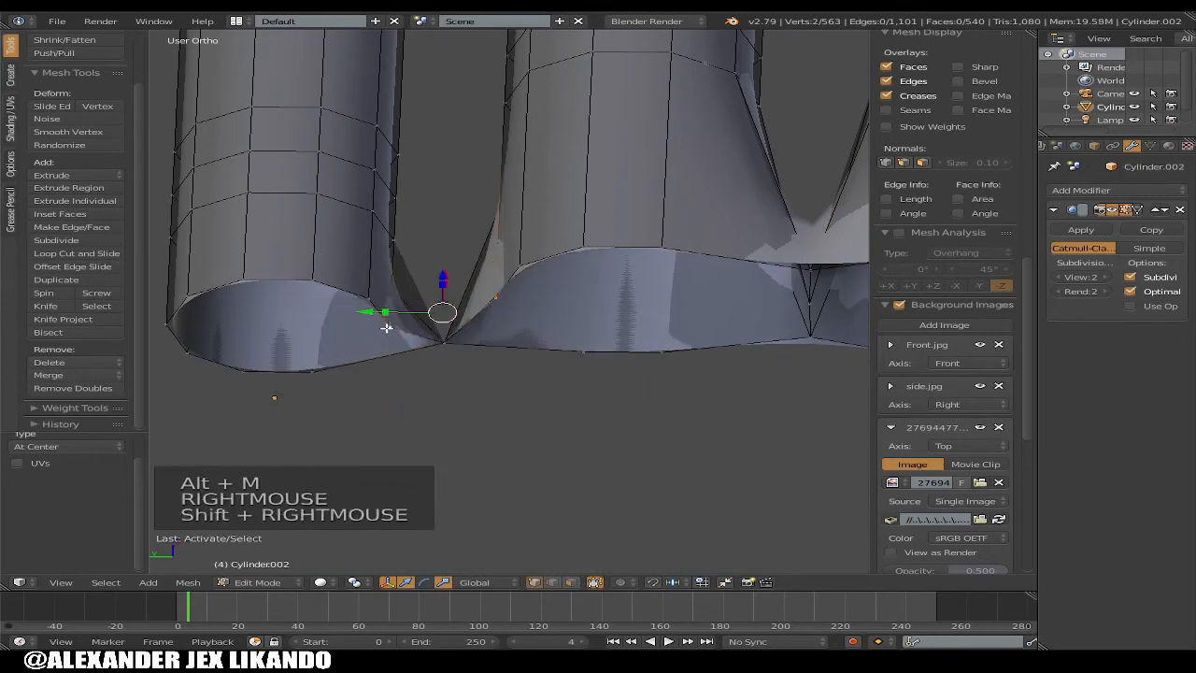
{"action": "key", "text": "alt+m"}
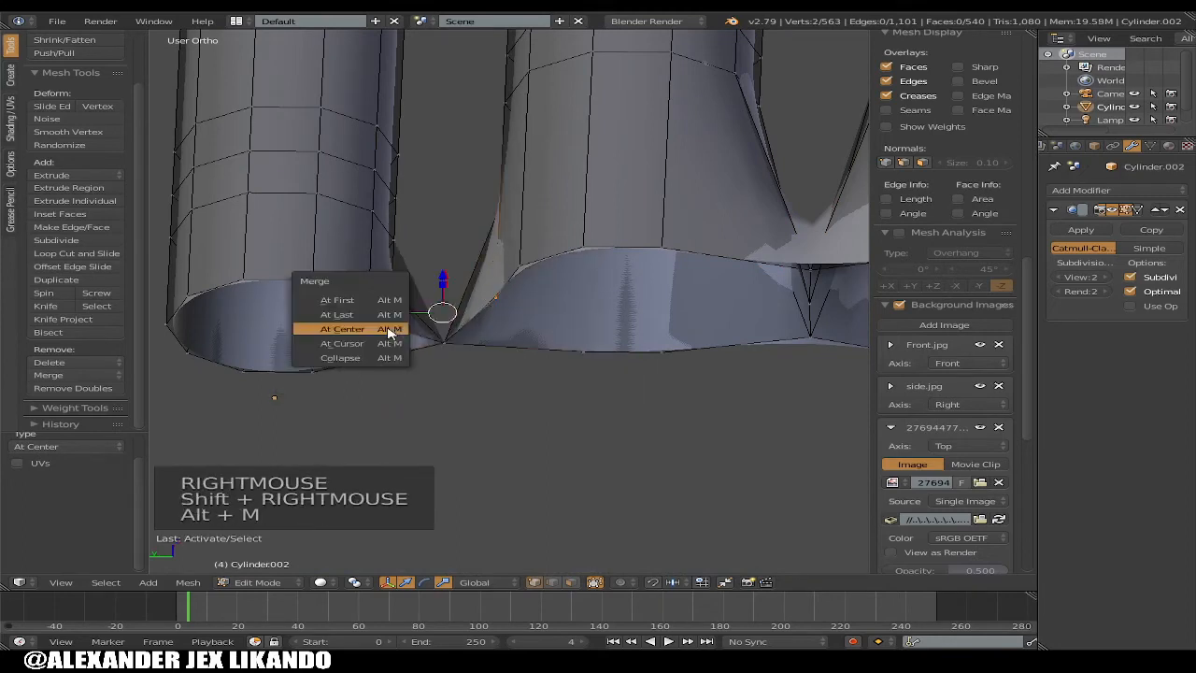
{"action": "left_click", "coordinate": [388, 327]}
{"action": "right_click", "coordinate": [517, 268]}
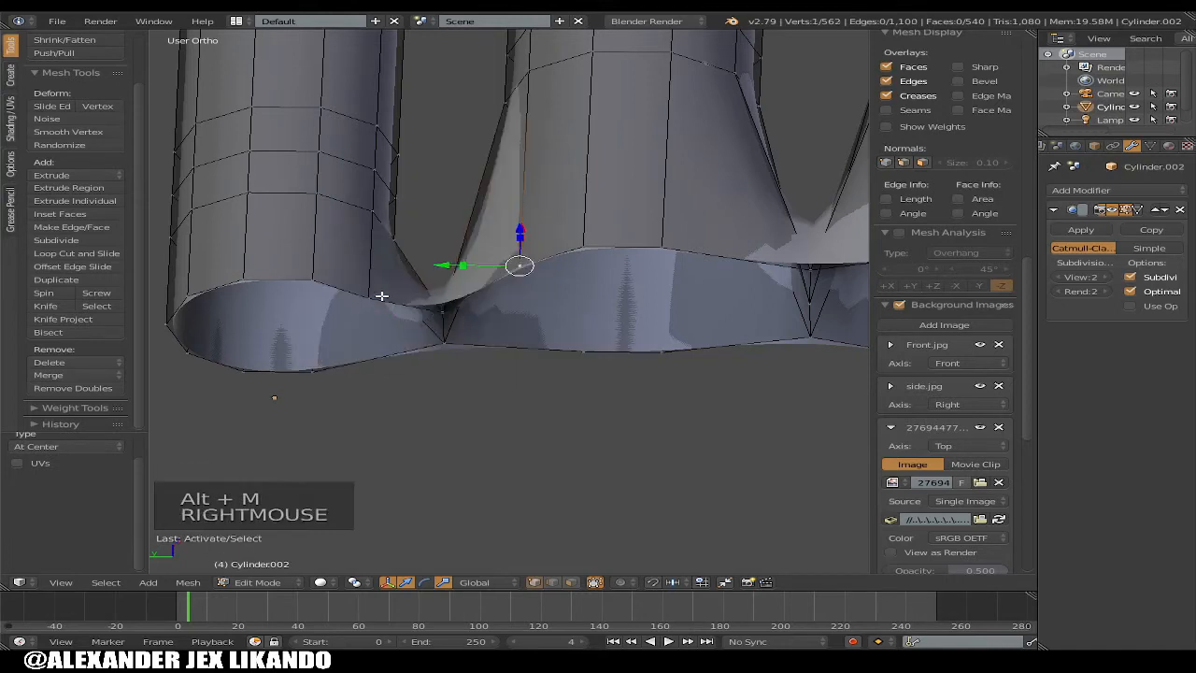
{"action": "right_click", "coordinate": [381, 295], "text": "shift"}
{"action": "key", "text": "alt+m"}
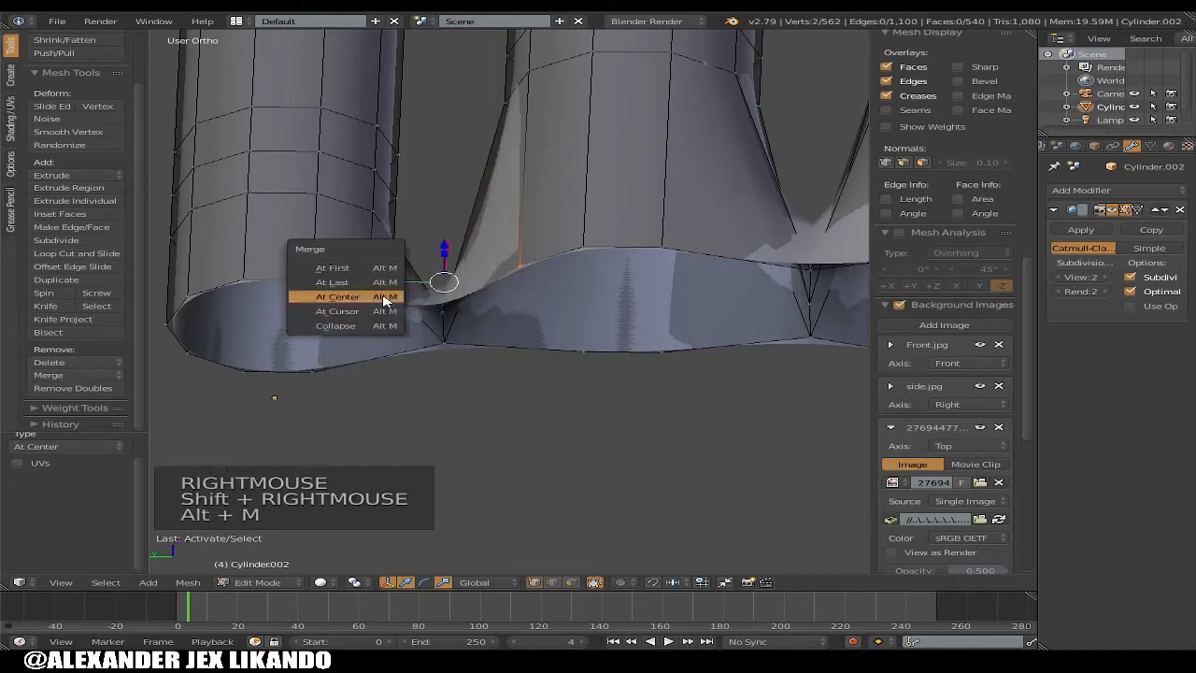
{"action": "left_click", "coordinate": [383, 297]}
Examine the smoothed finger joins in Object Mode, including from the top view against the hand reference
{"action": "scroll", "coordinate": [354, 285], "scroll_direction": "down", "scroll_amount": 4}
{"action": "middle_click_drag", "start_coordinate": [356, 286], "coordinate": [495, 393]}
{"action": "scroll", "coordinate": [449, 327], "scroll_direction": "down", "scroll_amount": 1}
{"action": "key", "text": "Tab"}
{"action": "scroll", "coordinate": [533, 366], "scroll_direction": "up", "scroll_amount": 2}
{"action": "scroll", "coordinate": [533, 366], "scroll_direction": "down", "scroll_amount": 1}
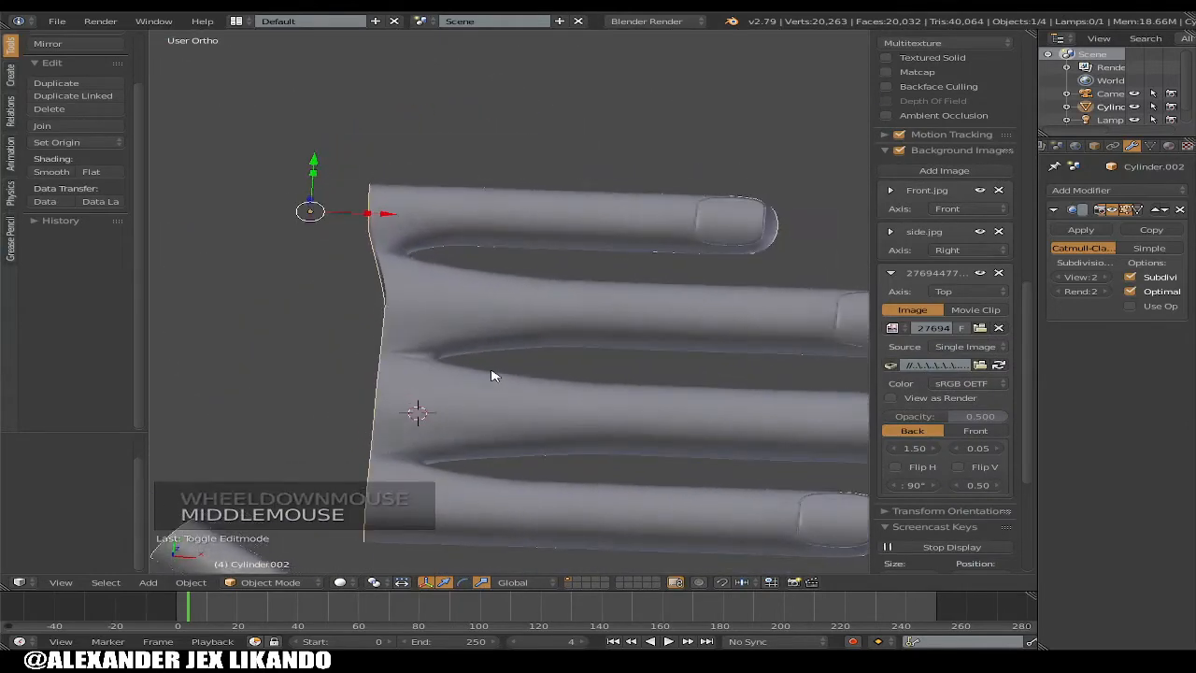
{"action": "middle_click_drag", "start_coordinate": [491, 374], "coordinate": [512, 352]}
{"action": "scroll", "coordinate": [523, 370], "scroll_direction": "down", "scroll_amount": 3}
{"action": "key", "text": "KP_7"}
{"action": "key", "text": "KP_7"}
{"action": "key", "text": "KP_7"}
{"action": "key", "text": "KP_7"}
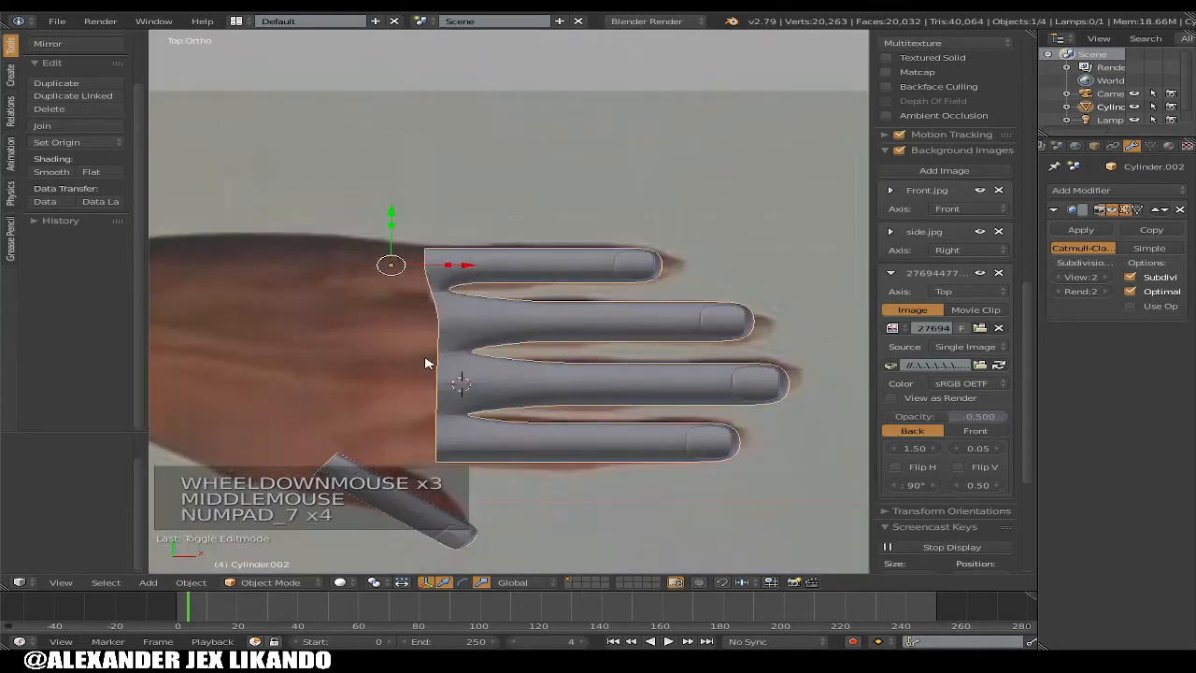
{"action": "scroll", "coordinate": [427, 361], "scroll_direction": "up", "scroll_amount": 2}
Extrude the open edge loop across the four finger bases by -0.014 along X and scale it by 1.018 along Y
{"action": "key", "text": "Tab"}
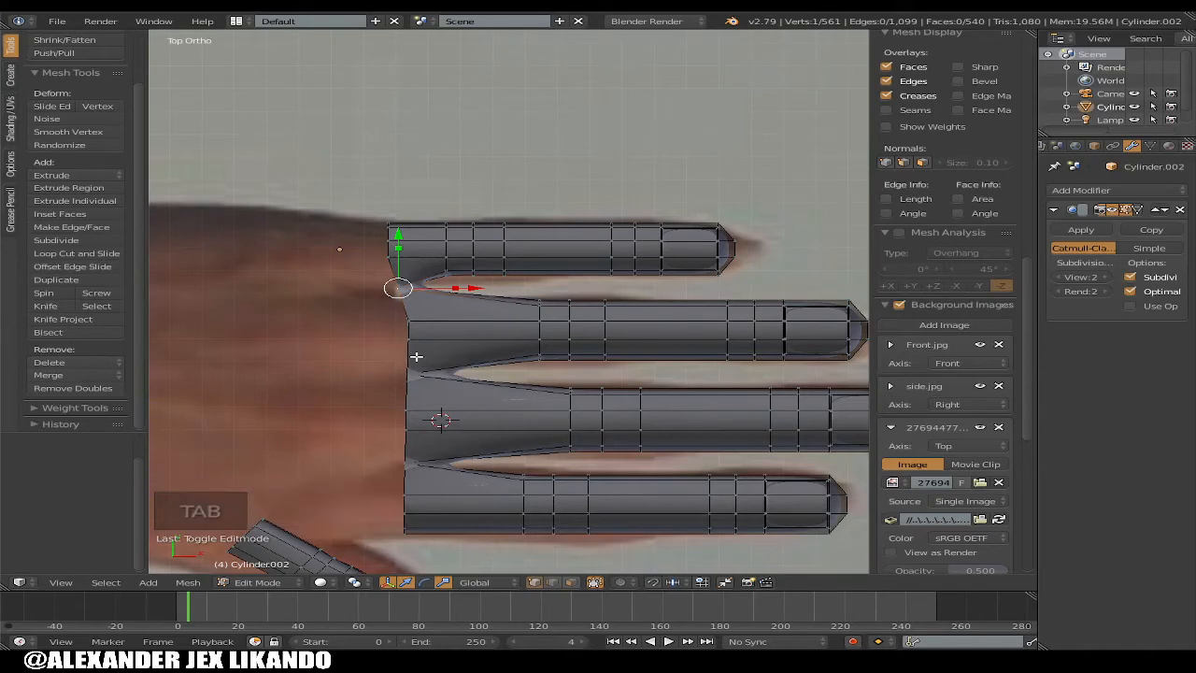
{"action": "right_click", "coordinate": [414, 357], "text": "alt"}
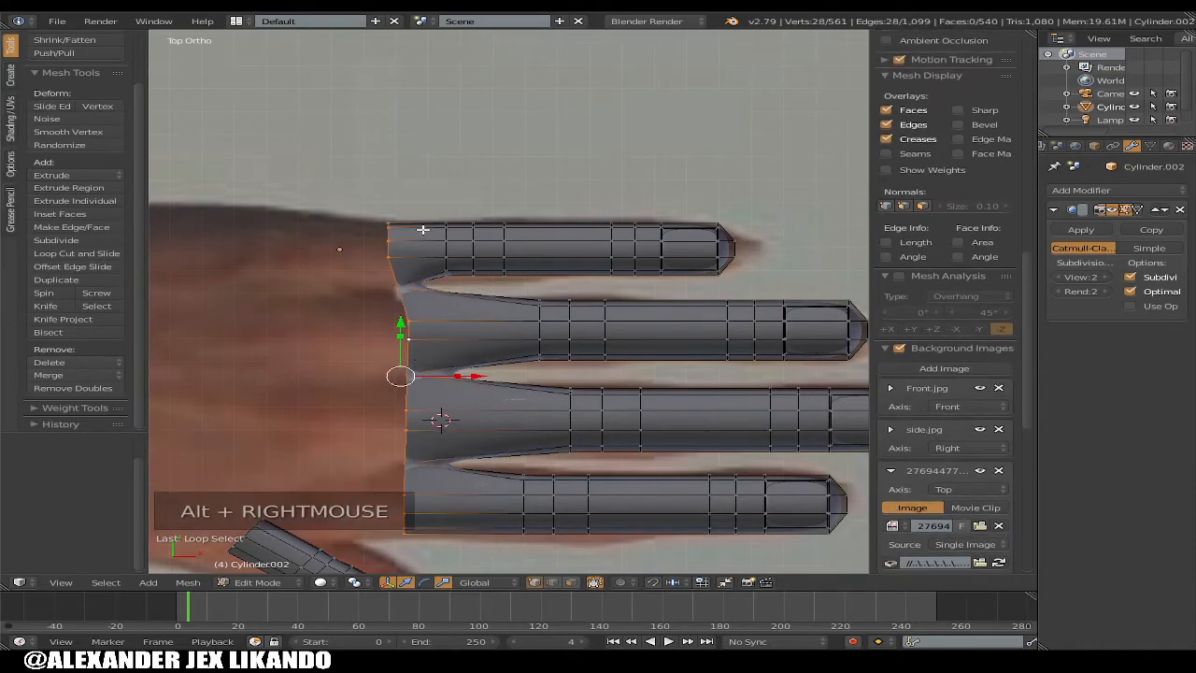
{"action": "middle_click_drag", "start_coordinate": [420, 457], "coordinate": [558, 328]}
{"action": "scroll", "coordinate": [690, 323], "scroll_direction": "up", "scroll_amount": 3}
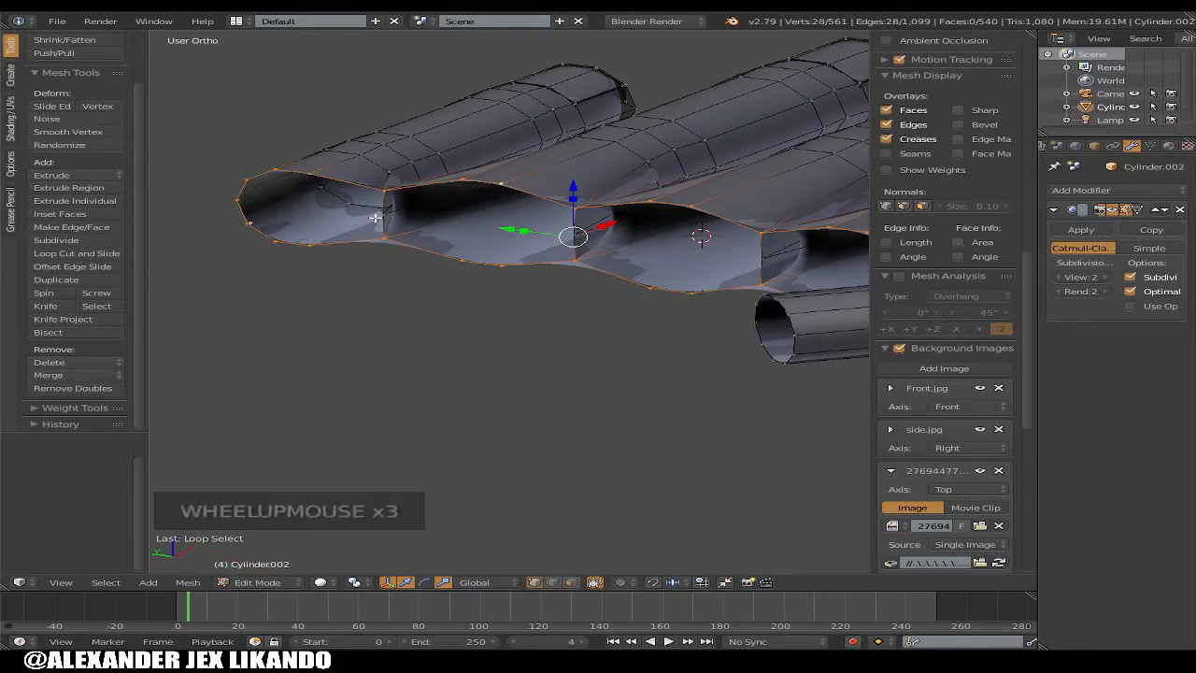
{"action": "middle_click_drag", "start_coordinate": [397, 214], "coordinate": [608, 246]}
{"action": "scroll", "coordinate": [420, 199], "scroll_direction": "up", "scroll_amount": 2}
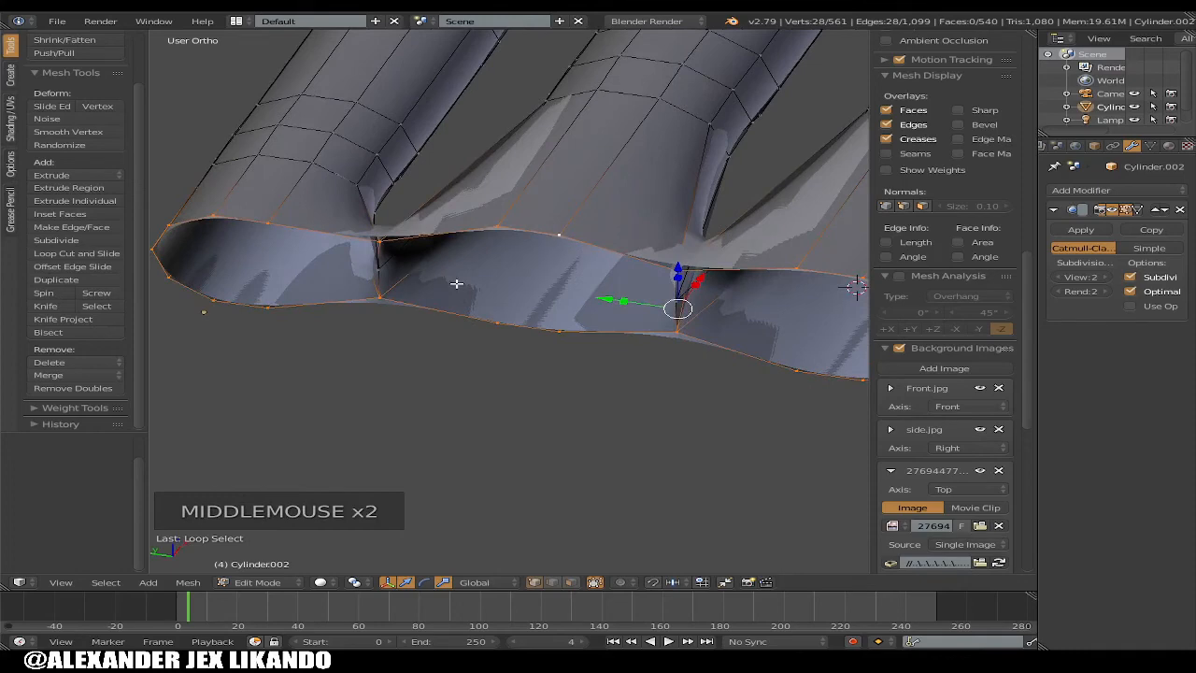
{"action": "middle_click_drag", "start_coordinate": [456, 283], "coordinate": [472, 340]}
{"action": "scroll", "coordinate": [395, 267], "scroll_direction": "down", "scroll_amount": 3}
{"action": "key", "text": "KP_7"}
{"action": "scroll", "coordinate": [488, 329], "scroll_direction": "down", "scroll_amount": 1}
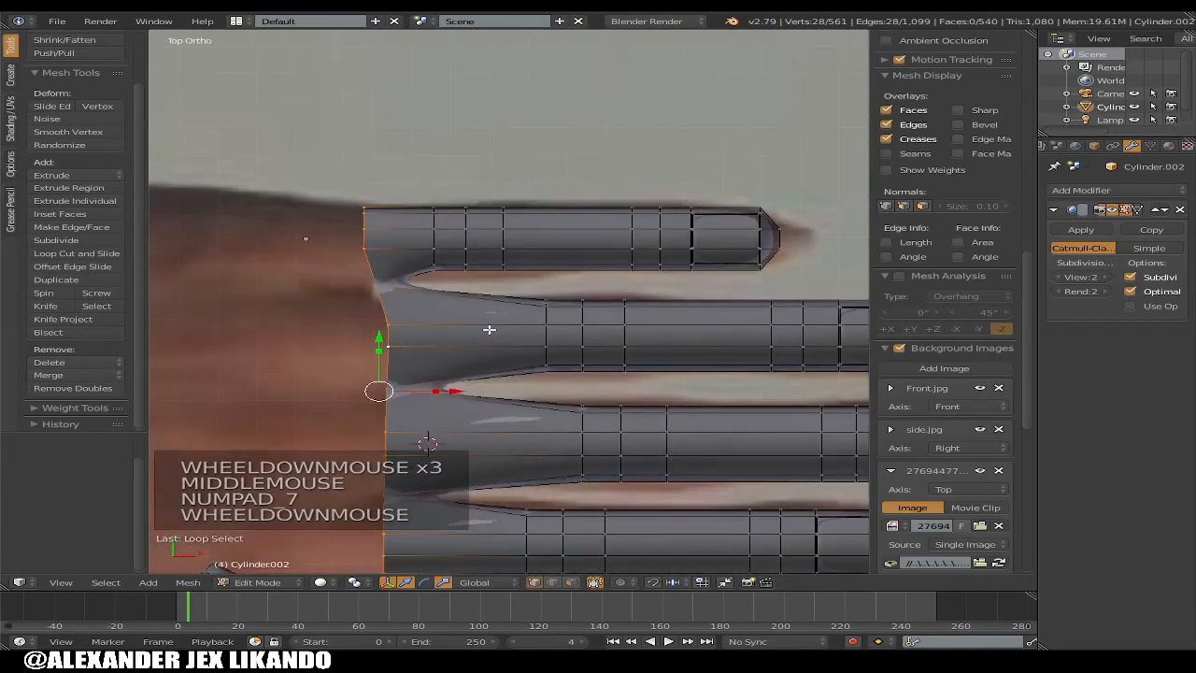
{"action": "scroll", "coordinate": [489, 329], "scroll_direction": "down", "scroll_amount": 2}
{"action": "key", "text": "e"}
{"action": "key", "text": "e"}
{"action": "key", "text": "e"}
{"action": "key", "text": "e"}
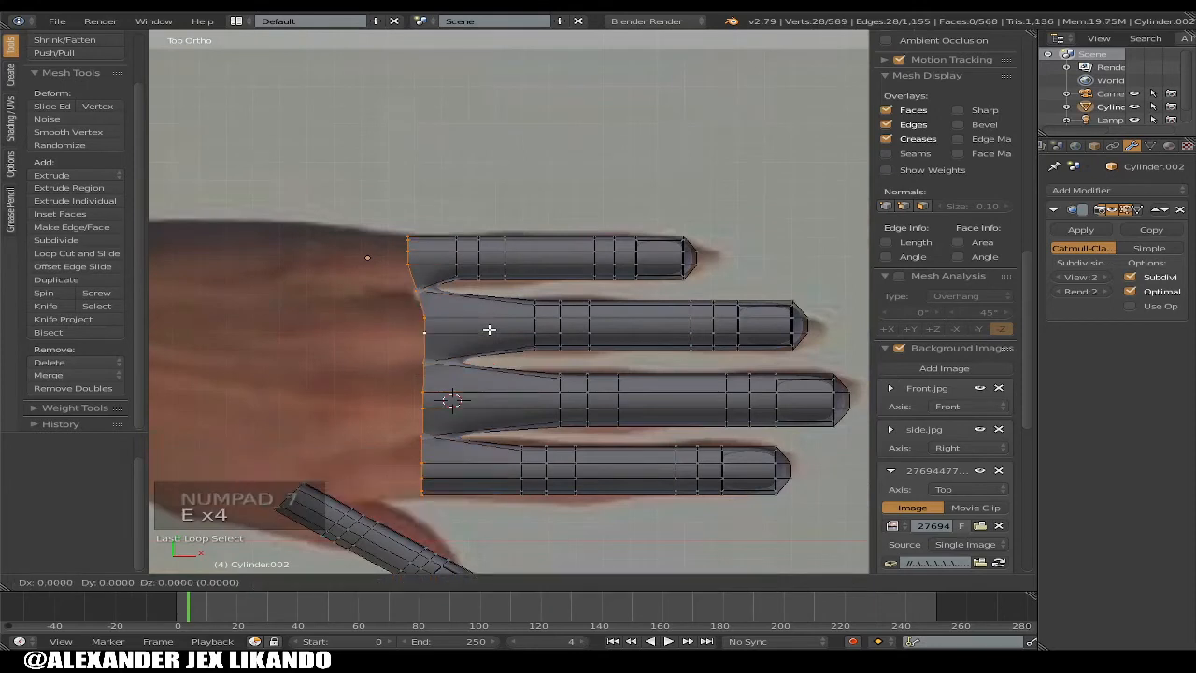
{"action": "left_click", "coordinate": [450, 325]}
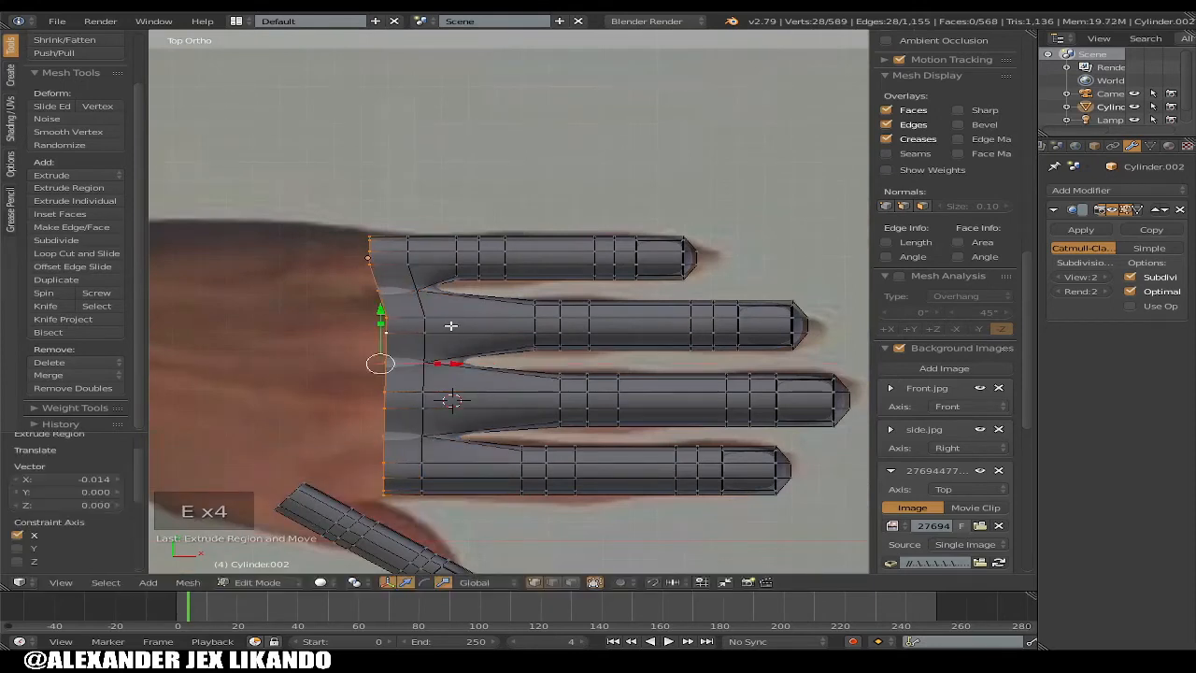
{"action": "left_click_drag", "start_coordinate": [440, 363], "coordinate": [381, 325]}
{"action": "scroll", "coordinate": [401, 319], "scroll_direction": "up", "scroll_amount": 1}
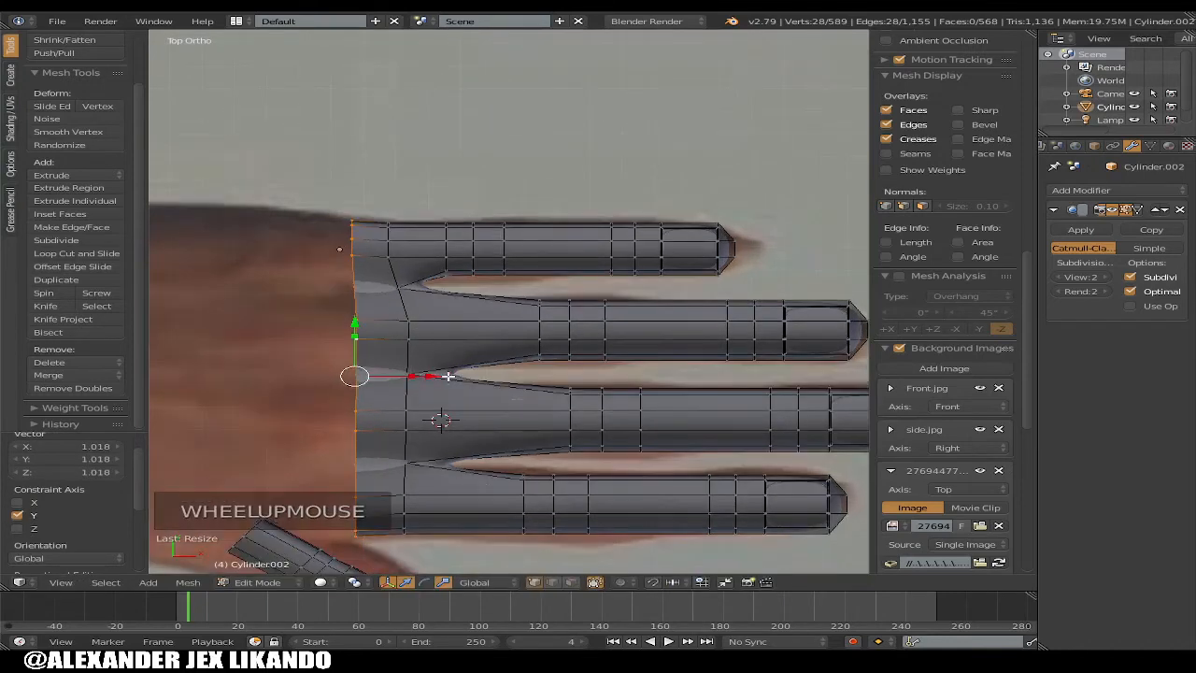
Try to scale the extruded loop by 1.097 along Z, and undo that scaling
{"action": "middle_click_drag", "start_coordinate": [506, 393], "coordinate": [539, 305]}
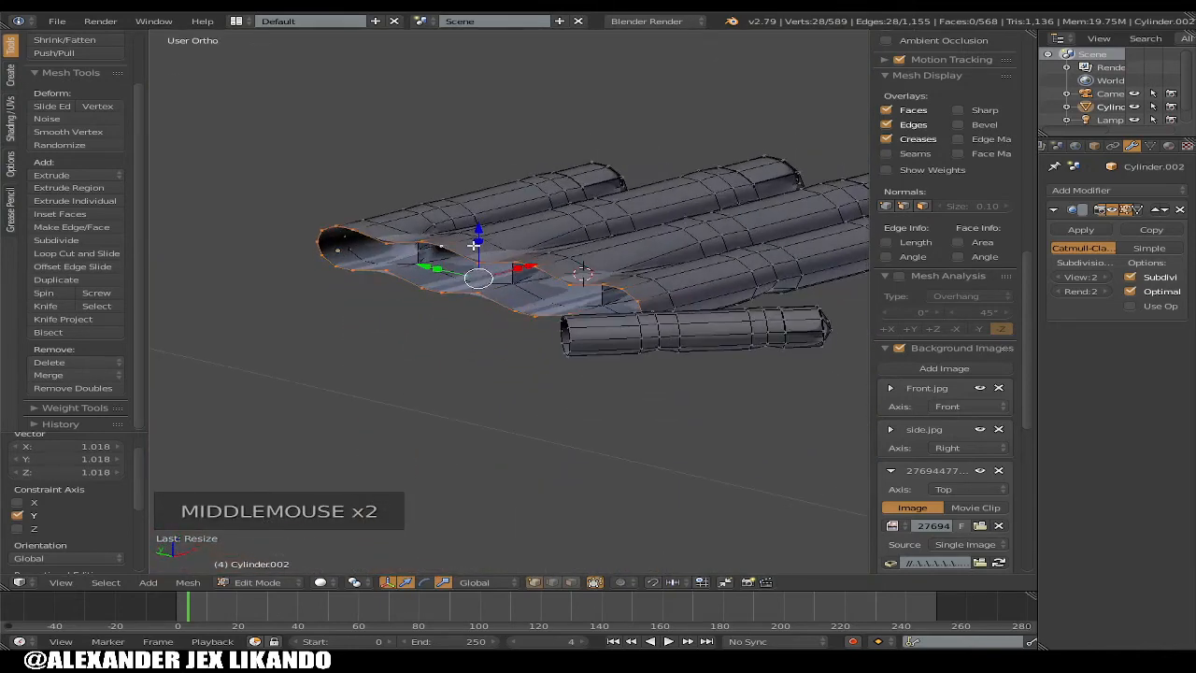
{"action": "left_click_drag", "start_coordinate": [475, 245], "coordinate": [473, 241]}
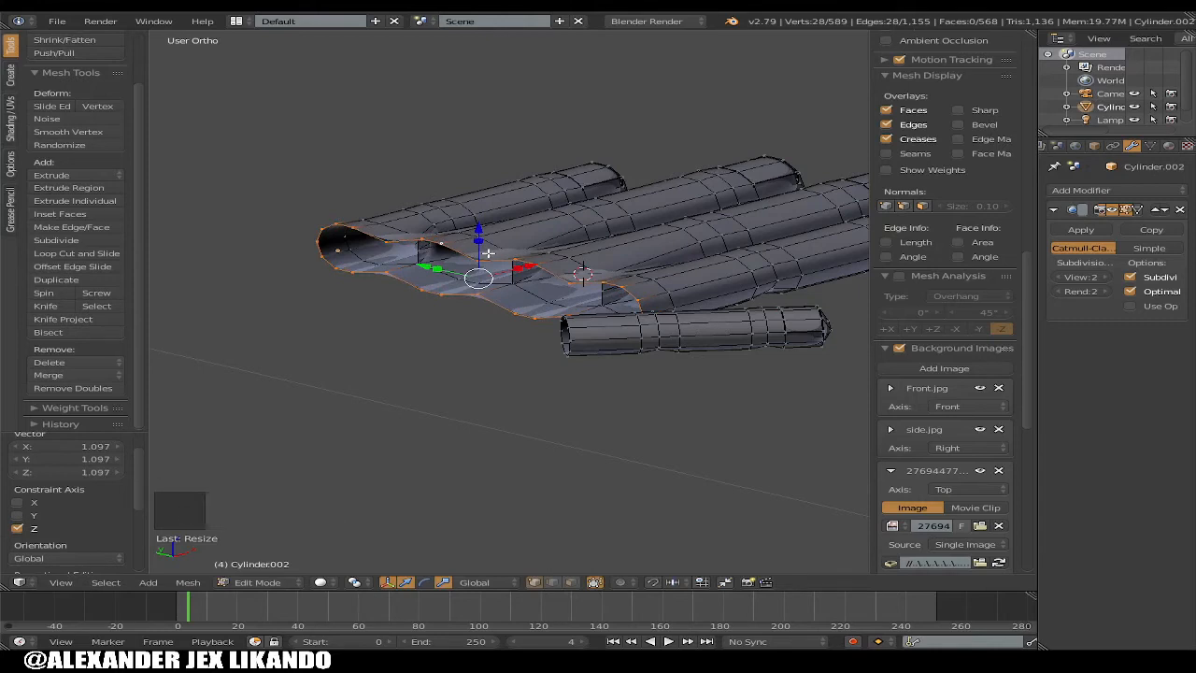
{"action": "key", "text": "ctrl+z"}
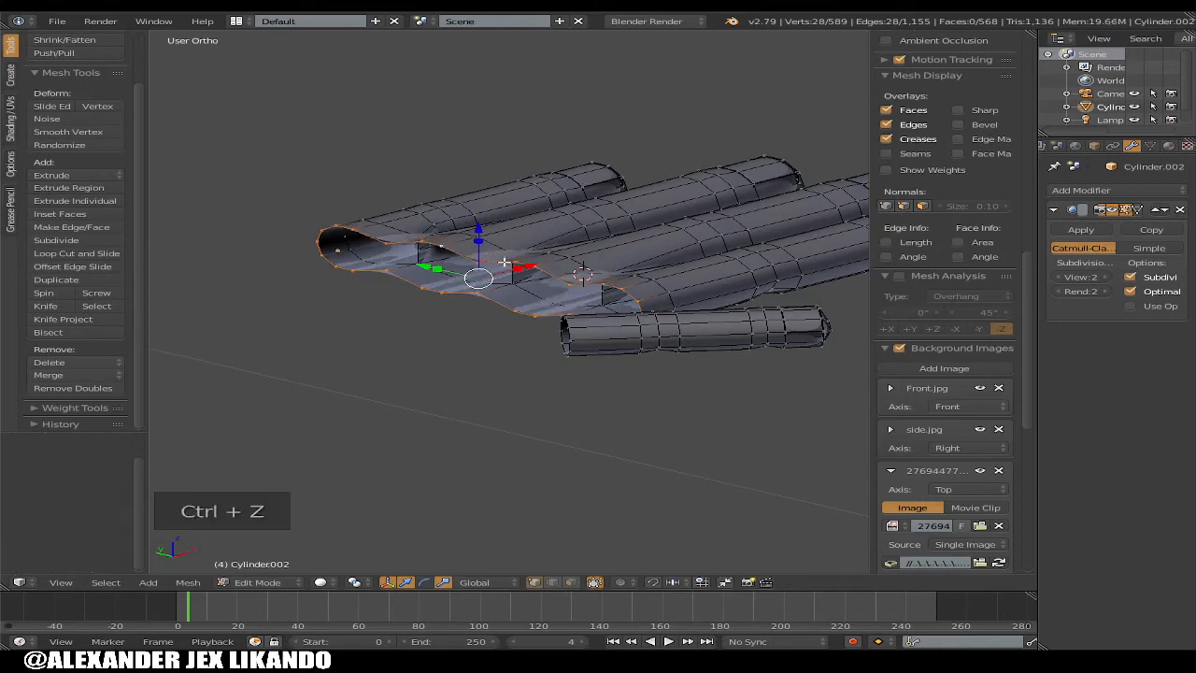
Extrude the palm loop by -0.013 along X and scale it by 1.067 along Y and 0.833 along X
{"action": "key", "text": "KP_7"}
{"action": "scroll", "coordinate": [444, 344], "scroll_direction": "down", "scroll_amount": 1}
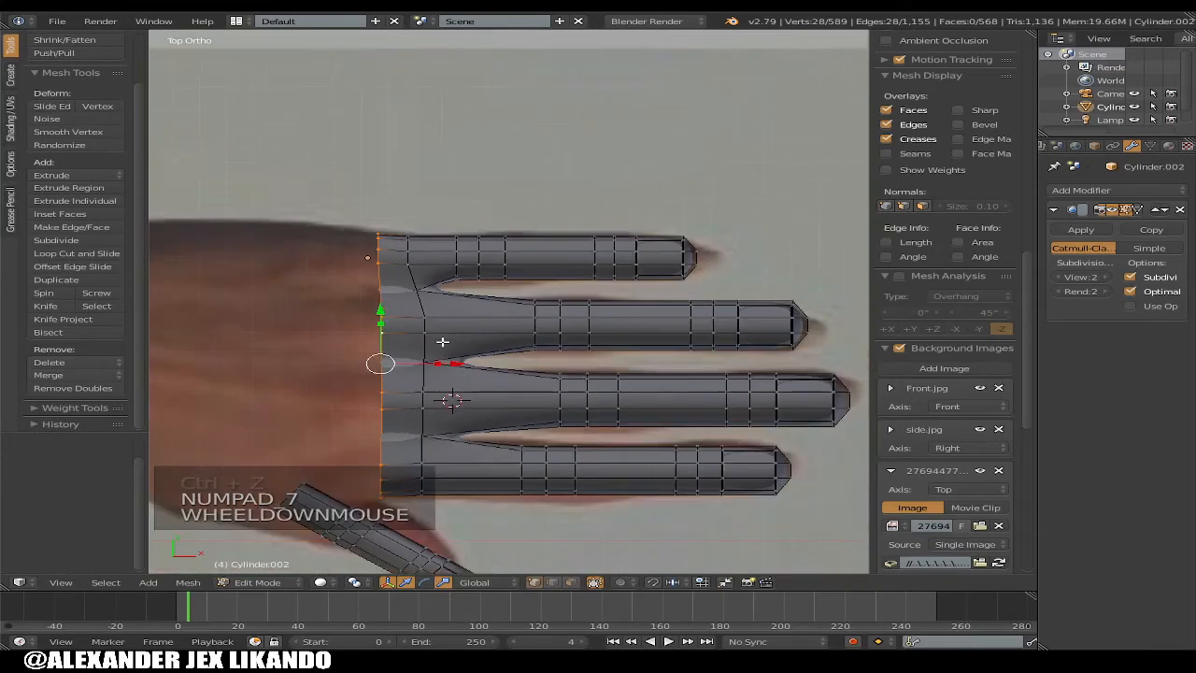
{"action": "key", "text": "e"}
{"action": "key", "text": "e"}
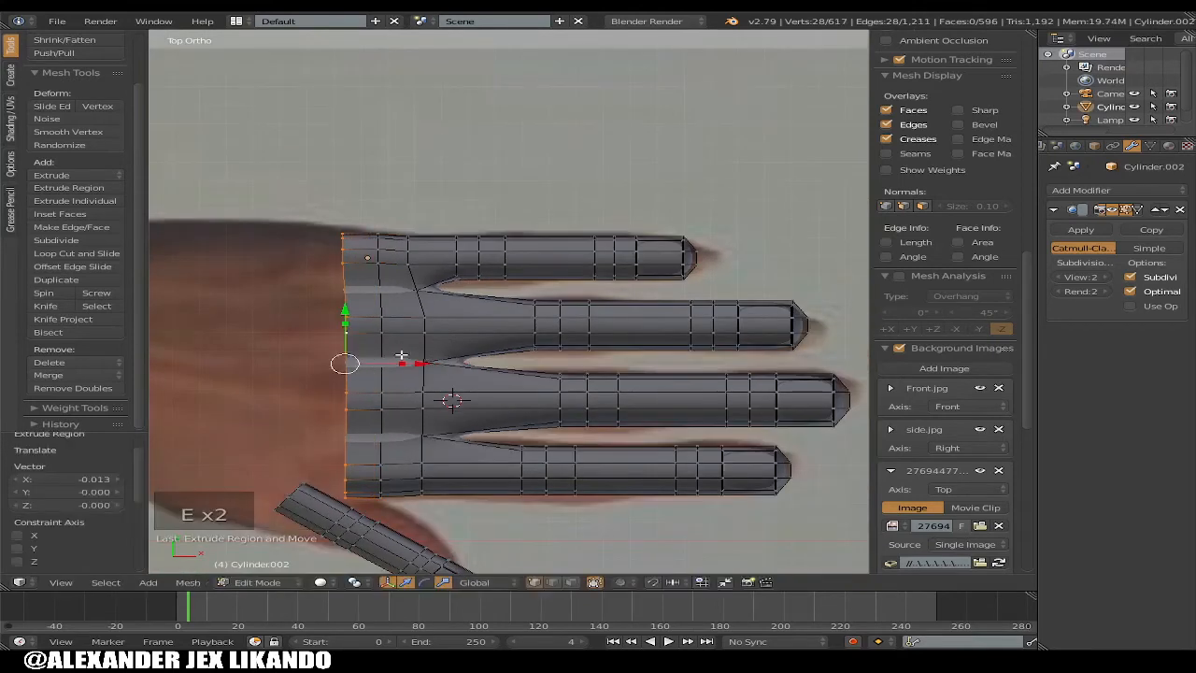
{"action": "left_click", "coordinate": [343, 321]}
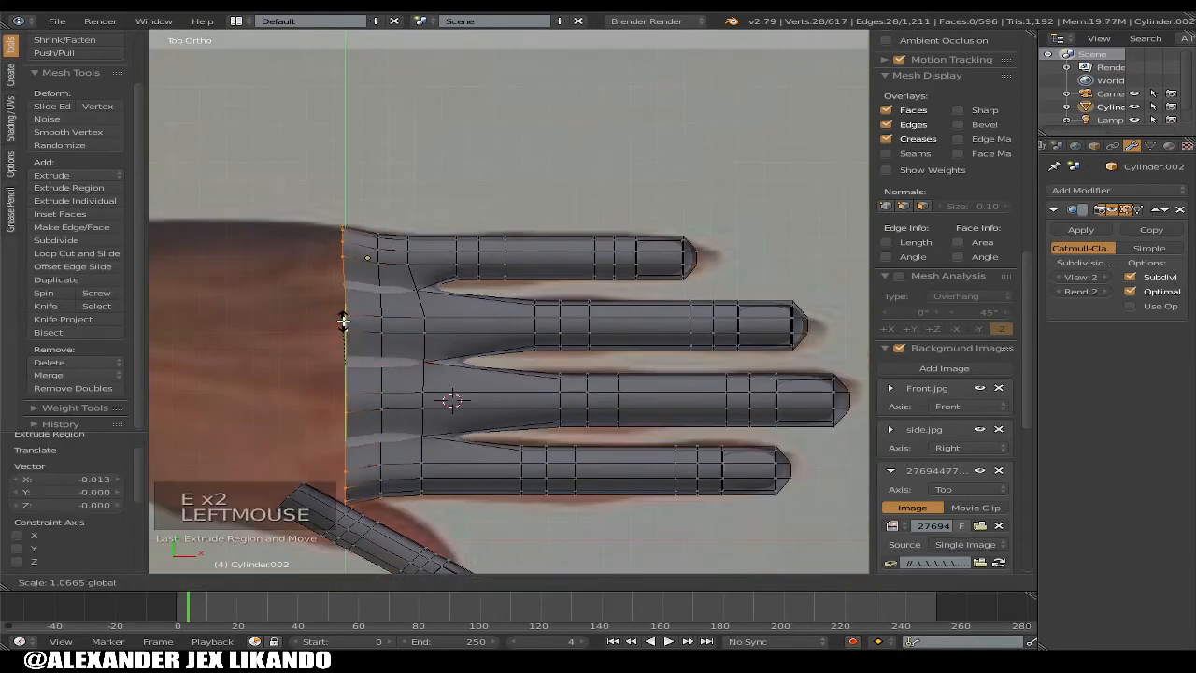
{"action": "key", "text": "y"}
{"action": "left_click", "coordinate": [379, 355]}
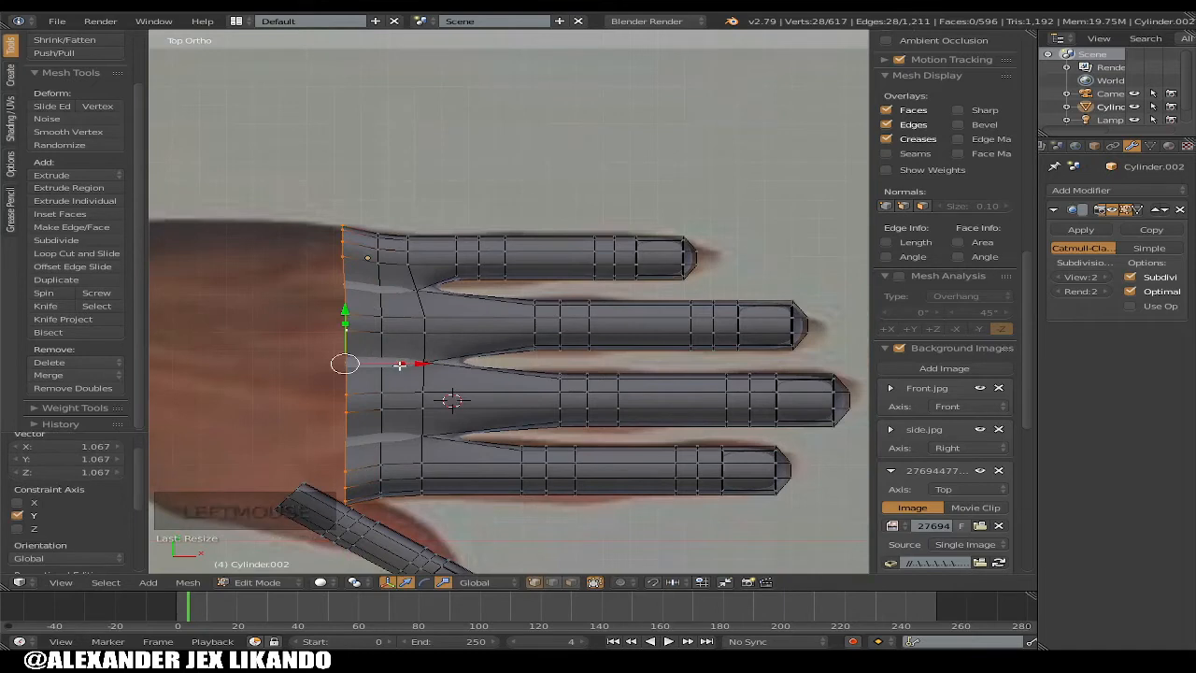
{"action": "left_click_drag", "start_coordinate": [399, 364], "coordinate": [391, 367]}
Thicken the open palm loop by scaling it 1.417 along Z, and move it -0.005 along X
{"action": "key", "text": "KP_1"}
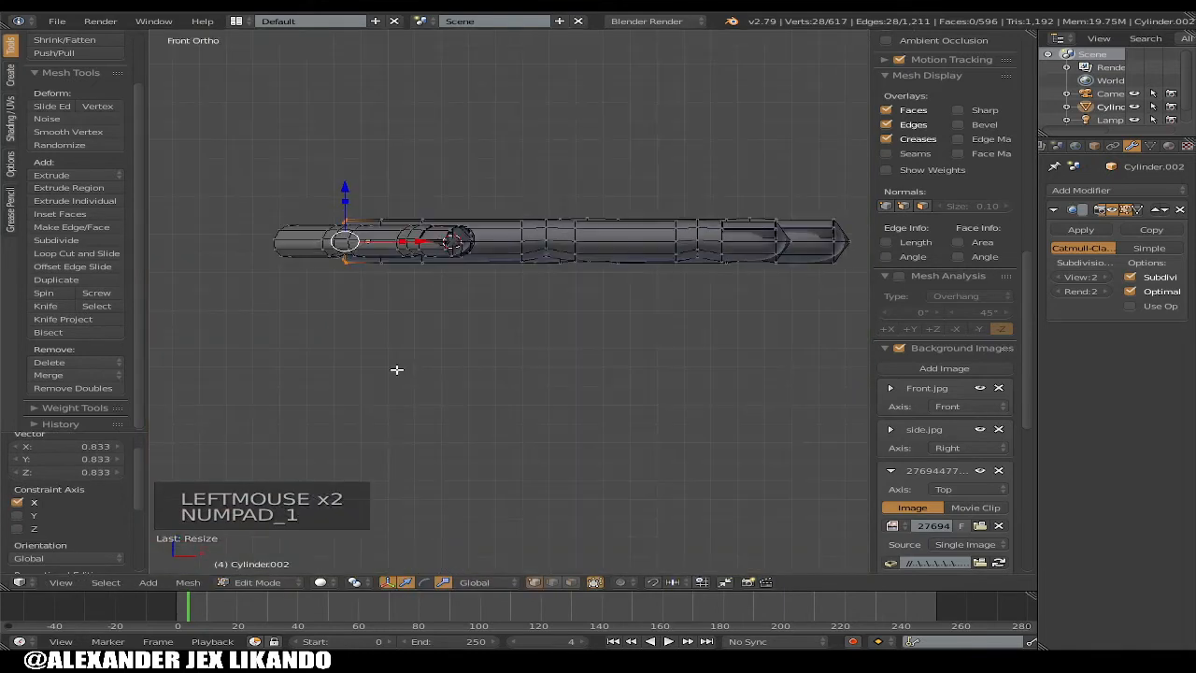
{"action": "left_click_drag", "start_coordinate": [345, 198], "coordinate": [348, 186]}
{"action": "key", "text": "KP_7"}
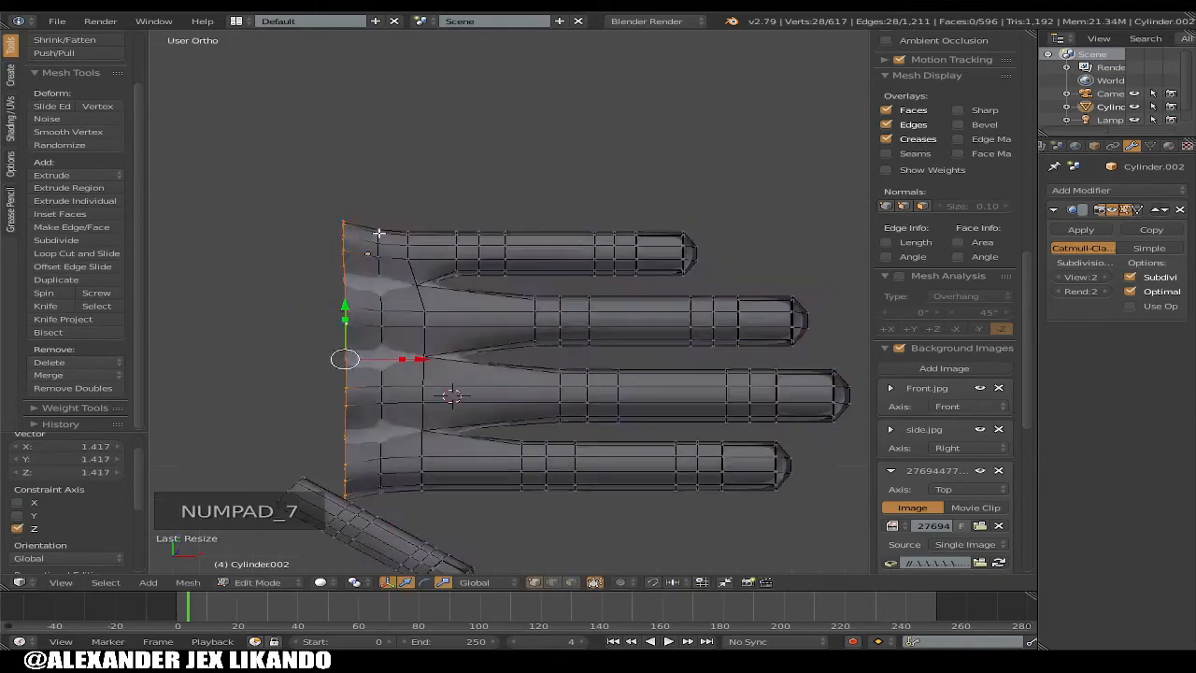
{"action": "scroll", "coordinate": [404, 278], "scroll_direction": "down", "scroll_amount": 2}
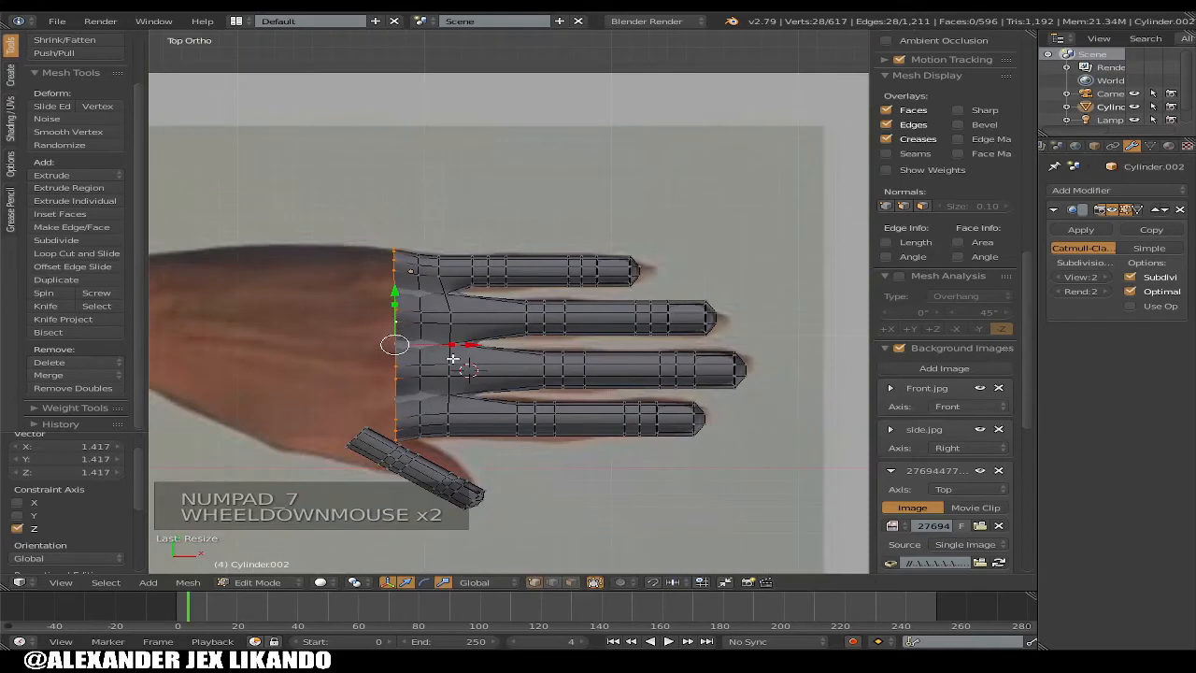
{"action": "left_click_drag", "start_coordinate": [464, 345], "coordinate": [461, 346]}
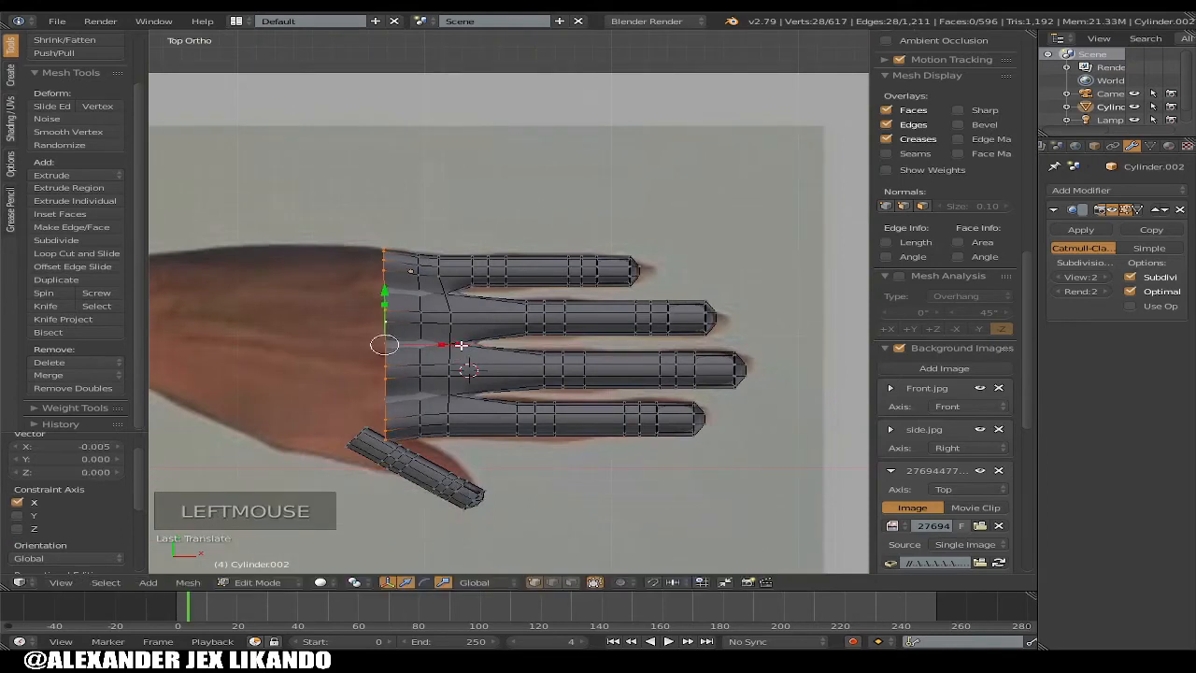
Extrude another palm section by -0.030 along X and scale its open loop by 1.062 along Y
{"action": "key", "text": "e"}
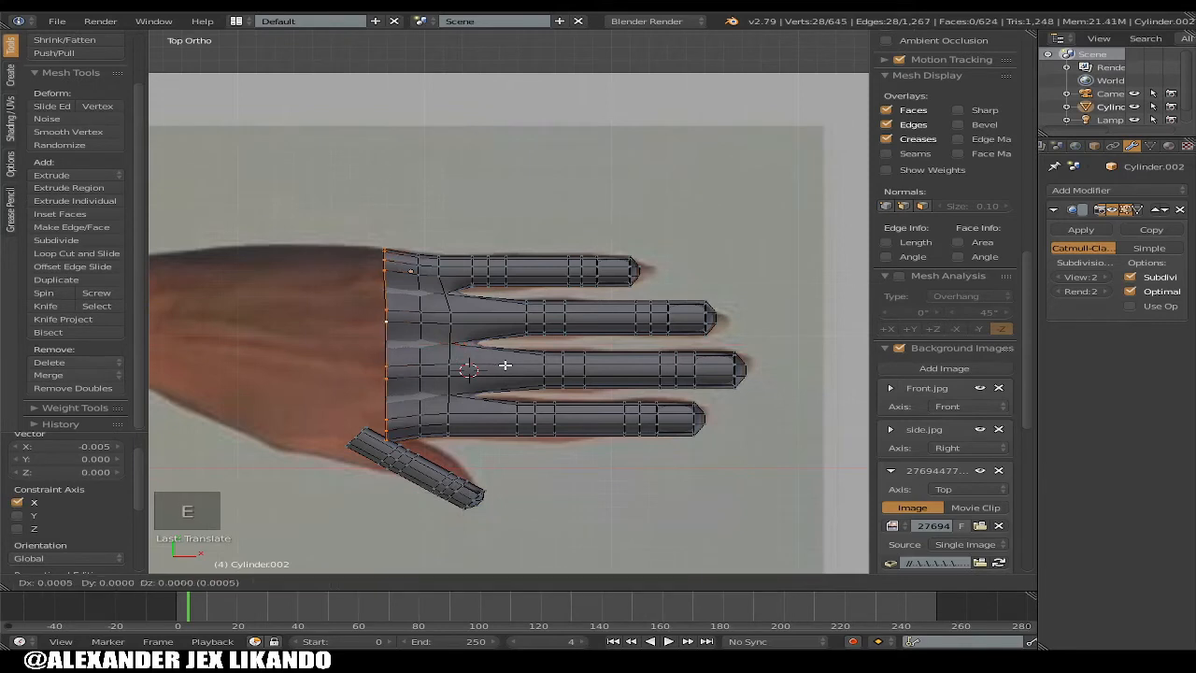
{"action": "left_click", "coordinate": [439, 370]}
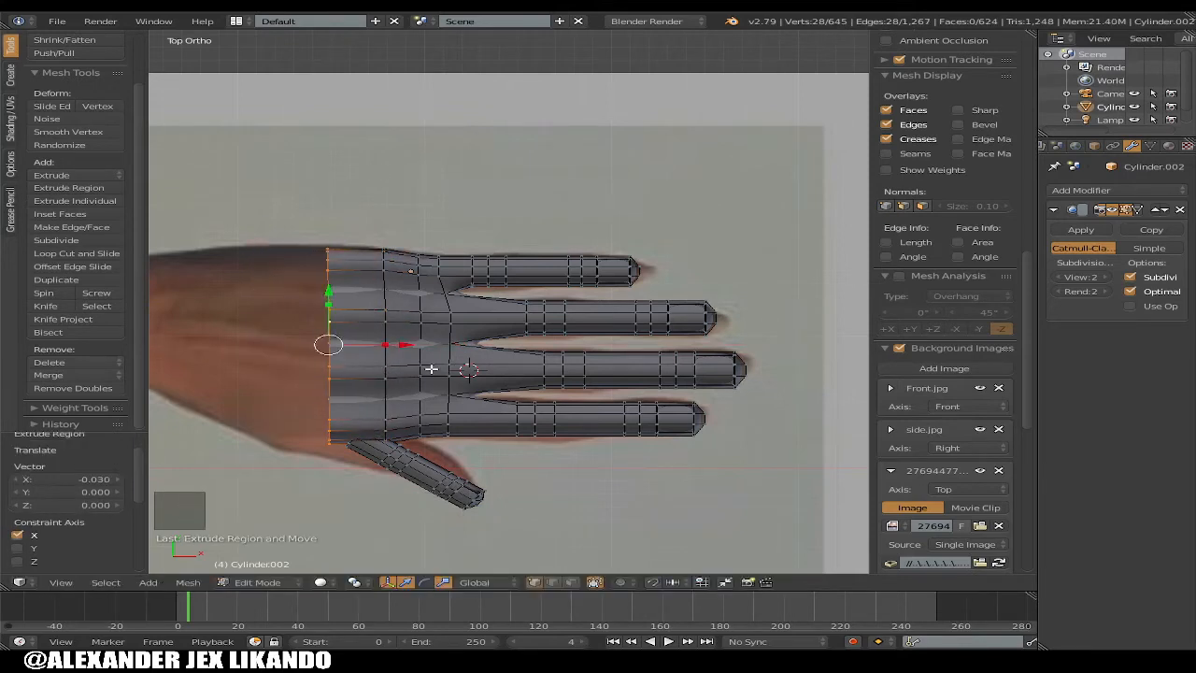
{"action": "key", "text": "s"}
{"action": "key", "text": "y"}
{"action": "left_click", "coordinate": [327, 297]}
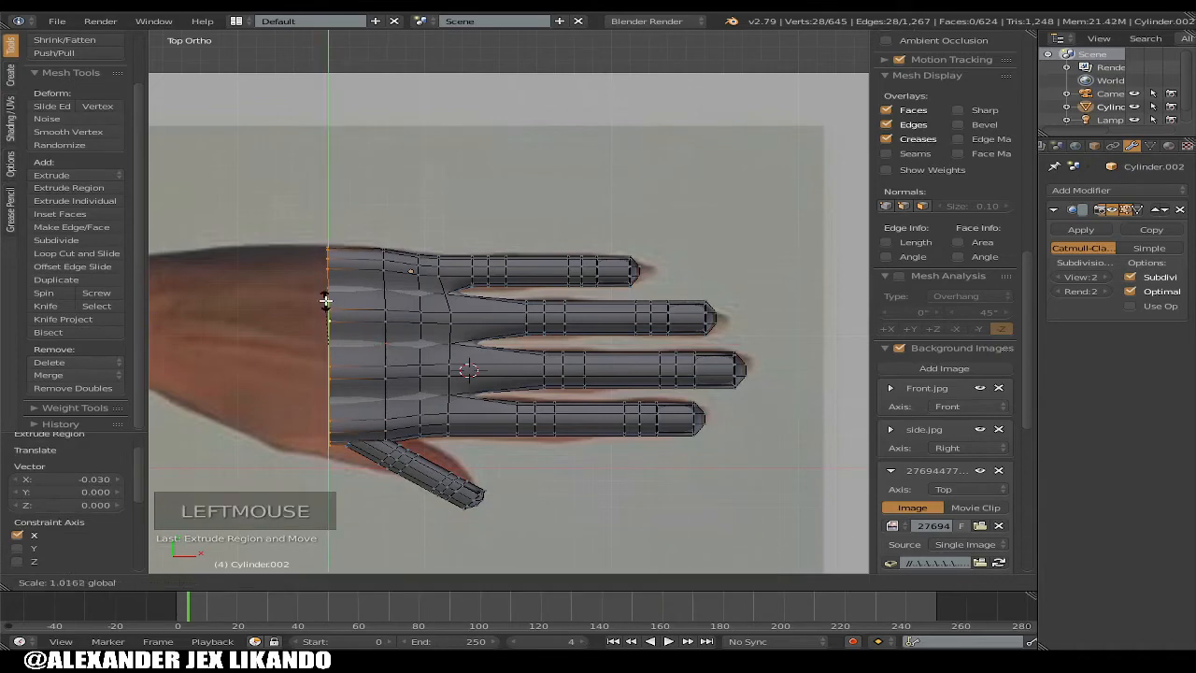
Scale the open end loop of the palm by 1.600 along Z and move it -0.003 along Z
{"action": "key", "text": "KP_3"}
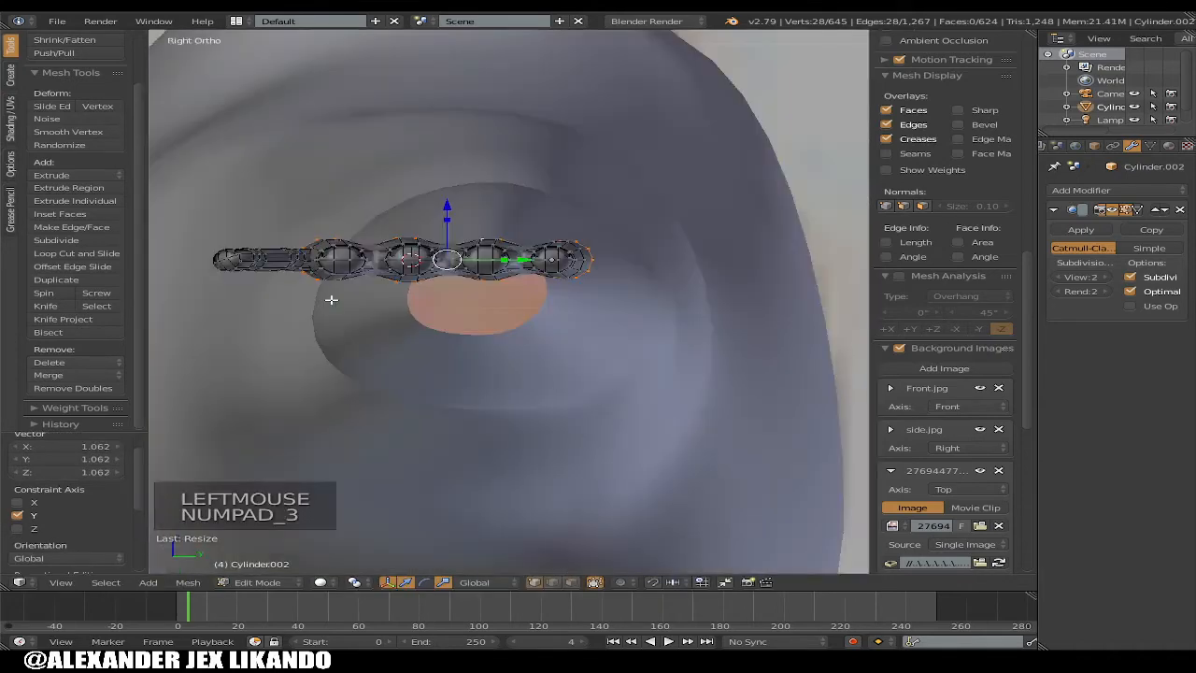
{"action": "key", "text": "KP_1"}
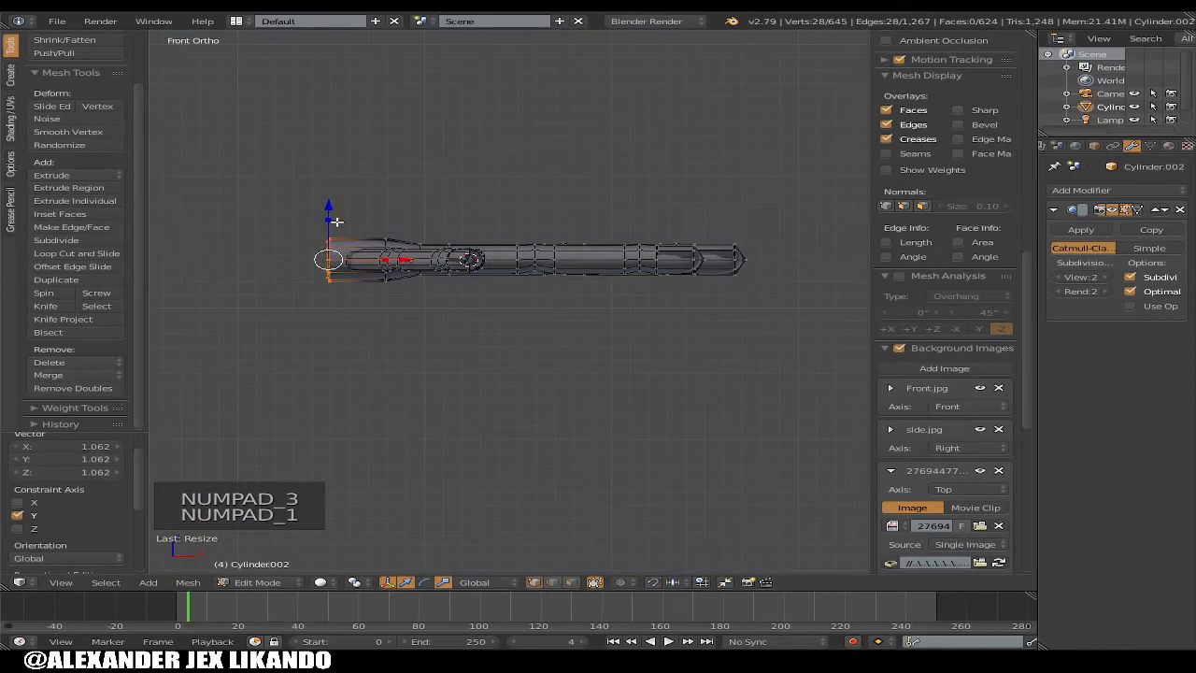
{"action": "left_click_drag", "start_coordinate": [336, 221], "coordinate": [336, 193]}
{"action": "scroll", "coordinate": [334, 213], "scroll_direction": "down", "scroll_amount": 3}
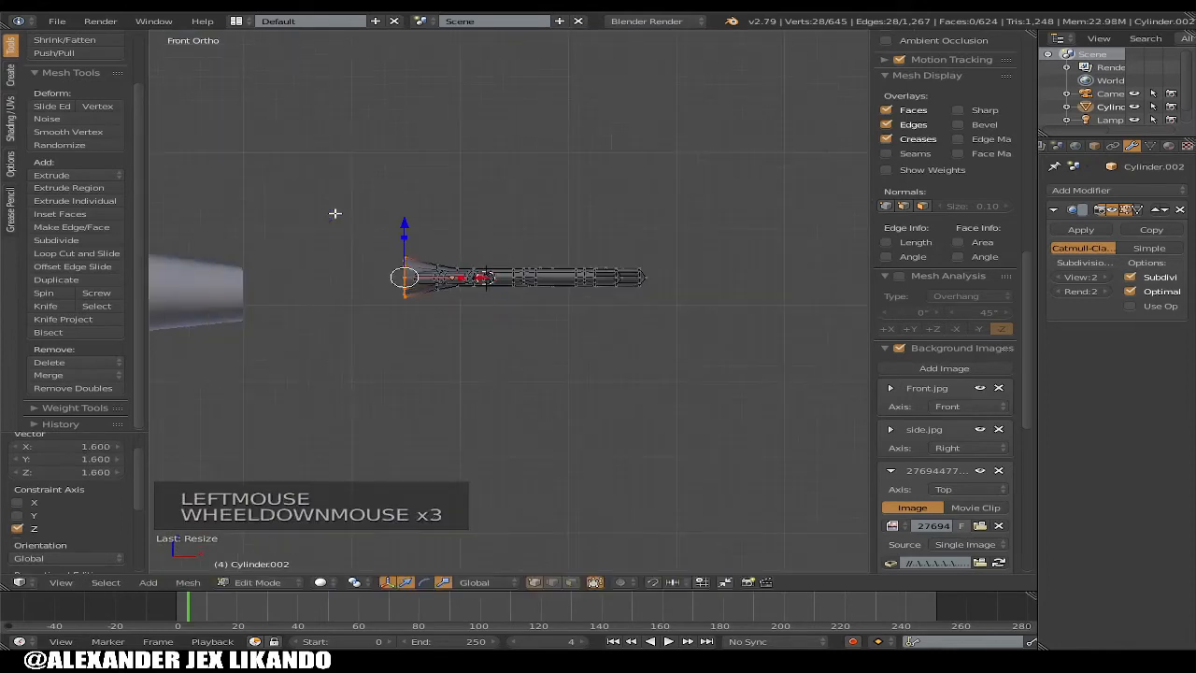
{"action": "scroll", "coordinate": [369, 258], "scroll_direction": "up", "scroll_amount": 2}
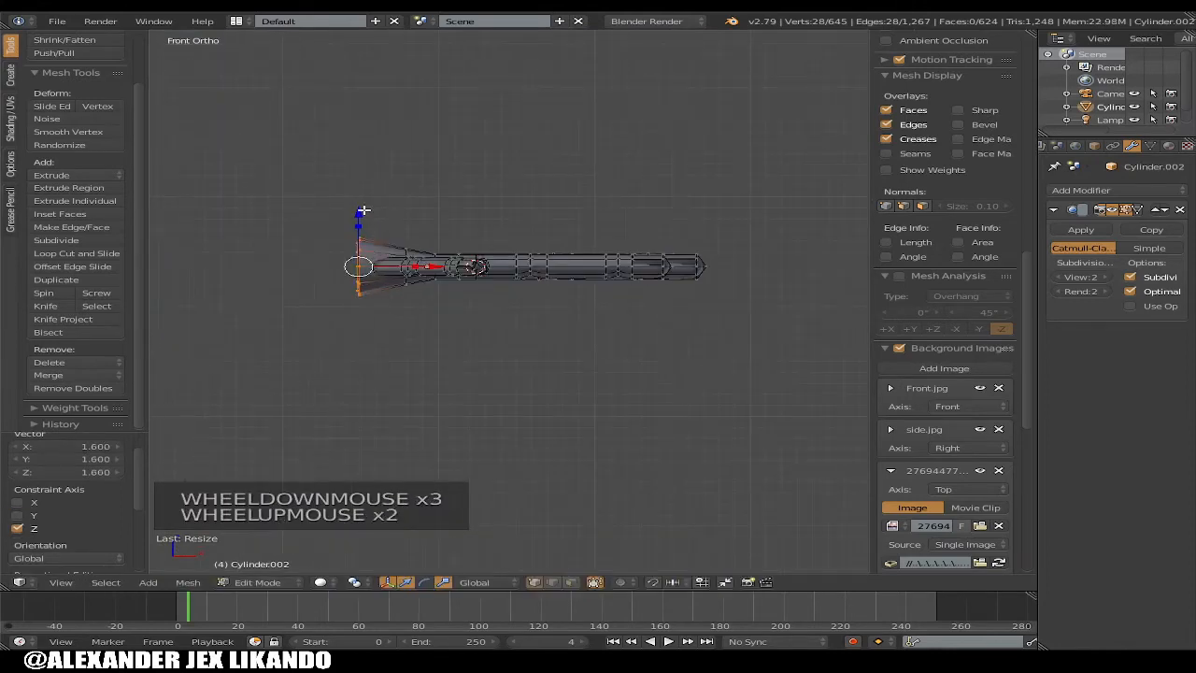
{"action": "left_click_drag", "start_coordinate": [363, 209], "coordinate": [385, 229]}
{"action": "scroll", "coordinate": [365, 209], "scroll_direction": "down", "scroll_amount": 1}
{"action": "left_click", "coordinate": [390, 251]}
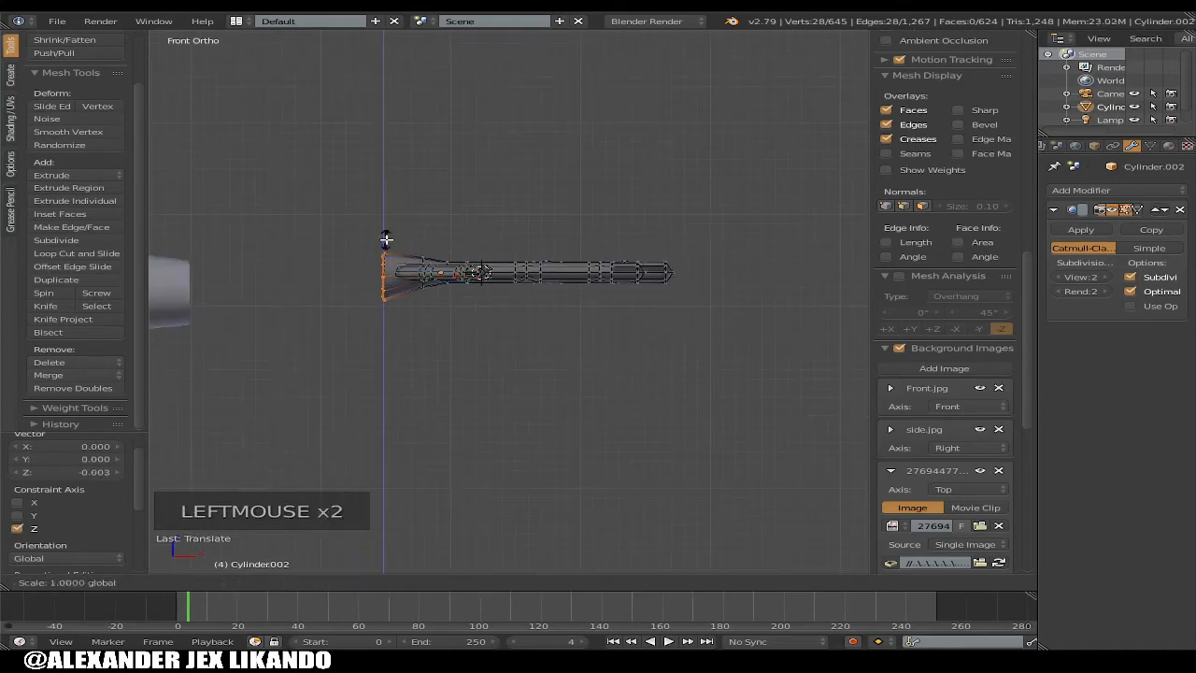
Scale the open end loop of the palm by 0.984 along Y to match the top-view reference photo
{"action": "key", "text": "KP_7"}
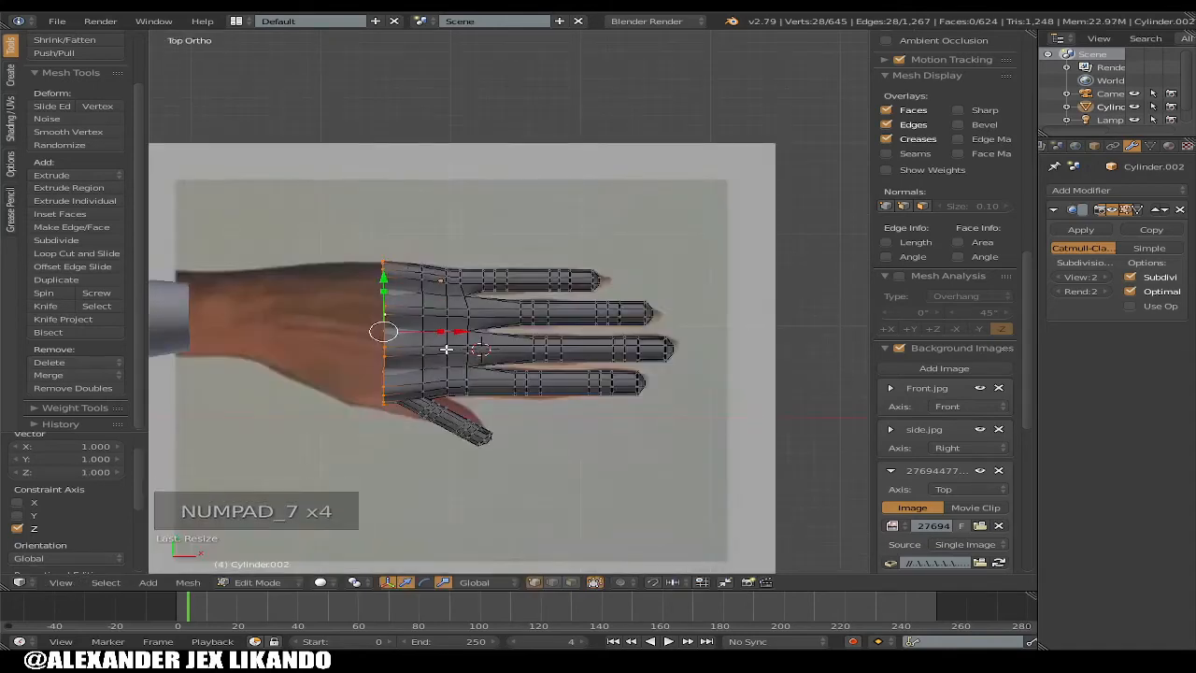
{"action": "left_click", "coordinate": [388, 290]}
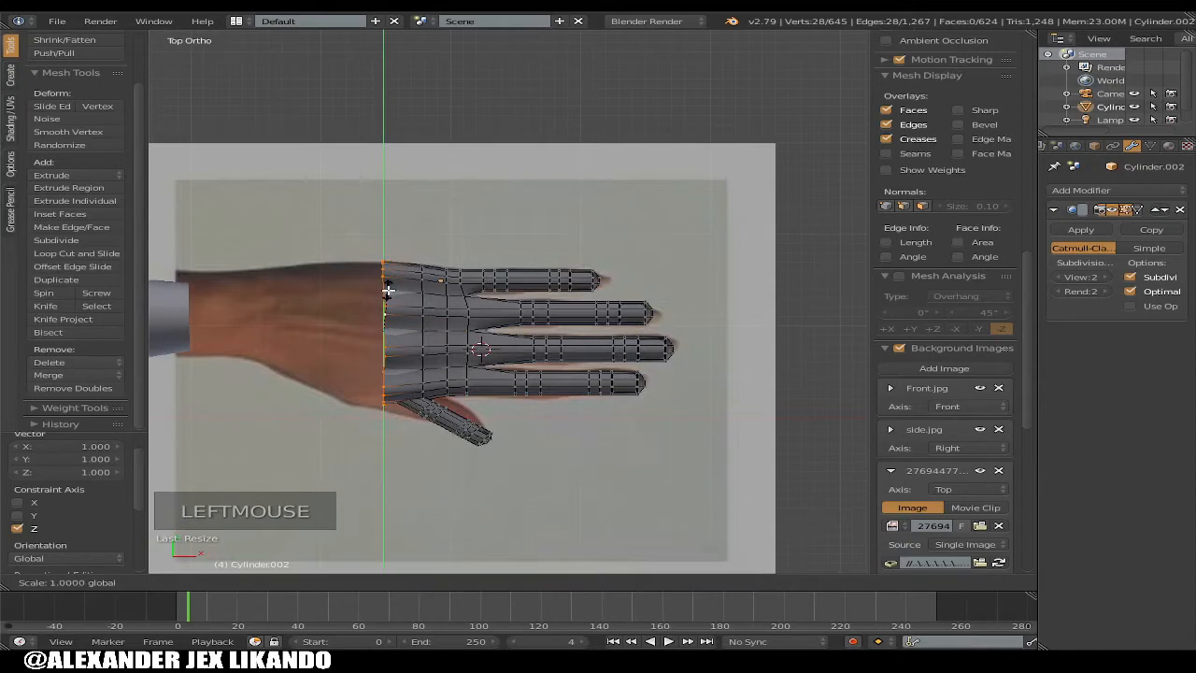
{"action": "left_click", "coordinate": [388, 289]}
Try to extrude the palm's end loop by -0.032 along X and scale it by 1.109 along Z
{"action": "key", "text": "e"}
{"action": "key", "text": "e"}
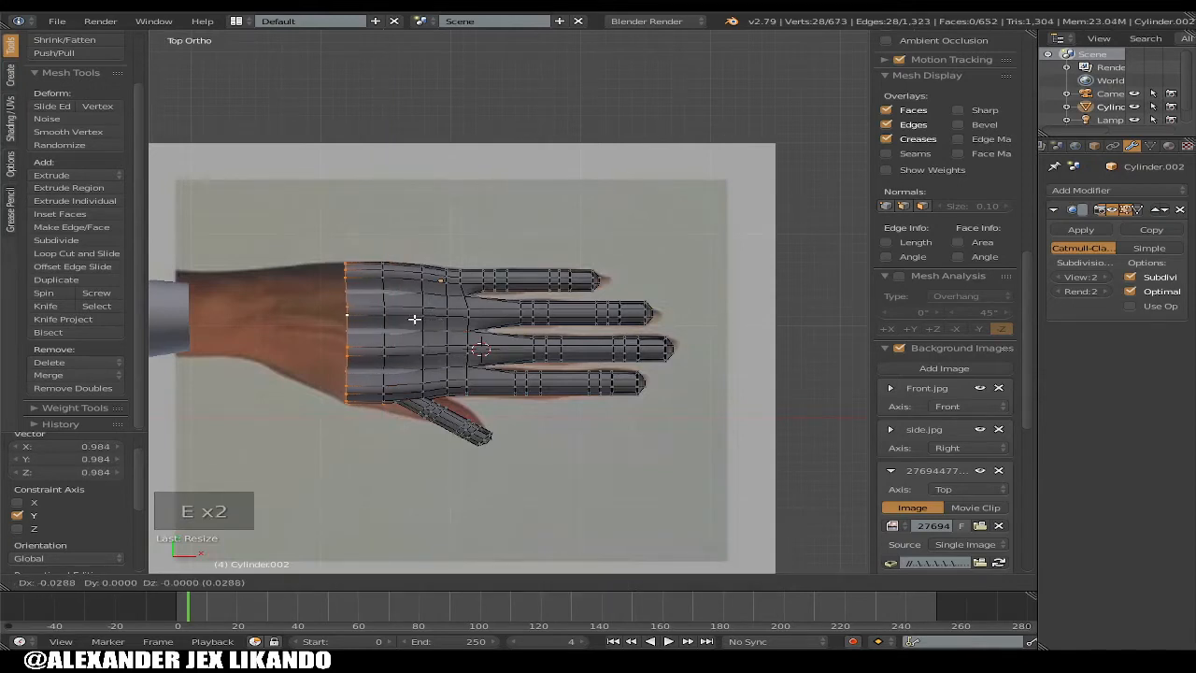
{"action": "left_click", "coordinate": [415, 320]}
{"action": "key", "text": "KP_3"}
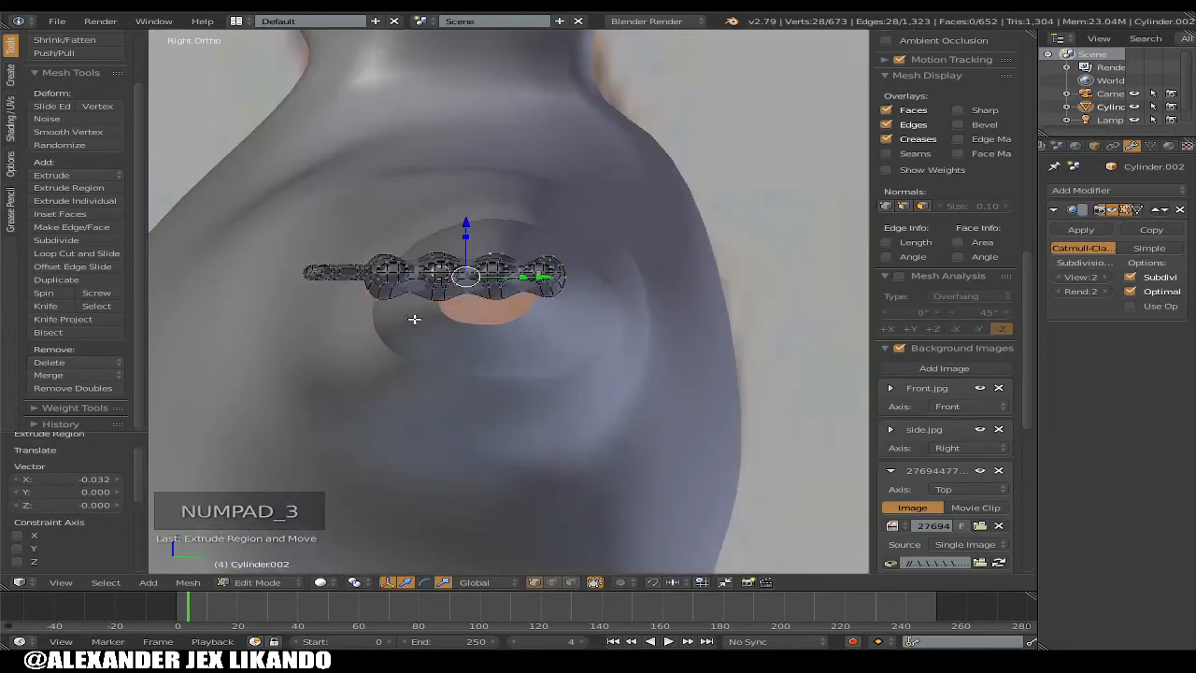
{"action": "key", "text": "KP_1"}
{"action": "left_click", "coordinate": [343, 240]}
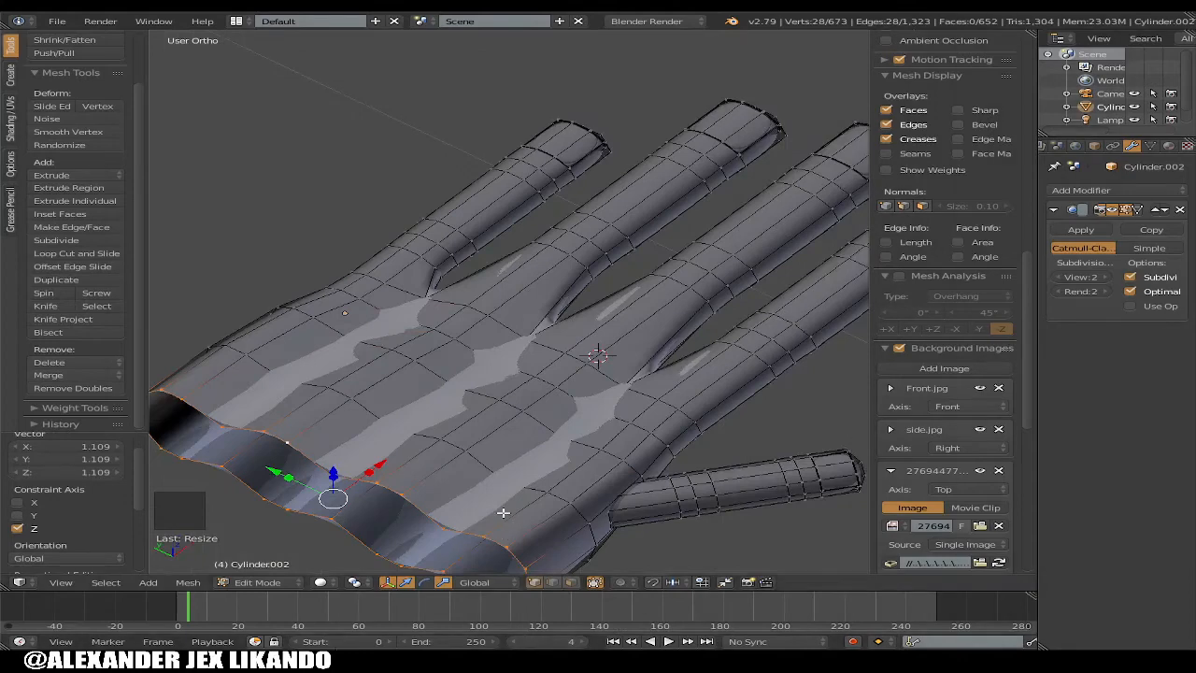
Check the new palm section from several angles and undo its Z scaling and extrusion
{"action": "middle_click_drag", "start_coordinate": [512, 489], "coordinate": [439, 506]}
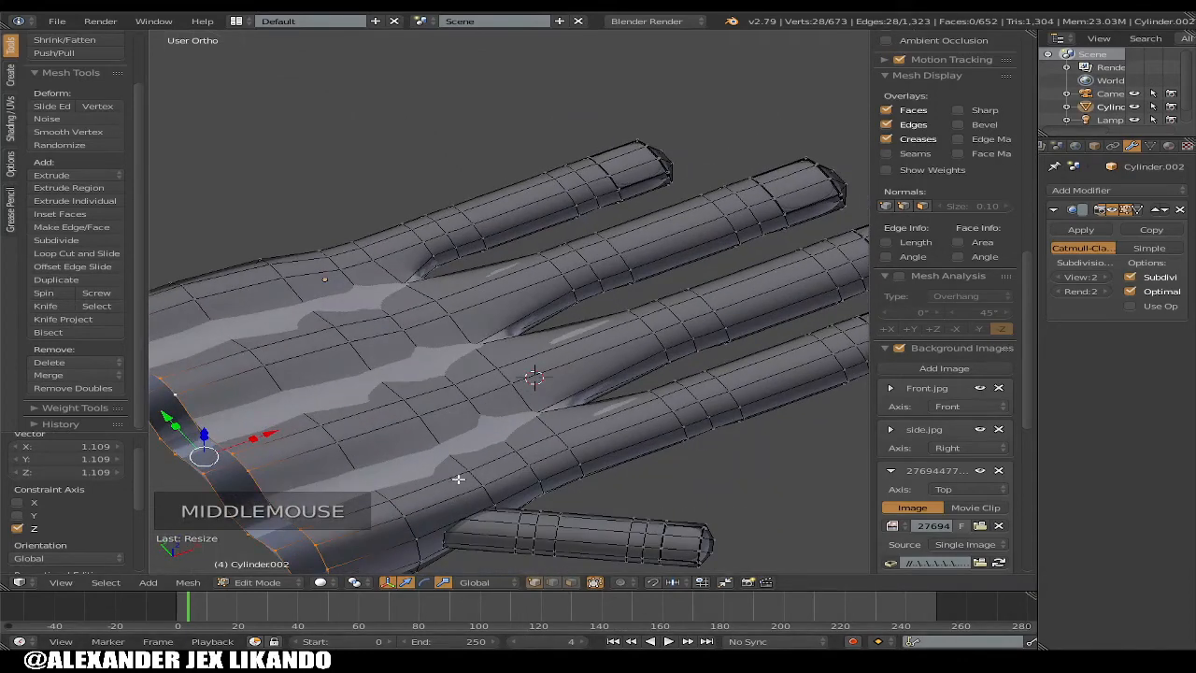
{"action": "middle_click_drag", "start_coordinate": [426, 429], "coordinate": [654, 347], "text": "shift"}
{"action": "scroll", "coordinate": [665, 388], "scroll_direction": "down", "scroll_amount": 3}
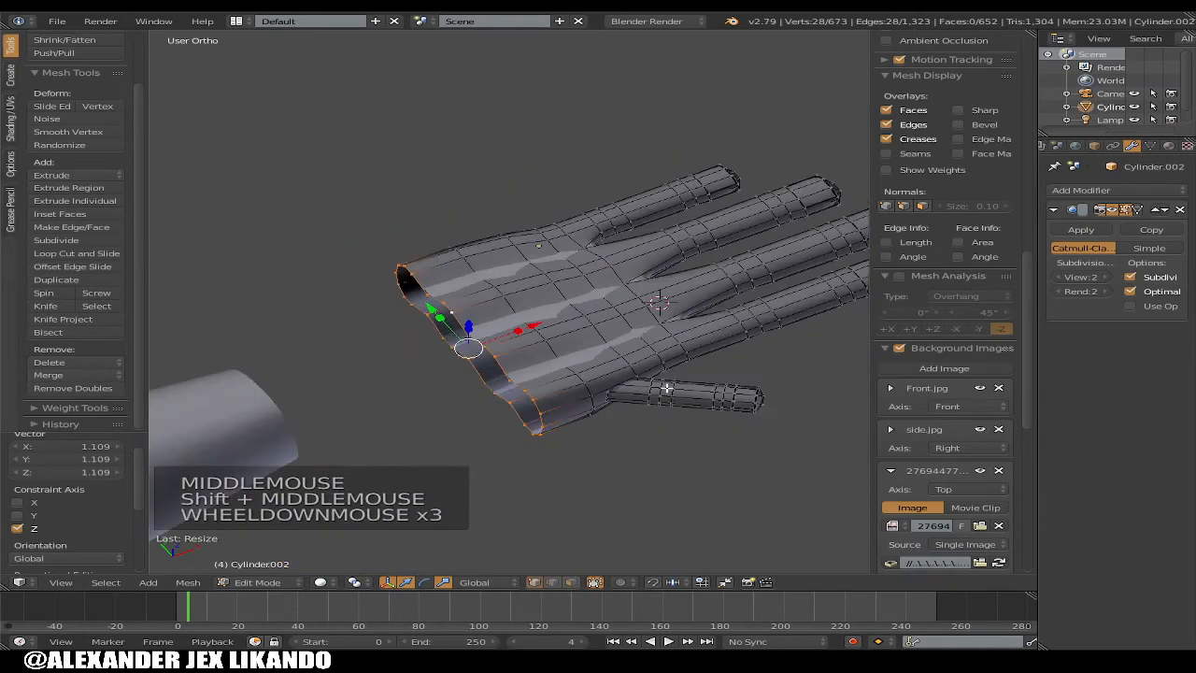
{"action": "middle_click_drag", "start_coordinate": [519, 395], "coordinate": [584, 407], "text": "shift"}
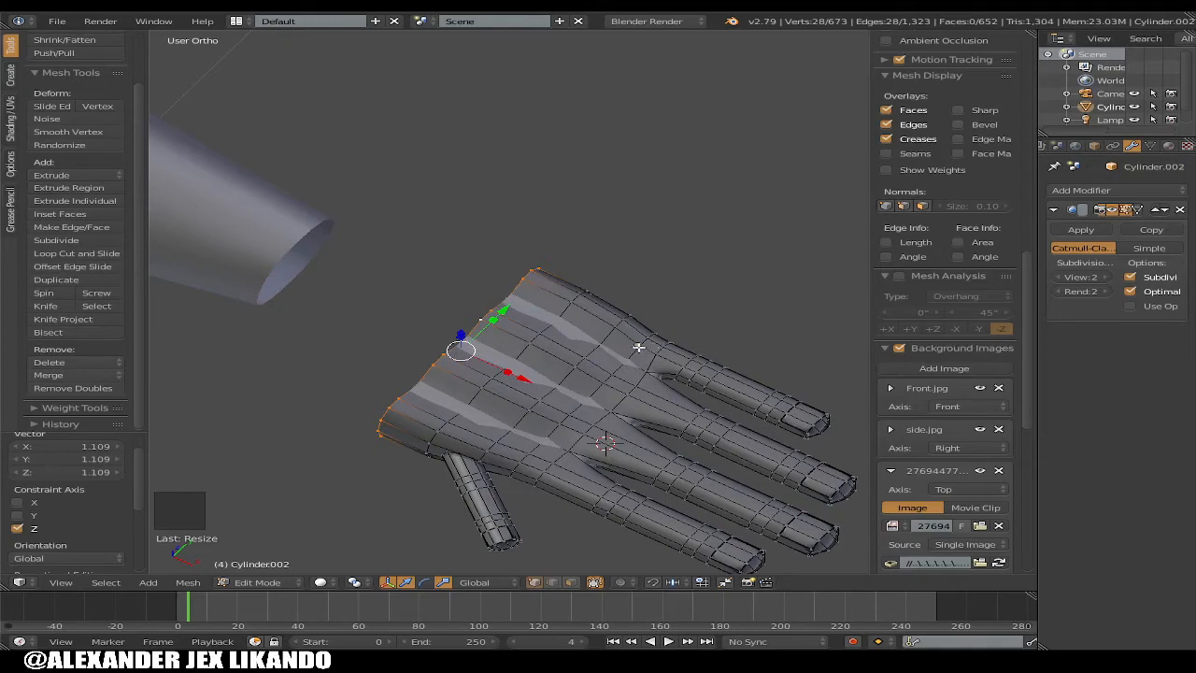
{"action": "scroll", "coordinate": [563, 384], "scroll_direction": "up", "scroll_amount": 1}
{"action": "middle_click", "coordinate": [567, 392]}
{"action": "scroll", "coordinate": [570, 402], "scroll_direction": "up", "scroll_amount": 1}
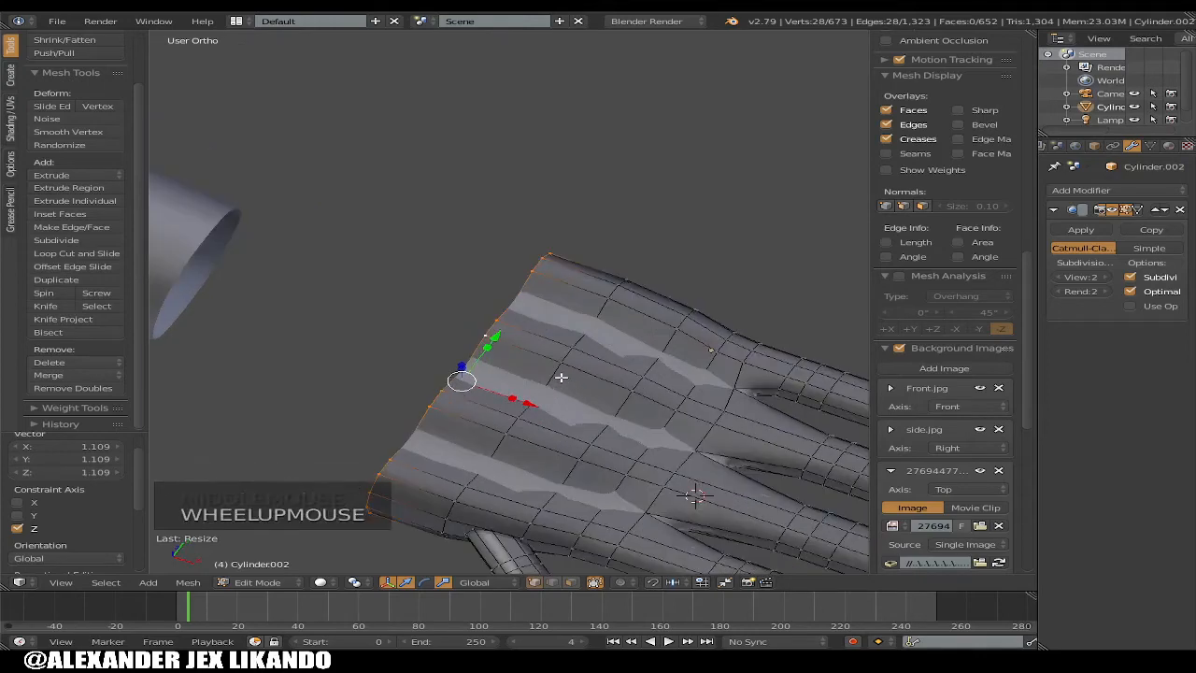
{"action": "scroll", "coordinate": [561, 377], "scroll_direction": "down", "scroll_amount": 2}
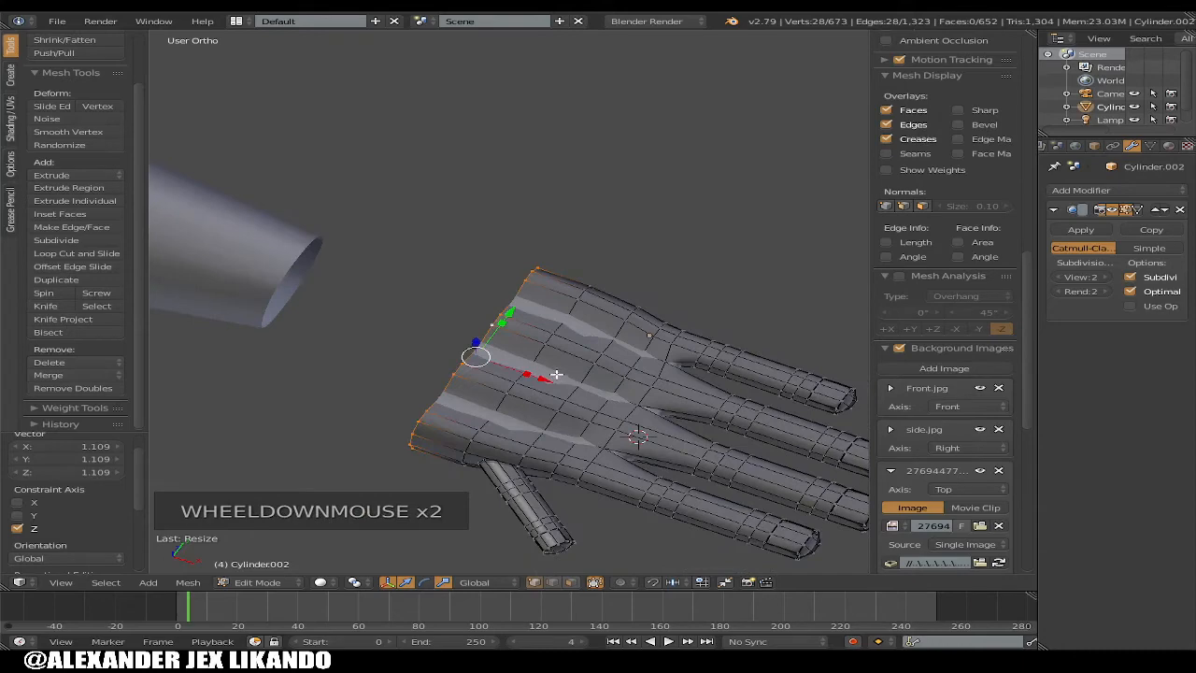
{"action": "key", "text": "ctrl+z"}
{"action": "key", "text": "ctrl+z"}
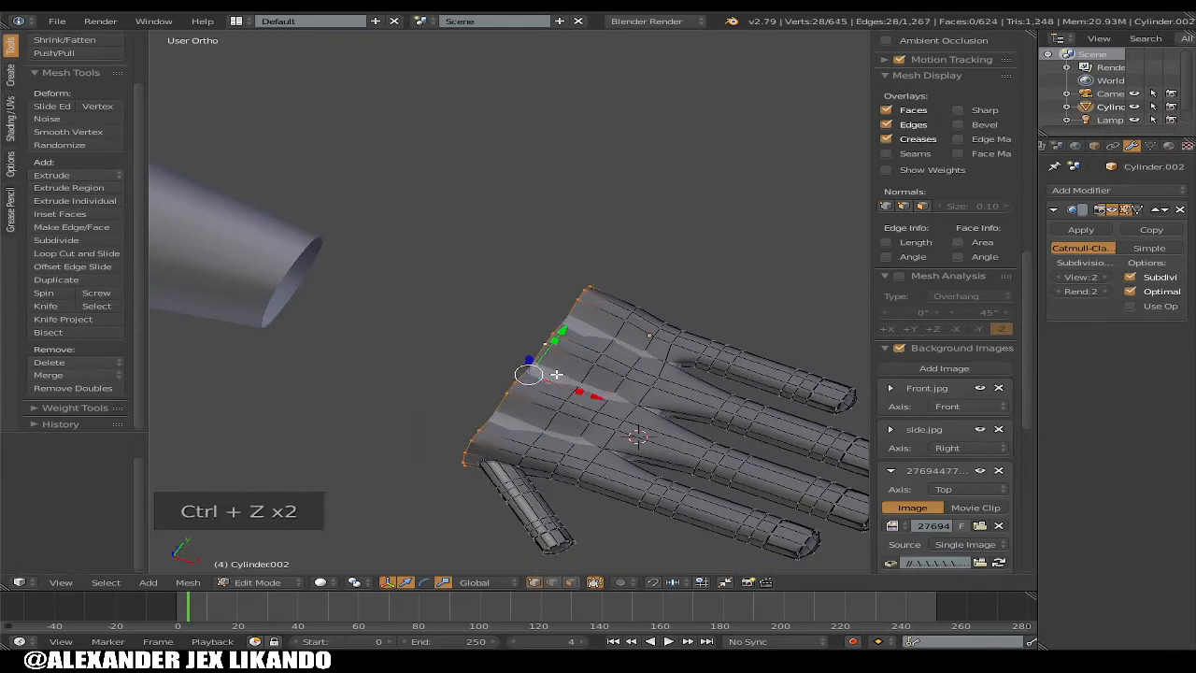
On the upper palm opening edge near the thumb, merge two neighbouring vertices into the vertex between them using At Last
{"action": "middle_click_drag", "start_coordinate": [519, 368], "coordinate": [669, 383]}
{"action": "scroll", "coordinate": [684, 376], "scroll_direction": "up", "scroll_amount": 3}
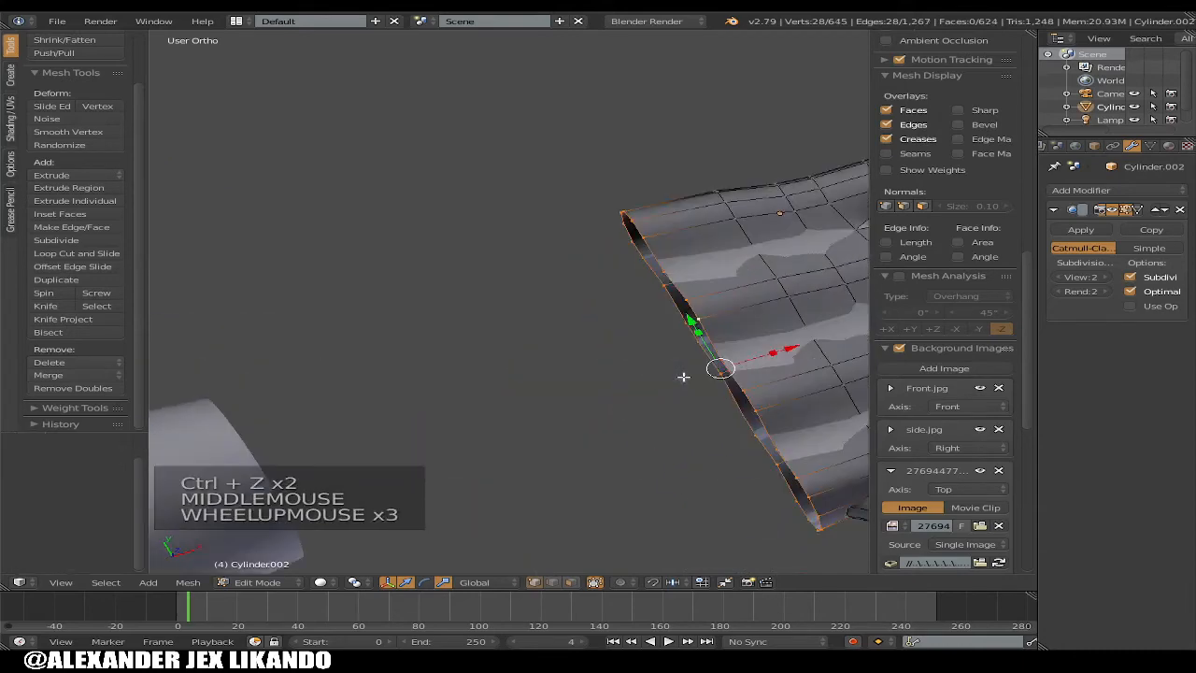
{"action": "middle_click_drag", "start_coordinate": [754, 395], "coordinate": [617, 355], "text": "shift"}
{"action": "scroll", "coordinate": [713, 439], "scroll_direction": "up", "scroll_amount": 2}
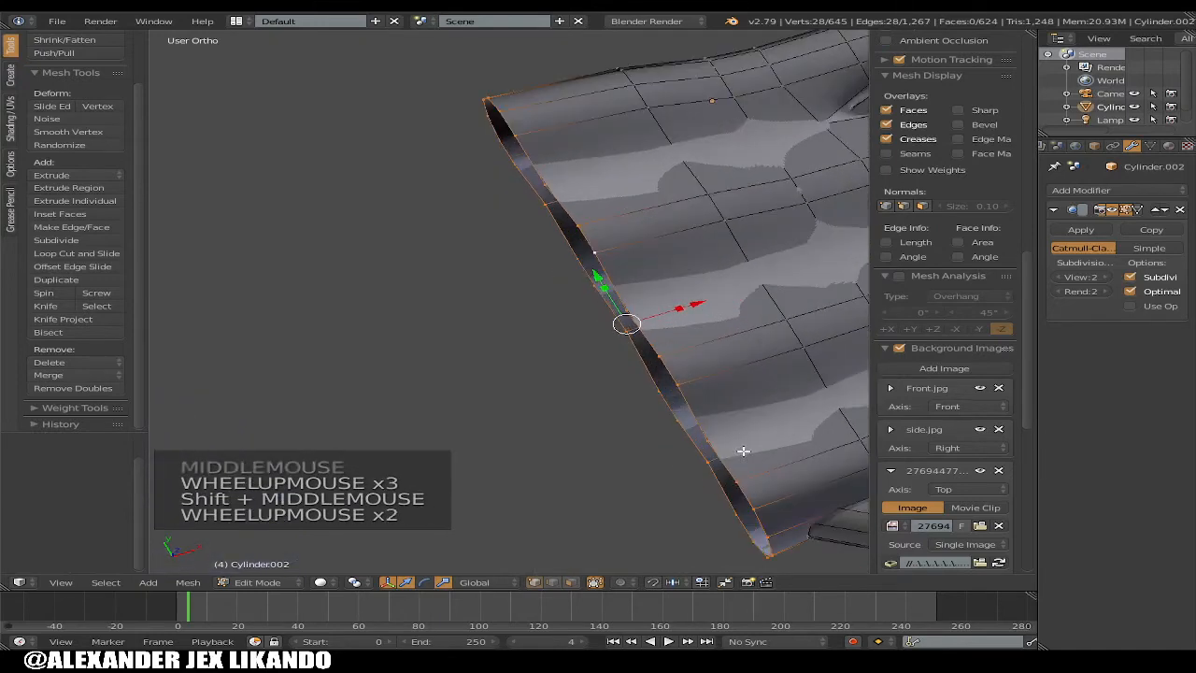
{"action": "right_click", "coordinate": [711, 437]}
{"action": "right_click", "coordinate": [704, 386], "text": "shift"}
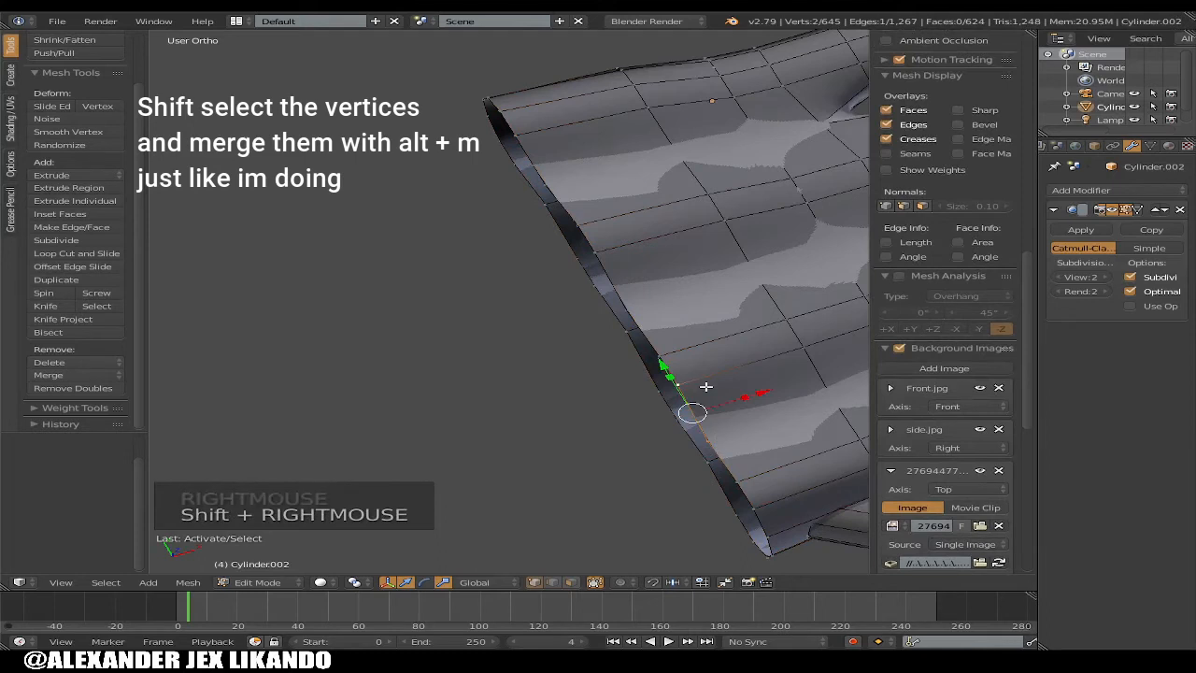
{"action": "key", "text": "alt+m"}
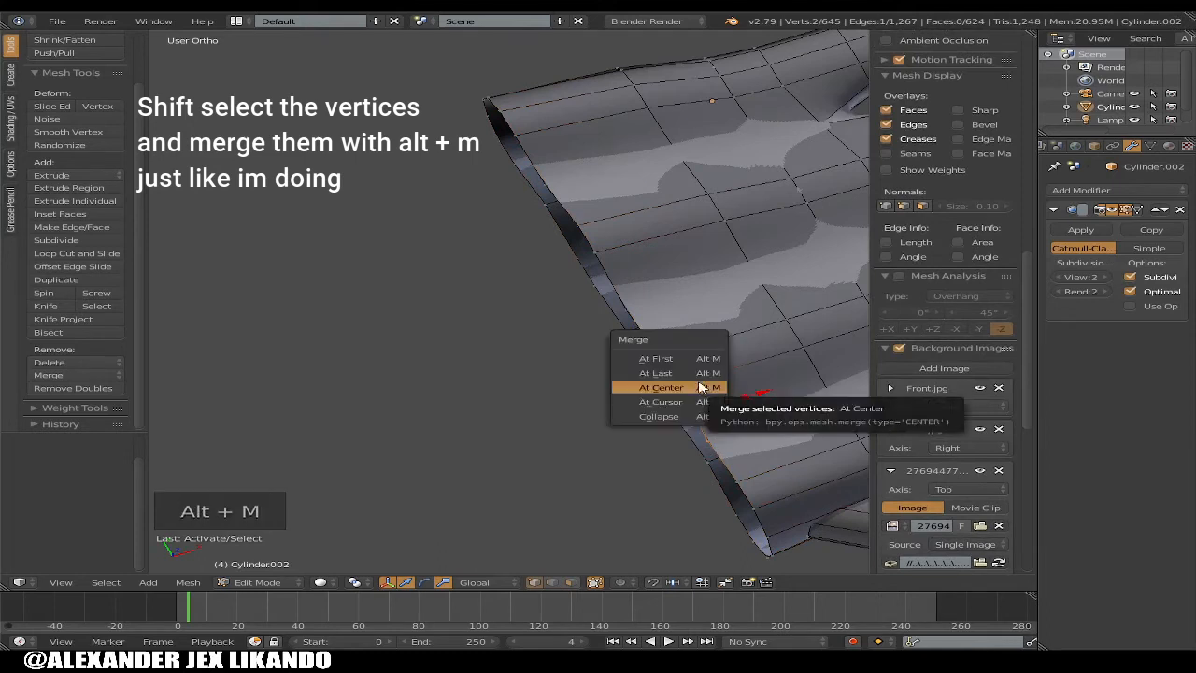
{"action": "left_click", "coordinate": [659, 372]}
{"action": "right_click", "coordinate": [694, 382]}
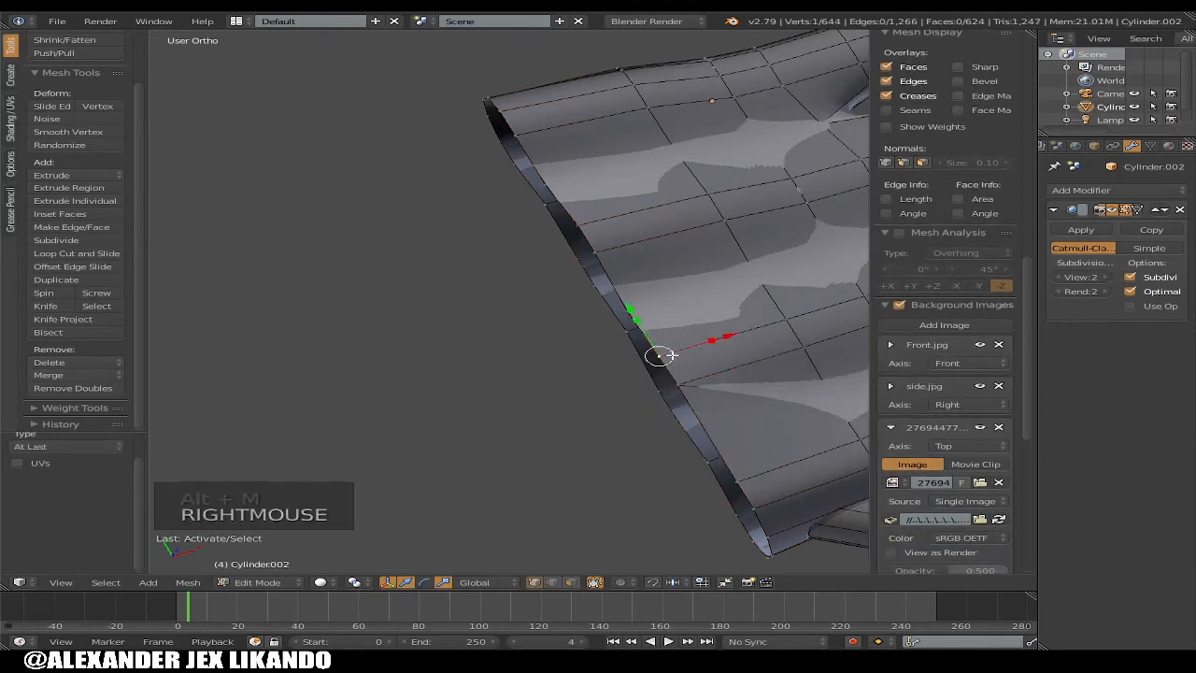
{"action": "right_click", "coordinate": [693, 382], "text": "shift"}
{"action": "key", "text": "alt+m"}
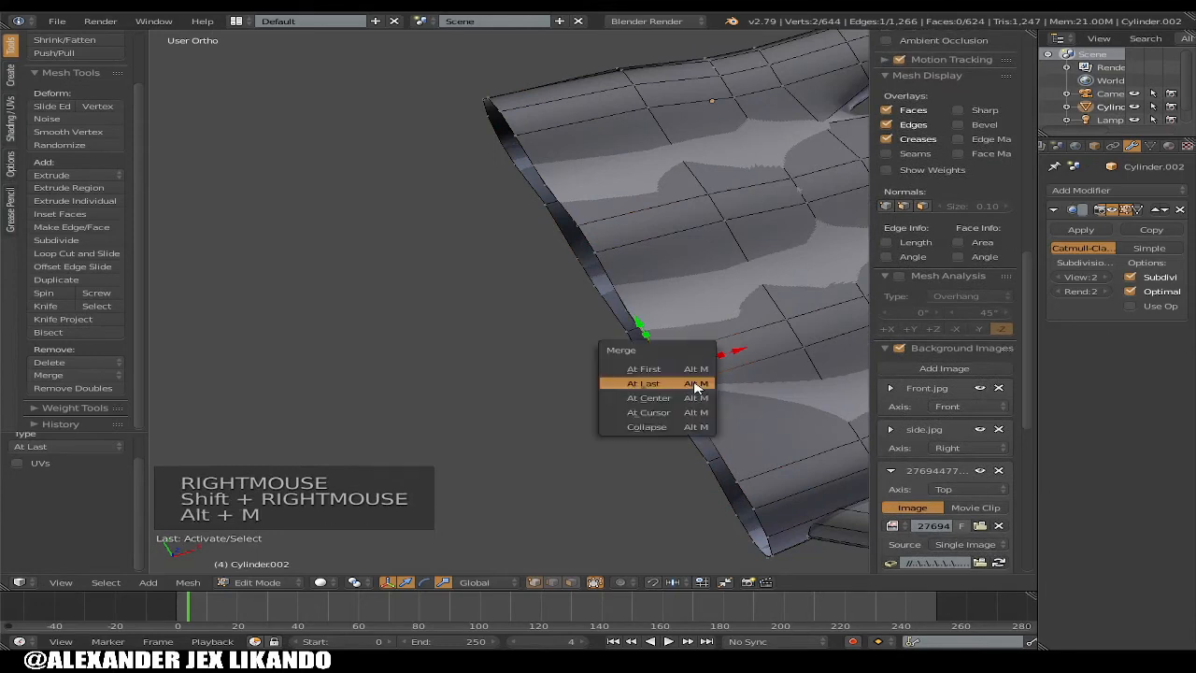
{"action": "left_click", "coordinate": [694, 383]}
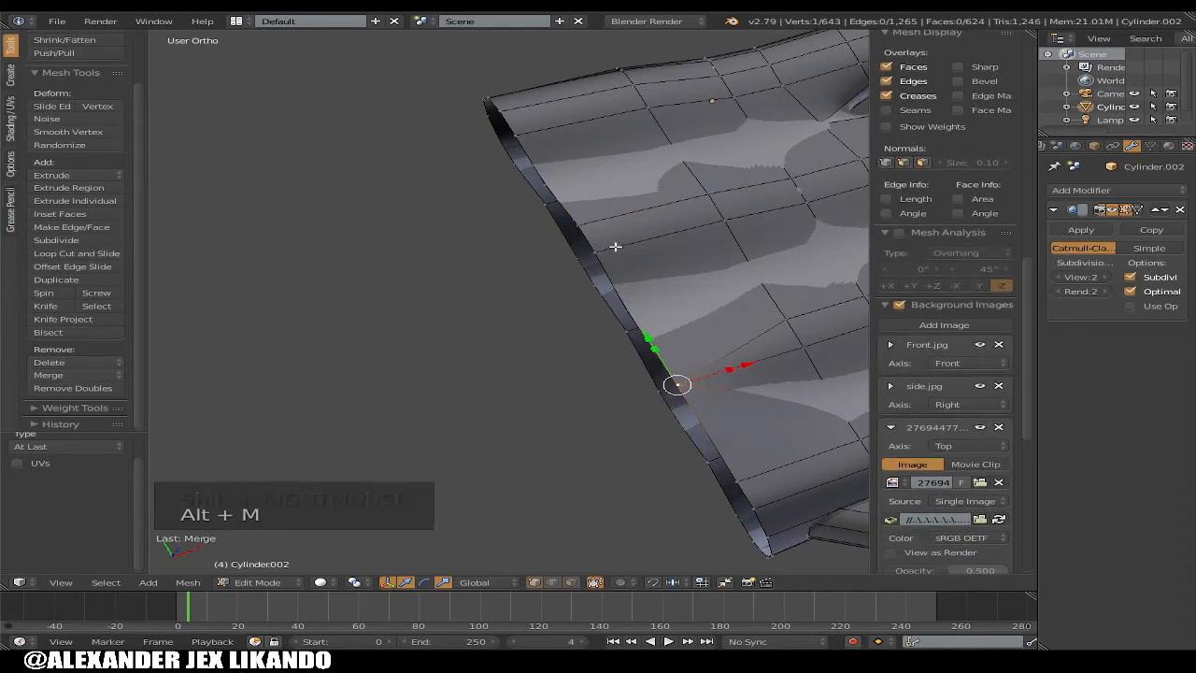
Merge the two vertices flanking the middle vertex of the upper palm opening edge into it using At Last
{"action": "right_click", "coordinate": [644, 304]}
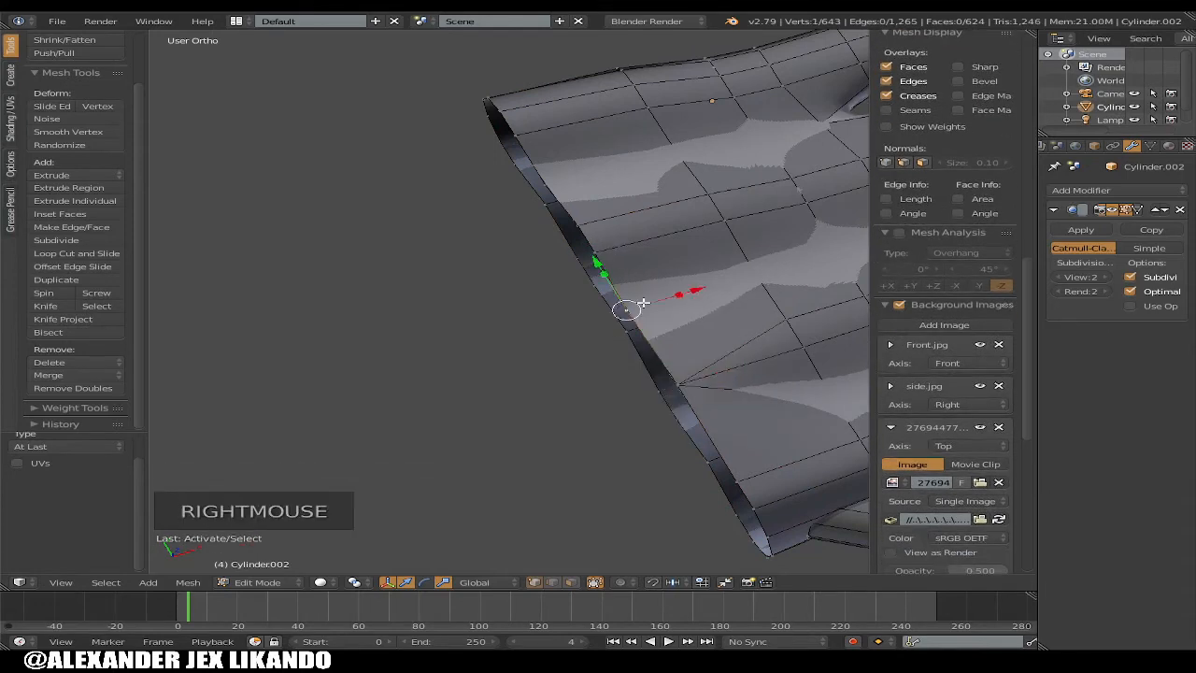
{"action": "right_click", "coordinate": [611, 246], "text": "shift"}
{"action": "key", "text": "alt+m"}
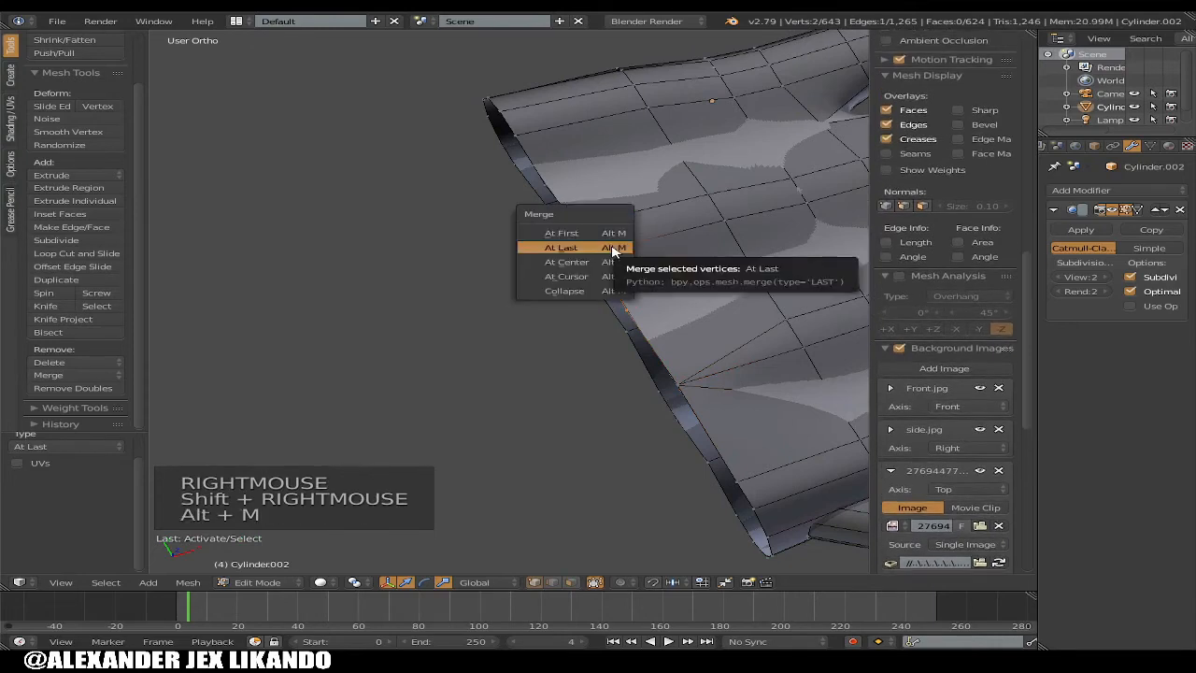
{"action": "left_click", "coordinate": [611, 248]}
{"action": "right_click", "coordinate": [603, 246]}
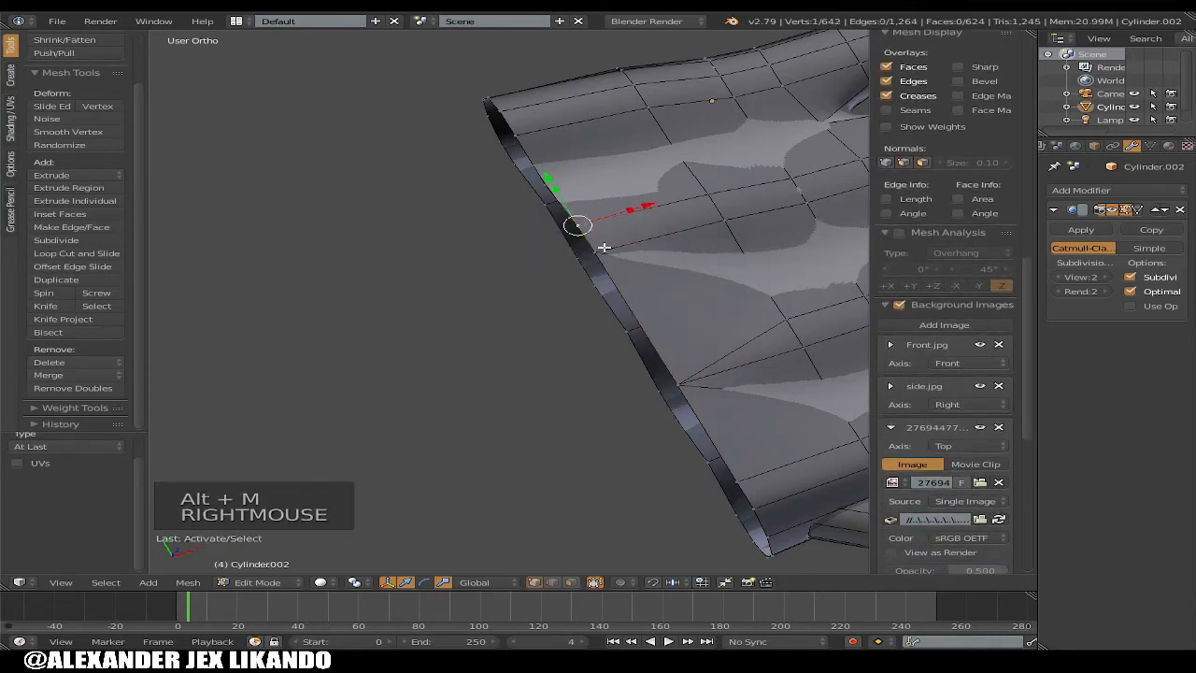
{"action": "right_click", "coordinate": [601, 245], "text": "shift"}
{"action": "key", "text": "alt+m"}
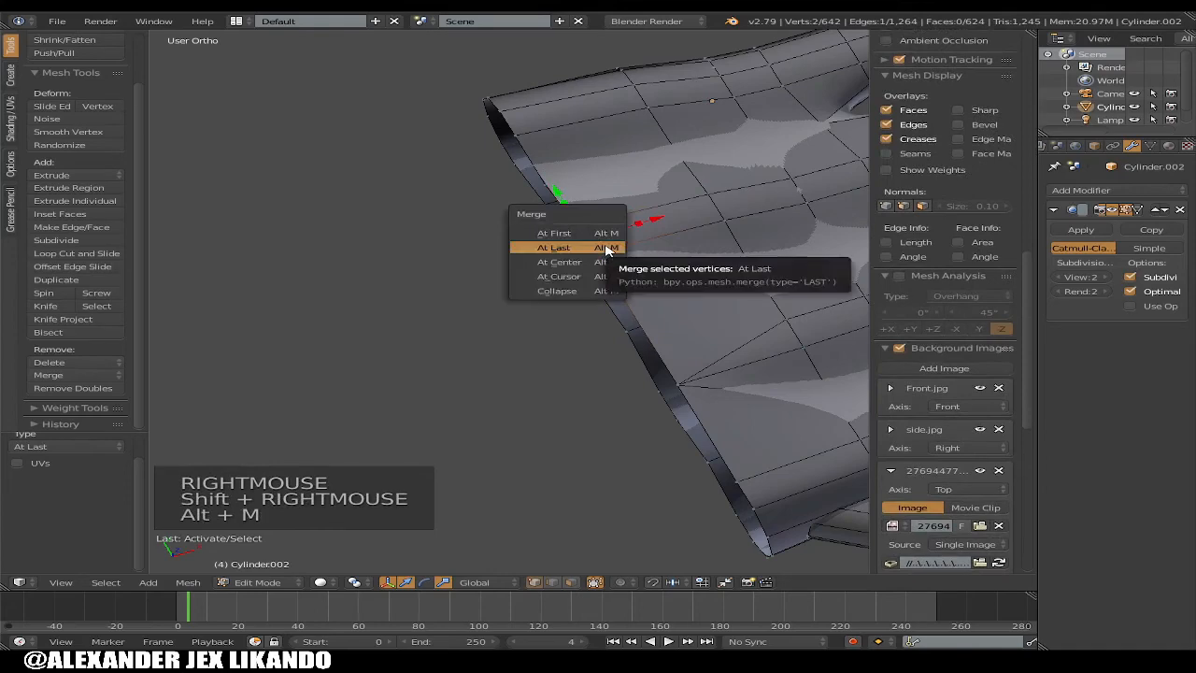
{"action": "left_click", "coordinate": [604, 246]}
Examine the smoothed palm opening in Object Mode, then return to Edit Mode
{"action": "middle_click_drag", "start_coordinate": [714, 306], "coordinate": [660, 333]}
{"action": "scroll", "coordinate": [657, 249], "scroll_direction": "down", "scroll_amount": 1}
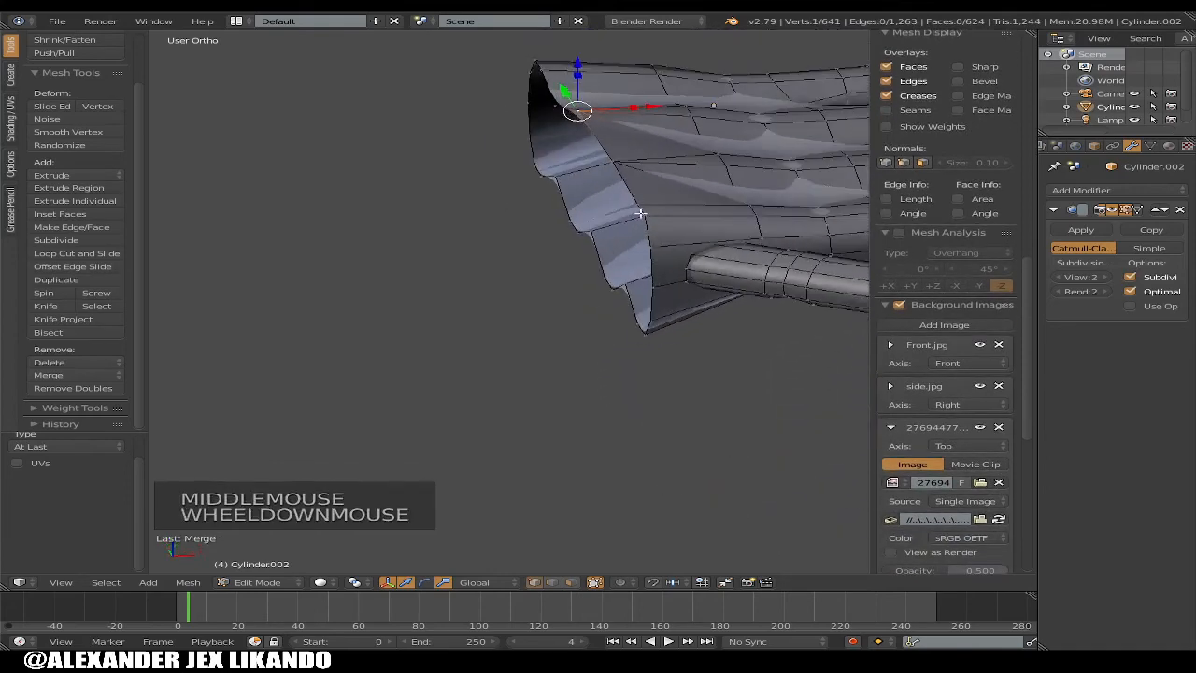
{"action": "key", "text": "Tab"}
{"action": "middle_click_drag", "start_coordinate": [673, 264], "coordinate": [593, 172]}
{"action": "middle_click_drag", "start_coordinate": [566, 221], "coordinate": [635, 224]}
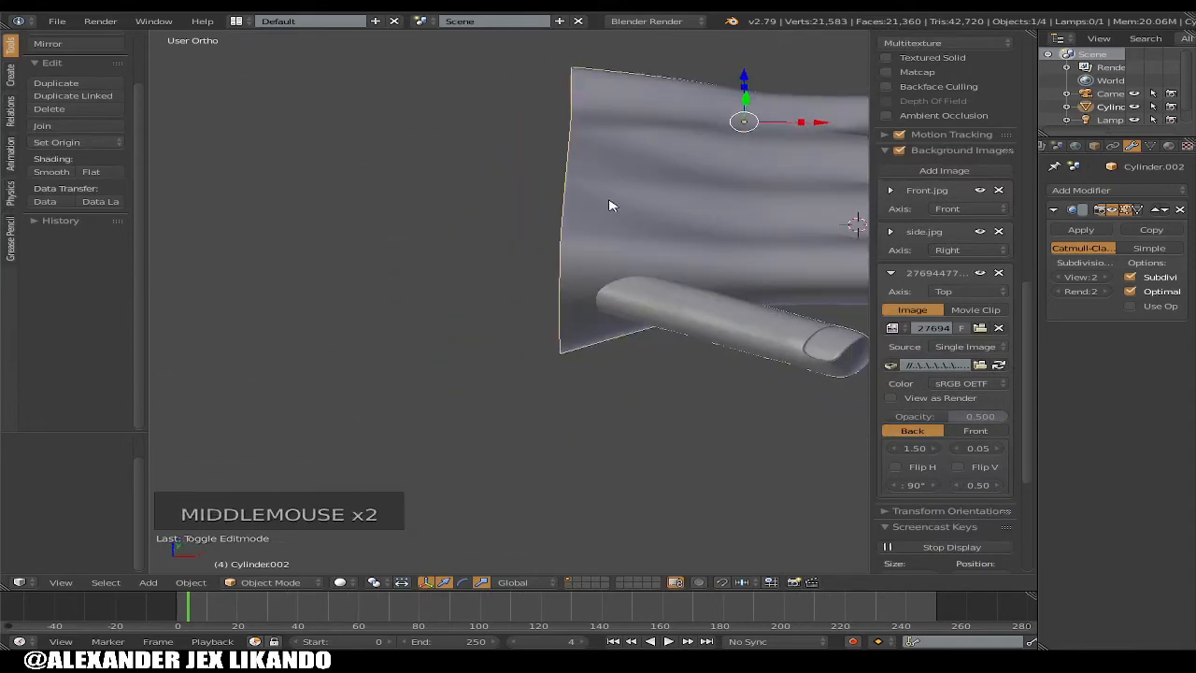
{"action": "key", "text": "Tab"}
Select the reduced open edge loop of the palm and extrude it by -0.032 along X
{"action": "right_click", "coordinate": [570, 161], "text": "alt"}
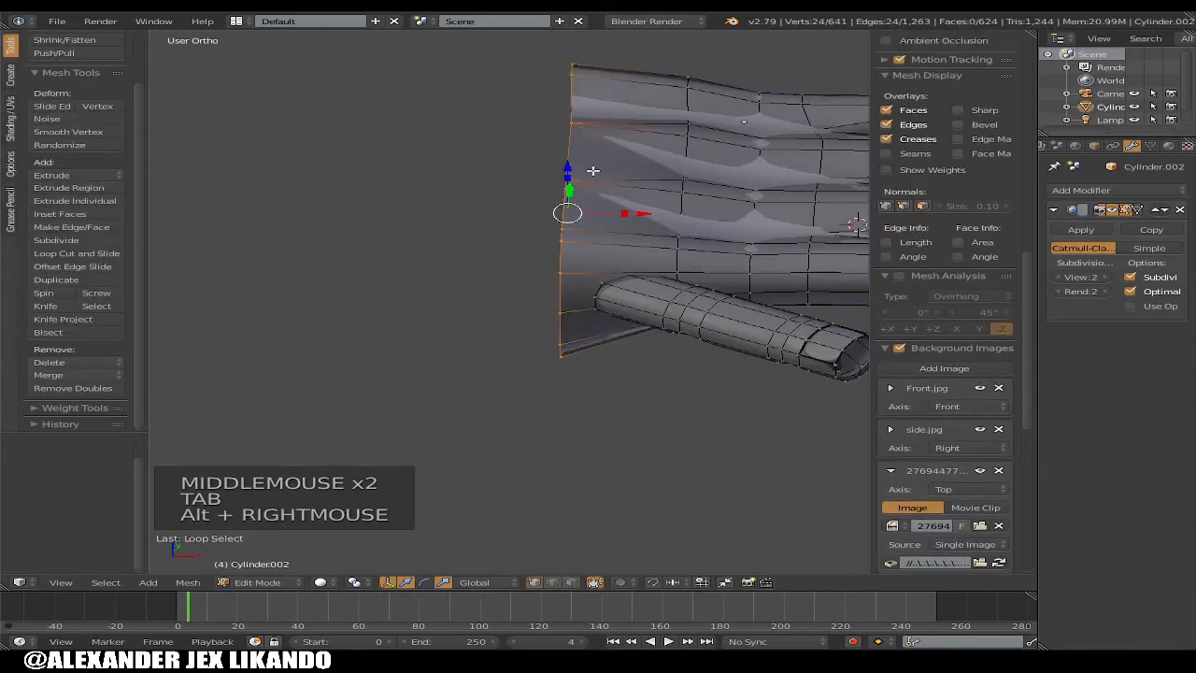
{"action": "middle_click_drag", "start_coordinate": [593, 171], "coordinate": [601, 149]}
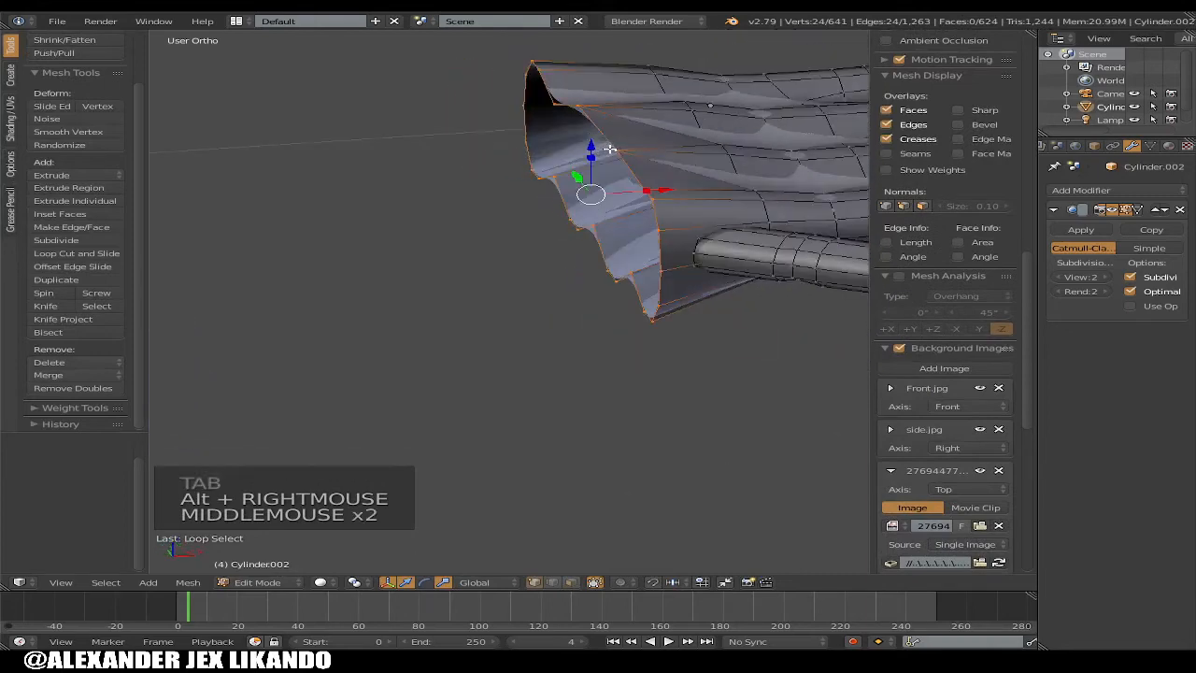
{"action": "key", "text": "KP_3"}
{"action": "key", "text": "KP_1"}
{"action": "key", "text": "KP_1"}
{"action": "key", "text": "KP_1"}
{"action": "key", "text": "KP_1"}
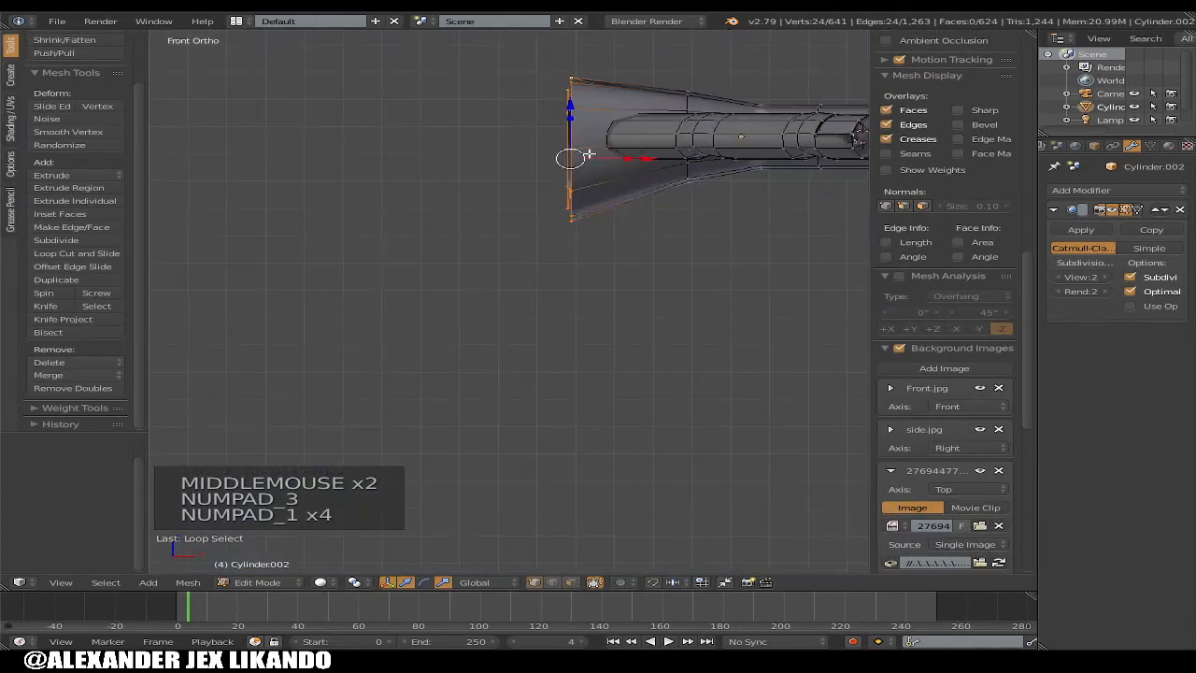
{"action": "scroll", "coordinate": [640, 162], "scroll_direction": "down", "scroll_amount": 2}
{"action": "key", "text": "e"}
{"action": "key", "text": "e"}
{"action": "key", "text": "e"}
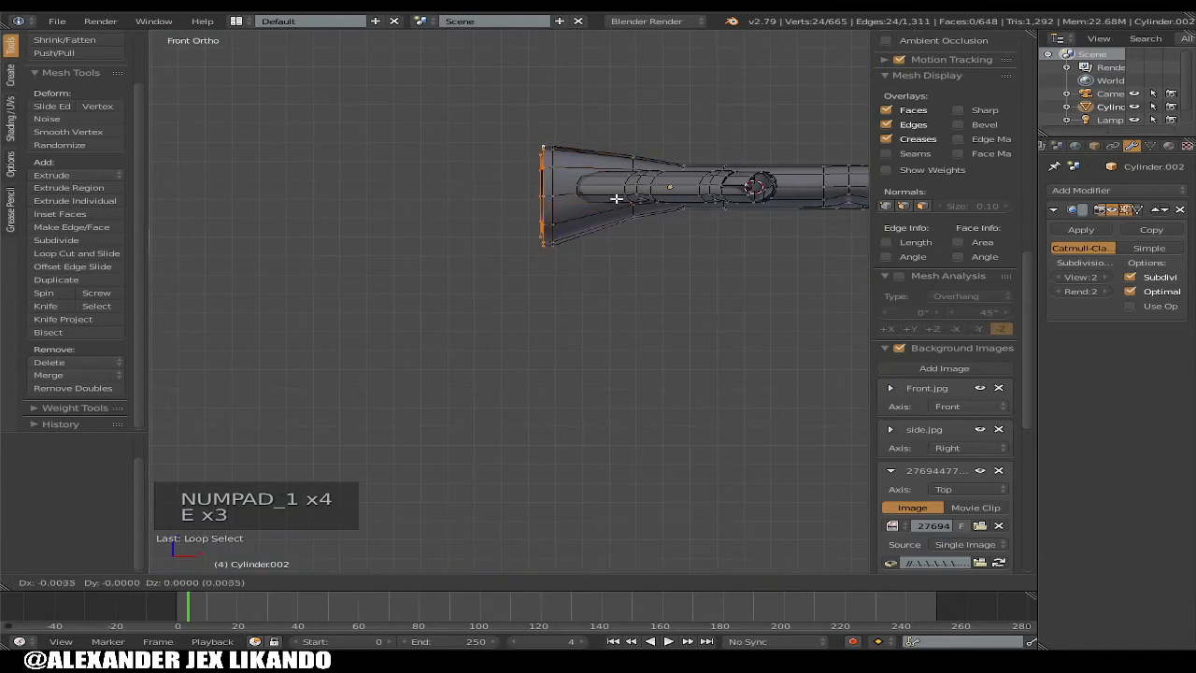
{"action": "left_click", "coordinate": [555, 199]}
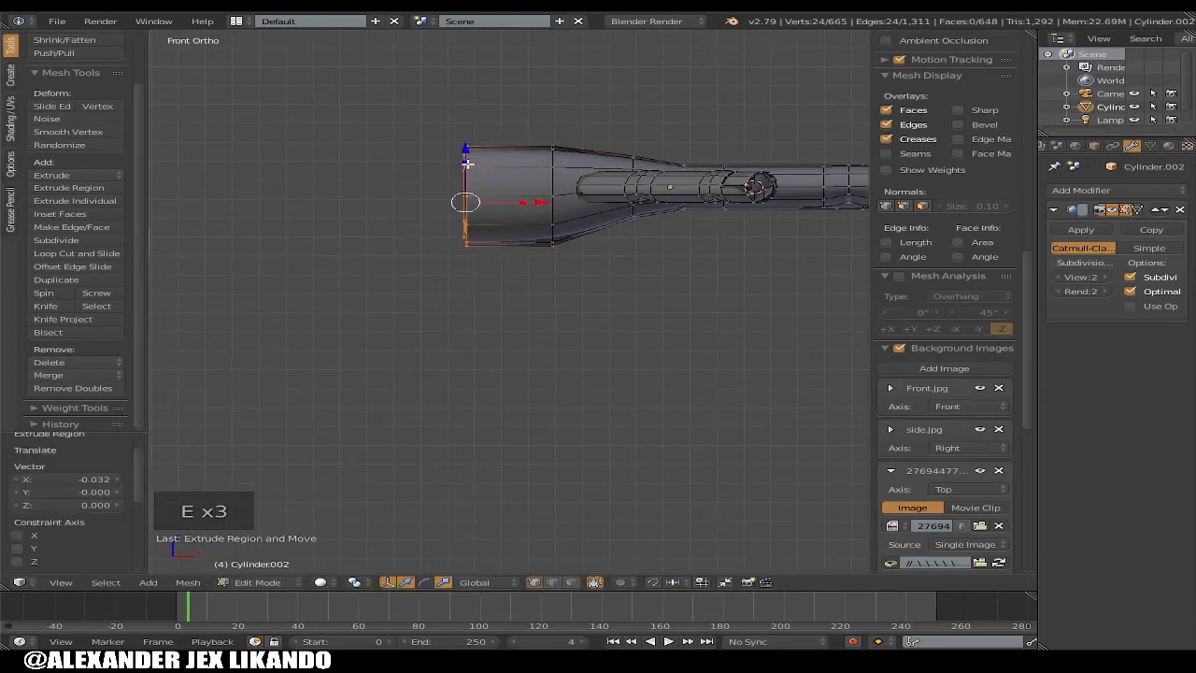
Enlarge the open end loop of the palm along Z and move it -0.003 along Z
{"action": "left_click_drag", "start_coordinate": [466, 163], "coordinate": [466, 150]}
{"action": "scroll", "coordinate": [467, 151], "scroll_direction": "down", "scroll_amount": 3}
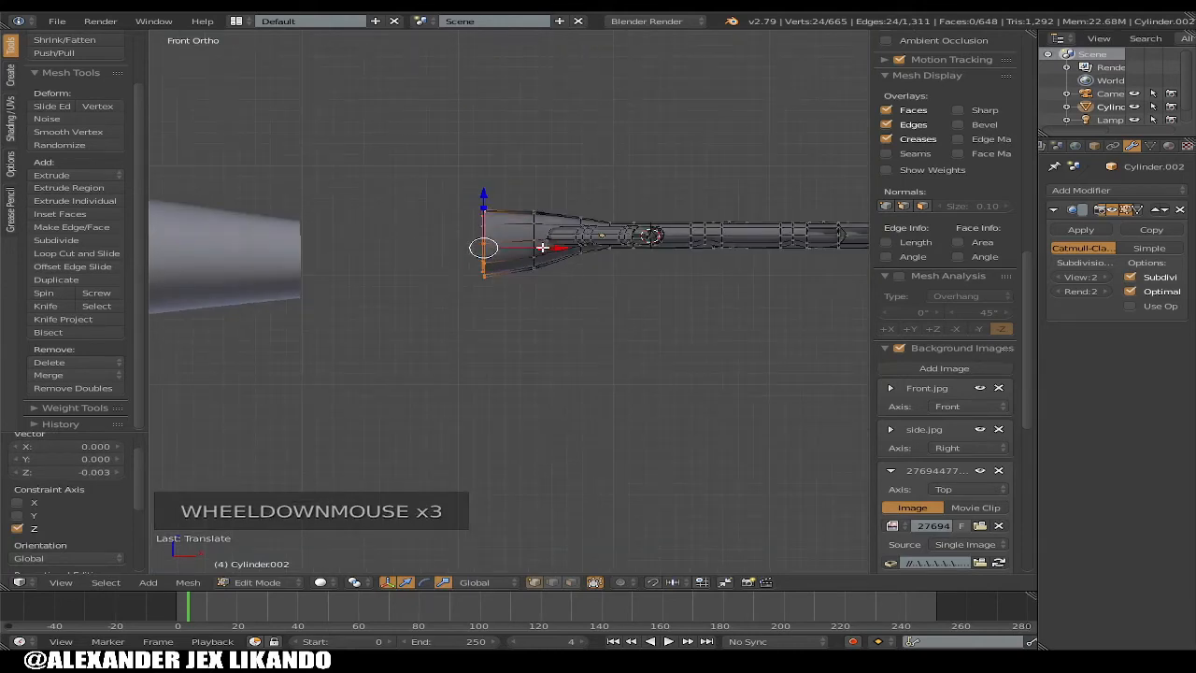
{"action": "left_click_drag", "start_coordinate": [542, 246], "coordinate": [483, 280]}
{"action": "key", "text": "KP_7"}
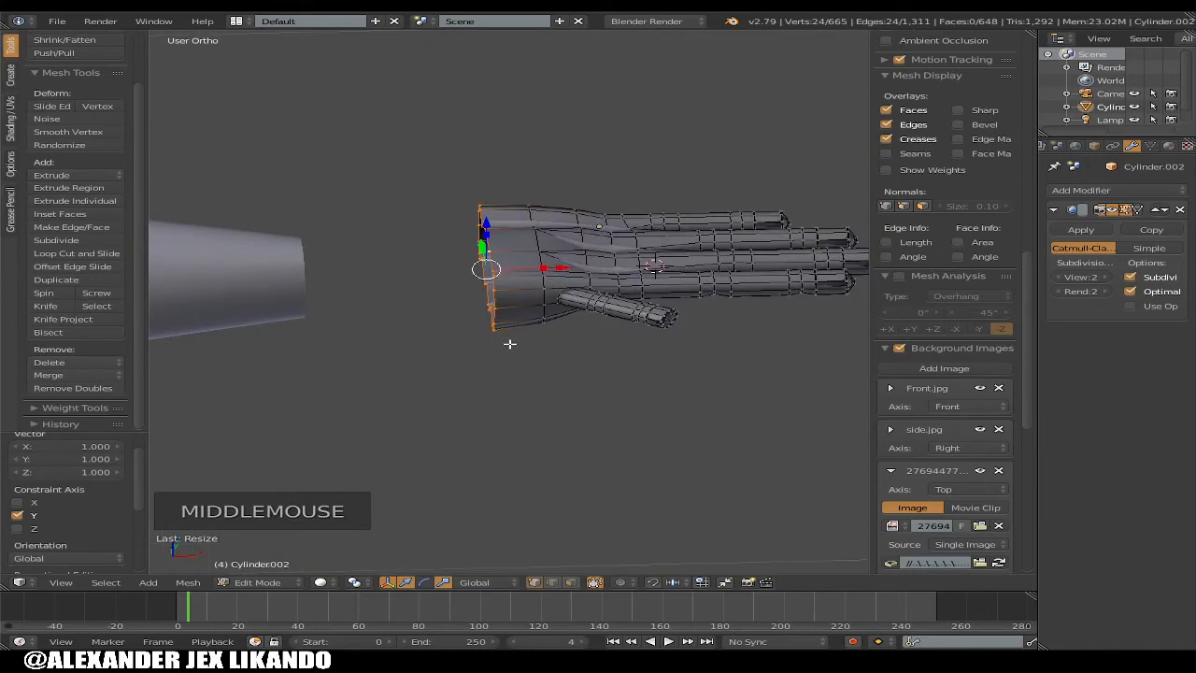
Merge the two vertices flanking the first middle vertex of the lower palm opening edge into it using At Last
{"action": "middle_click_drag", "start_coordinate": [509, 344], "coordinate": [609, 113]}
{"action": "scroll", "coordinate": [522, 294], "scroll_direction": "up", "scroll_amount": 4}
{"action": "right_click", "coordinate": [481, 267]}
{"action": "scroll", "coordinate": [627, 254], "scroll_direction": "up", "scroll_amount": 3}
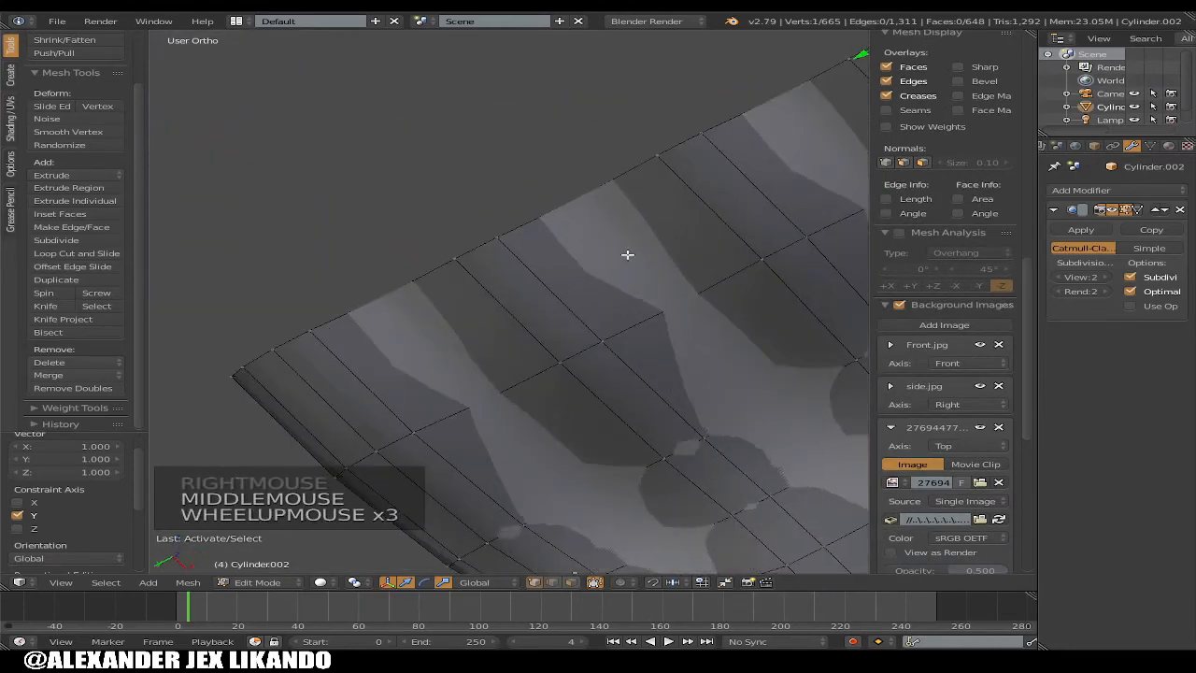
{"action": "right_click", "coordinate": [577, 208], "text": "shift"}
{"action": "key", "text": "alt+m"}
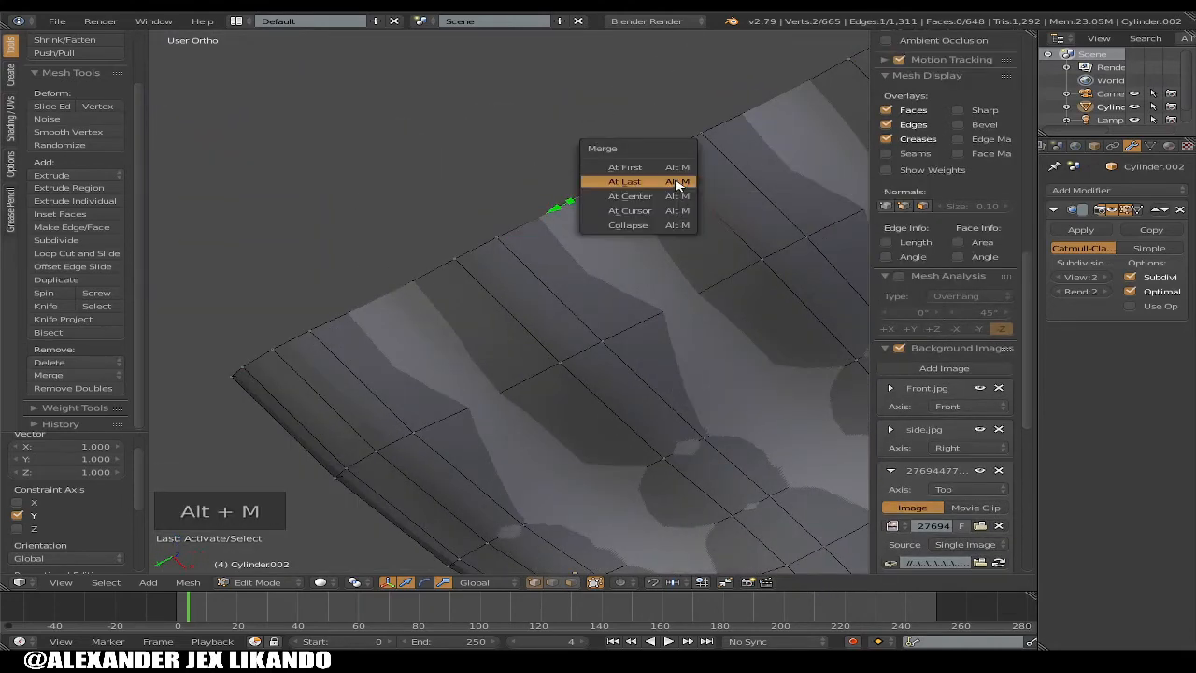
{"action": "left_click", "coordinate": [680, 183]}
{"action": "right_click", "coordinate": [709, 136]}
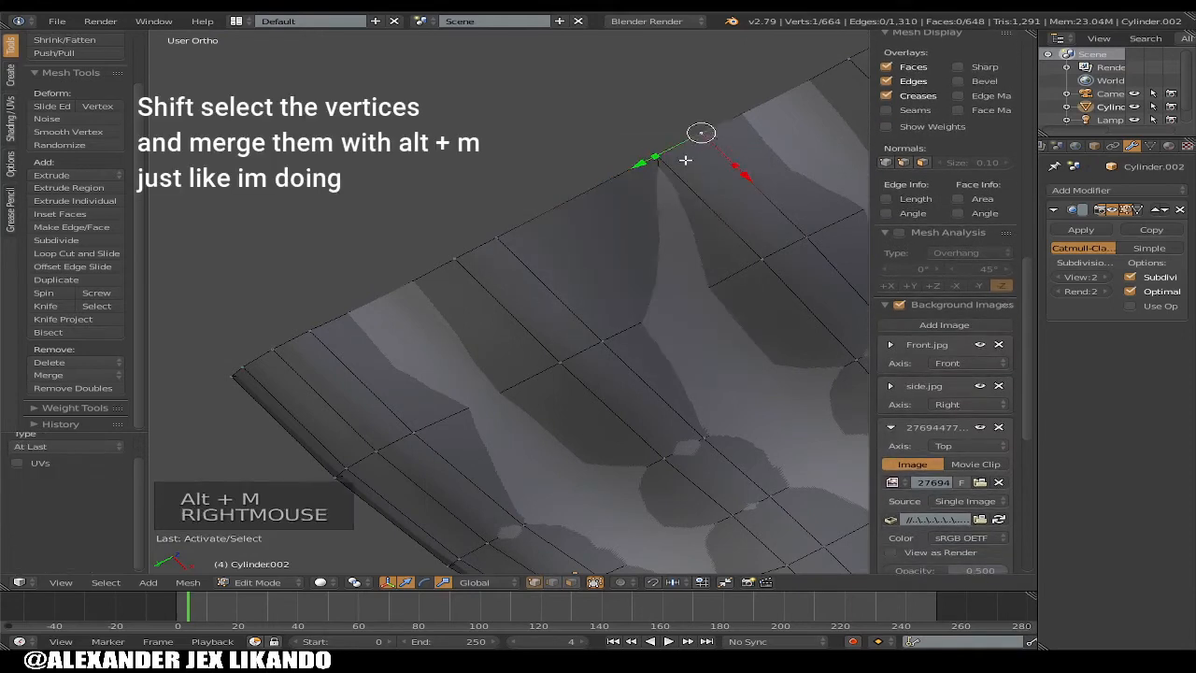
{"action": "right_click", "coordinate": [685, 160], "text": "shift"}
{"action": "key", "text": "alt+m"}
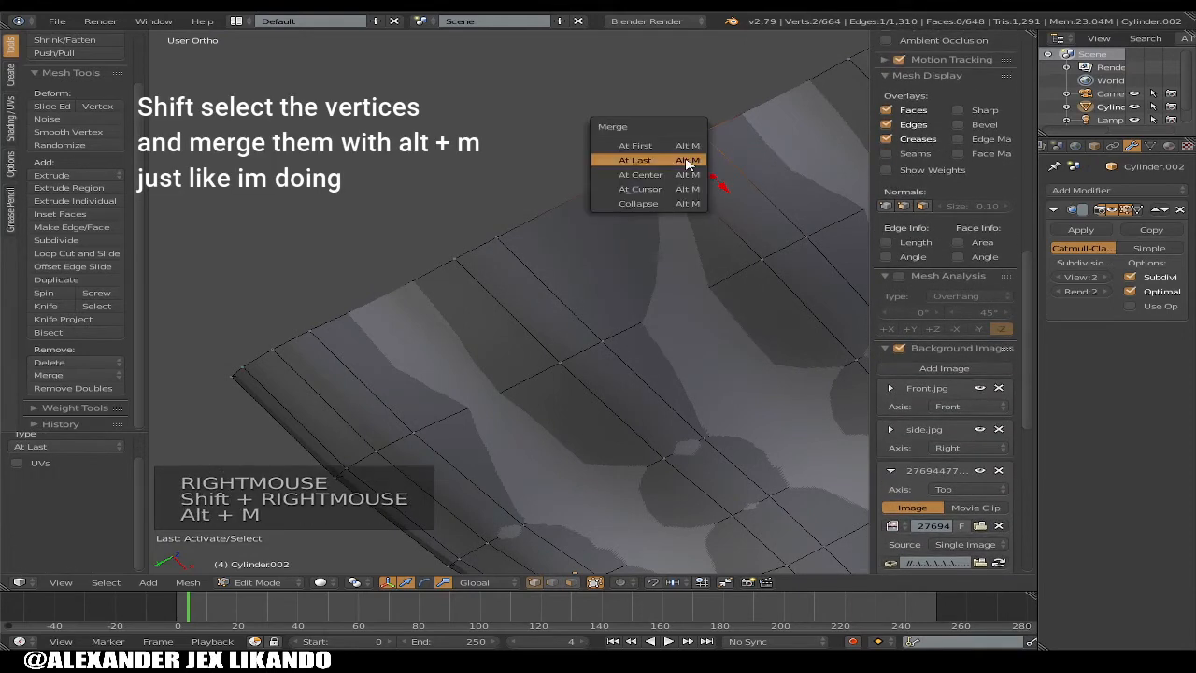
{"action": "left_click", "coordinate": [685, 160]}
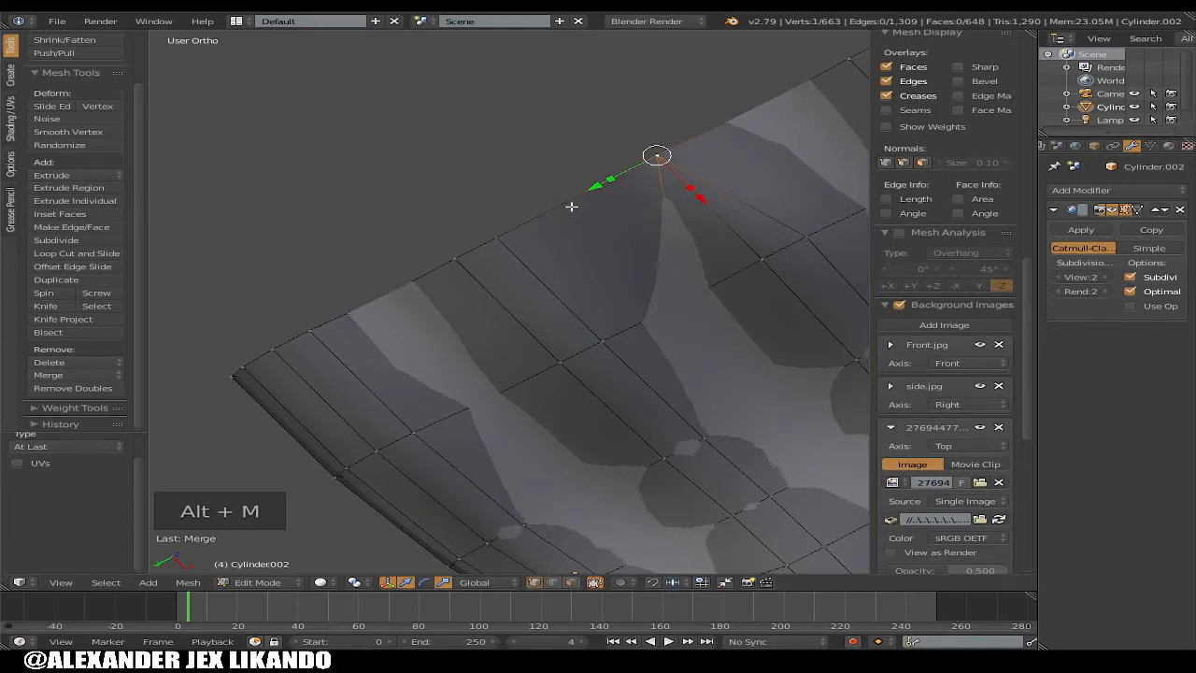
Merge the two vertices flanking the second middle vertex of the lower palm opening edge into it using At Last
{"action": "right_click", "coordinate": [486, 245]}
{"action": "right_click", "coordinate": [484, 247], "text": "shift"}
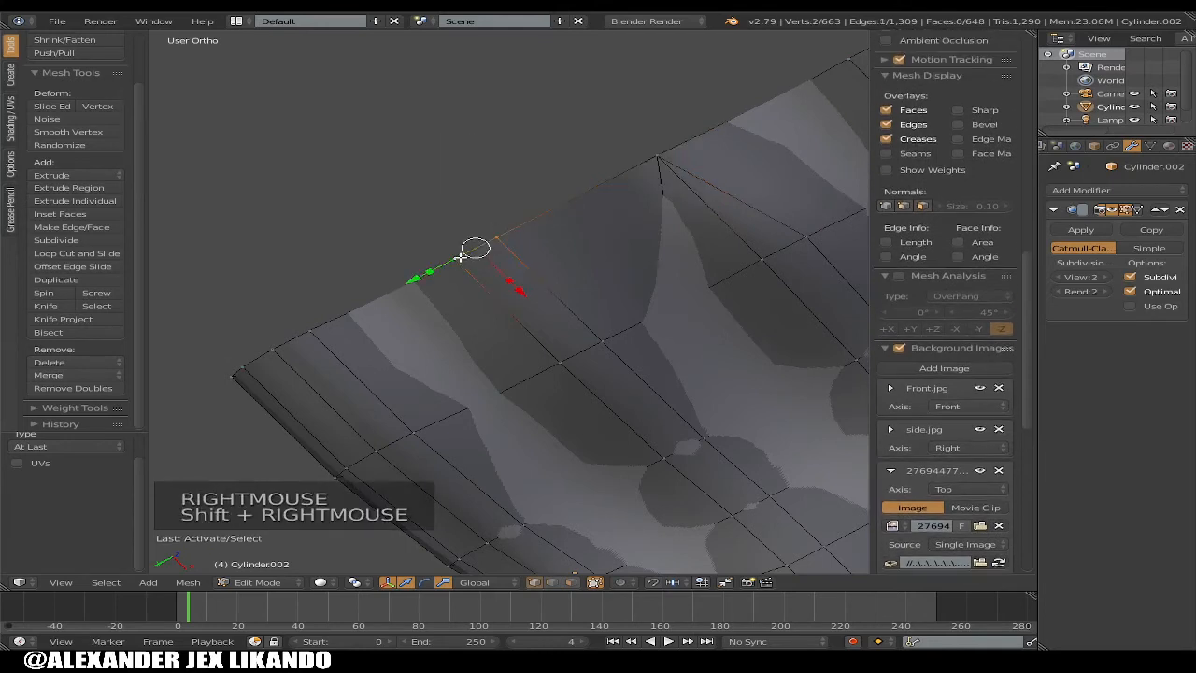
{"action": "key", "text": "alt+m"}
{"action": "left_click", "coordinate": [463, 259]}
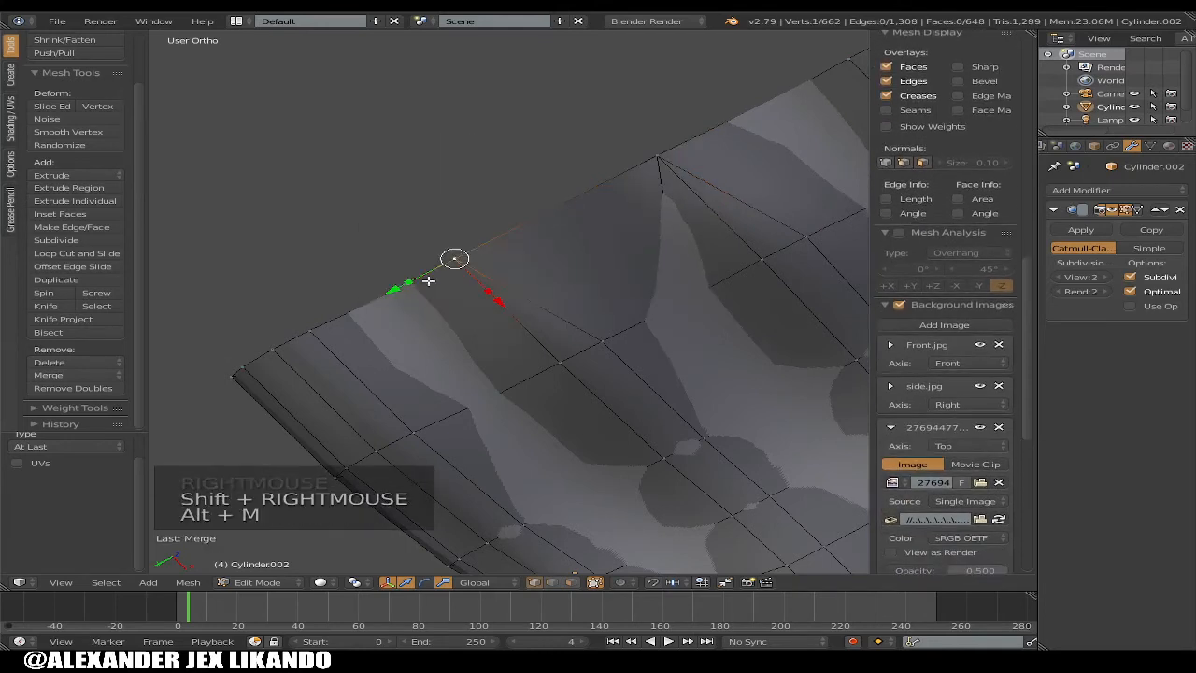
{"action": "right_click", "coordinate": [384, 304]}
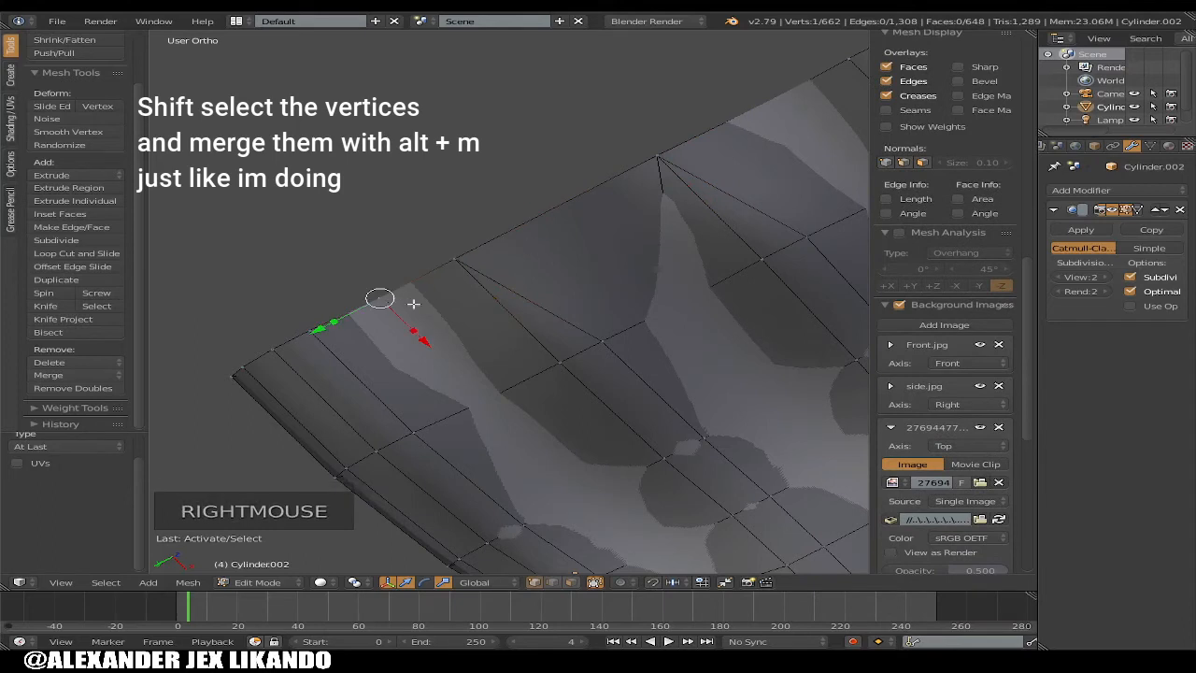
{"action": "right_click", "coordinate": [462, 249], "text": "shift"}
{"action": "key", "text": "alt+m"}
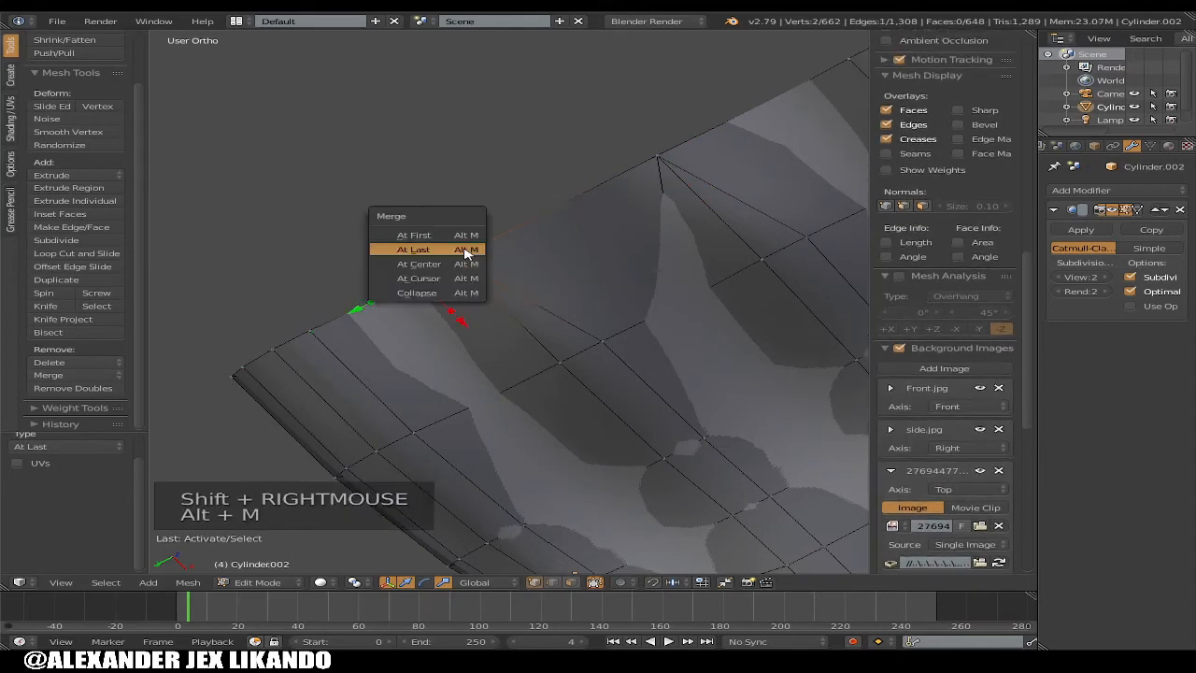
{"action": "left_click", "coordinate": [466, 249]}
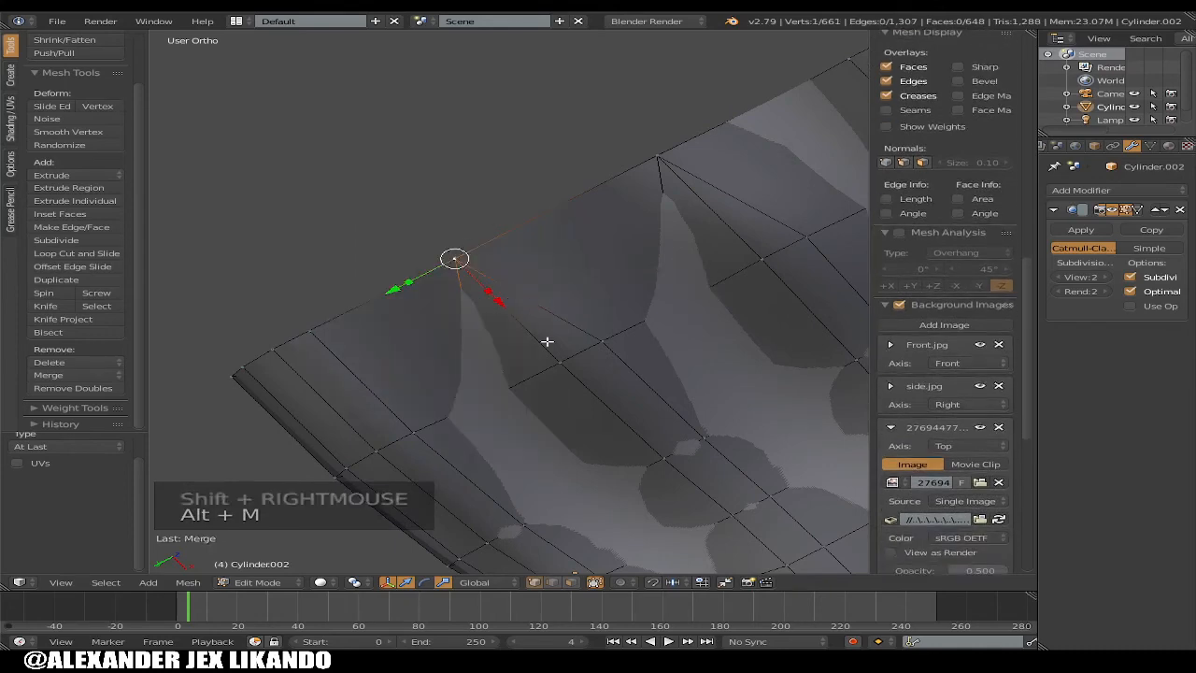
Select the palm's open end loop and scale it by 1.037 along Z in the front view
{"action": "middle_click_drag", "start_coordinate": [547, 342], "coordinate": [606, 270]}
{"action": "scroll", "coordinate": [607, 270], "scroll_direction": "down", "scroll_amount": 3}
{"action": "middle_click_drag", "start_coordinate": [652, 345], "coordinate": [637, 385]}
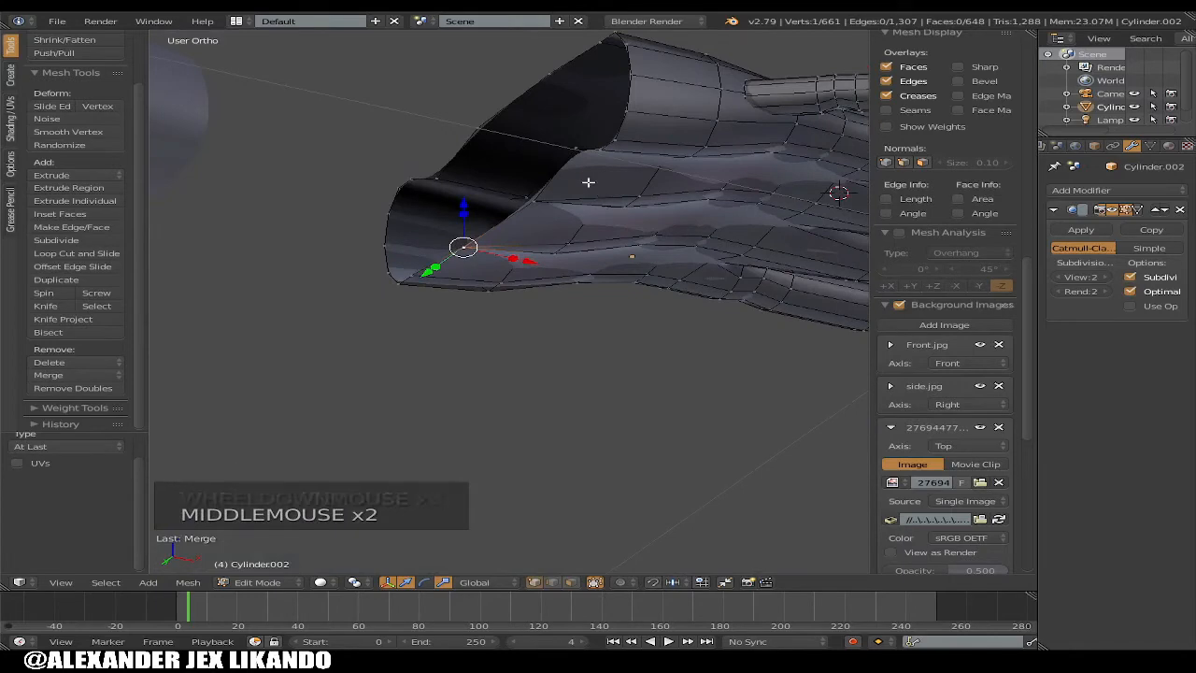
{"action": "right_click", "coordinate": [657, 197], "text": "alt"}
{"action": "key", "text": "KP_3"}
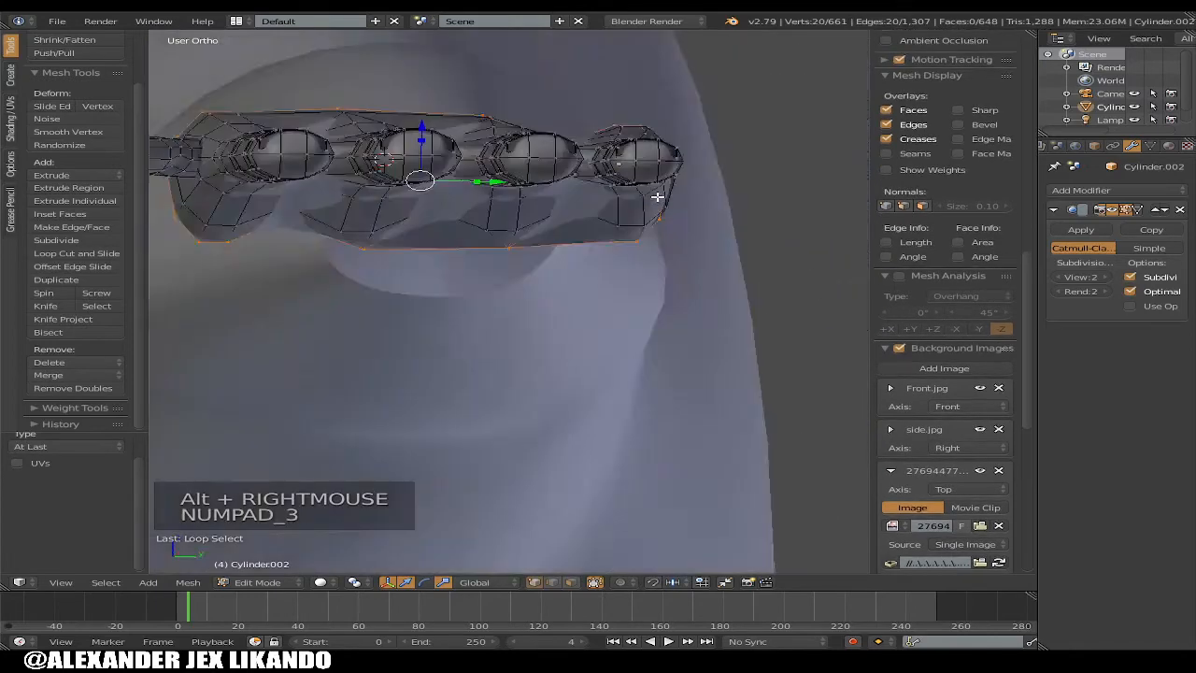
{"action": "key", "text": "KP_1"}
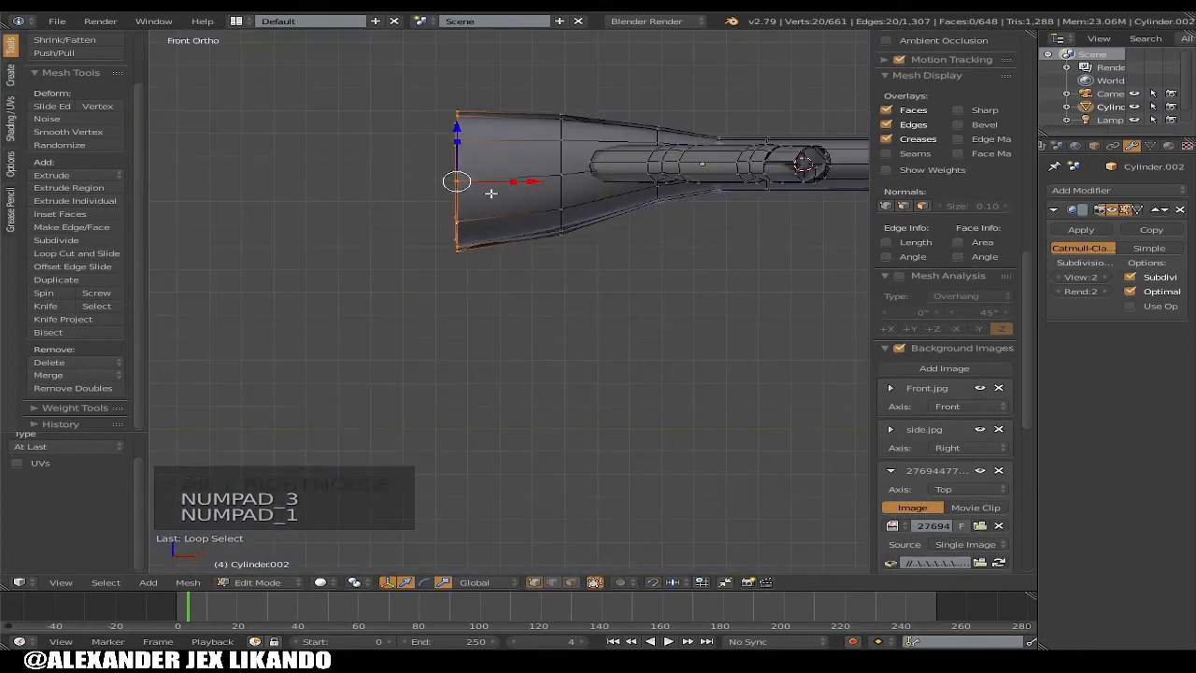
{"action": "left_click_drag", "start_coordinate": [469, 155], "coordinate": [470, 151]}
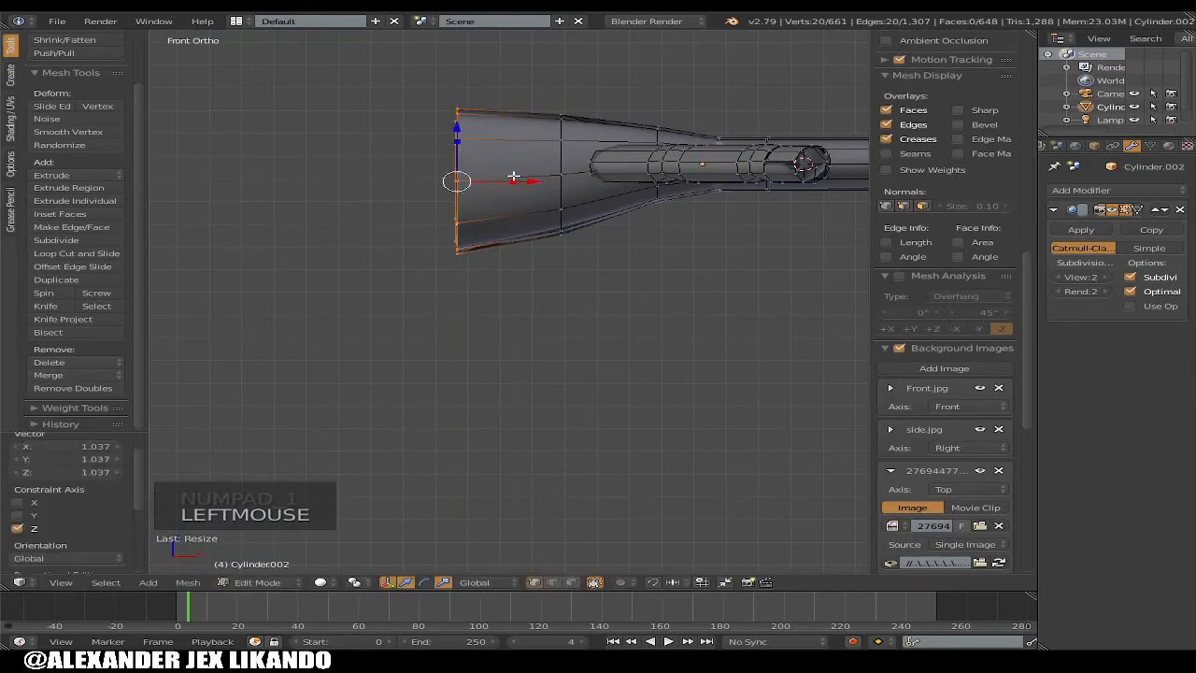
Extrude the open end loop of the palm by about -0.029 along X toward the arm
{"action": "scroll", "coordinate": [513, 176], "scroll_direction": "down", "scroll_amount": 2}
{"action": "key", "text": "e"}
{"action": "key", "text": "e"}
{"action": "key", "text": "e"}
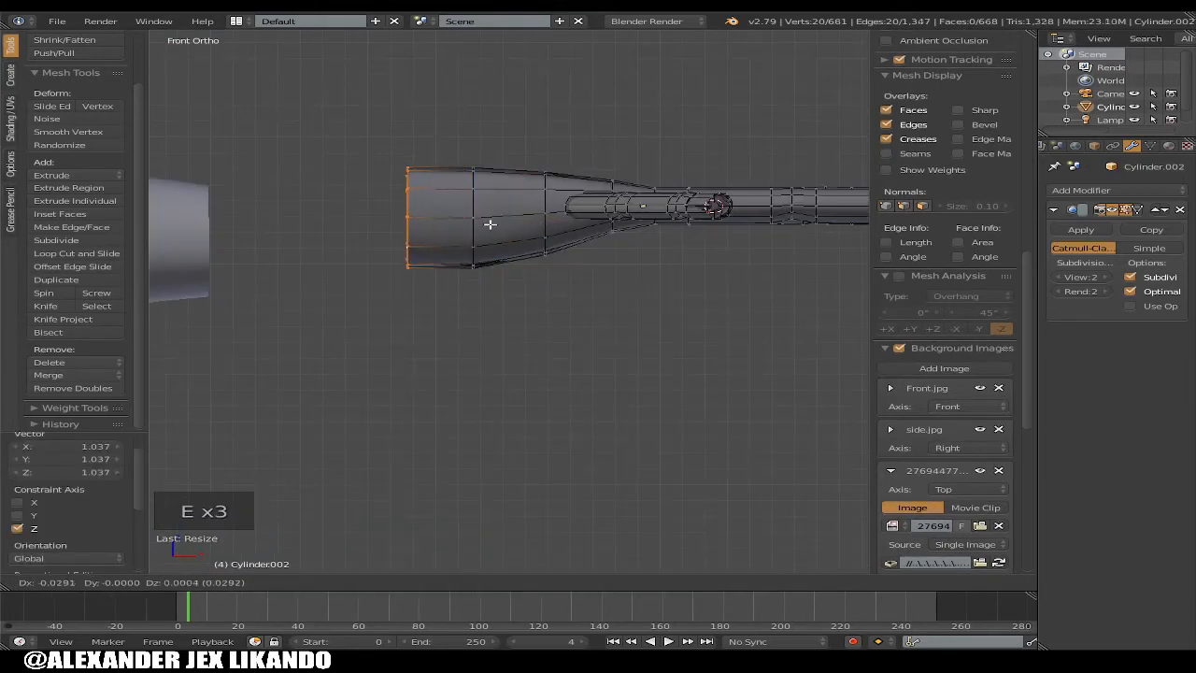
{"action": "left_click", "coordinate": [489, 225]}
Scale the extruded end loop by 1.064 along Z and shift it about -0.0025 along Z and -0.005 along X
{"action": "left_click_drag", "start_coordinate": [410, 176], "coordinate": [411, 163]}
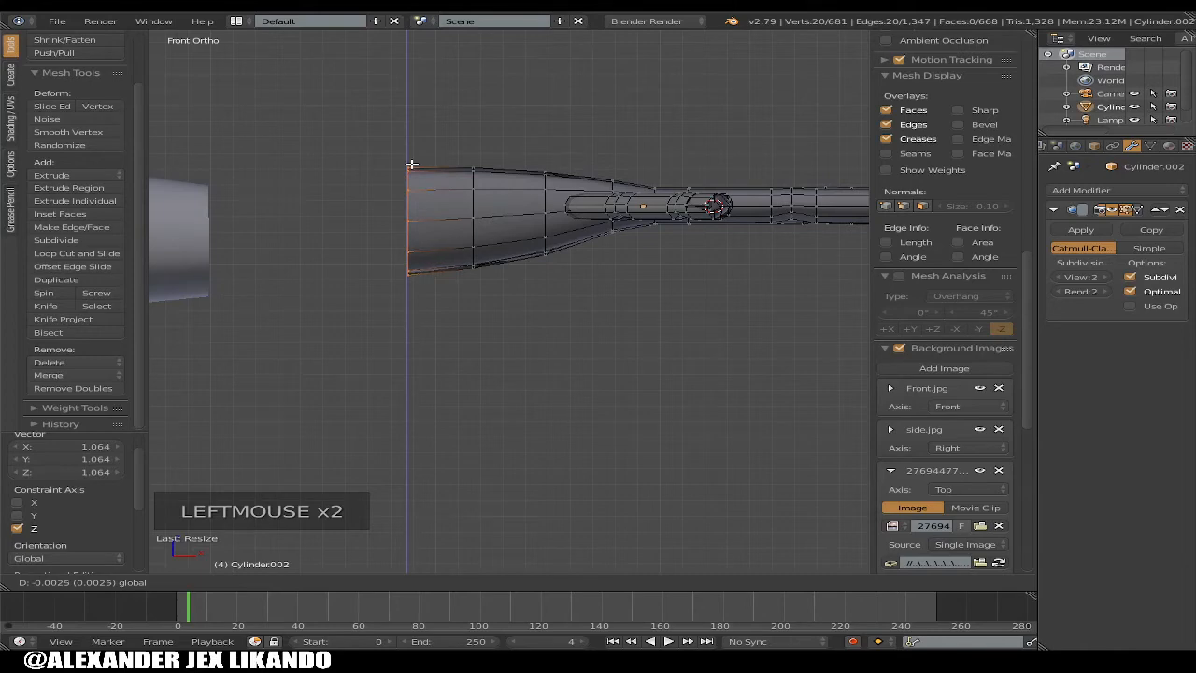
{"action": "left_click_drag", "start_coordinate": [411, 164], "coordinate": [411, 163]}
{"action": "left_click_drag", "start_coordinate": [468, 222], "coordinate": [483, 223]}
Merge the two vertices flanking the middle vertex of the thumb-side opening edge into it using At Last
{"action": "middle_click_drag", "start_coordinate": [482, 223], "coordinate": [414, 302]}
{"action": "scroll", "coordinate": [459, 283], "scroll_direction": "up", "scroll_amount": 3}
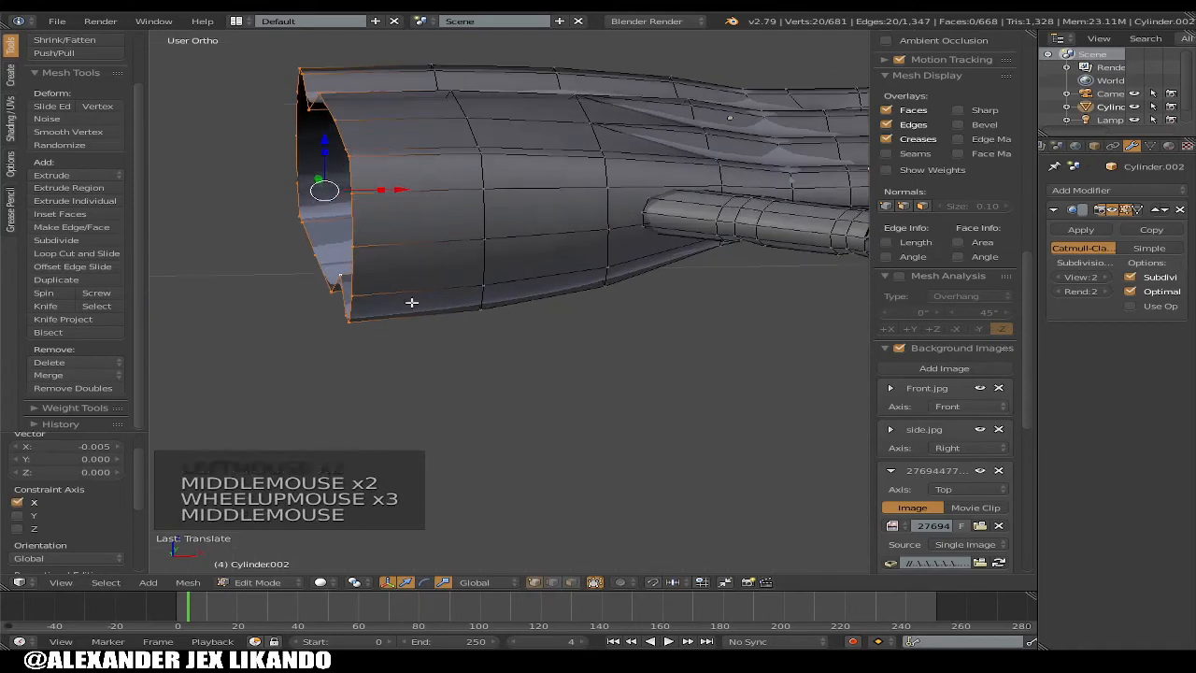
{"action": "right_click", "coordinate": [366, 279]}
{"action": "right_click", "coordinate": [366, 259], "text": "shift"}
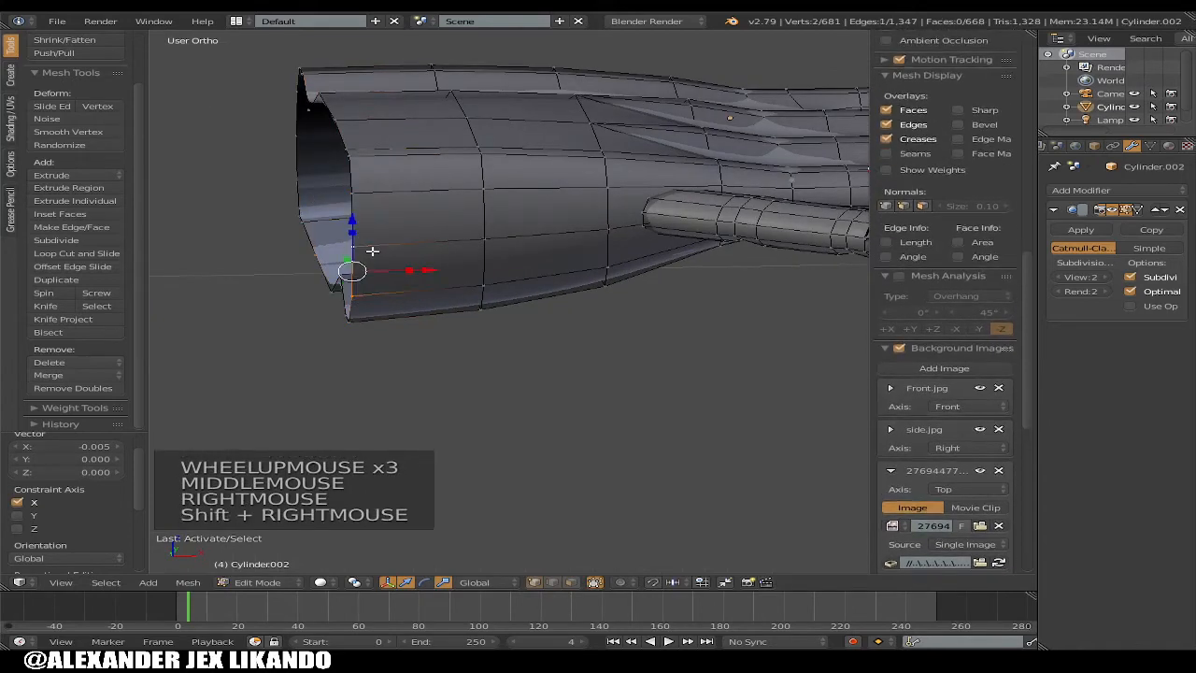
{"action": "key", "text": "alt+m"}
{"action": "left_click", "coordinate": [372, 249]}
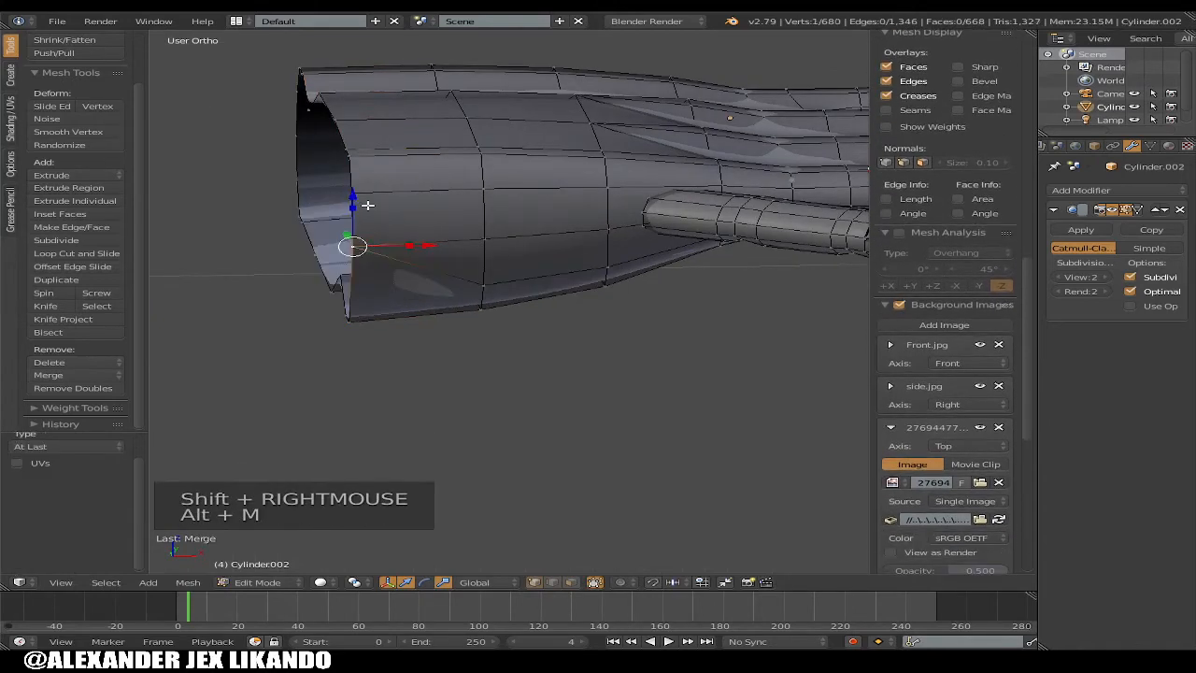
{"action": "right_click", "coordinate": [367, 205]}
{"action": "right_click", "coordinate": [370, 245], "text": "shift"}
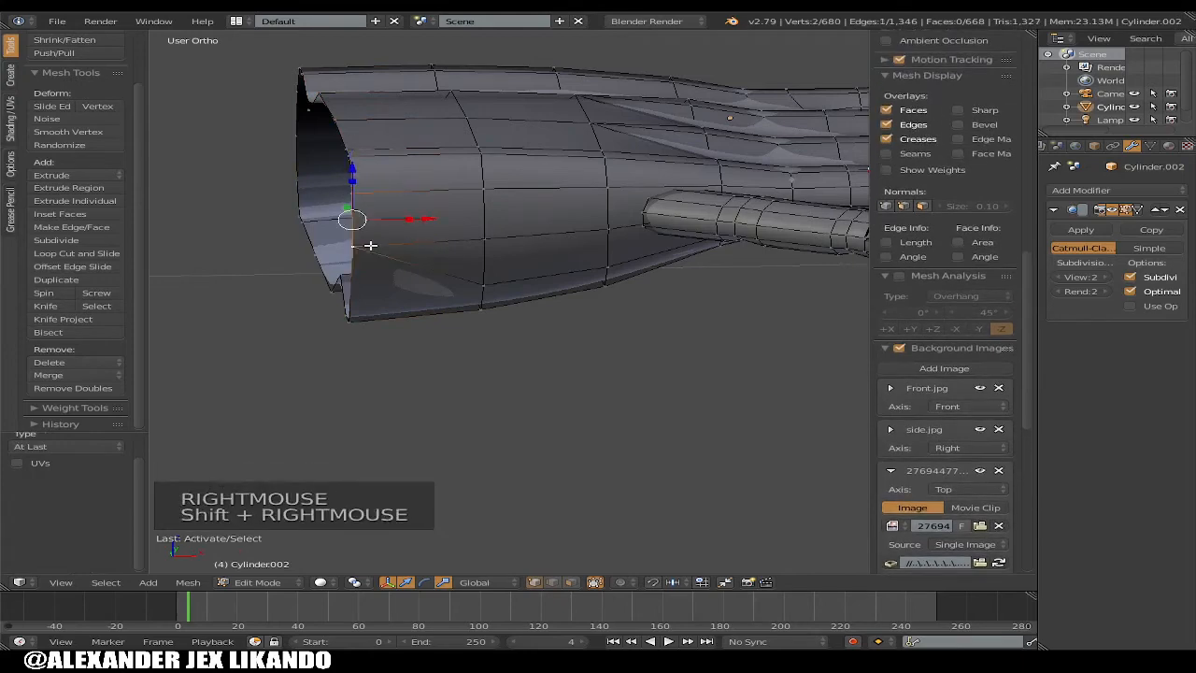
{"action": "key", "text": "alt+m"}
{"action": "left_click", "coordinate": [376, 244]}
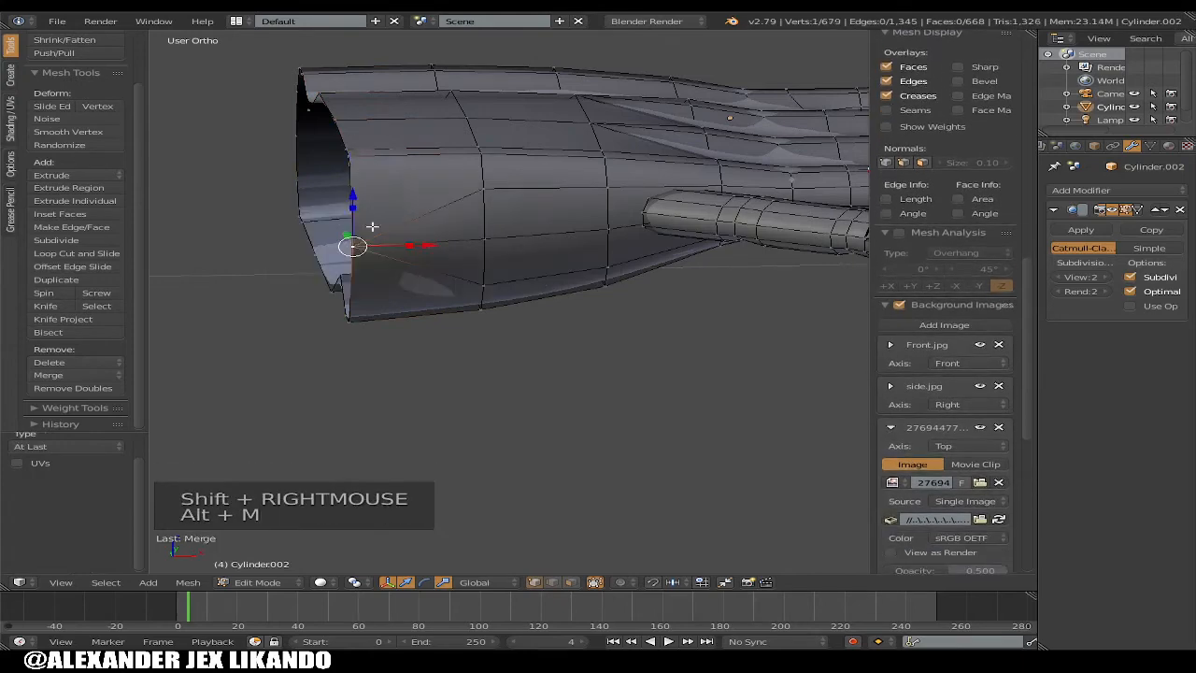
Merge the two vertices flanking the middle vertex of the little-finger-side opening edge into it using At Last
{"action": "middle_click_drag", "start_coordinate": [372, 226], "coordinate": [644, 236]}
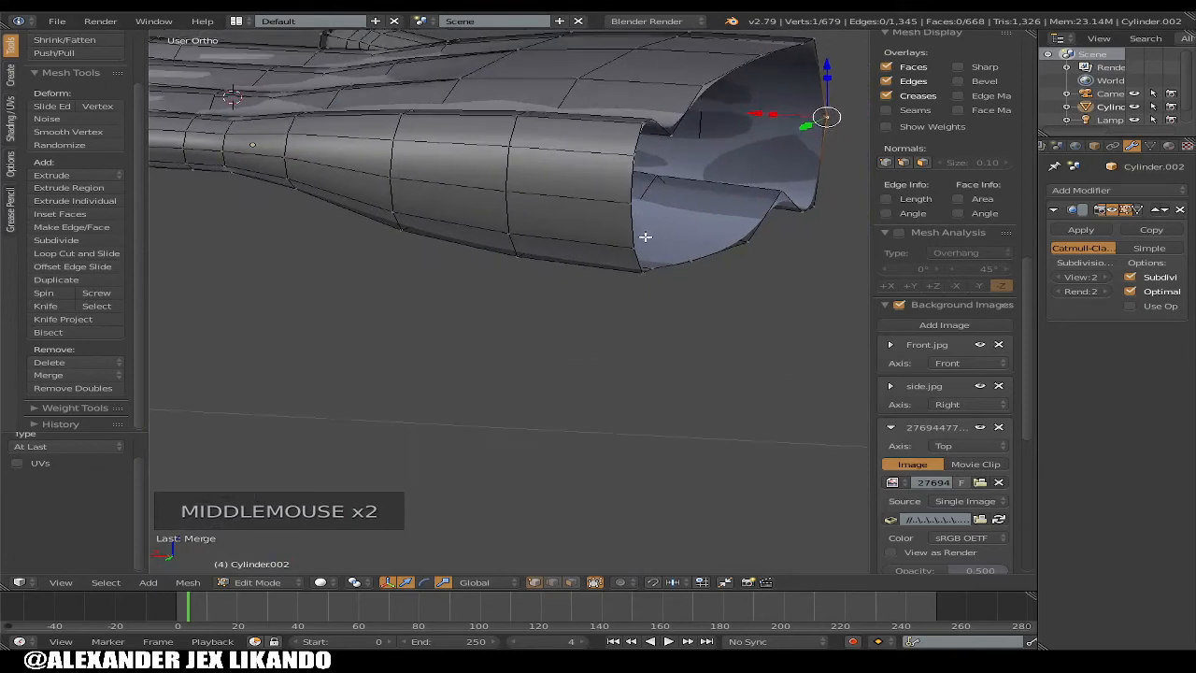
{"action": "right_click", "coordinate": [619, 247]}
{"action": "right_click", "coordinate": [619, 194], "text": "shift"}
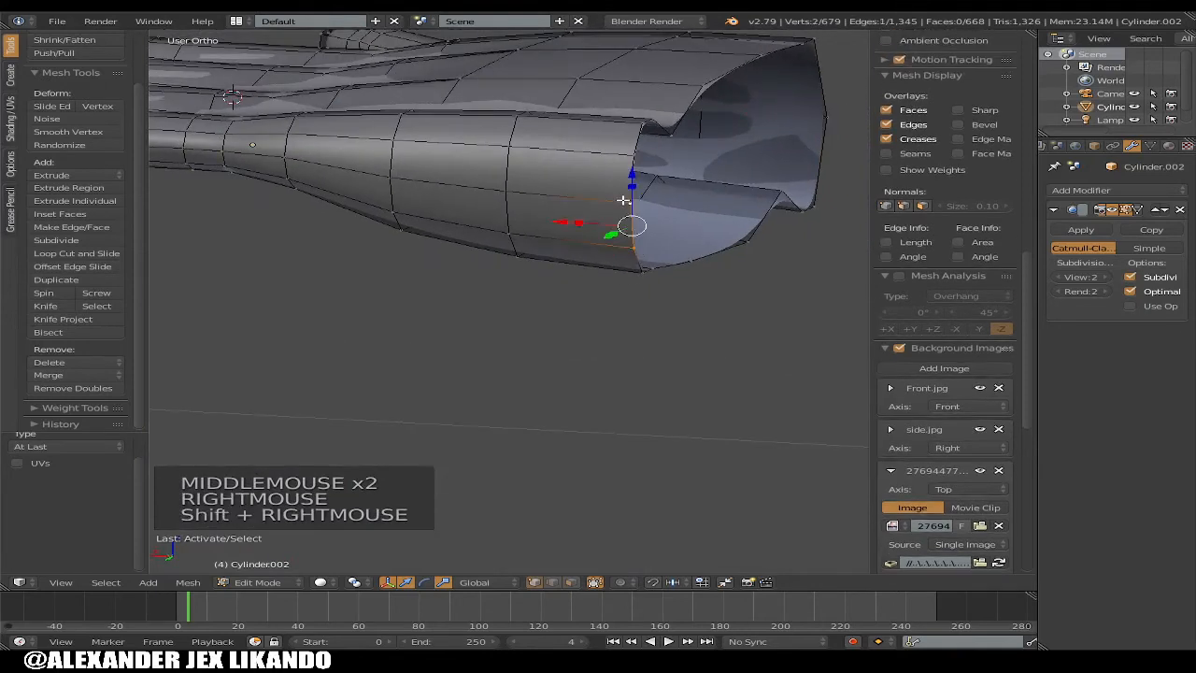
{"action": "key", "text": "alt+m"}
{"action": "left_click", "coordinate": [625, 201]}
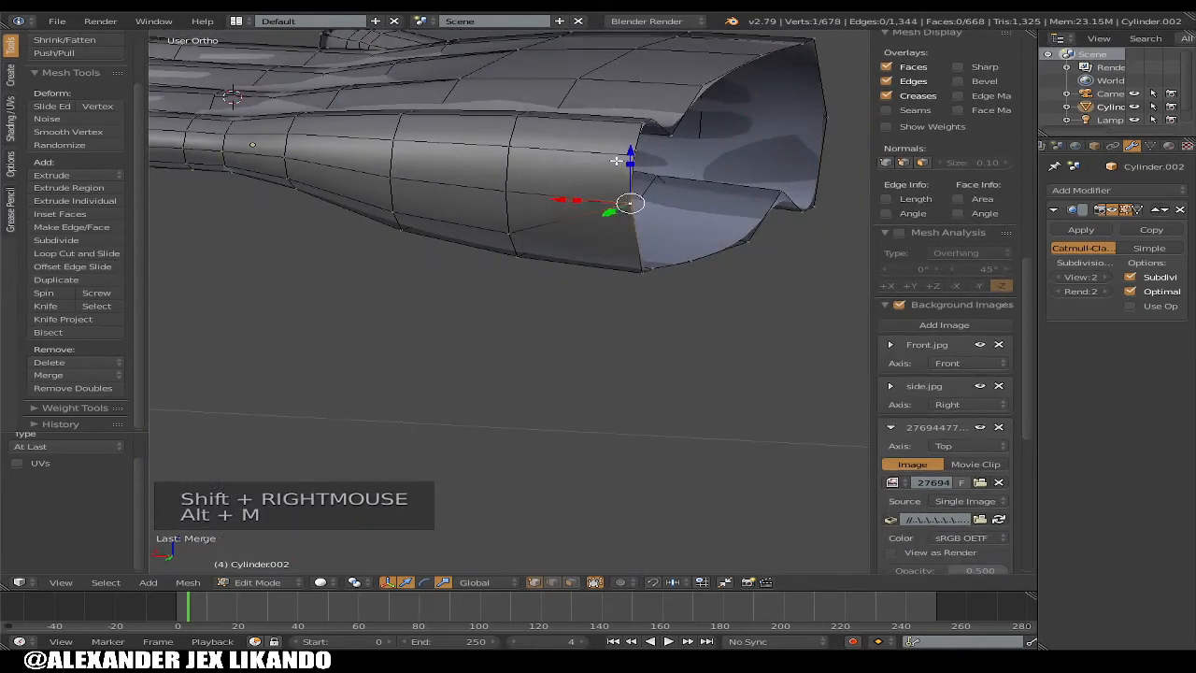
{"action": "right_click", "coordinate": [625, 157]}
{"action": "right_click", "coordinate": [628, 206], "text": "shift"}
{"action": "key", "text": "alt+m"}
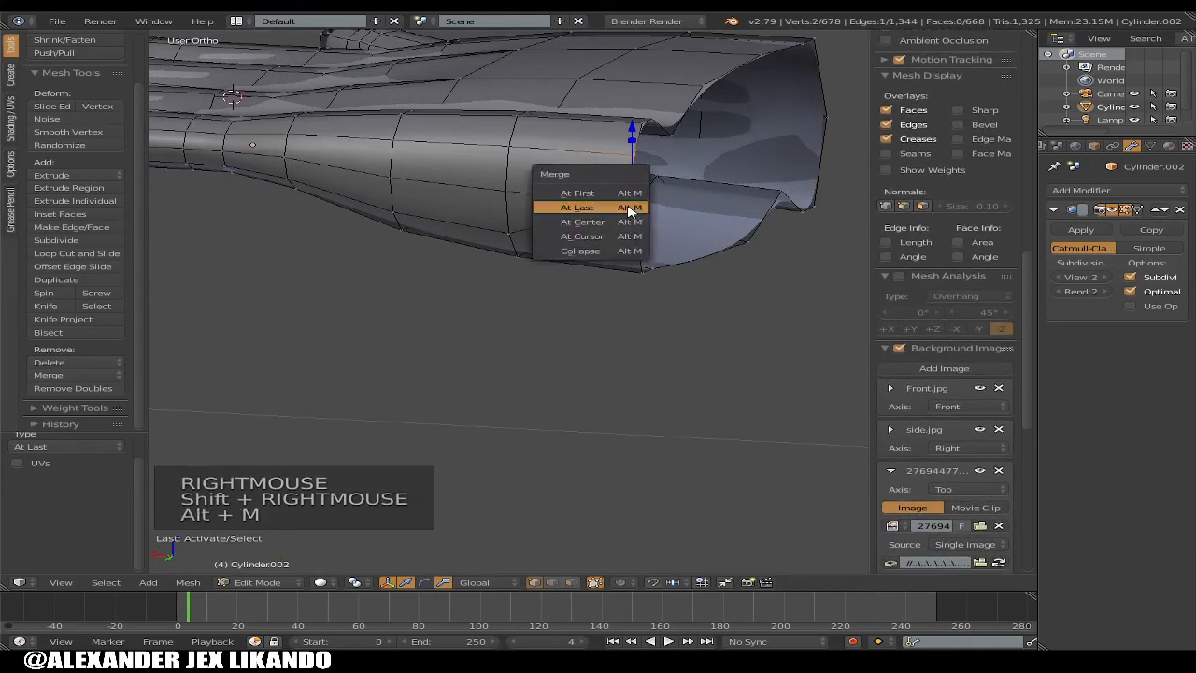
{"action": "left_click", "coordinate": [629, 208]}
Select the reduced open edge loop and examine the palm opening from the front and from the wrist end
{"action": "middle_click_drag", "start_coordinate": [633, 196], "coordinate": [282, 242]}
{"action": "scroll", "coordinate": [283, 242], "scroll_direction": "down", "scroll_amount": 4}
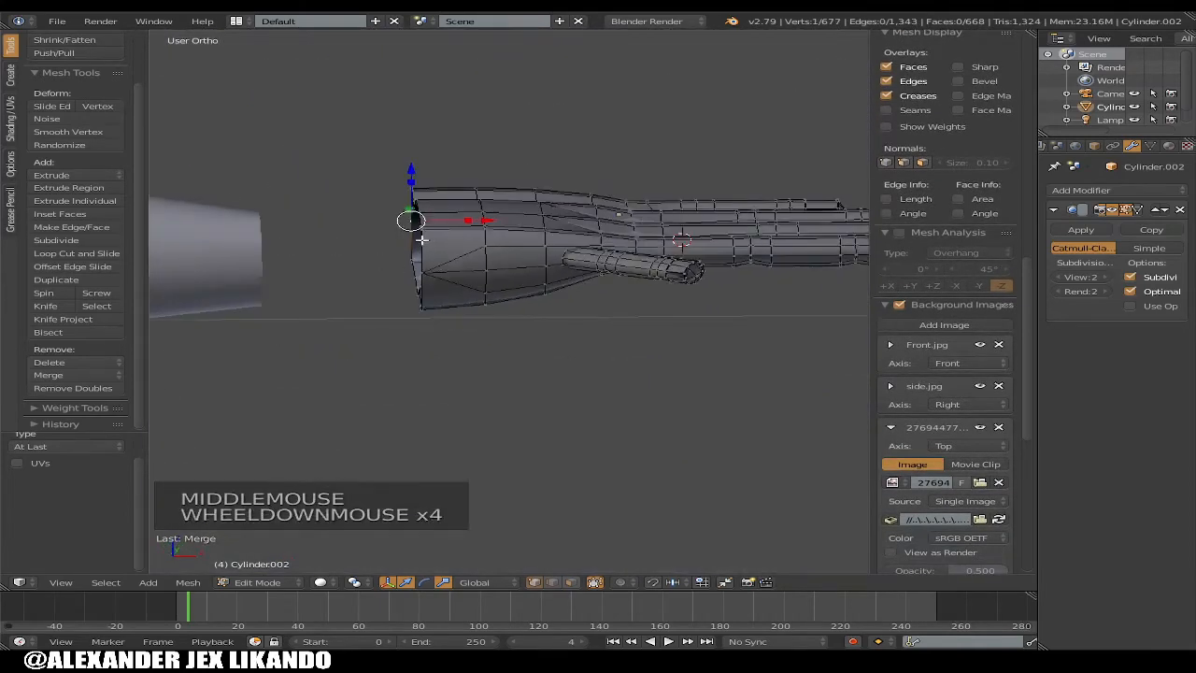
{"action": "right_click", "coordinate": [458, 273], "text": "alt"}
{"action": "key", "text": "KP_3"}
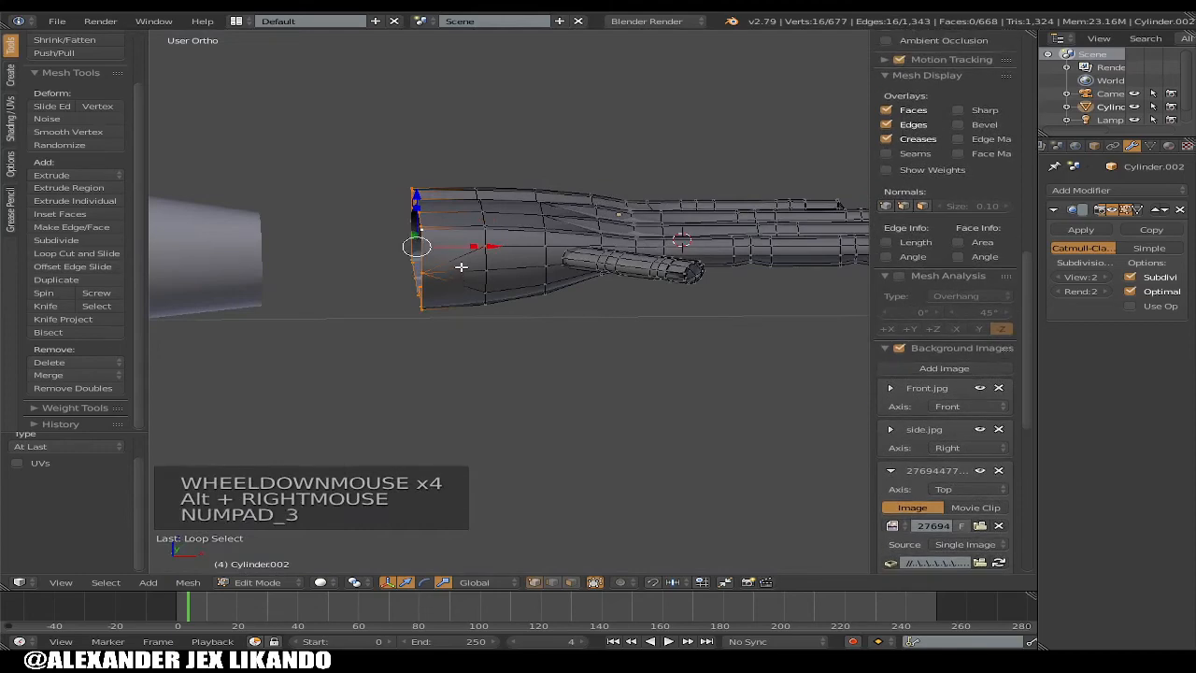
{"action": "key", "text": "KP_1"}
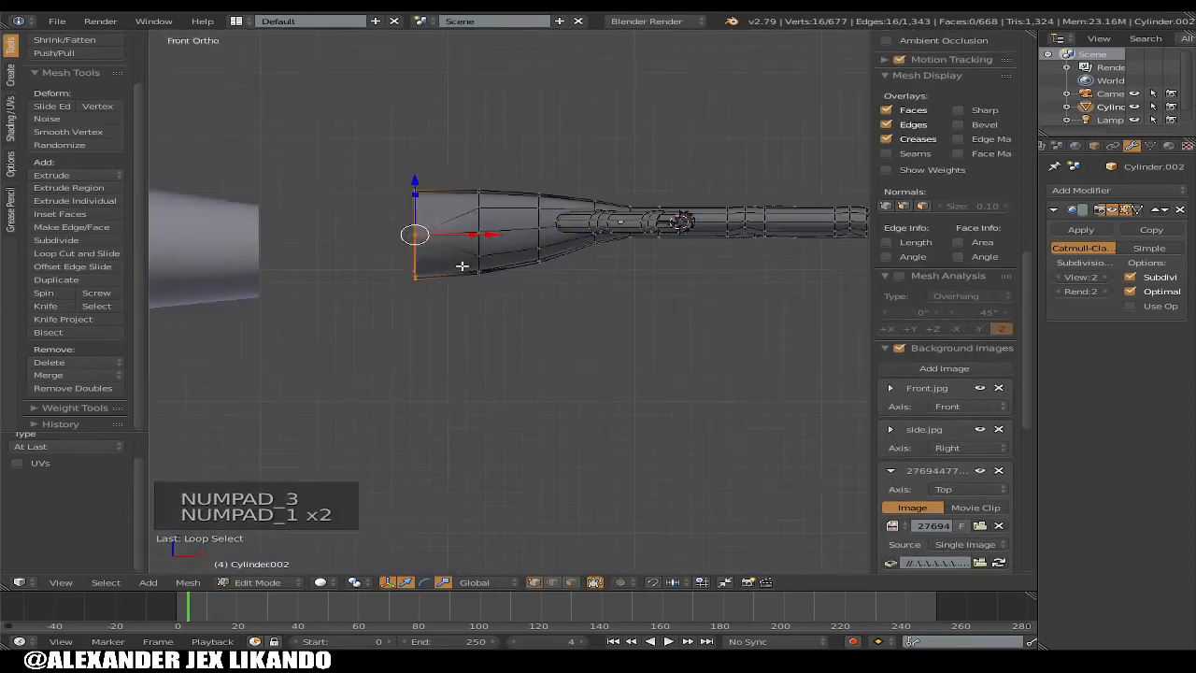
{"action": "key", "text": "KP_3"}
{"action": "middle_click_drag", "start_coordinate": [464, 264], "coordinate": [797, 273]}
{"action": "scroll", "coordinate": [420, 286], "scroll_direction": "up", "scroll_amount": 3}
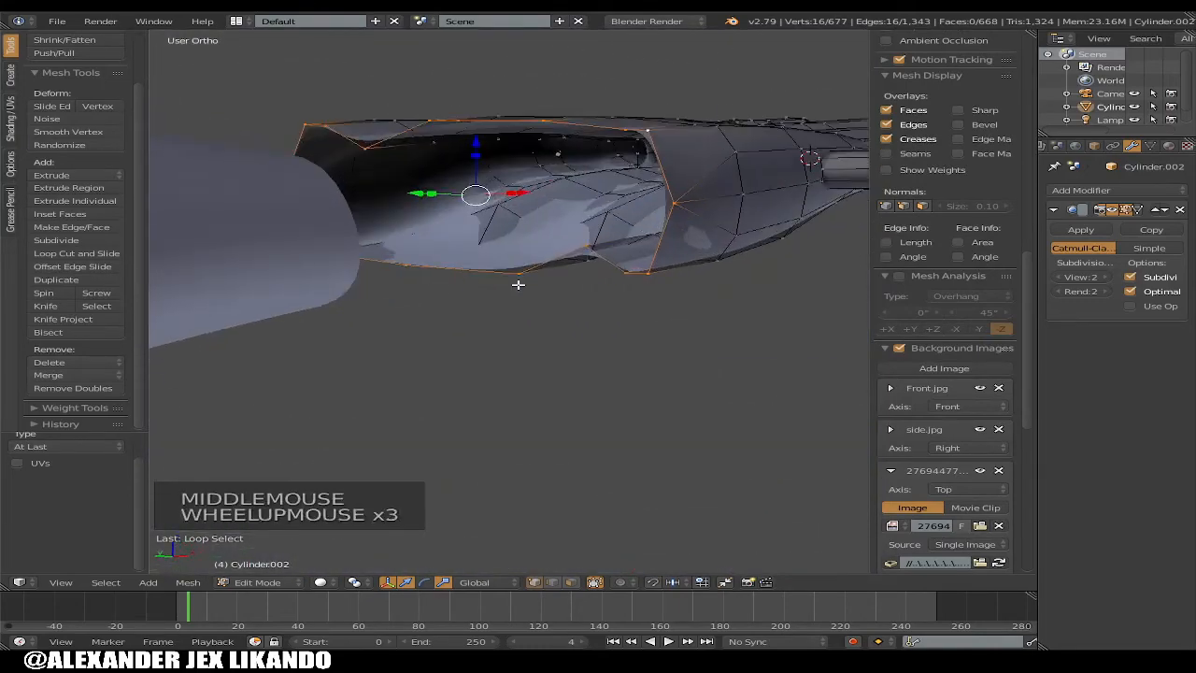
Select three neighbouring vertices along the palm's lower crease near the thumb side and lower them about -0.006 along Z, plus a slight further adjustment
{"action": "middle_click_drag", "start_coordinate": [521, 280], "coordinate": [574, 275]}
{"action": "scroll", "coordinate": [655, 269], "scroll_direction": "up", "scroll_amount": 2}
{"action": "right_click", "coordinate": [753, 234]}
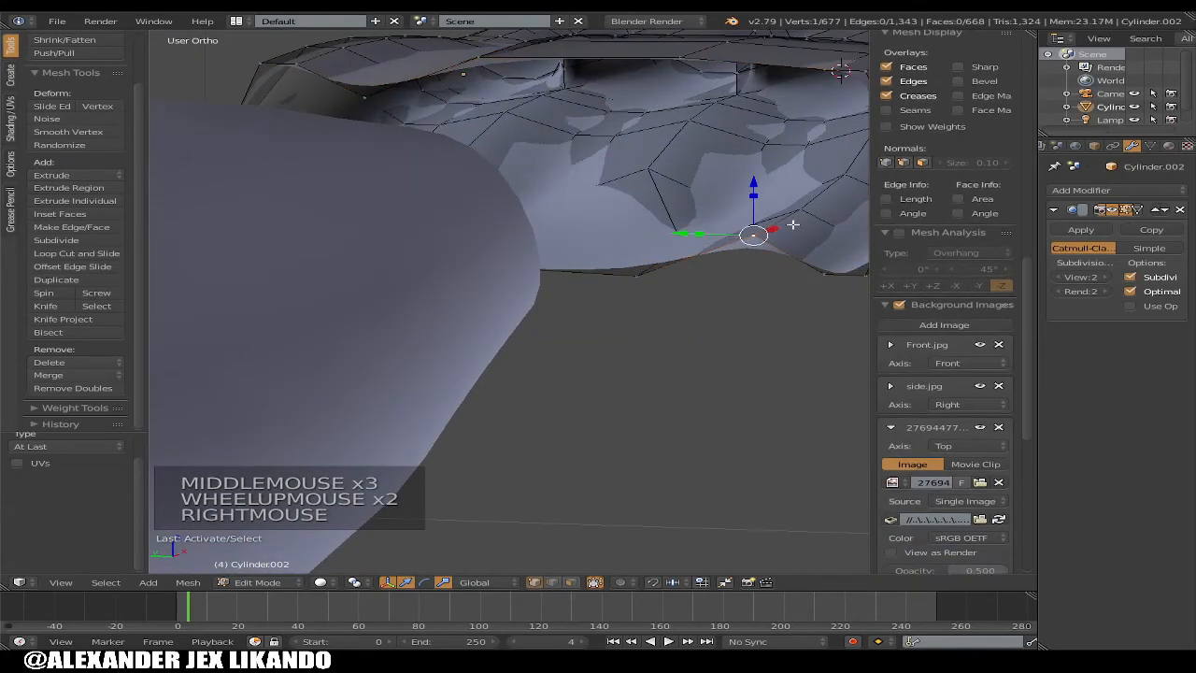
{"action": "right_click", "coordinate": [808, 211], "text": "shift"}
{"action": "right_click", "coordinate": [845, 176], "text": "shift"}
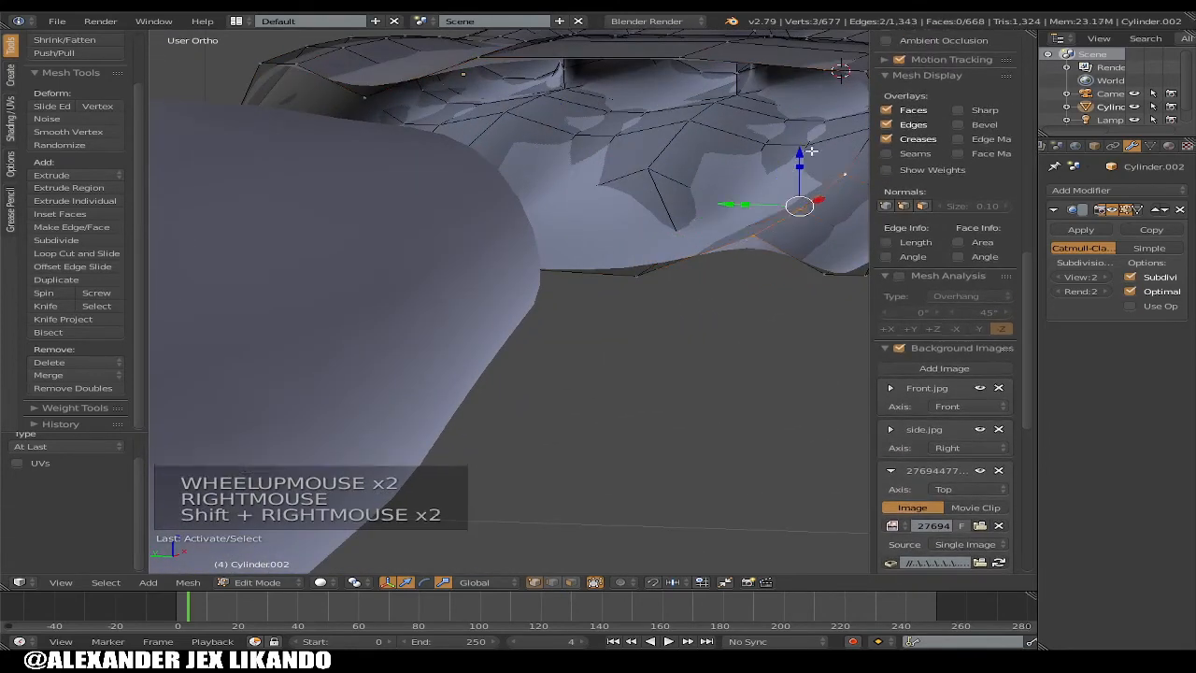
{"action": "left_click_drag", "start_coordinate": [808, 149], "coordinate": [824, 170]}
{"action": "middle_click_drag", "start_coordinate": [825, 170], "coordinate": [666, 222]}
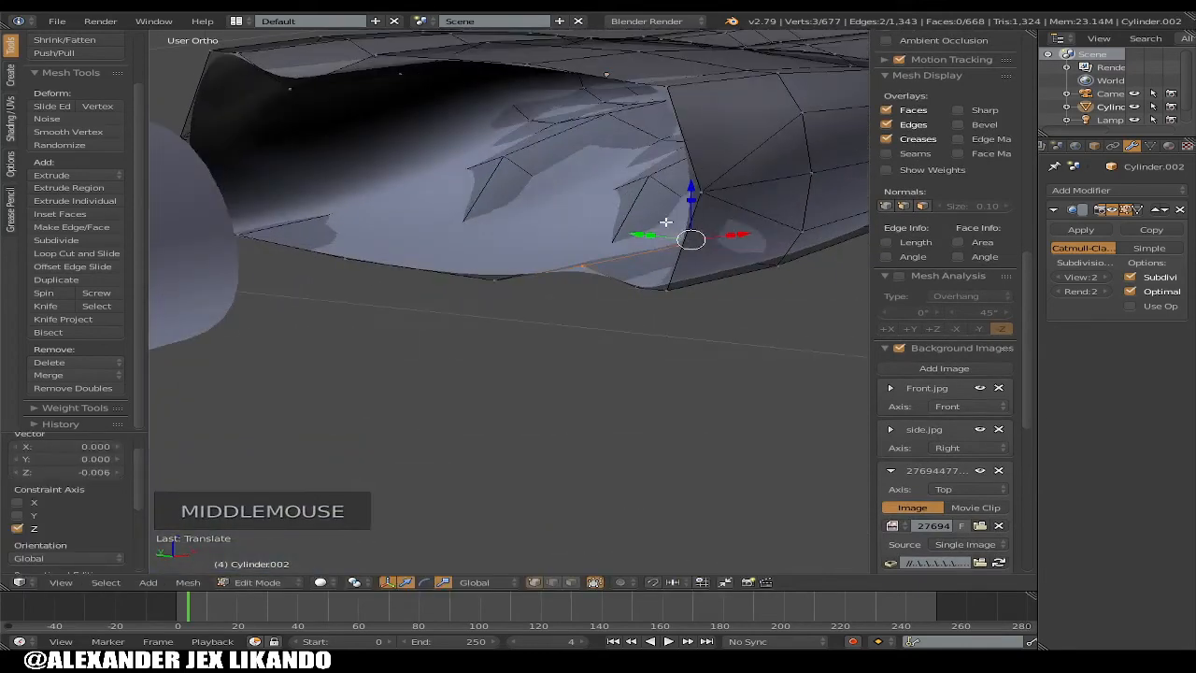
{"action": "left_click_drag", "start_coordinate": [689, 184], "coordinate": [689, 194]}
Examine the smoothed palm and its lowered crease in Object Mode, then return to Edit Mode
{"action": "middle_click_drag", "start_coordinate": [689, 194], "coordinate": [437, 248]}
{"action": "key", "text": "Tab"}
{"action": "scroll", "coordinate": [564, 215], "scroll_direction": "down", "scroll_amount": 3}
{"action": "scroll", "coordinate": [514, 280], "scroll_direction": "up", "scroll_amount": 2}
{"action": "key", "text": "Tab"}
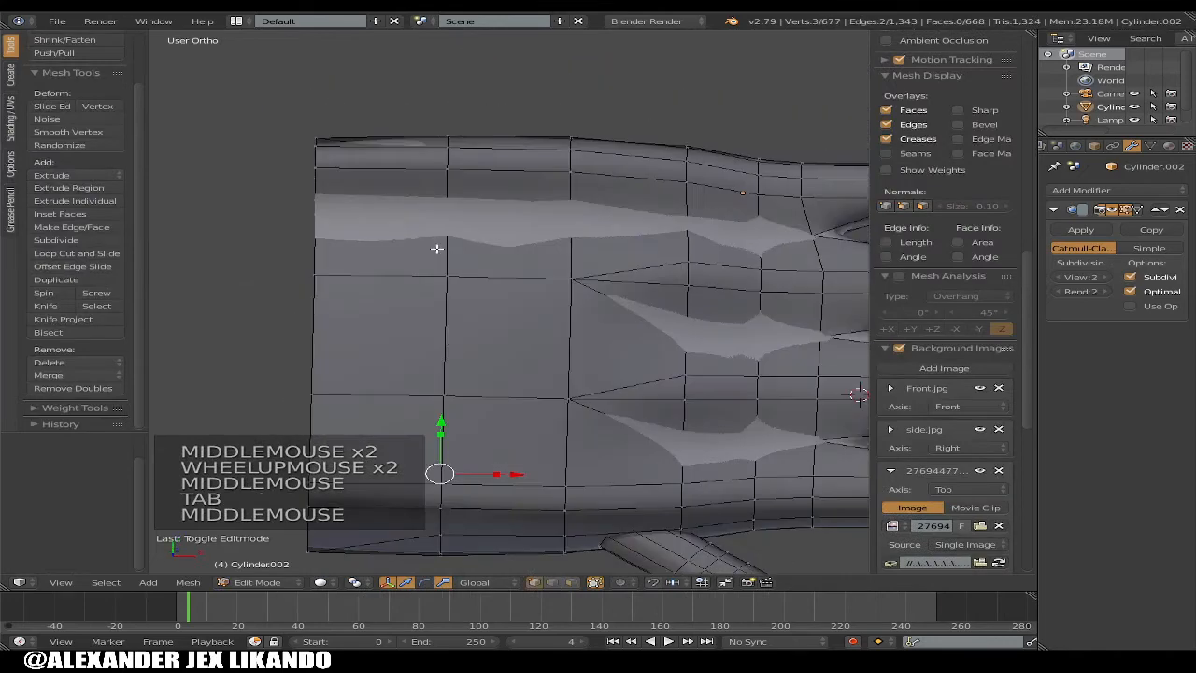
{"action": "key", "text": "Tab"}
{"action": "key", "text": "Tab"}
Raise three neighbouring vertices along the hand's upper surface near the little-finger side slightly along Z, and check the smoothed shape in Object Mode
{"action": "middle_click_drag", "start_coordinate": [523, 235], "coordinate": [569, 176]}
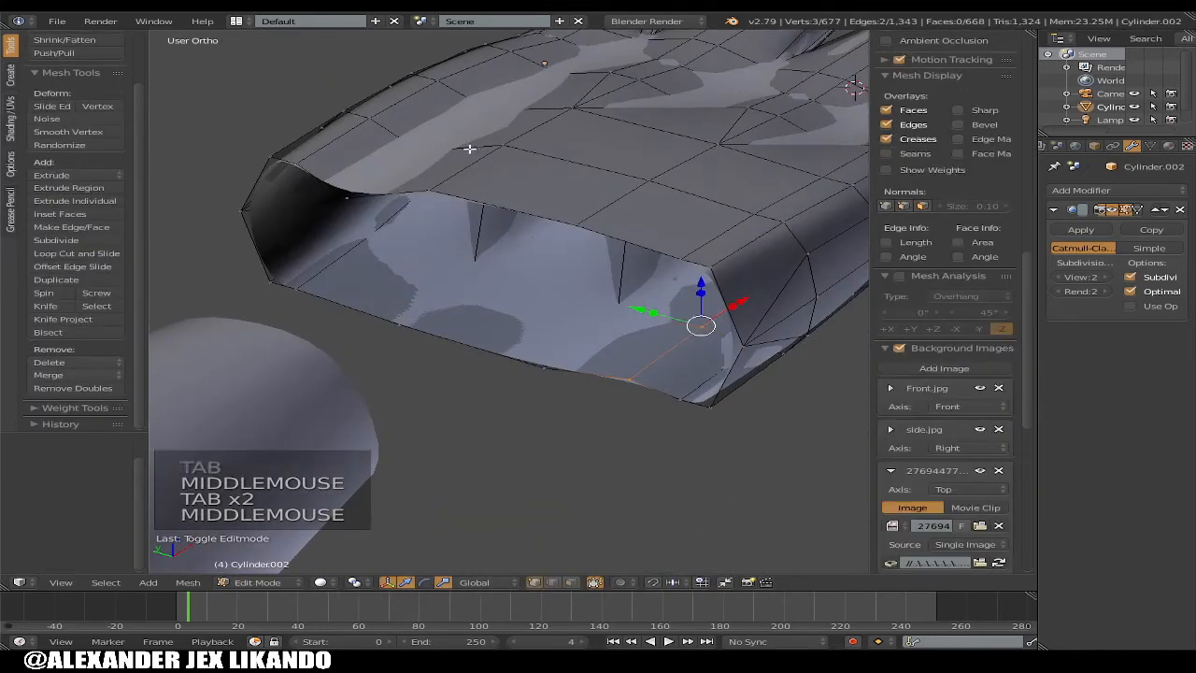
{"action": "middle_click_drag", "start_coordinate": [469, 148], "coordinate": [467, 220]}
{"action": "key", "text": "z"}
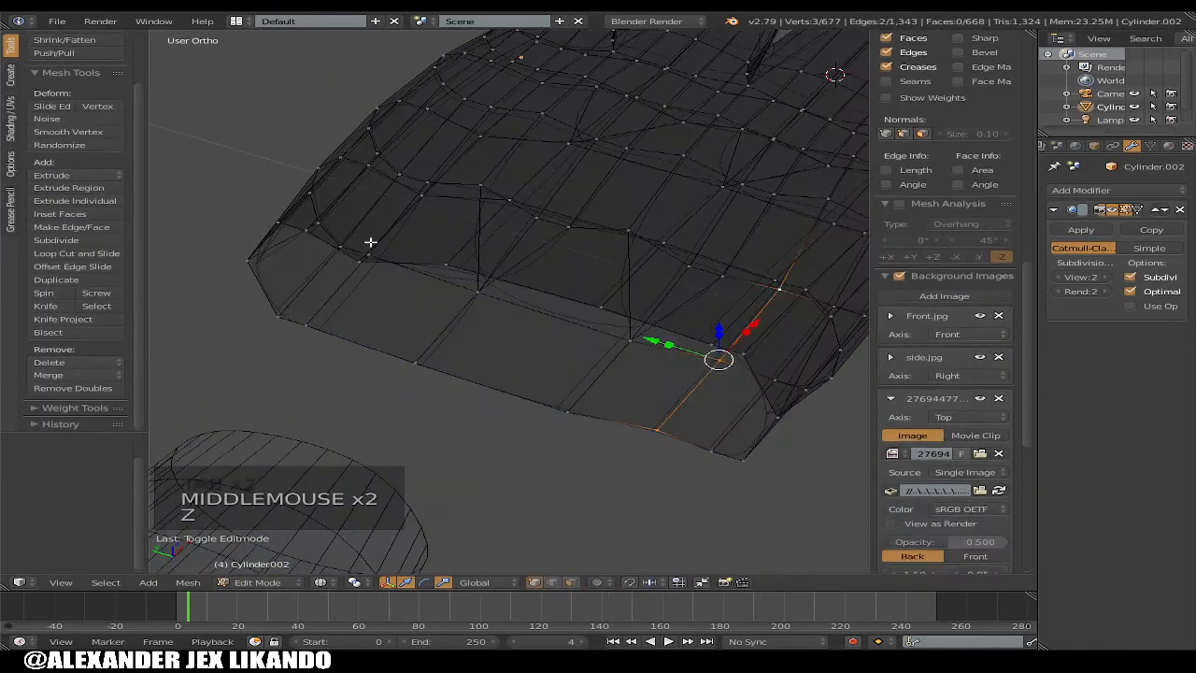
{"action": "middle_click_drag", "start_coordinate": [384, 249], "coordinate": [436, 203]}
{"action": "key", "text": "z"}
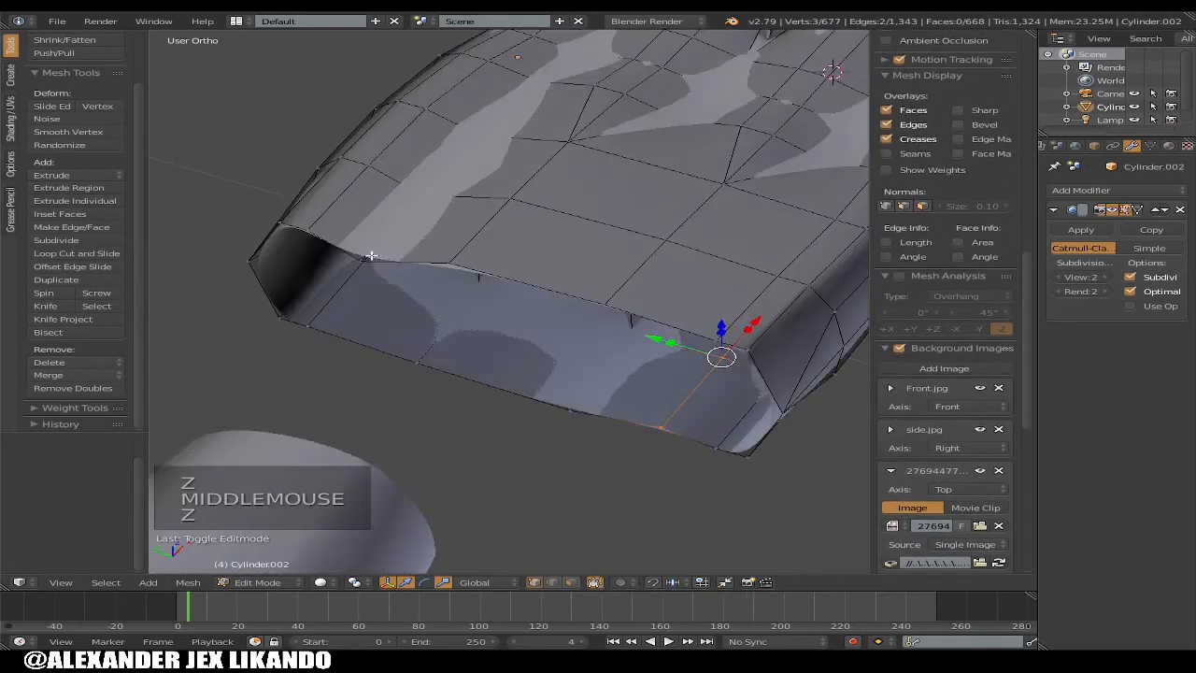
{"action": "right_click", "coordinate": [392, 271]}
{"action": "middle_click_drag", "start_coordinate": [398, 275], "coordinate": [402, 120]}
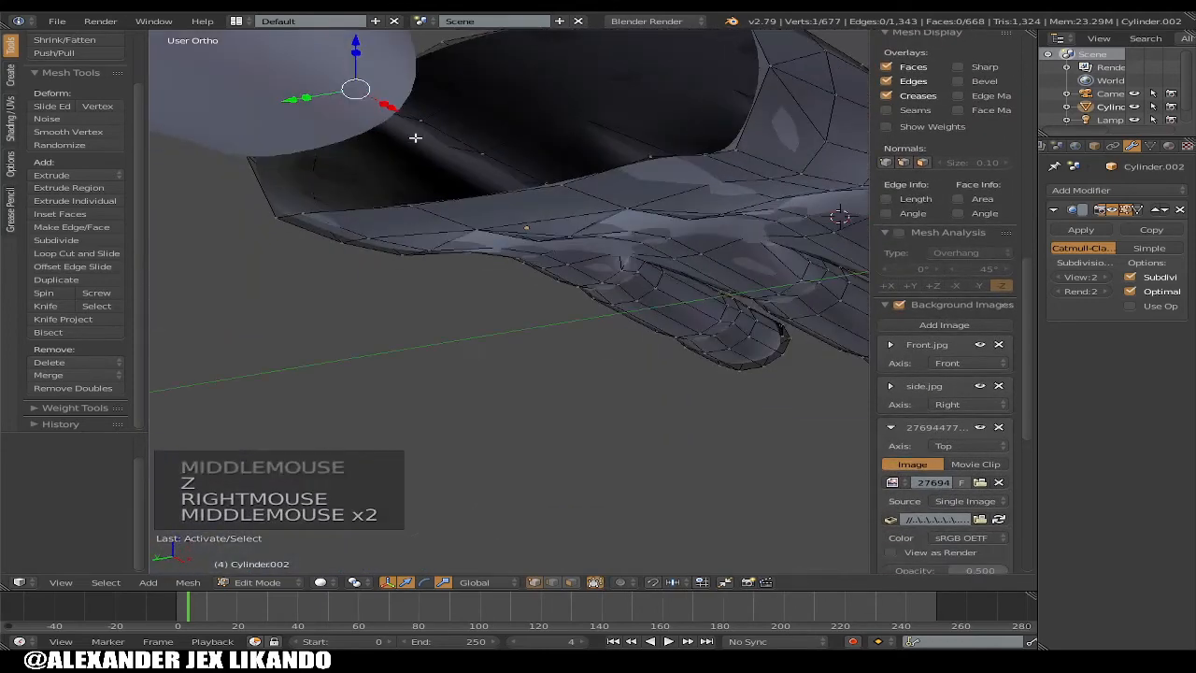
{"action": "right_click", "coordinate": [411, 117], "text": "shift"}
{"action": "right_click", "coordinate": [479, 157], "text": "shift"}
{"action": "middle_click_drag", "start_coordinate": [478, 159], "coordinate": [469, 281]}
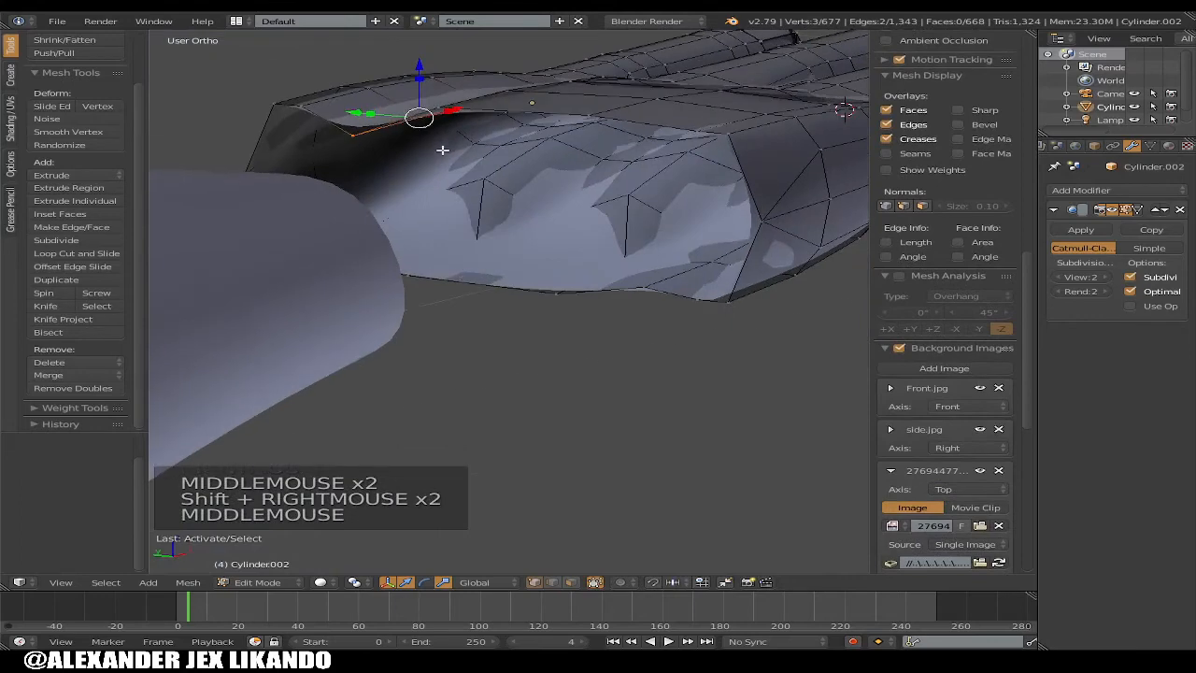
{"action": "left_click_drag", "start_coordinate": [422, 65], "coordinate": [426, 43]}
{"action": "key", "text": "Tab"}
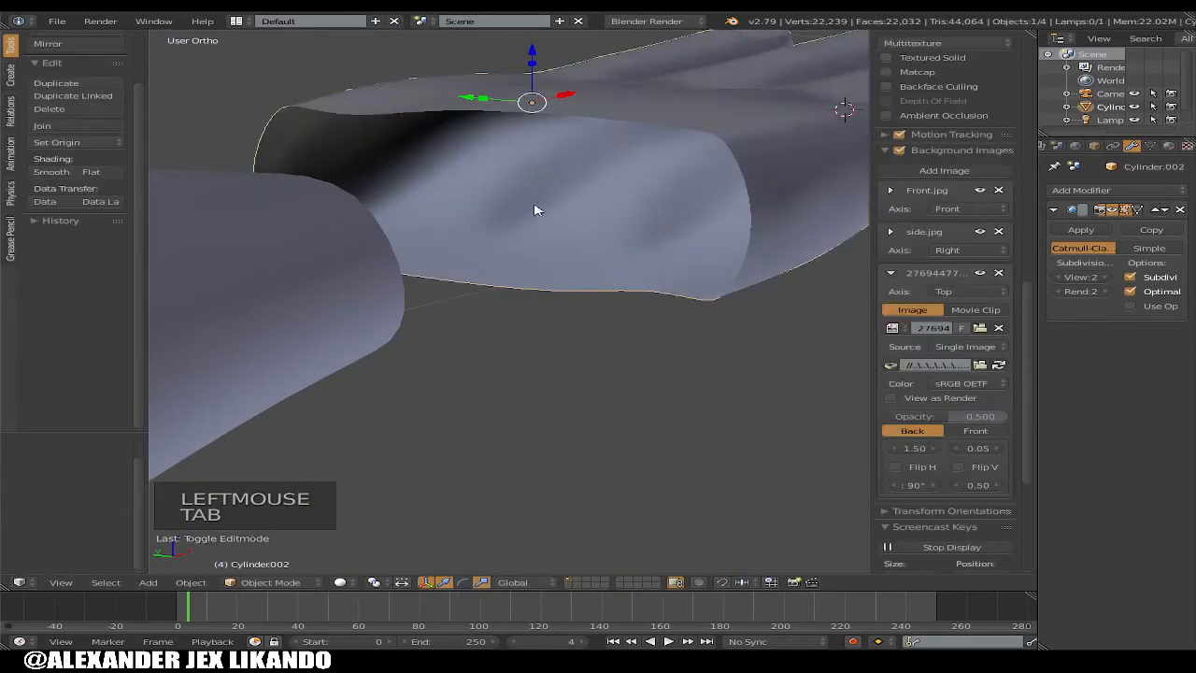
{"action": "middle_click_drag", "start_coordinate": [537, 206], "coordinate": [337, 273]}
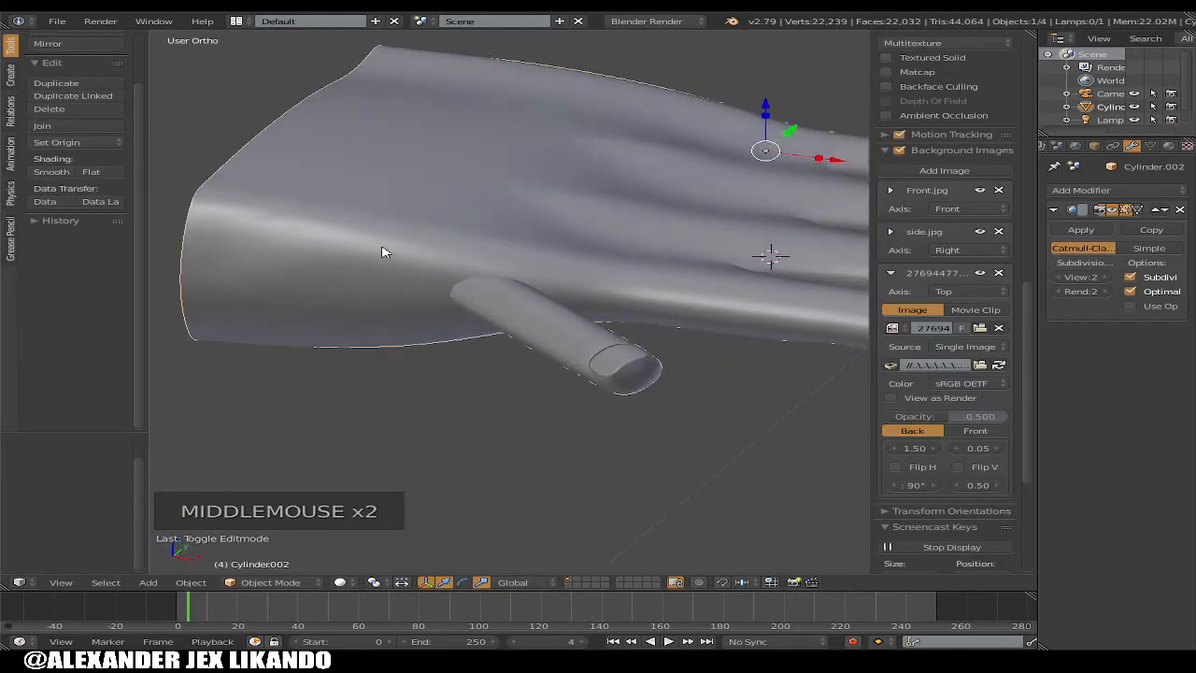
{"action": "scroll", "coordinate": [418, 267], "scroll_direction": "down", "scroll_amount": 2}
{"action": "middle_click_drag", "start_coordinate": [412, 262], "coordinate": [477, 214]}
Select the open edge loop at the wrist end in Edit Mode and extrude it about -0.03 along X toward the forearm
{"action": "key", "text": "Tab"}
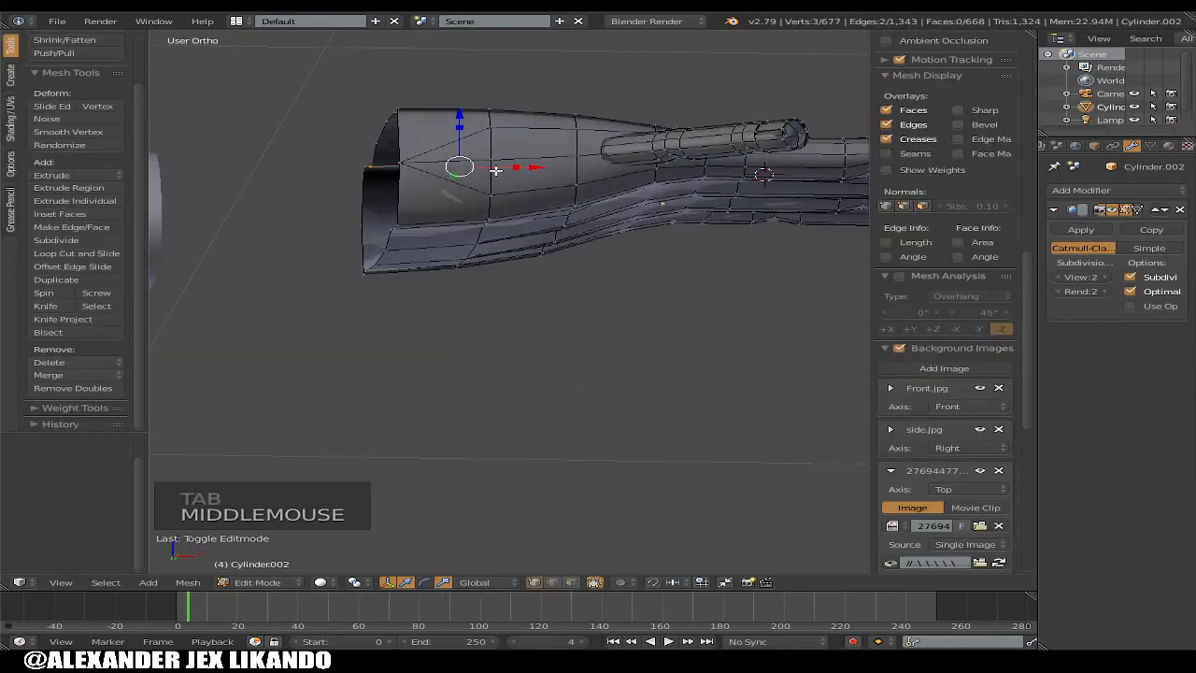
{"action": "scroll", "coordinate": [454, 193], "scroll_direction": "up", "scroll_amount": 1}
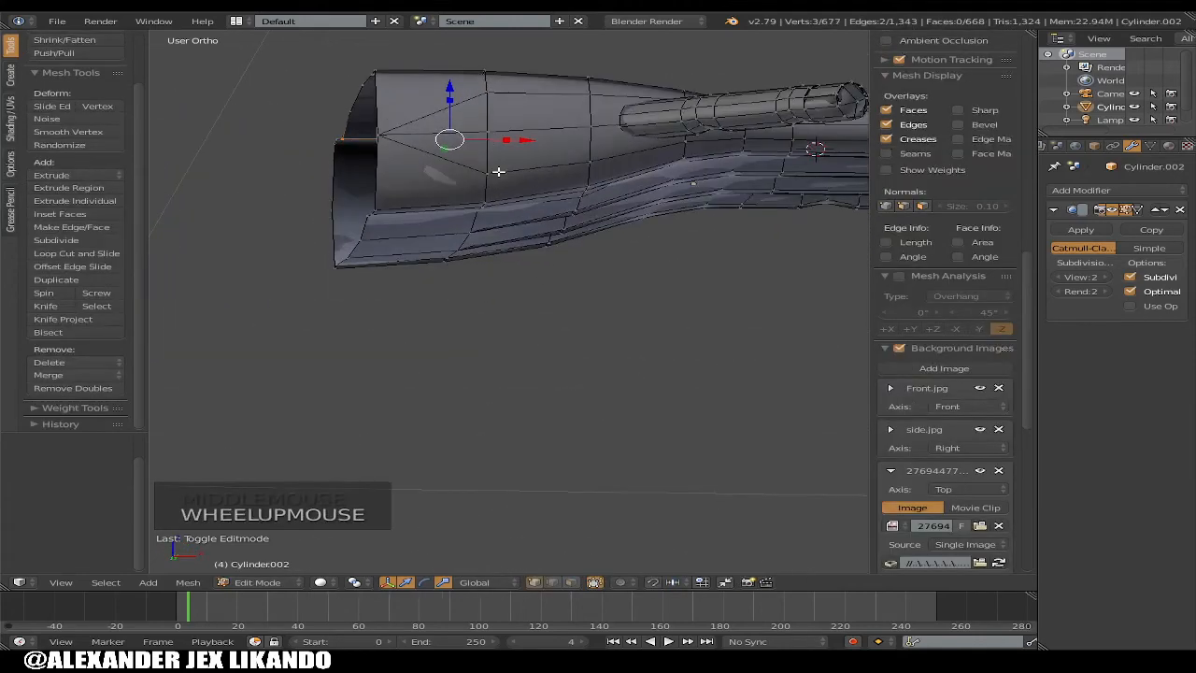
{"action": "right_click", "coordinate": [382, 164], "text": "alt"}
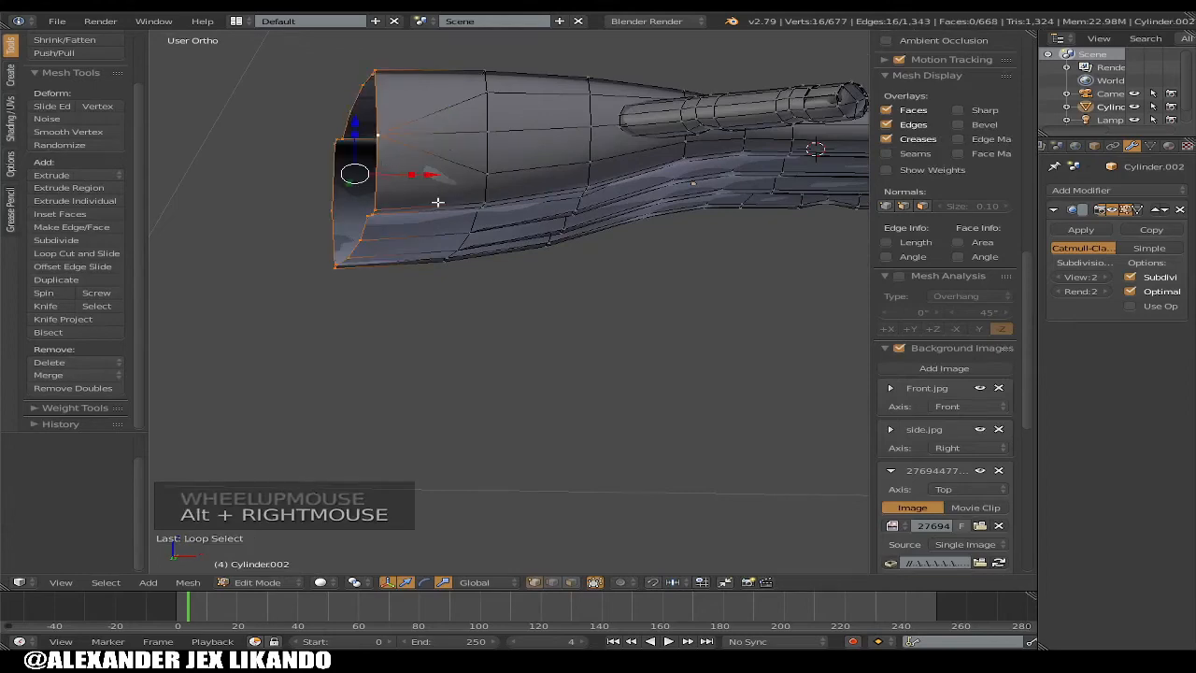
{"action": "key", "text": "KP_3"}
{"action": "key", "text": "KP_1"}
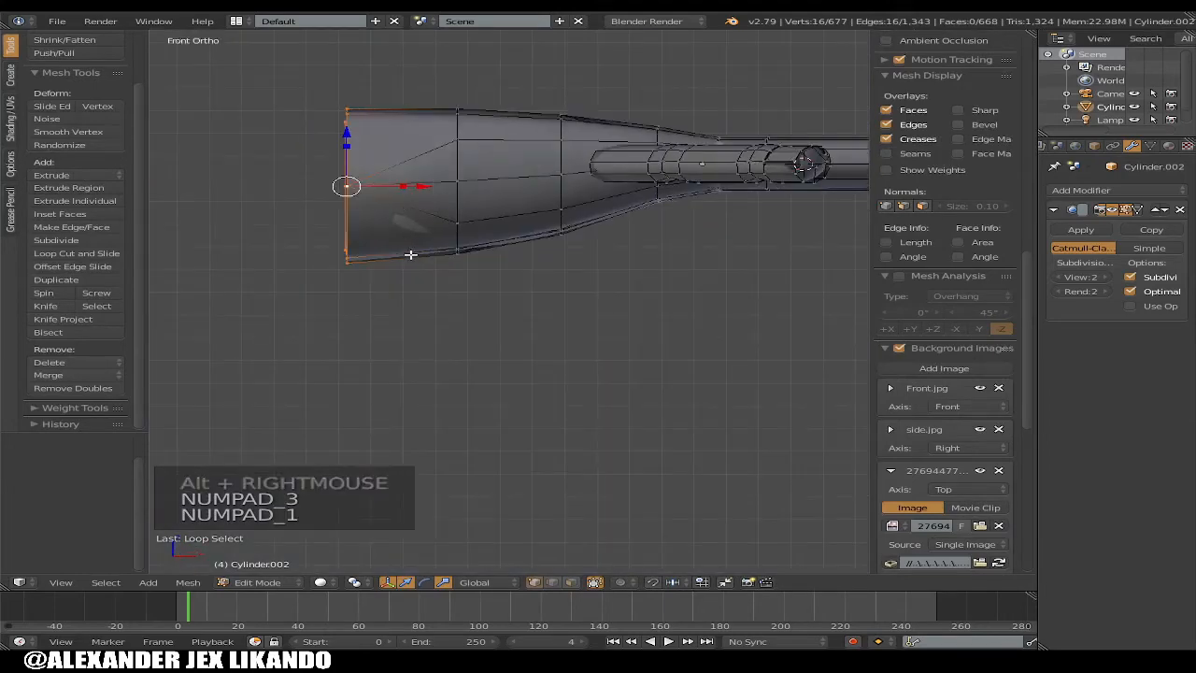
{"action": "scroll", "coordinate": [412, 246], "scroll_direction": "down", "scroll_amount": 2}
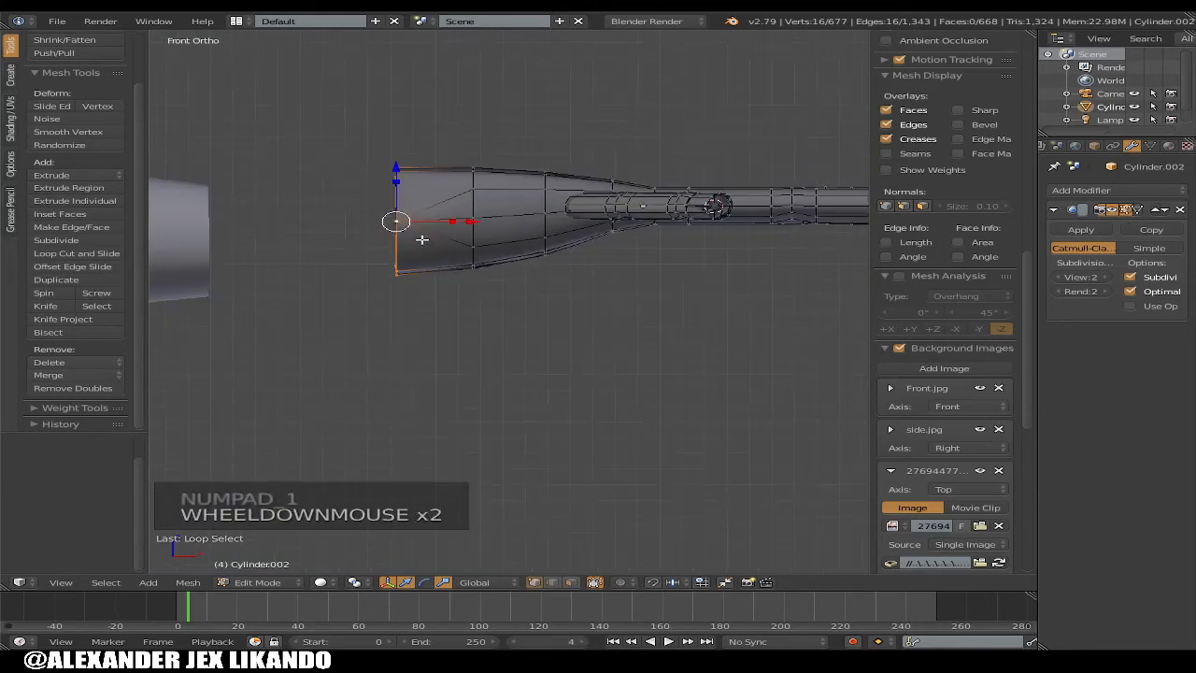
{"action": "key", "text": "e"}
{"action": "key", "text": "e"}
{"action": "key", "text": "e"}
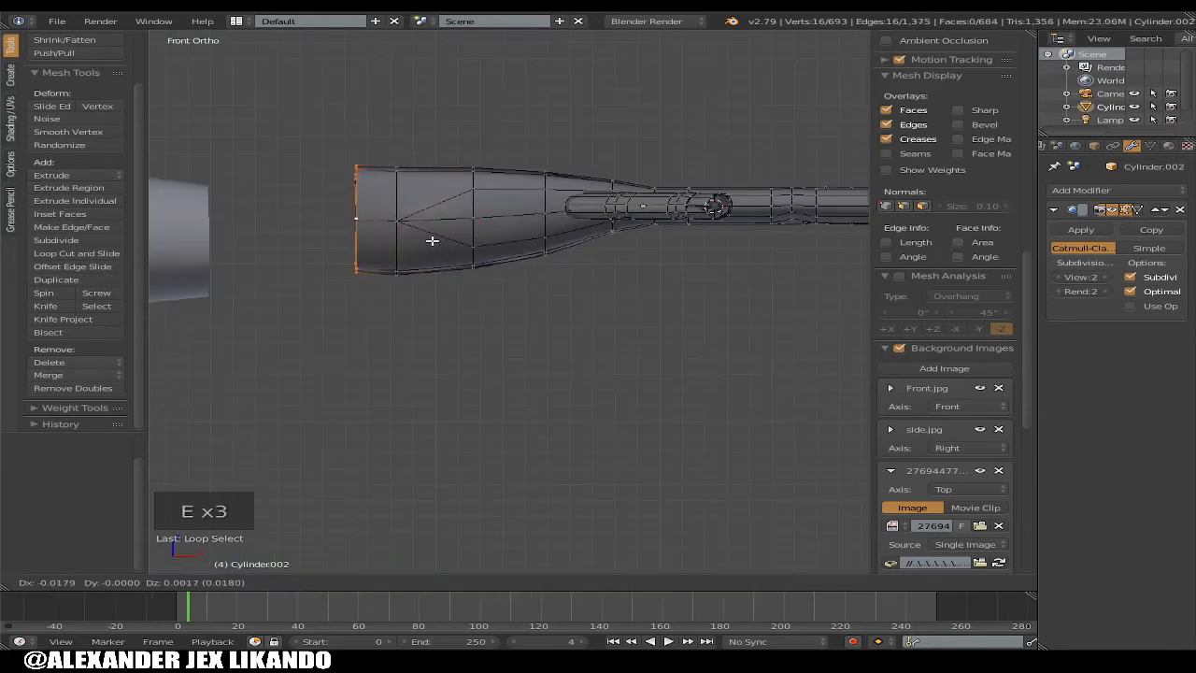
{"action": "key", "text": "x"}
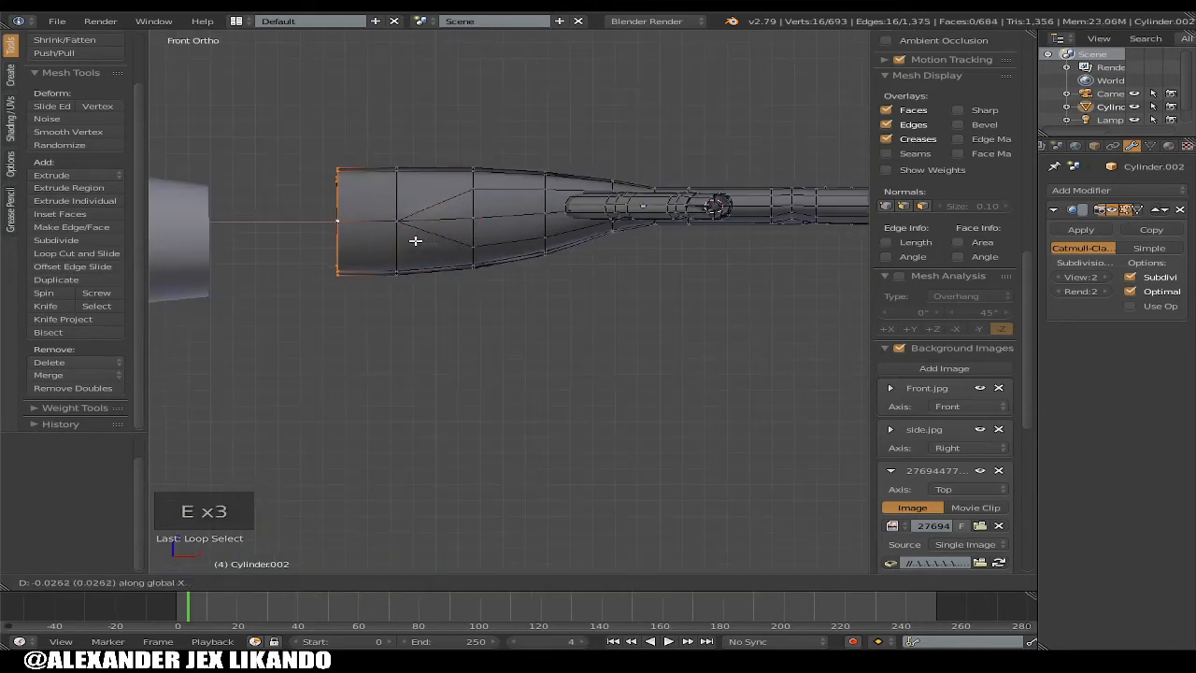
{"action": "left_click", "coordinate": [415, 240]}
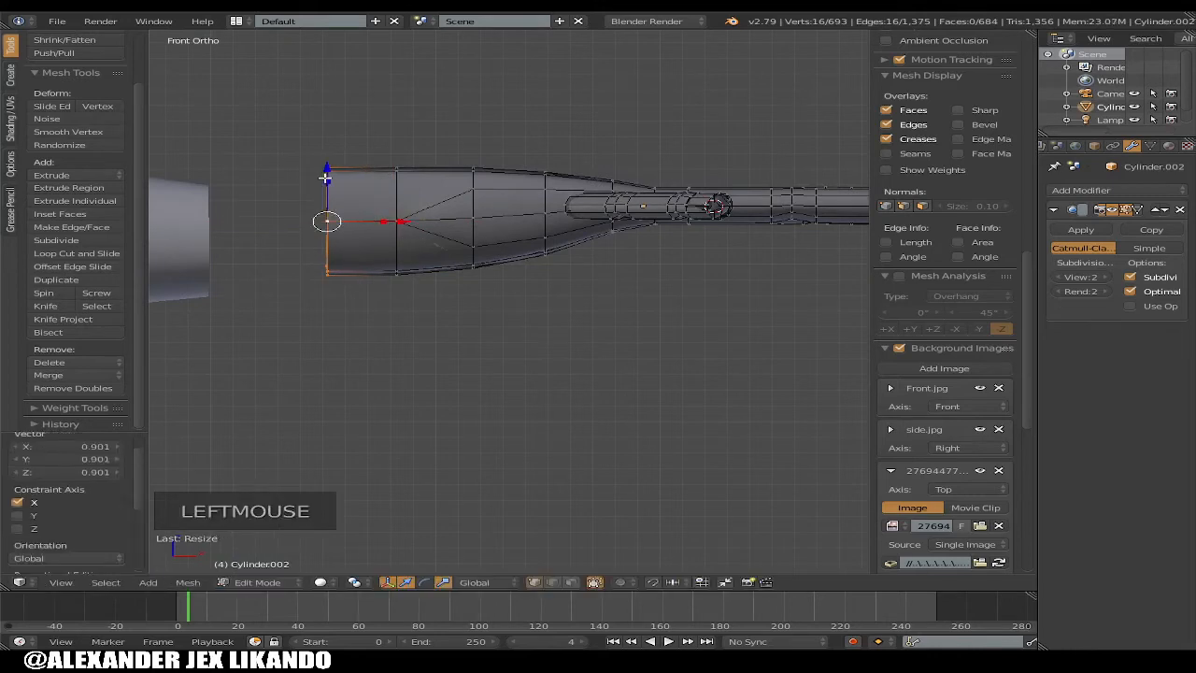
Scale the extruded end loop to 0.838 along Z, -0.158 along X and 0.836 along Y
{"action": "left_click_drag", "start_coordinate": [329, 183], "coordinate": [329, 184]}
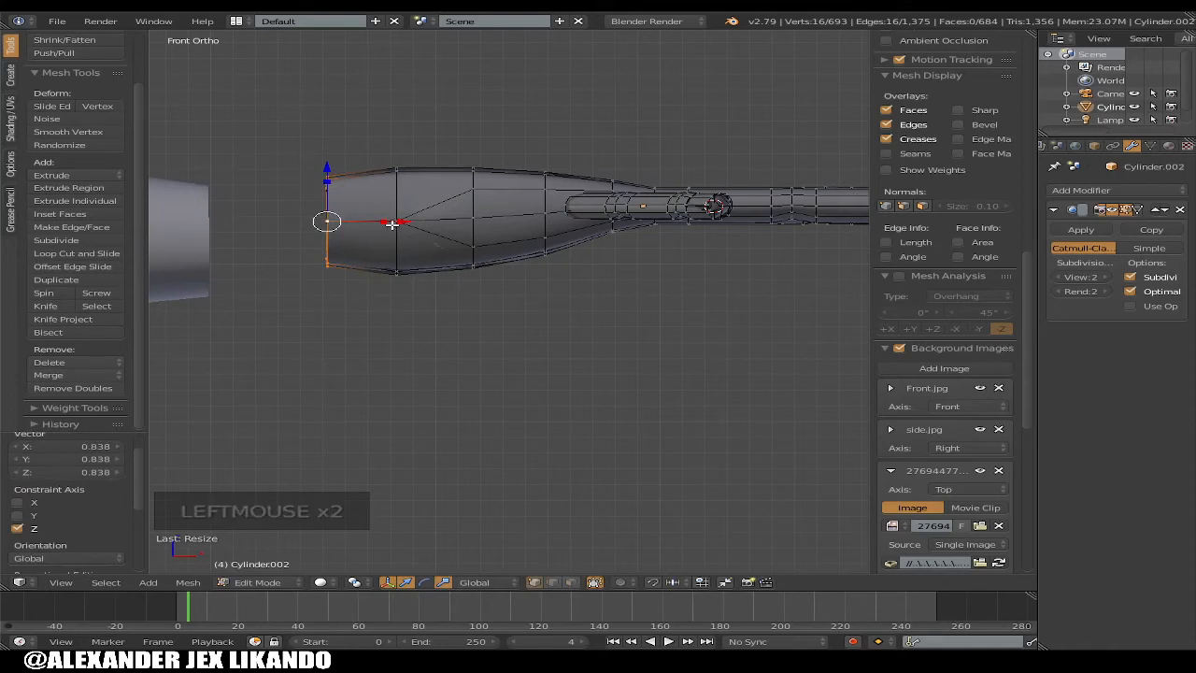
{"action": "left_click_drag", "start_coordinate": [391, 225], "coordinate": [324, 219]}
{"action": "key", "text": "KP_7"}
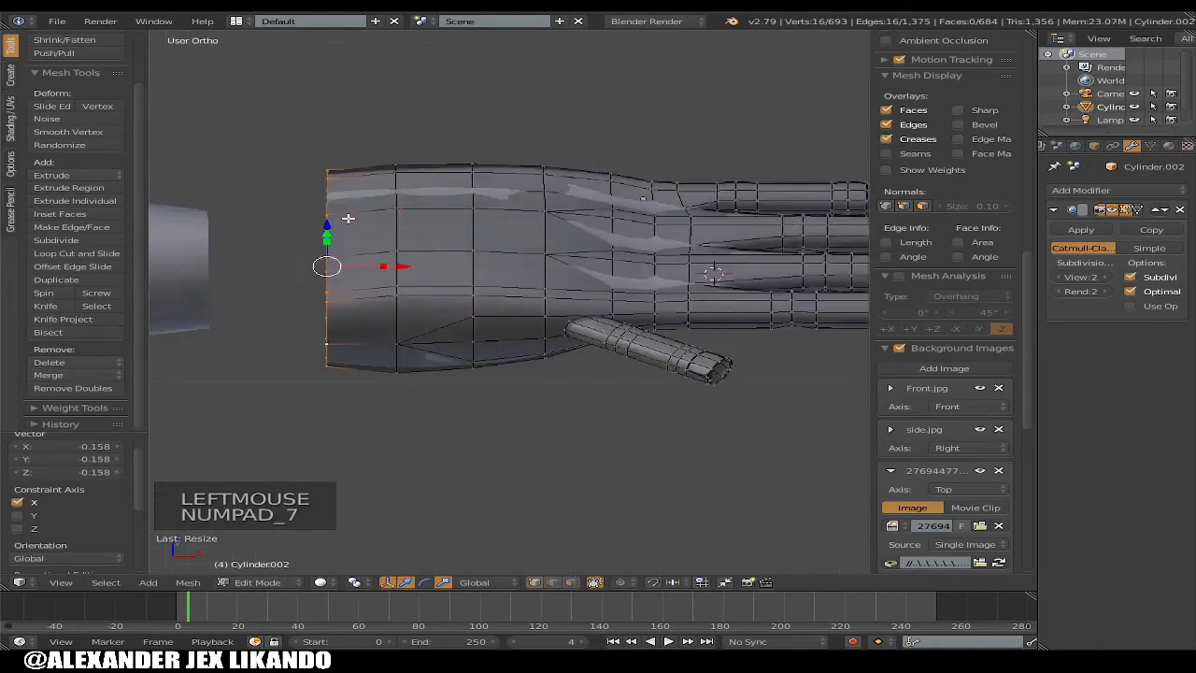
{"action": "left_click_drag", "start_coordinate": [324, 304], "coordinate": [328, 313]}
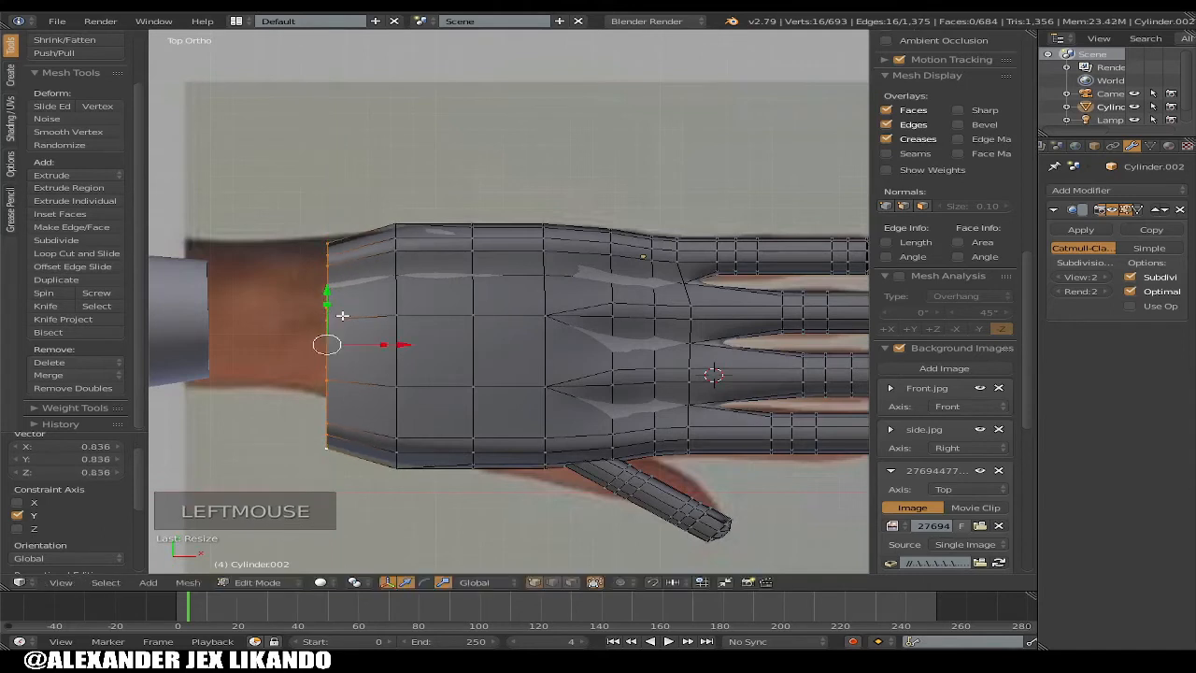
Scale the edge loop next to the open end to 0.889 along Y, and the open end loop to 0.869 along Y
{"action": "key", "text": "z"}
{"action": "right_click", "coordinate": [393, 408], "text": "alt"}
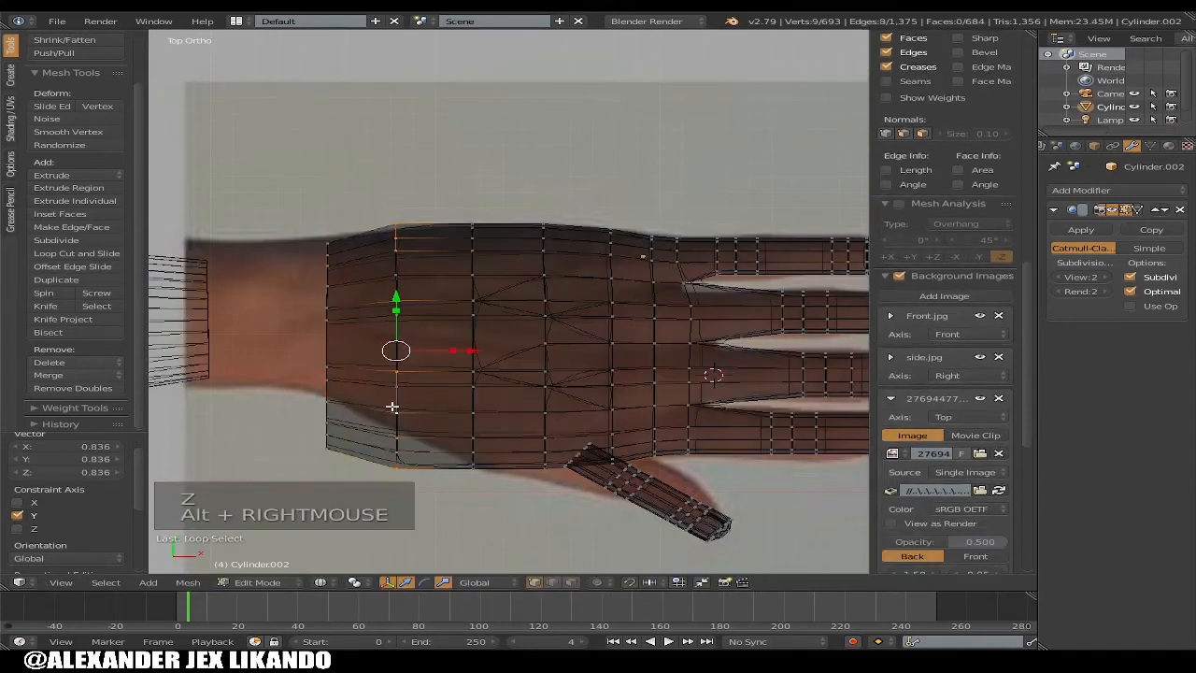
{"action": "right_click", "coordinate": [398, 400], "text": "alt"}
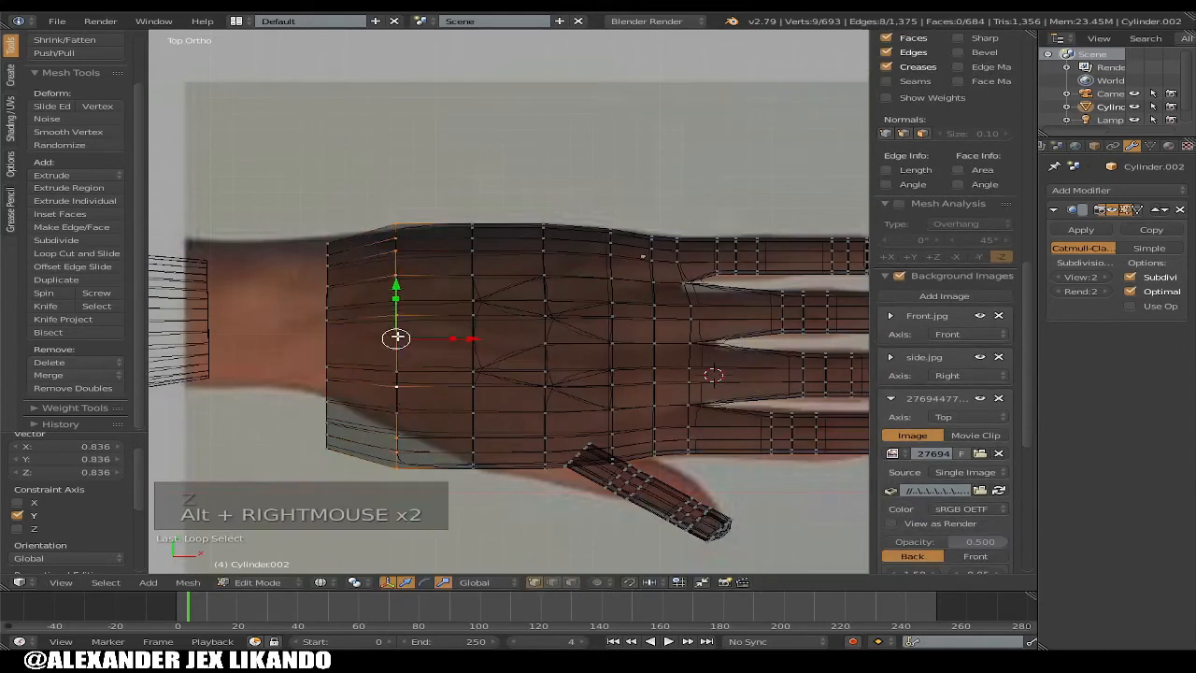
{"action": "key", "text": "z"}
{"action": "left_click_drag", "start_coordinate": [396, 299], "coordinate": [405, 306]}
{"action": "right_click", "coordinate": [329, 300], "text": "alt"}
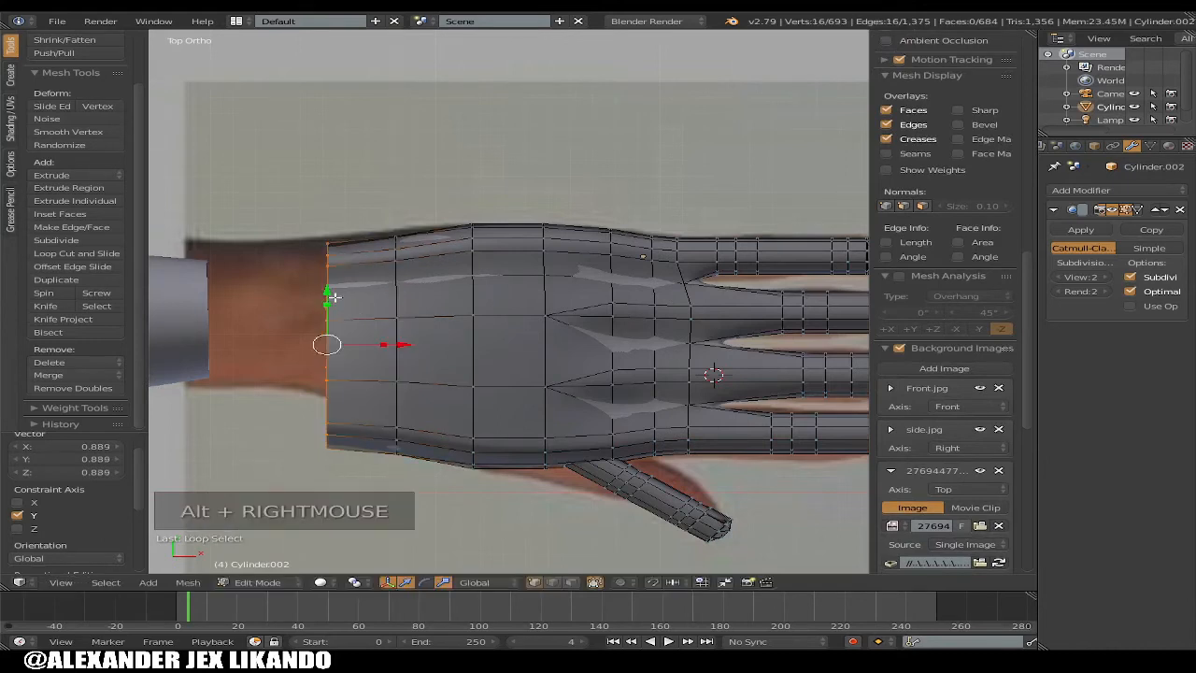
{"action": "left_click_drag", "start_coordinate": [328, 304], "coordinate": [333, 312]}
Narrow the next two edge loops toward the fingers slightly along Y, scaling the one nearer the fingers to 0.966
{"action": "right_click", "coordinate": [474, 368], "text": "alt"}
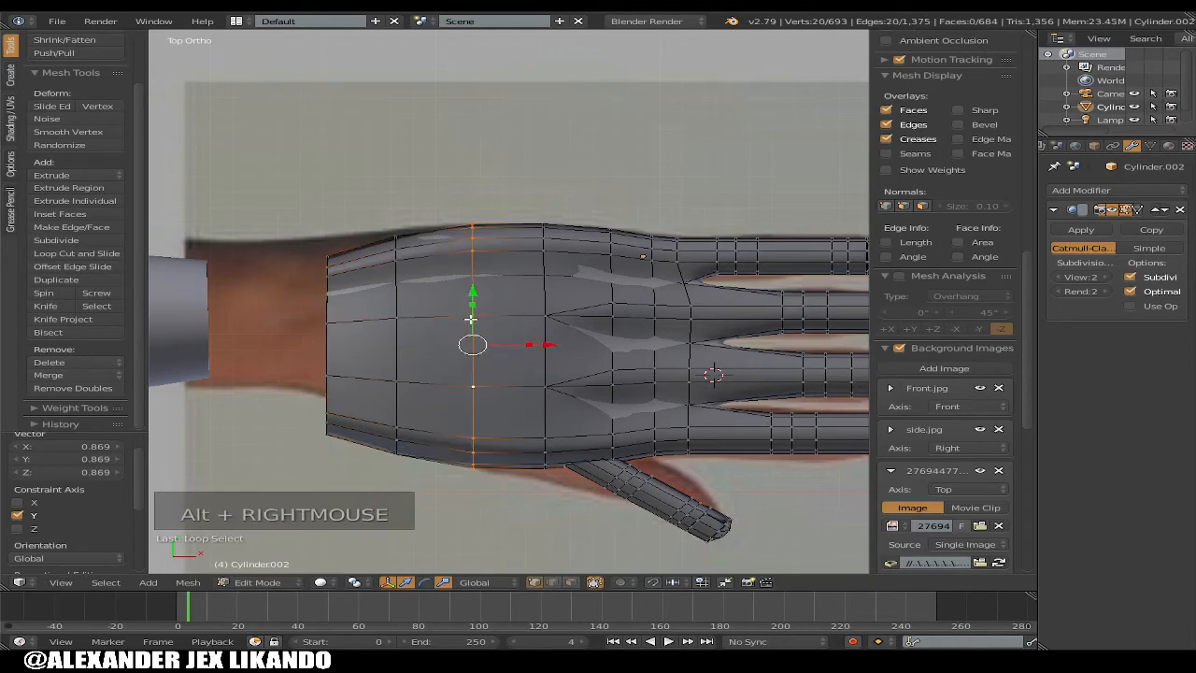
{"action": "left_click_drag", "start_coordinate": [473, 302], "coordinate": [545, 304]}
{"action": "right_click", "coordinate": [522, 320], "text": "alt"}
{"action": "right_click", "coordinate": [541, 300], "text": "alt"}
Narrow the open end loop further and shift it 0.002 along Y, and check the wrist opening in Object Mode
{"action": "right_click", "coordinate": [328, 314], "text": "alt"}
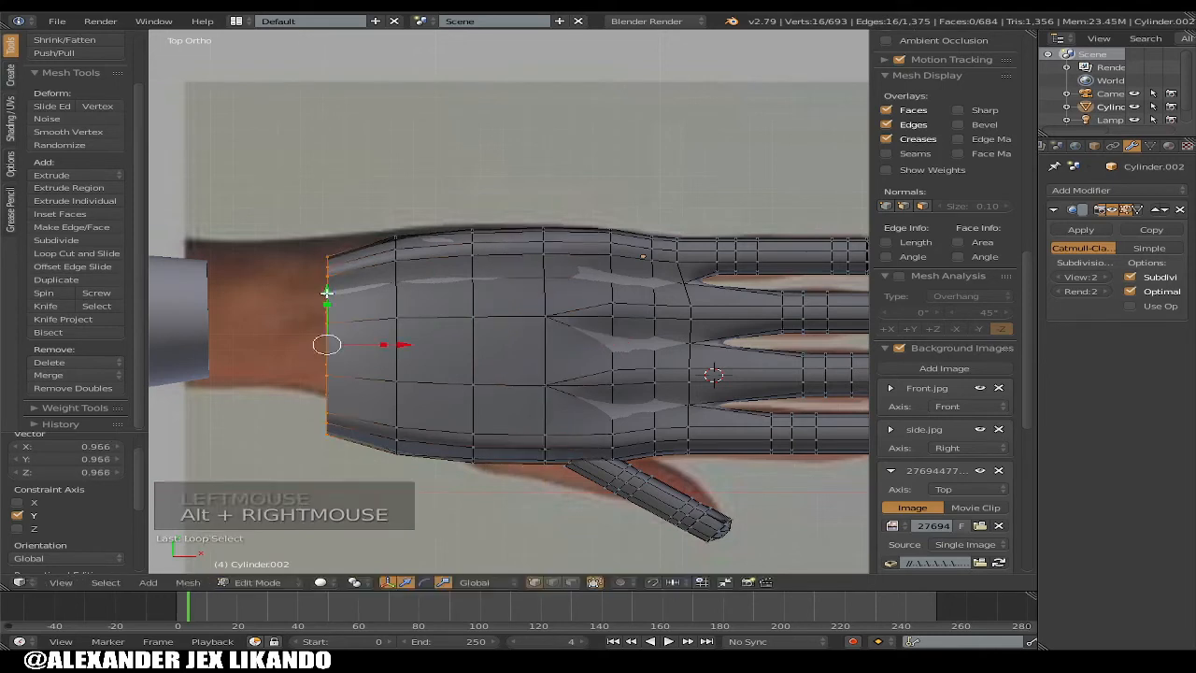
{"action": "left_click_drag", "start_coordinate": [328, 314], "coordinate": [329, 289]}
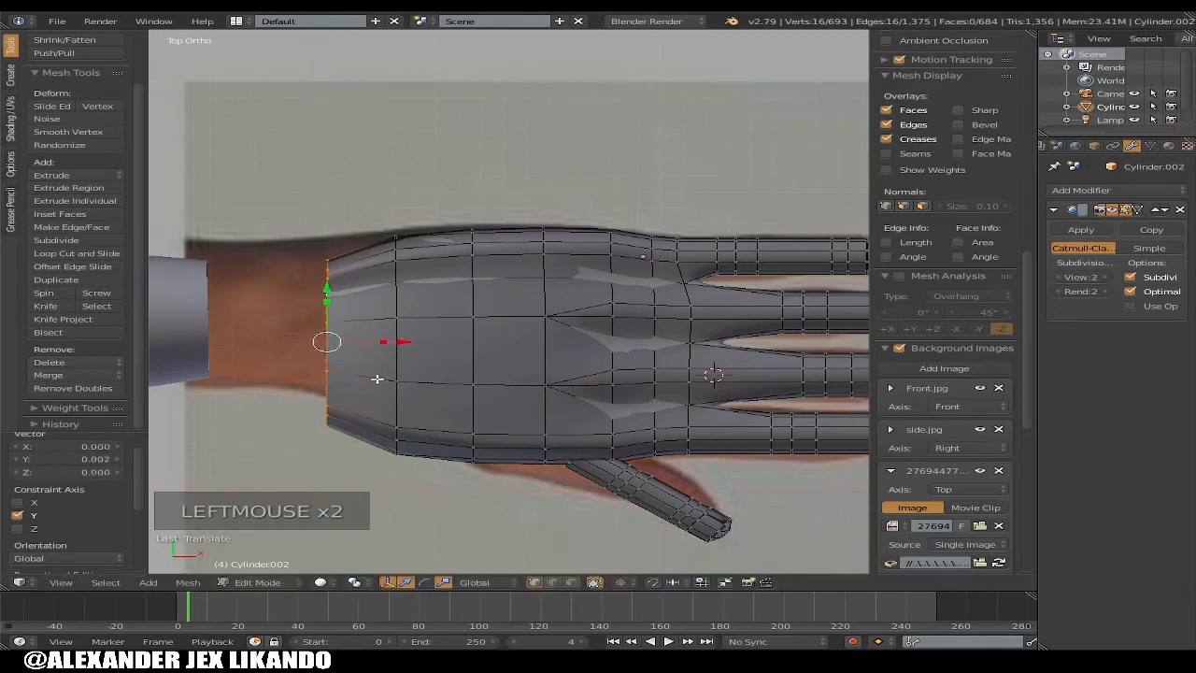
{"action": "middle_click_drag", "start_coordinate": [400, 356], "coordinate": [396, 299]}
{"action": "scroll", "coordinate": [420, 224], "scroll_direction": "down", "scroll_amount": 3}
{"action": "scroll", "coordinate": [454, 286], "scroll_direction": "up", "scroll_amount": 4}
{"action": "scroll", "coordinate": [383, 327], "scroll_direction": "up", "scroll_amount": 2}
{"action": "right_click", "coordinate": [247, 302]}
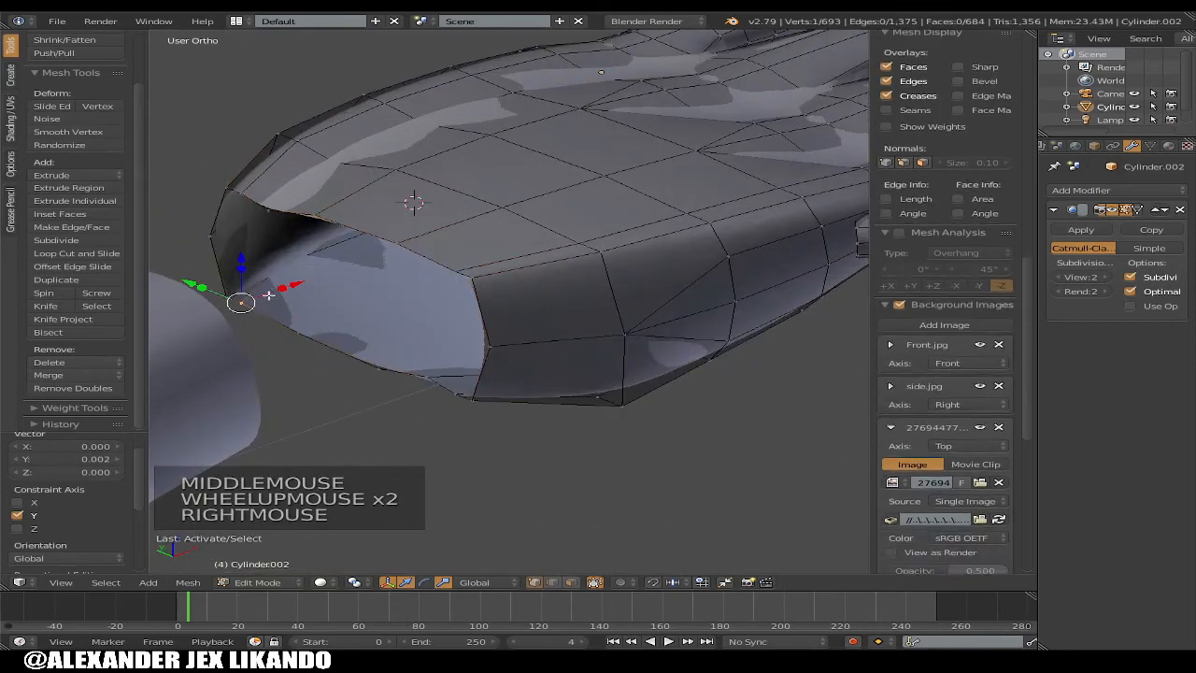
{"action": "key", "text": "Tab"}
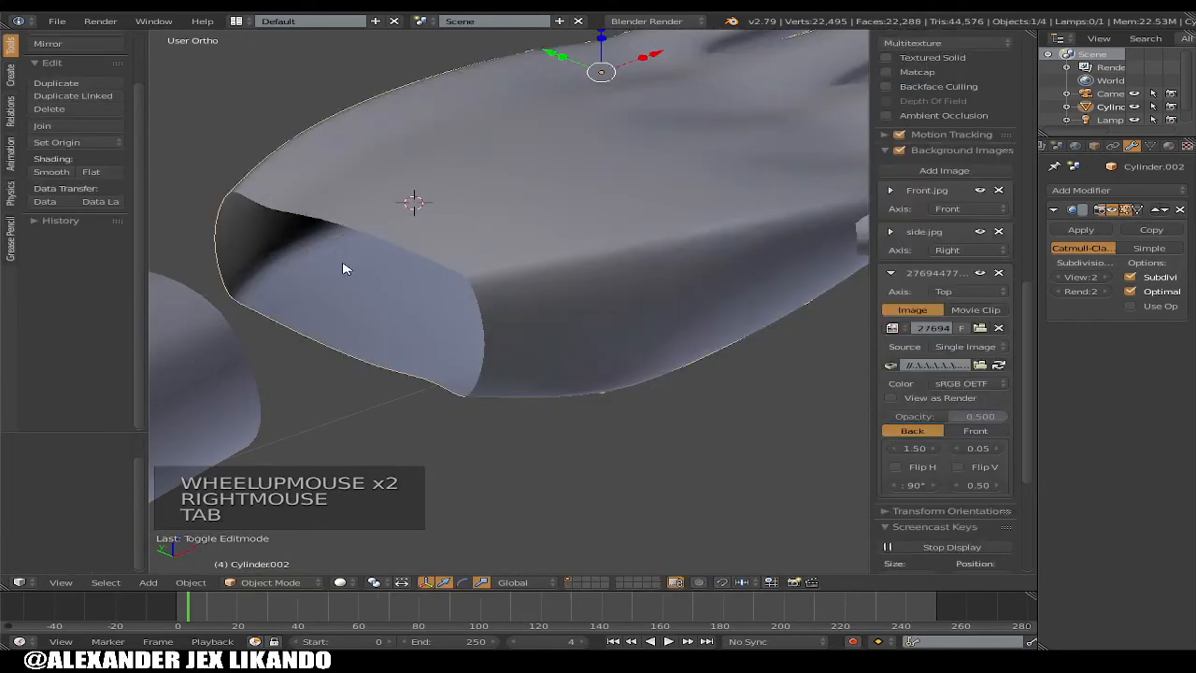
{"action": "middle_click_drag", "start_coordinate": [346, 268], "coordinate": [421, 350]}
Raise three neighbouring vertices running from the wrist opening along the upper surface's little-finger side by 0.003 along Z in Edit Mode
{"action": "key", "text": "Tab"}
{"action": "right_click", "coordinate": [310, 261]}
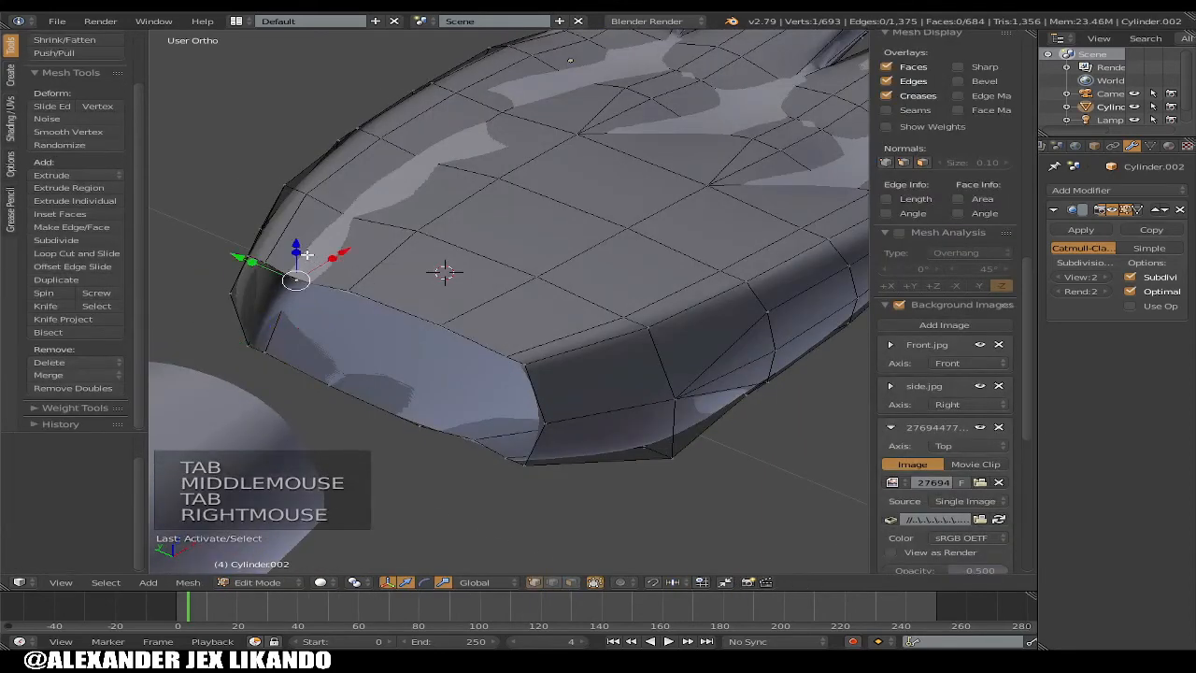
{"action": "left_click", "coordinate": [296, 235]}
{"action": "right_click", "coordinate": [359, 214], "text": "shift"}
{"action": "right_click", "coordinate": [425, 153], "text": "shift"}
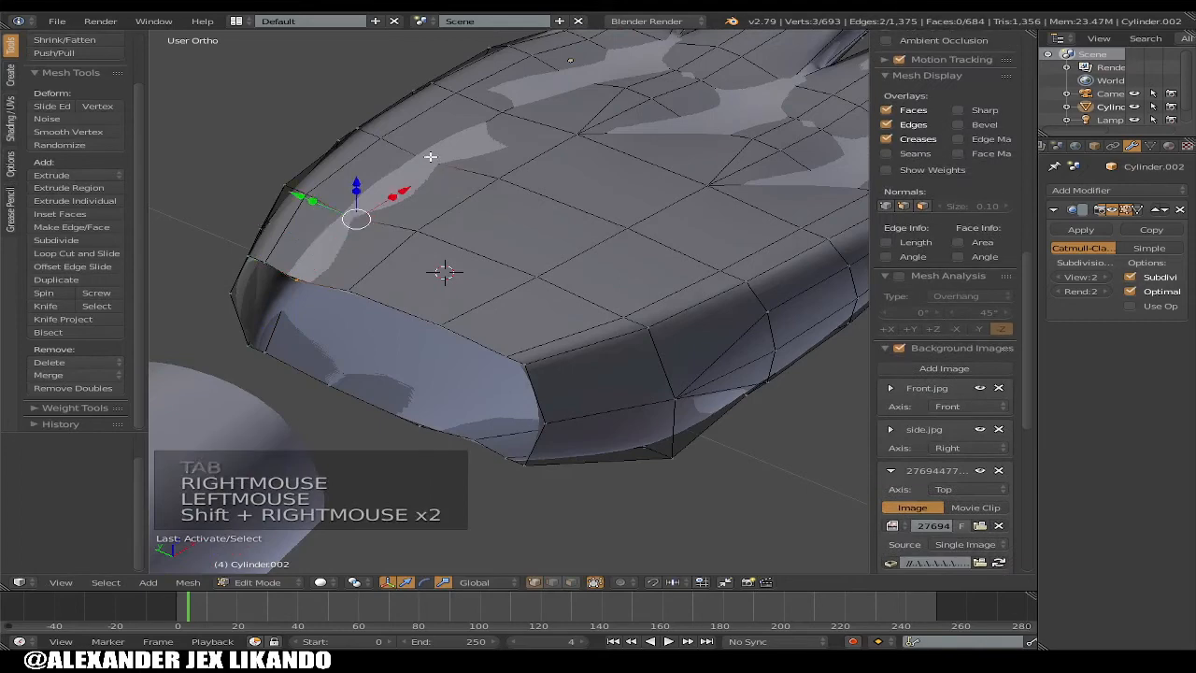
{"action": "left_click_drag", "start_coordinate": [359, 178], "coordinate": [362, 176]}
Lower three neighbouring vertices running from the wrist opening along the underside near the thumb by -0.005 along Z, and check the opening
{"action": "middle_click_drag", "start_coordinate": [440, 270], "coordinate": [550, 117]}
{"action": "right_click", "coordinate": [596, 94], "text": "shift"}
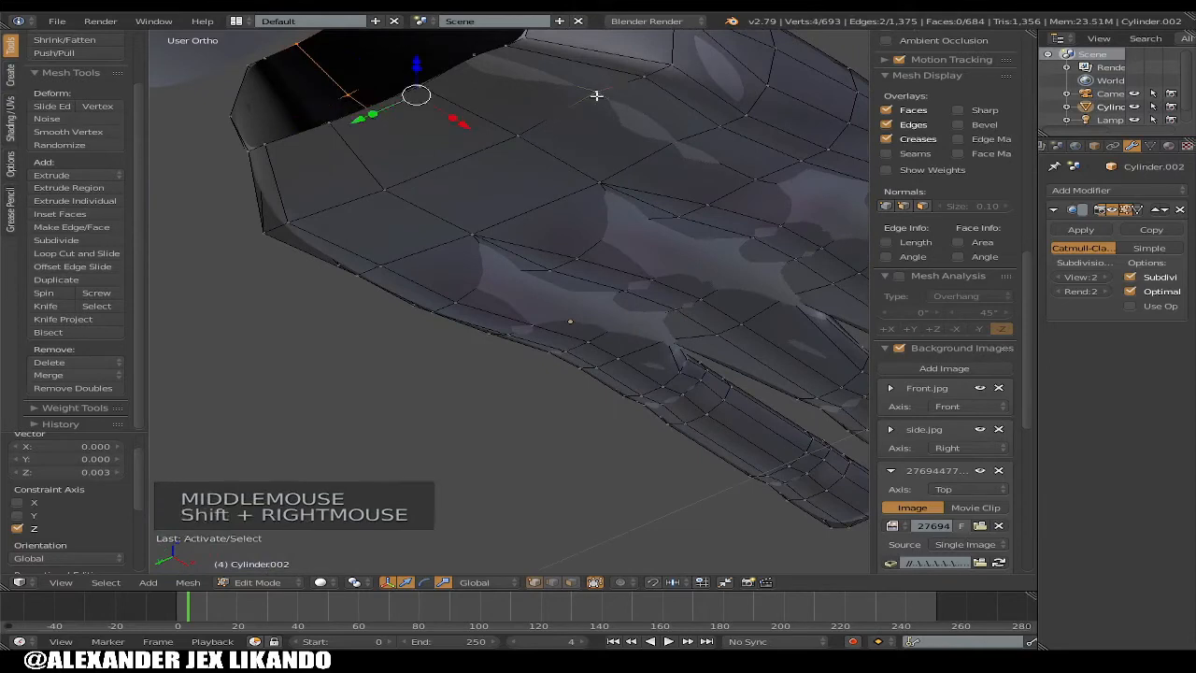
{"action": "right_click", "coordinate": [596, 95]}
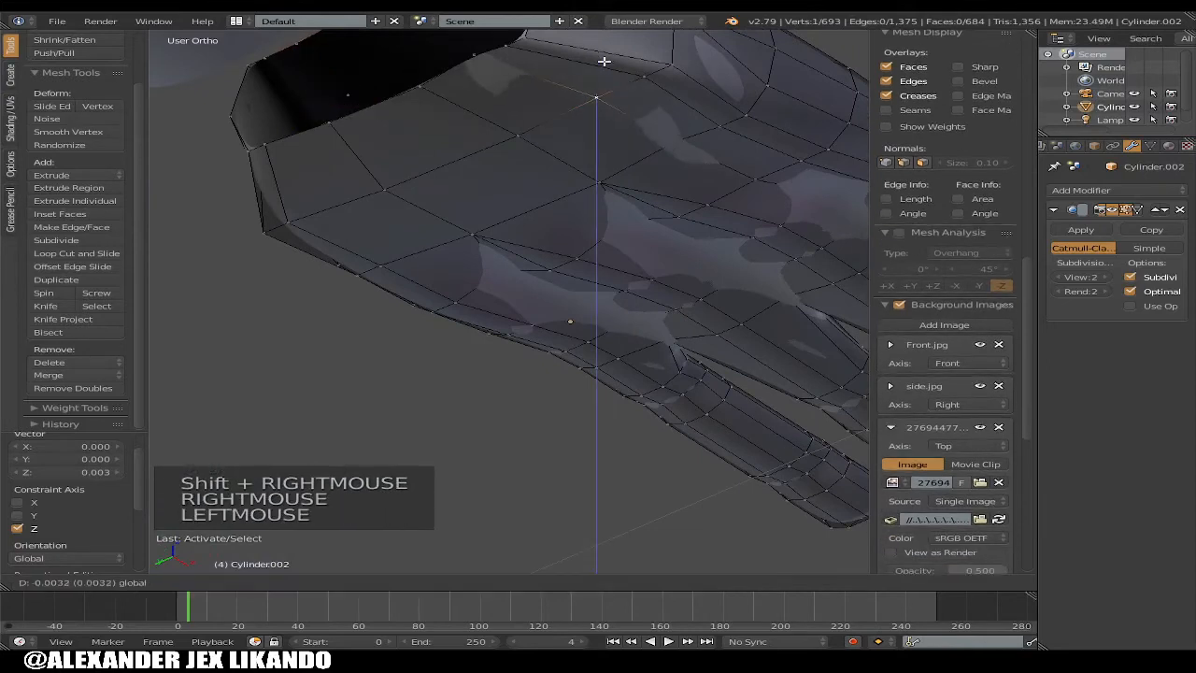
{"action": "left_click_drag", "start_coordinate": [604, 62], "coordinate": [604, 56]}
{"action": "right_click", "coordinate": [666, 147], "text": "shift"}
{"action": "right_click", "coordinate": [487, 62], "text": "shift"}
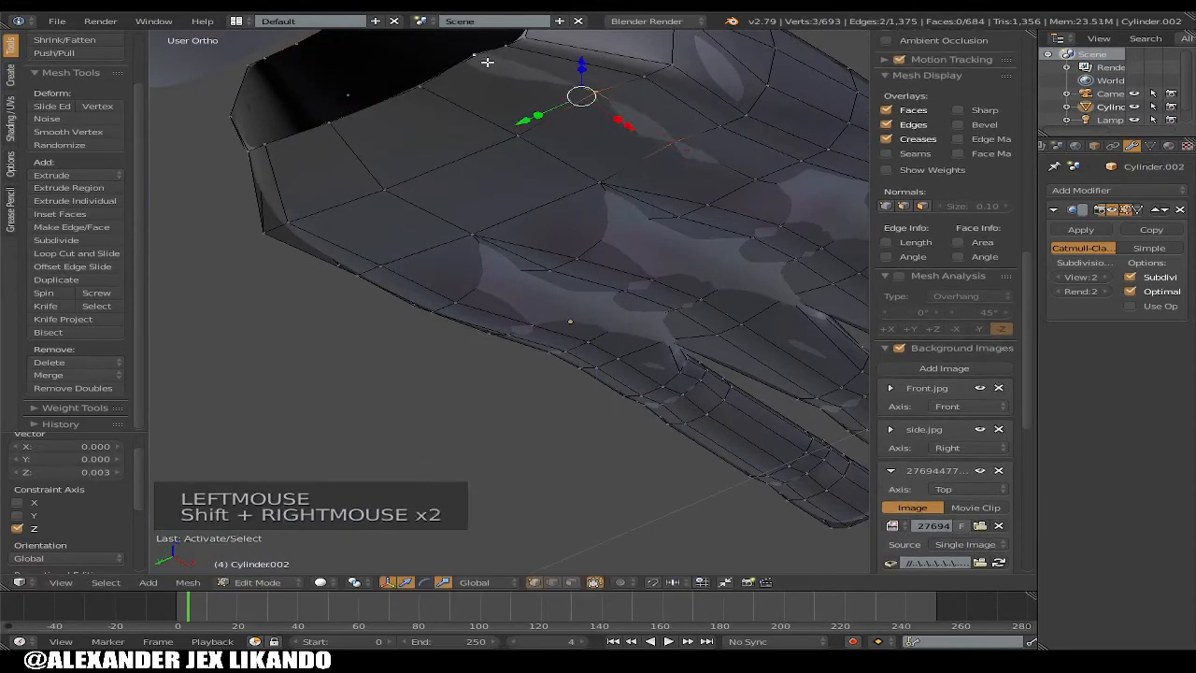
{"action": "left_click", "coordinate": [592, 62]}
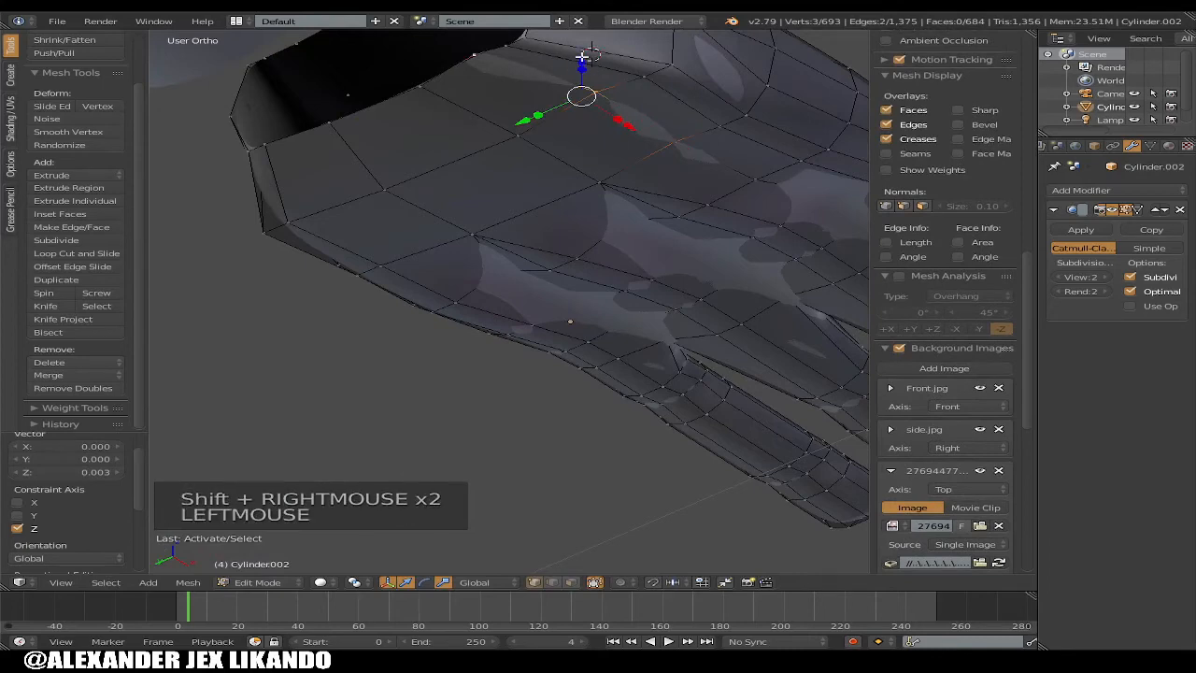
{"action": "left_click_drag", "start_coordinate": [582, 56], "coordinate": [582, 59]}
{"action": "middle_click_drag", "start_coordinate": [582, 59], "coordinate": [566, 227]}
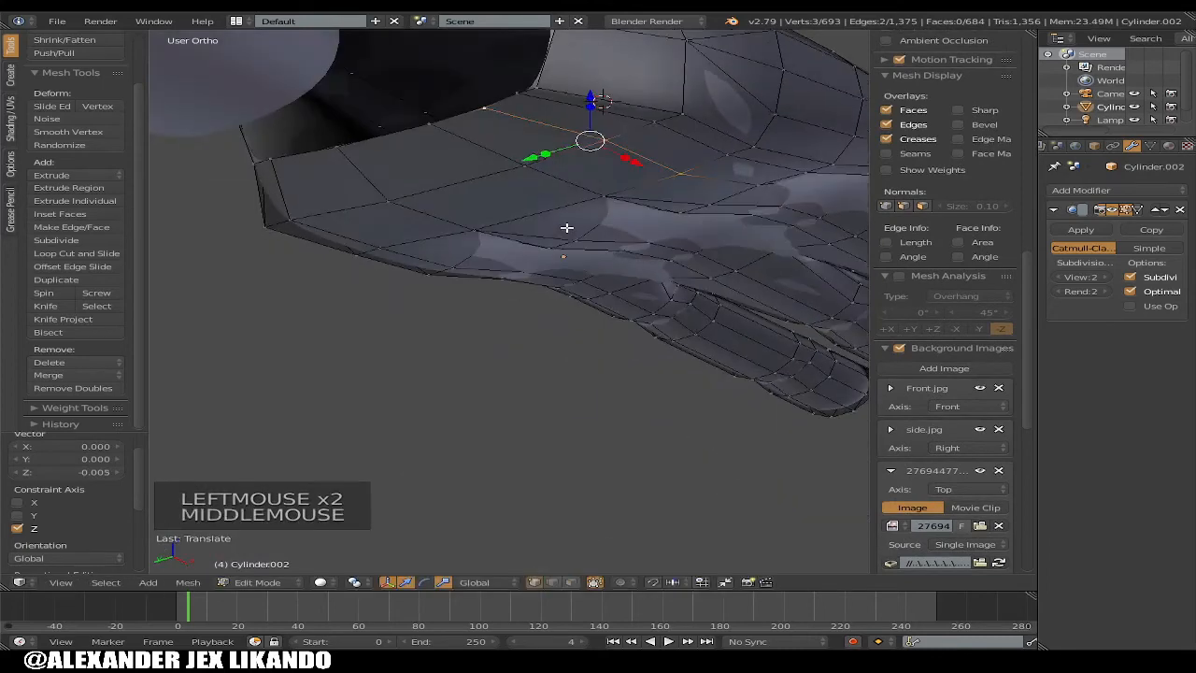
{"action": "mouse_move", "coordinate": [503, 190]}
{"action": "middle_mouse_down"}
{"action": "mouse_move", "coordinate": [504, 234]}
{"action": "mouse_move", "coordinate": [473, 230]}
{"action": "mouse_move", "coordinate": [483, 238]}
{"action": "mouse_move", "coordinate": [494, 187]}
{"action": "mouse_move", "coordinate": [506, 188]}
{"action": "middle_mouse_up"}
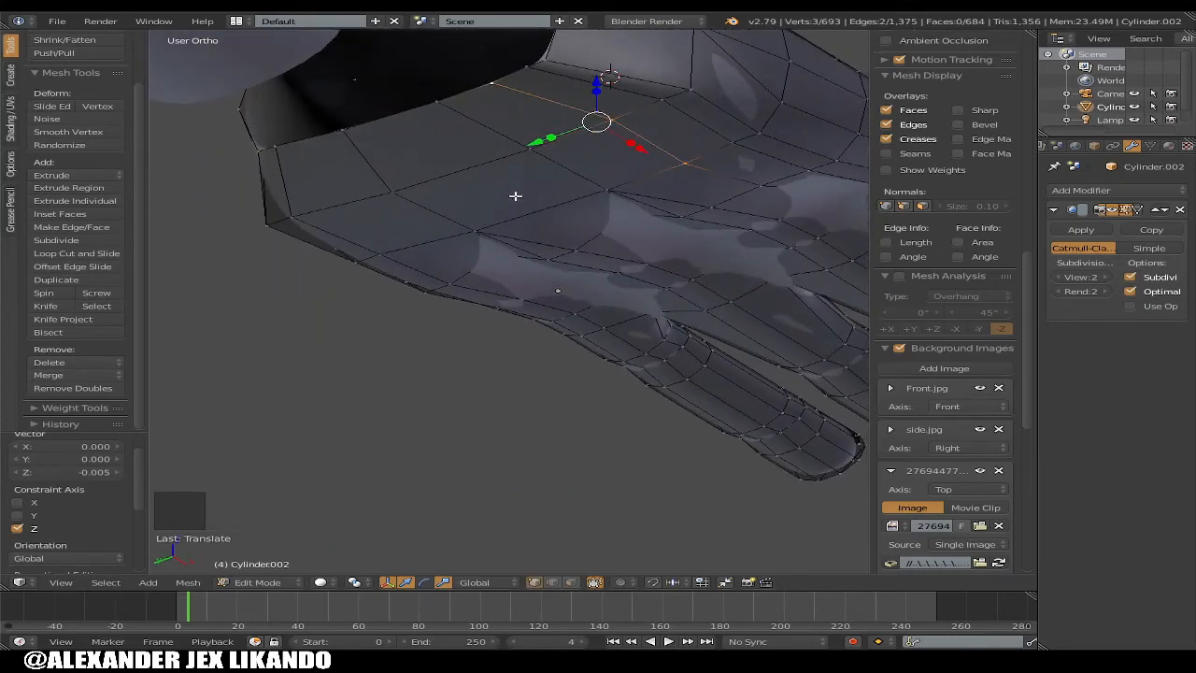
{"action": "scroll", "coordinate": [520, 217], "scroll_direction": "down", "scroll_amount": 3}
{"action": "middle_click_drag", "start_coordinate": [523, 262], "coordinate": [459, 272]}
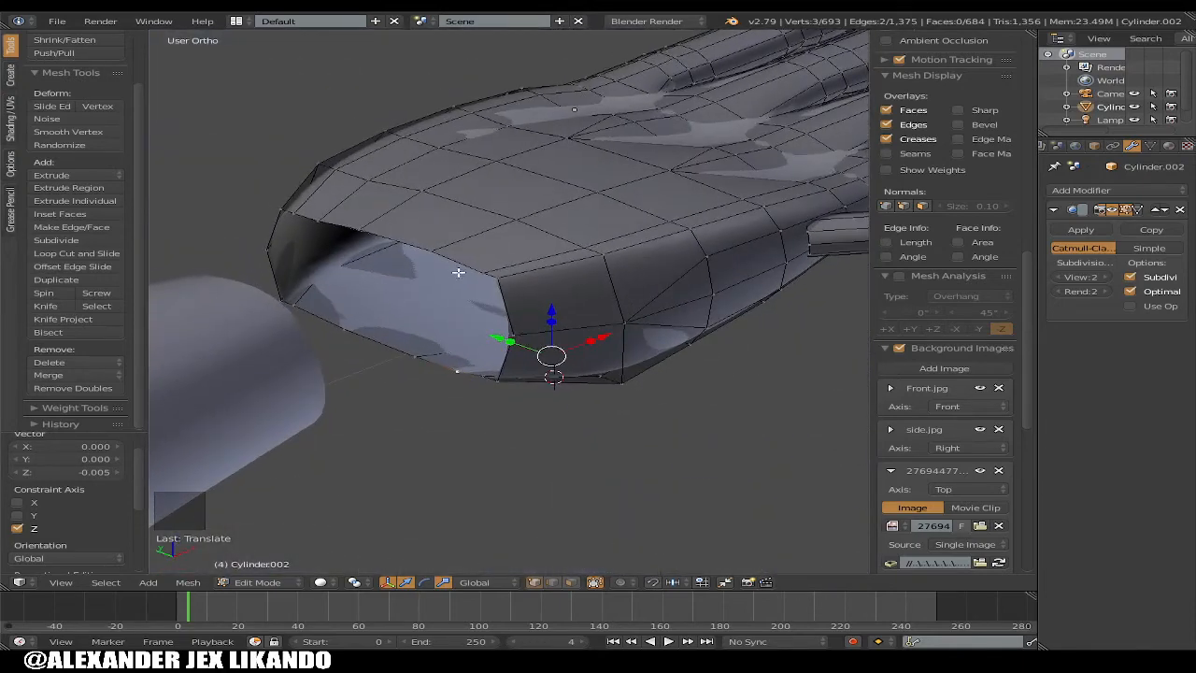
Merge the two adjacent vertices at the thumb-side corner of the wrist opening's upper edge at their center
{"action": "middle_click", "coordinate": [544, 304]}
{"action": "middle_click_drag", "start_coordinate": [542, 299], "coordinate": [591, 323]}
{"action": "right_click", "coordinate": [672, 376]}
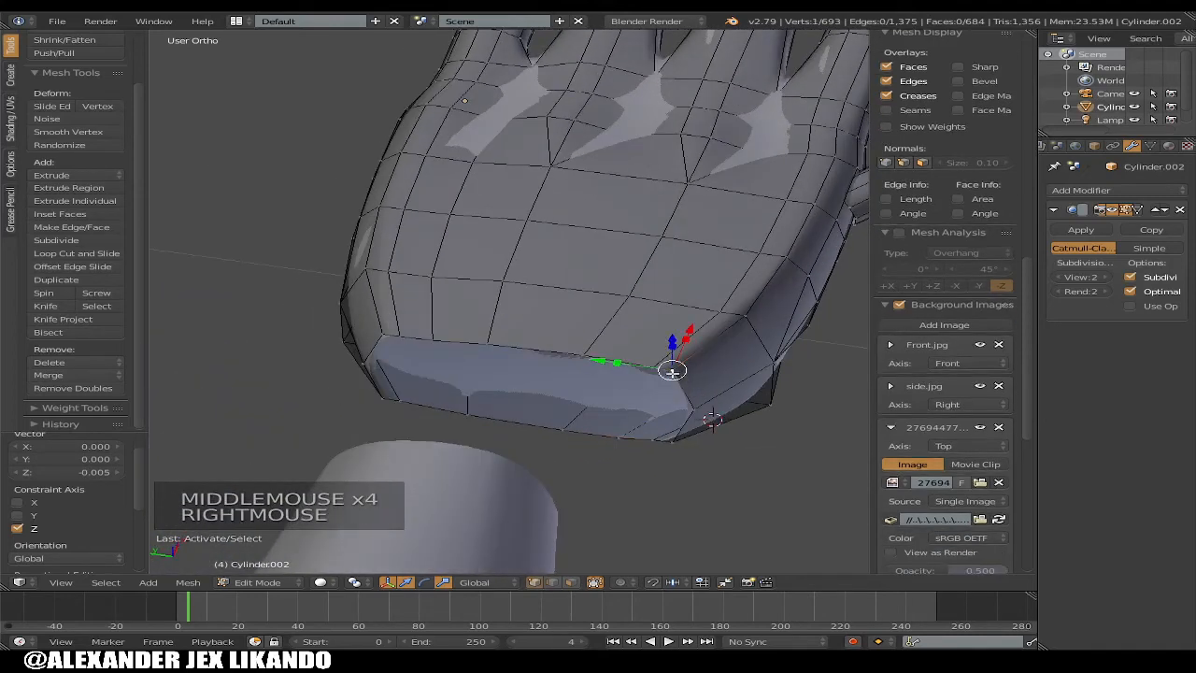
{"action": "right_click", "coordinate": [677, 373], "text": "shift"}
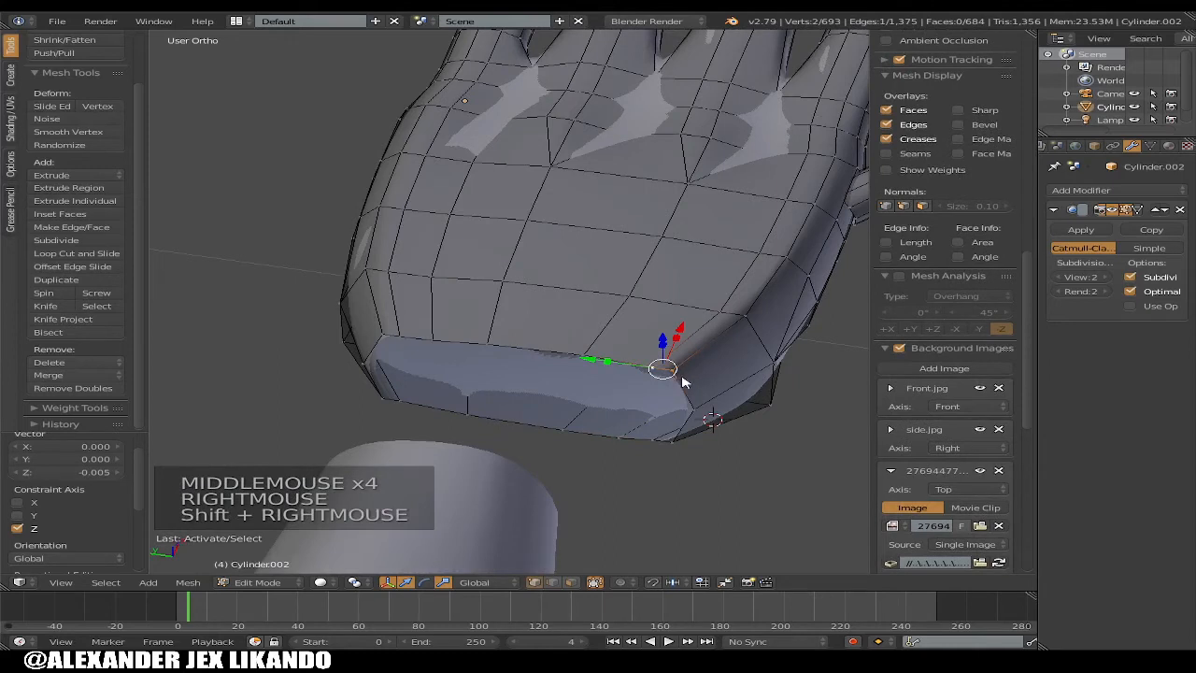
{"action": "key", "text": "alt+m"}
{"action": "left_click", "coordinate": [685, 381]}
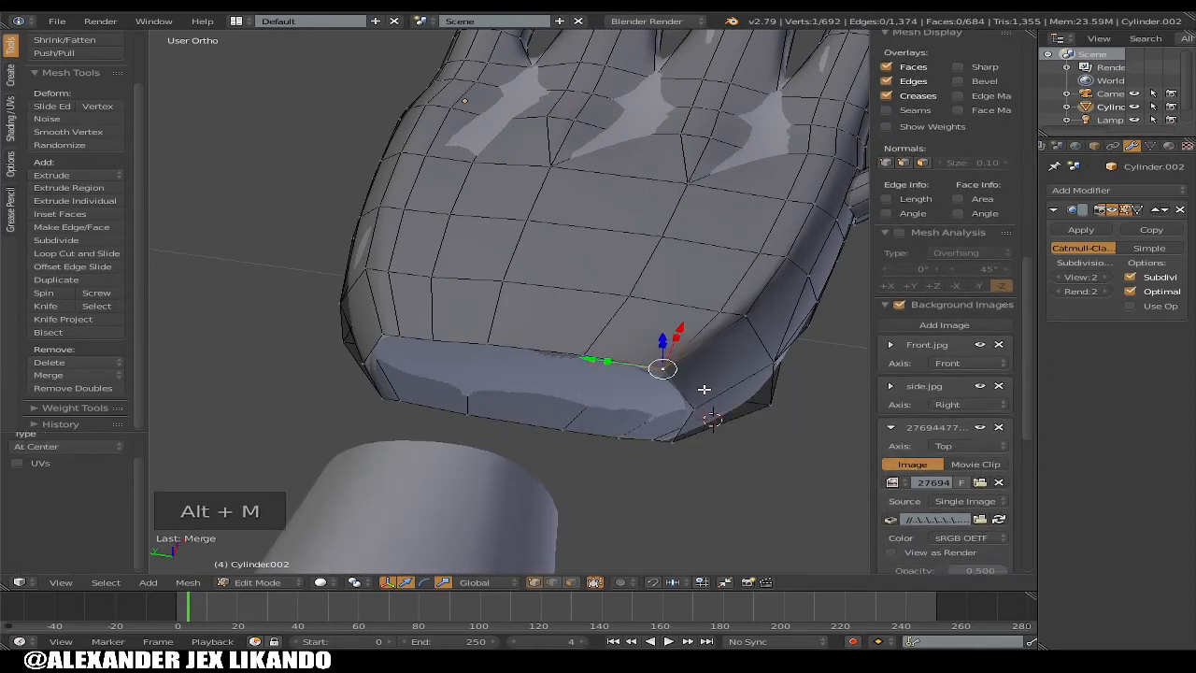
Merge the two adjacent vertices at the little-finger-side corner of the wrist opening's upper edge at their center
{"action": "right_click", "coordinate": [389, 329]}
{"action": "right_click", "coordinate": [383, 324], "text": "shift"}
{"action": "key", "text": "alt+m"}
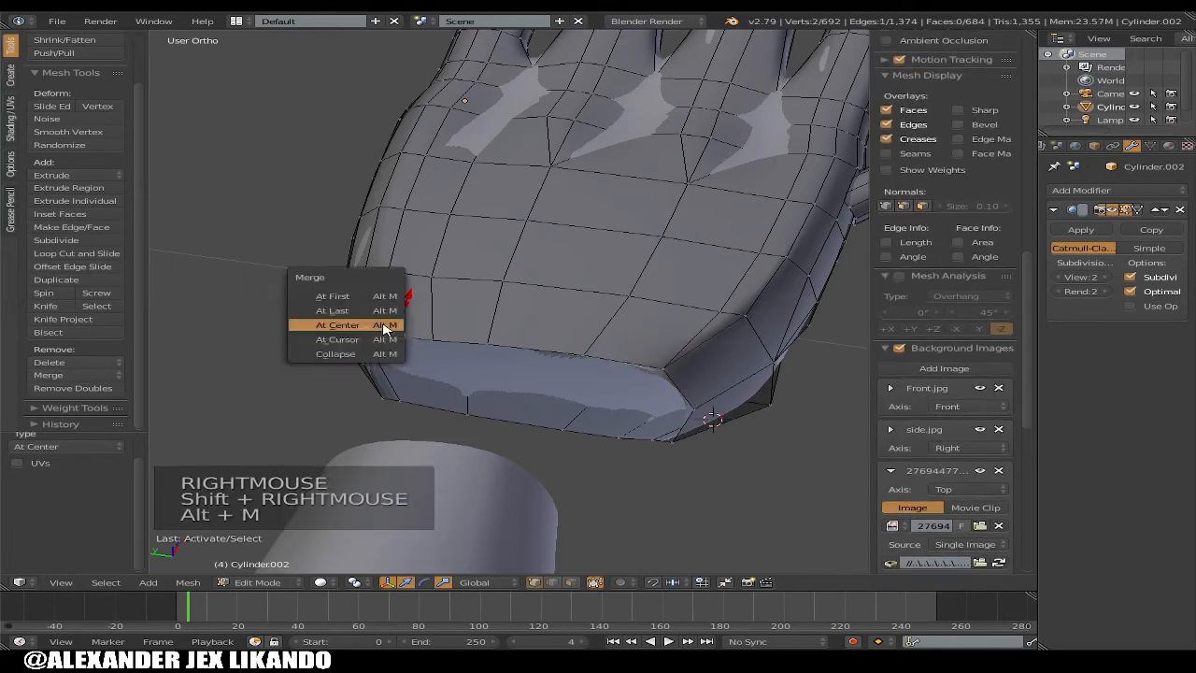
{"action": "left_click", "coordinate": [383, 324]}
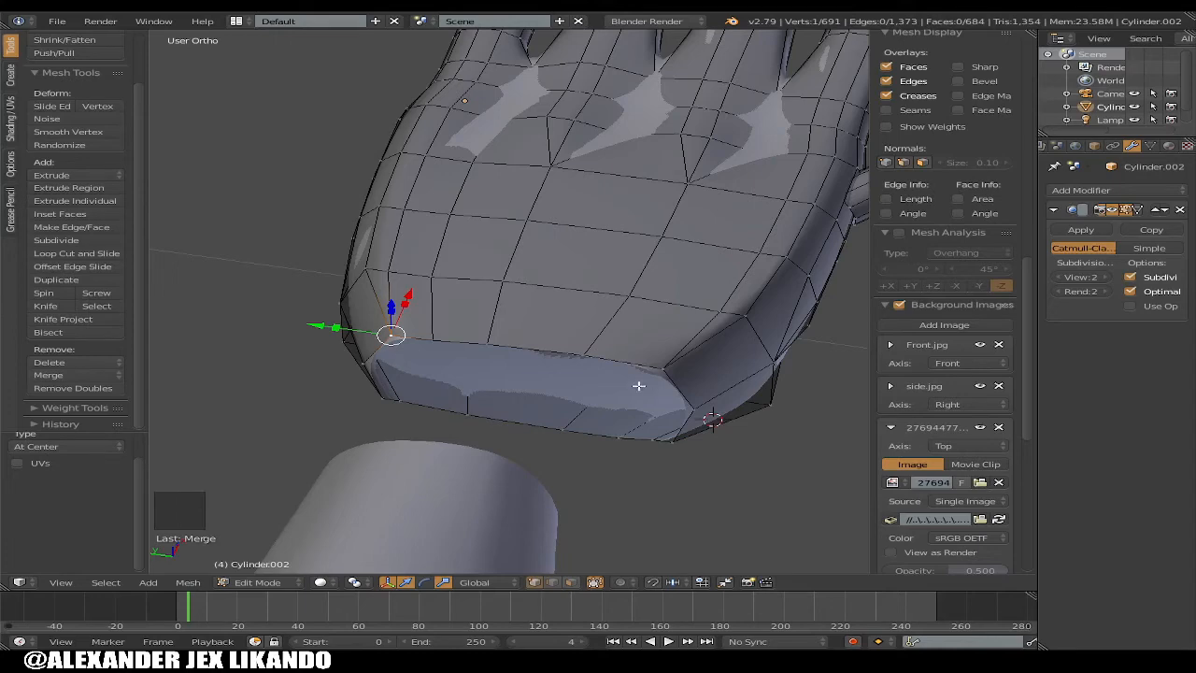
Merge the two adjacent vertices at the thumb-side corner of the wrist opening's underside edge at their center
{"action": "right_click", "coordinate": [609, 353]}
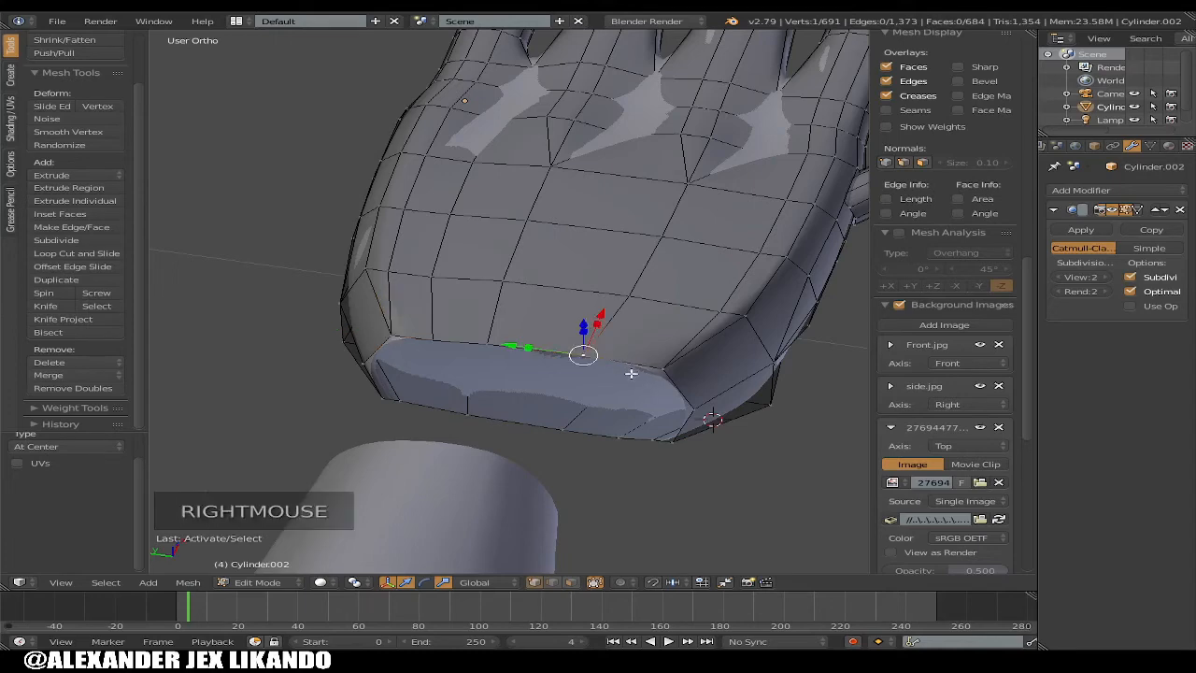
{"action": "middle_click_drag", "start_coordinate": [631, 373], "coordinate": [483, 158]}
{"action": "right_click", "coordinate": [480, 140]}
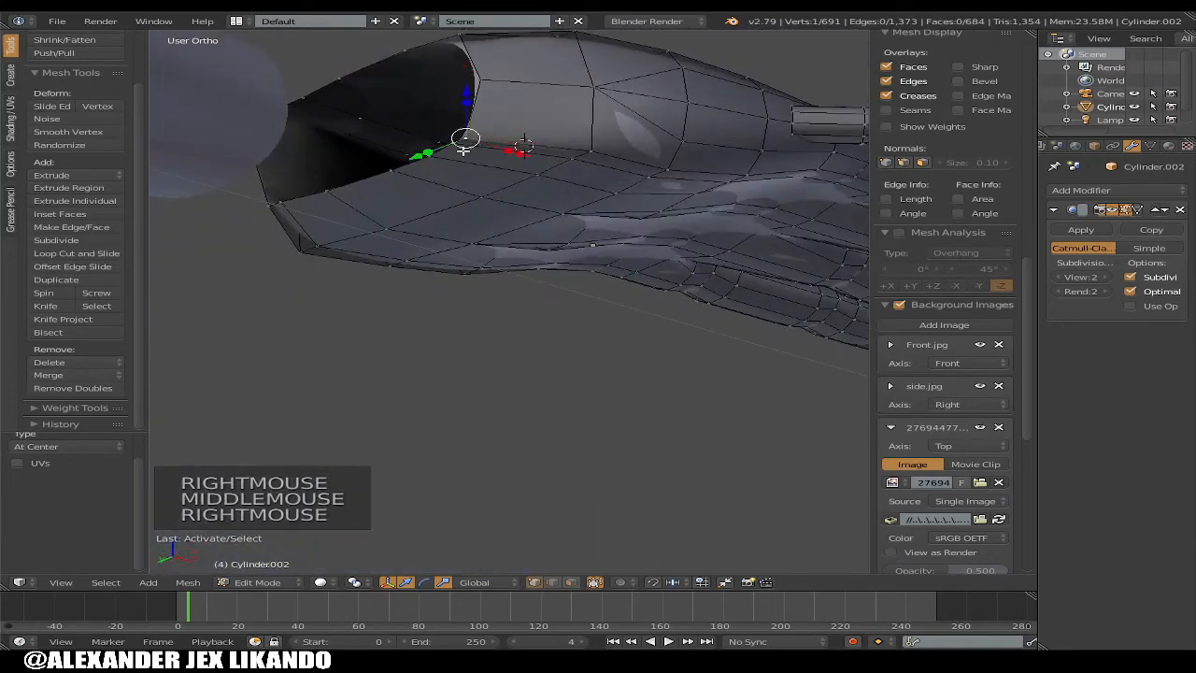
{"action": "right_click", "coordinate": [459, 142], "text": "shift"}
{"action": "key", "text": "alt+m"}
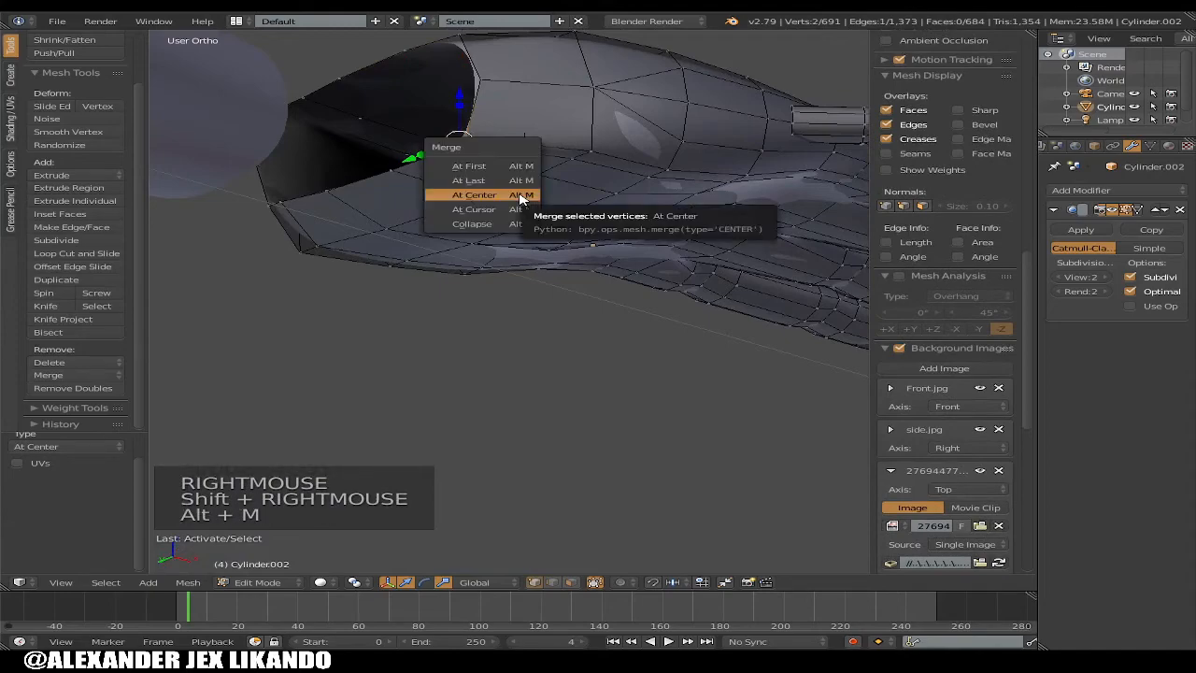
{"action": "left_click", "coordinate": [527, 197]}
Merge the two adjacent vertices at the little-finger-side corner of the wrist opening's underside edge at their center
{"action": "middle_click_drag", "start_coordinate": [514, 141], "coordinate": [623, 109]}
{"action": "right_click", "coordinate": [580, 123]}
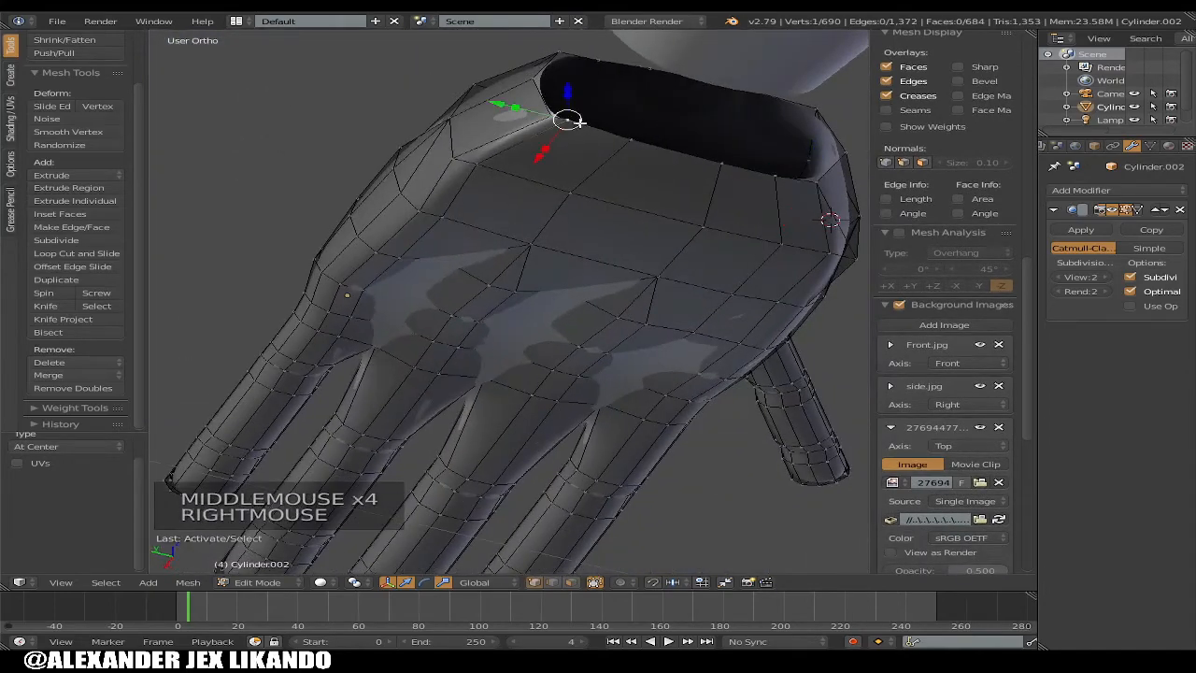
{"action": "right_click", "coordinate": [559, 121]}
{"action": "right_click", "coordinate": [566, 122], "text": "shift"}
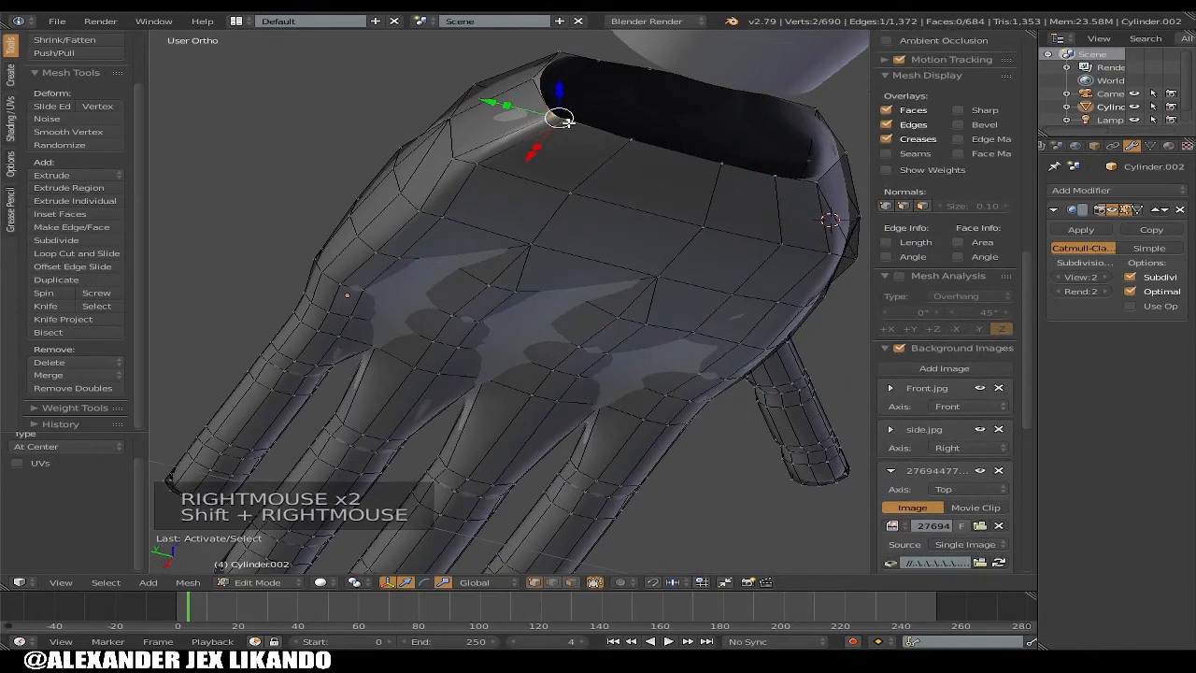
{"action": "key", "text": "alt+m"}
{"action": "left_click", "coordinate": [568, 121]}
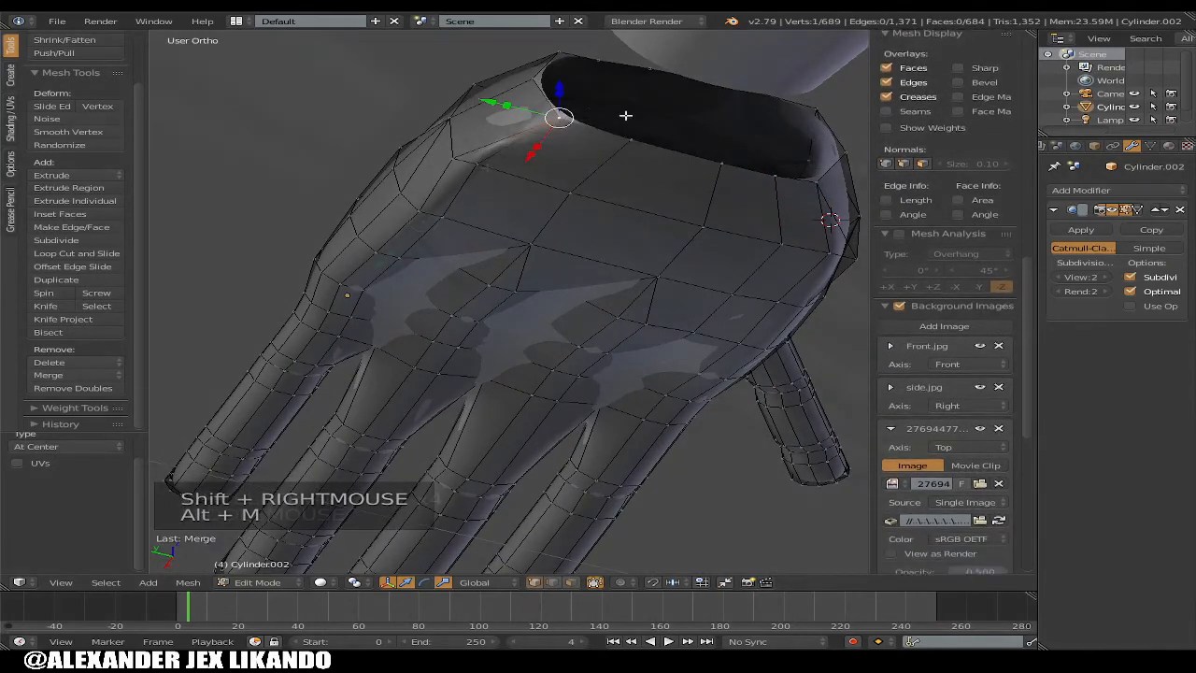
Merge the two middle vertices on the underside edge of the wrist opening at their center
{"action": "right_click", "coordinate": [562, 166]}
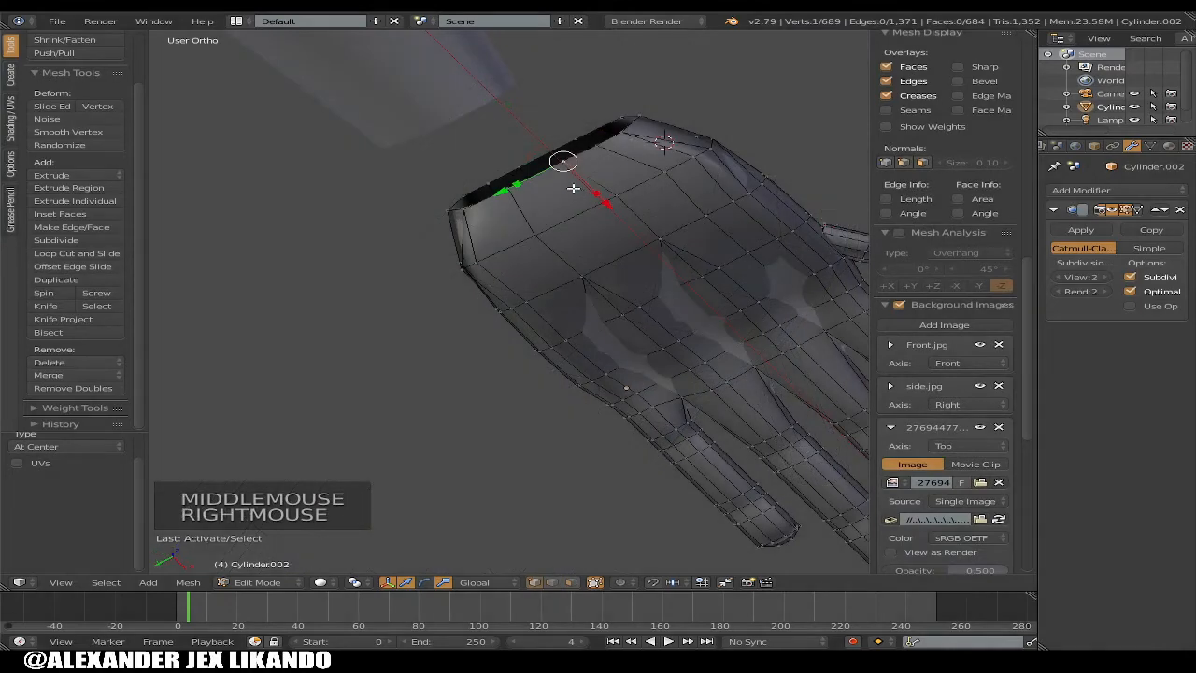
{"action": "right_click", "coordinate": [510, 189], "text": "shift"}
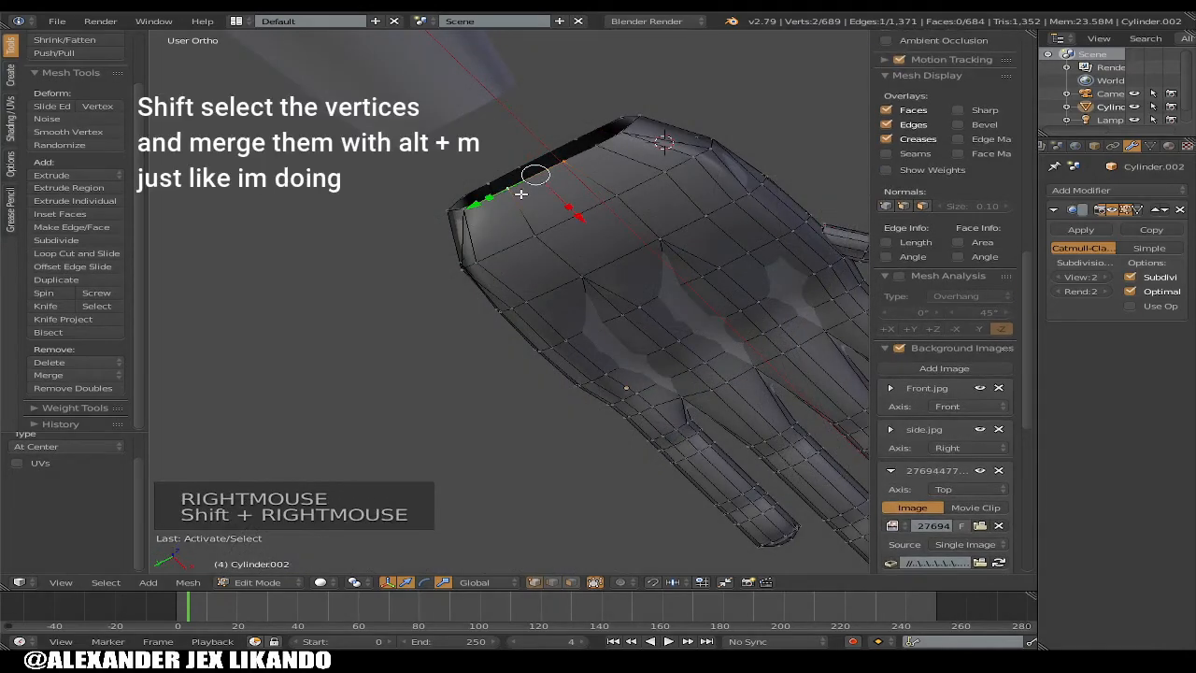
{"action": "key", "text": "alt+m"}
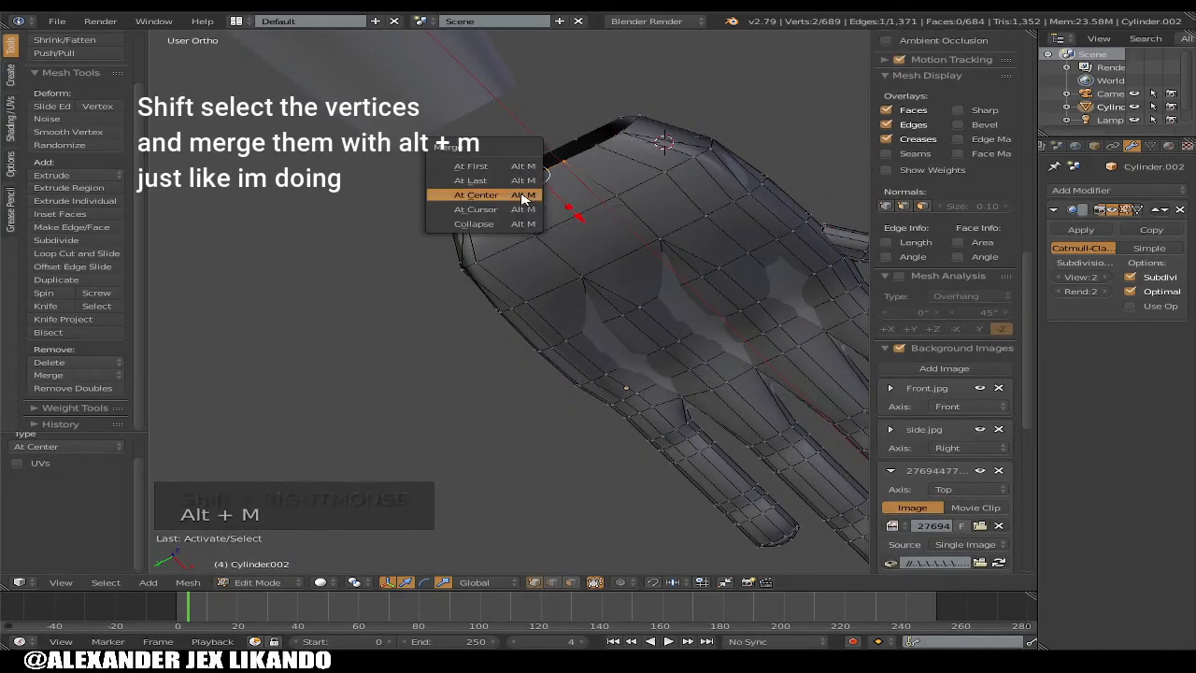
{"action": "left_click", "coordinate": [522, 196]}
{"action": "middle_click", "coordinate": [600, 231]}
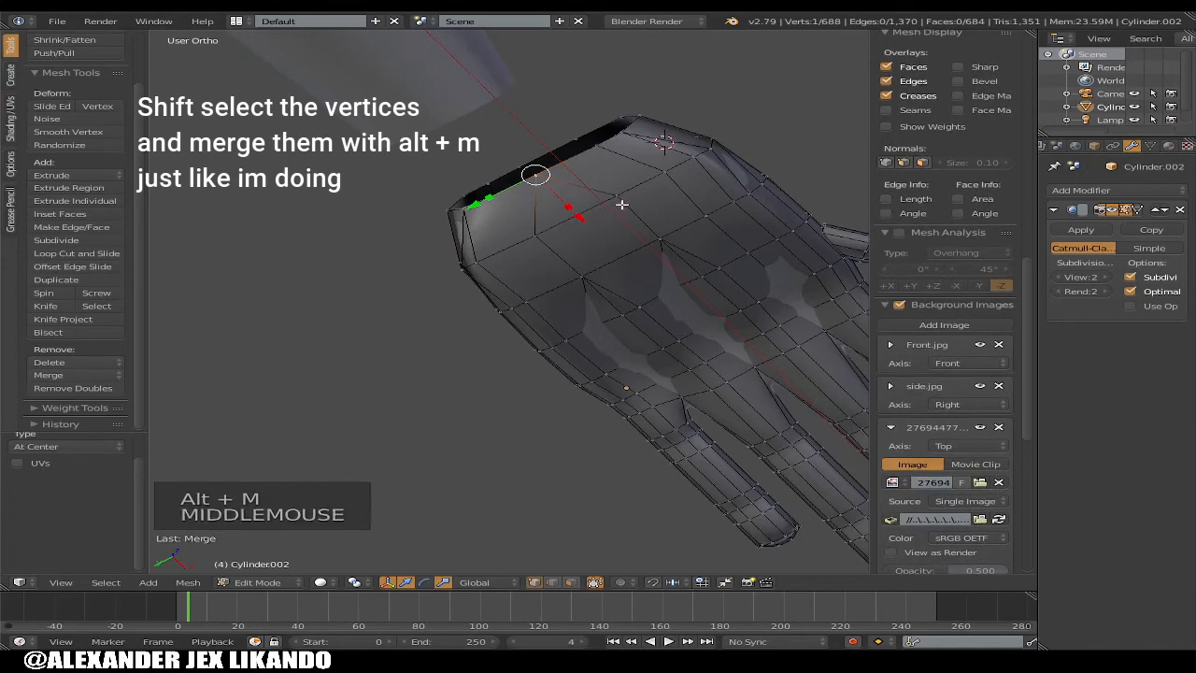
Merge the two middle vertices on the upper edge of the wrist opening at their center
{"action": "middle_click_drag", "start_coordinate": [621, 204], "coordinate": [575, 457]}
{"action": "right_click", "coordinate": [516, 424]}
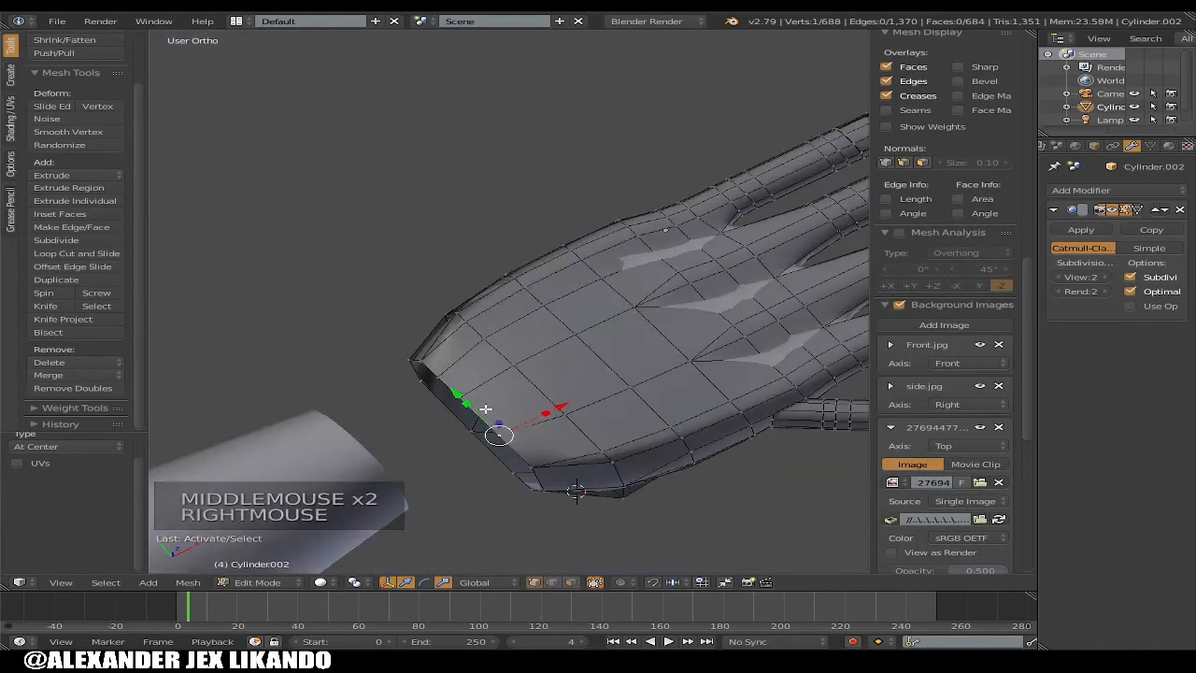
{"action": "right_click", "coordinate": [486, 408], "text": "shift"}
{"action": "key", "text": "alt+m"}
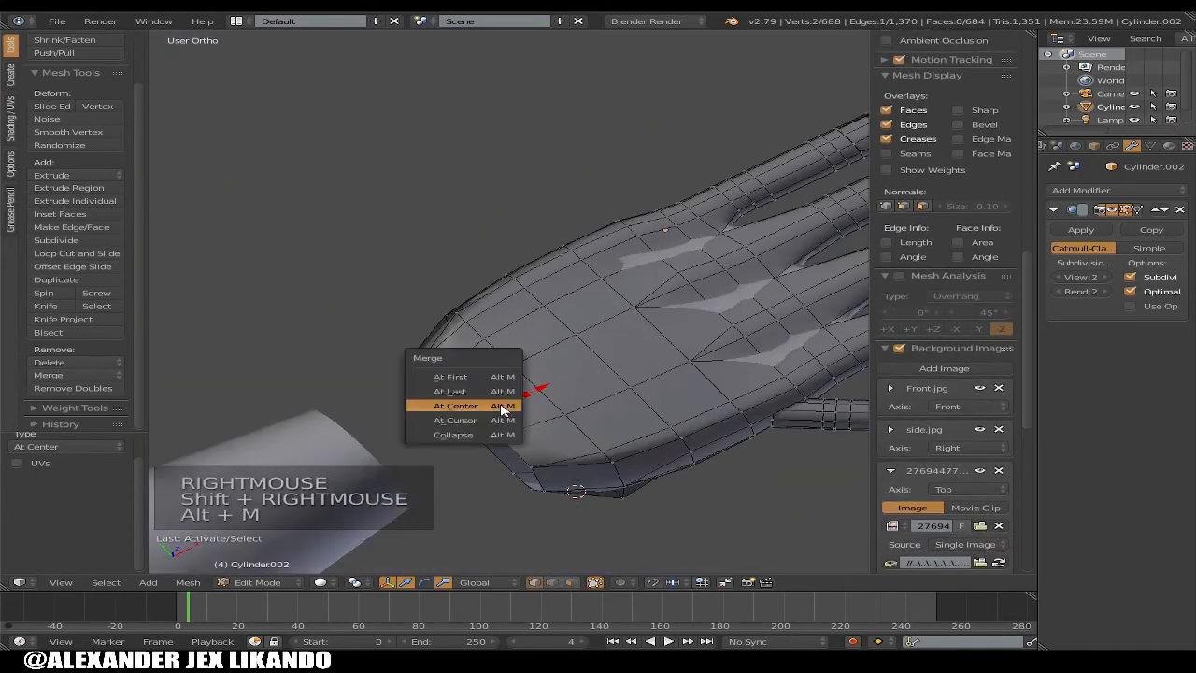
{"action": "left_click", "coordinate": [502, 404]}
Select the whole edge loop around the wrist opening and extrude it -0.022 along X toward the arm
{"action": "middle_click_drag", "start_coordinate": [541, 412], "coordinate": [451, 356]}
{"action": "right_click", "coordinate": [449, 350], "text": "alt"}
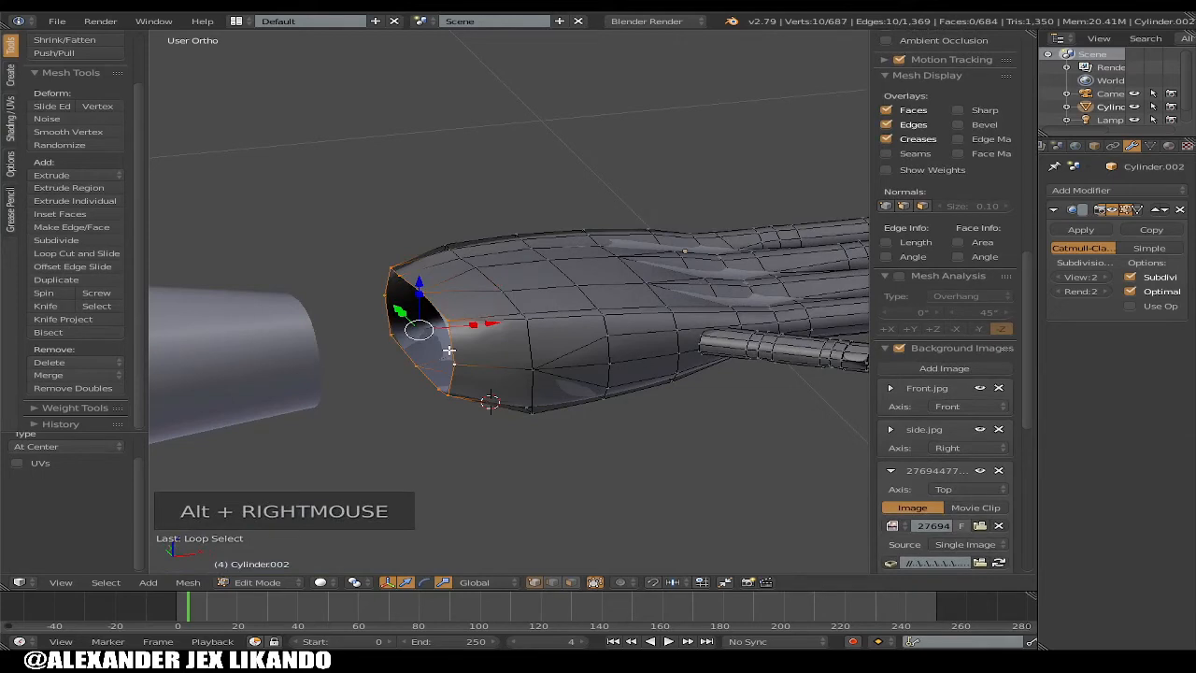
{"action": "key", "text": "e"}
{"action": "left_click_drag", "start_coordinate": [503, 328], "coordinate": [452, 328]}
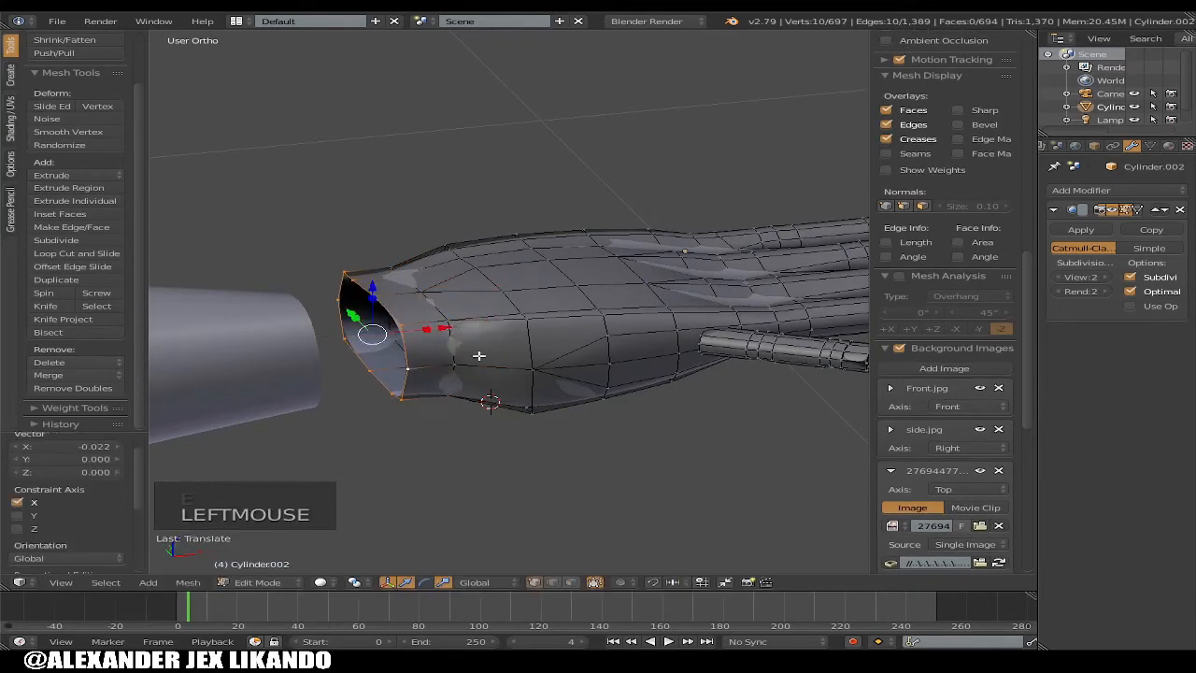
Try scaling the extruded wrist loop to 0.965 along Z, and undo the resize
{"action": "left_click", "coordinate": [377, 295]}
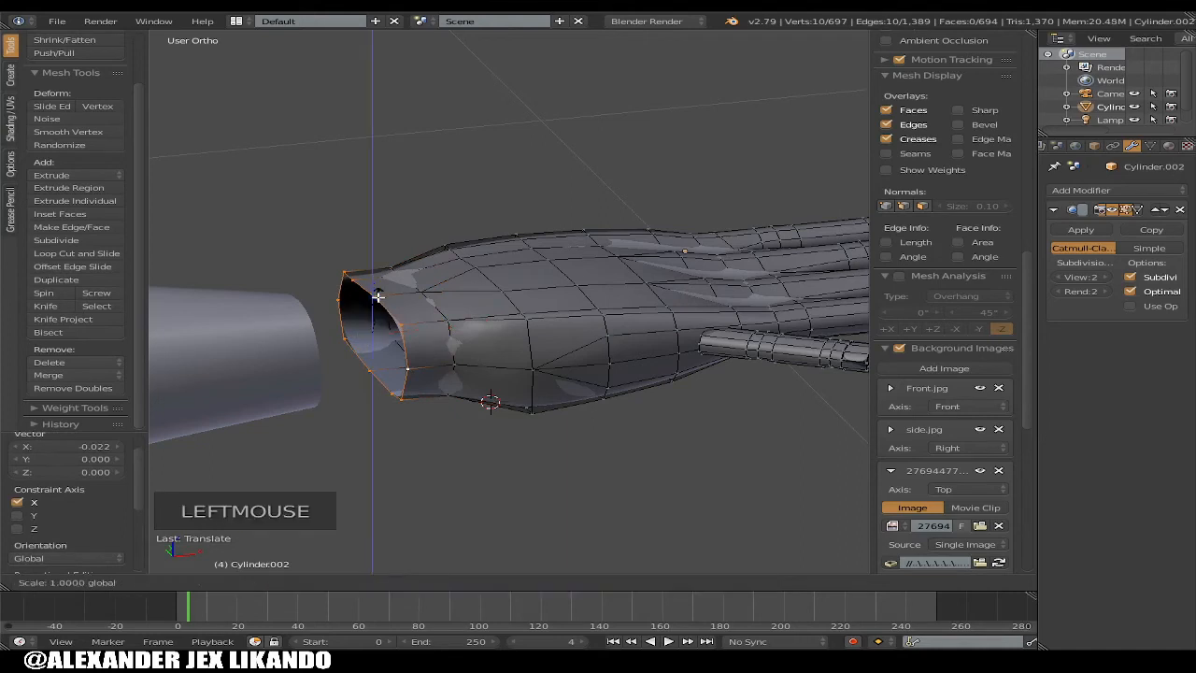
{"action": "left_click", "coordinate": [377, 295]}
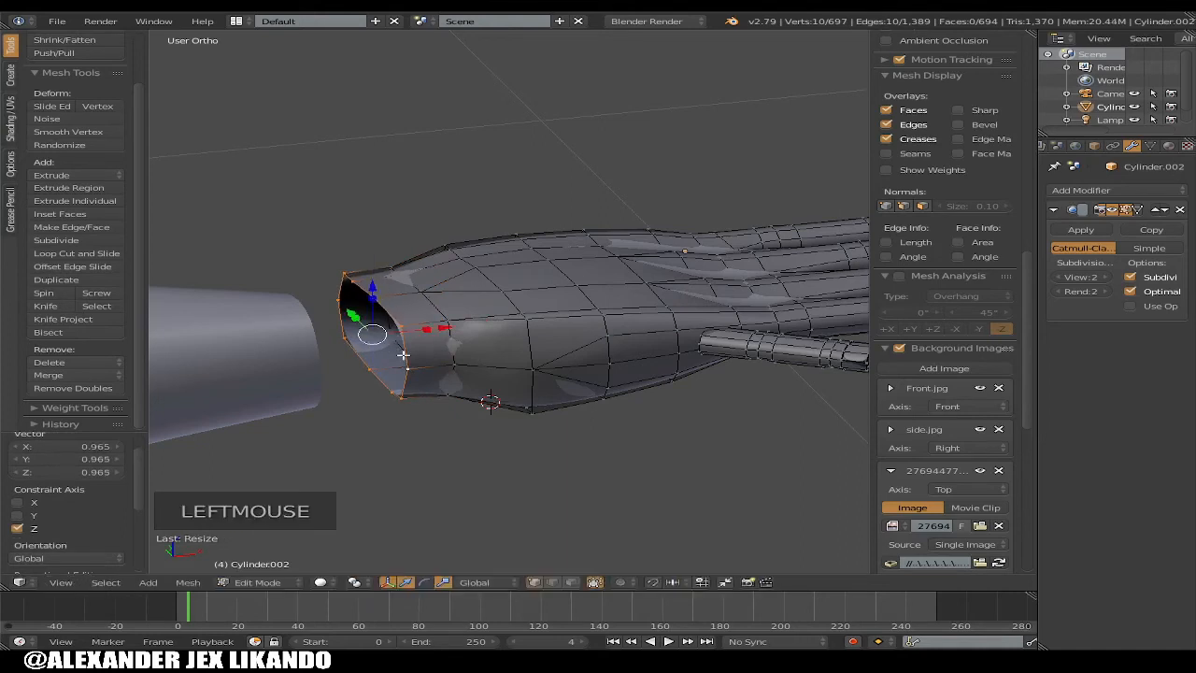
{"action": "key", "text": "ctrl+z"}
In front view, scale the extruded wrist loop by 0.982 along Z and 0.935 along X, and rescale it by 1.035 along Z
{"action": "key", "text": "KP_3"}
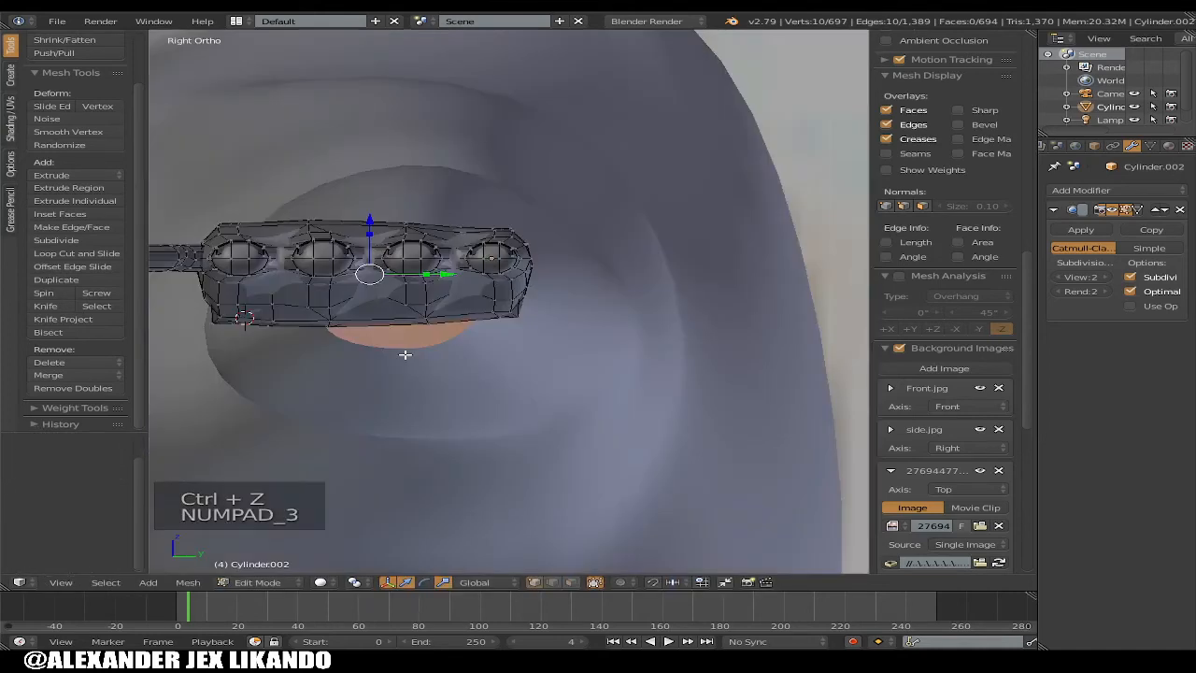
{"action": "key", "text": "KP_1"}
{"action": "left_click", "coordinate": [325, 238]}
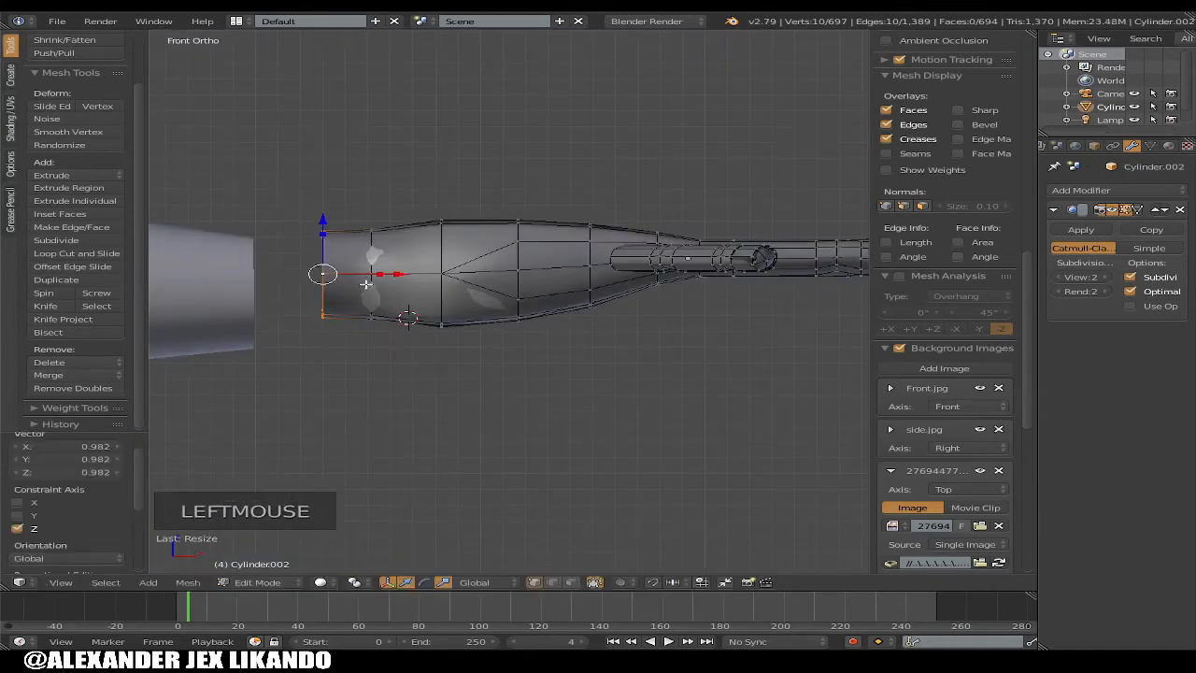
{"action": "left_click_drag", "start_coordinate": [377, 273], "coordinate": [374, 273]}
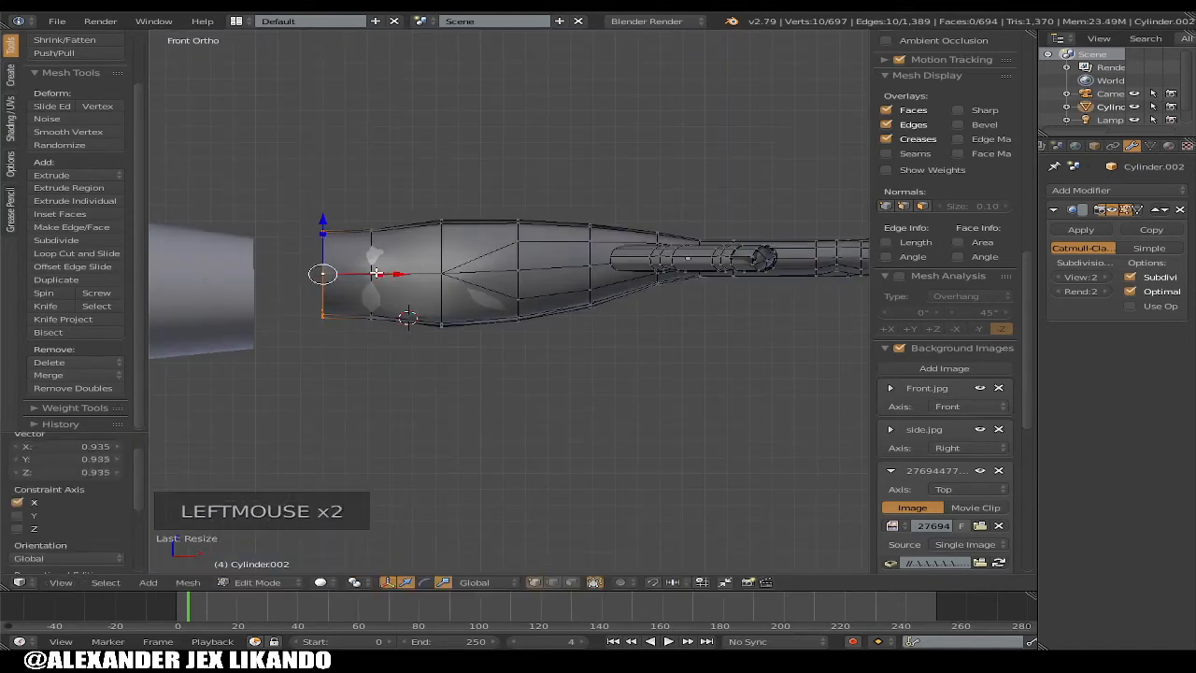
{"action": "left_click", "coordinate": [323, 233]}
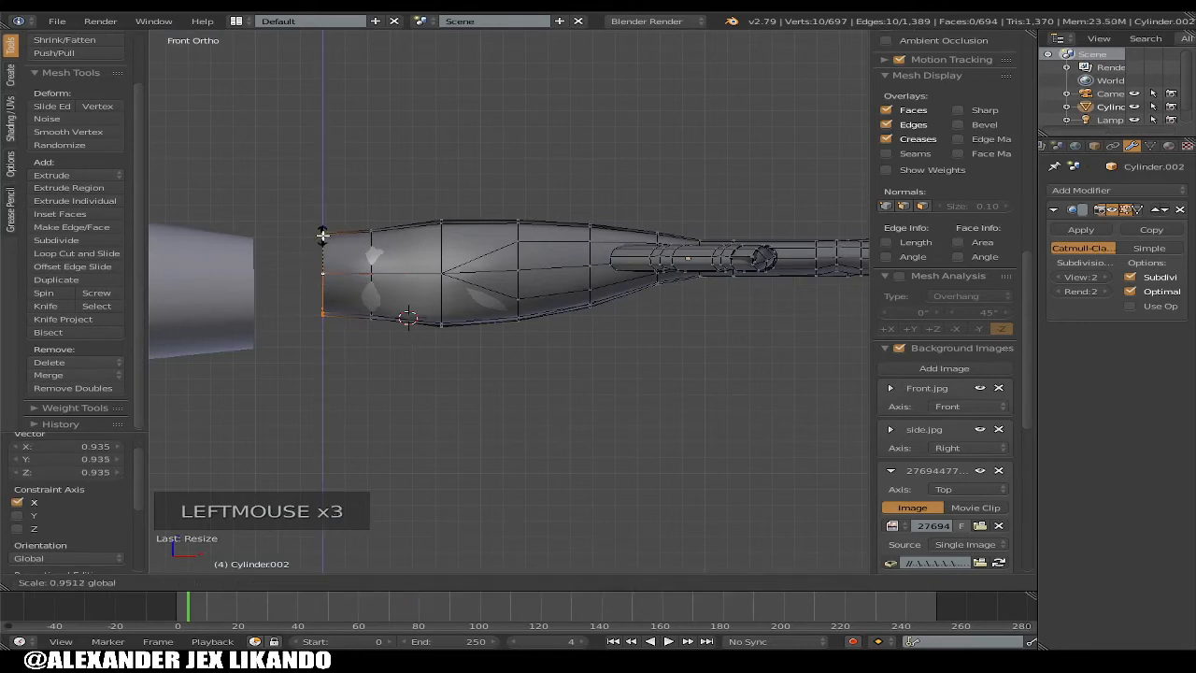
{"action": "left_click_drag", "start_coordinate": [322, 236], "coordinate": [322, 233]}
Narrow the extruded wrist loop to 0.816 along Y in top view, and return to Object Mode
{"action": "middle_click_drag", "start_coordinate": [323, 234], "coordinate": [456, 462]}
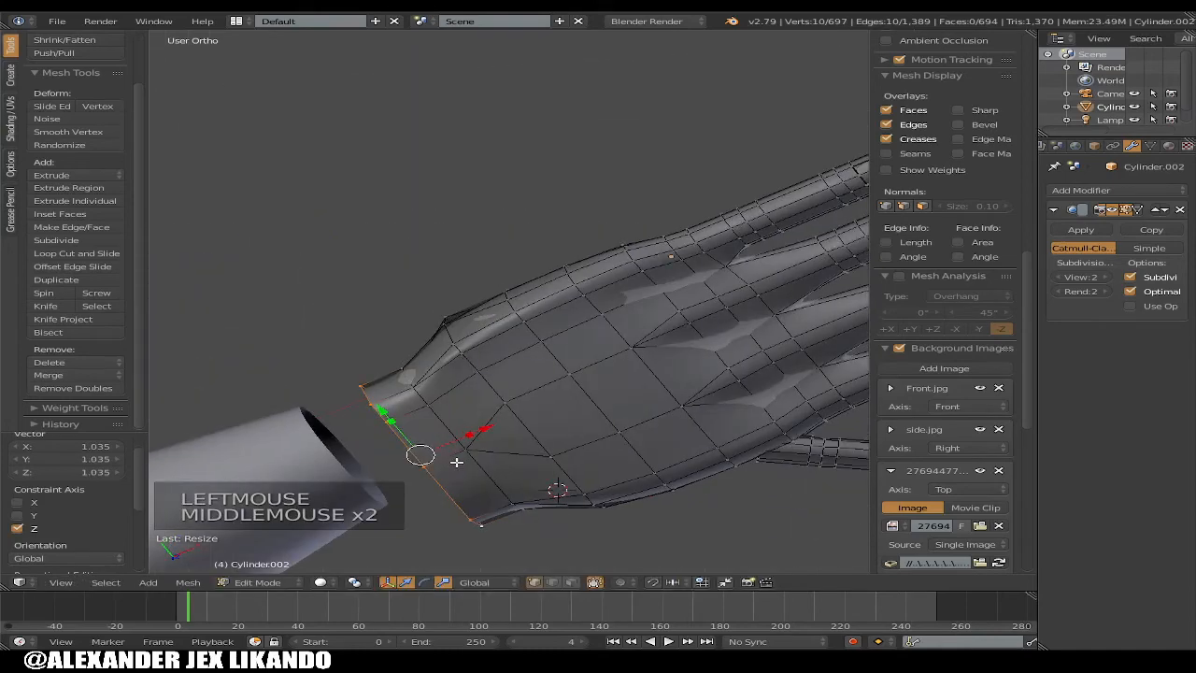
{"action": "key", "text": "KP_7"}
{"action": "left_click_drag", "start_coordinate": [323, 349], "coordinate": [325, 363]}
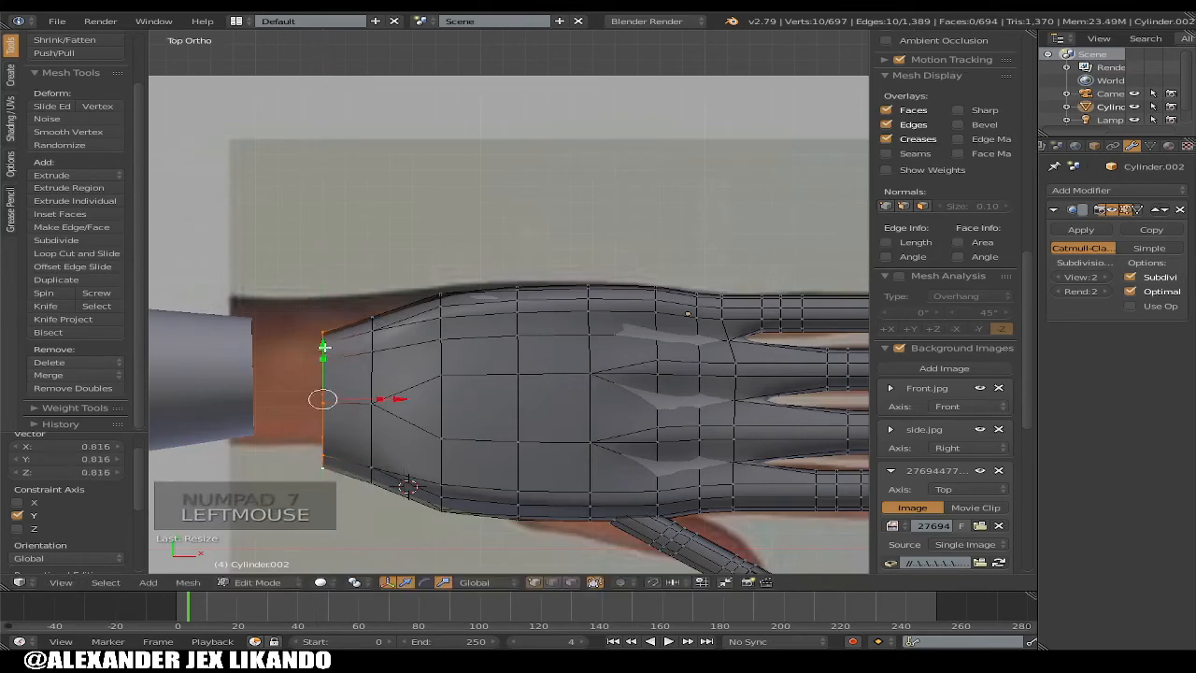
{"action": "left_click", "coordinate": [323, 348]}
{"action": "scroll", "coordinate": [374, 348], "scroll_direction": "down", "scroll_amount": 4}
{"action": "key", "text": "Tab"}
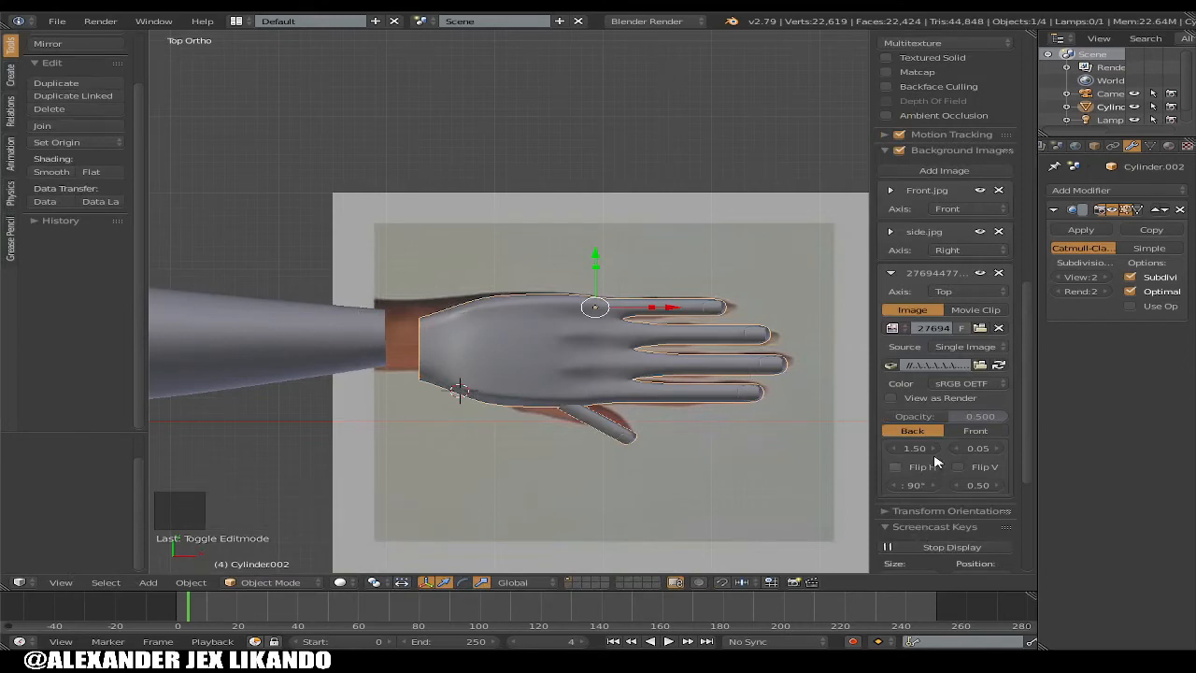
Hide the top-view reference image and move the hand 0.016 along Y and -0.007 along X to line it up with the arm
{"action": "left_click", "coordinate": [980, 272]}
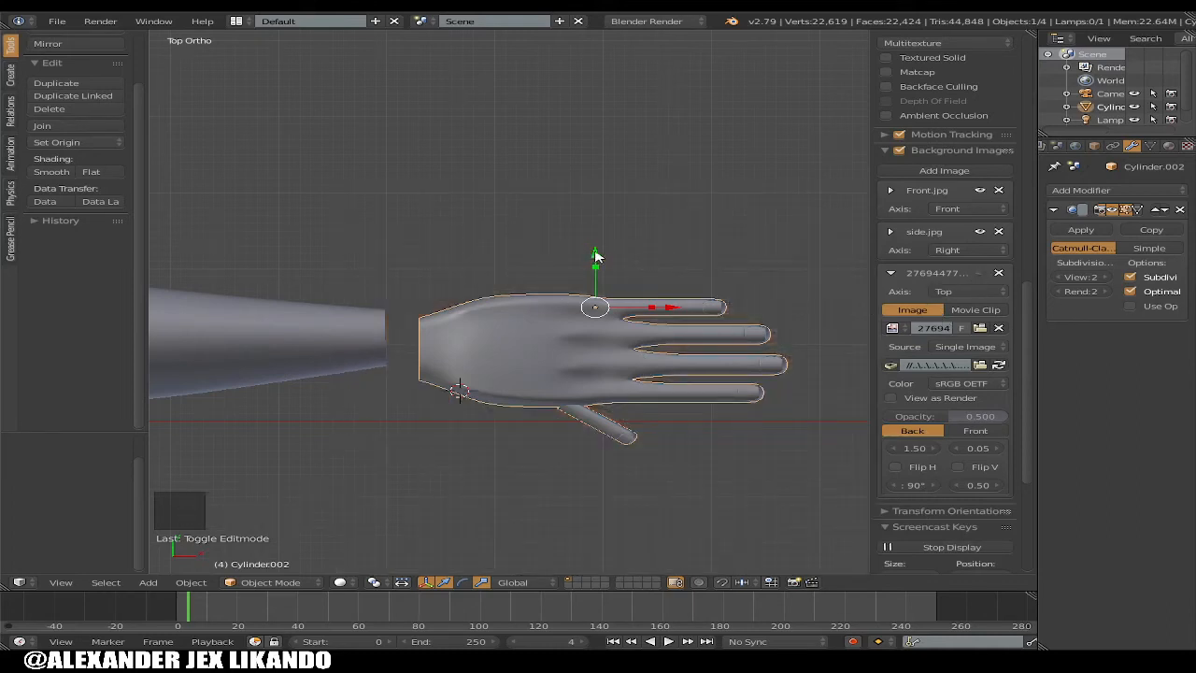
{"action": "left_click_drag", "start_coordinate": [595, 259], "coordinate": [588, 243]}
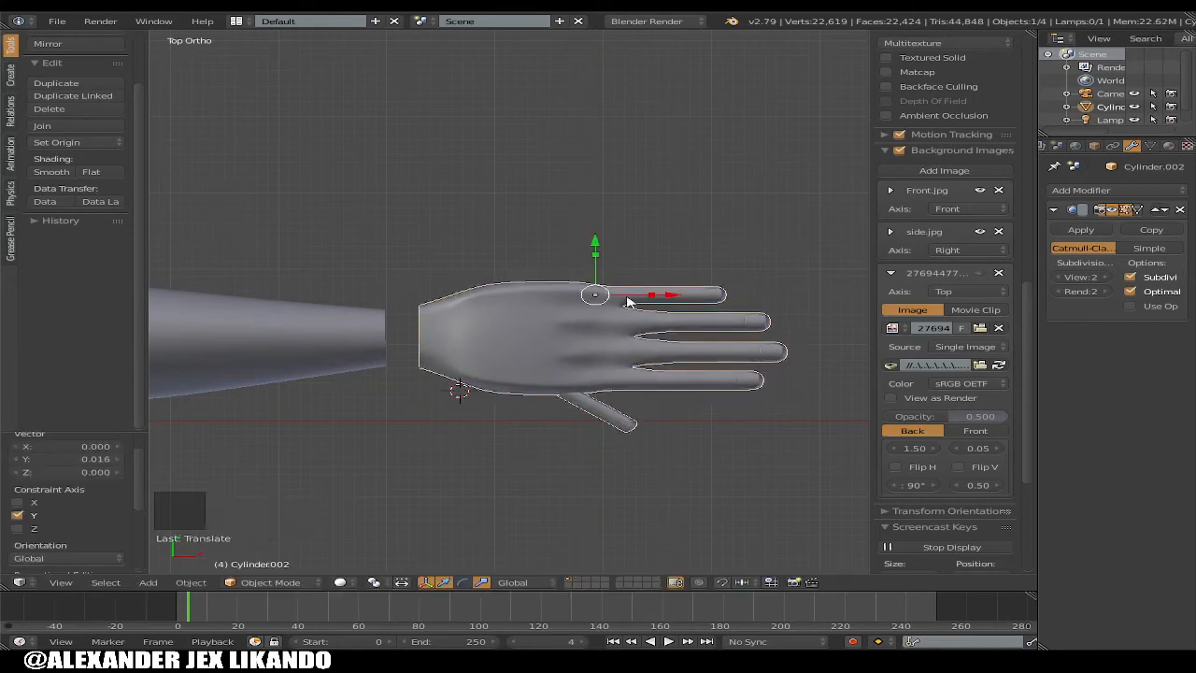
{"action": "left_click", "coordinate": [660, 297]}
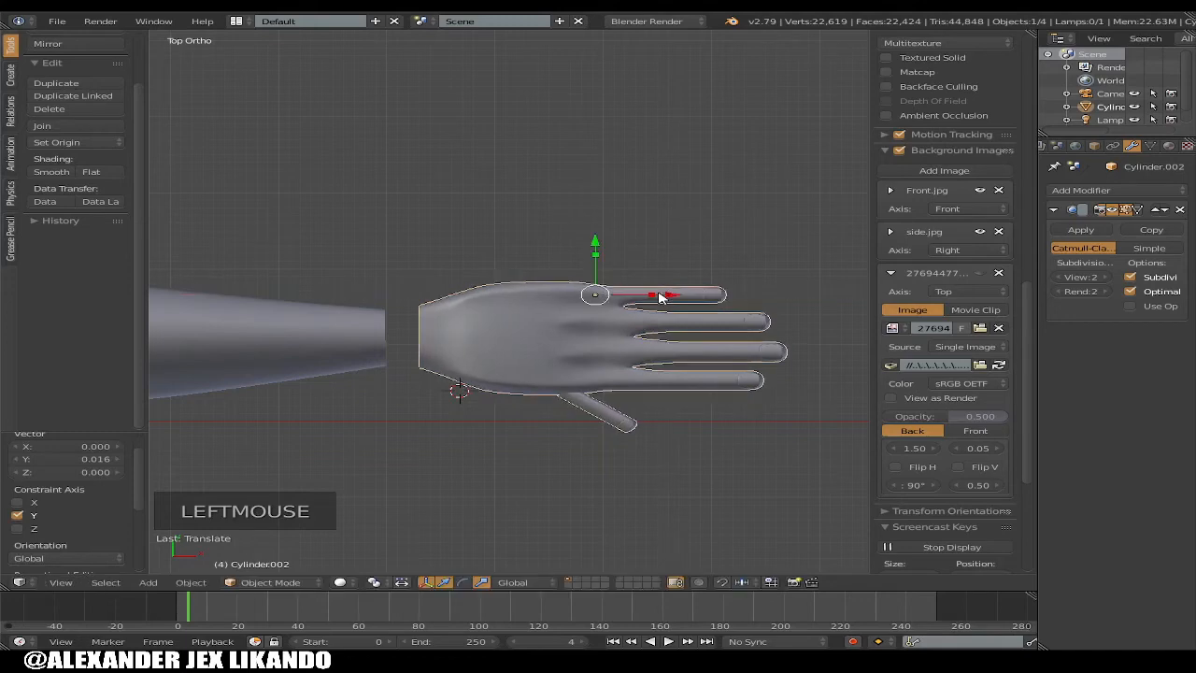
{"action": "left_click_drag", "start_coordinate": [673, 296], "coordinate": [666, 296]}
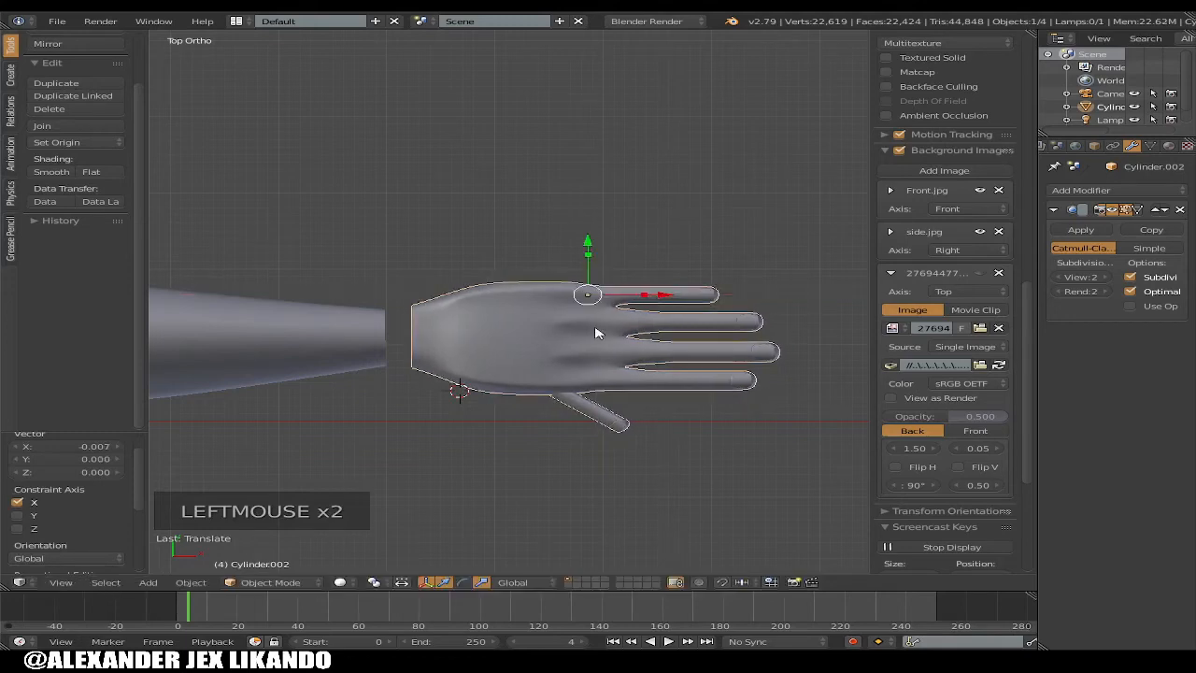
Join the hand and the body into a single object, with the body mesh as the active object
{"action": "right_click", "coordinate": [493, 353]}
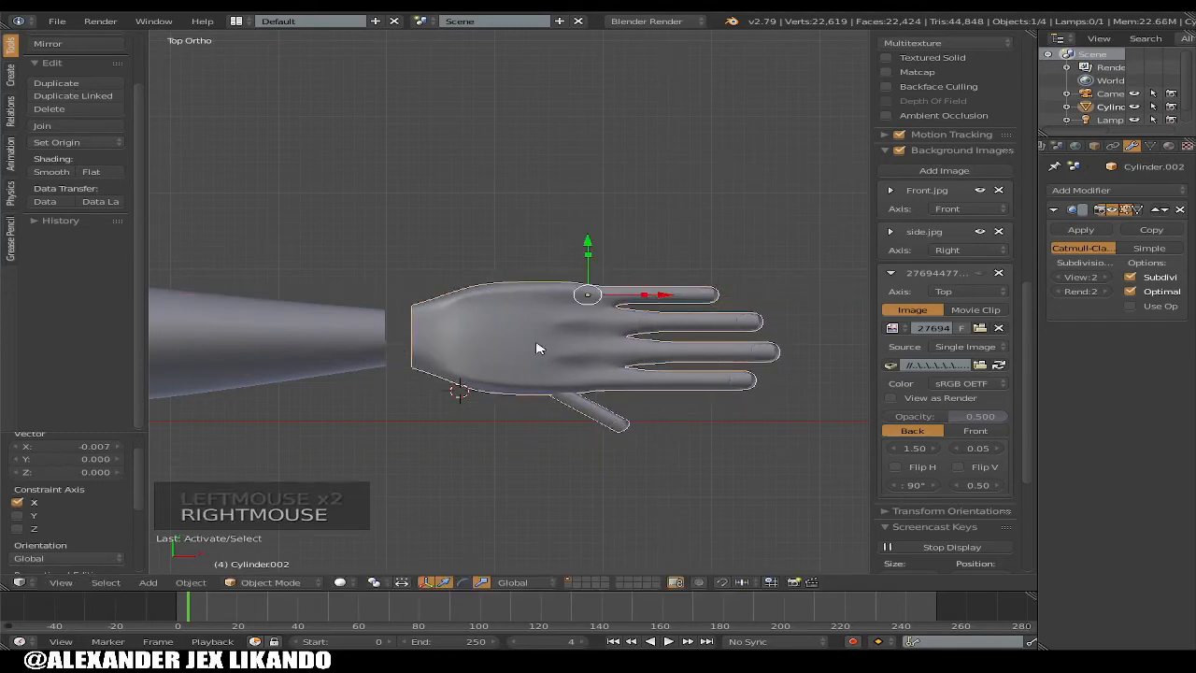
{"action": "scroll", "coordinate": [609, 361], "scroll_direction": "down", "scroll_amount": 1}
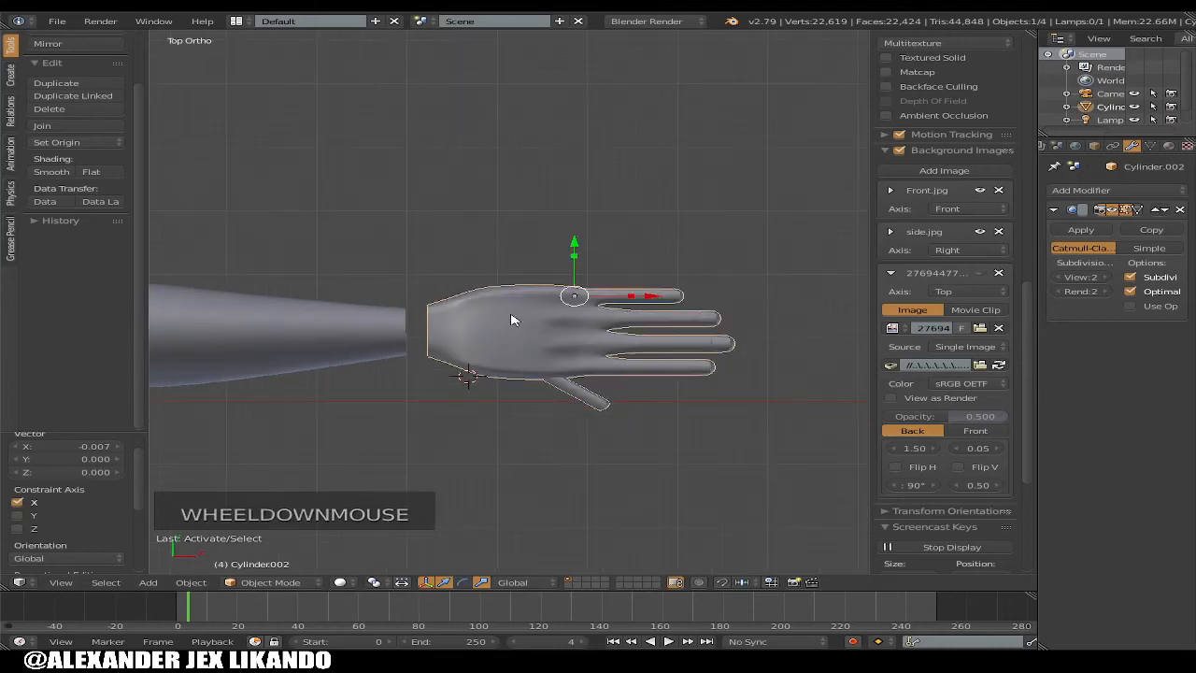
{"action": "right_click", "coordinate": [507, 324]}
{"action": "right_click", "coordinate": [357, 330], "text": "shift"}
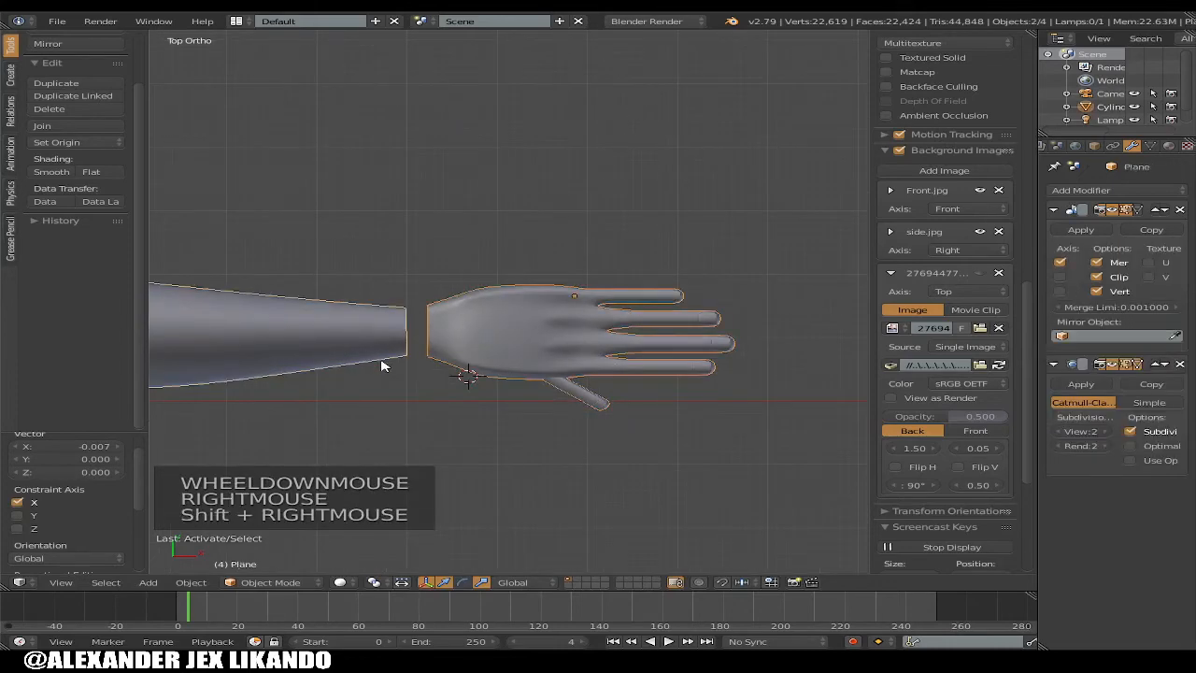
{"action": "key", "text": "ctrl+j"}
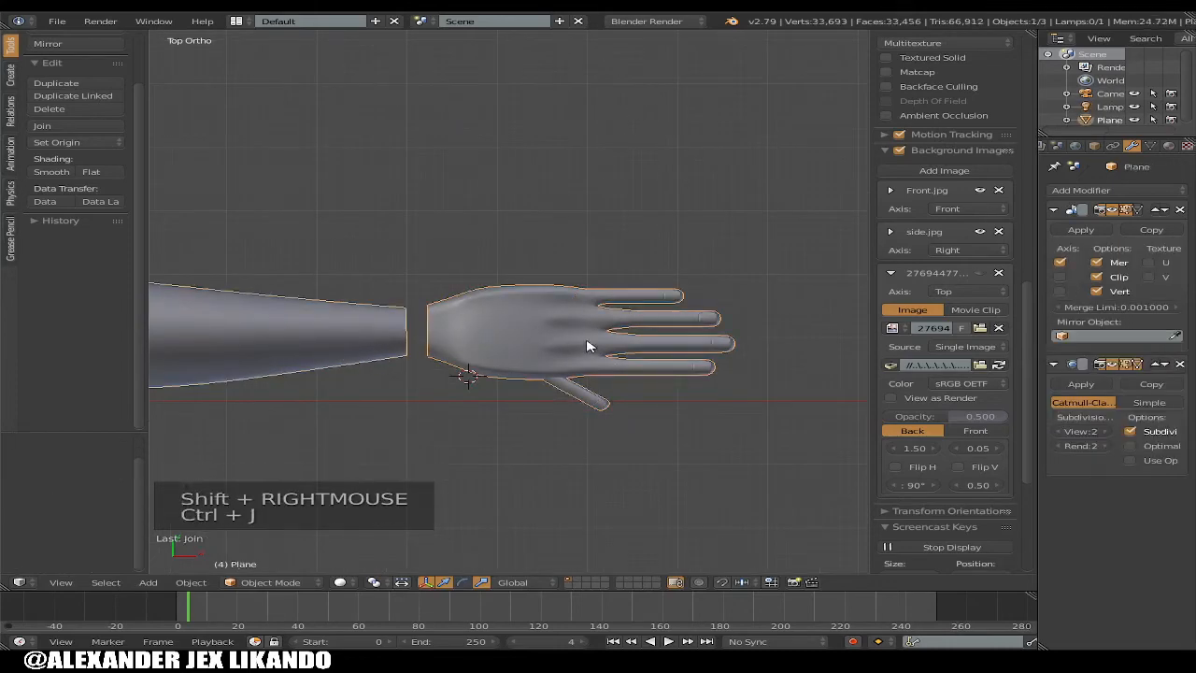
In Edit Mode, merge two neighbouring vertices on one side of the hand's wrist opening at their center
{"action": "scroll", "coordinate": [485, 386], "scroll_direction": "up", "scroll_amount": 2}
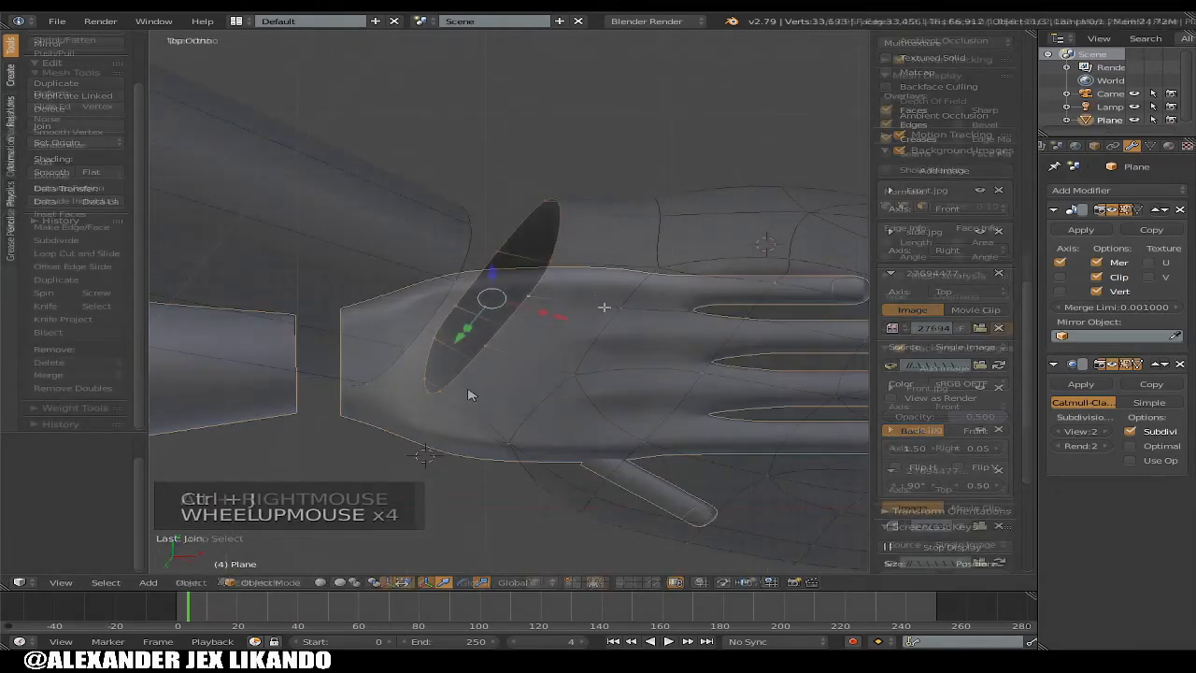
{"action": "scroll", "coordinate": [471, 395], "scroll_direction": "up", "scroll_amount": 2}
{"action": "middle_click_drag", "start_coordinate": [470, 396], "coordinate": [565, 379]}
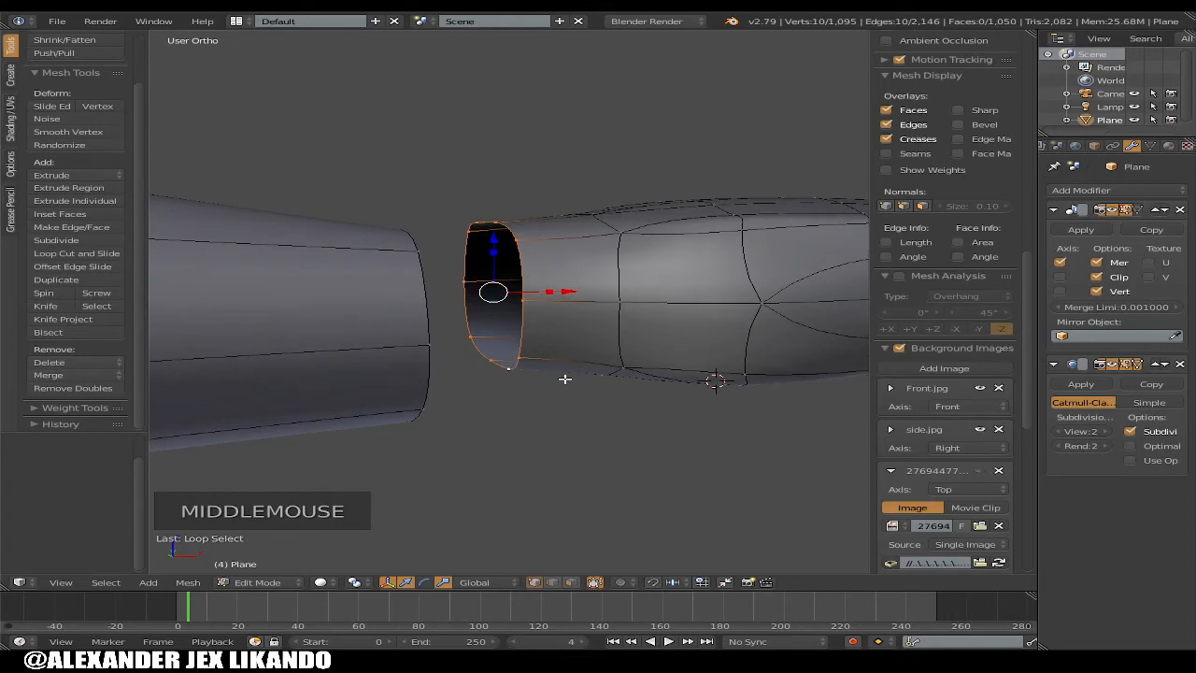
{"action": "right_click", "coordinate": [514, 359]}
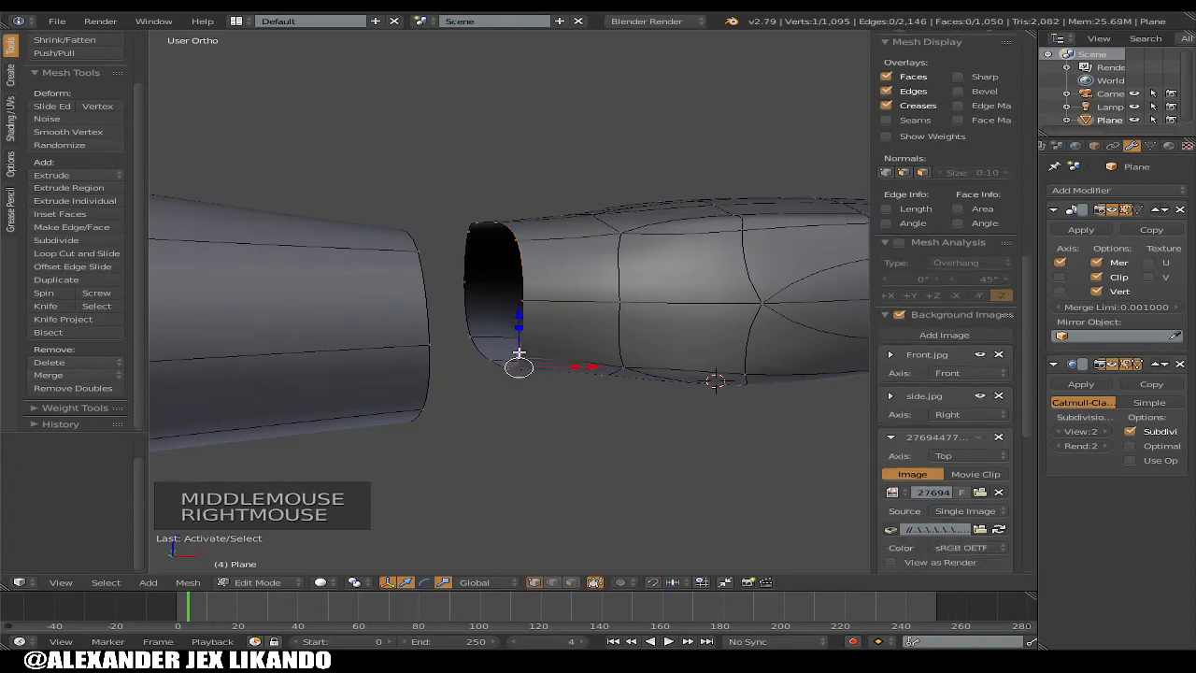
{"action": "right_click", "coordinate": [524, 301]}
{"action": "middle_click", "coordinate": [587, 310]}
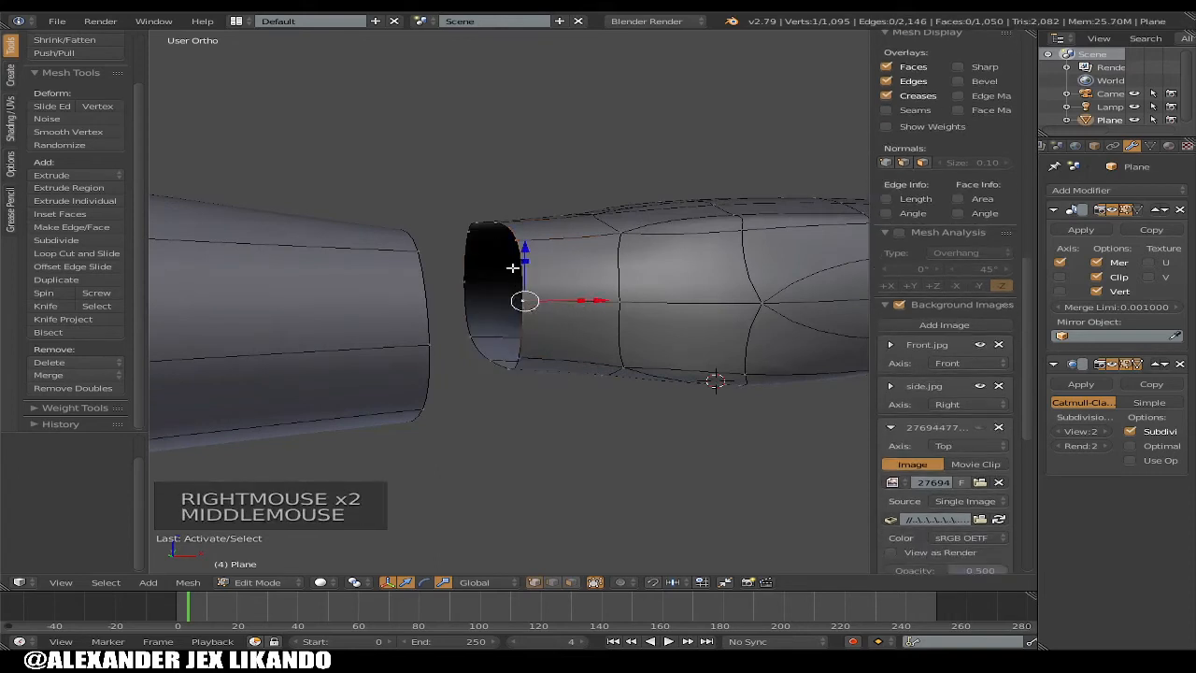
{"action": "middle_click", "coordinate": [496, 226]}
{"action": "scroll", "coordinate": [497, 226], "scroll_direction": "down", "scroll_amount": 2}
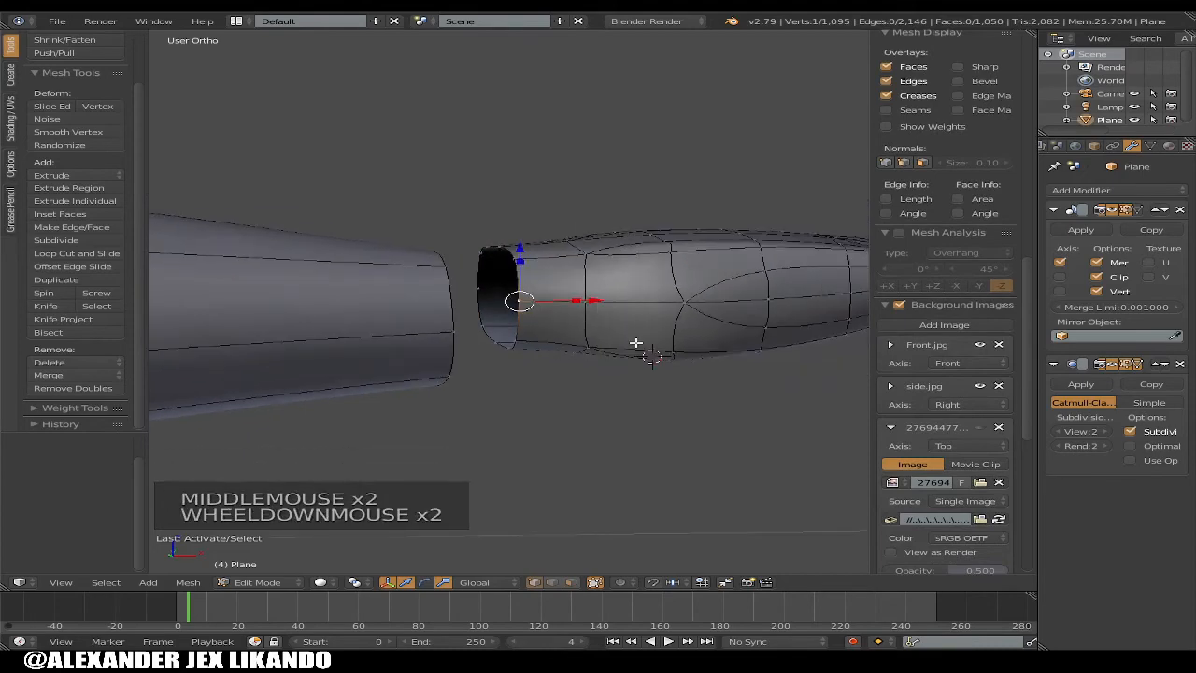
{"action": "middle_click_drag", "start_coordinate": [635, 344], "coordinate": [865, 315]}
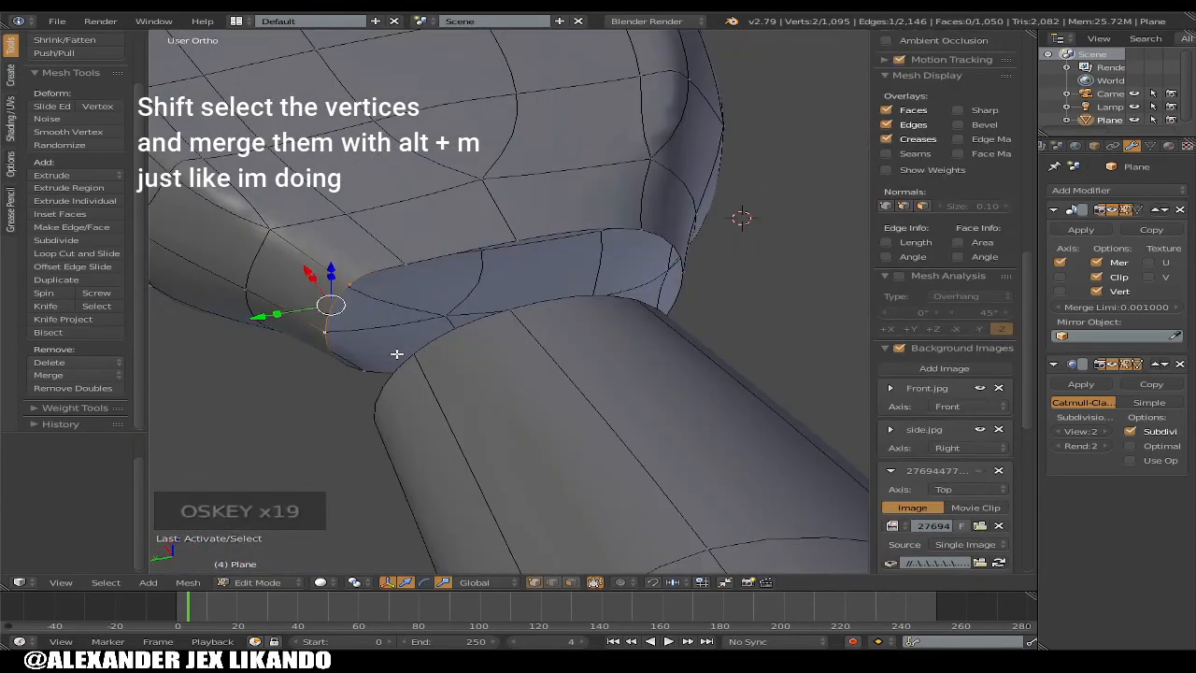
{"action": "key", "text": "alt+m"}
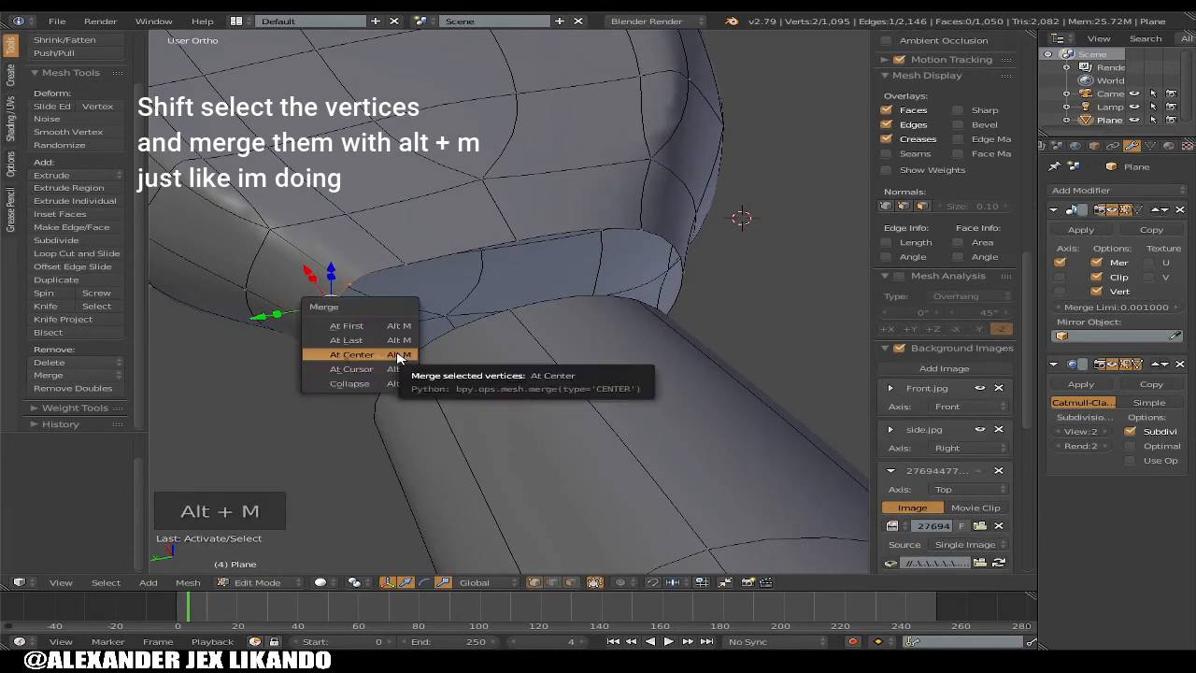
{"action": "left_click", "coordinate": [351, 354]}
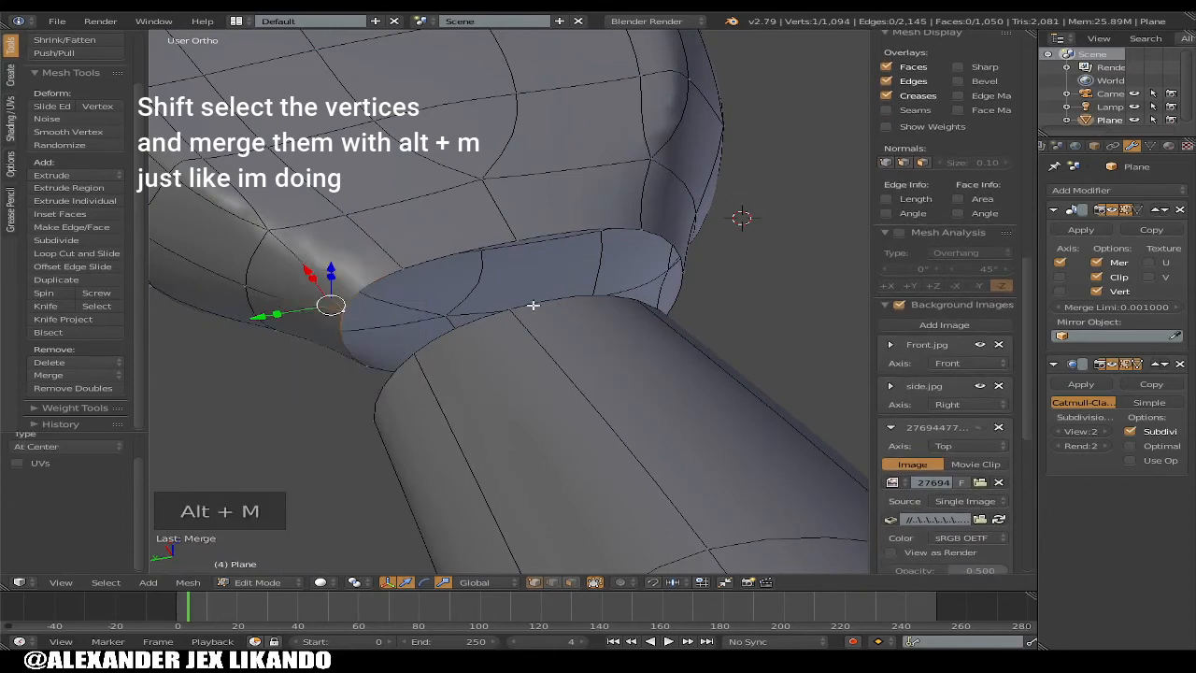
Merge two adjacent vertices on the opposite side of the hand's wrist opening, using At Last
{"action": "middle_click_drag", "start_coordinate": [597, 282], "coordinate": [506, 242]}
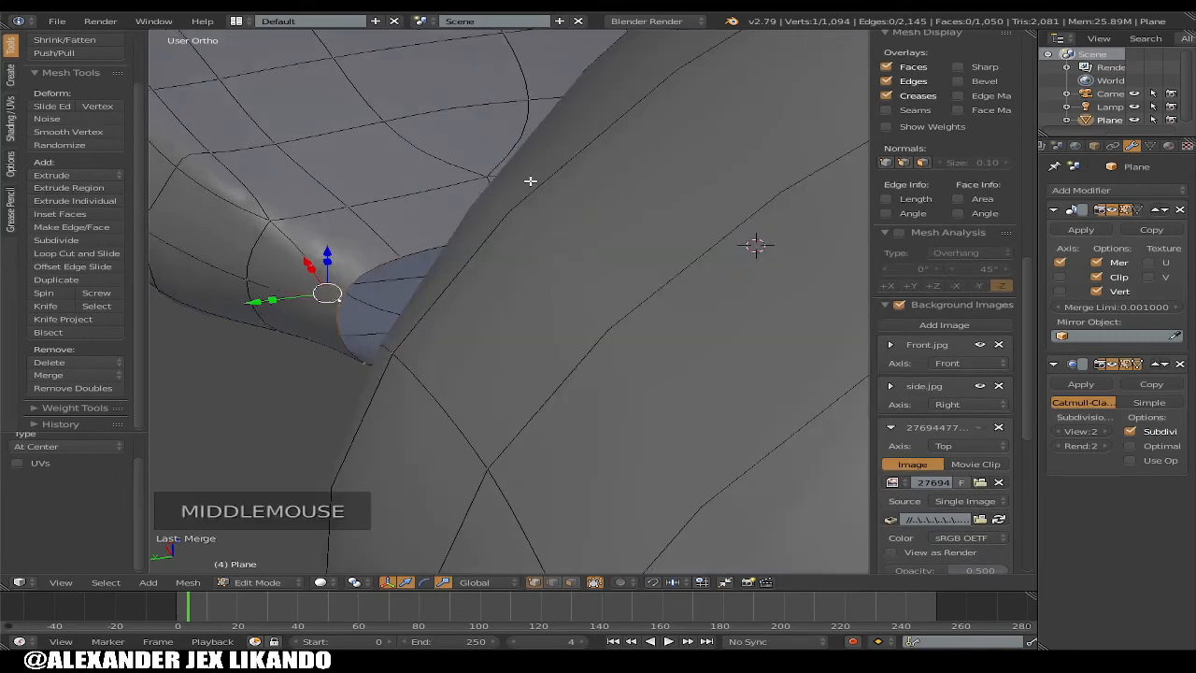
{"action": "middle_click_drag", "start_coordinate": [473, 237], "coordinate": [260, 204]}
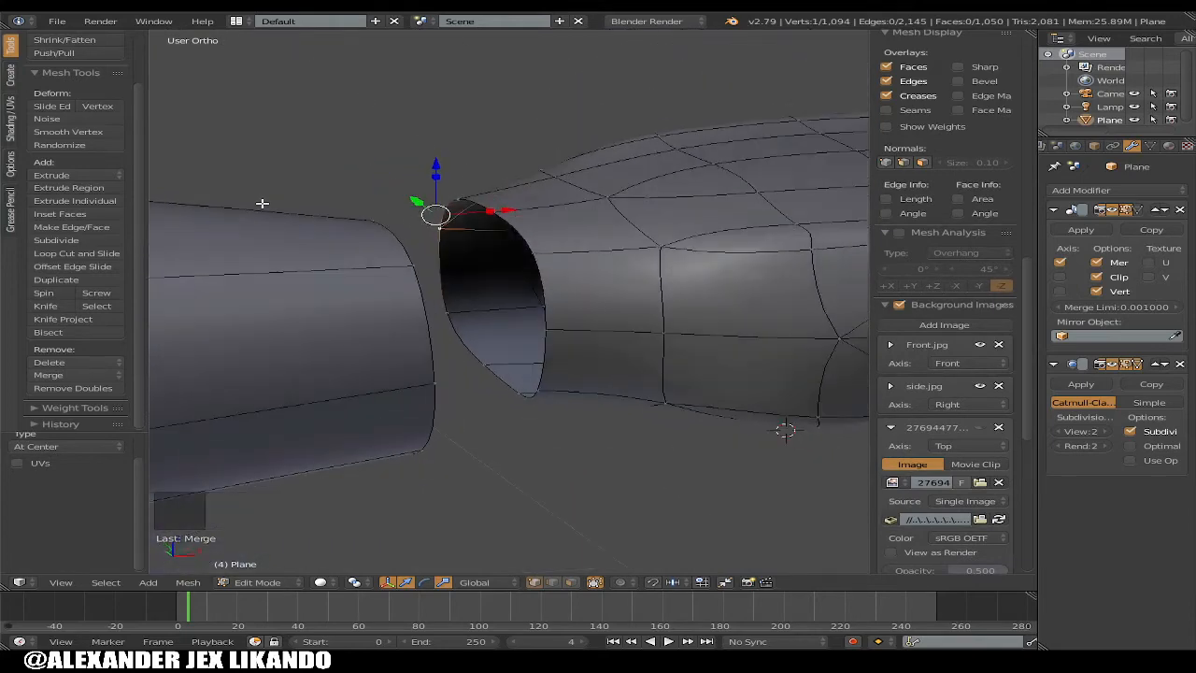
{"action": "middle_click_drag", "start_coordinate": [502, 335], "coordinate": [556, 311]}
{"action": "right_click", "coordinate": [545, 329]}
{"action": "right_click", "coordinate": [545, 342], "text": "shift"}
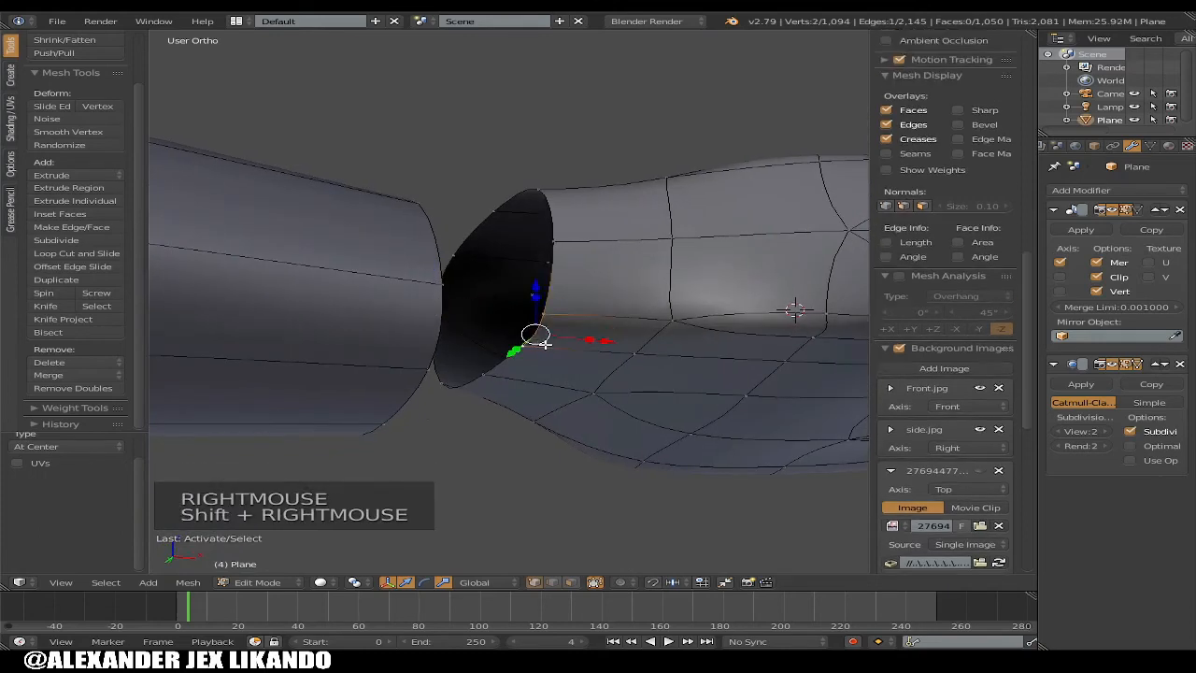
{"action": "key", "text": "alt+m"}
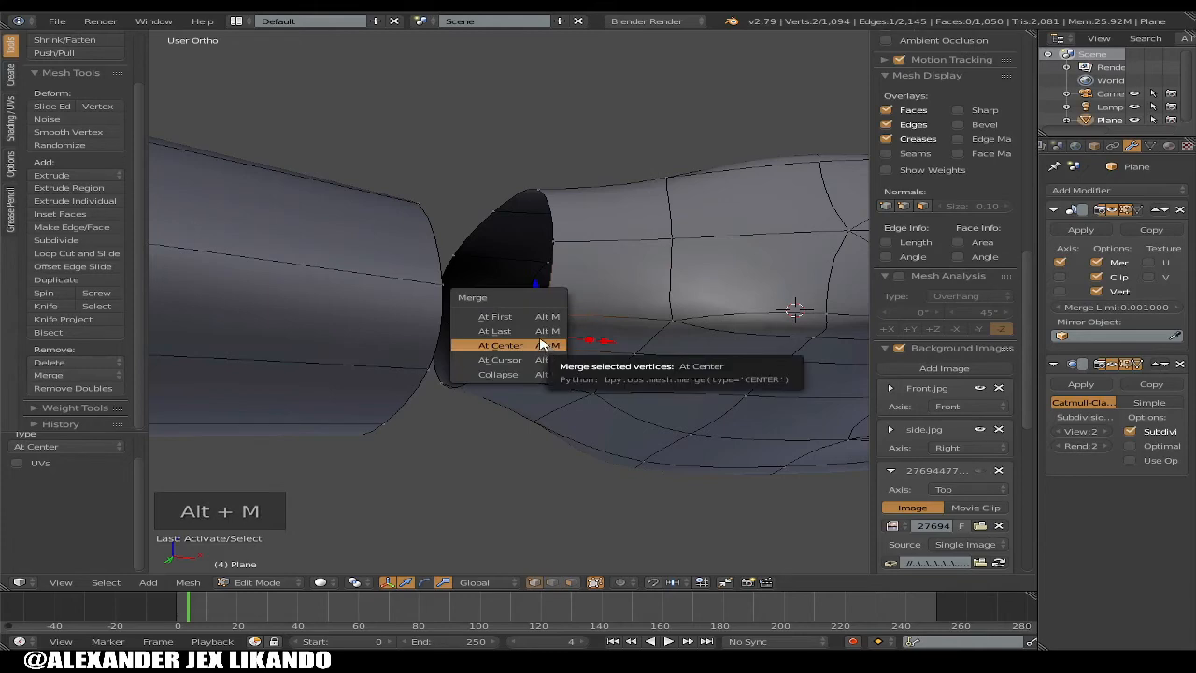
{"action": "left_click", "coordinate": [537, 331]}
Check the hand's wrist loop, and merge one of its vertices with the facing vertex of the arm's end At Center
{"action": "middle_click_drag", "start_coordinate": [537, 331], "coordinate": [524, 307]}
{"action": "right_click", "coordinate": [517, 305], "text": "alt"}
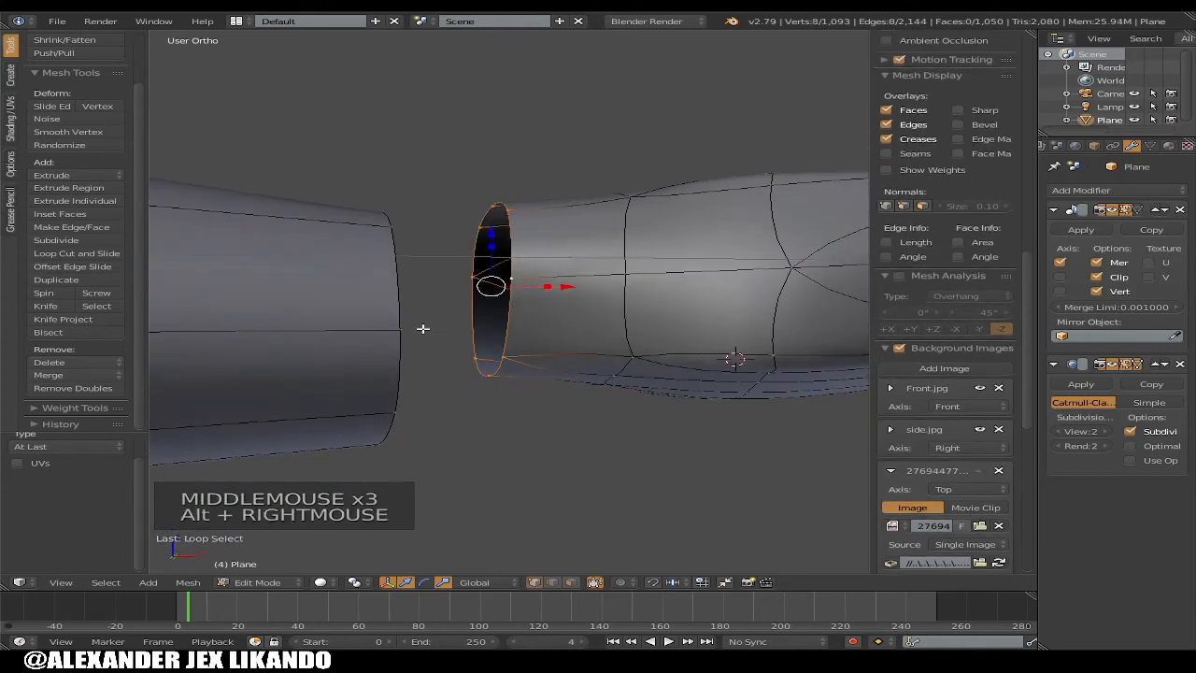
{"action": "middle_click", "coordinate": [430, 376]}
{"action": "scroll", "coordinate": [512, 345], "scroll_direction": "down", "scroll_amount": 4}
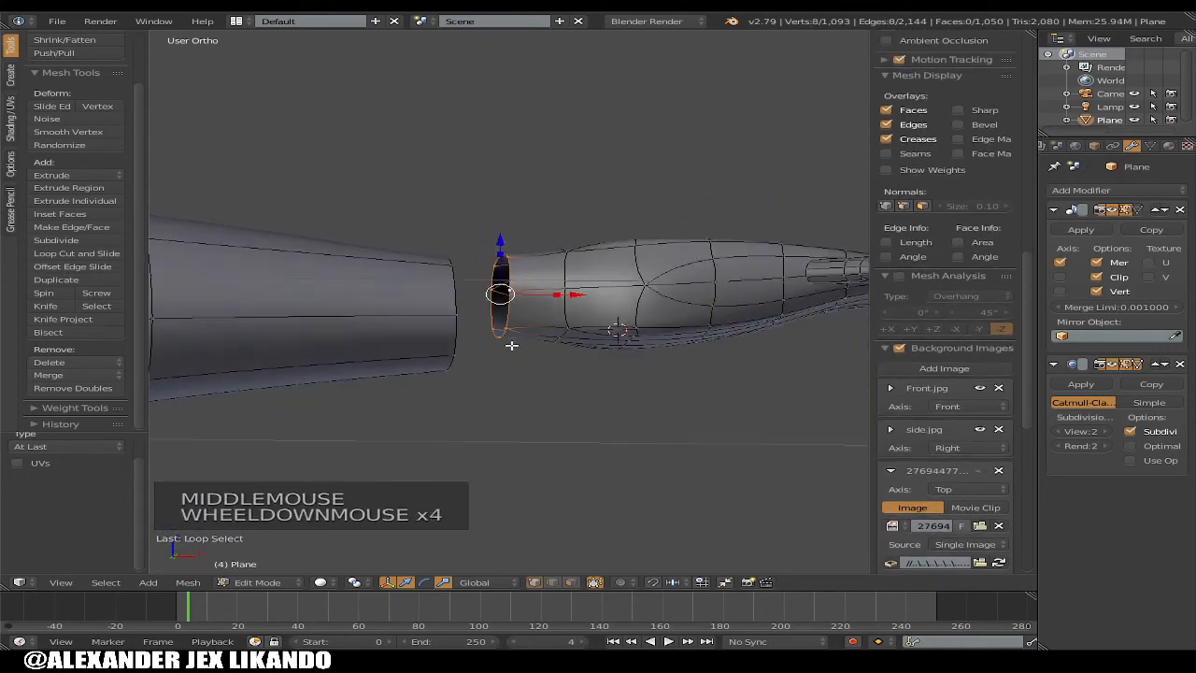
{"action": "middle_click_drag", "start_coordinate": [511, 345], "coordinate": [524, 321]}
{"action": "scroll", "coordinate": [507, 330], "scroll_direction": "up", "scroll_amount": 1}
{"action": "right_click", "coordinate": [513, 332]}
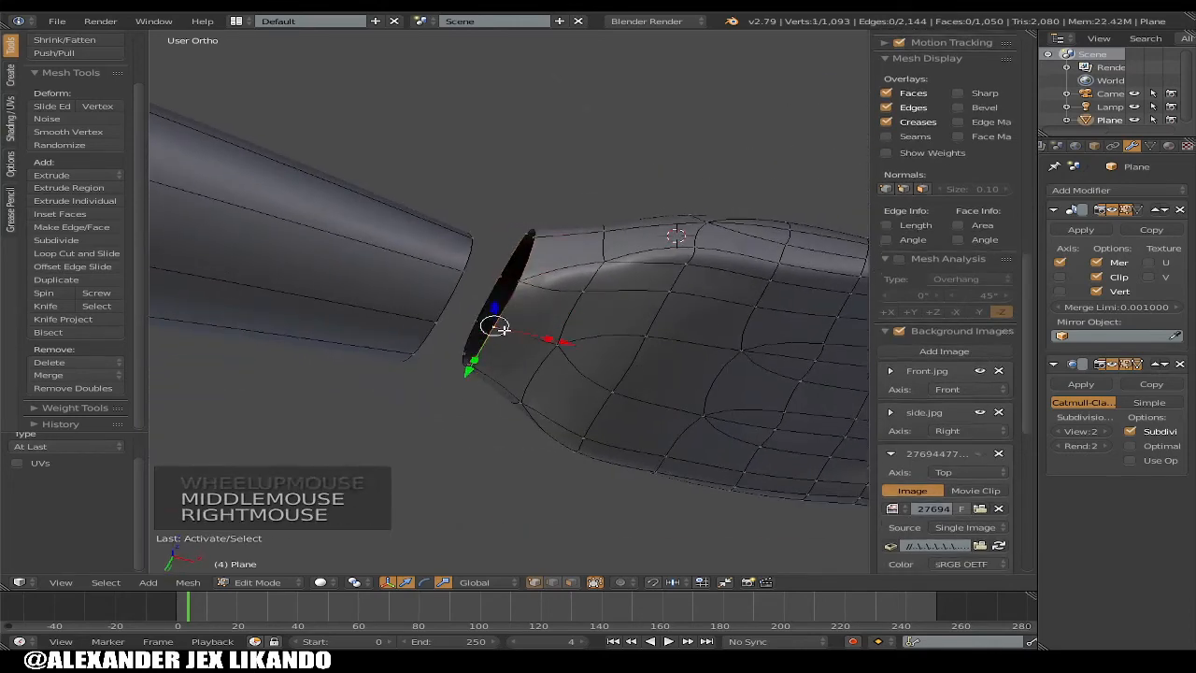
{"action": "right_click", "coordinate": [438, 322], "text": "shift"}
{"action": "key", "text": "alt+m"}
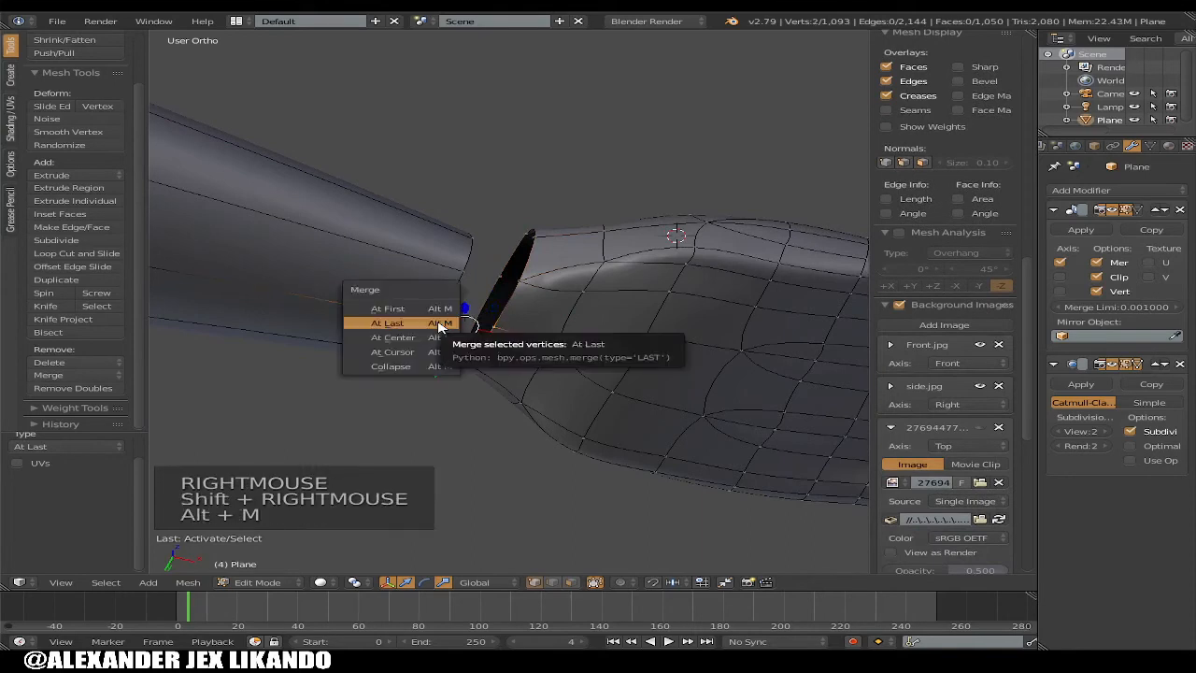
{"action": "left_click", "coordinate": [444, 331]}
Merge the next two pairs of facing hand and arm vertices around the wrist gap At Center
{"action": "middle_click_drag", "start_coordinate": [444, 332], "coordinate": [464, 350]}
{"action": "right_click", "coordinate": [510, 306]}
{"action": "right_click", "coordinate": [452, 317], "text": "shift"}
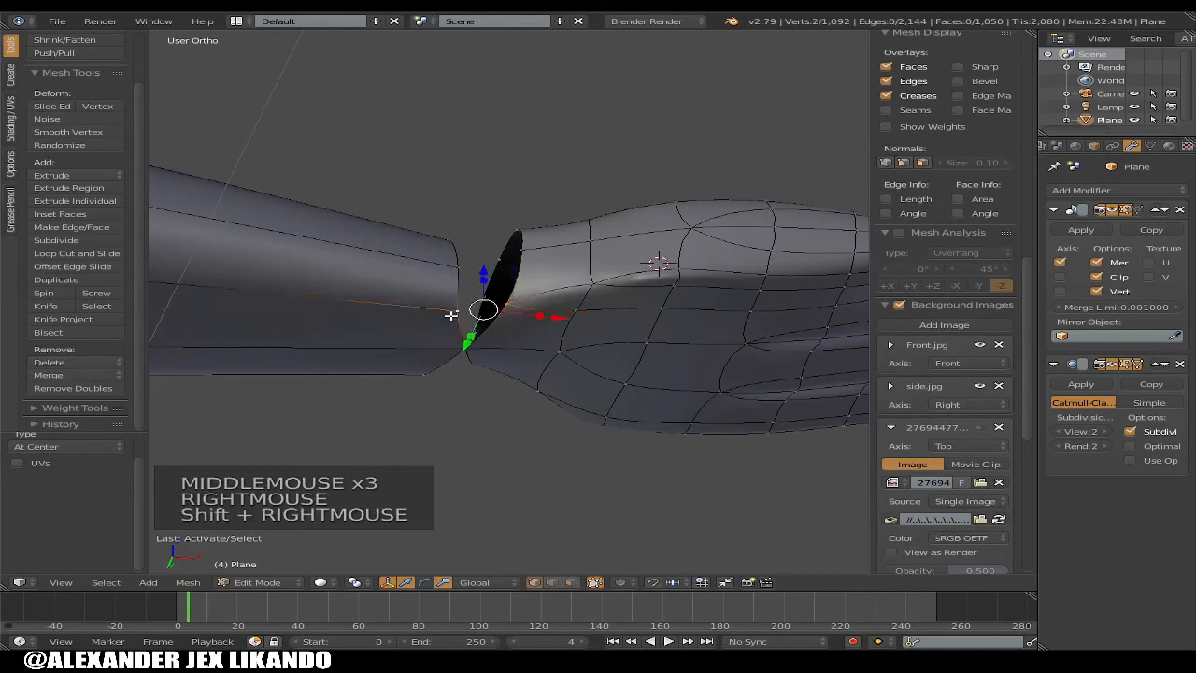
{"action": "key", "text": "alt+m"}
{"action": "left_click", "coordinate": [459, 315]}
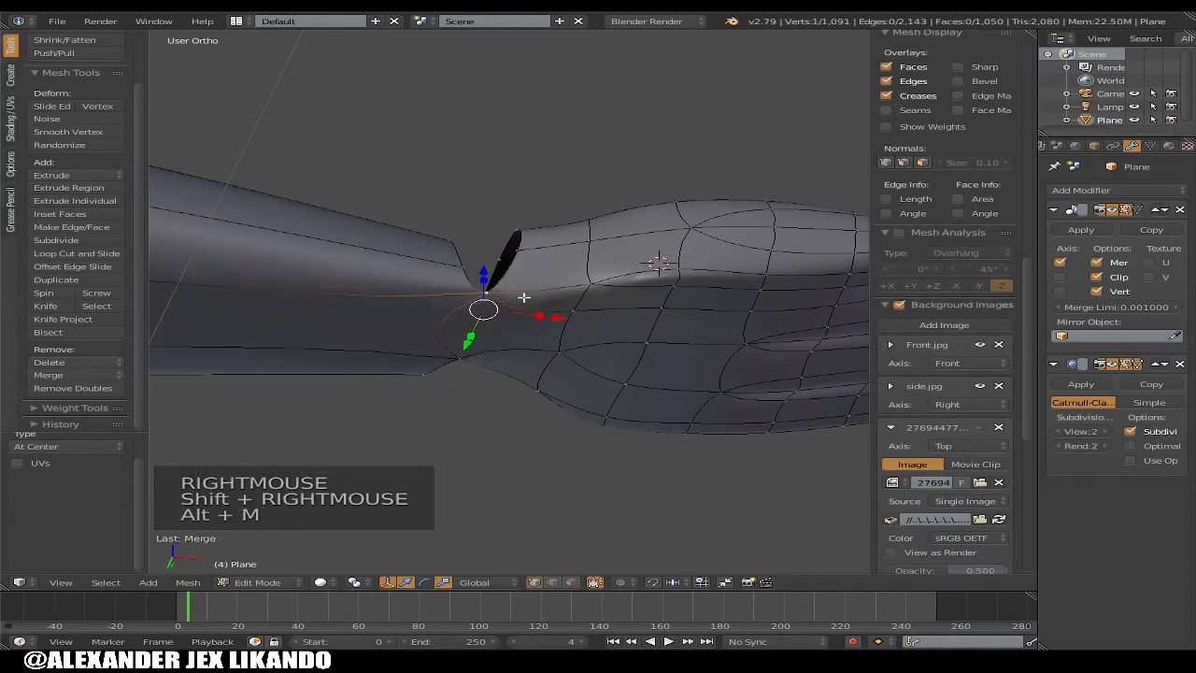
{"action": "middle_click_drag", "start_coordinate": [523, 299], "coordinate": [535, 334]}
{"action": "right_click", "coordinate": [516, 271]}
{"action": "right_click", "coordinate": [455, 310], "text": "shift"}
{"action": "key", "text": "alt+m"}
{"action": "left_click", "coordinate": [460, 311]}
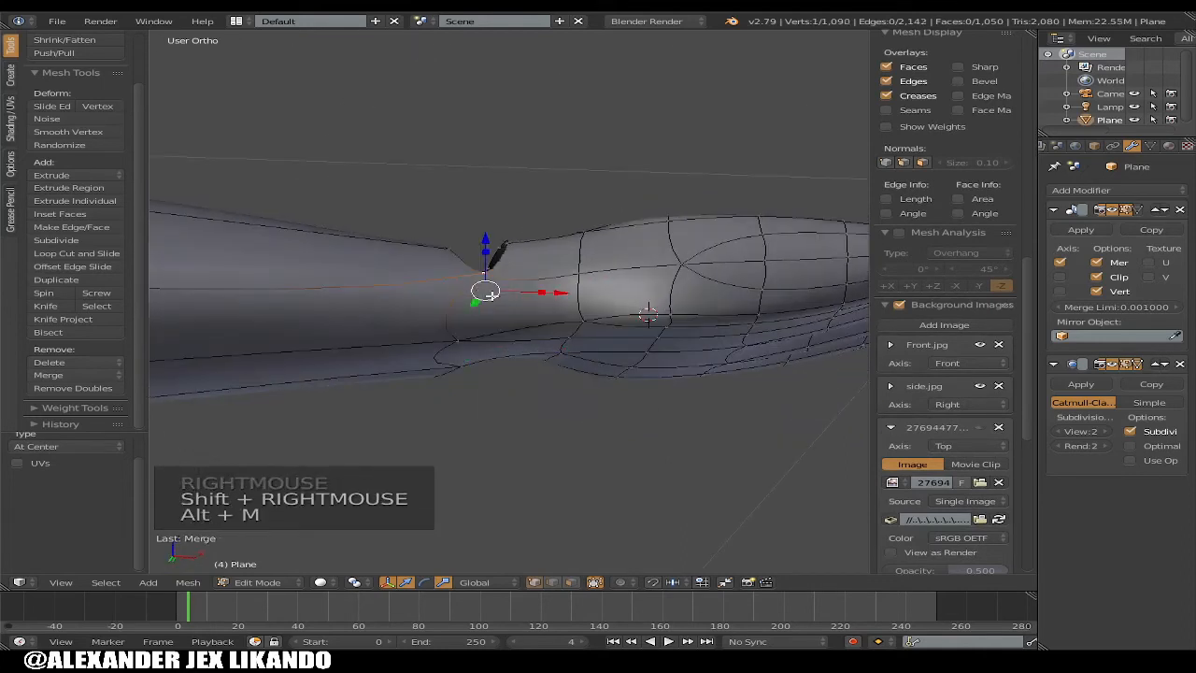
Continue around the wrist gap by merging two further pairs of hand and arm vertices At Center
{"action": "right_click", "coordinate": [511, 275]}
{"action": "middle_click_drag", "start_coordinate": [486, 300], "coordinate": [497, 363]}
{"action": "right_click", "coordinate": [446, 294], "text": "shift"}
{"action": "key", "text": "alt+m"}
{"action": "left_click", "coordinate": [447, 298]}
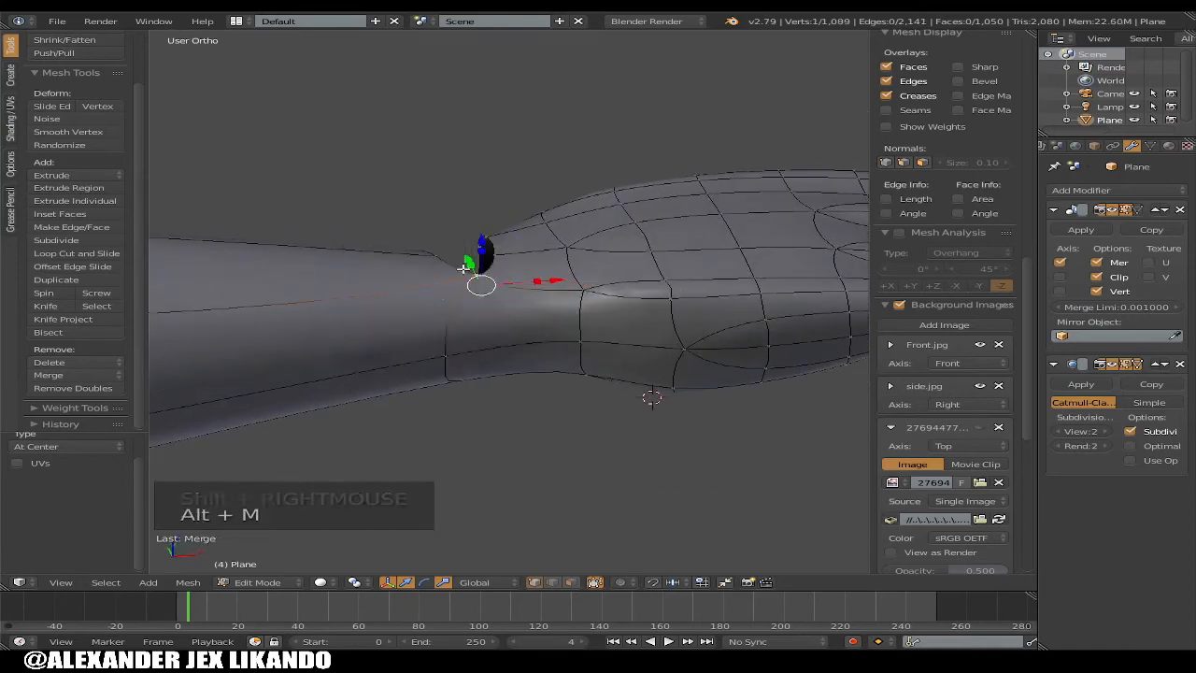
{"action": "middle_click_drag", "start_coordinate": [476, 304], "coordinate": [478, 347]}
{"action": "right_click", "coordinate": [499, 291]}
{"action": "right_click", "coordinate": [443, 287], "text": "shift"}
{"action": "key", "text": "alt+m"}
{"action": "left_click", "coordinate": [449, 289]}
Merge two more facing vertex pairs on the far side of the wrist At Center, leaving one pair open
{"action": "middle_click_drag", "start_coordinate": [486, 301], "coordinate": [488, 348]}
{"action": "right_click", "coordinate": [496, 275]}
{"action": "right_click", "coordinate": [422, 262], "text": "shift"}
{"action": "middle_click_drag", "start_coordinate": [475, 269], "coordinate": [490, 278]}
{"action": "middle_click_drag", "start_coordinate": [493, 280], "coordinate": [451, 323]}
{"action": "right_click", "coordinate": [500, 349]}
{"action": "right_click", "coordinate": [444, 329], "text": "shift"}
{"action": "key", "text": "alt+m"}
{"action": "left_click", "coordinate": [445, 330]}
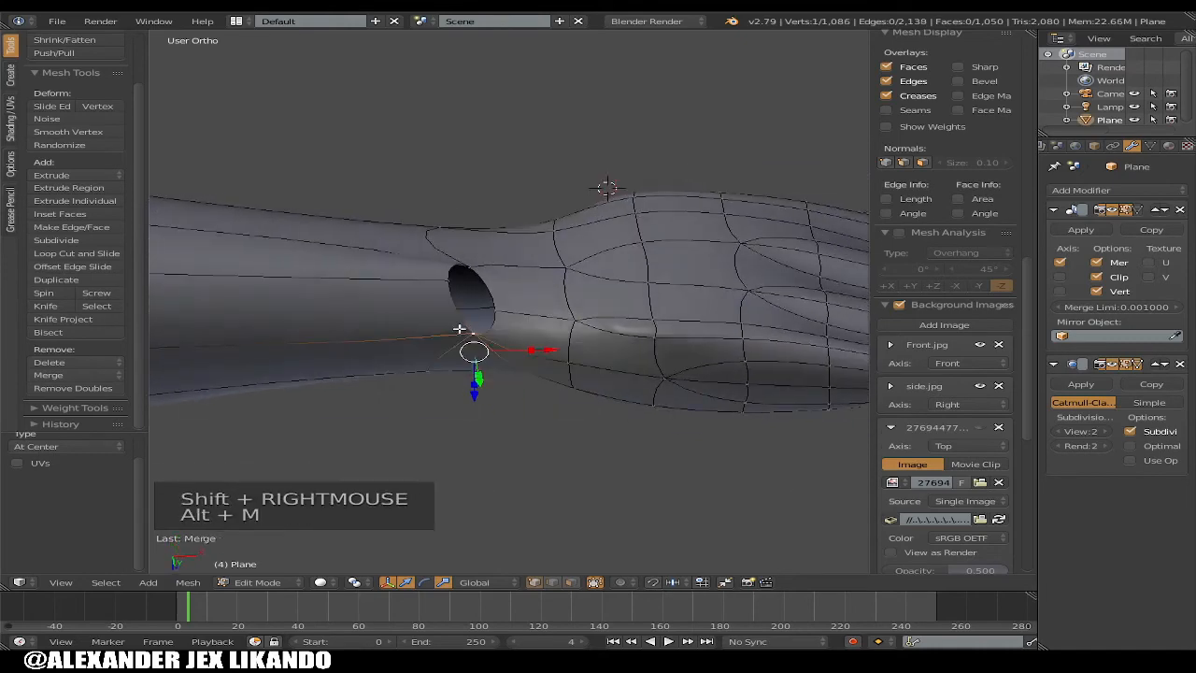
Merge the last open pair of hand and arm vertices At Center to close the hole at the wrist
{"action": "right_click", "coordinate": [506, 306]}
{"action": "right_click", "coordinate": [452, 282], "text": "shift"}
{"action": "key", "text": "alt+m"}
{"action": "left_click", "coordinate": [453, 283]}
Examine the connected wrist from several angles and in front view, both in Edit Mode and smoothed in Object Mode
{"action": "middle_click_drag", "start_coordinate": [469, 341], "coordinate": [505, 299]}
{"action": "middle_click_drag", "start_coordinate": [505, 299], "coordinate": [542, 252]}
{"action": "scroll", "coordinate": [542, 253], "scroll_direction": "down", "scroll_amount": 1}
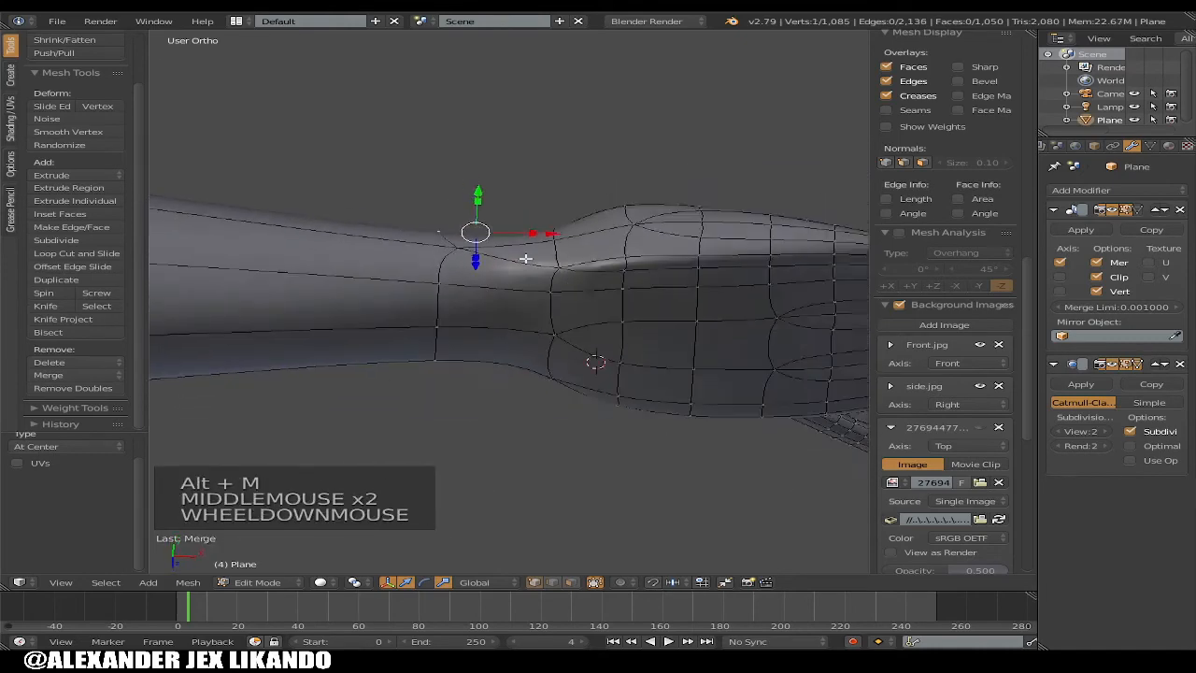
{"action": "scroll", "coordinate": [542, 252], "scroll_direction": "down", "scroll_amount": 3}
{"action": "scroll", "coordinate": [578, 333], "scroll_direction": "down", "scroll_amount": 3}
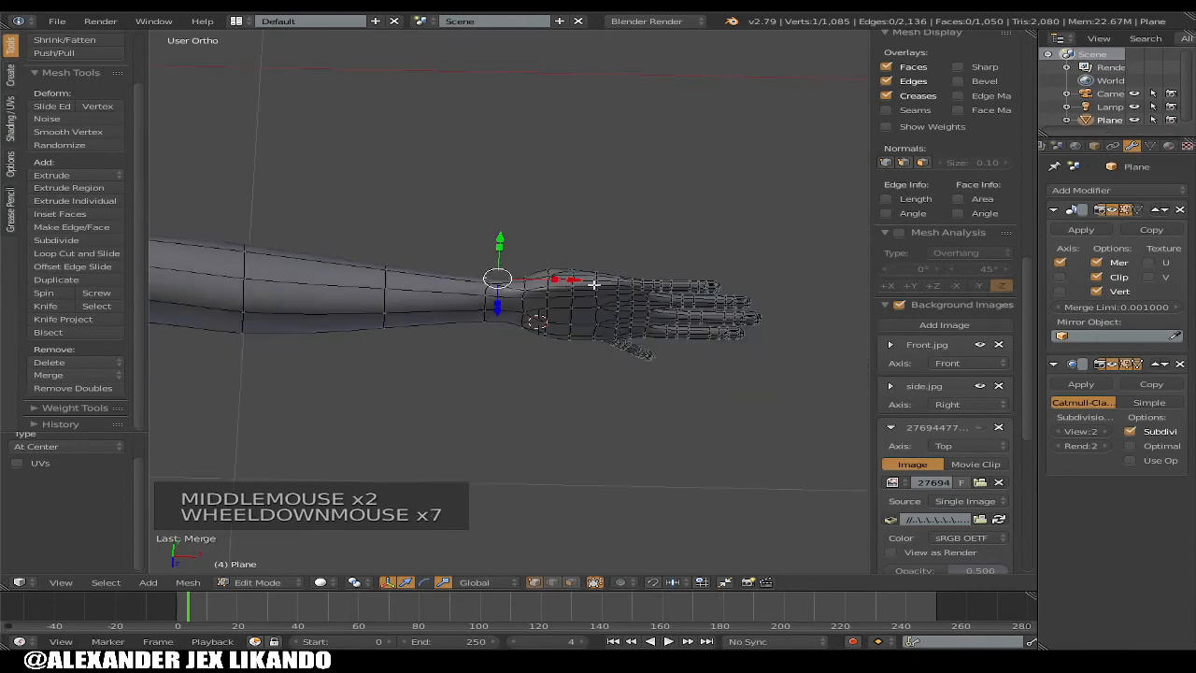
{"action": "key", "text": "KP_1"}
{"action": "key", "text": "KP_1"}
{"action": "key", "text": "KP_1"}
{"action": "key", "text": "KP_1"}
{"action": "key", "text": "KP_1"}
{"action": "key", "text": "KP_1"}
{"action": "scroll", "coordinate": [525, 335], "scroll_direction": "up", "scroll_amount": 3}
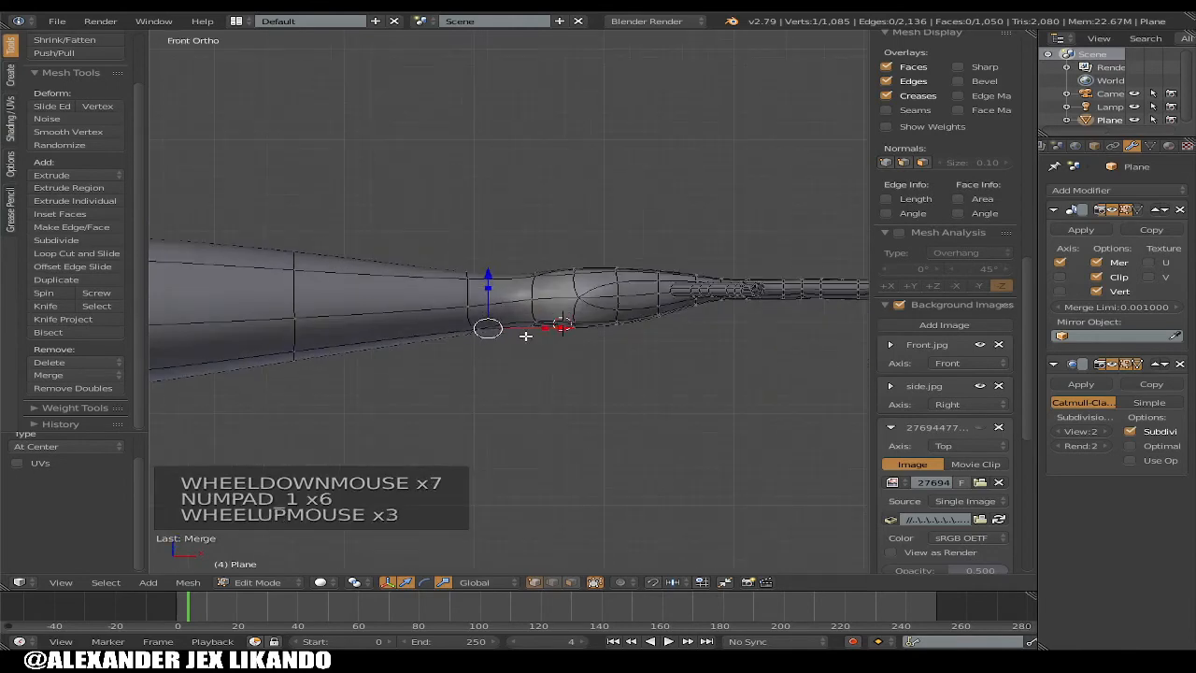
{"action": "scroll", "coordinate": [525, 334], "scroll_direction": "up", "scroll_amount": 2}
{"action": "scroll", "coordinate": [564, 313], "scroll_direction": "up", "scroll_amount": 3}
{"action": "key", "text": "Tab"}
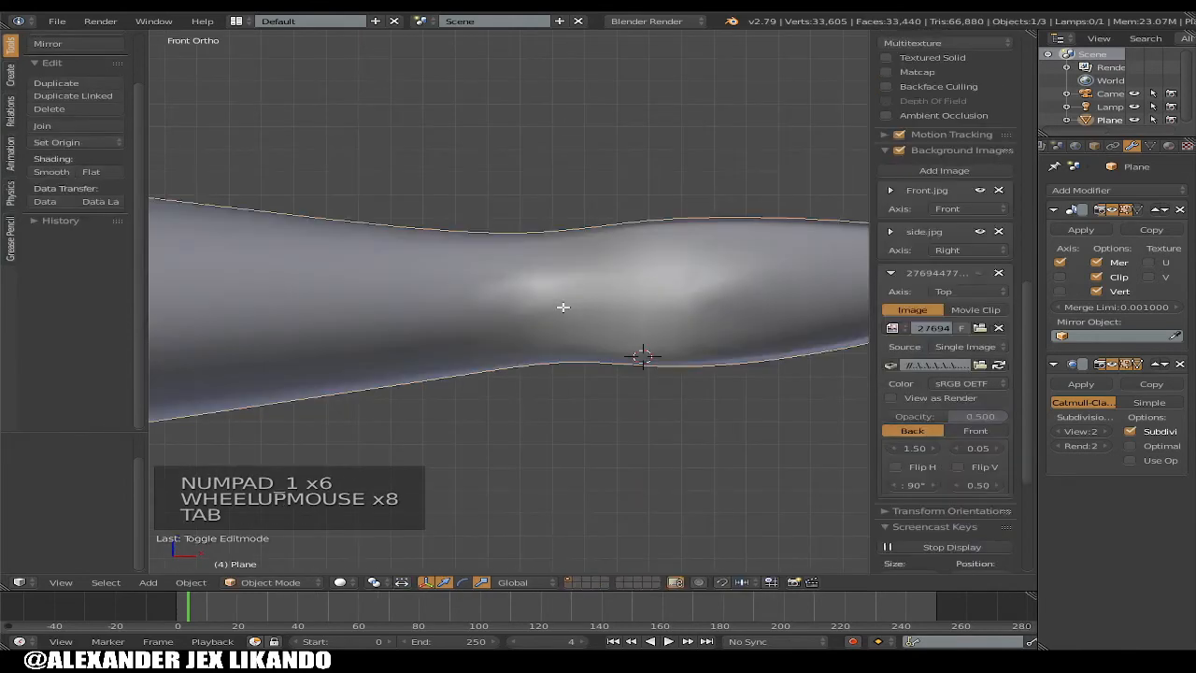
{"action": "key", "text": "Tab"}
{"action": "scroll", "coordinate": [500, 284], "scroll_direction": "down", "scroll_amount": 3}
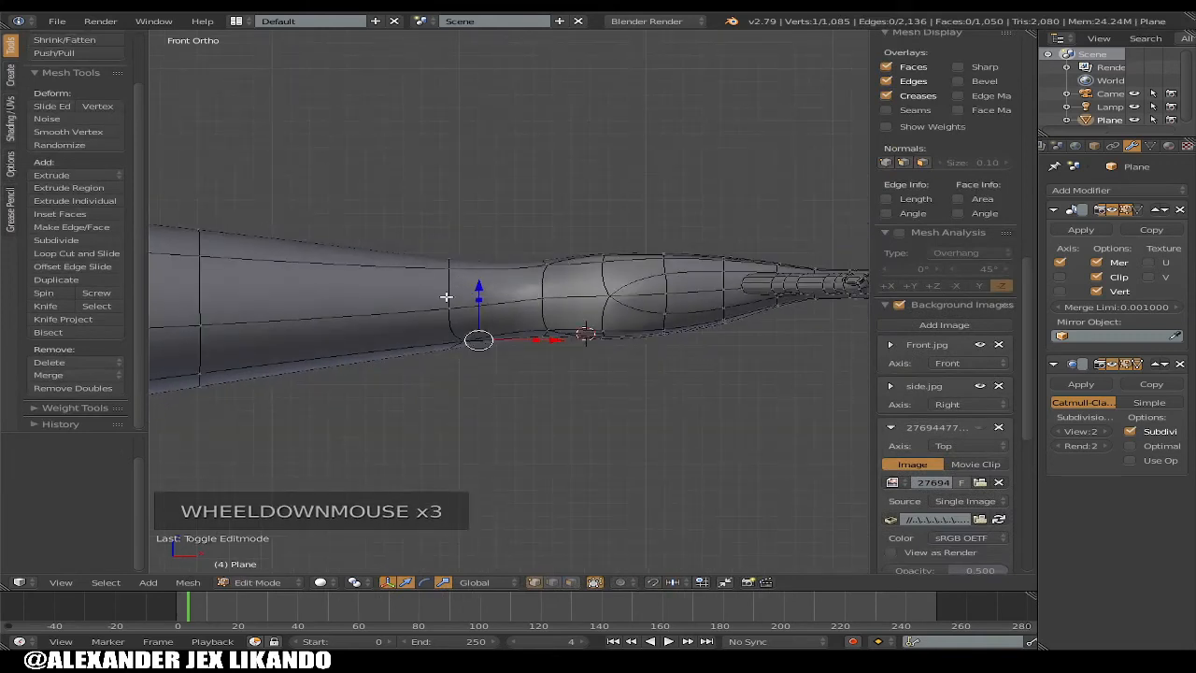
Insert one edge loop around the forearm and slide it toward the wrist to a factor of -1.000
{"action": "key", "text": "r"}
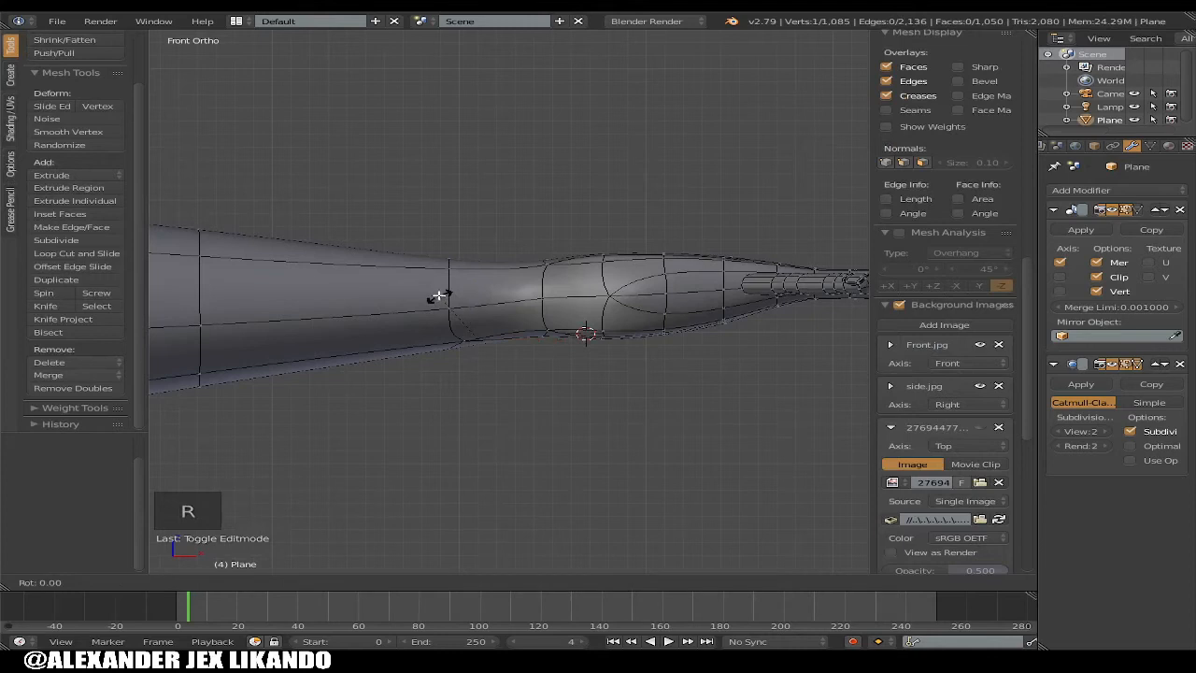
{"action": "right_click", "coordinate": [446, 293]}
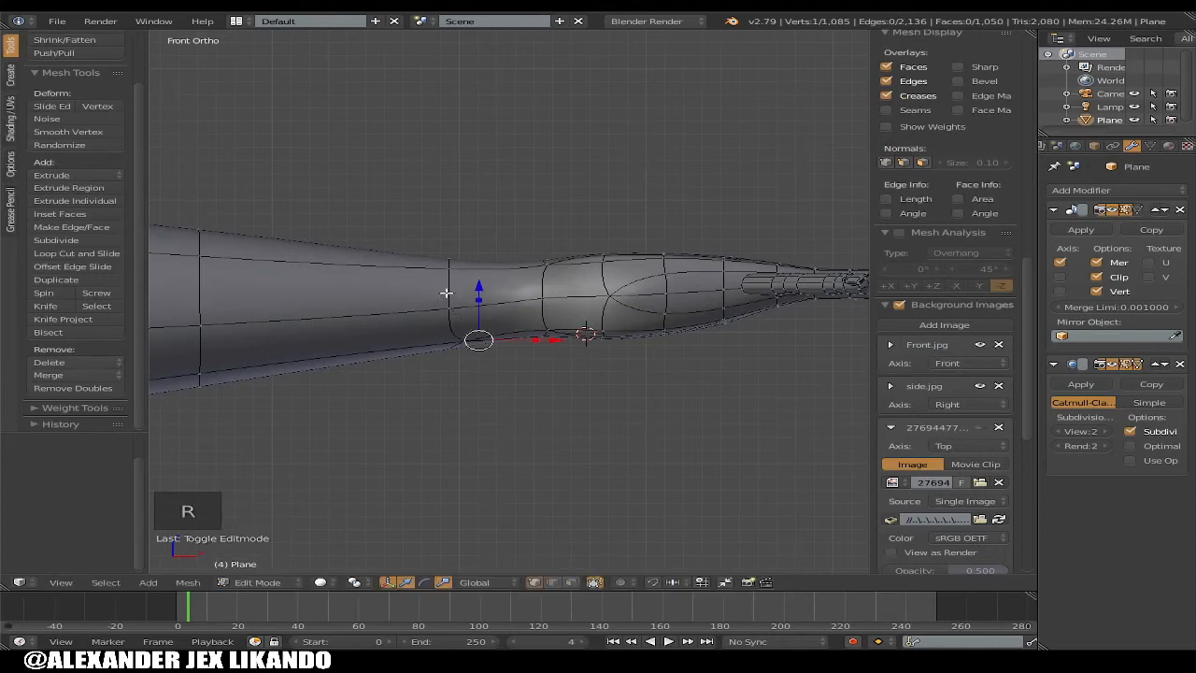
{"action": "key", "text": "ctrl+r"}
{"action": "left_click", "coordinate": [336, 302]}
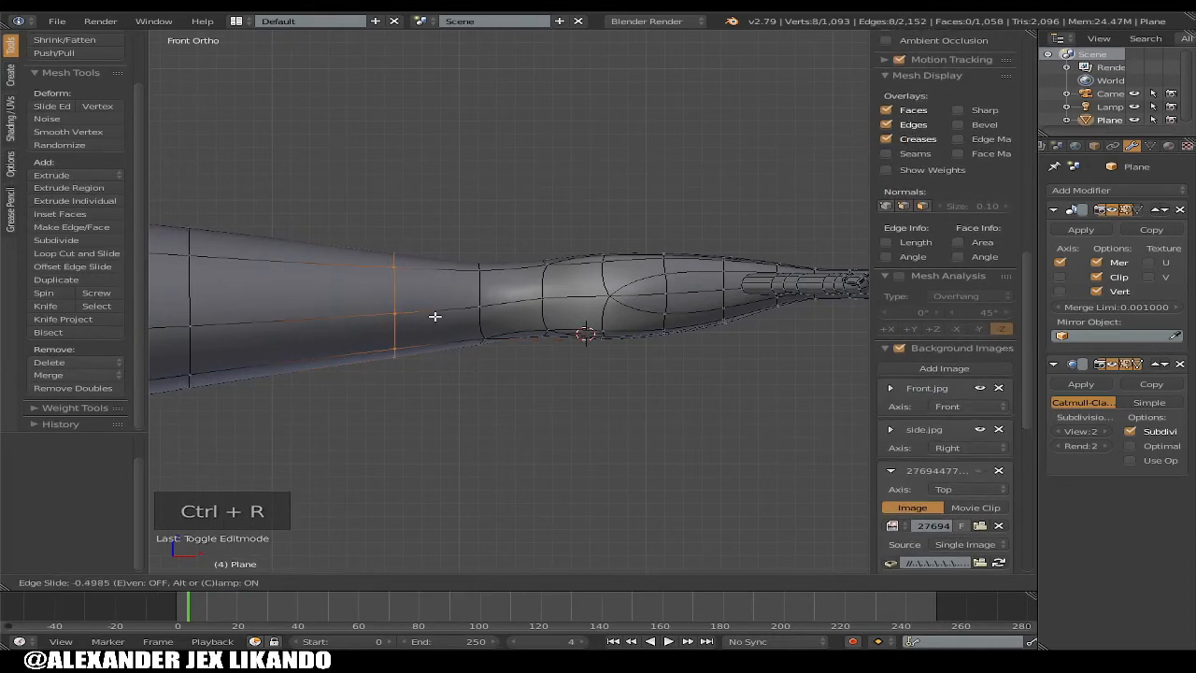
{"action": "left_click", "coordinate": [500, 335]}
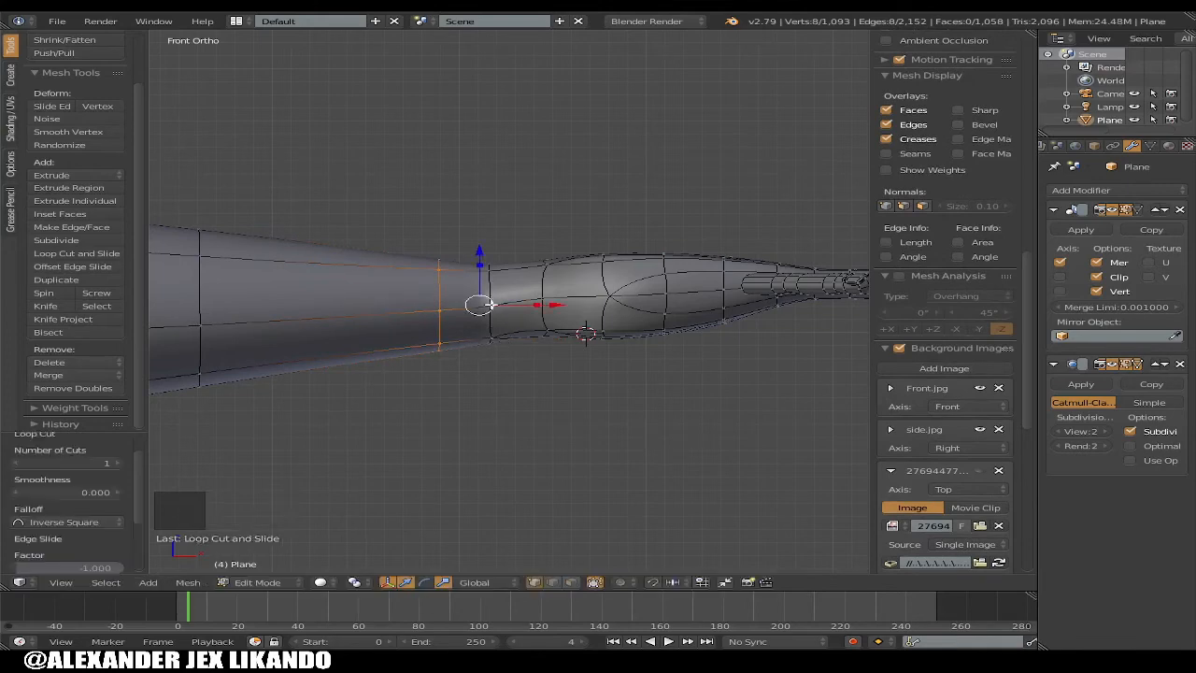
Select the full edge loop at the wrist joint and scale it down slightly to narrow the wrist
{"action": "right_click", "coordinate": [492, 299], "text": "alt"}
{"action": "middle_click_drag", "start_coordinate": [495, 447], "coordinate": [512, 375]}
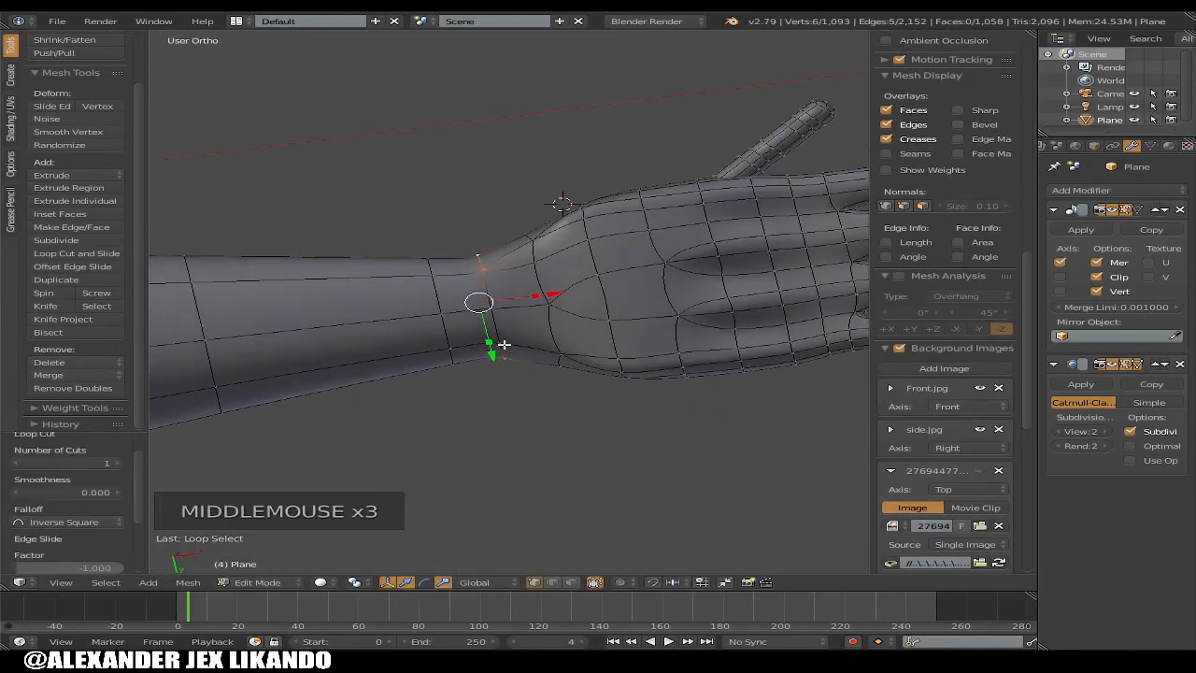
{"action": "right_click", "coordinate": [499, 331], "text": "alt+shift"}
{"action": "key", "text": "s"}
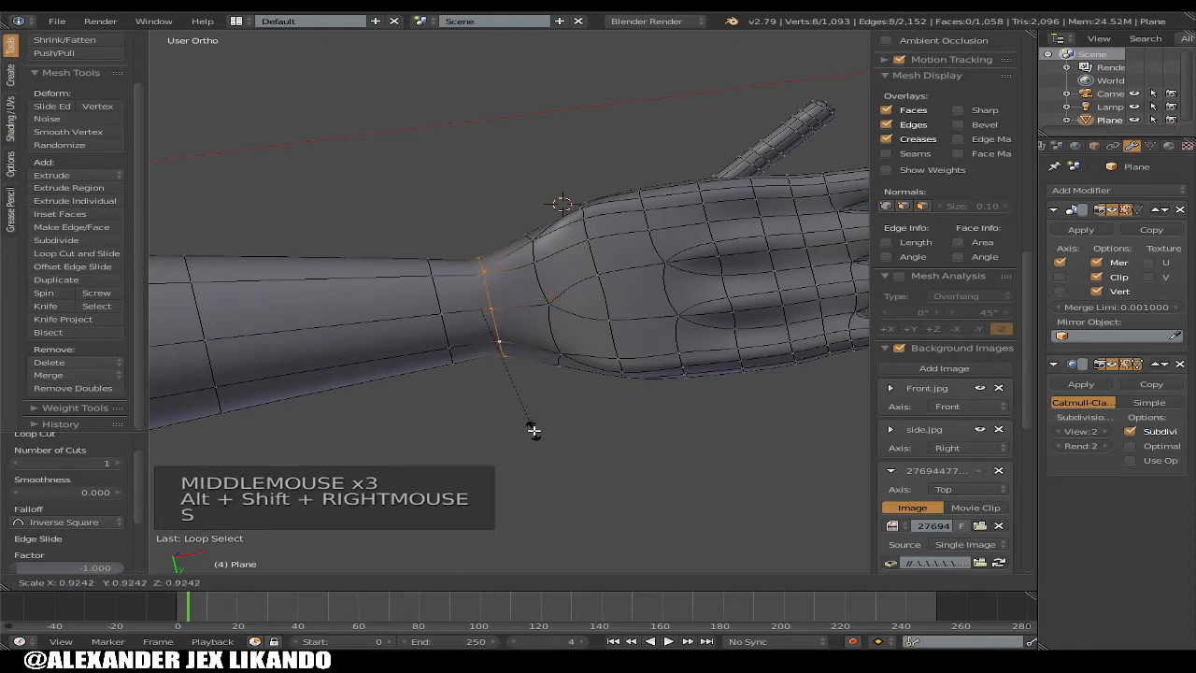
{"action": "left_click", "coordinate": [527, 425]}
Examine the narrowed wrist and the arm from several angles, smoothed in Object Mode and as a mesh in Edit Mode
{"action": "middle_click_drag", "start_coordinate": [539, 366], "coordinate": [614, 383]}
{"action": "middle_click_drag", "start_coordinate": [635, 424], "coordinate": [554, 367]}
{"action": "key", "text": "Tab"}
{"action": "scroll", "coordinate": [555, 360], "scroll_direction": "down", "scroll_amount": 6}
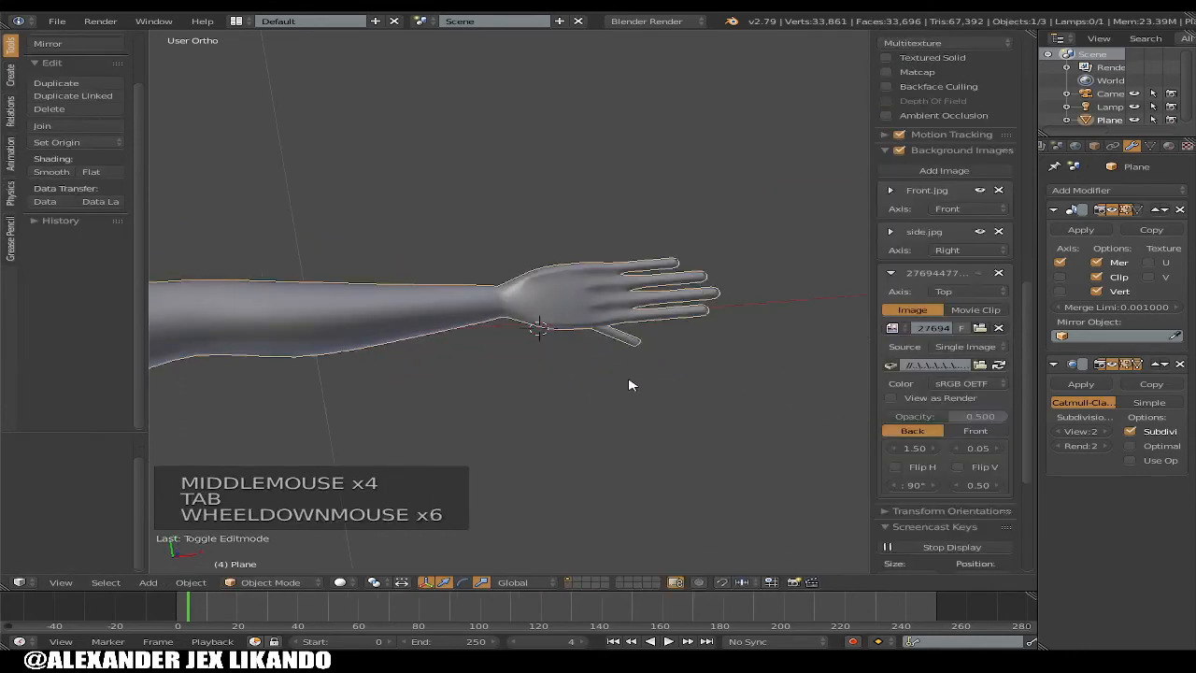
{"action": "middle_click_drag", "start_coordinate": [633, 382], "coordinate": [556, 351]}
{"action": "scroll", "coordinate": [554, 348], "scroll_direction": "down", "scroll_amount": 3}
{"action": "middle_click_drag", "start_coordinate": [342, 372], "coordinate": [249, 336]}
{"action": "scroll", "coordinate": [574, 323], "scroll_direction": "up", "scroll_amount": 8}
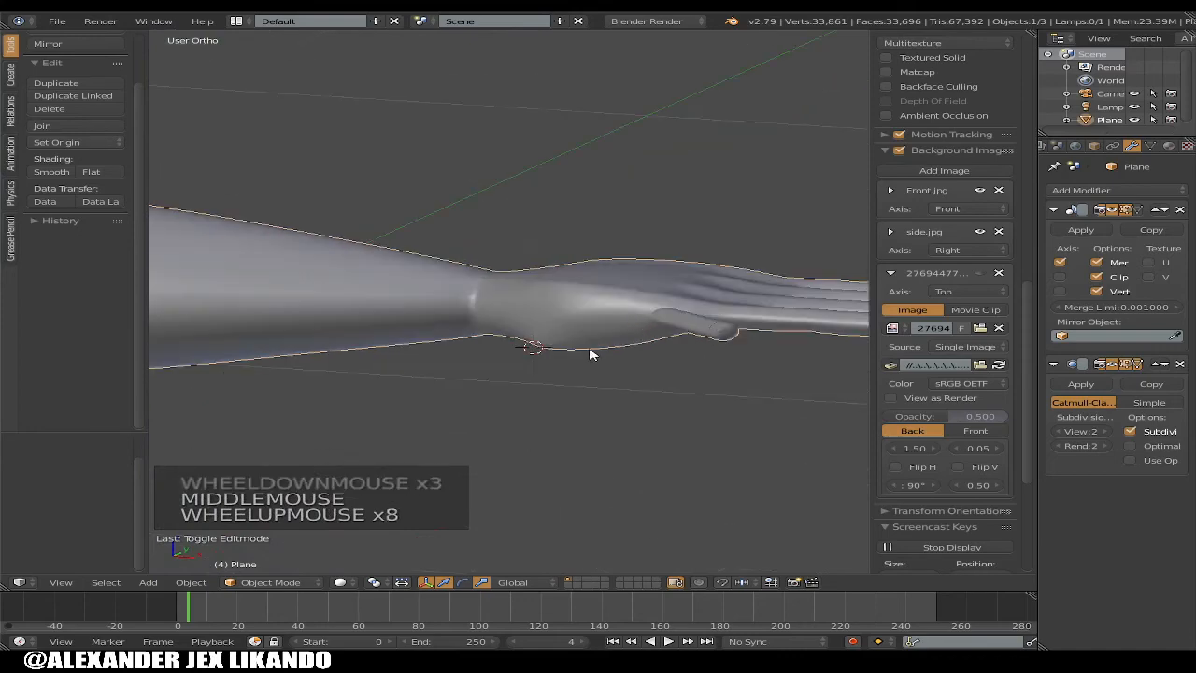
{"action": "middle_click_drag", "start_coordinate": [490, 288], "coordinate": [555, 383]}
{"action": "key", "text": "Tab"}
{"action": "scroll", "coordinate": [604, 364], "scroll_direction": "up", "scroll_amount": 2}
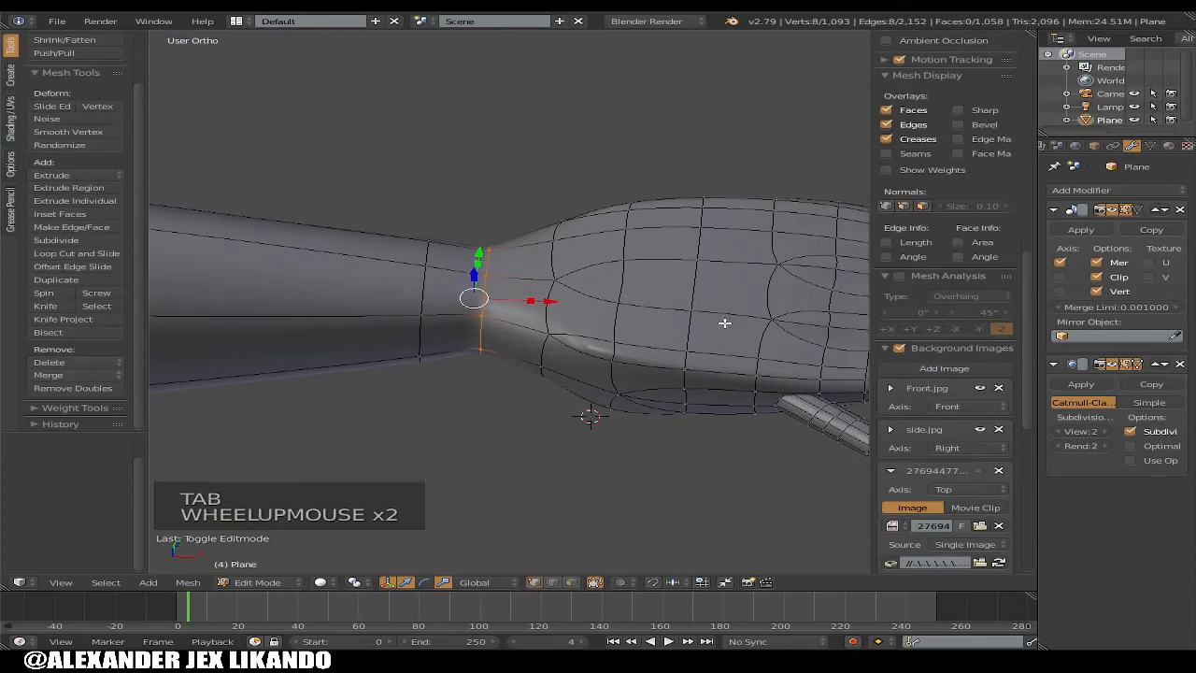
{"action": "right_click", "coordinate": [694, 309], "text": "shift"}
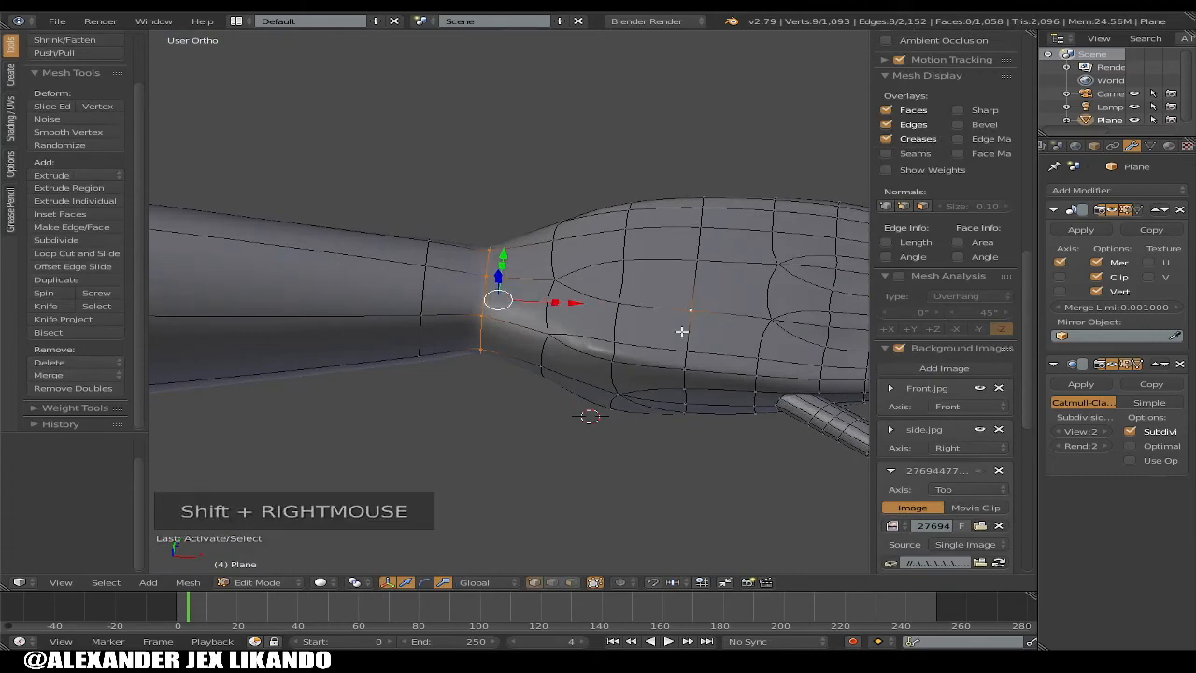
{"action": "middle_click_drag", "start_coordinate": [682, 331], "coordinate": [591, 327]}
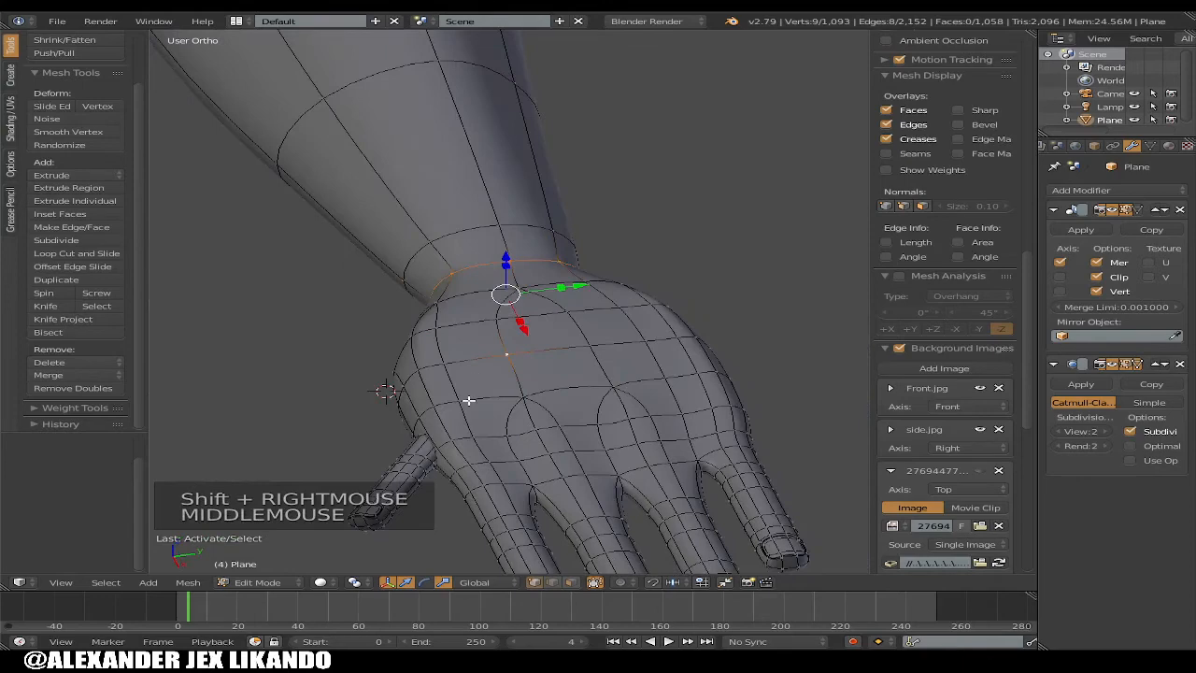
{"action": "middle_click_drag", "start_coordinate": [525, 393], "coordinate": [548, 405]}
{"action": "right_click", "coordinate": [527, 395], "text": "shift"}
{"action": "right_click", "coordinate": [633, 382], "text": "shift"}
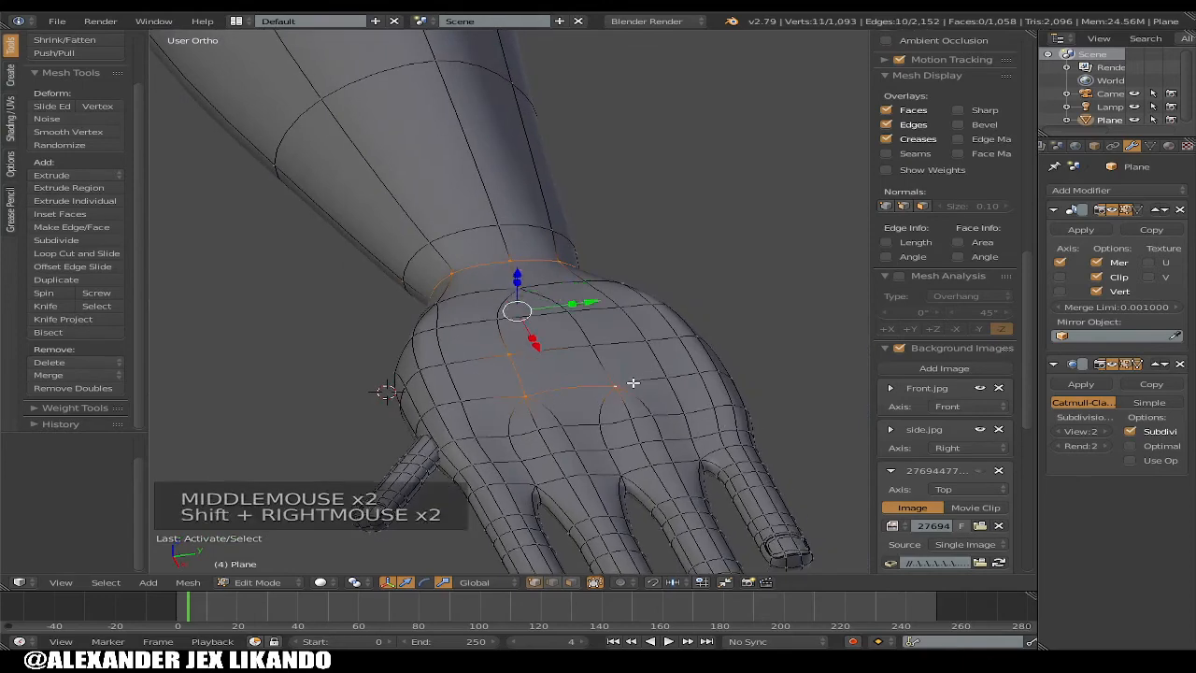
Select the three-face strip across the back of the hand and raise it 0.003 along Z
{"action": "right_click_drag", "start_coordinate": [659, 376], "coordinate": [657, 370]}
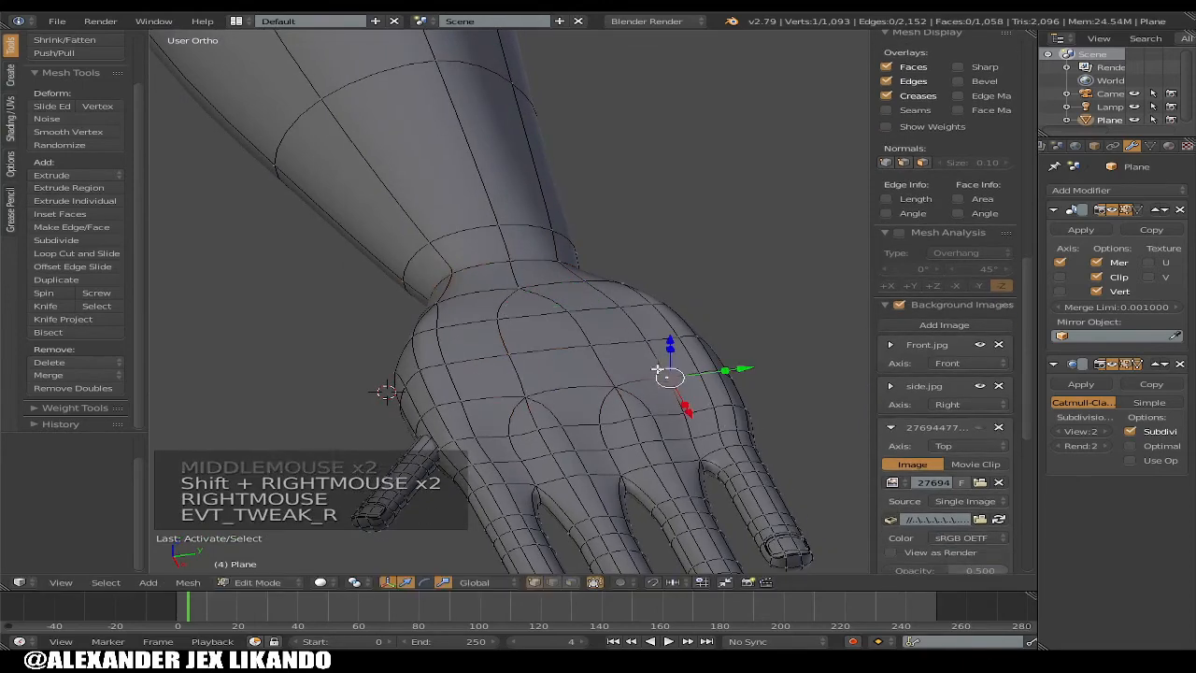
{"action": "right_click", "coordinate": [645, 346], "text": "shift"}
{"action": "right_click", "coordinate": [598, 364], "text": "shift"}
{"action": "right_click", "coordinate": [574, 382], "text": "shift"}
{"action": "right_click", "coordinate": [521, 392], "text": "shift"}
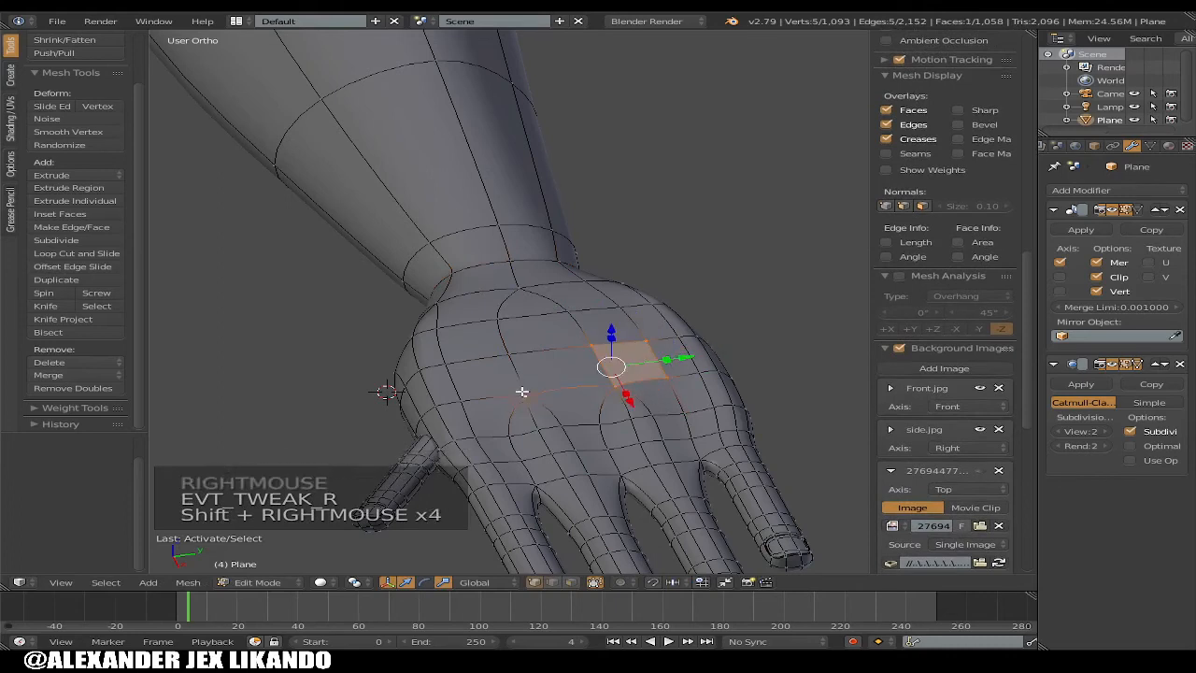
{"action": "right_click", "coordinate": [518, 357], "text": "shift"}
{"action": "right_click", "coordinate": [449, 366], "text": "shift"}
{"action": "right_click", "coordinate": [457, 395], "text": "shift"}
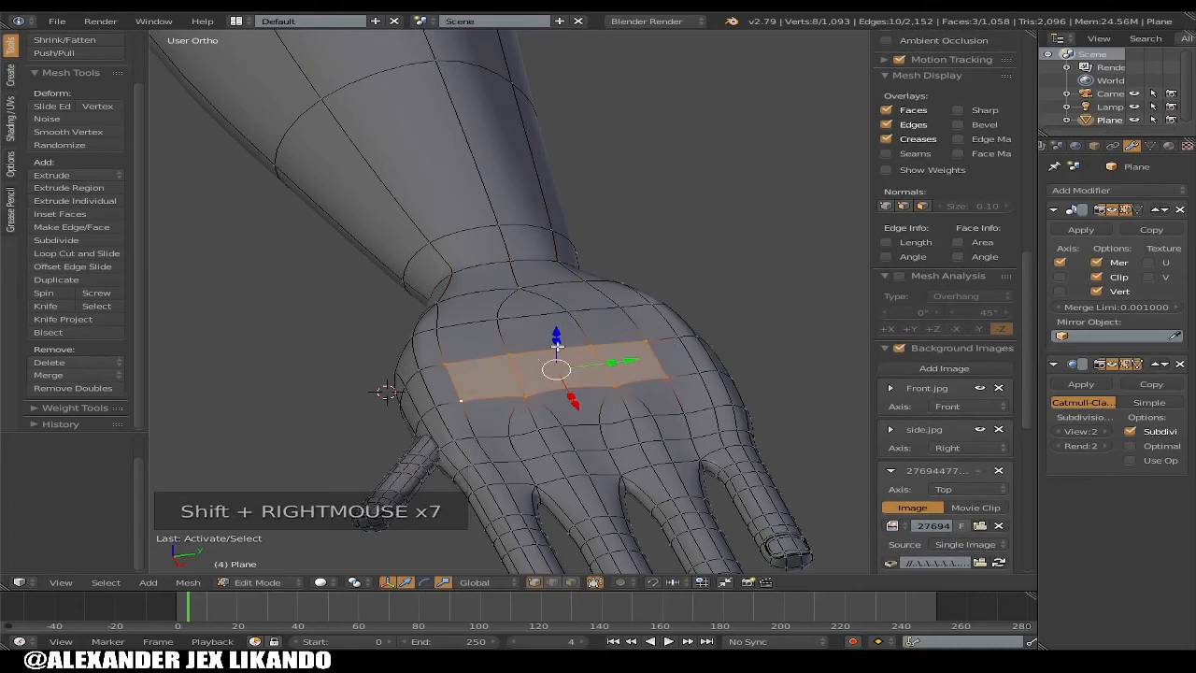
{"action": "left_click_drag", "start_coordinate": [559, 334], "coordinate": [580, 337]}
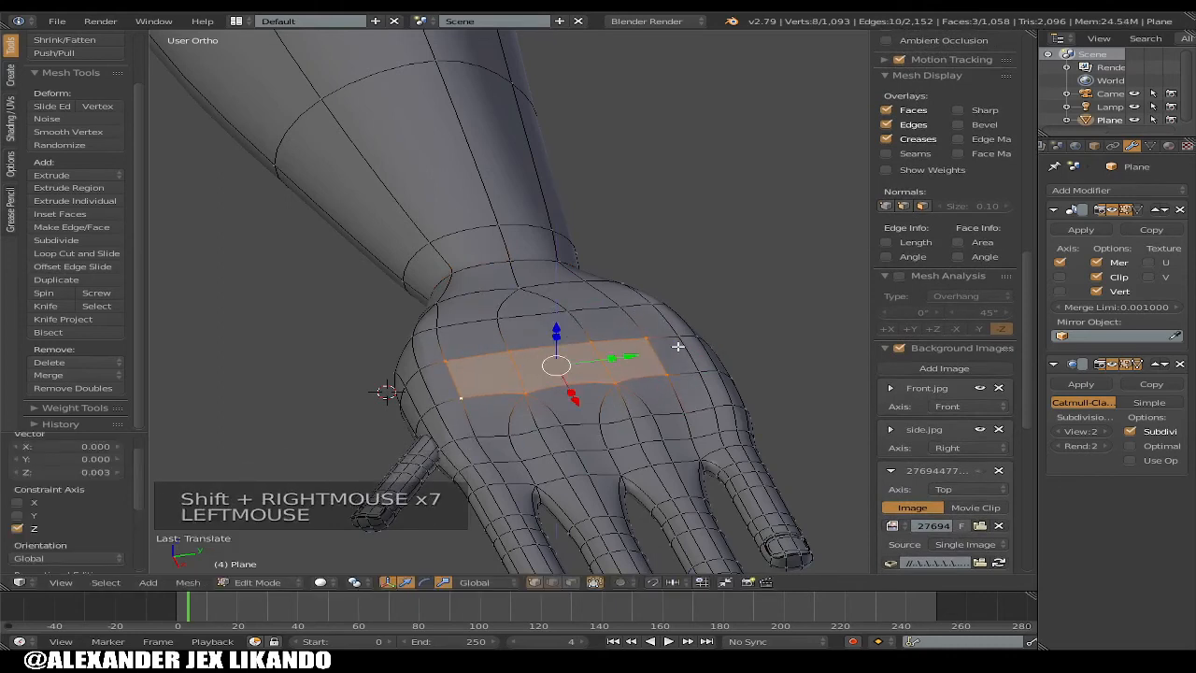
Undo the neighbouring vertex selection and the last raise of the strip on the back of the hand
{"action": "key", "text": "z"}
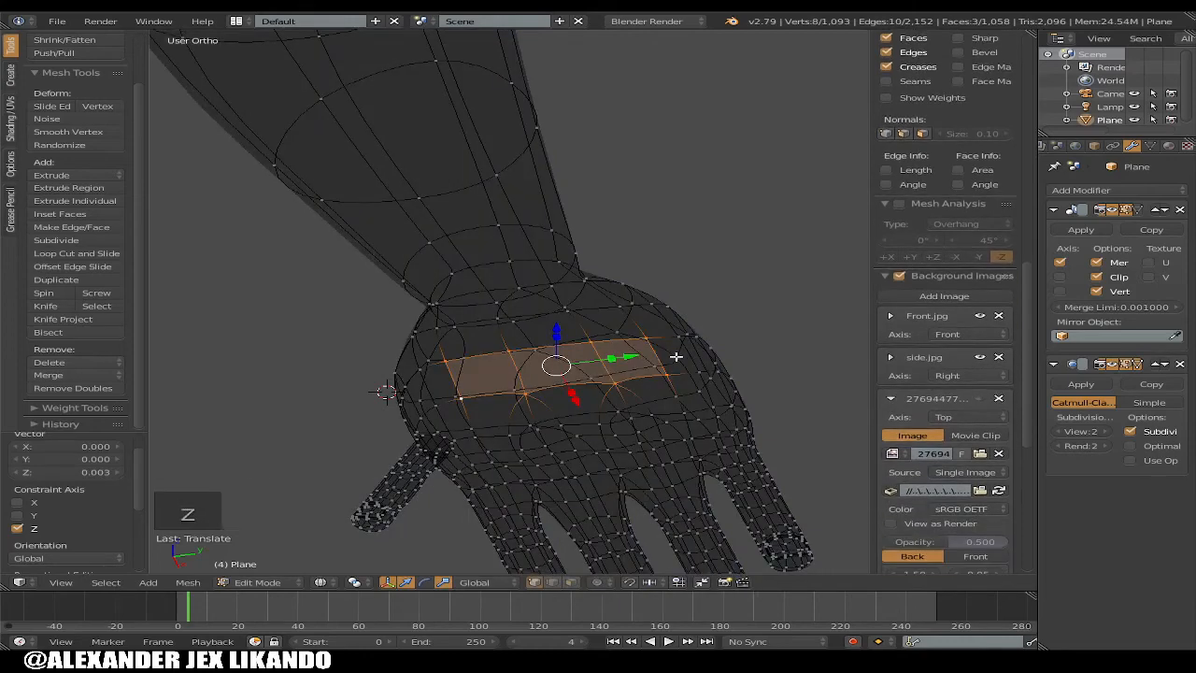
{"action": "key", "text": "z"}
{"action": "right_click", "coordinate": [697, 376]}
{"action": "right_click", "coordinate": [680, 323], "text": "shift"}
{"action": "right_click", "coordinate": [679, 322], "text": "shift"}
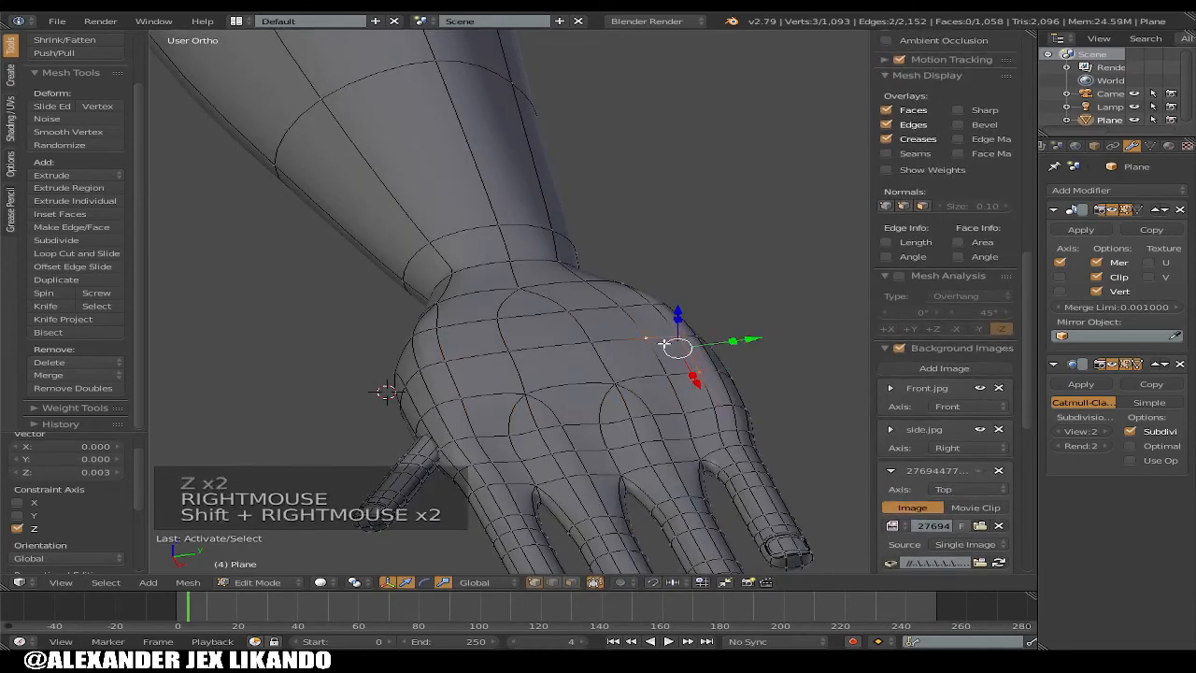
{"action": "left_click", "coordinate": [681, 309]}
{"action": "key", "text": "ctrl+z"}
{"action": "key", "text": "z"}
{"action": "key", "text": "z"}
{"action": "key", "text": "z"}
{"action": "key", "text": "ctrl+z"}
{"action": "key", "text": "ctrl+z"}
{"action": "key", "text": "ctrl+z"}
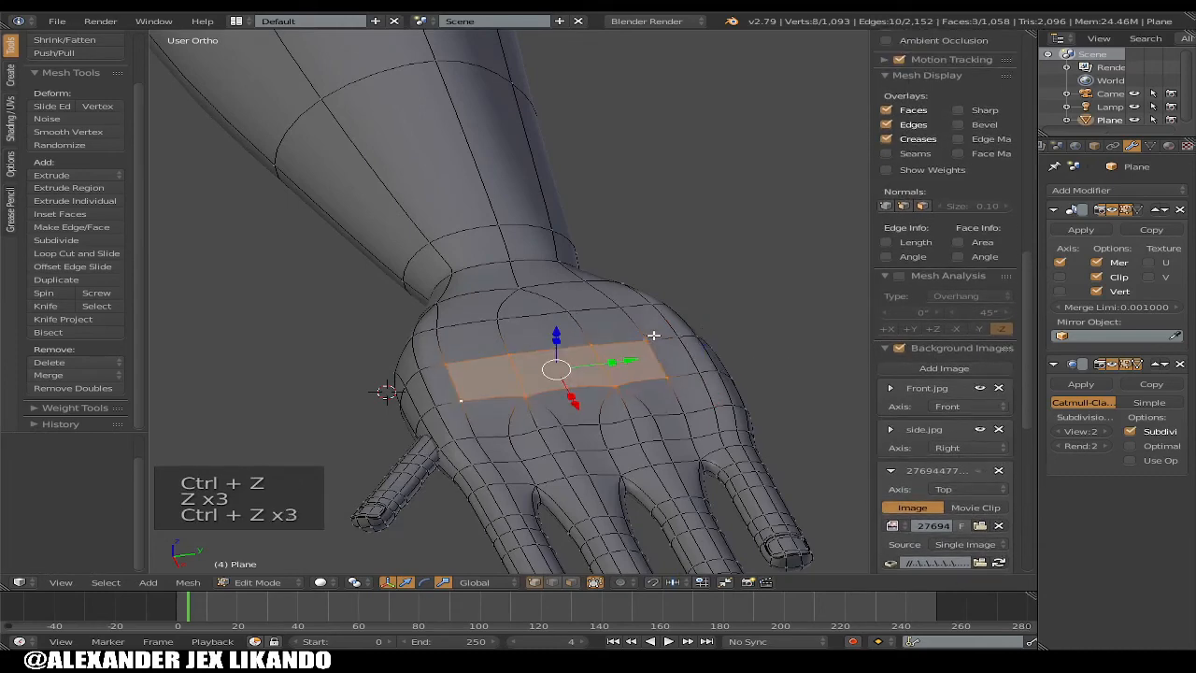
Try raising the strip with two added vertices 0.003 along Z, and undo that move
{"action": "right_click", "coordinate": [650, 339], "text": "shift"}
{"action": "right_click", "coordinate": [650, 339], "text": "shift"}
{"action": "left_click", "coordinate": [583, 332]}
{"action": "middle_click_drag", "start_coordinate": [583, 332], "coordinate": [607, 333]}
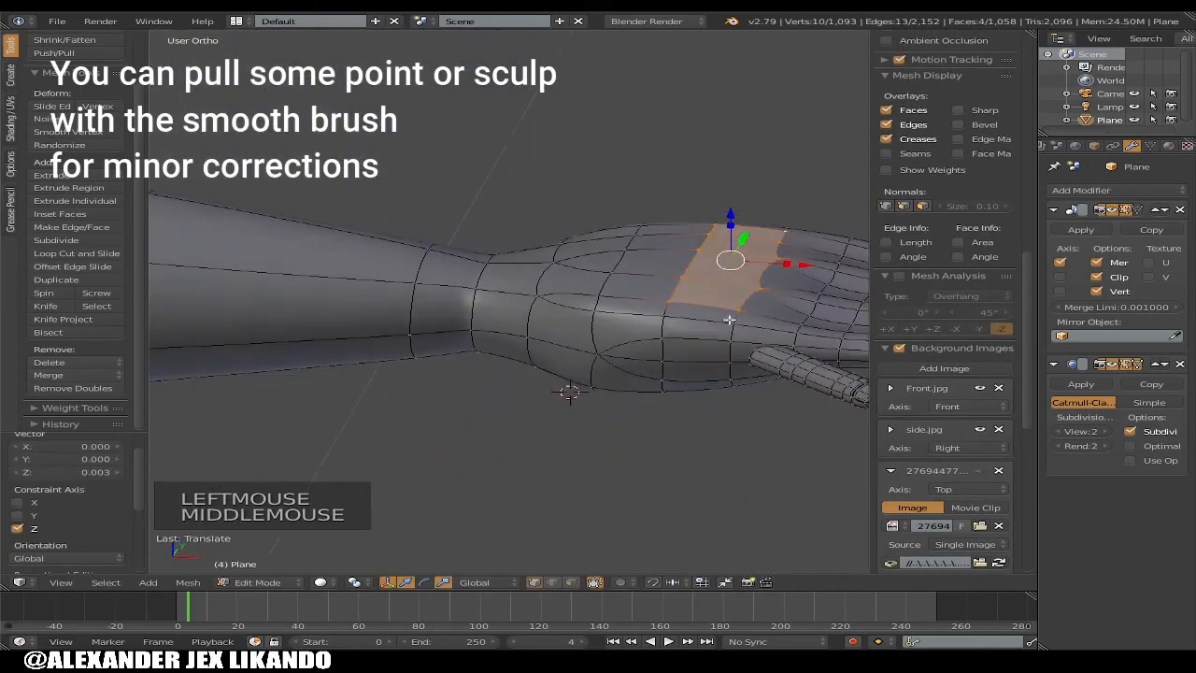
{"action": "key", "text": "ctrl+z"}
Examine the palm side of the hand up close, smoothed in Object Mode and as a mesh in Edit Mode
{"action": "scroll", "coordinate": [710, 335], "scroll_direction": "down", "scroll_amount": 4}
{"action": "middle_click_drag", "start_coordinate": [747, 333], "coordinate": [582, 211]}
{"action": "scroll", "coordinate": [609, 342], "scroll_direction": "up", "scroll_amount": 4}
{"action": "scroll", "coordinate": [590, 258], "scroll_direction": "up", "scroll_amount": 3}
{"action": "key", "text": "Tab"}
{"action": "scroll", "coordinate": [591, 258], "scroll_direction": "down", "scroll_amount": 4}
{"action": "key", "text": "Tab"}
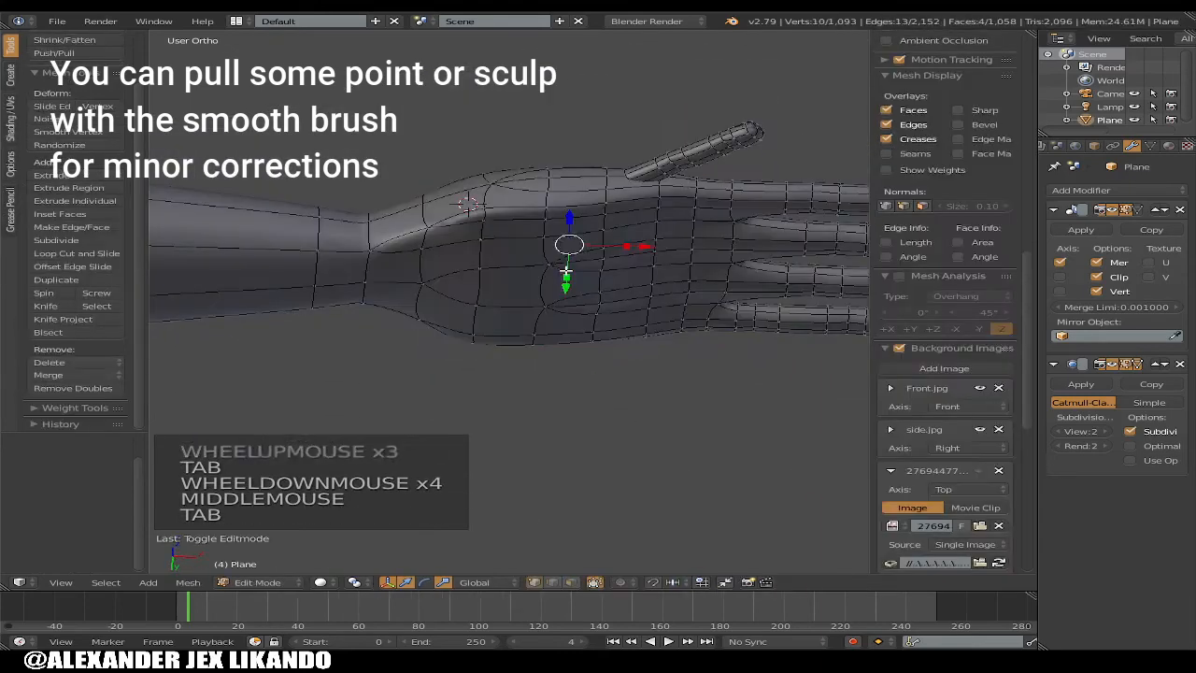
Select the three-face strip across the palm near the wrist and raise it 0.006 along Z
{"action": "right_click", "coordinate": [542, 299]}
{"action": "right_click", "coordinate": [523, 279], "text": "shift"}
{"action": "right_click", "coordinate": [496, 295], "text": "shift"}
{"action": "right_click", "coordinate": [481, 319], "text": "shift"}
{"action": "right_click", "coordinate": [535, 334], "text": "shift"}
{"action": "right_click", "coordinate": [478, 332], "text": "shift"}
{"action": "right_click", "coordinate": [485, 245], "text": "shift"}
{"action": "right_click", "coordinate": [539, 245], "text": "shift"}
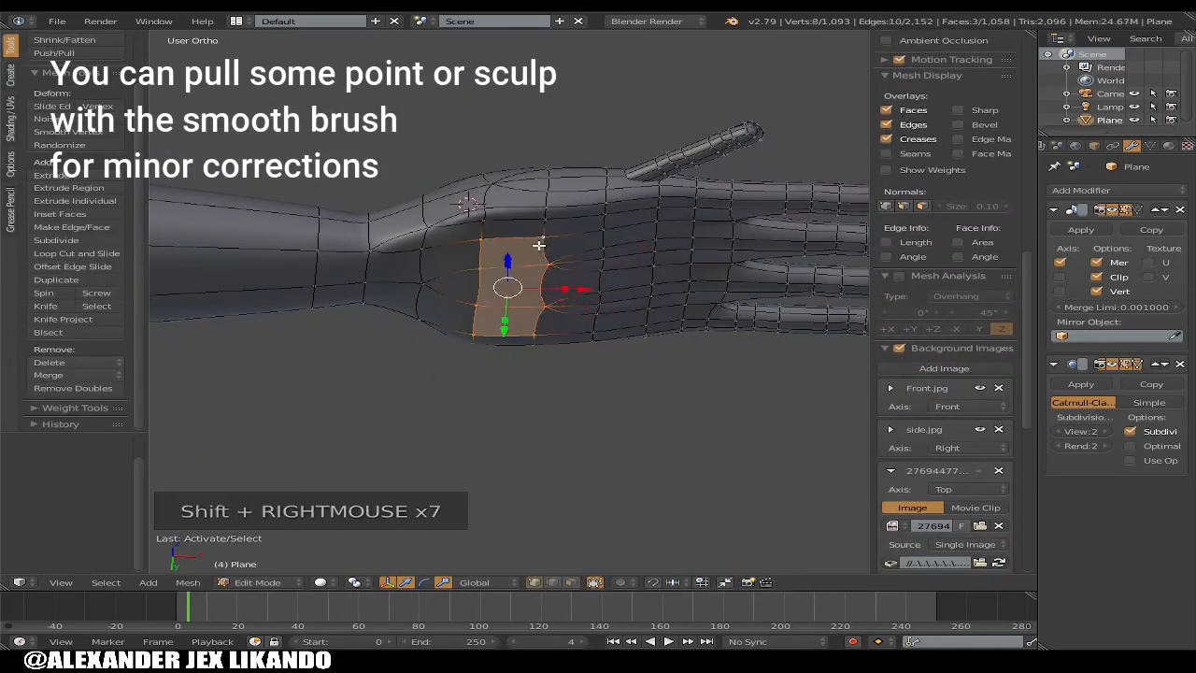
{"action": "left_click_drag", "start_coordinate": [510, 254], "coordinate": [509, 250]}
{"action": "right_click", "coordinate": [544, 301]}
{"action": "right_click", "coordinate": [486, 300], "text": "shift"}
{"action": "right_click", "coordinate": [484, 268], "text": "shift"}
{"action": "right_click", "coordinate": [547, 263], "text": "shift"}
{"action": "right_click", "coordinate": [545, 236], "text": "shift"}
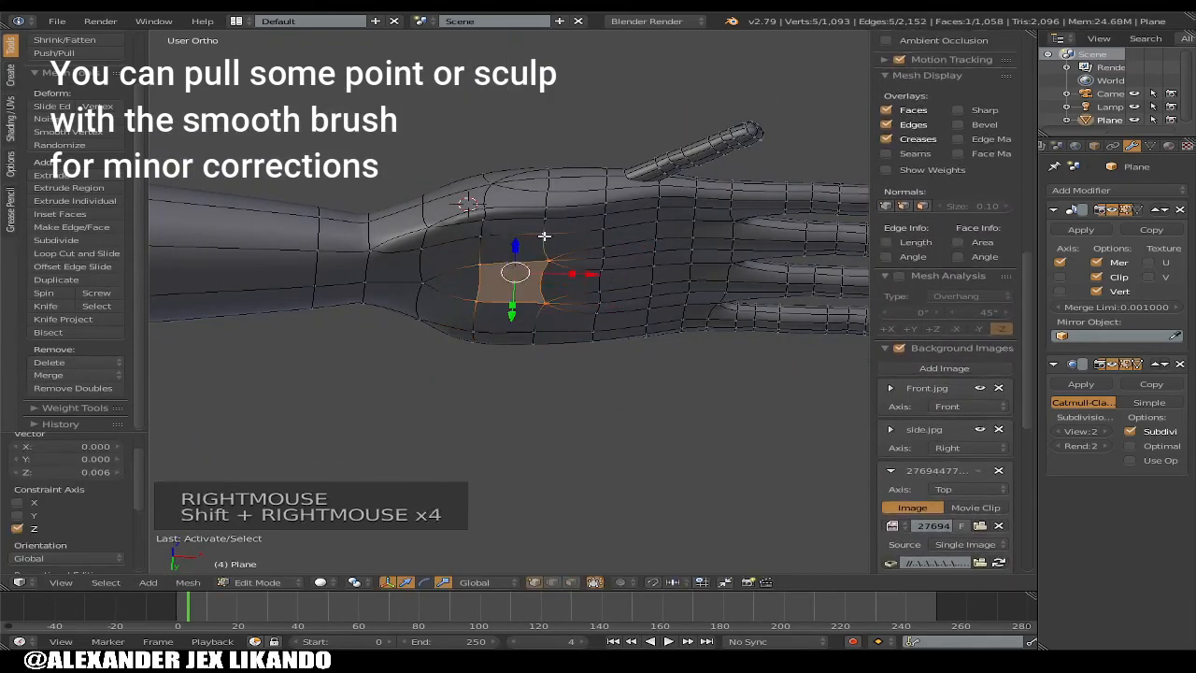
{"action": "right_click", "coordinate": [489, 236], "text": "shift"}
{"action": "middle_click_drag", "start_coordinate": [520, 238], "coordinate": [572, 310]}
{"action": "key", "text": "Tab"}
{"action": "key", "text": "Tab"}
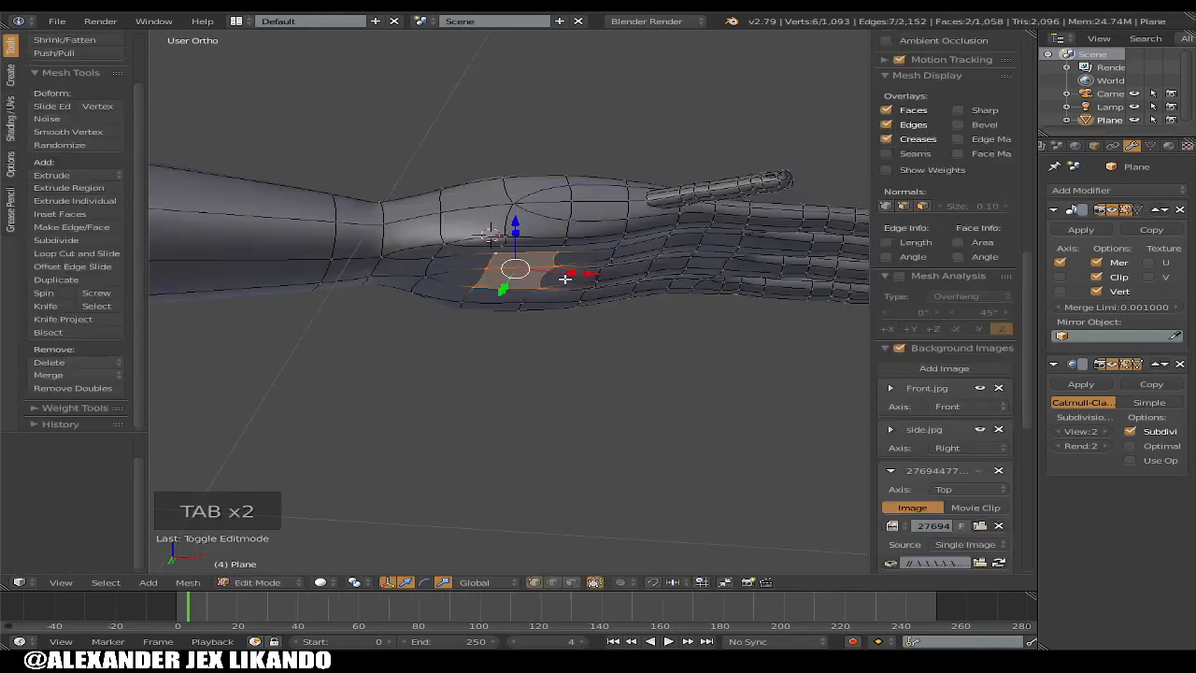
Select a small group of vertices in the middle of the palm and shift it slightly
{"action": "right_click", "coordinate": [561, 254]}
{"action": "right_click", "coordinate": [563, 246], "text": "shift"}
{"action": "right_click", "coordinate": [501, 246], "text": "shift"}
{"action": "right_click", "coordinate": [499, 245], "text": "shift"}
{"action": "right_click", "coordinate": [499, 245], "text": "shift"}
{"action": "right_click", "coordinate": [497, 252], "text": "shift"}
{"action": "scroll", "coordinate": [531, 147], "scroll_direction": "up", "scroll_amount": 3}
{"action": "middle_click_drag", "start_coordinate": [550, 271], "coordinate": [556, 383]}
{"action": "left_click_drag", "start_coordinate": [553, 253], "coordinate": [559, 257]}
Adjust two single vertices at the base of the palm along Z, moving the first by -0.003
{"action": "middle_click_drag", "start_coordinate": [665, 279], "coordinate": [524, 266]}
{"action": "middle_click_drag", "start_coordinate": [561, 318], "coordinate": [426, 262]}
{"action": "key", "text": "Tab"}
{"action": "key", "text": "Tab"}
{"action": "right_click", "coordinate": [409, 272]}
{"action": "left_click_drag", "start_coordinate": [409, 238], "coordinate": [411, 243]}
{"action": "right_click", "coordinate": [331, 274]}
{"action": "left_click_drag", "start_coordinate": [327, 226], "coordinate": [328, 232]}
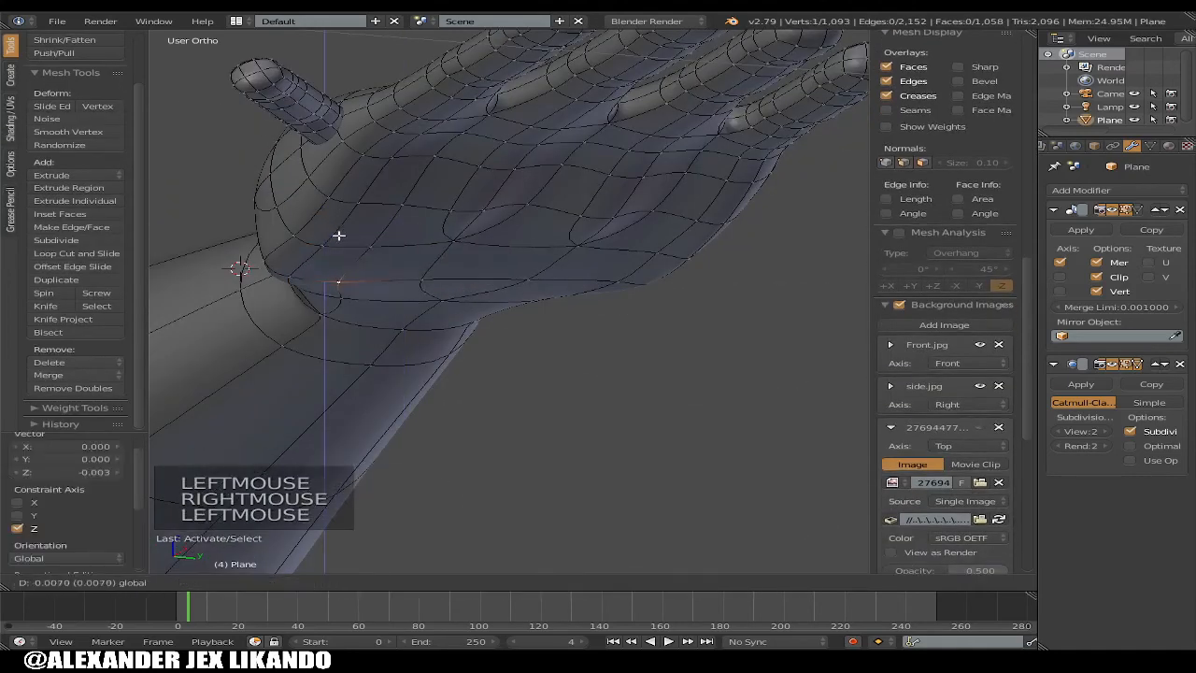
Reposition one more single vertex near the base of the palm and check the smoothed shape in Object Mode
{"action": "right_click", "coordinate": [444, 244]}
{"action": "right_click", "coordinate": [355, 204]}
{"action": "left_click_drag", "start_coordinate": [402, 153], "coordinate": [357, 164]}
{"action": "middle_click_drag", "start_coordinate": [404, 216], "coordinate": [420, 253]}
{"action": "key", "text": "Tab"}
{"action": "scroll", "coordinate": [473, 180], "scroll_direction": "down", "scroll_amount": 3}
{"action": "scroll", "coordinate": [473, 180], "scroll_direction": "up", "scroll_amount": 1}
{"action": "scroll", "coordinate": [473, 181], "scroll_direction": "down", "scroll_amount": 1}
{"action": "middle_click_drag", "start_coordinate": [473, 180], "coordinate": [548, 245]}
Fine-tune single hand vertices near the wrist, finishing with a slight raise of one on the back of the hand
{"action": "key", "text": "Tab"}
{"action": "right_click", "coordinate": [461, 309]}
{"action": "left_click_drag", "start_coordinate": [548, 241], "coordinate": [548, 236]}
{"action": "middle_click_drag", "start_coordinate": [550, 245], "coordinate": [600, 239]}
{"action": "left_click_drag", "start_coordinate": [568, 211], "coordinate": [512, 158]}
{"action": "right_click", "coordinate": [530, 217]}
{"action": "right_click", "coordinate": [497, 198]}
{"action": "right_click", "coordinate": [509, 199]}
{"action": "right_click", "coordinate": [511, 262]}
{"action": "left_click_drag", "start_coordinate": [511, 227], "coordinate": [511, 220]}
Examine the smoothed hand in Object Mode, the whole character from a distance, and the hand and thumb up close
{"action": "middle_click_drag", "start_coordinate": [564, 336], "coordinate": [567, 302]}
{"action": "key", "text": "Tab"}
{"action": "scroll", "coordinate": [448, 421], "scroll_direction": "down", "scroll_amount": 3}
{"action": "scroll", "coordinate": [587, 308], "scroll_direction": "down", "scroll_amount": 4}
{"action": "middle_click_drag", "start_coordinate": [383, 312], "coordinate": [499, 339]}
{"action": "scroll", "coordinate": [478, 282], "scroll_direction": "down", "scroll_amount": 6}
{"action": "scroll", "coordinate": [478, 283], "scroll_direction": "down", "scroll_amount": 2}
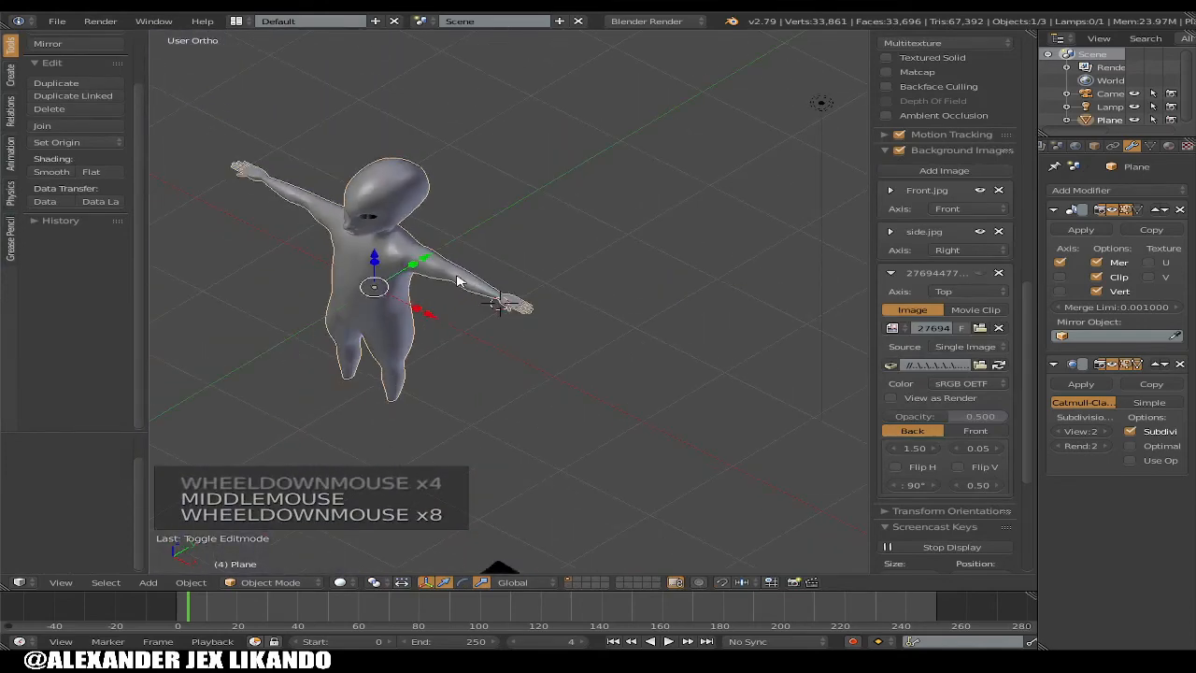
{"action": "scroll", "coordinate": [533, 360], "scroll_direction": "up", "scroll_amount": 5}
{"action": "middle_click_drag", "start_coordinate": [533, 347], "coordinate": [534, 314]}
{"action": "scroll", "coordinate": [525, 326], "scroll_direction": "up", "scroll_amount": 5}
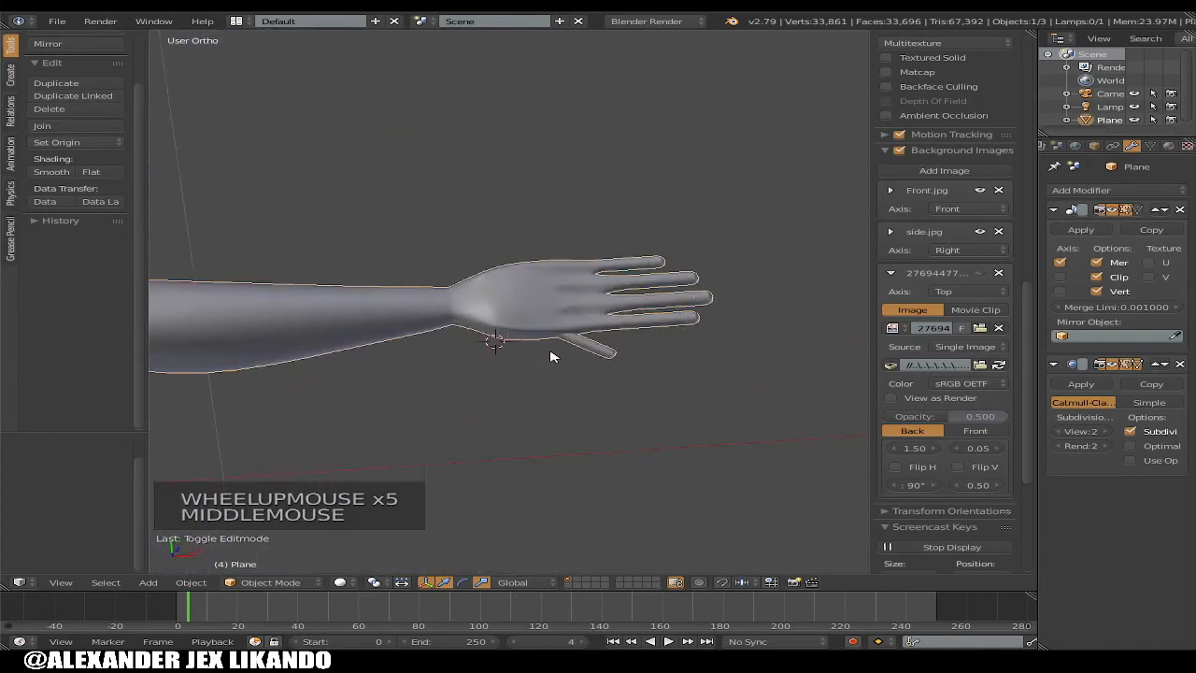
{"action": "scroll", "coordinate": [561, 357], "scroll_direction": "up", "scroll_amount": 4}
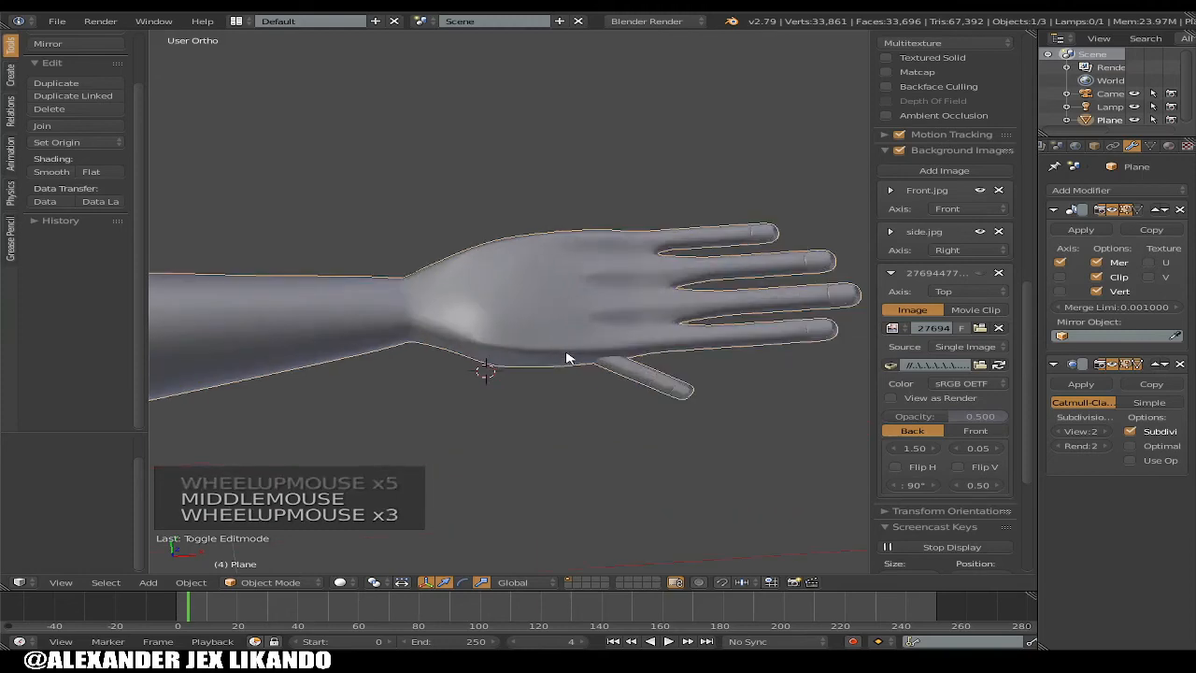
{"action": "right_click", "coordinate": [693, 403]}
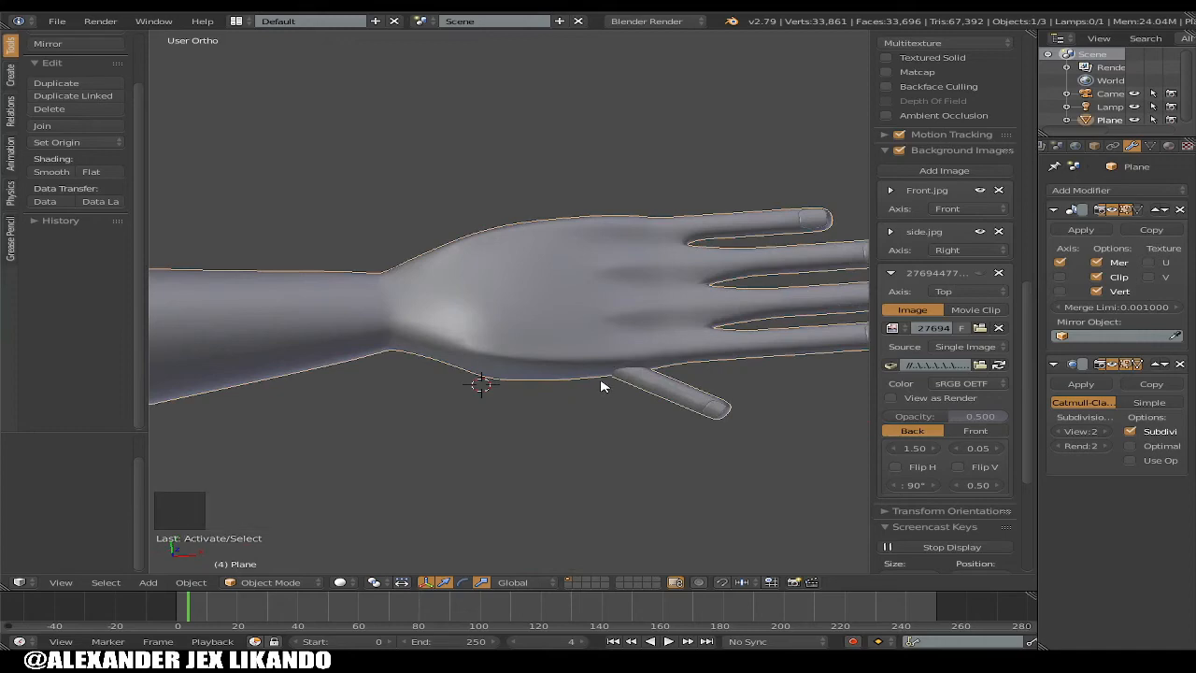
Select the entire separate thumb in Edit Mode, move it -0.020 along Y and rotate it by -35.4°
{"action": "key", "text": "Tab"}
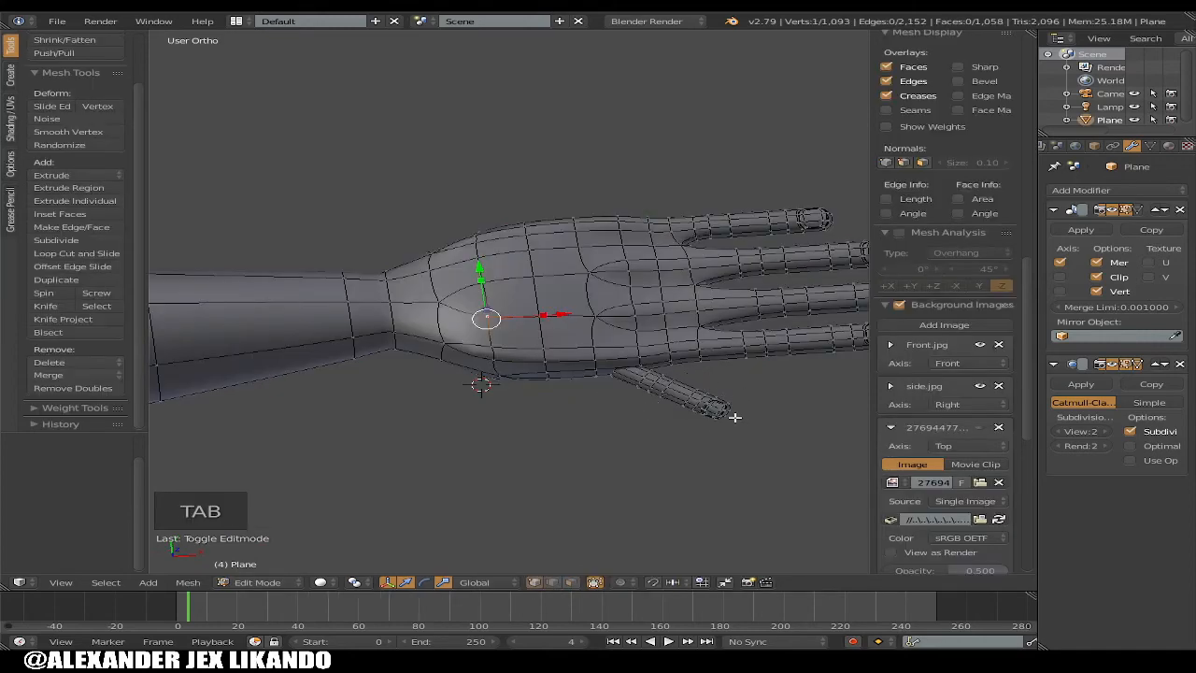
{"action": "middle_click_drag", "start_coordinate": [735, 417], "coordinate": [617, 404], "text": "shift"}
{"action": "right_click", "coordinate": [617, 404]}
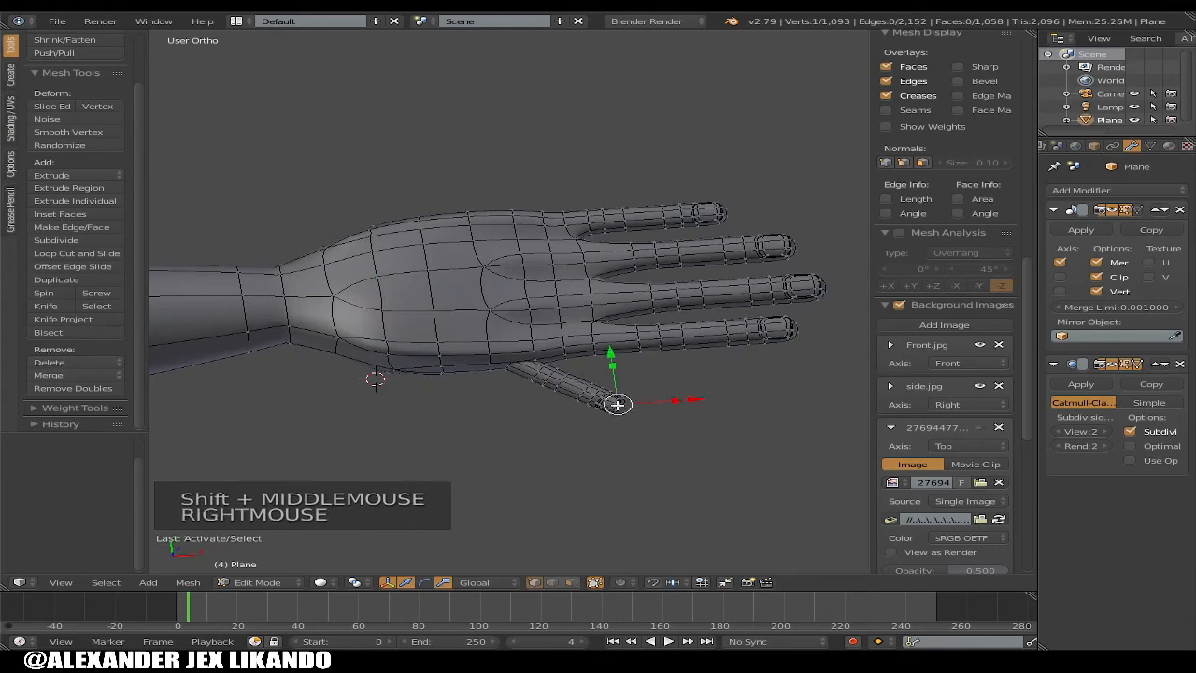
{"action": "key", "text": "l"}
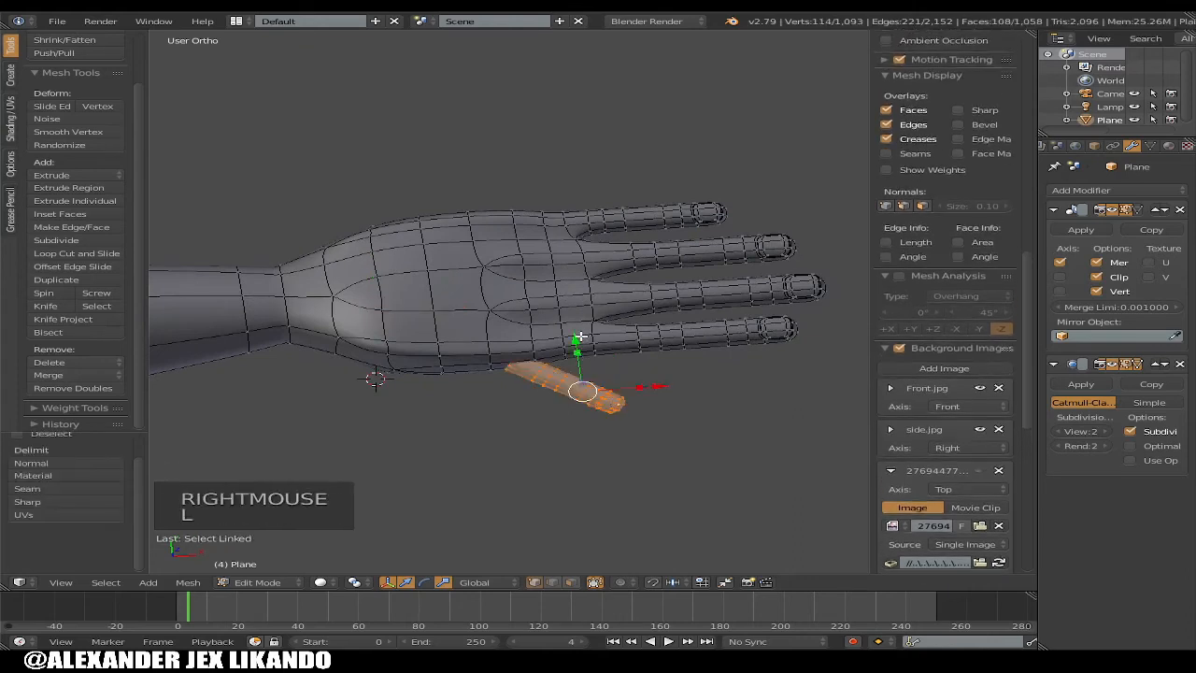
{"action": "left_click_drag", "start_coordinate": [581, 337], "coordinate": [583, 376]}
{"action": "right_click", "coordinate": [584, 371]}
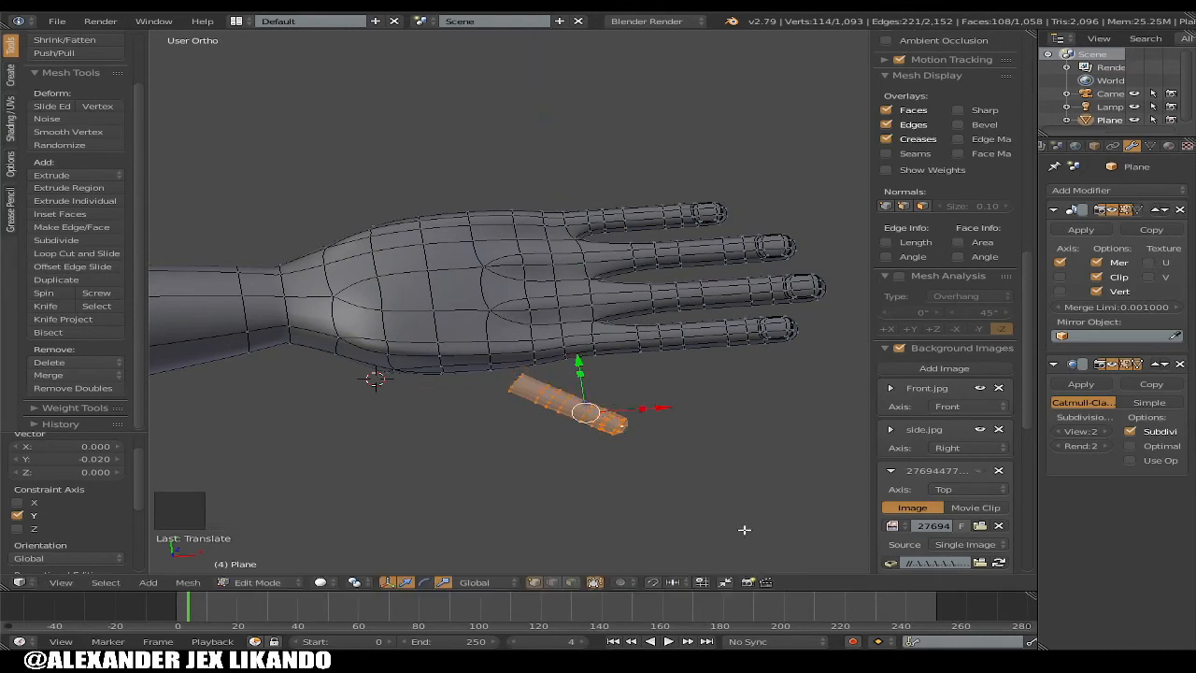
{"action": "key", "text": "r"}
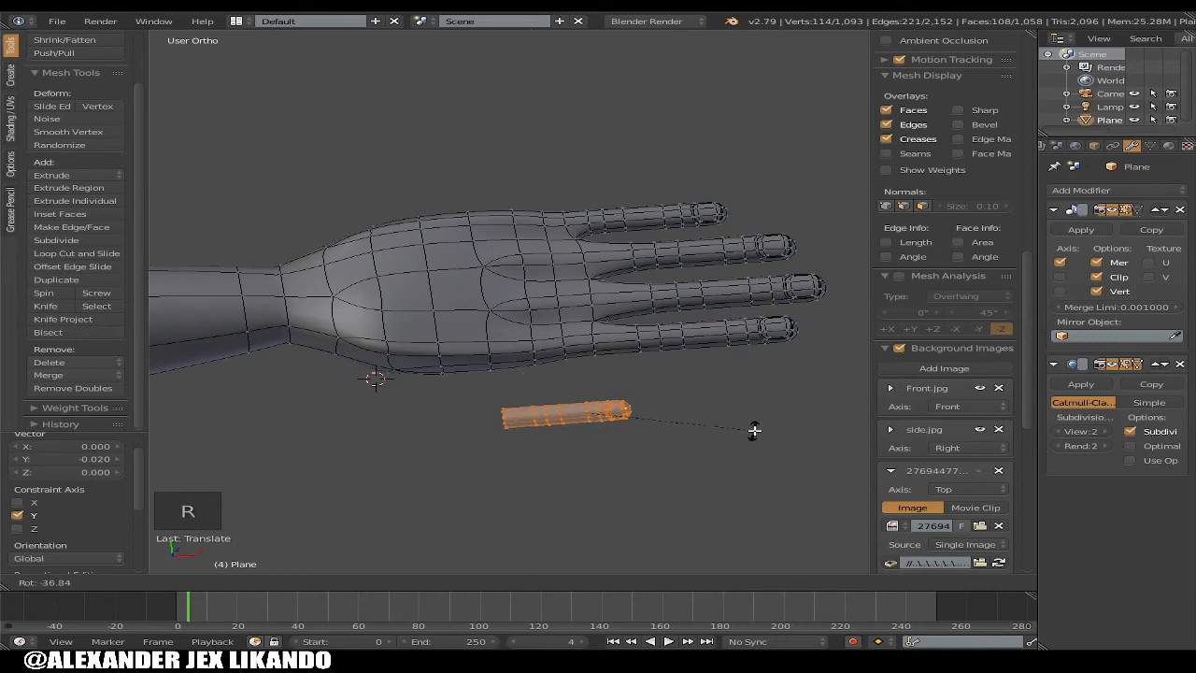
{"action": "left_click", "coordinate": [756, 433]}
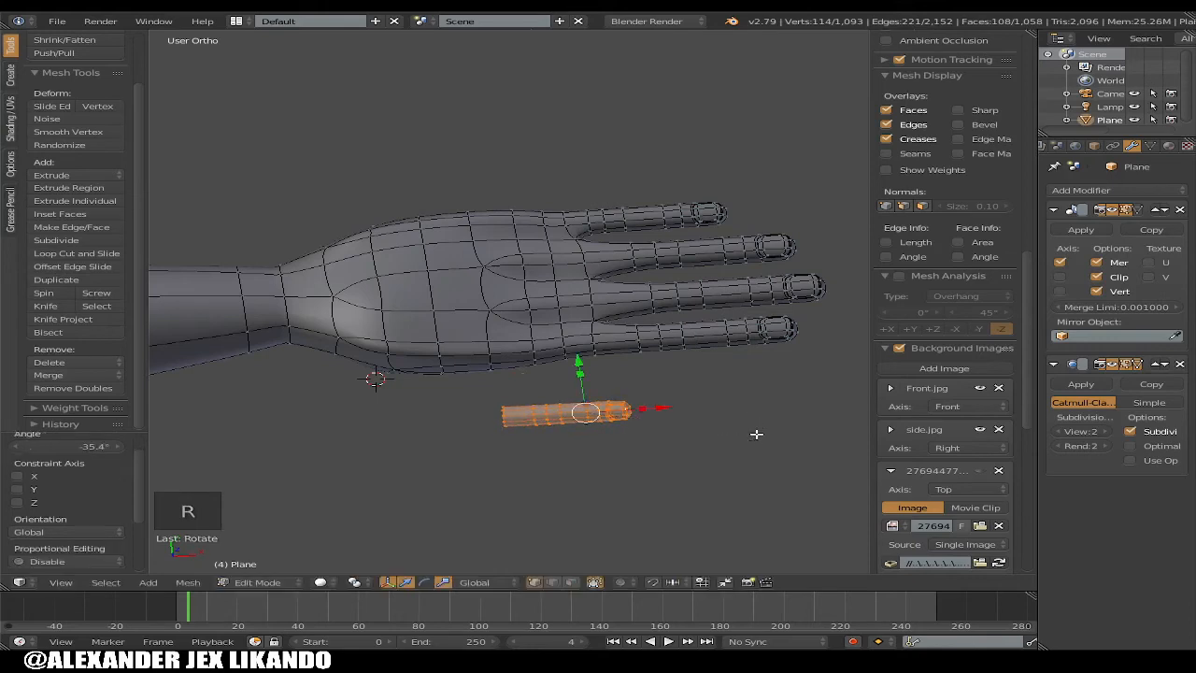
Thicken the thumb by scaling it 1.171 along Y, 1.261 along Z and another 1.229 along Y
{"action": "left_click", "coordinate": [582, 375]}
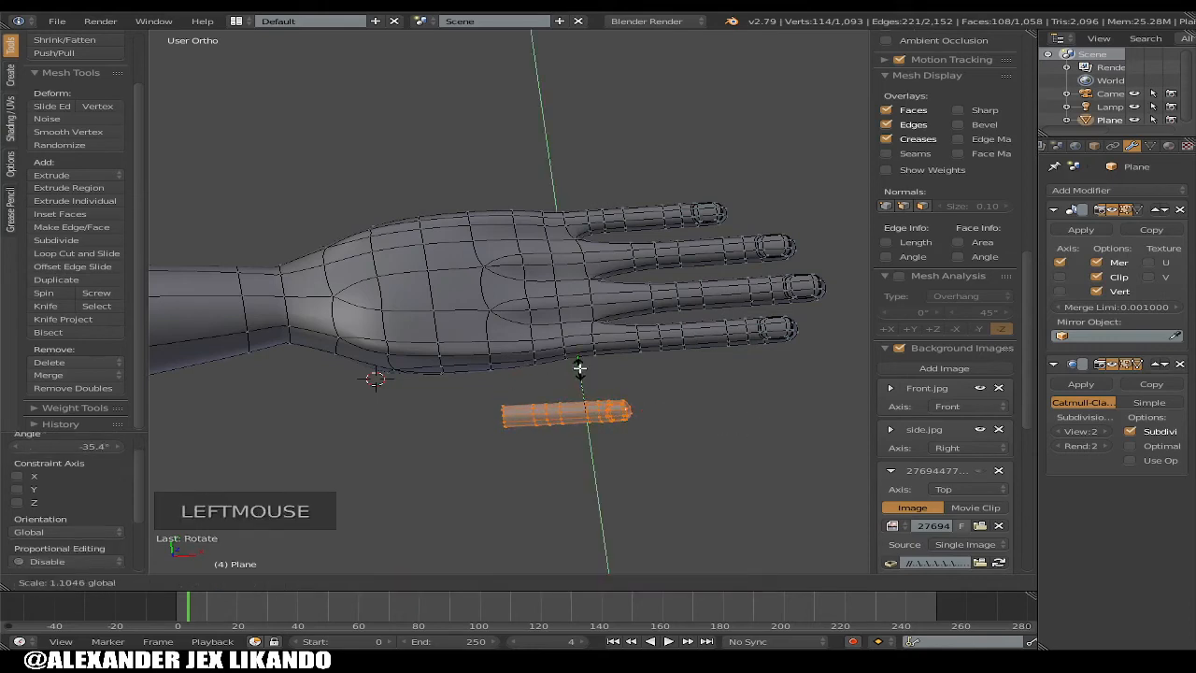
{"action": "left_click", "coordinate": [580, 366]}
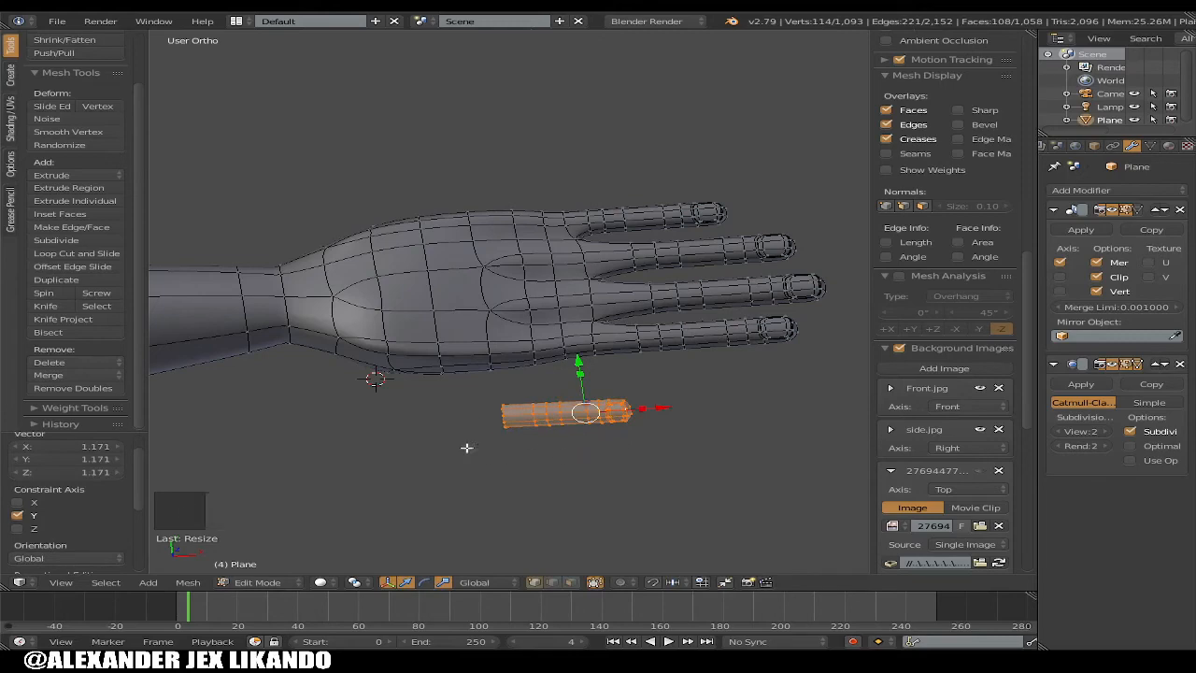
{"action": "middle_click_drag", "start_coordinate": [588, 422], "coordinate": [459, 201]}
{"action": "left_click_drag", "start_coordinate": [452, 189], "coordinate": [452, 179]}
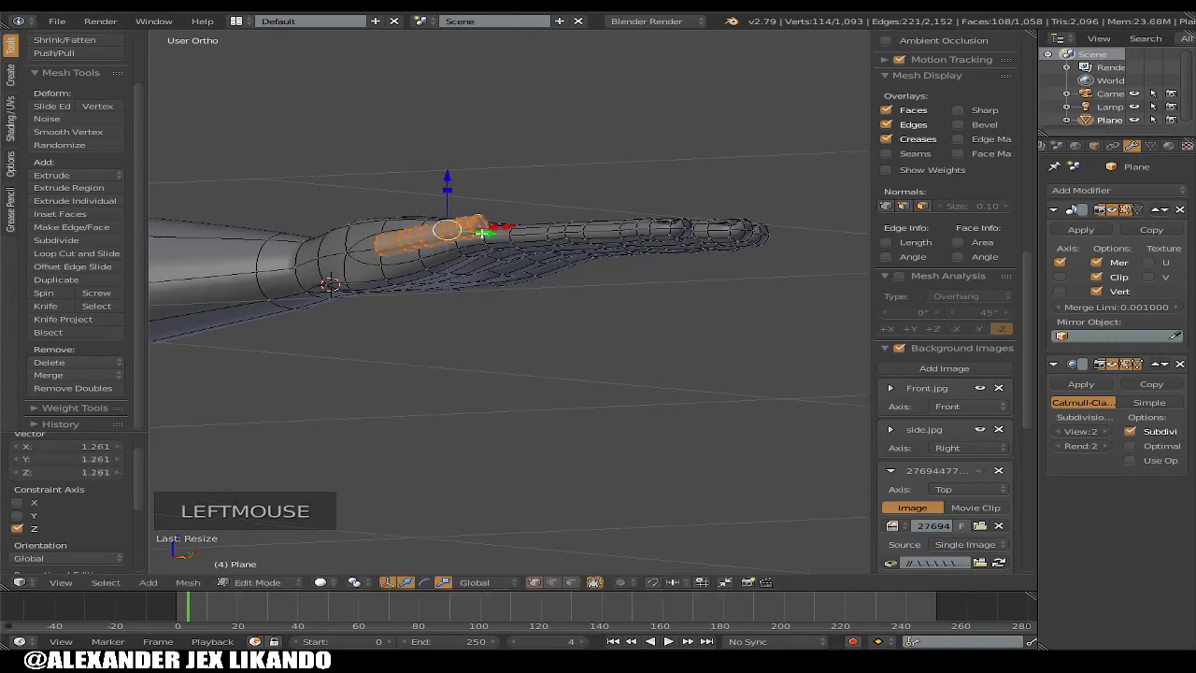
{"action": "left_click_drag", "start_coordinate": [484, 233], "coordinate": [487, 239]}
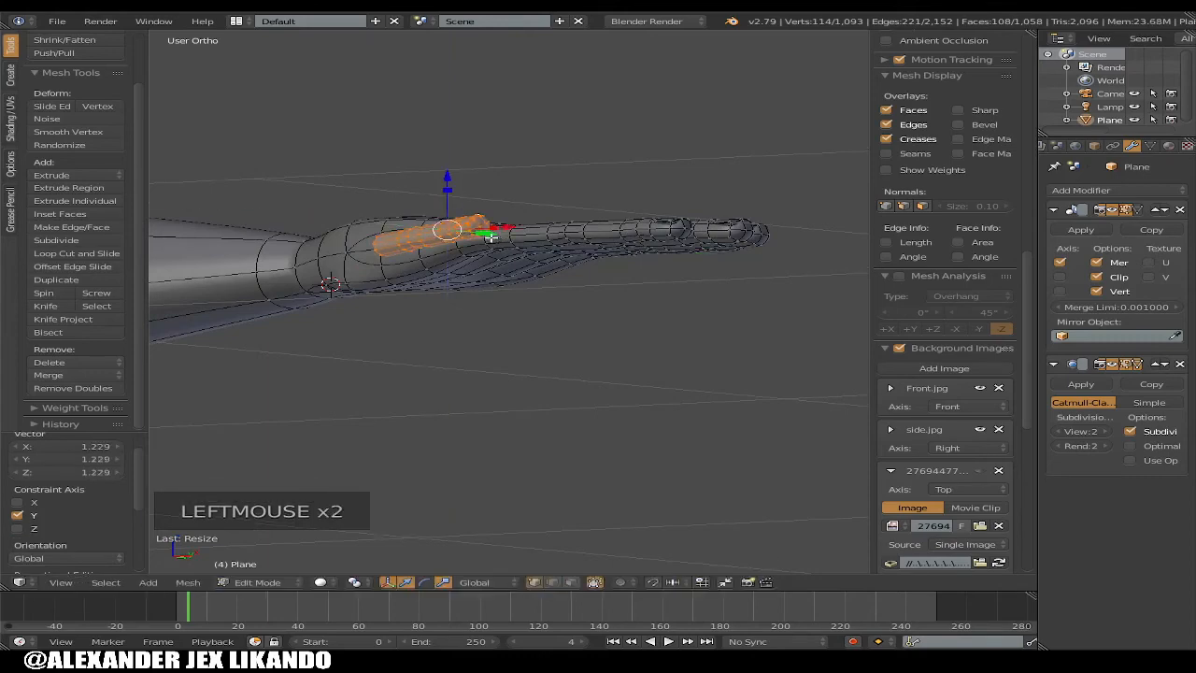
Scale the thumb 0.922 along Y and rotate it 43.6° in the top view
{"action": "middle_click_drag", "start_coordinate": [487, 240], "coordinate": [553, 398]}
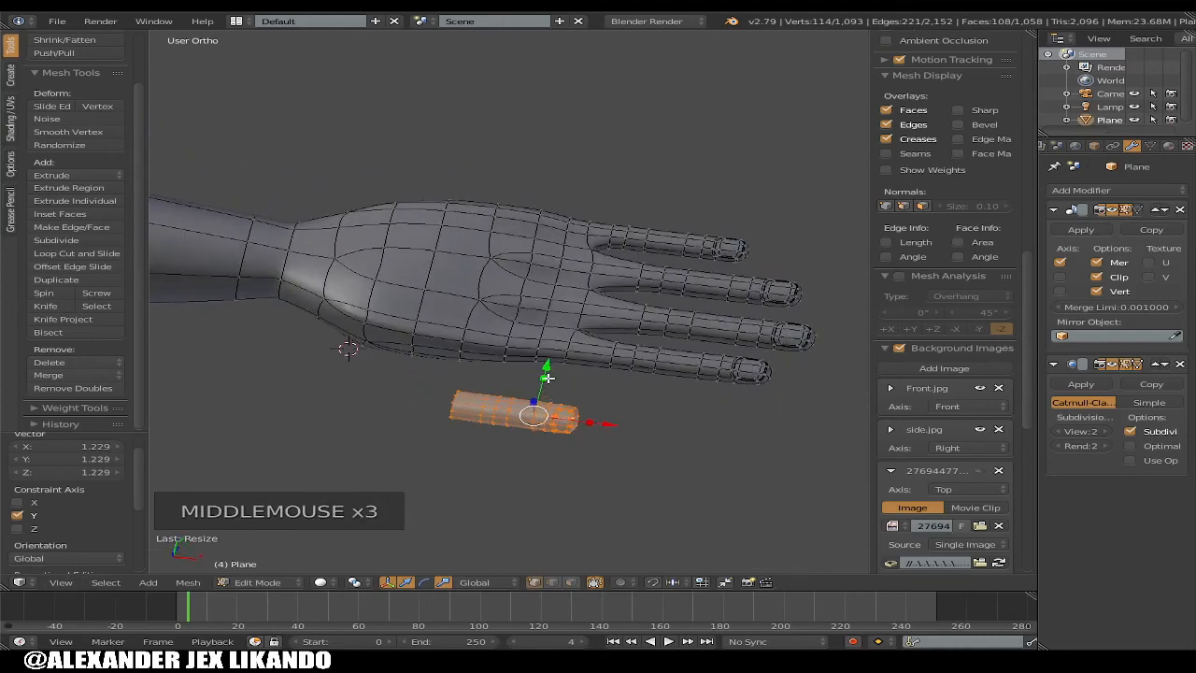
{"action": "left_click_drag", "start_coordinate": [546, 376], "coordinate": [552, 391]}
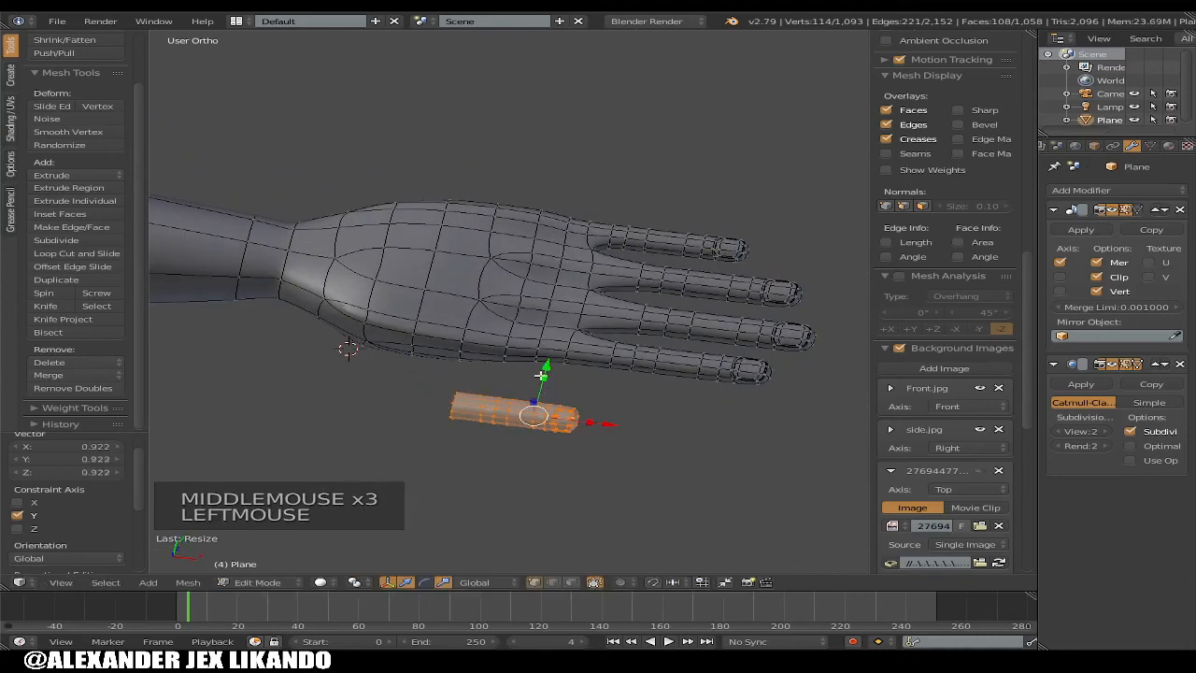
{"action": "key", "text": "KP_7"}
{"action": "key", "text": "KP_7"}
{"action": "key", "text": "KP_7"}
{"action": "key", "text": "KP_7"}
{"action": "key", "text": "KP_7"}
{"action": "key", "text": "KP_7"}
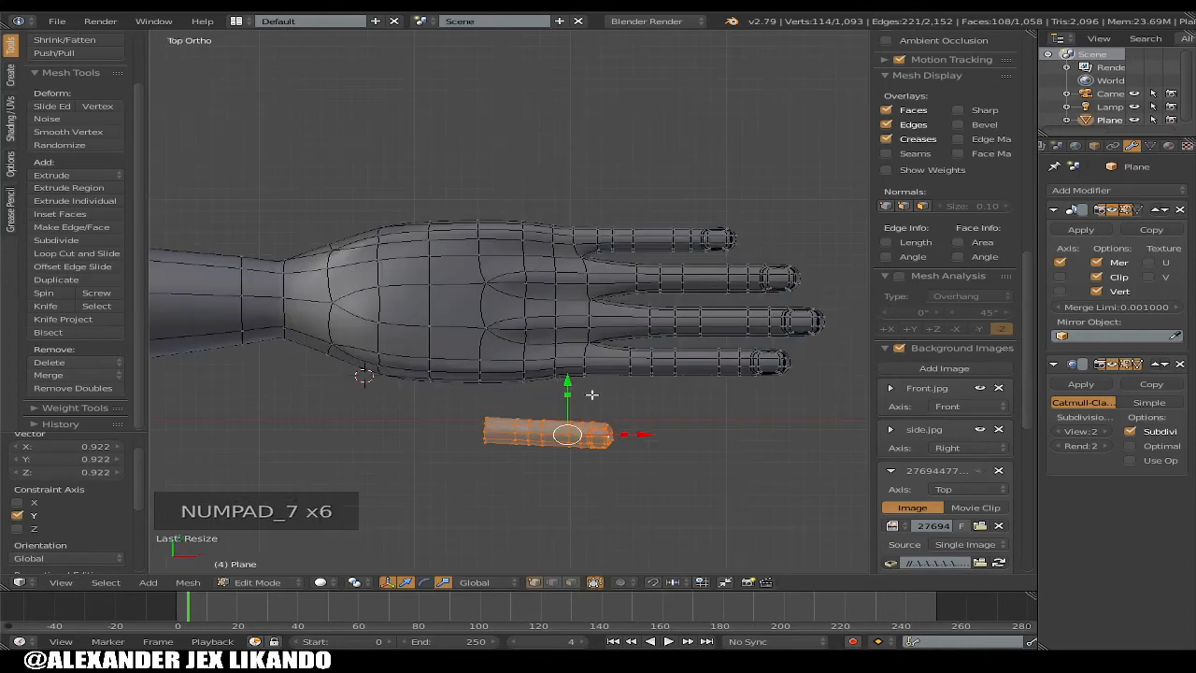
{"action": "key", "text": "r"}
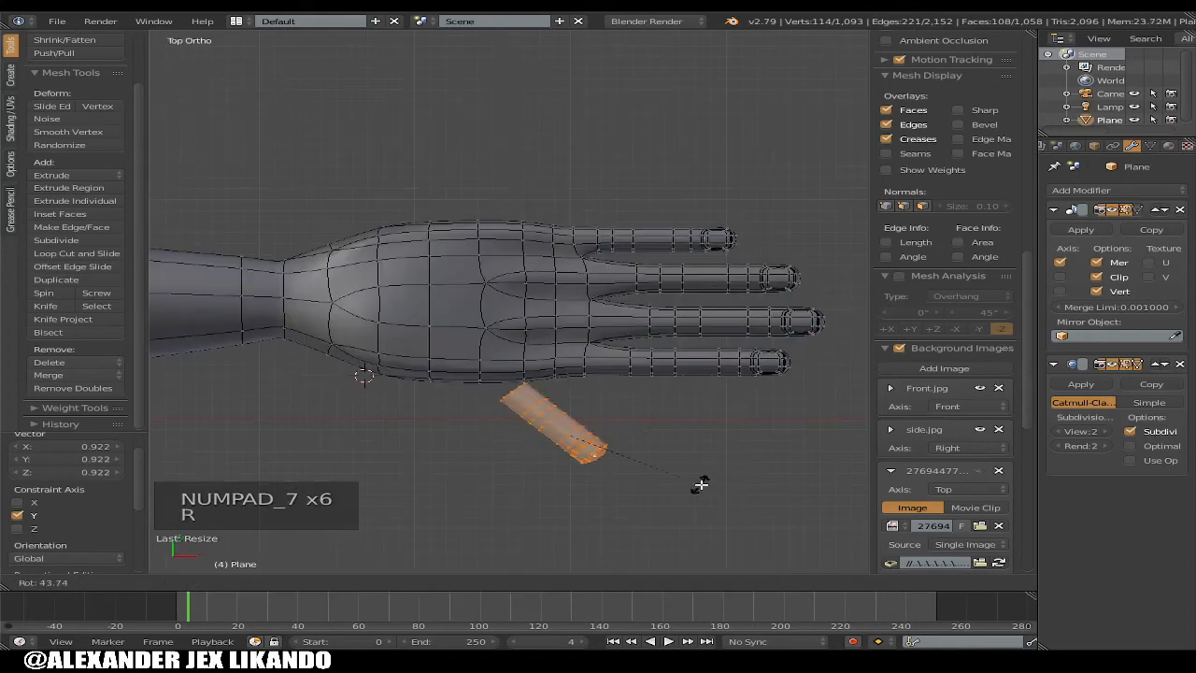
{"action": "left_click", "coordinate": [699, 449]}
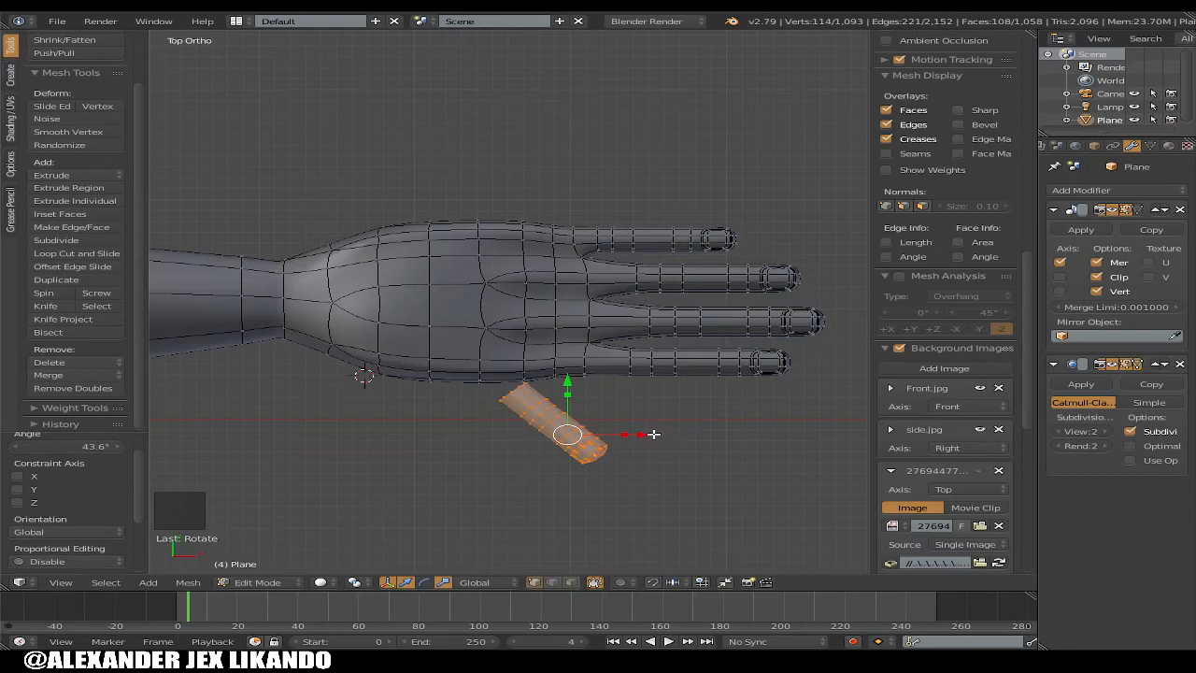
Move the angled thumb -0.013 along X and check its placement against the side of the palm
{"action": "left_click_drag", "start_coordinate": [653, 434], "coordinate": [630, 436]}
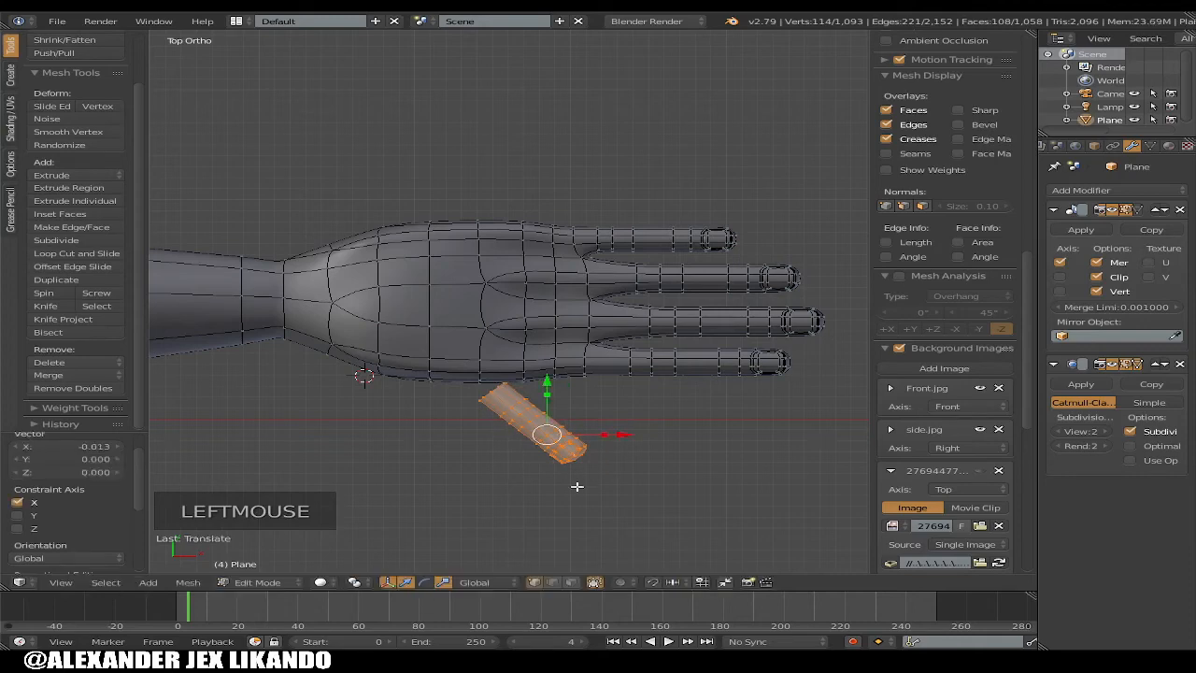
{"action": "middle_click_drag", "start_coordinate": [578, 485], "coordinate": [595, 472]}
{"action": "middle_click_drag", "start_coordinate": [598, 467], "coordinate": [682, 365]}
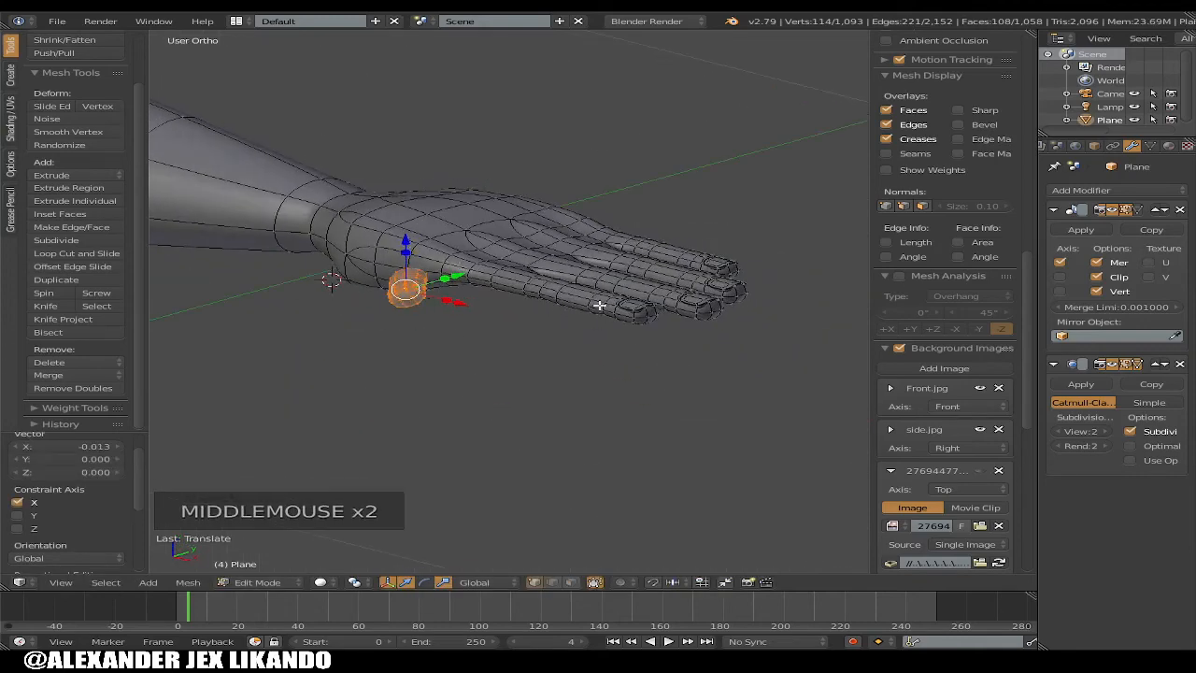
{"action": "middle_click_drag", "start_coordinate": [307, 324], "coordinate": [505, 289]}
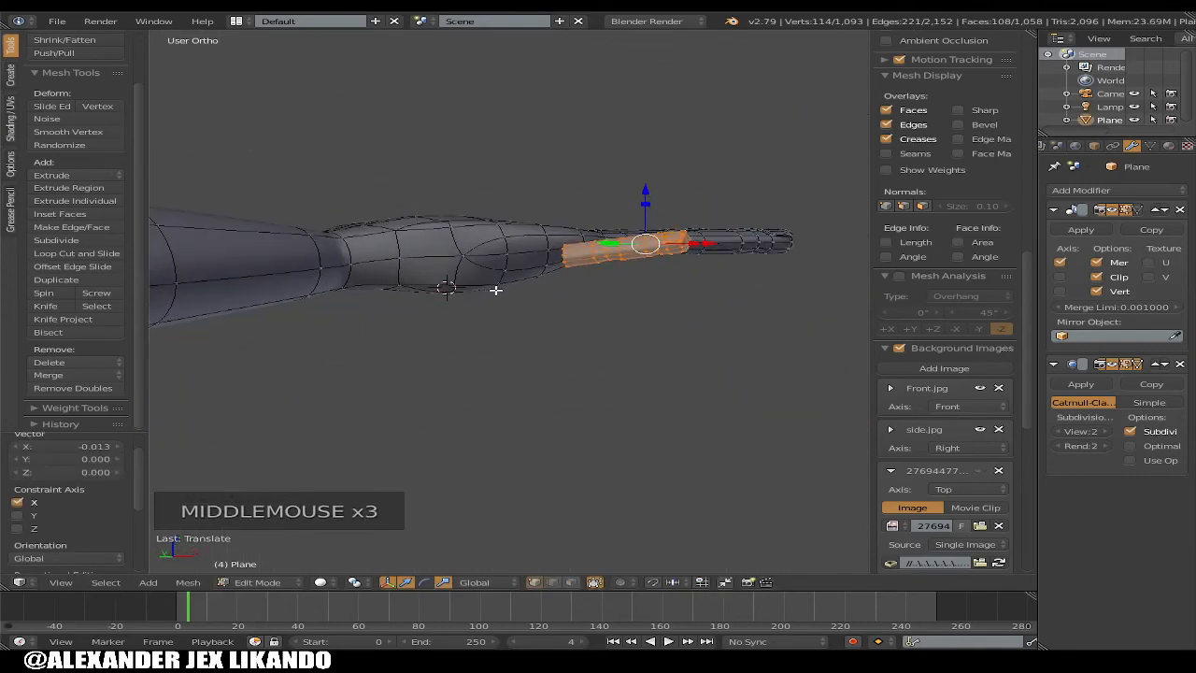
{"action": "scroll", "coordinate": [532, 287], "scroll_direction": "up", "scroll_amount": 4}
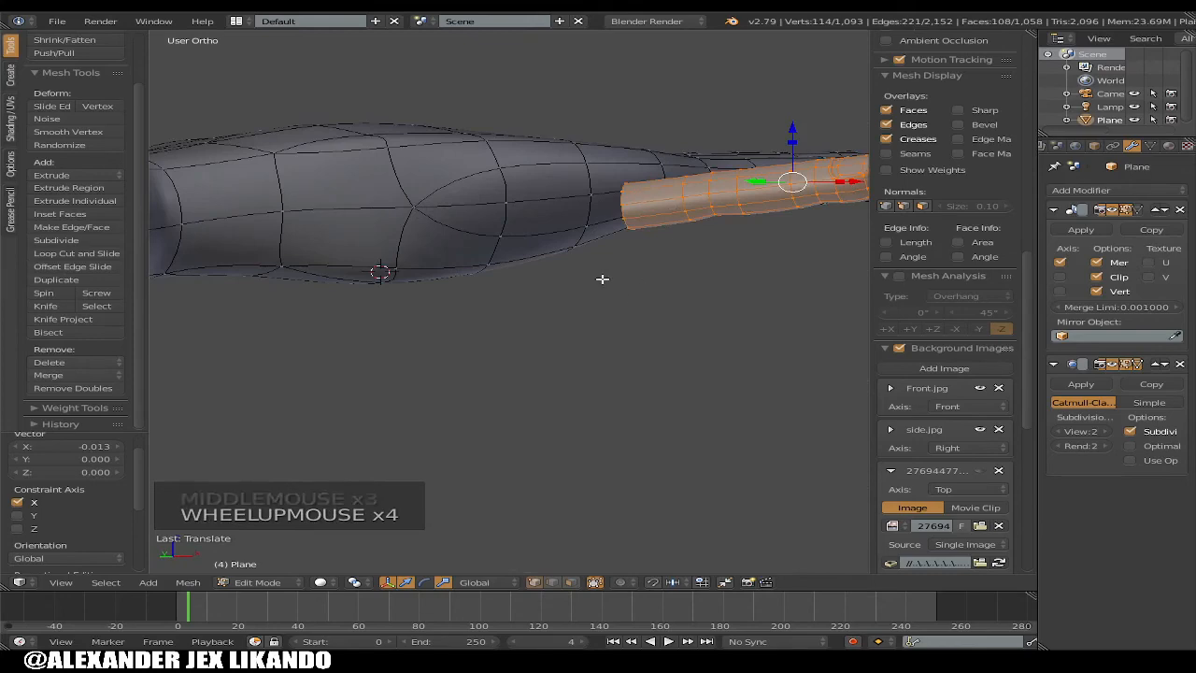
{"action": "middle_click_drag", "start_coordinate": [411, 215], "coordinate": [595, 195]}
Level the thumb in the front view by rotating it about 13.8°, and move it -0.001 along Z
{"action": "key", "text": "KP_3"}
{"action": "key", "text": "KP_3"}
{"action": "key", "text": "KP_3"}
{"action": "key", "text": "KP_3"}
{"action": "key", "text": "KP_3"}
{"action": "key", "text": "KP_3"}
{"action": "key", "text": "KP_3"}
{"action": "key", "text": "KP_3"}
{"action": "key", "text": "KP_1"}
{"action": "key", "text": "KP_1"}
{"action": "key", "text": "KP_1"}
{"action": "key", "text": "KP_1"}
{"action": "key", "text": "KP_1"}
{"action": "key", "text": "KP_1"}
{"action": "key", "text": "KP_1"}
{"action": "key", "text": "KP_1"}
{"action": "key", "text": "KP_1"}
{"action": "key", "text": "KP_1"}
{"action": "key", "text": "KP_1"}
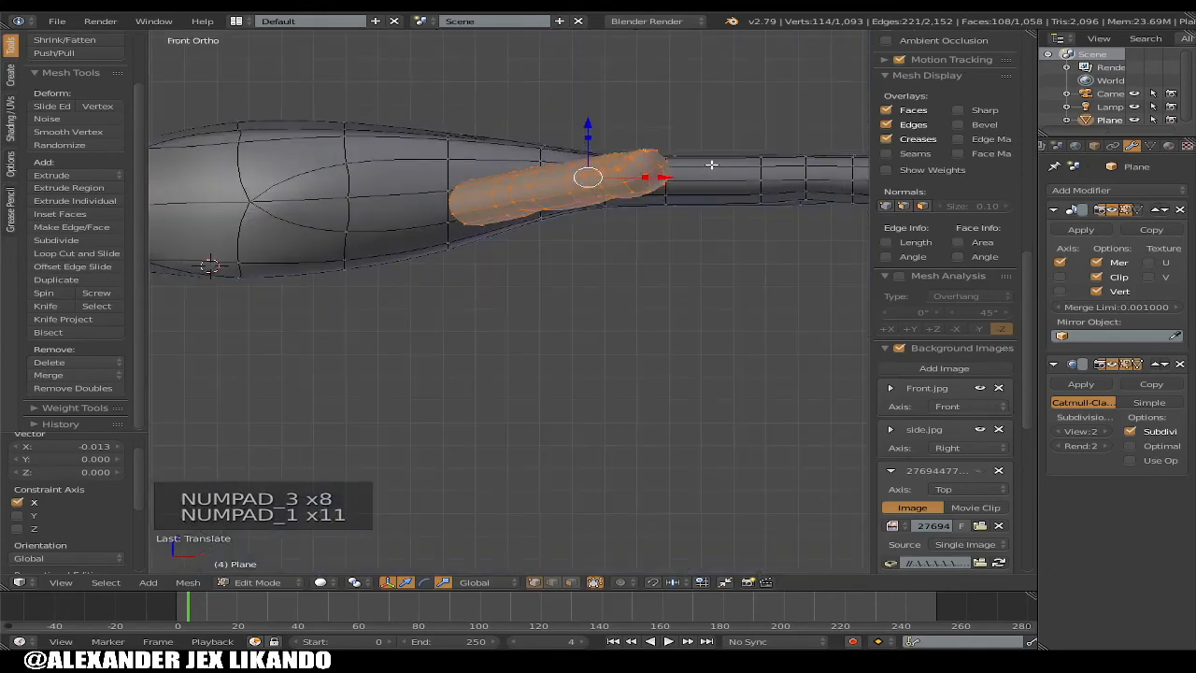
{"action": "key", "text": "r"}
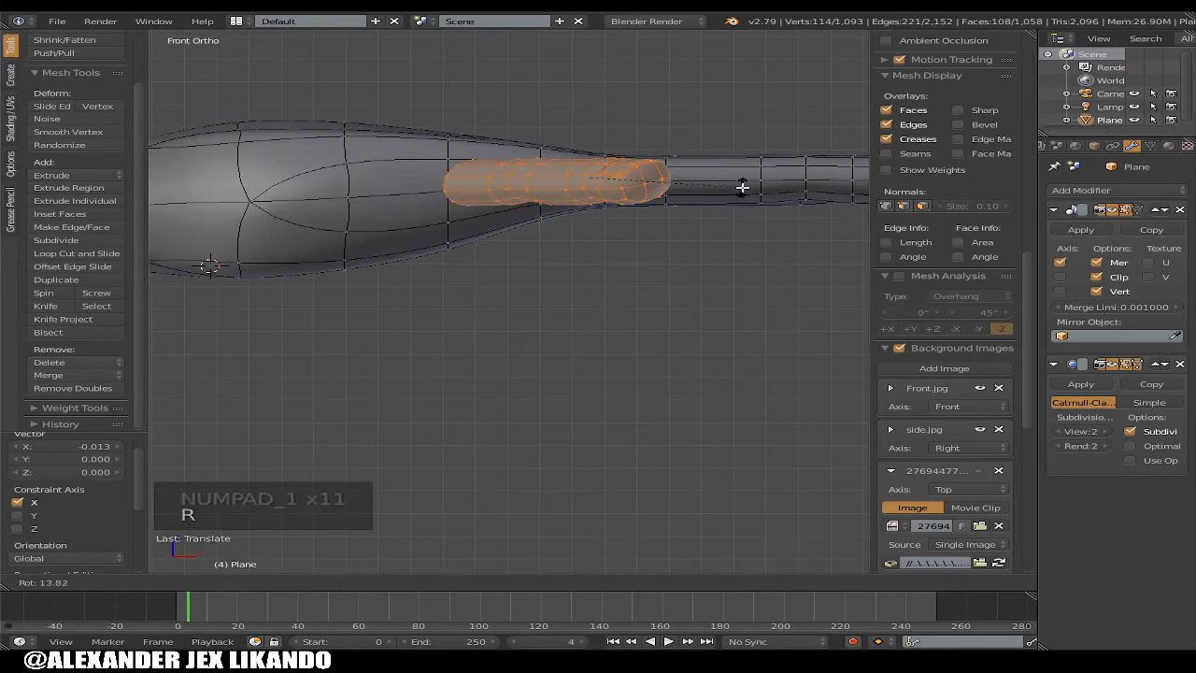
{"action": "left_click", "coordinate": [742, 184]}
{"action": "left_click_drag", "start_coordinate": [593, 122], "coordinate": [591, 128]}
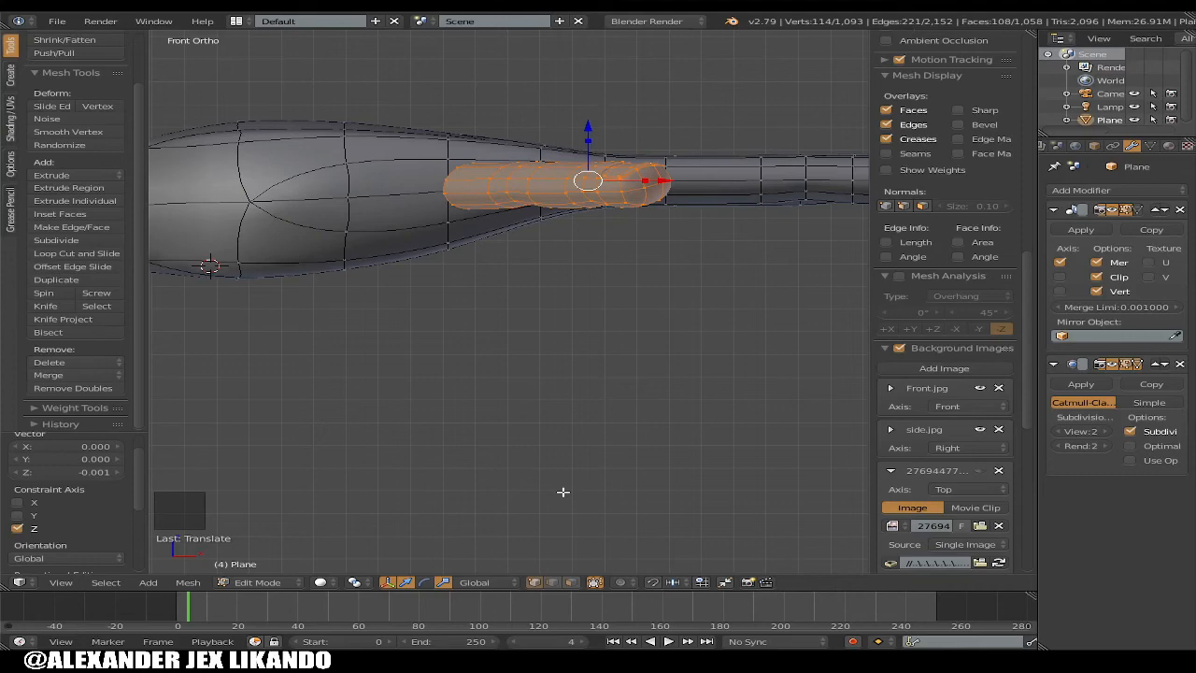
Select two vertically adjacent vertices on the palm's side at the thumb's base in vertex mode and merge them At Last
{"action": "middle_click_drag", "start_coordinate": [482, 308], "coordinate": [666, 305], "text": "shift"}
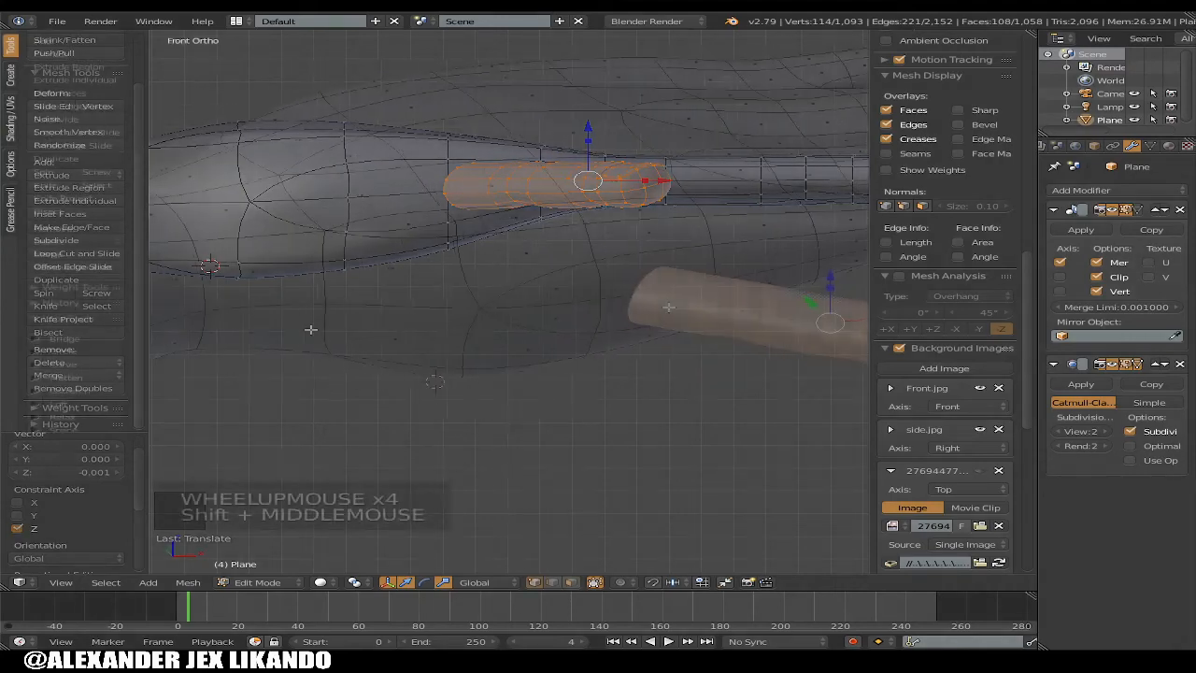
{"action": "middle_click_drag", "start_coordinate": [666, 305], "coordinate": [675, 305], "text": "shift"}
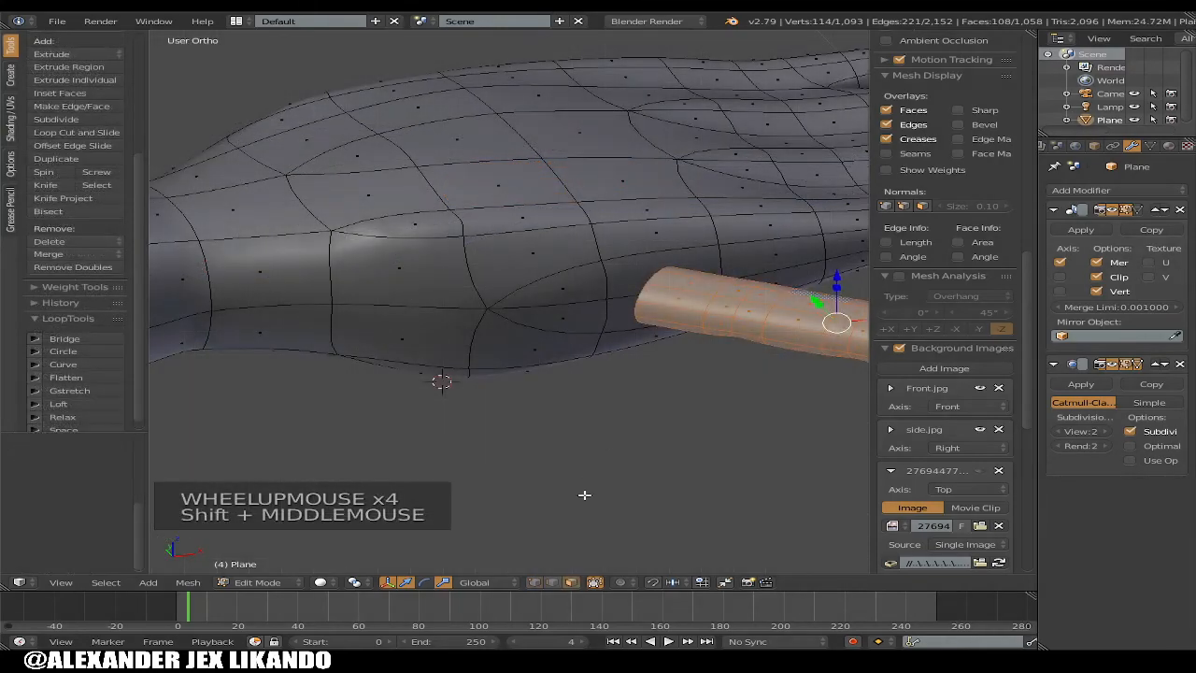
{"action": "left_click", "coordinate": [585, 342]}
{"action": "middle_click_drag", "start_coordinate": [572, 335], "coordinate": [577, 306]}
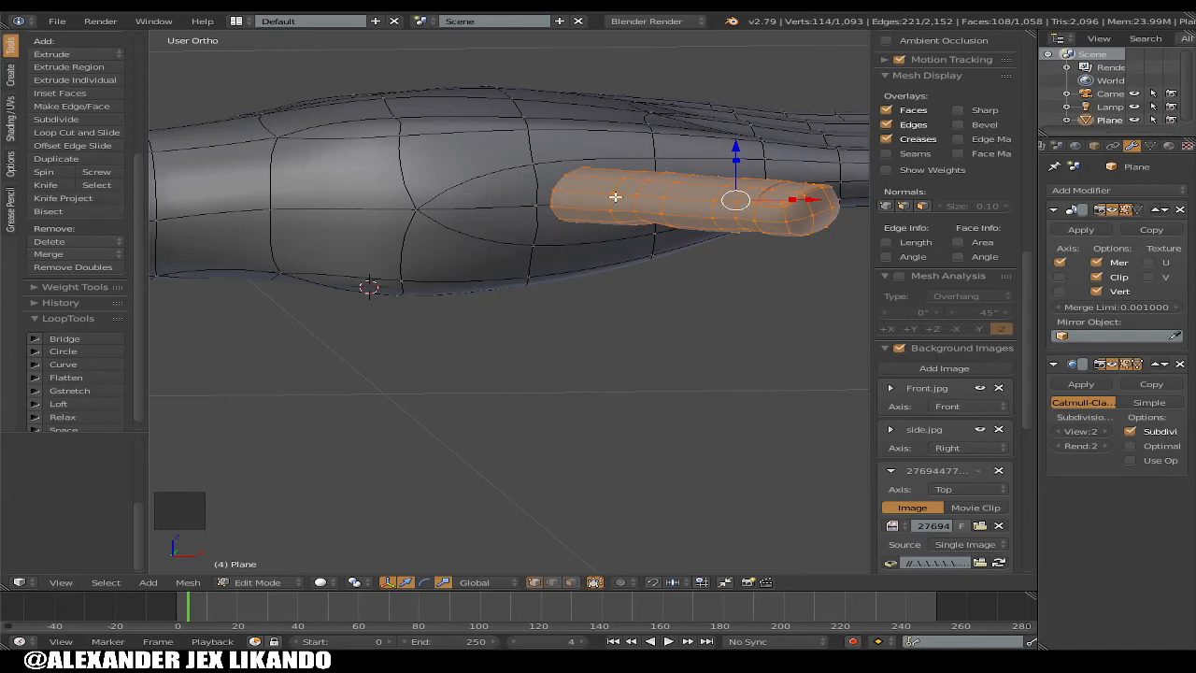
{"action": "right_click", "coordinate": [527, 239]}
{"action": "right_click", "coordinate": [554, 215], "text": "shift"}
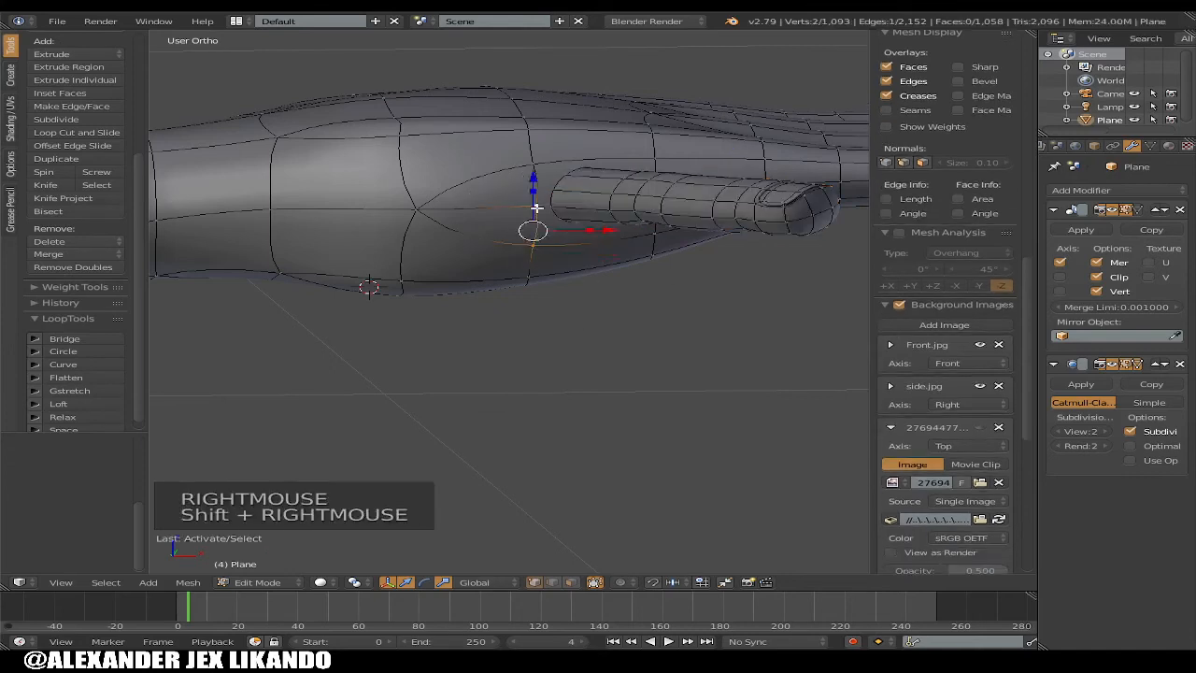
{"action": "key", "text": "alt+m"}
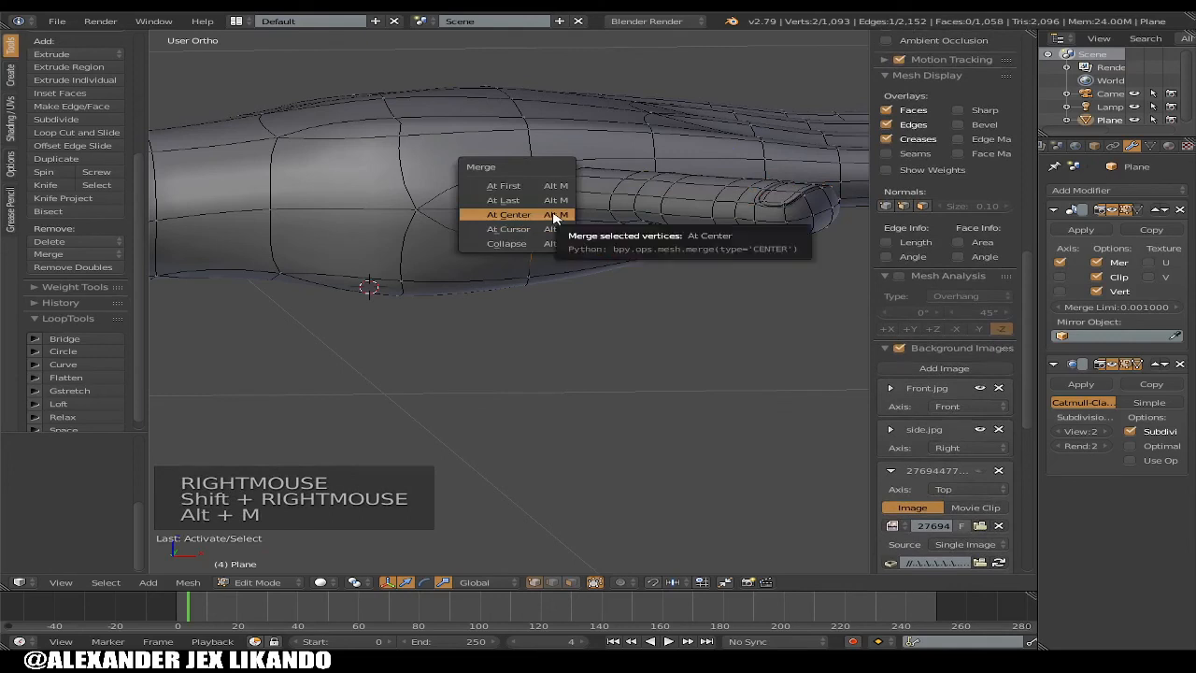
{"action": "left_click", "coordinate": [544, 204]}
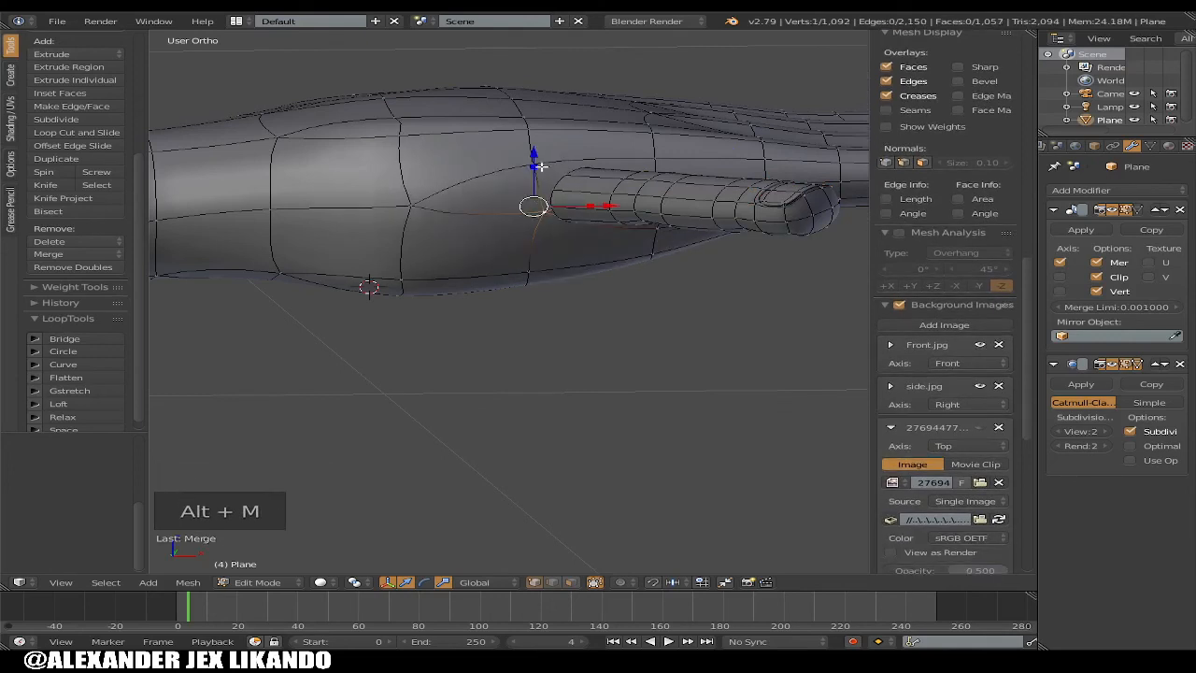
Merge the vertex directly above the newly merged palm vertex down into it, At Last
{"action": "right_click", "coordinate": [546, 203]}
{"action": "right_click", "coordinate": [545, 206], "text": "shift"}
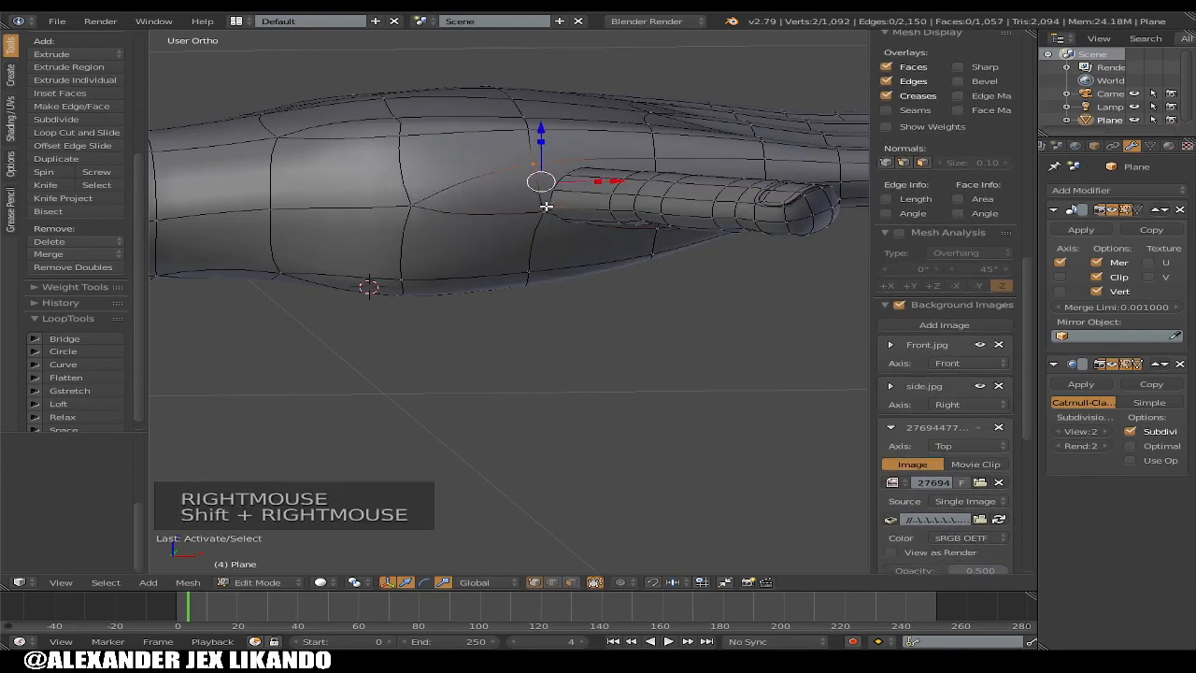
{"action": "scroll", "coordinate": [535, 203], "scroll_direction": "up", "scroll_amount": 2}
{"action": "key", "text": "ctrl+z"}
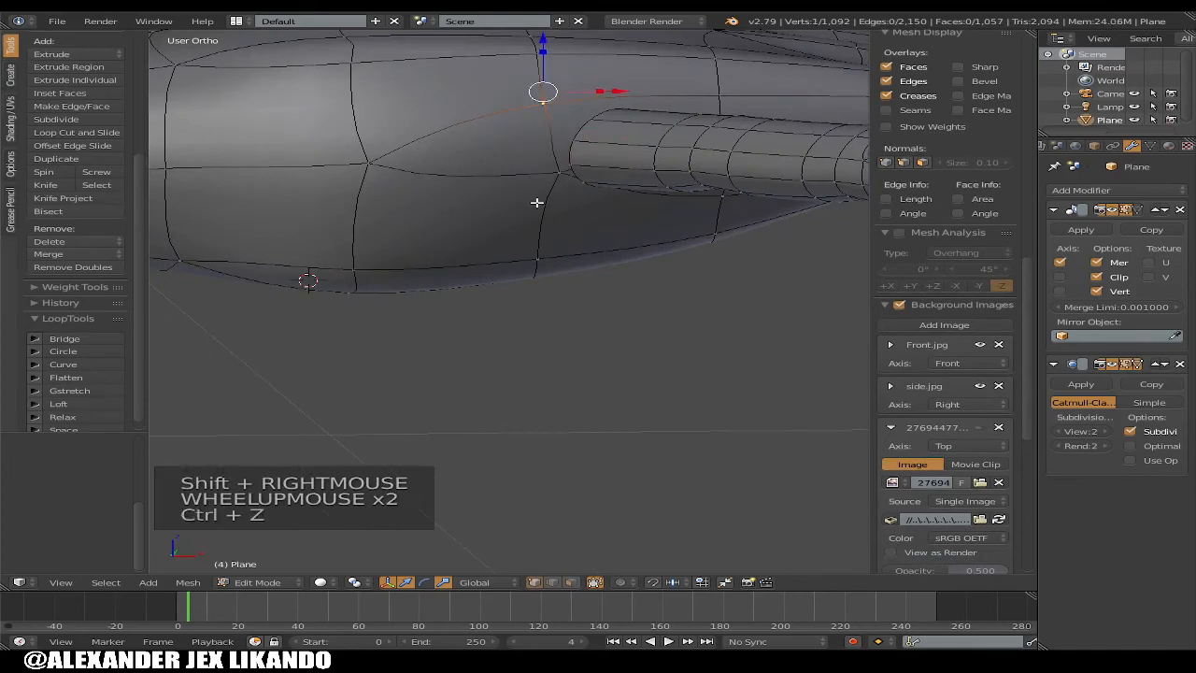
{"action": "right_click", "coordinate": [545, 182], "text": "shift"}
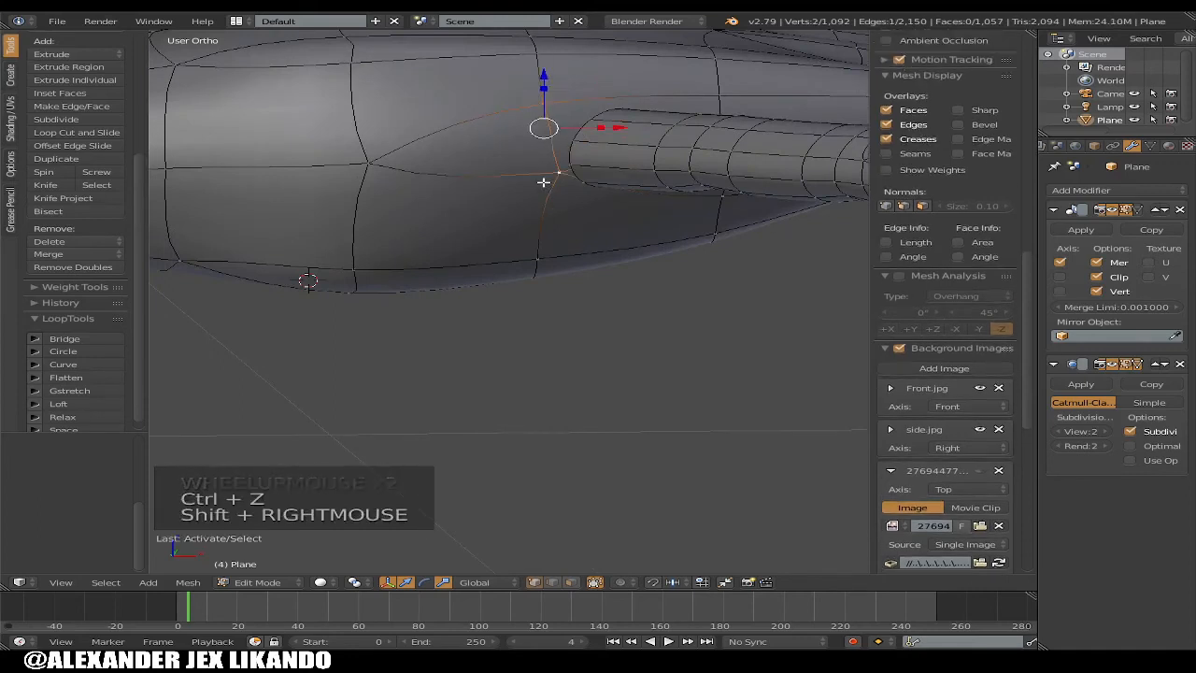
{"action": "key", "text": "alt+m"}
{"action": "left_click", "coordinate": [547, 183]}
Merge the next vertex pair toward the fingers, on the palm's side beside the thumb, At Last
{"action": "middle_click_drag", "start_coordinate": [560, 181], "coordinate": [323, 224], "text": "shift"}
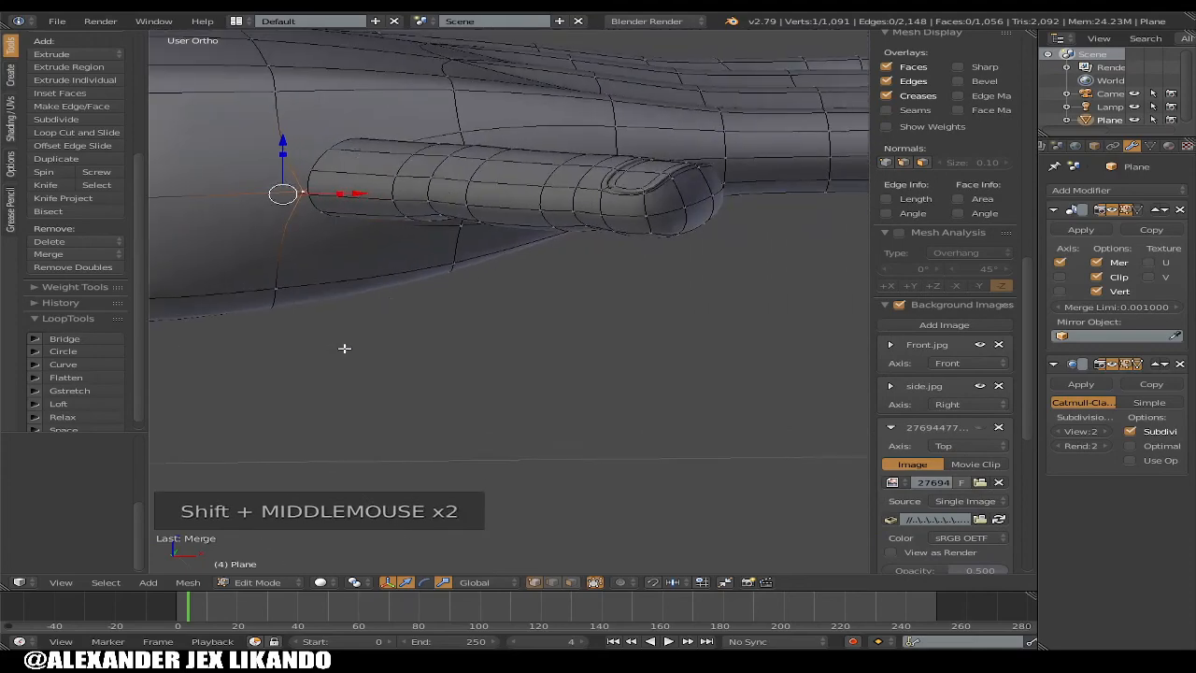
{"action": "middle_click_drag", "start_coordinate": [345, 347], "coordinate": [389, 331]}
{"action": "right_click", "coordinate": [385, 332]}
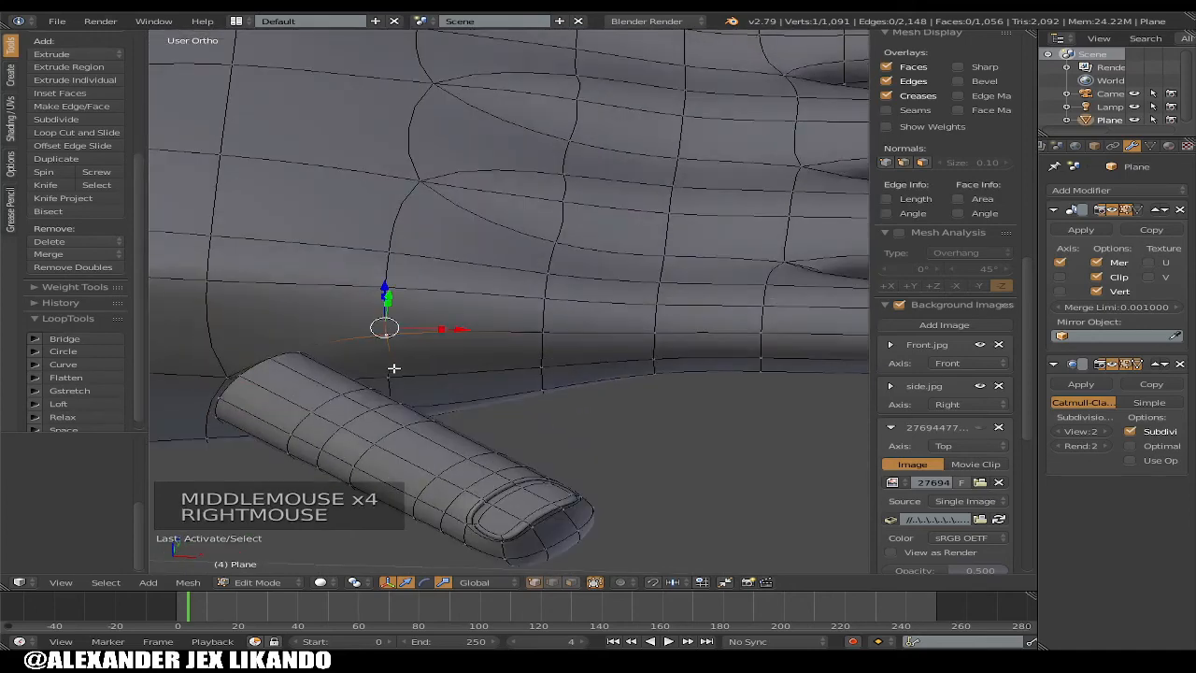
{"action": "right_click", "coordinate": [391, 373], "text": "shift"}
{"action": "key", "text": "alt+l"}
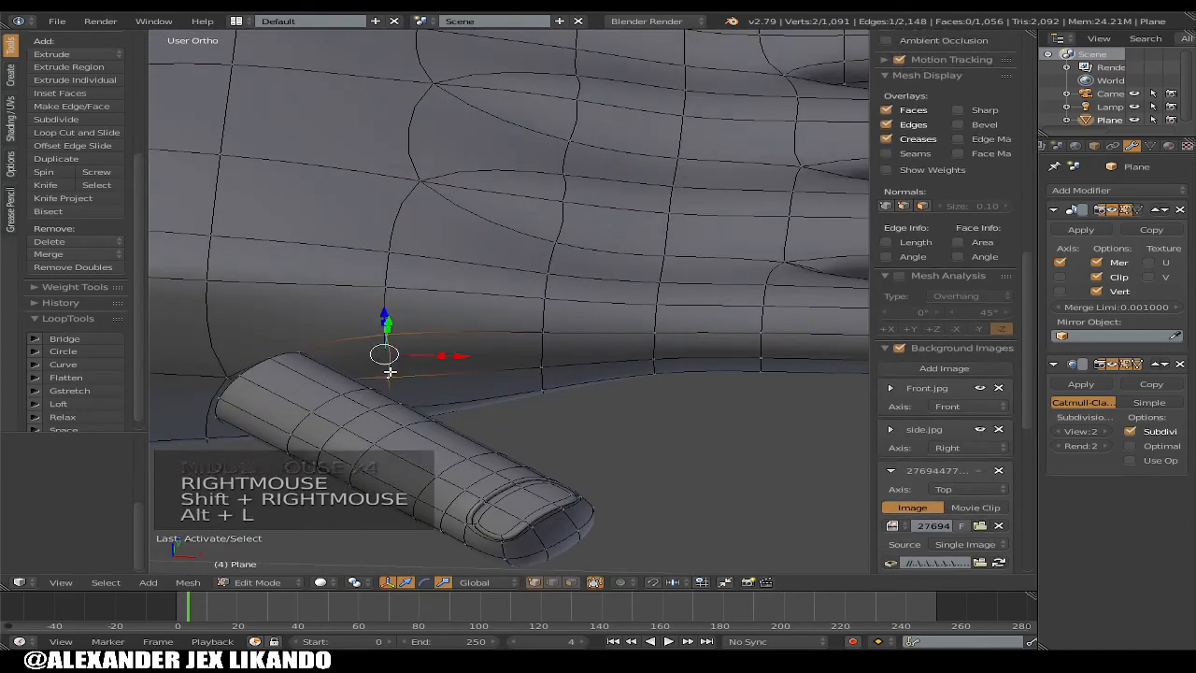
{"action": "key", "text": "alt+m"}
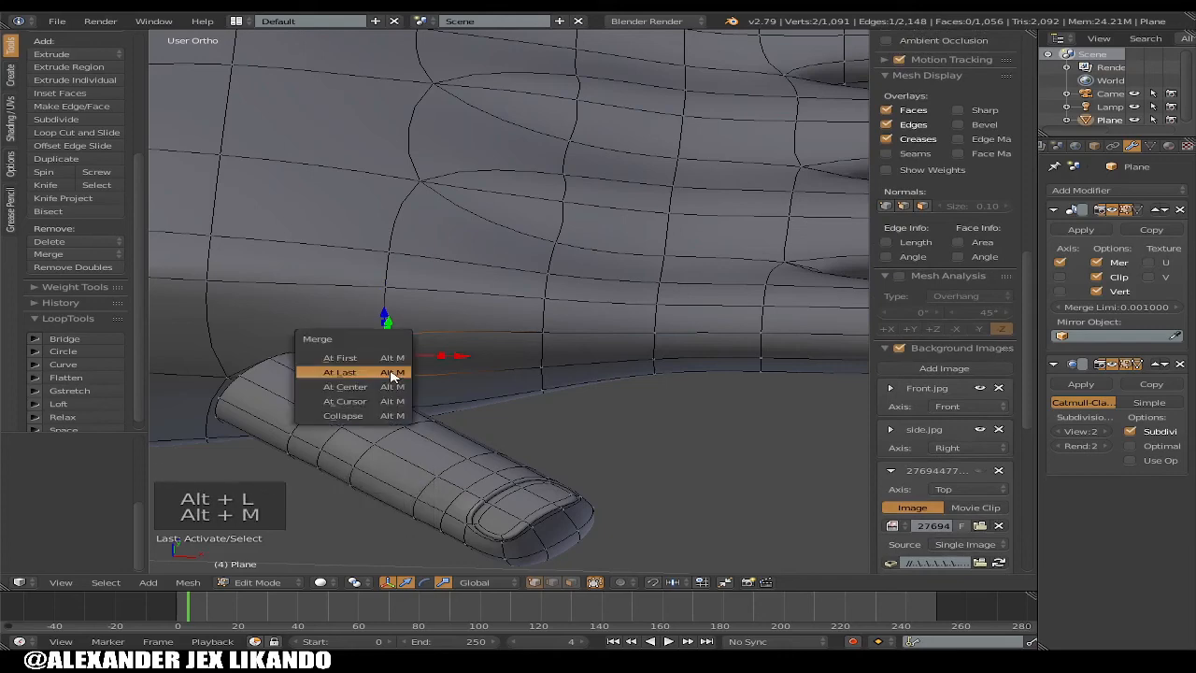
{"action": "left_click", "coordinate": [391, 372]}
Merge the palm-side vertex behind the thumb tip into the vertex above it, At Last
{"action": "middle_click_drag", "start_coordinate": [433, 395], "coordinate": [347, 328]}
{"action": "right_click", "coordinate": [225, 202]}
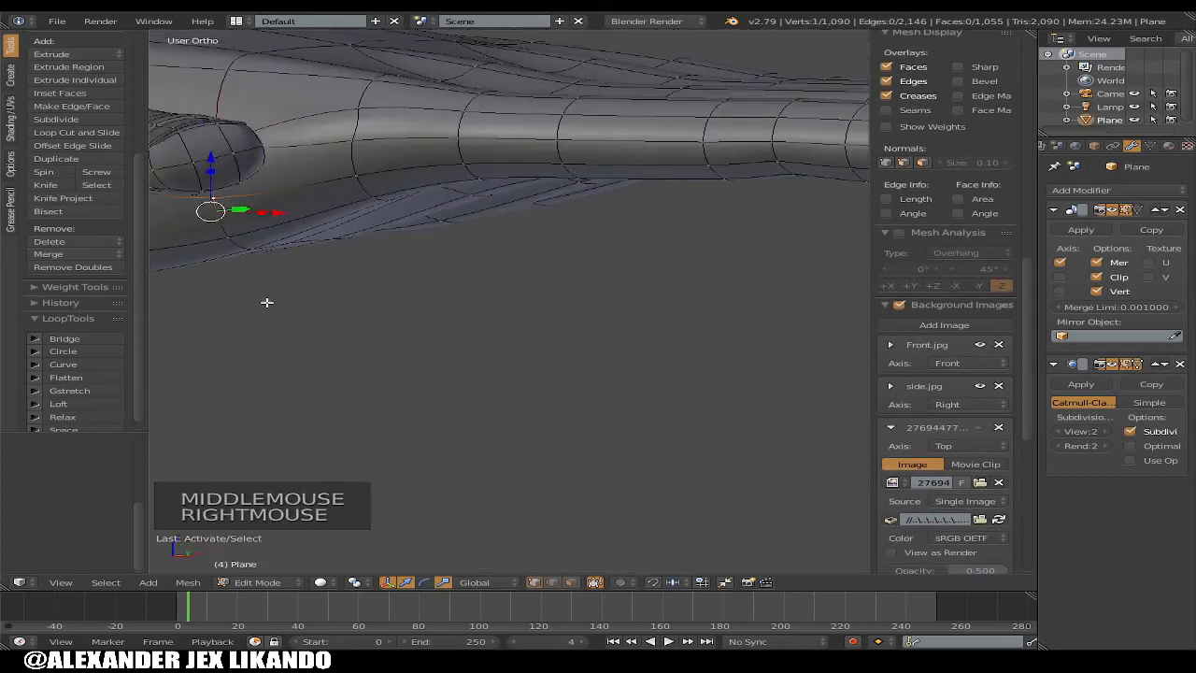
{"action": "middle_click_drag", "start_coordinate": [272, 172], "coordinate": [285, 230]}
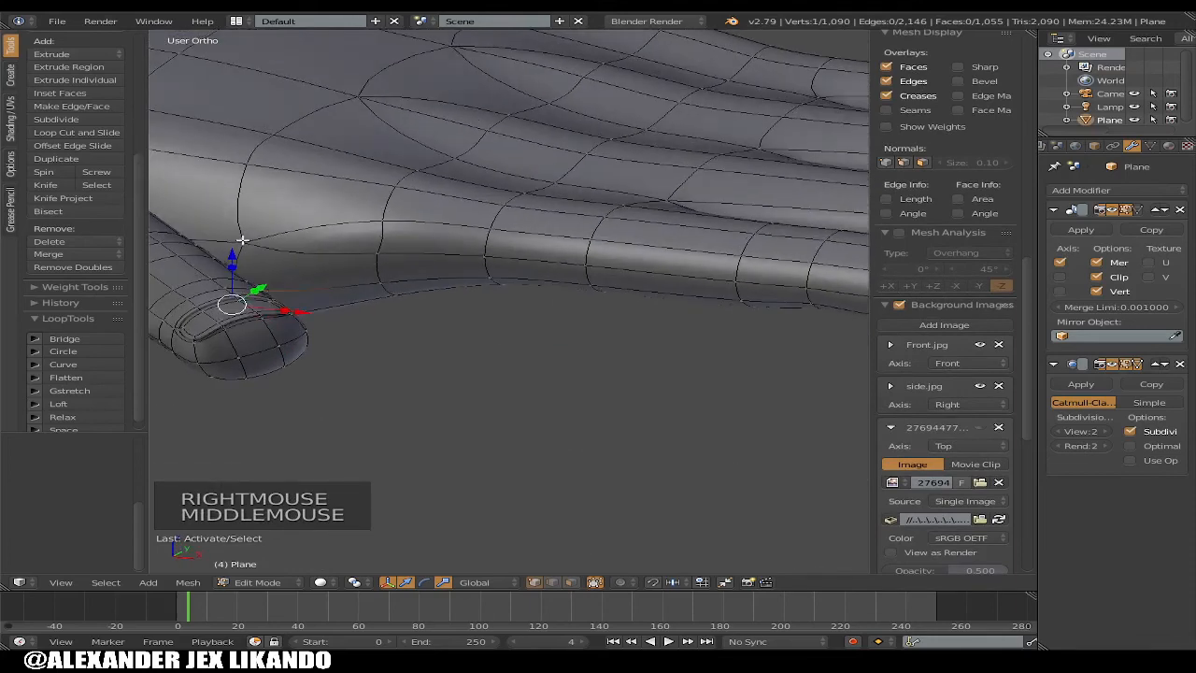
{"action": "right_click", "coordinate": [242, 241], "text": "shift"}
{"action": "key", "text": "alt+m"}
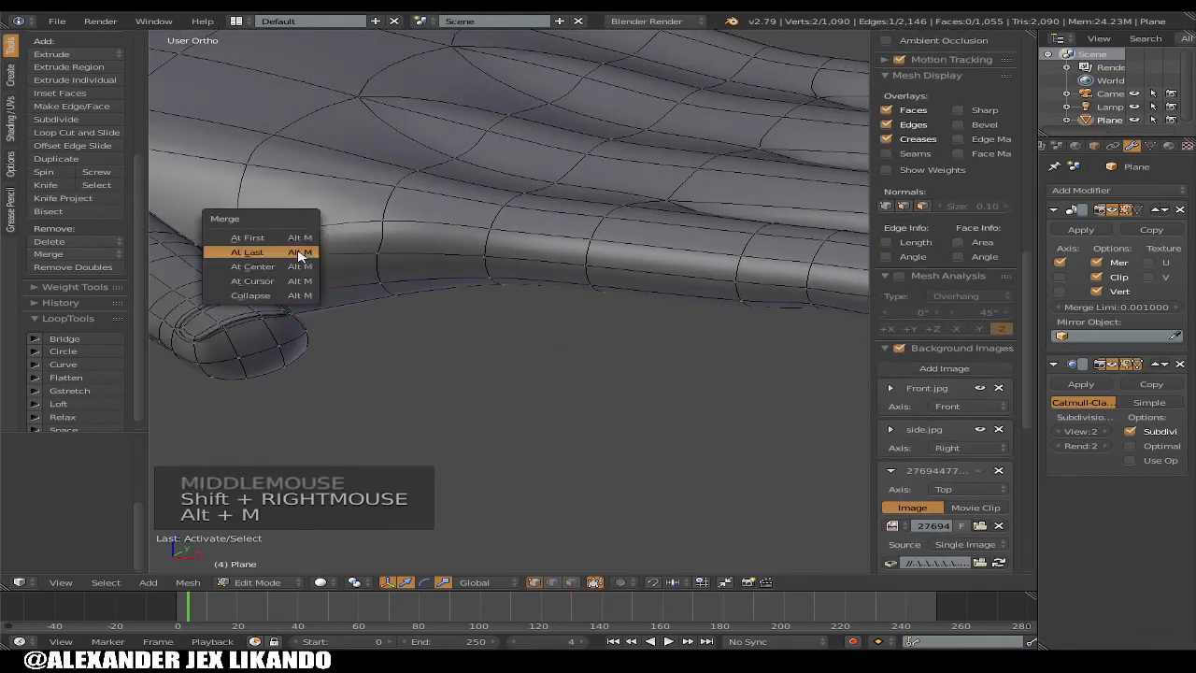
{"action": "left_click", "coordinate": [297, 251]}
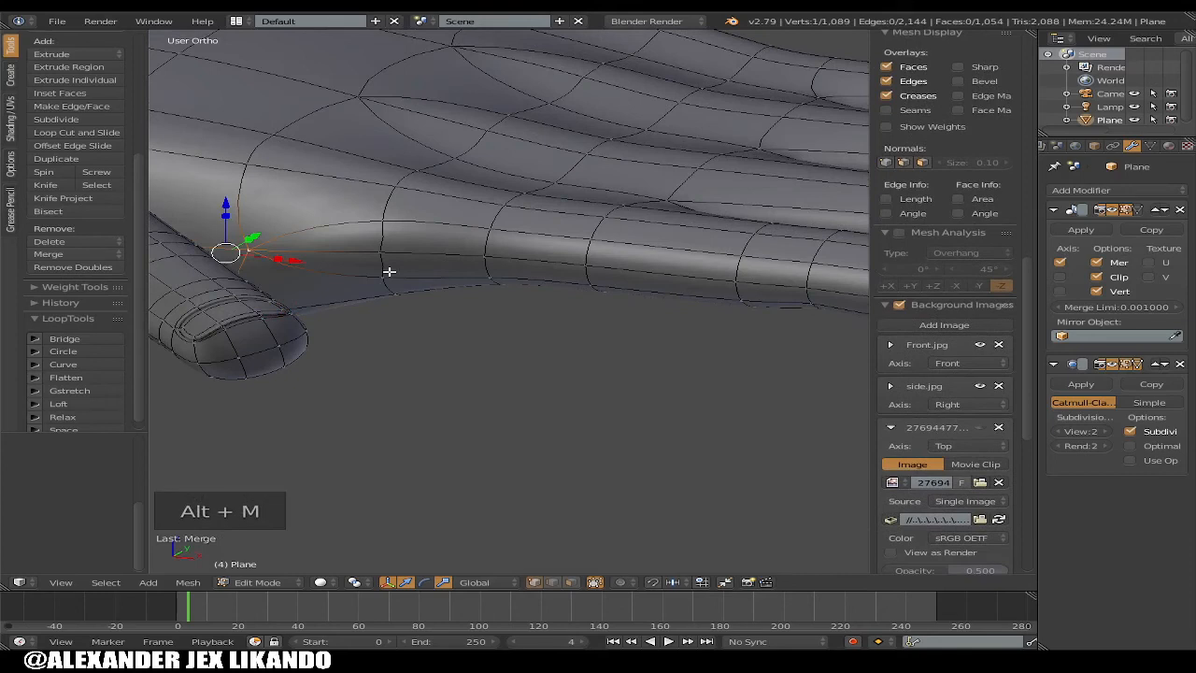
Merge the lower vertex pair at the base of the nearest finger, and merge the vertex above it into the result
{"action": "right_click", "coordinate": [387, 278]}
{"action": "right_click", "coordinate": [382, 230], "text": "shift"}
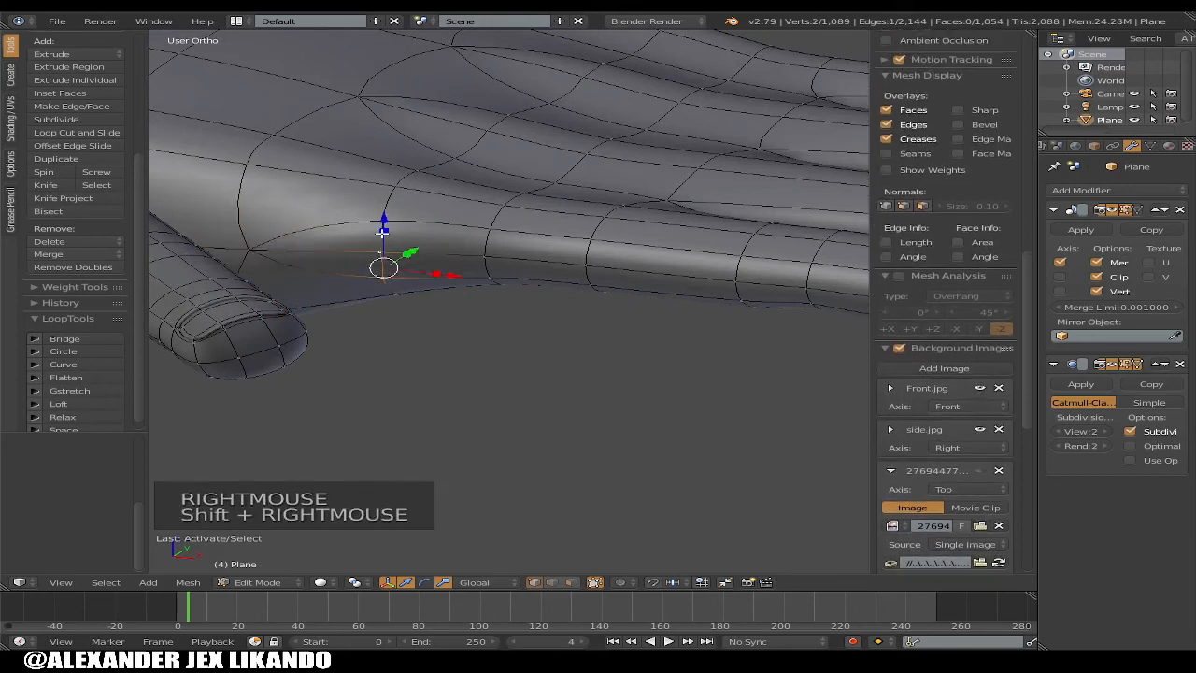
{"action": "key", "text": "alt+m"}
{"action": "left_click", "coordinate": [383, 234]}
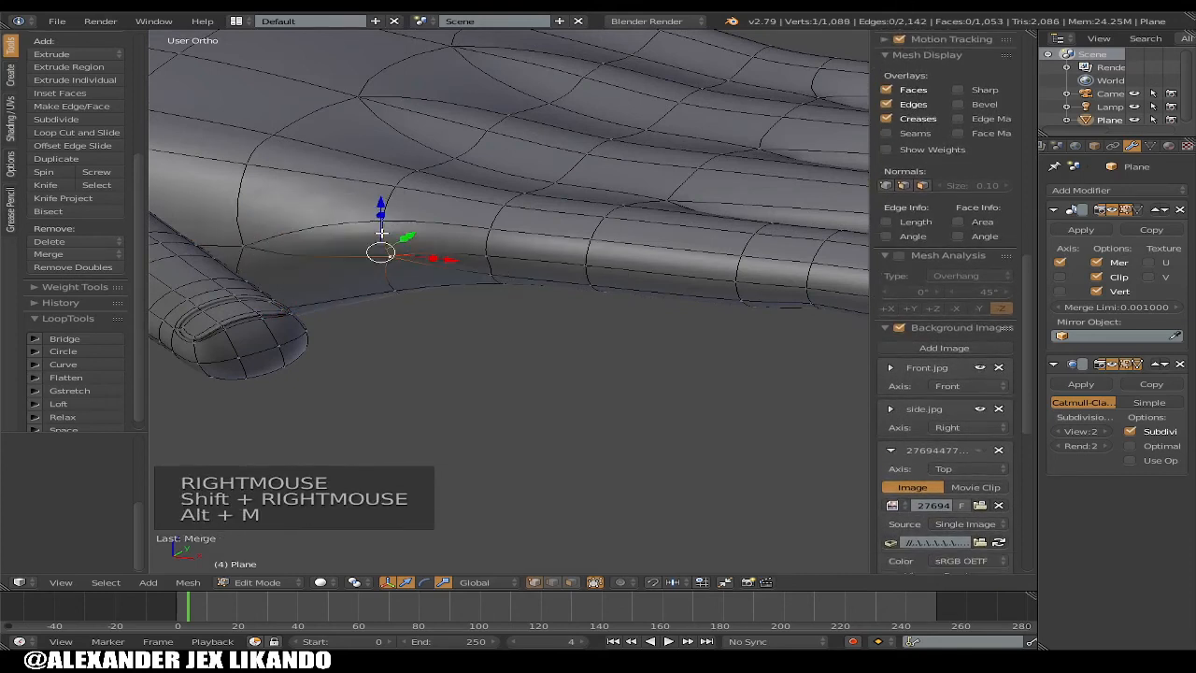
{"action": "right_click", "coordinate": [389, 270]}
{"action": "right_click", "coordinate": [390, 259], "text": "shift"}
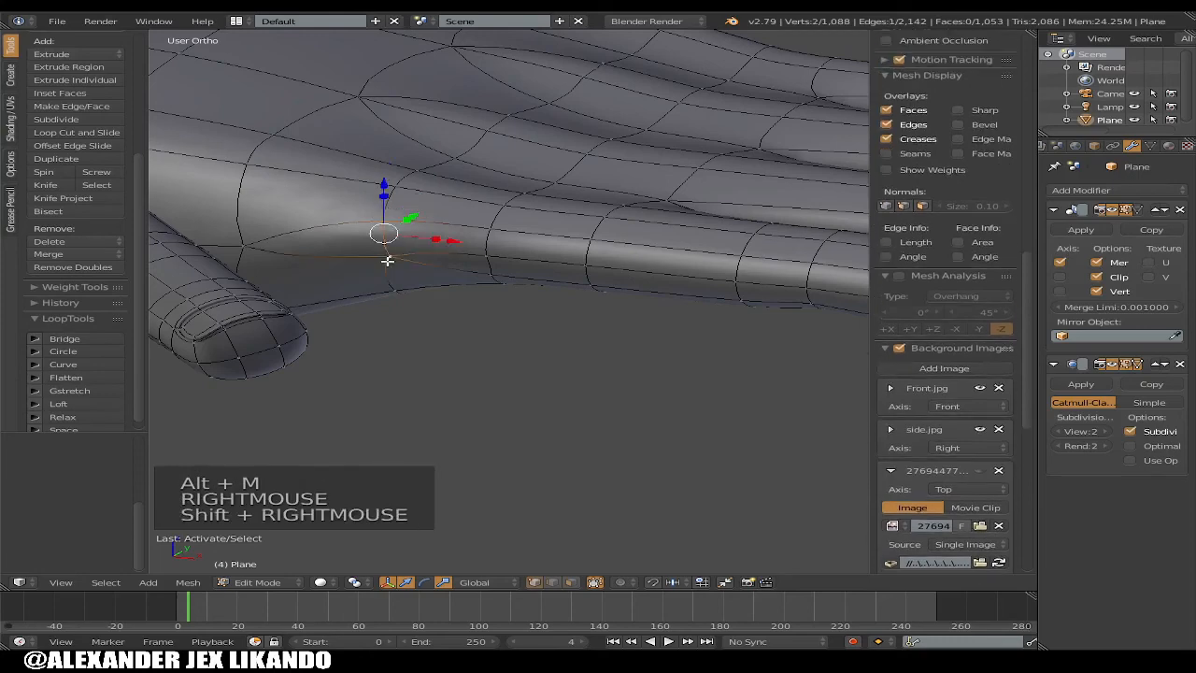
{"action": "key", "text": "alt+m"}
{"action": "left_click", "coordinate": [388, 264]}
{"action": "scroll", "coordinate": [471, 293], "scroll_direction": "down", "scroll_amount": 1}
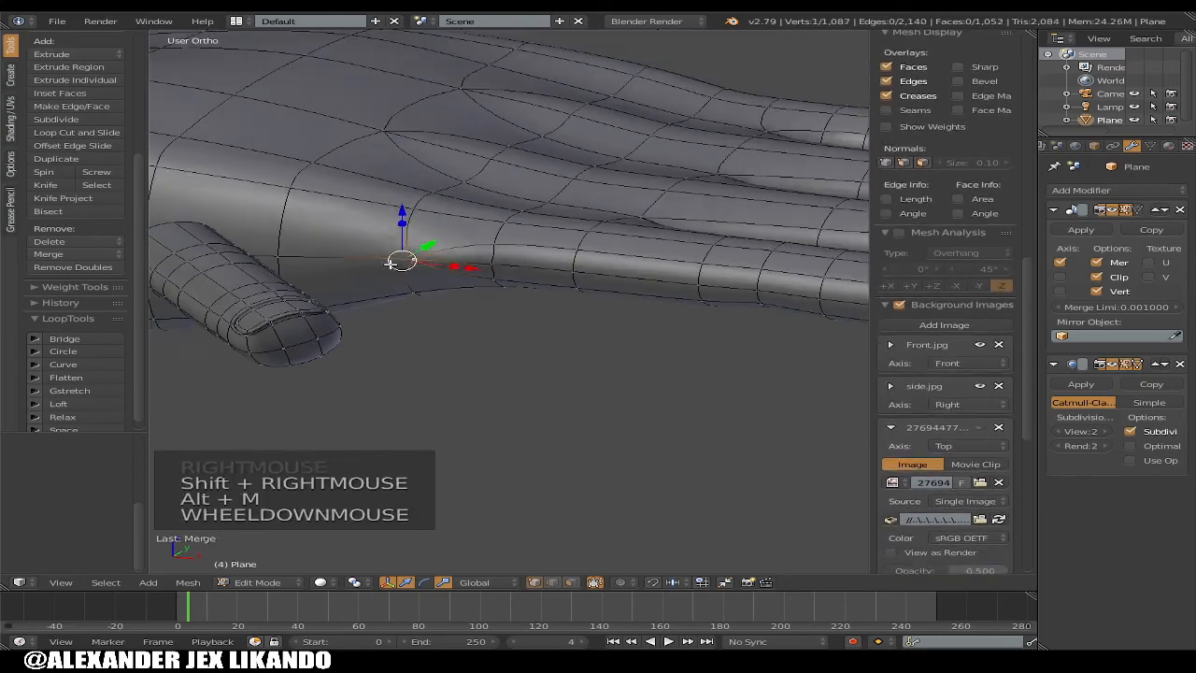
Delete the four adjoining faces on the palm's side next to the thumb's open base
{"action": "middle_click_drag", "start_coordinate": [309, 277], "coordinate": [333, 267]}
{"action": "scroll", "coordinate": [441, 307], "scroll_direction": "down", "scroll_amount": 3}
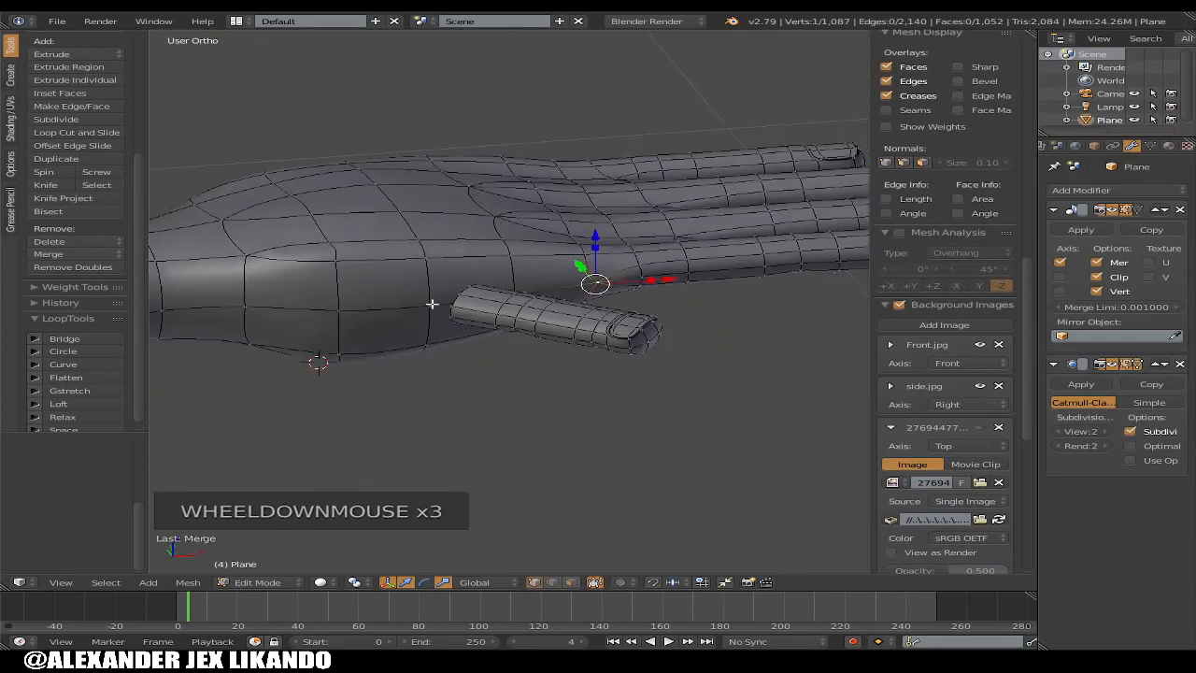
{"action": "left_click", "coordinate": [571, 581]}
{"action": "right_click", "coordinate": [403, 329]}
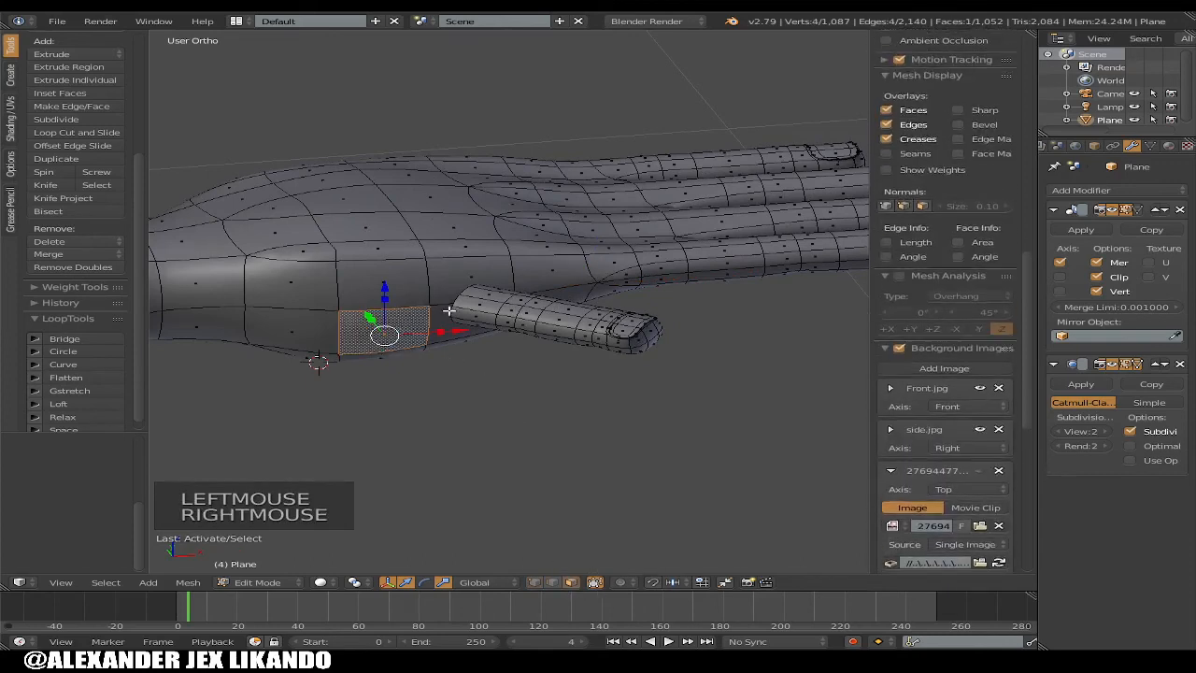
{"action": "right_click", "coordinate": [438, 324], "text": "shift"}
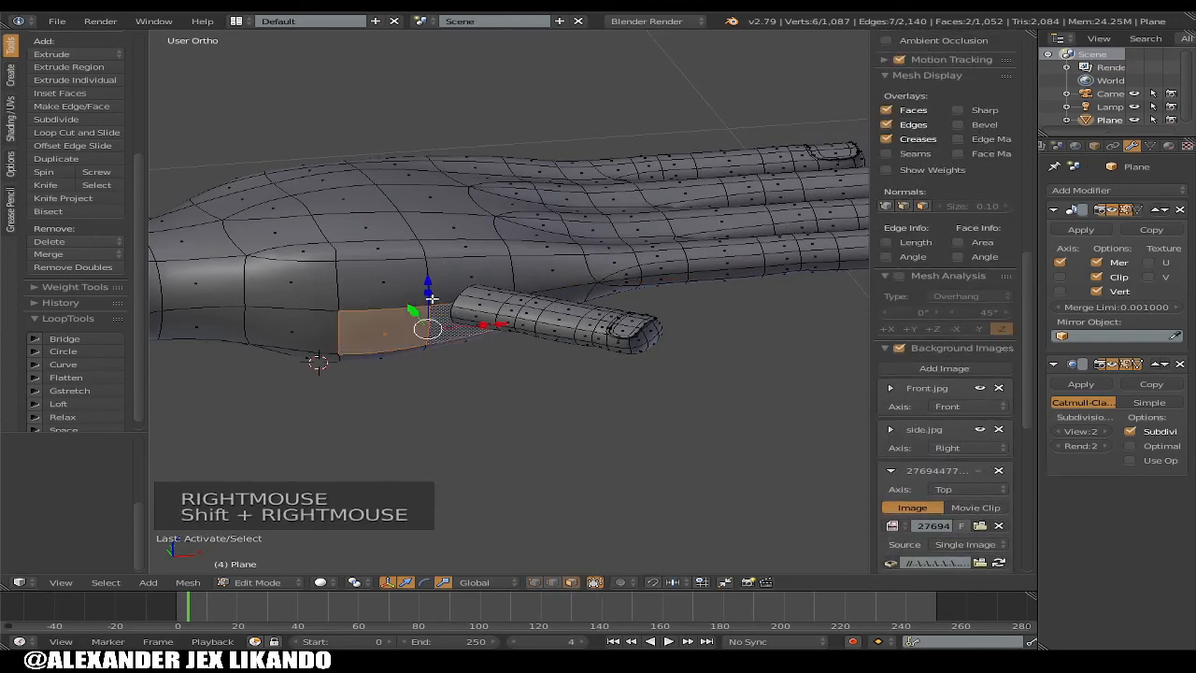
{"action": "right_click", "coordinate": [463, 278], "text": "shift"}
{"action": "right_click", "coordinate": [411, 288], "text": "shift"}
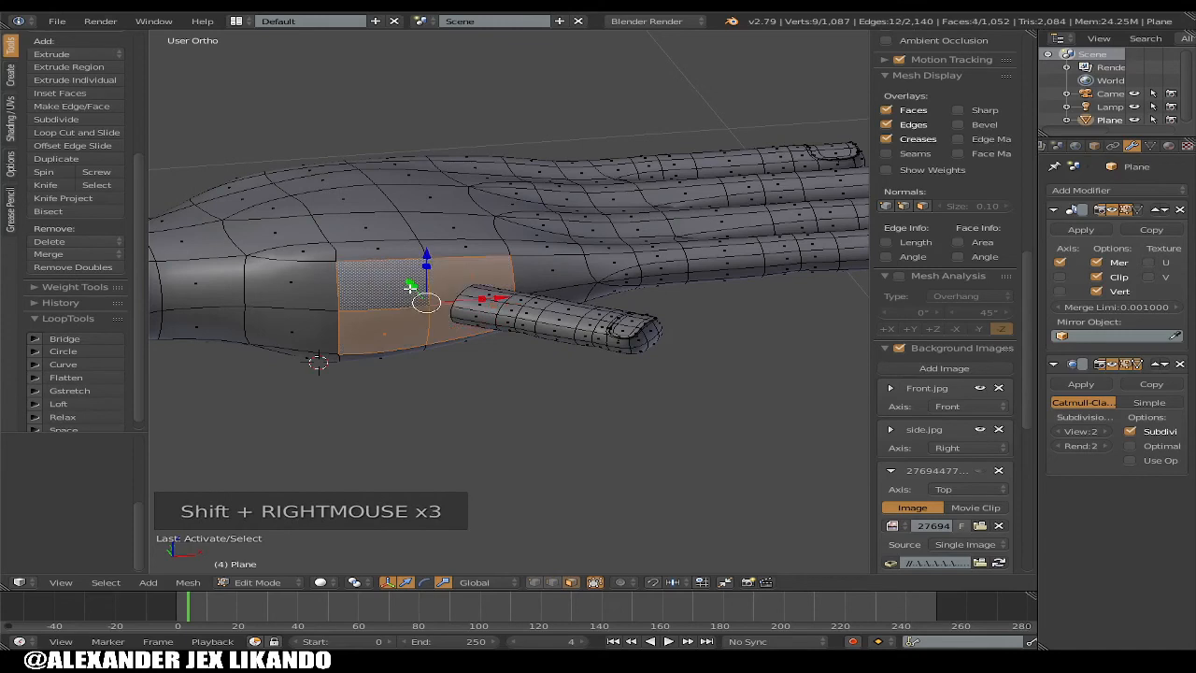
{"action": "key", "text": "x"}
{"action": "left_click", "coordinate": [410, 287]}
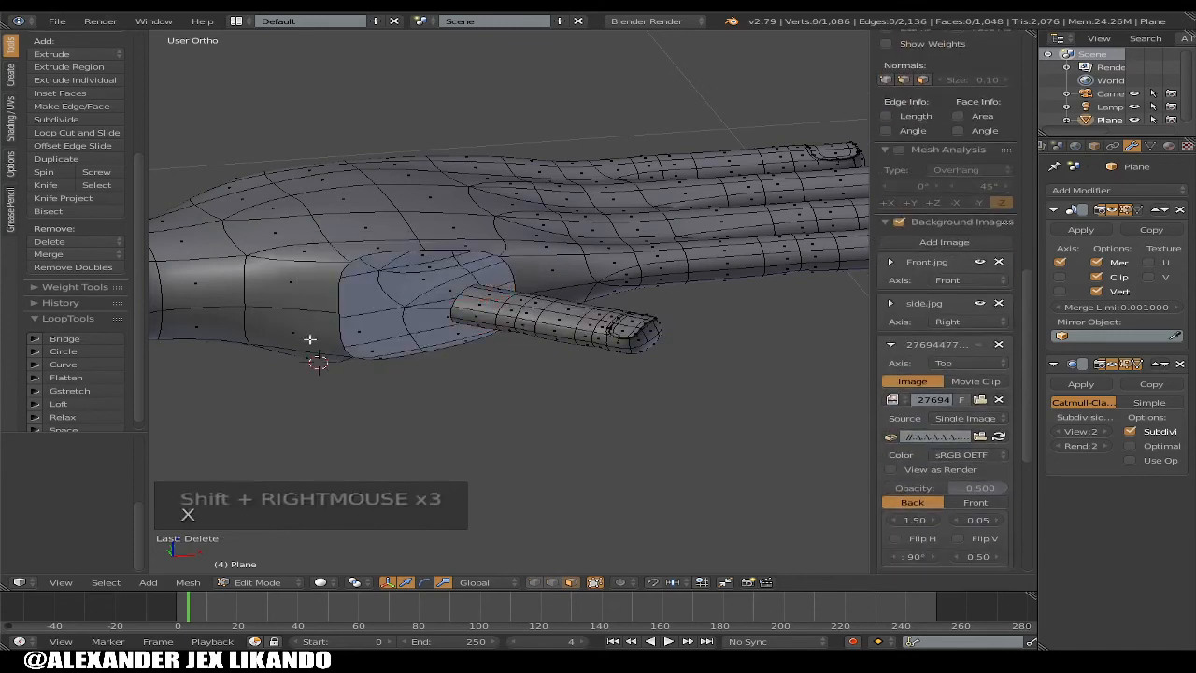
Bridge the thumb's open base loop to the border of the palm hole with LoopTools, and inspect the smoothed joint
{"action": "left_click", "coordinate": [553, 583]}
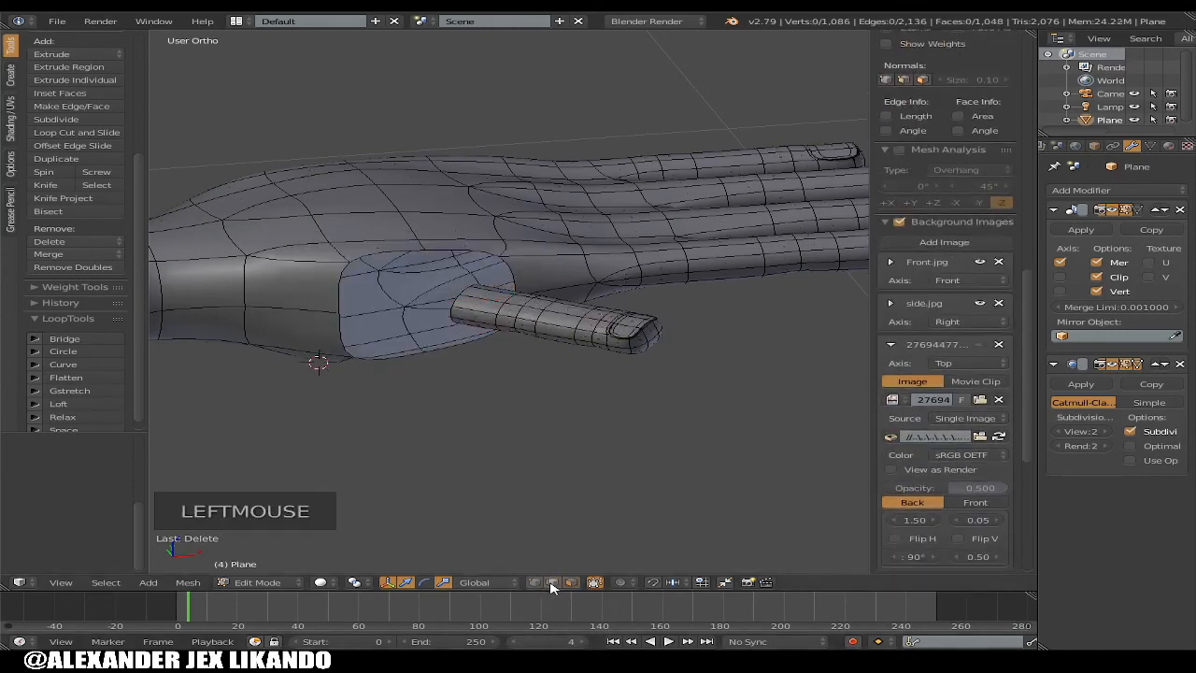
{"action": "right_click", "coordinate": [457, 299], "text": "alt"}
{"action": "right_click", "coordinate": [509, 270], "text": "alt+shift"}
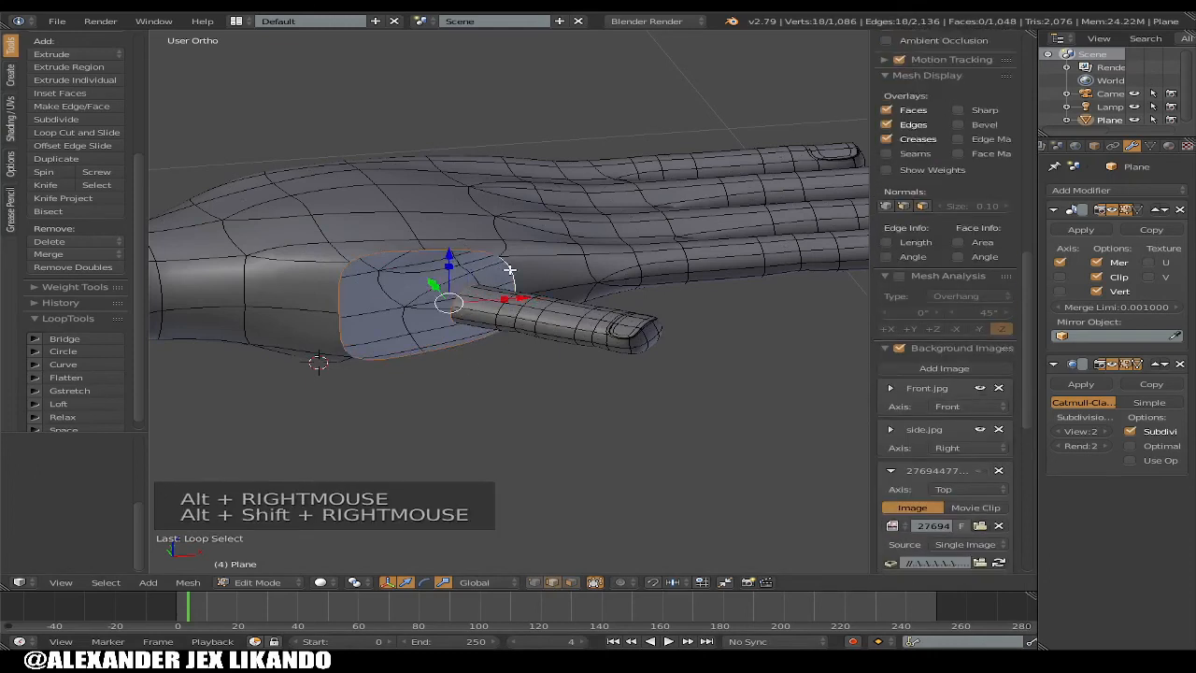
{"action": "left_click", "coordinate": [104, 339]}
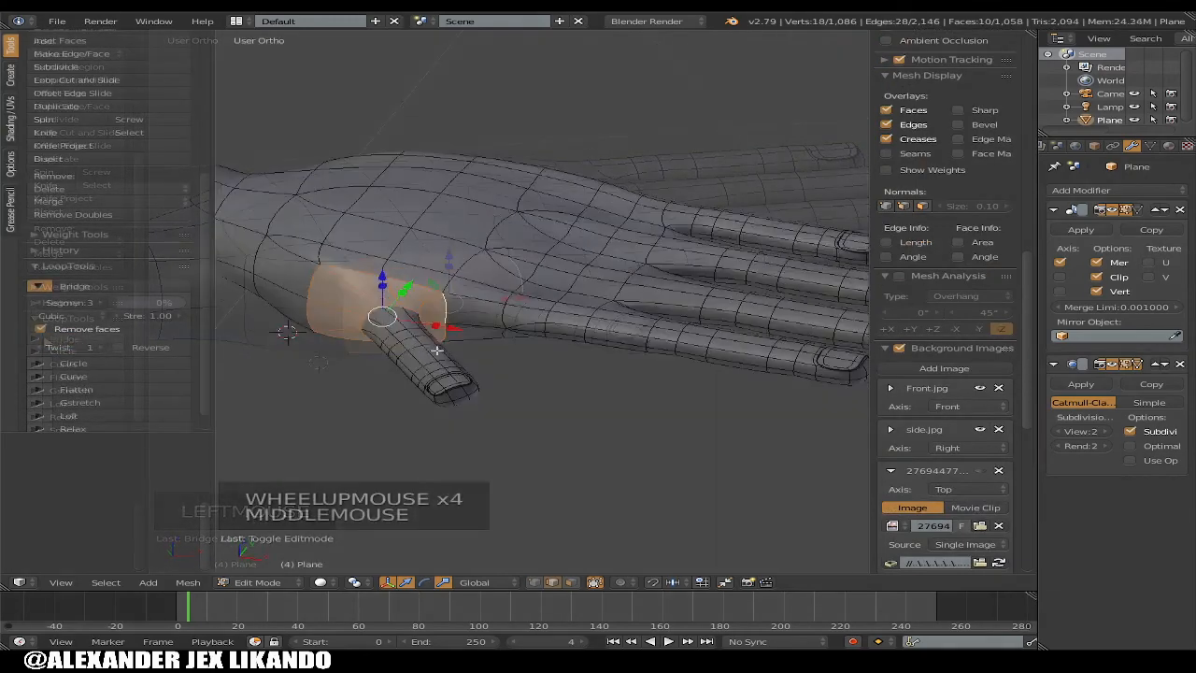
{"action": "scroll", "coordinate": [436, 349], "scroll_direction": "up", "scroll_amount": 1}
{"action": "key", "text": "Tab"}
{"action": "middle_click_drag", "start_coordinate": [436, 339], "coordinate": [342, 300]}
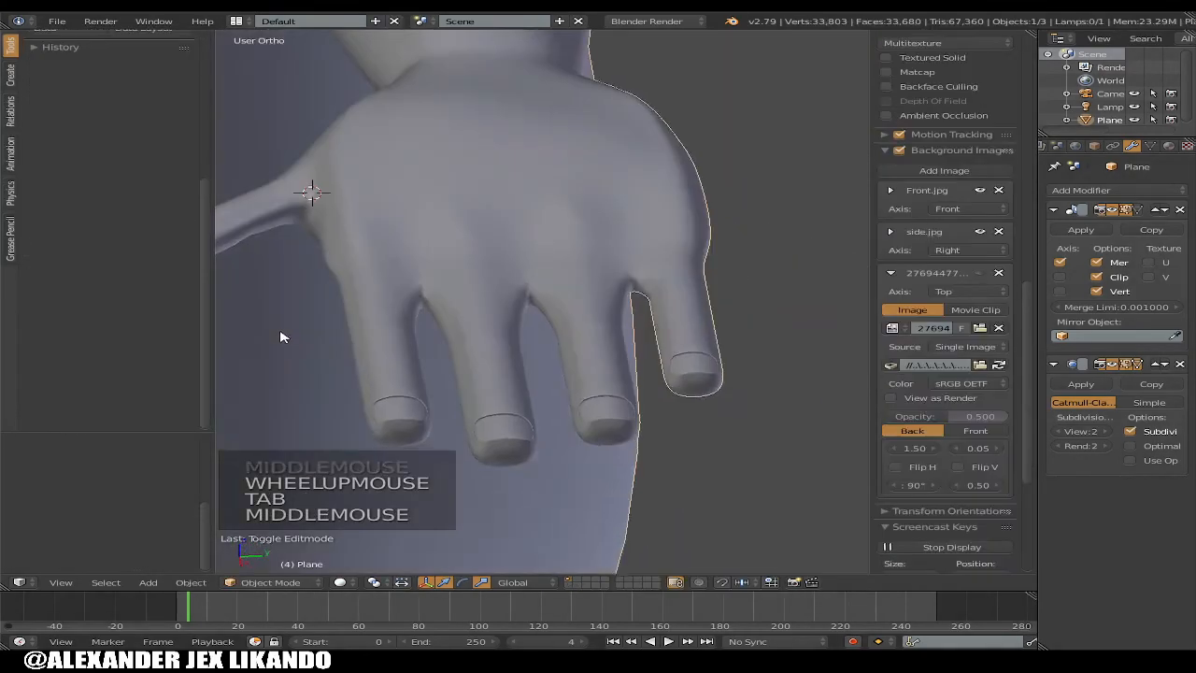
{"action": "scroll", "coordinate": [363, 292], "scroll_direction": "down", "scroll_amount": 3}
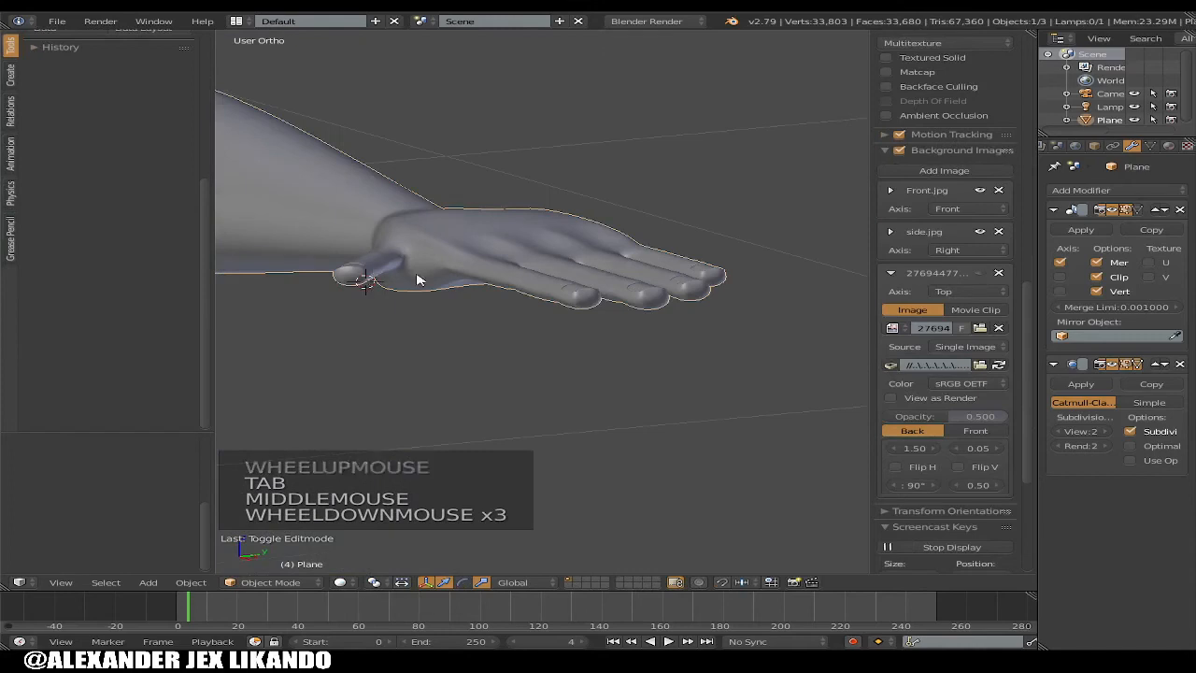
{"action": "scroll", "coordinate": [443, 285], "scroll_direction": "up", "scroll_amount": 1}
{"action": "key", "text": "Tab"}
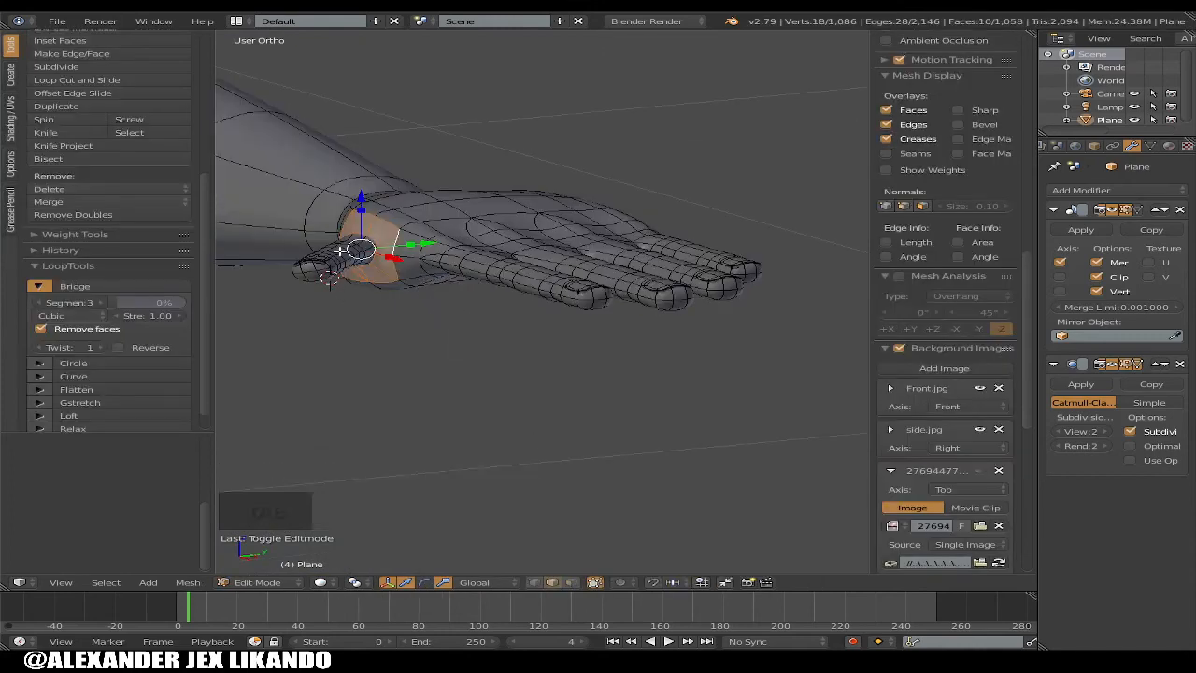
Select the whole thumb including its base loop, using circle selection in wireframe, and raise it slightly along Z
{"action": "middle_click_drag", "start_coordinate": [373, 274], "coordinate": [639, 424]}
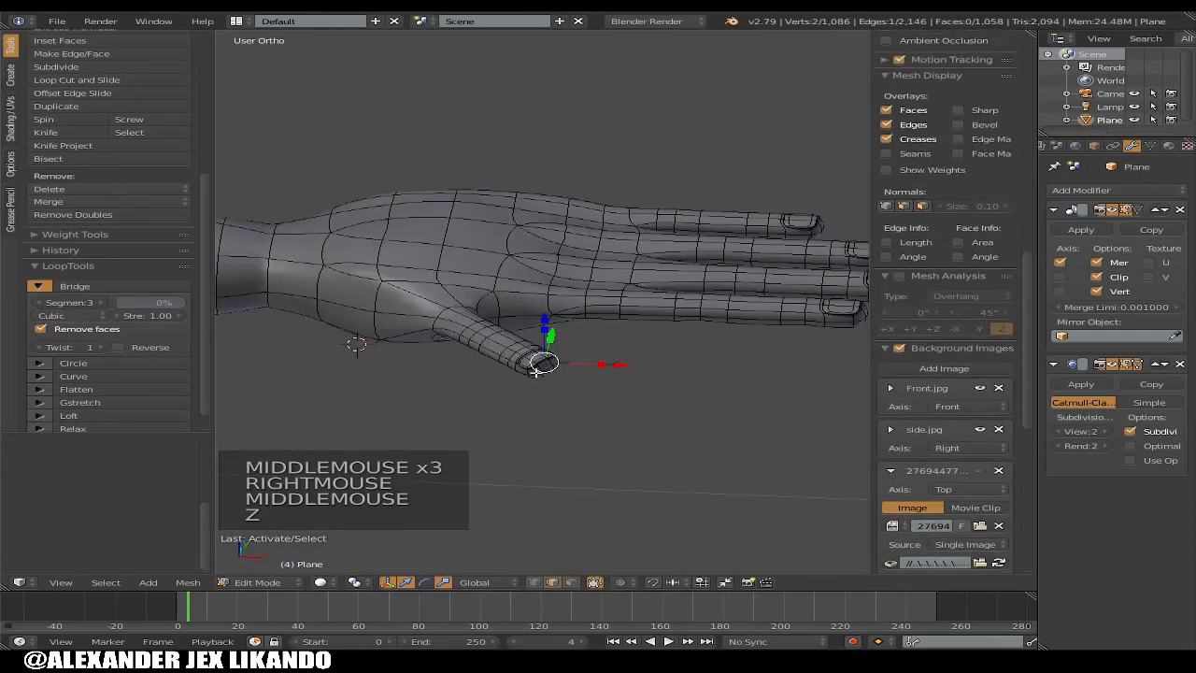
{"action": "middle_click_drag", "start_coordinate": [535, 373], "coordinate": [624, 450]}
{"action": "key", "text": "c"}
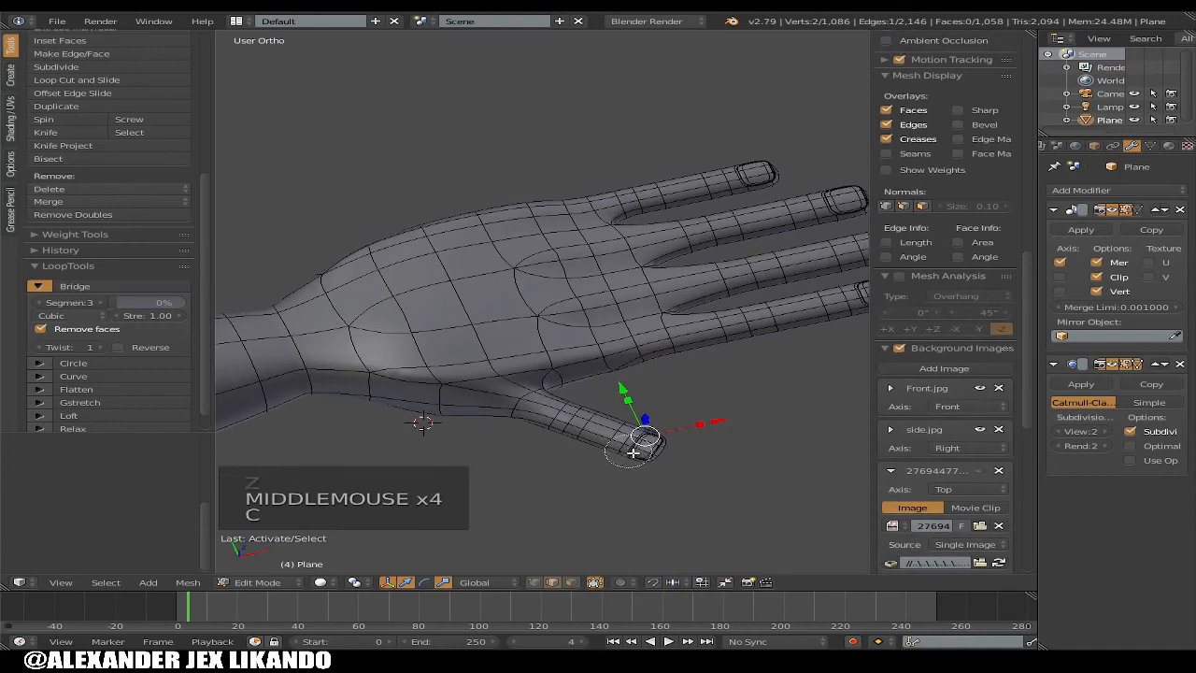
{"action": "mouse_move", "coordinate": [645, 443]}
{"action": "left_mouse_down"}
{"action": "mouse_move", "coordinate": [603, 427]}
{"action": "mouse_move", "coordinate": [630, 448]}
{"action": "left_mouse_up"}
{"action": "right_click", "coordinate": [628, 443]}
{"action": "key", "text": "z"}
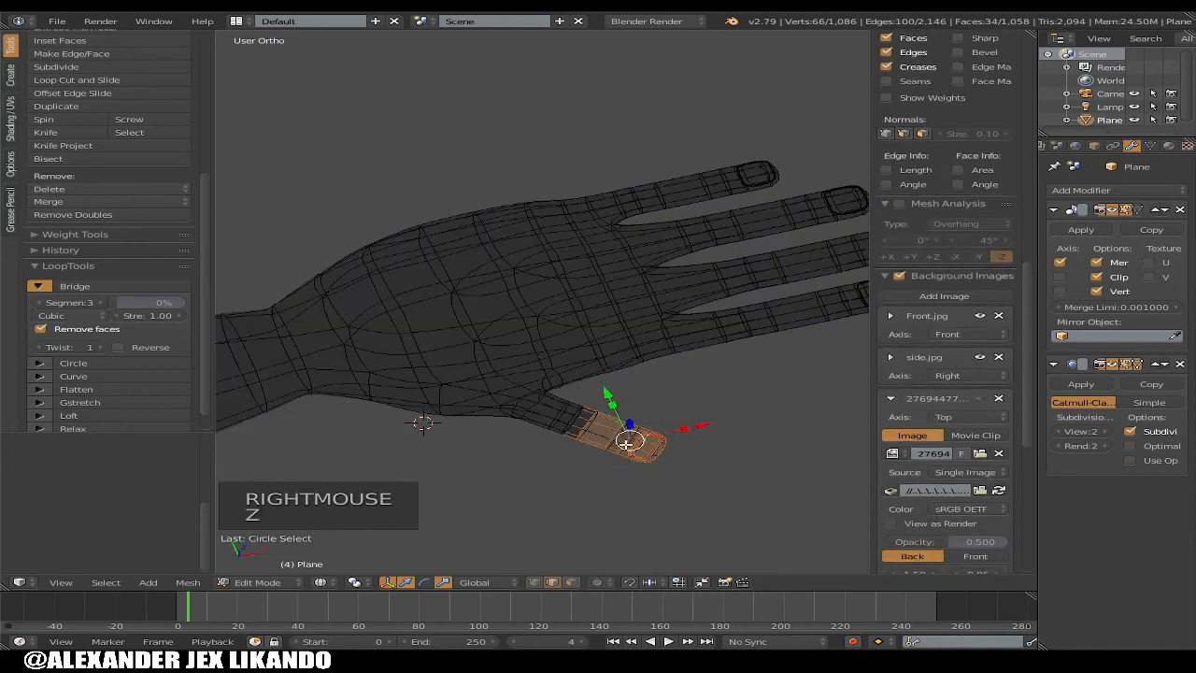
{"action": "key", "text": "c"}
{"action": "mouse_move", "coordinate": [606, 438]}
{"action": "left_mouse_down"}
{"action": "mouse_move", "coordinate": [586, 422]}
{"action": "mouse_move", "coordinate": [561, 427]}
{"action": "mouse_move", "coordinate": [667, 444]}
{"action": "left_mouse_up"}
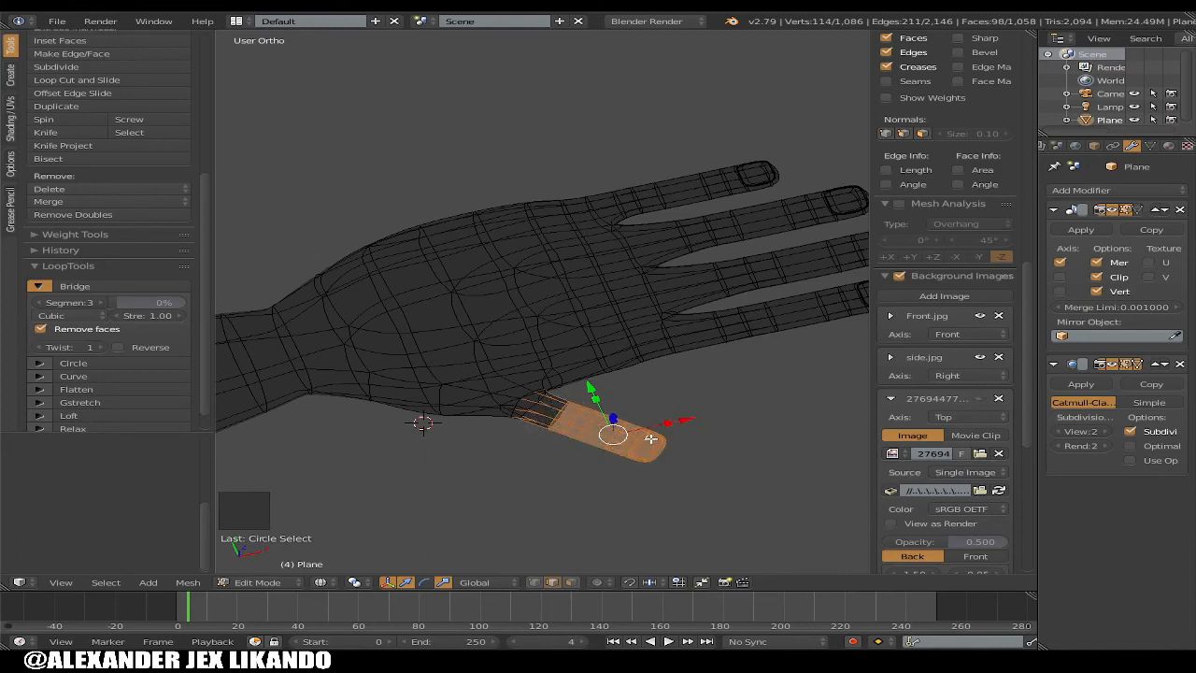
{"action": "middle_click_drag", "start_coordinate": [617, 427], "coordinate": [454, 414]}
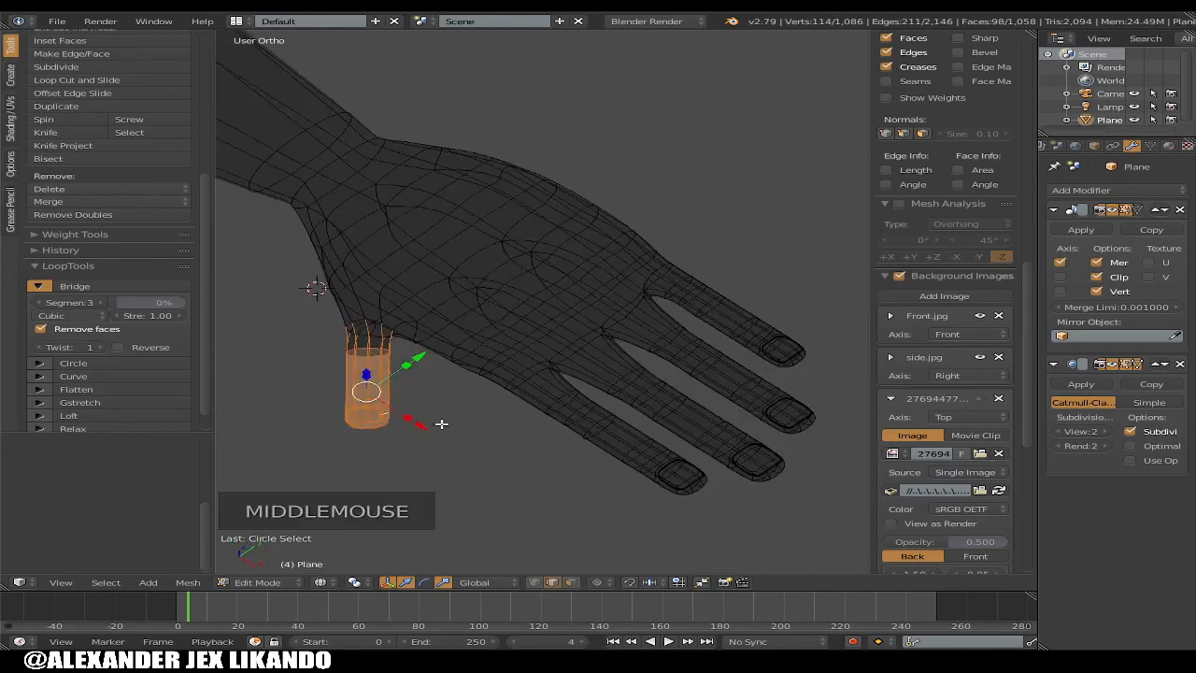
{"action": "key", "text": "z"}
{"action": "scroll", "coordinate": [379, 348], "scroll_direction": "up", "scroll_amount": 1}
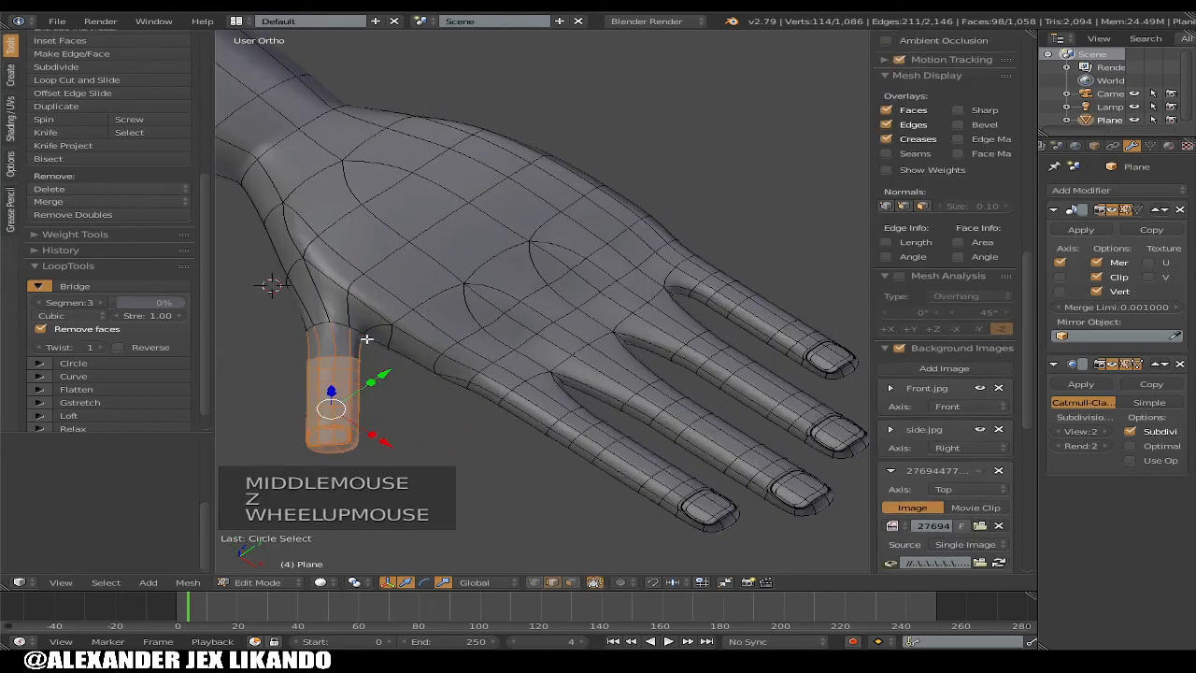
{"action": "right_click", "coordinate": [340, 326], "text": "alt+shift"}
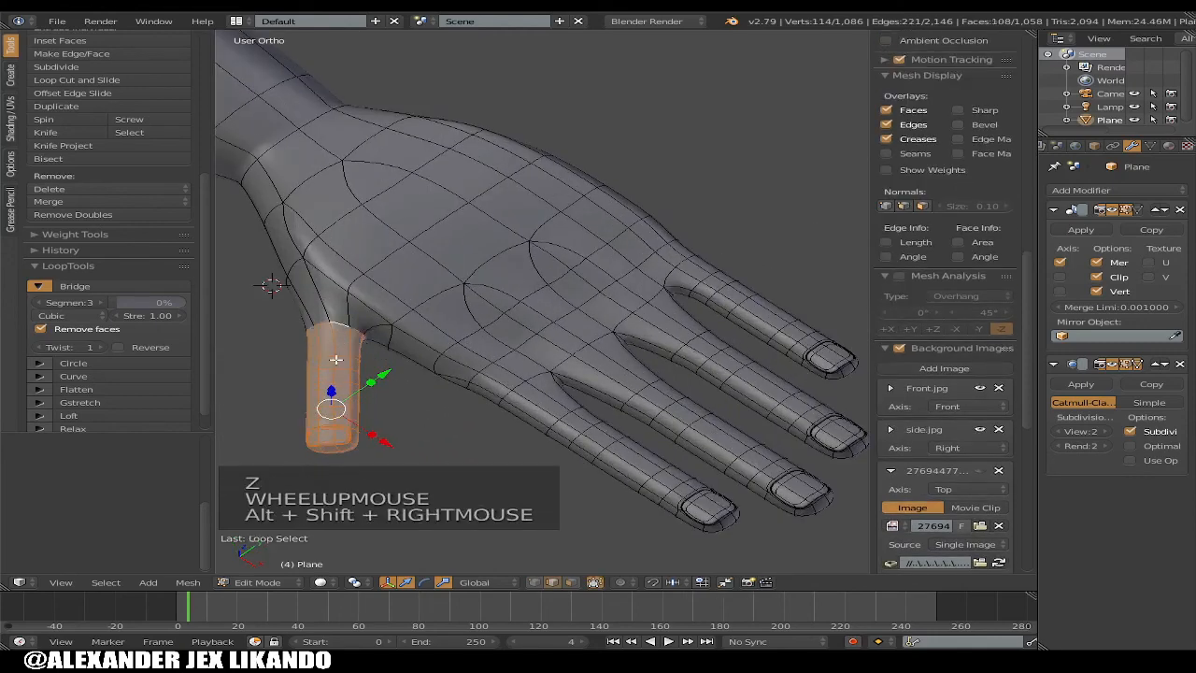
{"action": "middle_click_drag", "start_coordinate": [335, 359], "coordinate": [272, 260]}
{"action": "left_click_drag", "start_coordinate": [255, 220], "coordinate": [255, 208]}
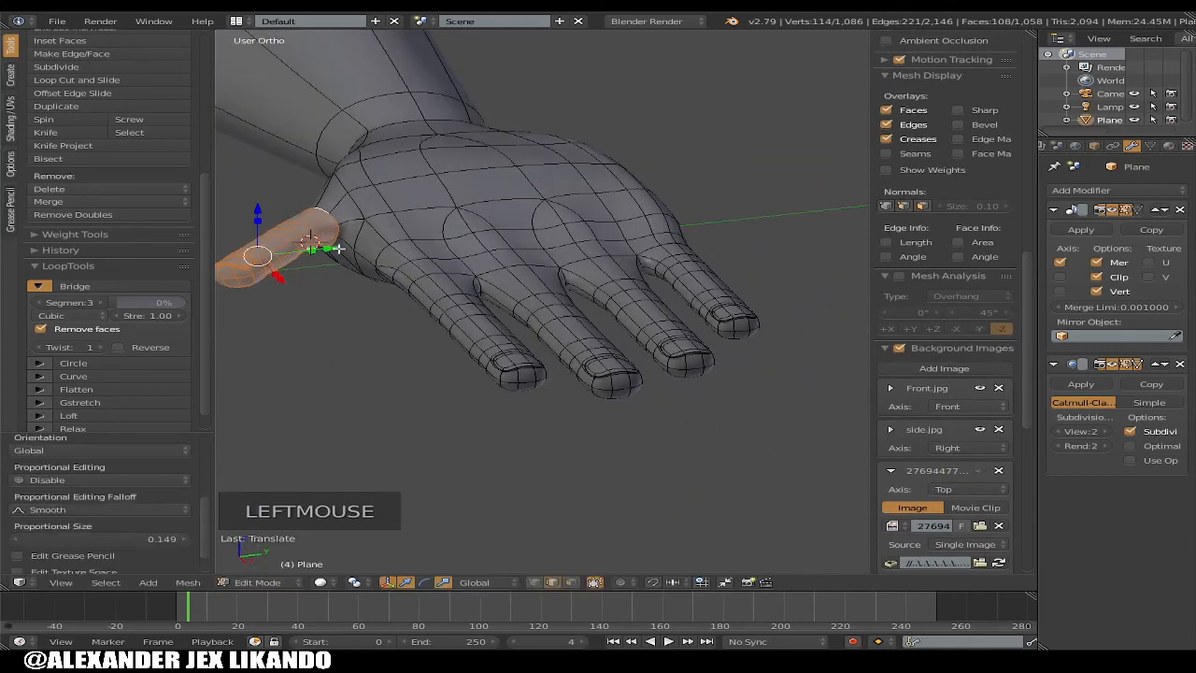
Nudge the selected thumb back toward the wrist along X, and shift it slightly closer to the palm
{"action": "middle_click_drag", "start_coordinate": [297, 281], "coordinate": [373, 356]}
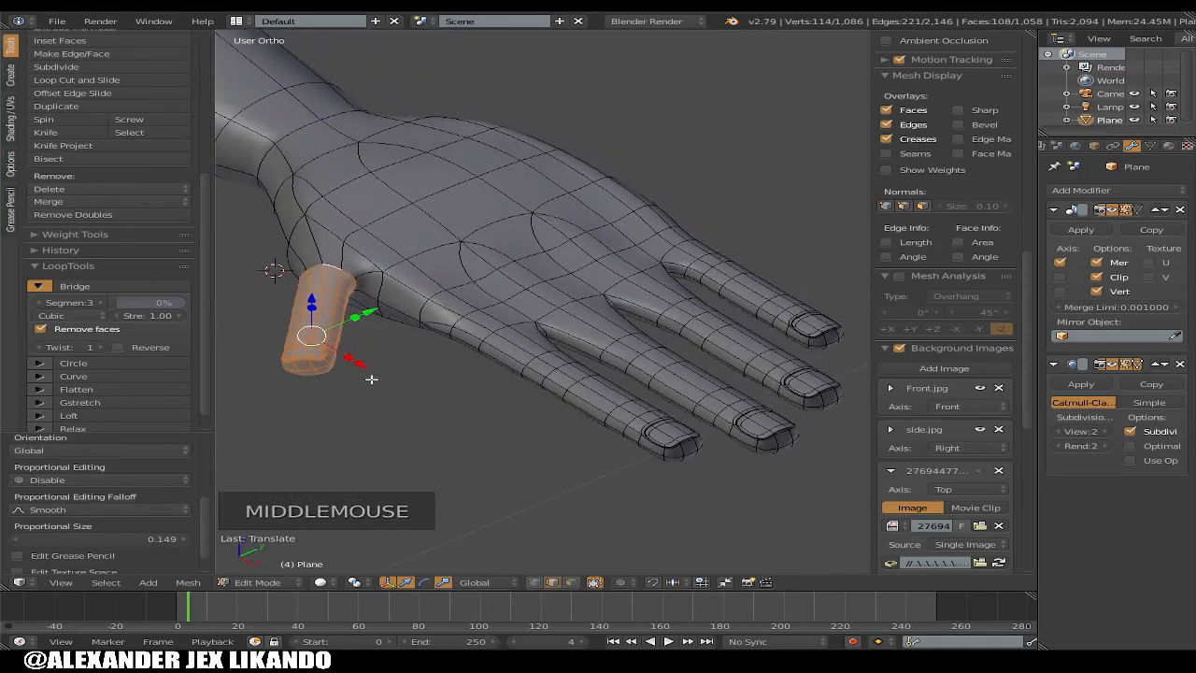
{"action": "left_click_drag", "start_coordinate": [362, 371], "coordinate": [342, 363]}
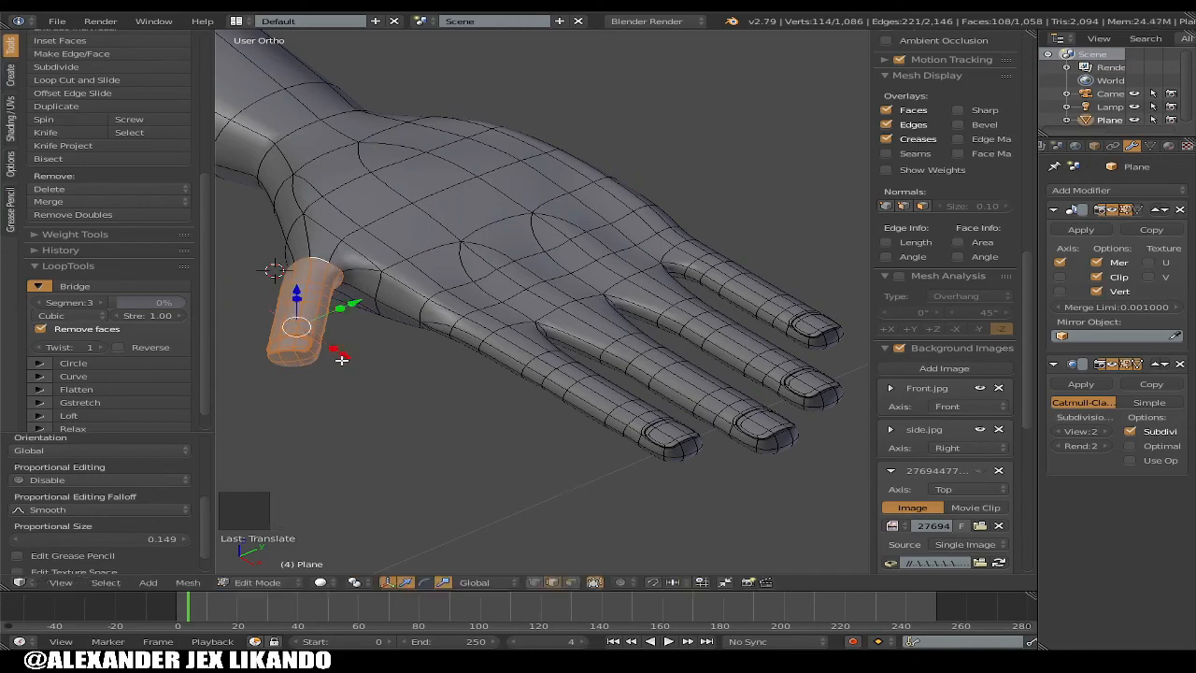
{"action": "middle_click_drag", "start_coordinate": [343, 360], "coordinate": [525, 476]}
{"action": "key", "text": "Tab"}
{"action": "middle_click_drag", "start_coordinate": [473, 436], "coordinate": [473, 440]}
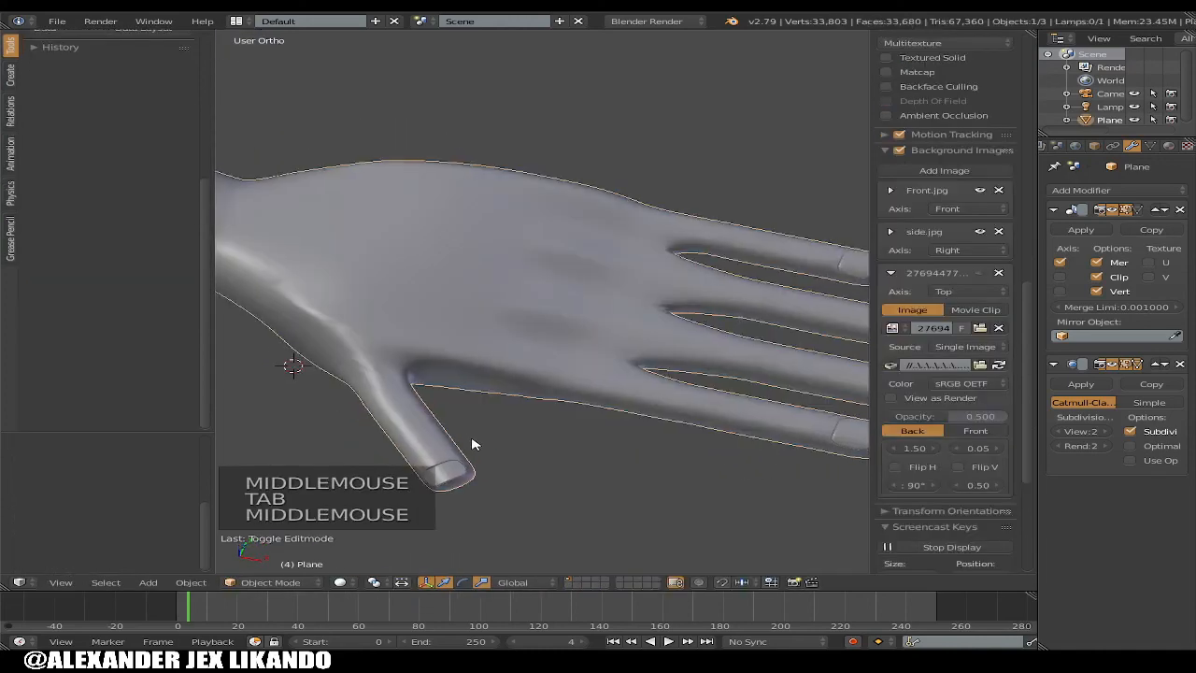
{"action": "key", "text": "Tab"}
{"action": "left_click_drag", "start_coordinate": [449, 401], "coordinate": [454, 396]}
{"action": "key", "text": "Tab"}
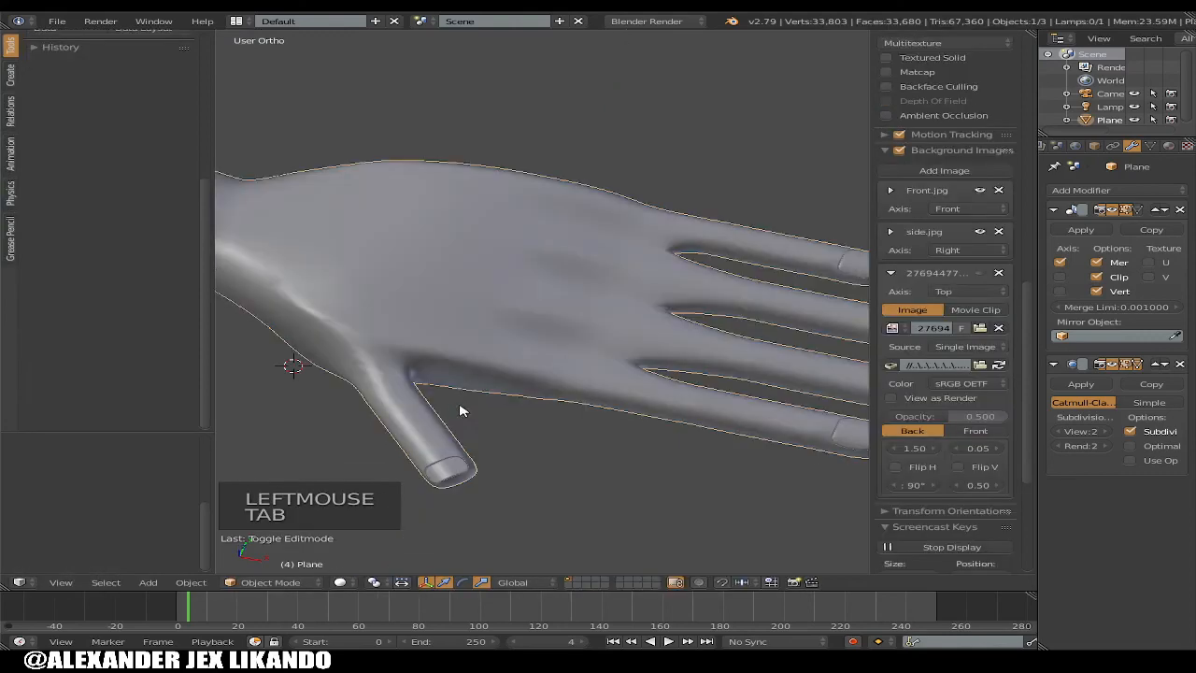
Lower the selected thumb slightly along Z as seen from the side, and check the smoothed shape
{"action": "middle_click_drag", "start_coordinate": [462, 408], "coordinate": [637, 283]}
{"action": "key", "text": "Tab"}
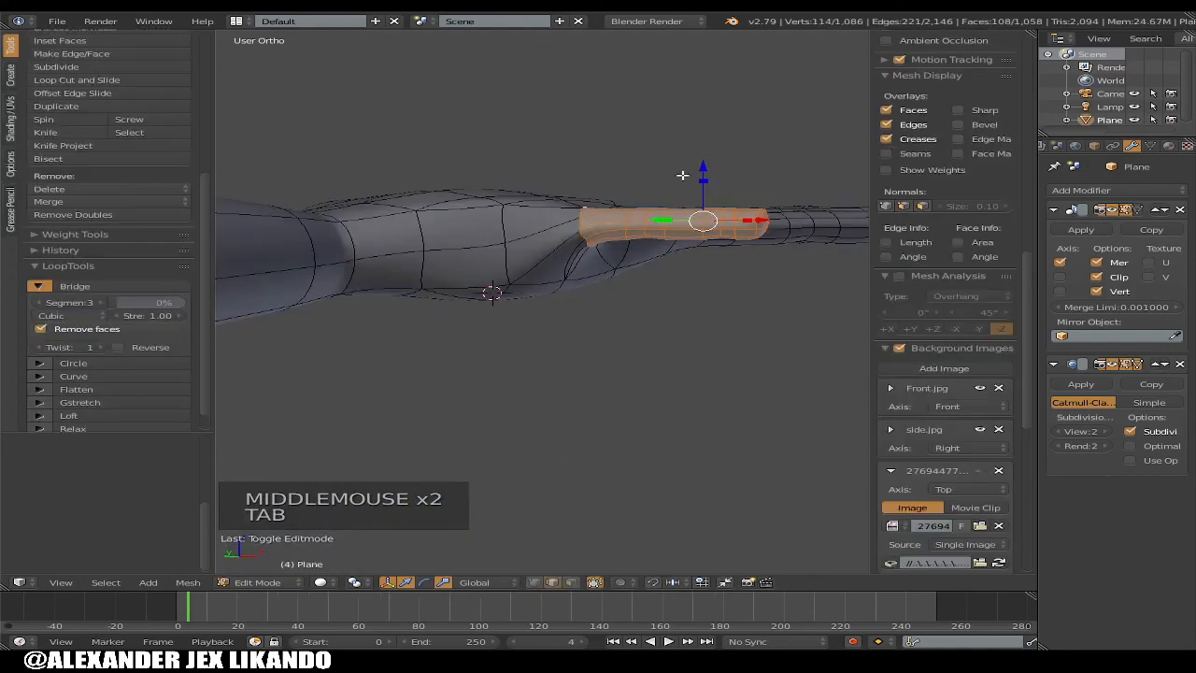
{"action": "left_click_drag", "start_coordinate": [702, 166], "coordinate": [703, 187]}
{"action": "key", "text": "Tab"}
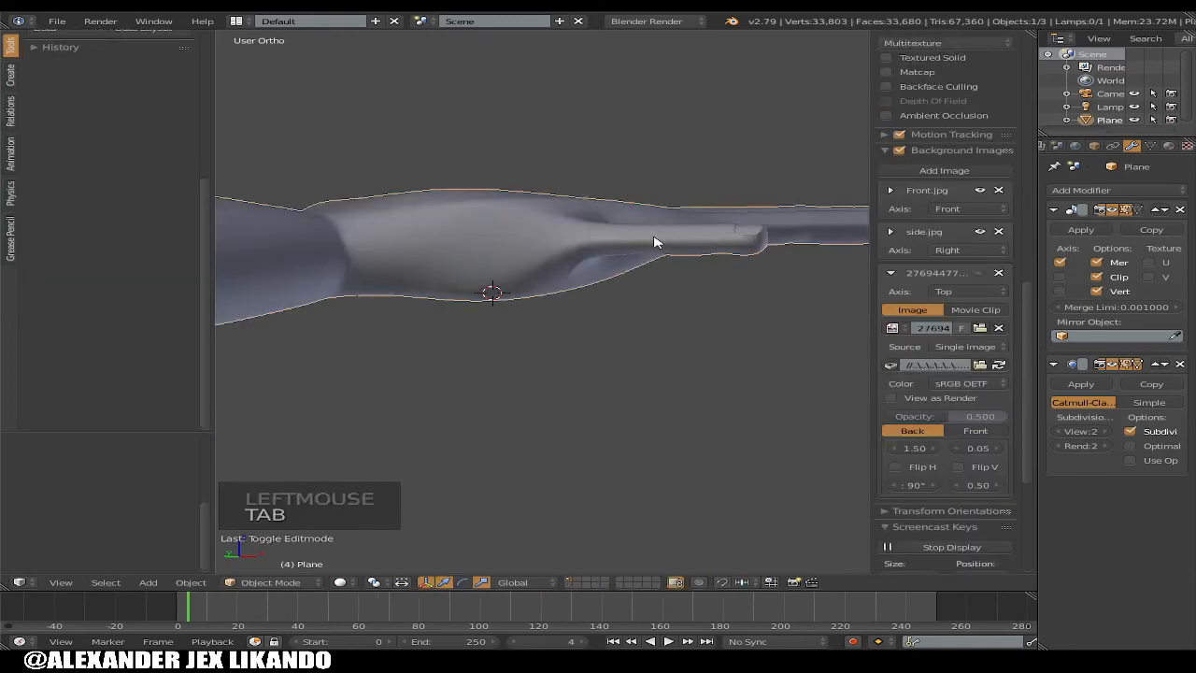
{"action": "middle_click_drag", "start_coordinate": [654, 241], "coordinate": [562, 278]}
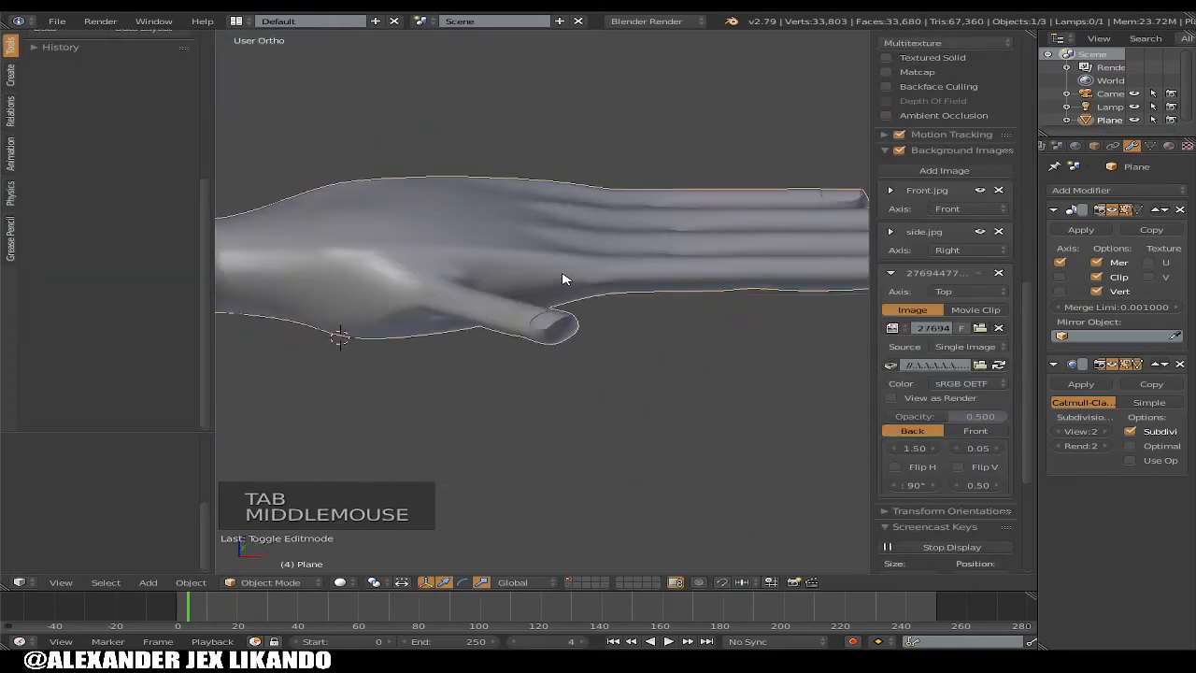
Select the three vertices along the edge of the back of the hand above the thumb and lower them along Z
{"action": "key", "text": "Tab"}
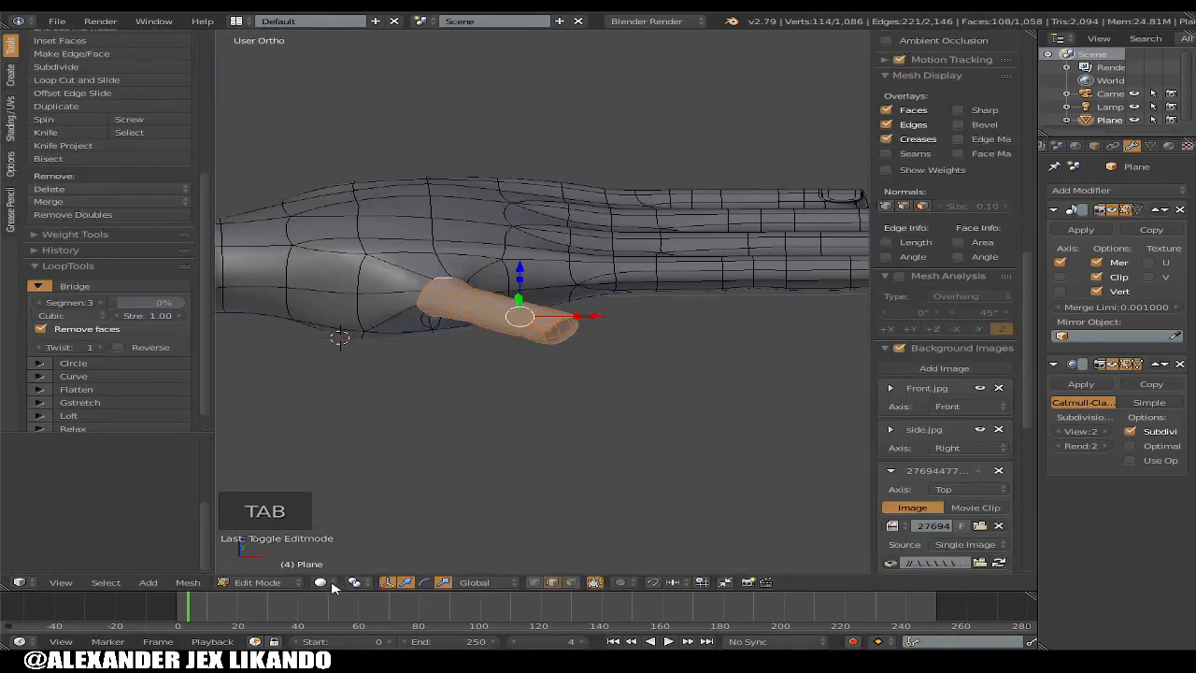
{"action": "left_click", "coordinate": [536, 582]}
{"action": "right_click", "coordinate": [377, 251]}
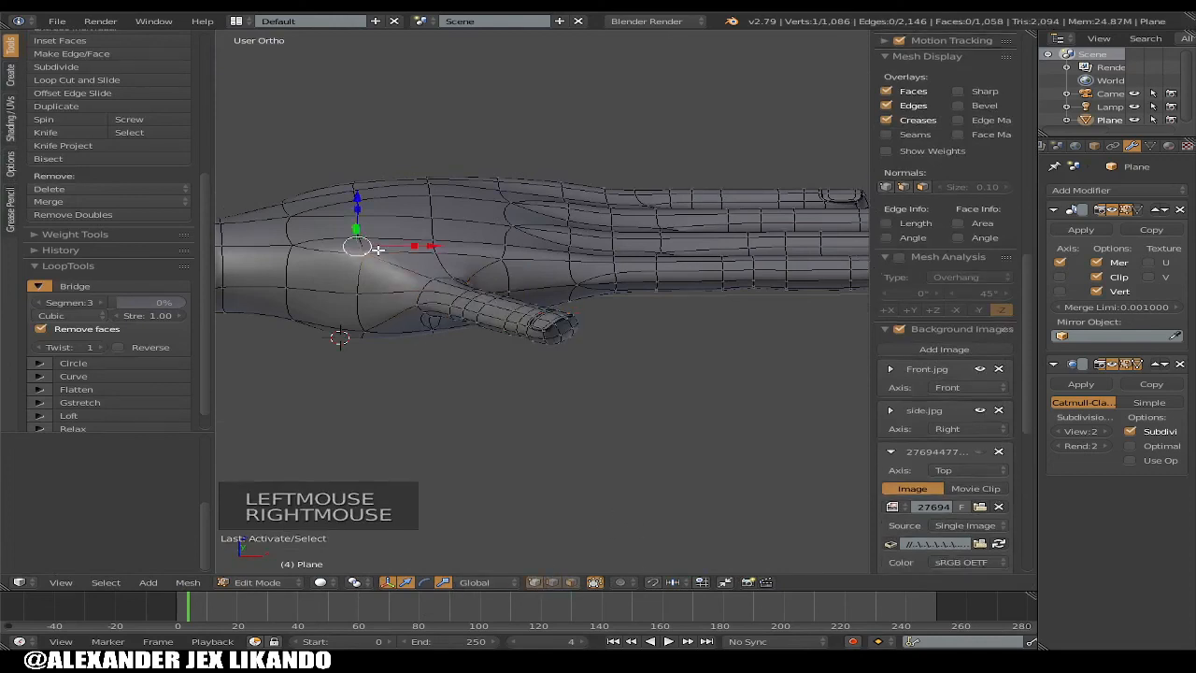
{"action": "right_click", "coordinate": [448, 252], "text": "shift"}
{"action": "right_click", "coordinate": [482, 260], "text": "shift"}
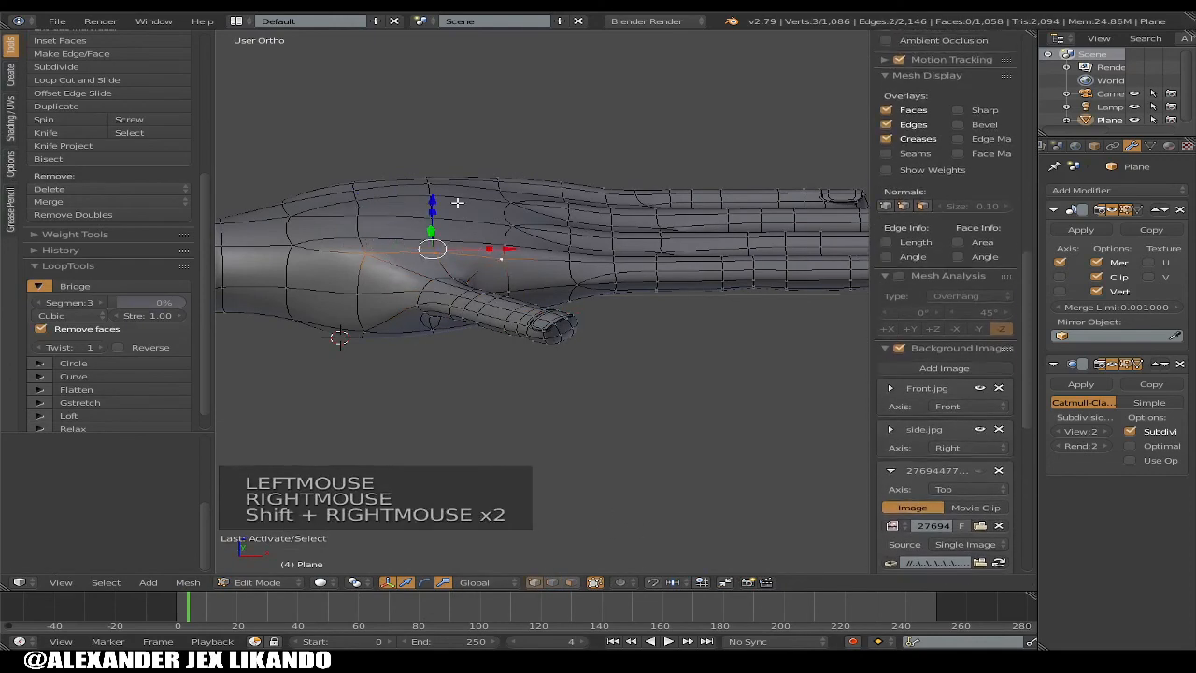
{"action": "left_click_drag", "start_coordinate": [434, 196], "coordinate": [431, 207]}
{"action": "key", "text": "Tab"}
{"action": "middle_click_drag", "start_coordinate": [434, 213], "coordinate": [439, 241]}
{"action": "middle_click", "coordinate": [427, 259]}
Circle-select the five-face strip across the back of the hand near the wrist and lower it slightly along Z
{"action": "key", "text": "Tab"}
{"action": "middle_click_drag", "start_coordinate": [408, 194], "coordinate": [417, 217]}
{"action": "right_click", "coordinate": [414, 200], "text": "alt"}
{"action": "right_click", "coordinate": [410, 223]}
{"action": "key", "text": "c"}
{"action": "left_click_drag", "start_coordinate": [393, 301], "coordinate": [417, 174]}
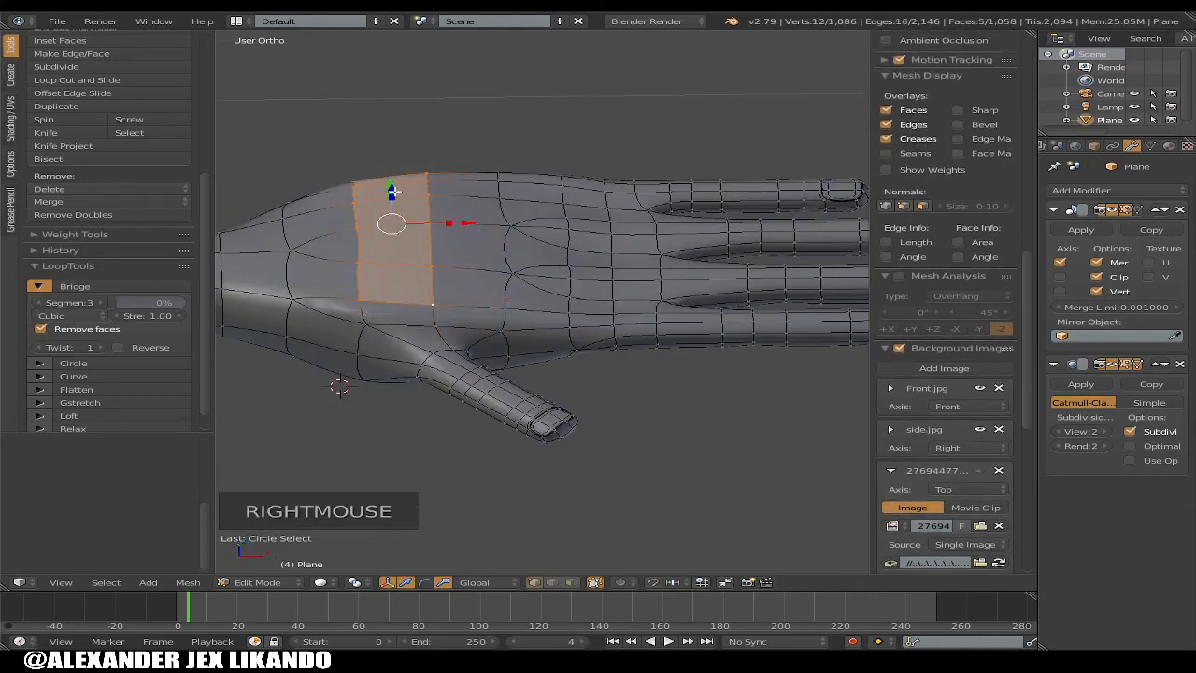
{"action": "left_click", "coordinate": [391, 189]}
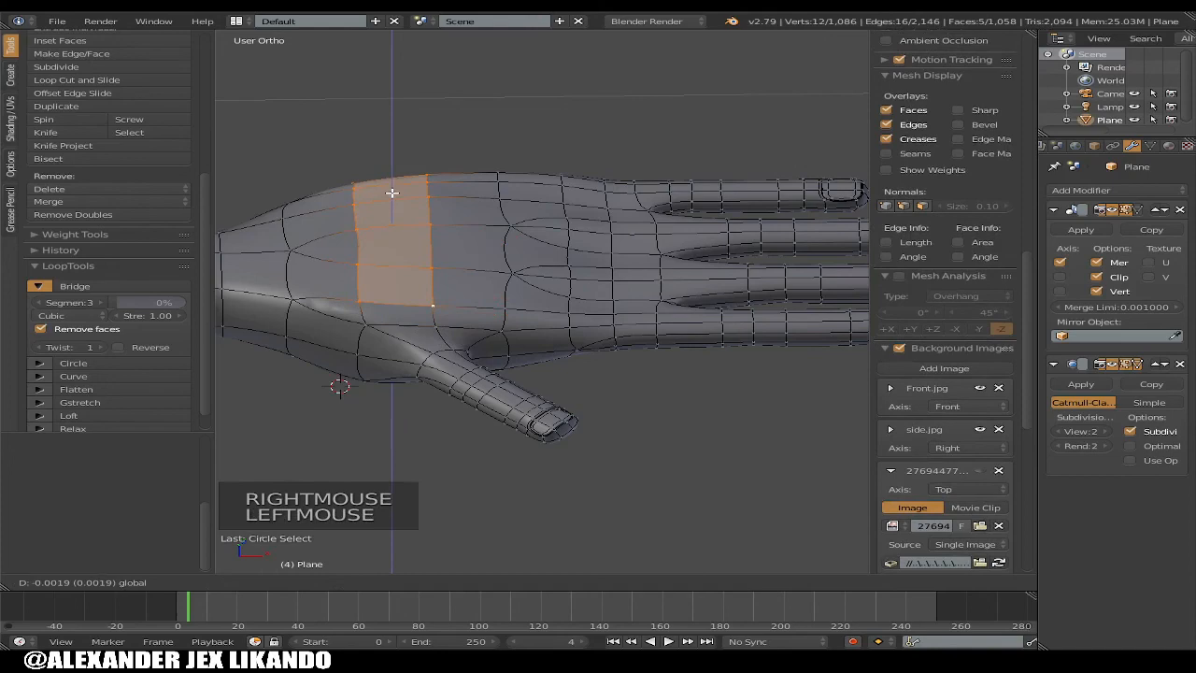
Add the two neighbouring vertices on the thumb side to the strip selection and lower it further along Z
{"action": "right_click", "coordinate": [434, 325], "text": "shift"}
{"action": "right_click", "coordinate": [365, 324], "text": "shift"}
{"action": "left_click", "coordinate": [394, 203]}
{"action": "middle_click_drag", "start_coordinate": [396, 203], "coordinate": [467, 280]}
{"action": "key", "text": "Tab"}
{"action": "scroll", "coordinate": [420, 253], "scroll_direction": "down", "scroll_amount": 2}
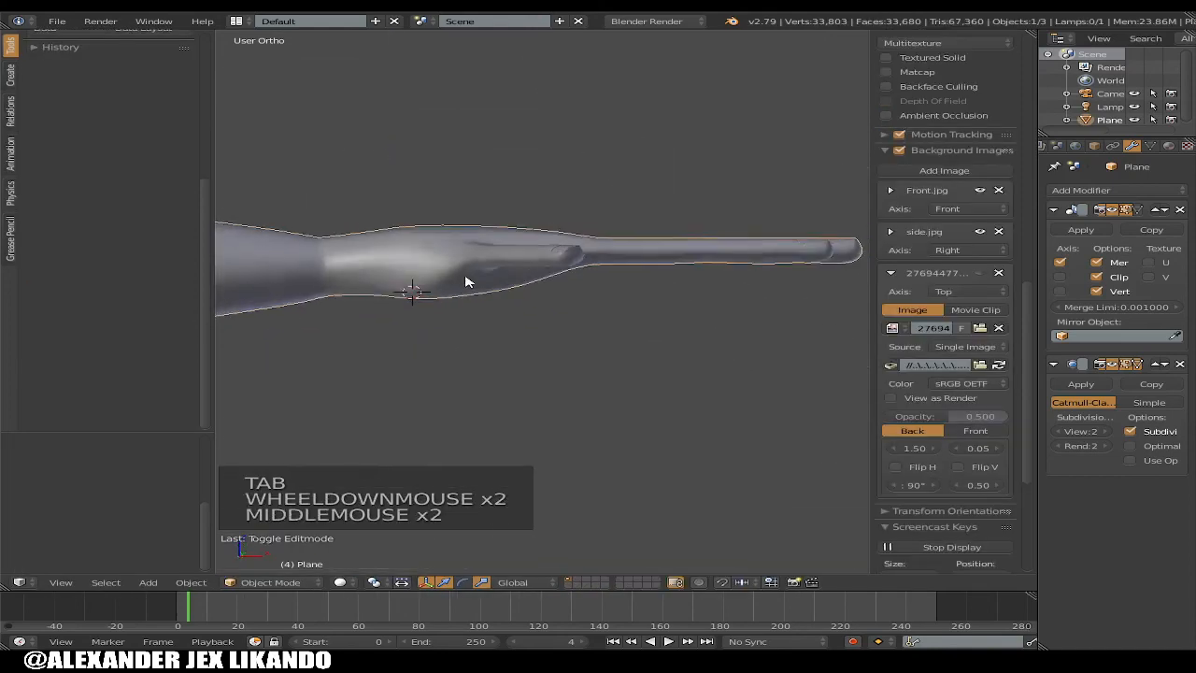
Adjust the height of the selected strip on the back of the hand along Z, comparing it with the smoothed preview
{"action": "key", "text": "Tab"}
{"action": "left_click", "coordinate": [441, 181]}
{"action": "key", "text": "Tab"}
{"action": "key", "text": "Tab"}
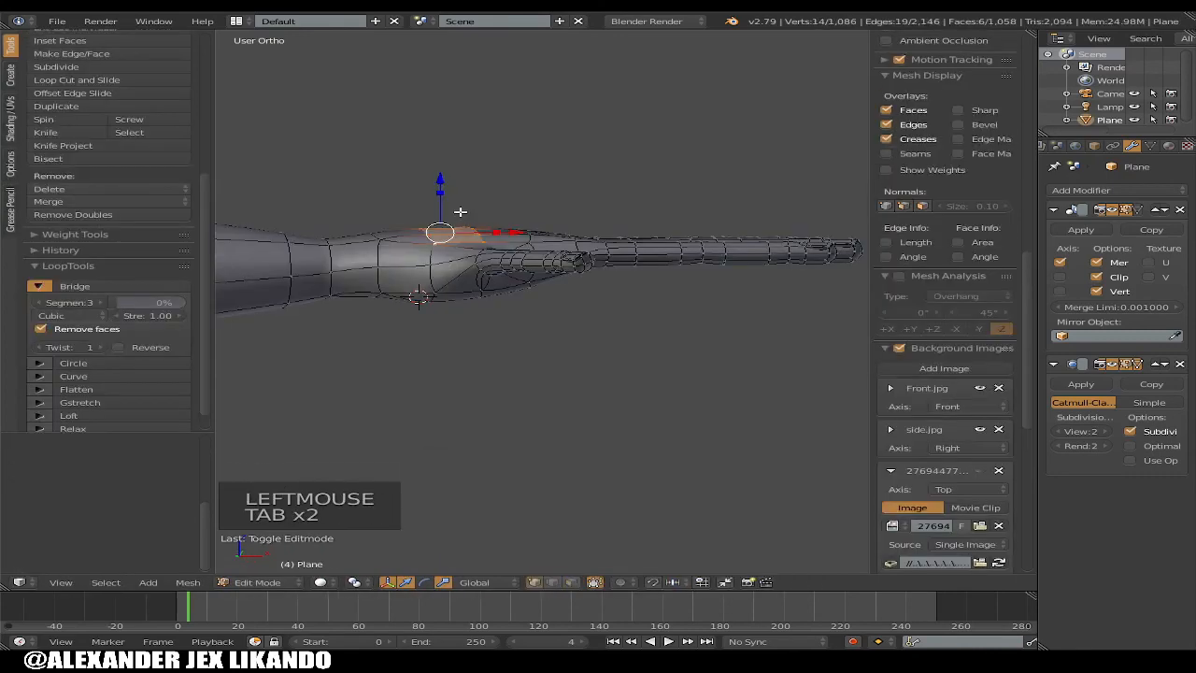
{"action": "key", "text": "Tab"}
In perspective view, select the three vertices across the heel of the palm near the wrist and move them slightly down along Z
{"action": "middle_click_drag", "start_coordinate": [465, 214], "coordinate": [489, 334]}
{"action": "scroll", "coordinate": [664, 342], "scroll_direction": "down", "scroll_amount": 3}
{"action": "key", "text": "KP_5"}
{"action": "scroll", "coordinate": [364, 315], "scroll_direction": "down", "scroll_amount": 1}
{"action": "scroll", "coordinate": [574, 286], "scroll_direction": "up", "scroll_amount": 4}
{"action": "key", "text": "Tab"}
{"action": "right_click", "coordinate": [440, 336]}
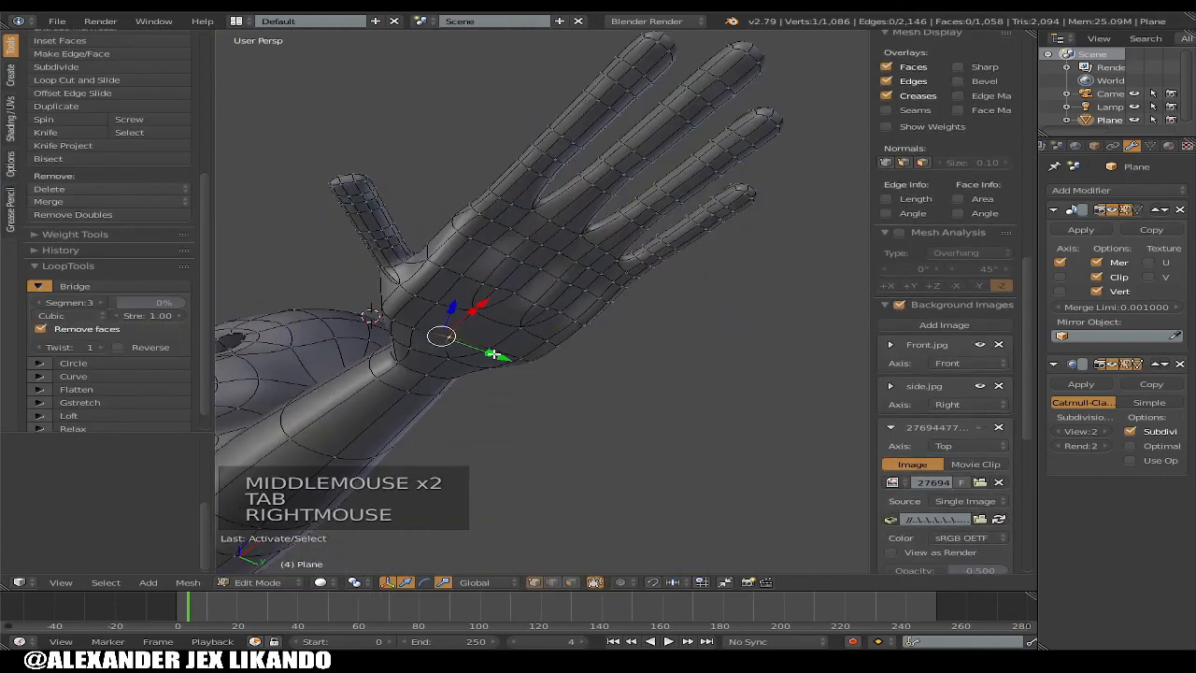
{"action": "right_click", "coordinate": [414, 329]}
{"action": "right_click", "coordinate": [490, 349], "text": "shift"}
{"action": "right_click", "coordinate": [444, 340], "text": "shift"}
{"action": "right_click", "coordinate": [446, 339], "text": "shift"}
{"action": "left_click_drag", "start_coordinate": [462, 309], "coordinate": [458, 315]}
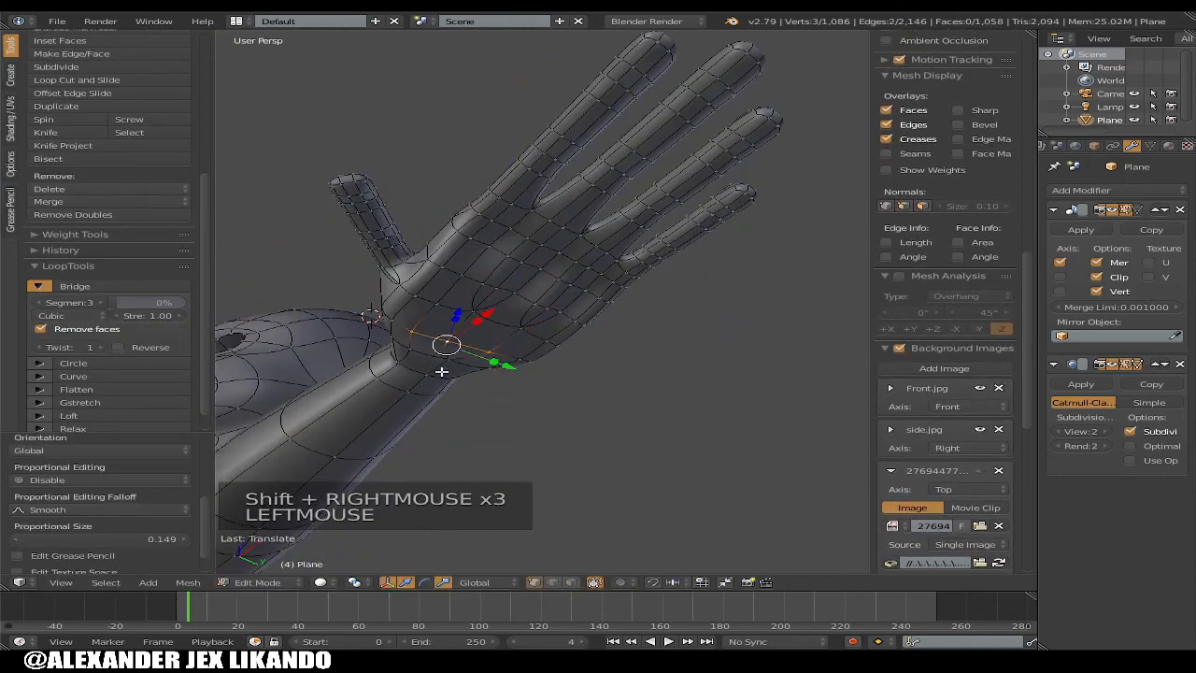
After checking the smoothed shape, select two adjacent vertices on the heel of the palm and adjust their height along Z
{"action": "key", "text": "Tab"}
{"action": "middle_click_drag", "start_coordinate": [493, 325], "coordinate": [427, 291]}
{"action": "key", "text": "Tab"}
{"action": "scroll", "coordinate": [420, 320], "scroll_direction": "up", "scroll_amount": 2}
{"action": "right_click", "coordinate": [419, 317]}
{"action": "right_click", "coordinate": [425, 302], "text": "shift"}
{"action": "left_click_drag", "start_coordinate": [428, 291], "coordinate": [440, 261]}
Select the single vertex at the outer corner of the palm's heel near the wrist and lower it slightly along Z
{"action": "right_click", "coordinate": [340, 256]}
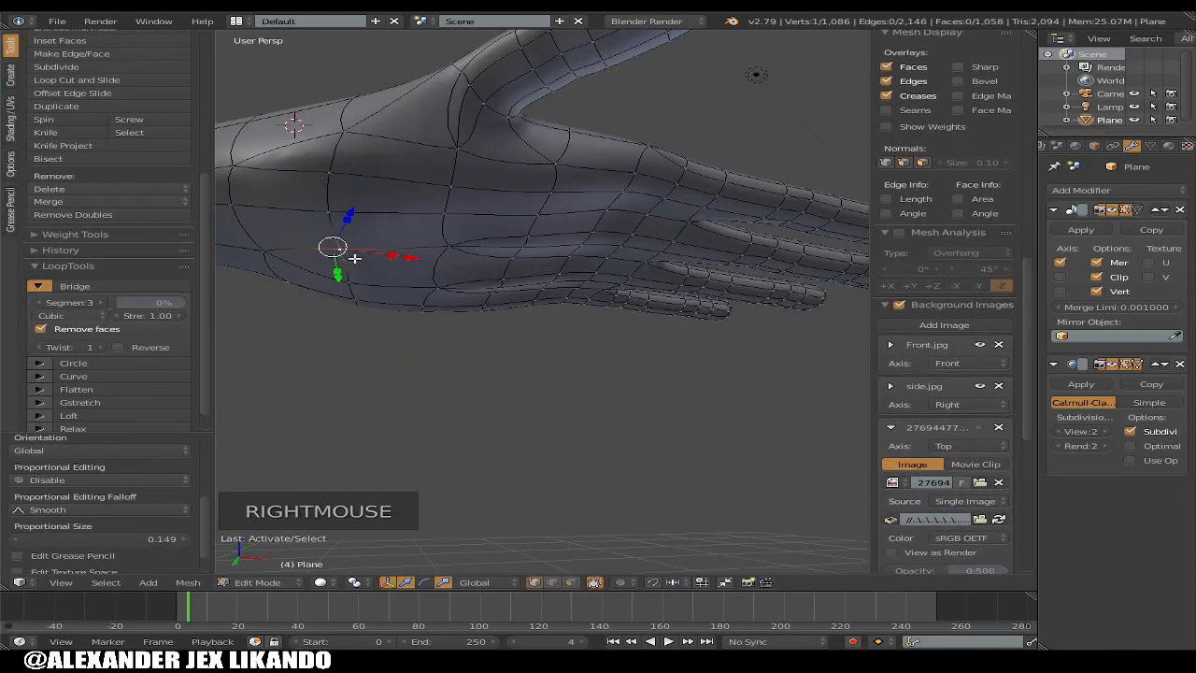
{"action": "key", "text": "Tab"}
{"action": "scroll", "coordinate": [374, 299], "scroll_direction": "down", "scroll_amount": 4}
{"action": "middle_click_drag", "start_coordinate": [374, 299], "coordinate": [448, 339]}
{"action": "middle_click_drag", "start_coordinate": [449, 338], "coordinate": [534, 334]}
{"action": "key", "text": "Tab"}
{"action": "right_click", "coordinate": [525, 356]}
{"action": "left_click_drag", "start_coordinate": [539, 285], "coordinate": [544, 291]}
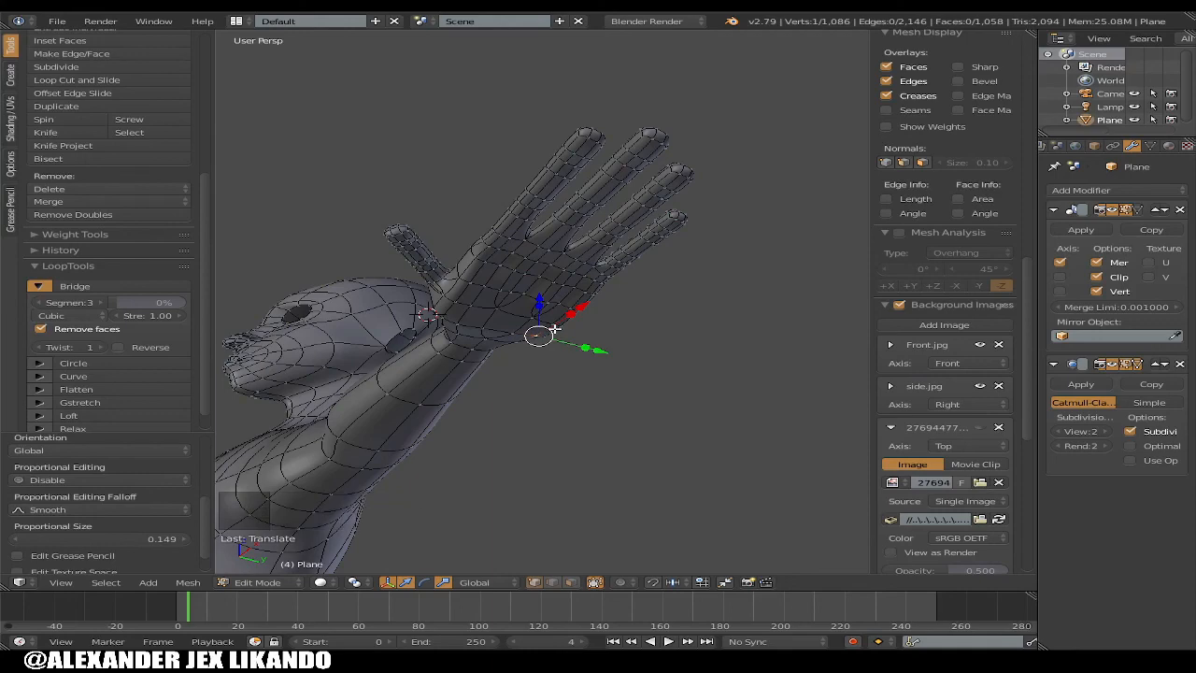
Loop-select the edge ring around the hand just behind the fingers and nudge it along Y
{"action": "mouse_move", "coordinate": [577, 360]}
{"action": "middle_mouse_down"}
{"action": "mouse_move", "coordinate": [593, 438]}
{"action": "mouse_move", "coordinate": [591, 348]}
{"action": "middle_mouse_up"}
{"action": "key", "text": "Tab"}
{"action": "key", "text": "Tab"}
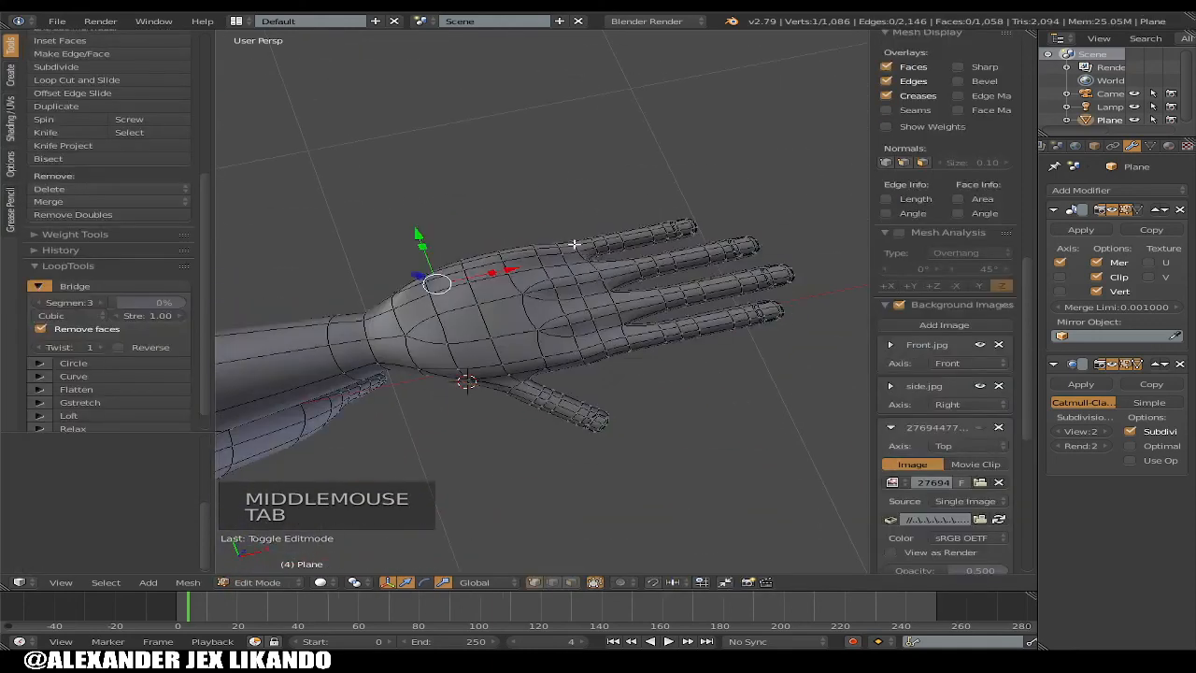
{"action": "right_click", "coordinate": [575, 245], "text": "alt"}
{"action": "scroll", "coordinate": [575, 245], "scroll_direction": "up", "scroll_amount": 3}
{"action": "right_click", "coordinate": [575, 199], "text": "alt"}
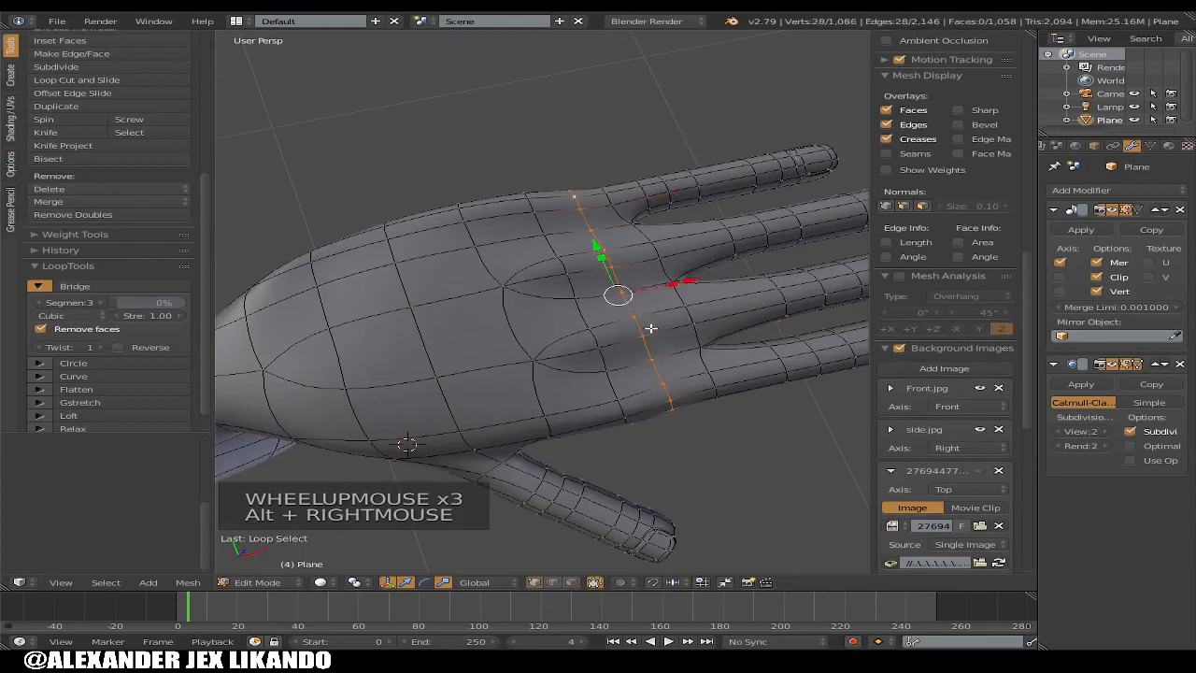
{"action": "left_click", "coordinate": [601, 257]}
{"action": "key", "text": "Tab"}
Select four vertices along the little-finger edge of the palm toward the wrist and shift them slightly along Y
{"action": "scroll", "coordinate": [601, 262], "scroll_direction": "down", "scroll_amount": 2}
{"action": "middle_click_drag", "start_coordinate": [601, 261], "coordinate": [654, 293]}
{"action": "key", "text": "Tab"}
{"action": "scroll", "coordinate": [558, 326], "scroll_direction": "up", "scroll_amount": 1}
{"action": "right_click", "coordinate": [666, 294]}
{"action": "right_click", "coordinate": [676, 294], "text": "shift"}
{"action": "right_click", "coordinate": [677, 293]}
{"action": "right_click", "coordinate": [595, 298], "text": "shift"}
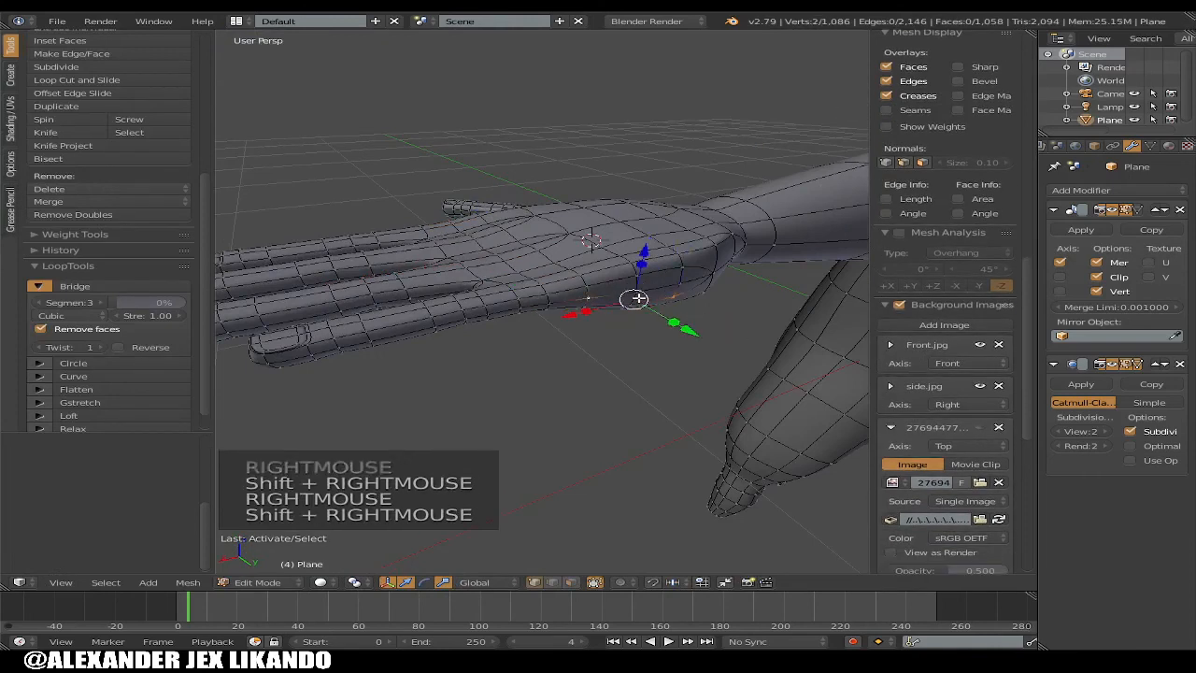
{"action": "right_click", "coordinate": [639, 297]}
{"action": "right_click", "coordinate": [710, 273], "text": "shift"}
{"action": "right_click", "coordinate": [614, 295], "text": "shift"}
{"action": "right_click", "coordinate": [630, 299], "text": "shift"}
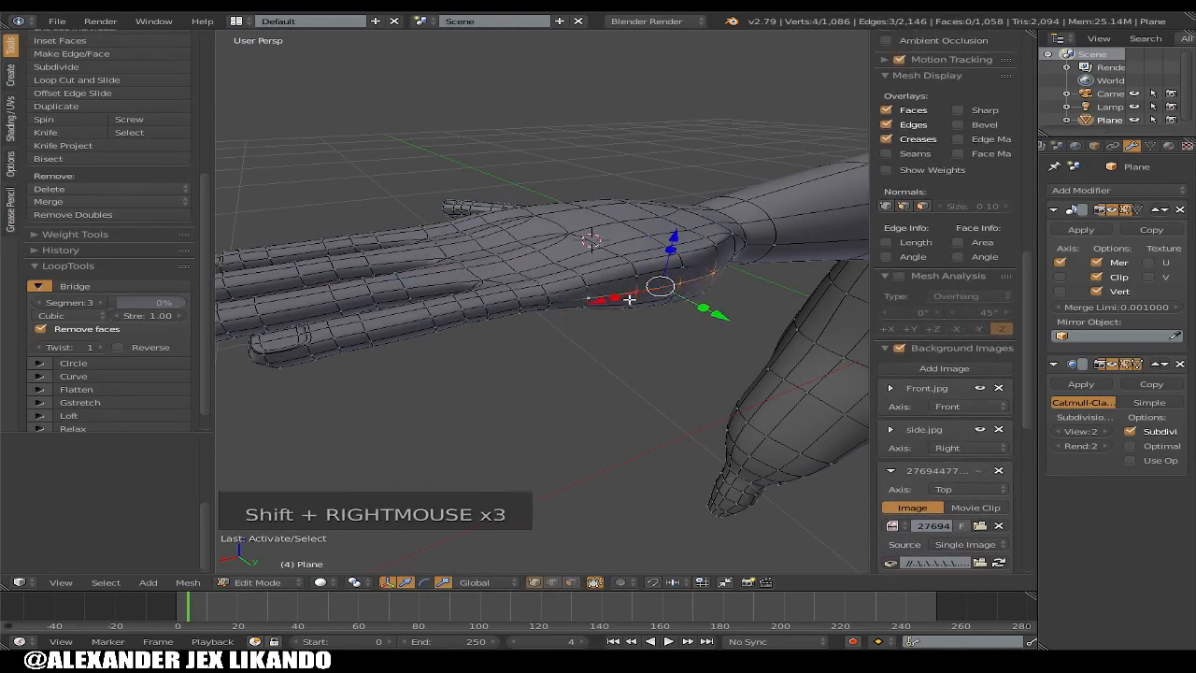
{"action": "left_click_drag", "start_coordinate": [727, 314], "coordinate": [722, 317]}
Select two neighbouring vertices on the little-finger side of the palm one after the other and adjust each one's height along Z
{"action": "middle_click_drag", "start_coordinate": [694, 309], "coordinate": [617, 308]}
{"action": "middle_click_drag", "start_coordinate": [701, 310], "coordinate": [612, 311]}
{"action": "middle_click_drag", "start_coordinate": [758, 322], "coordinate": [641, 314]}
{"action": "right_click", "coordinate": [571, 316]}
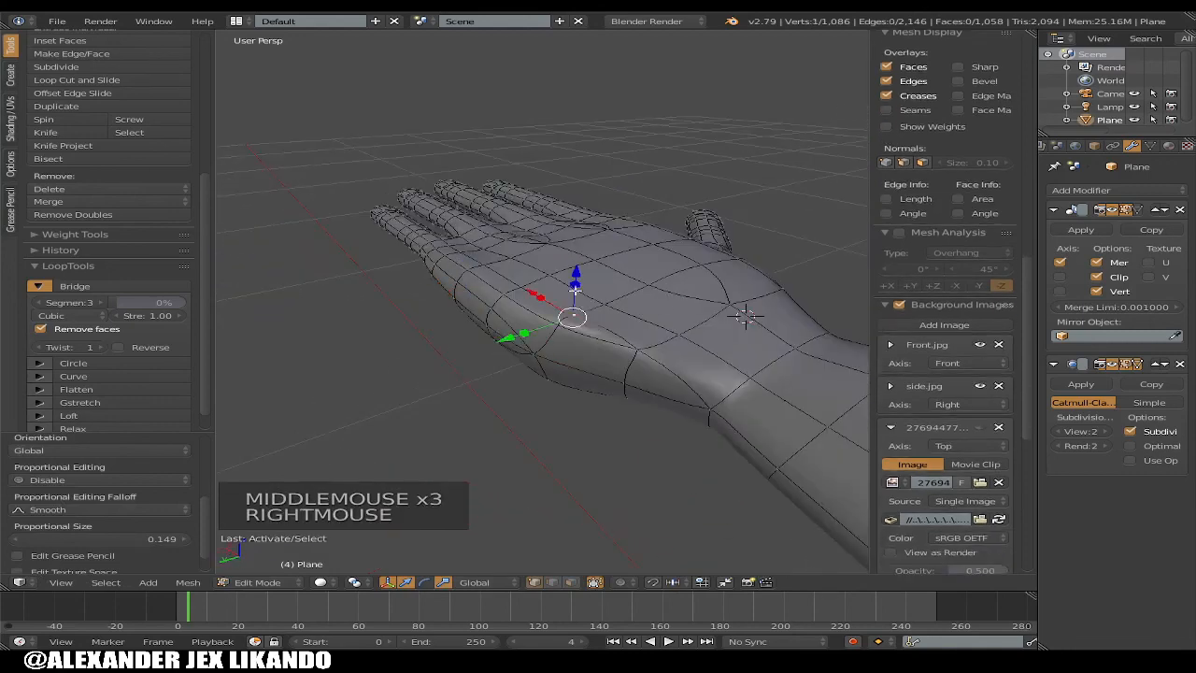
{"action": "left_click_drag", "start_coordinate": [575, 274], "coordinate": [606, 260]}
{"action": "right_click", "coordinate": [602, 307]}
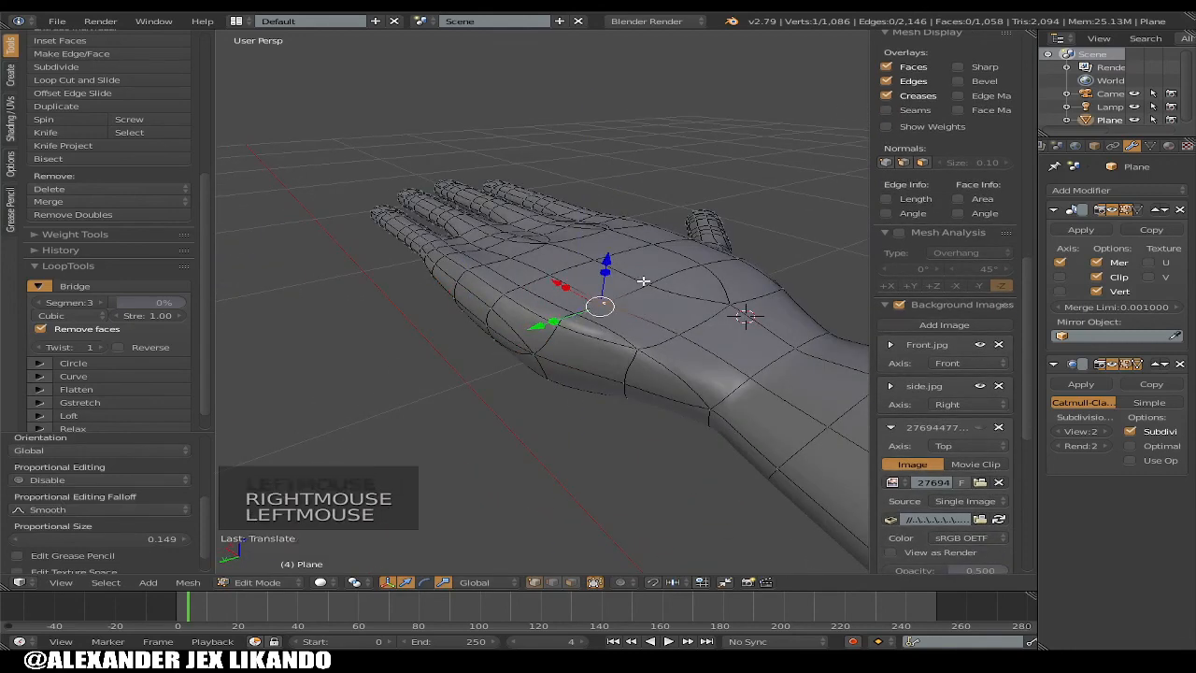
Leave Edit Mode and examine the smoothed full figure with its attached hands from the front, from below and at an angle
{"action": "scroll", "coordinate": [750, 392], "scroll_direction": "down", "scroll_amount": 16}
{"action": "middle_click_drag", "start_coordinate": [750, 392], "coordinate": [502, 393]}
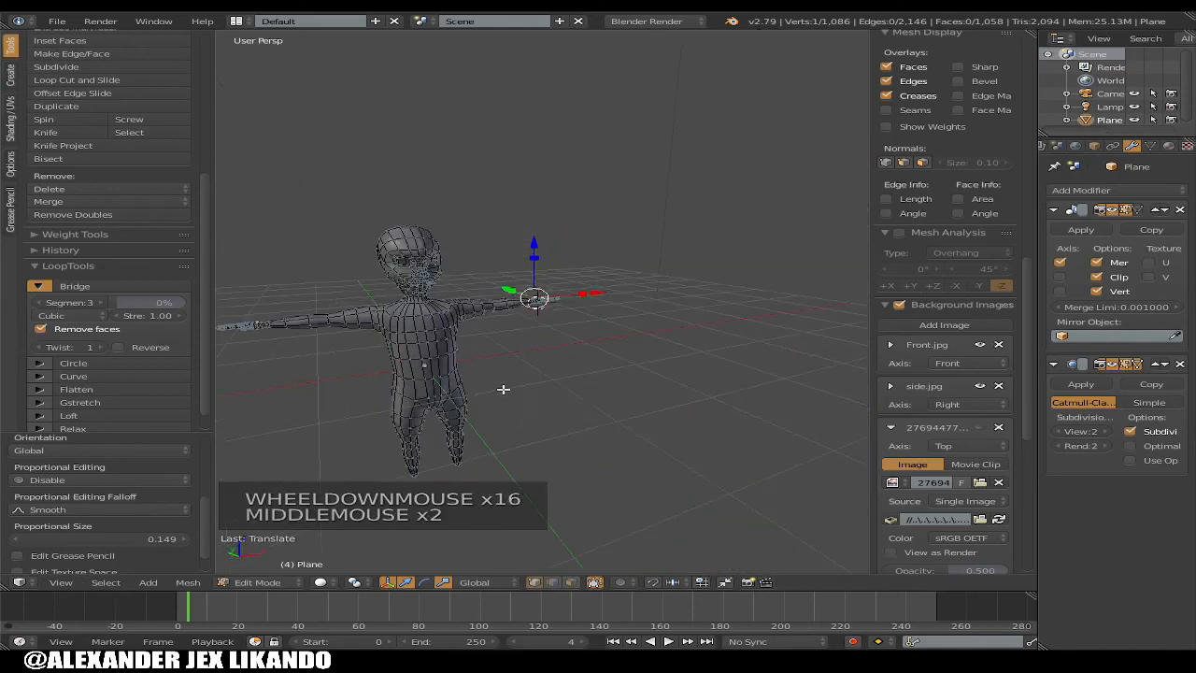
{"action": "key", "text": "Tab"}
{"action": "scroll", "coordinate": [654, 355], "scroll_direction": "up", "scroll_amount": 2}
{"action": "mouse_move", "coordinate": [654, 355]}
{"action": "middle_mouse_down", "text": "shift"}
{"action": "mouse_move", "coordinate": [676, 350]}
{"action": "mouse_move", "coordinate": [672, 365]}
{"action": "mouse_move", "coordinate": [742, 406]}
{"action": "middle_mouse_up", "text": "shift"}
{"action": "middle_click_drag", "start_coordinate": [536, 377], "coordinate": [617, 319]}
{"action": "middle_click_drag", "start_coordinate": [642, 379], "coordinate": [662, 332]}
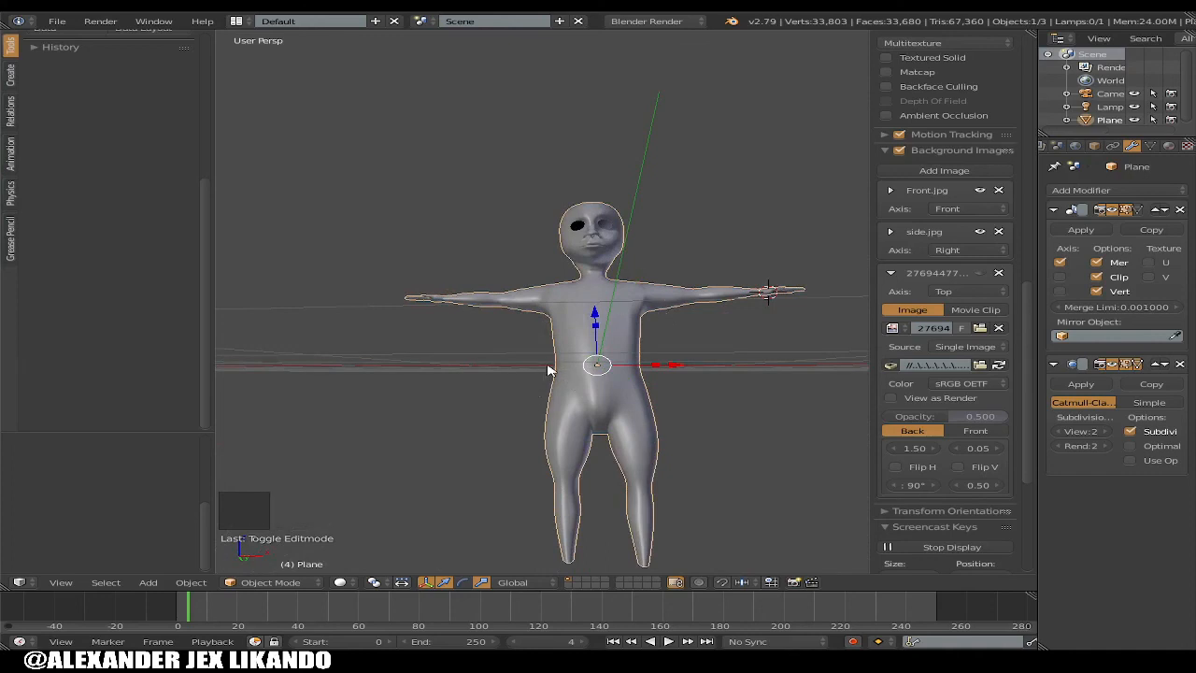
{"action": "middle_click_drag", "start_coordinate": [564, 366], "coordinate": [601, 409]}
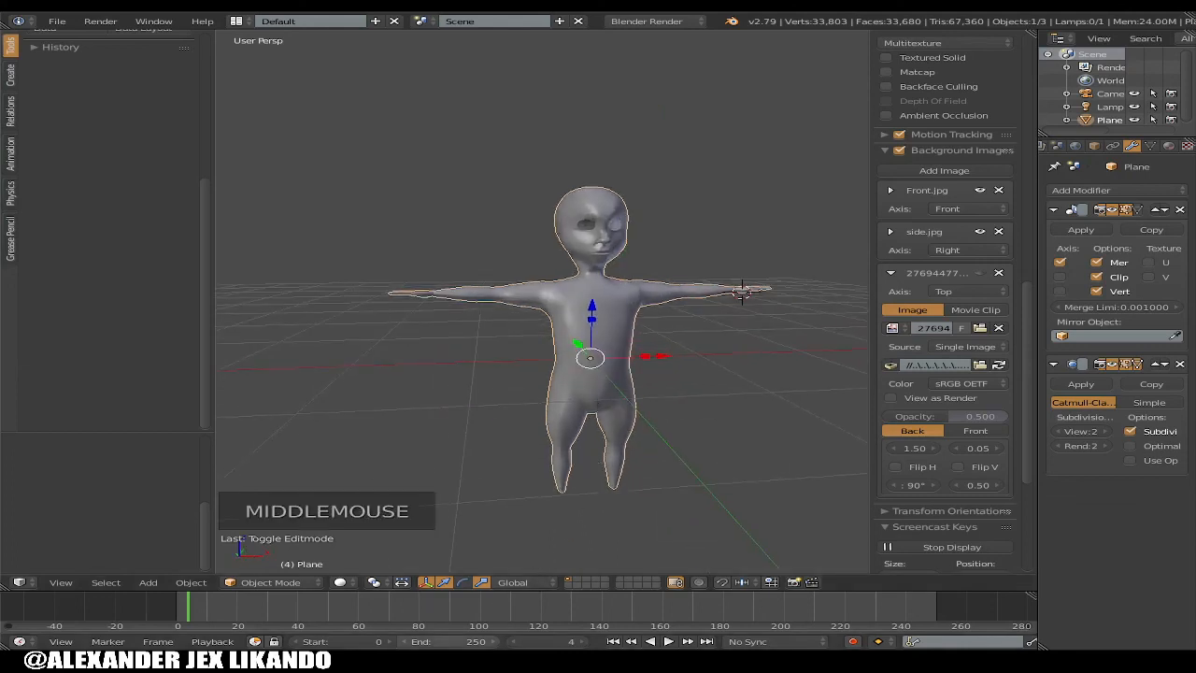
{"action": "middle_click", "coordinate": [743, 293]}
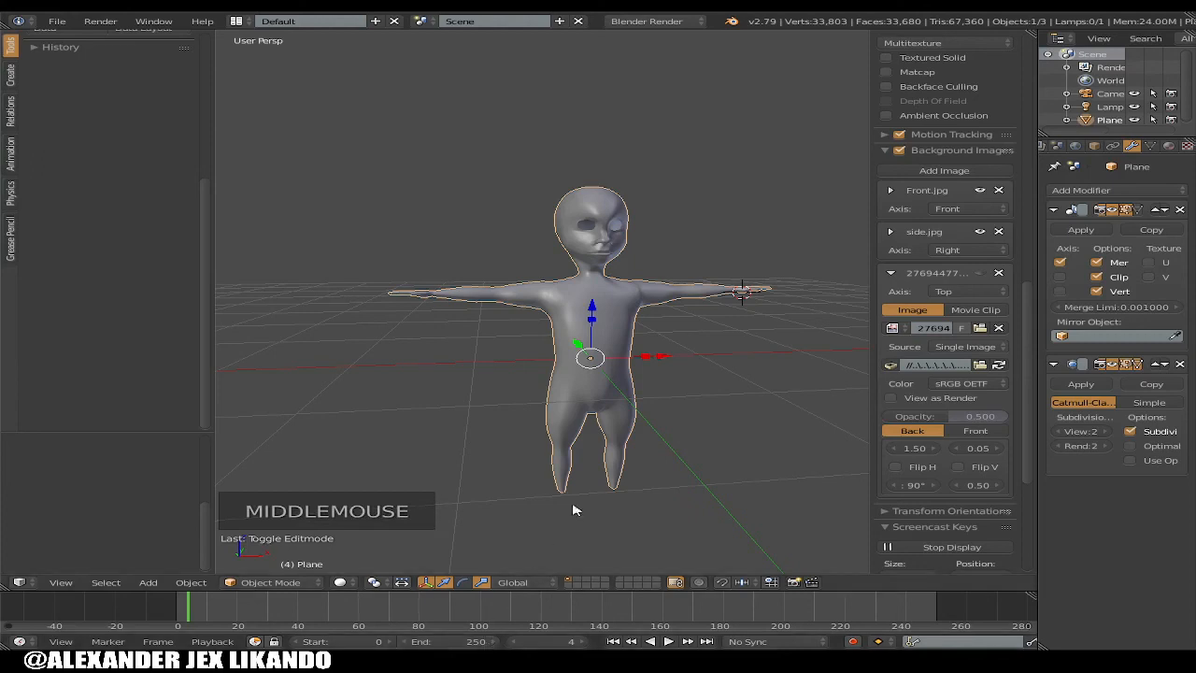
{"action": "middle_click_drag", "start_coordinate": [571, 502], "coordinate": [563, 364]}
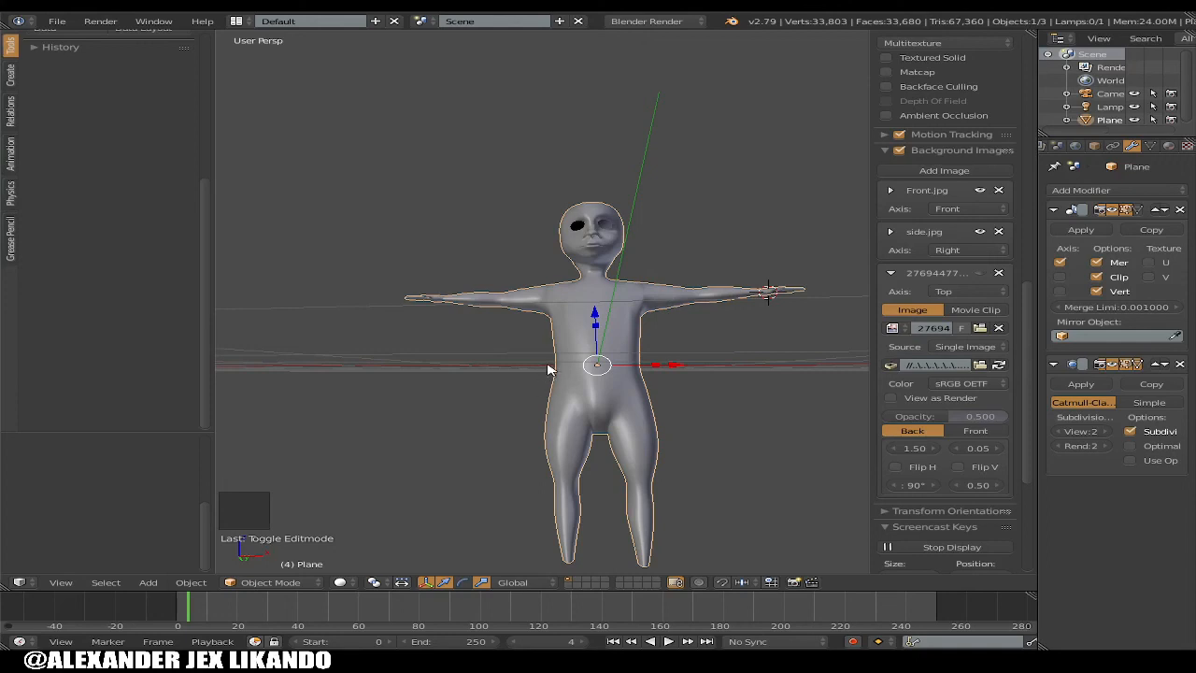
{"action": "middle_click_drag", "start_coordinate": [561, 364], "coordinate": [601, 459]}
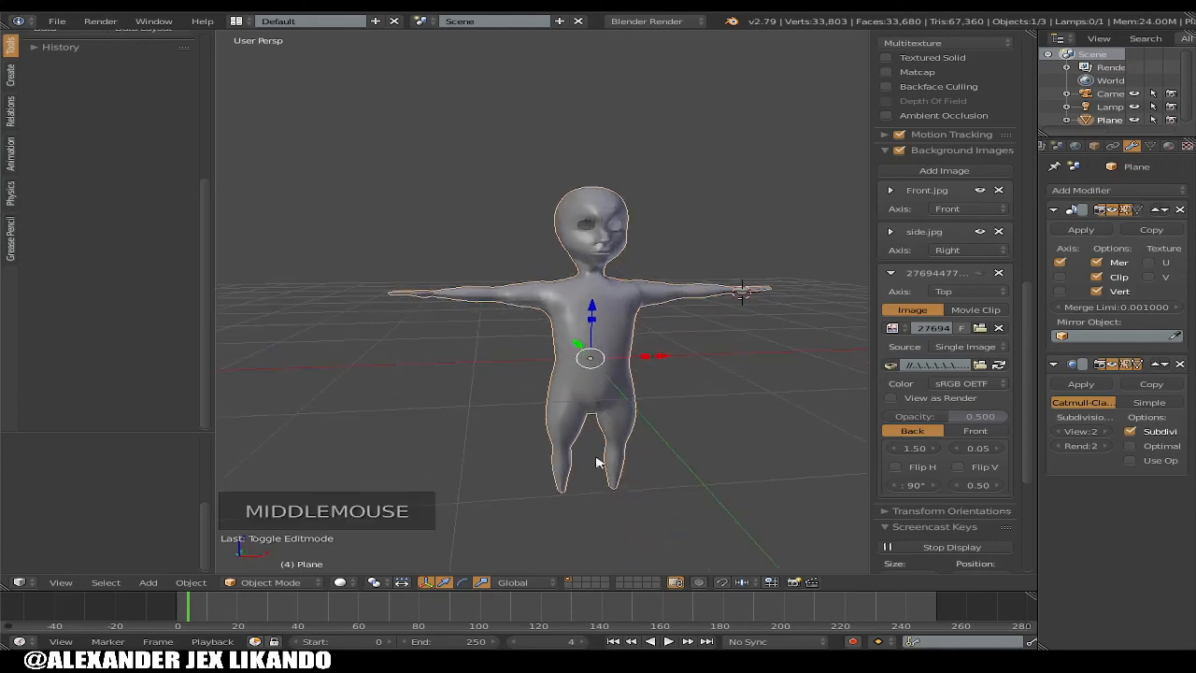